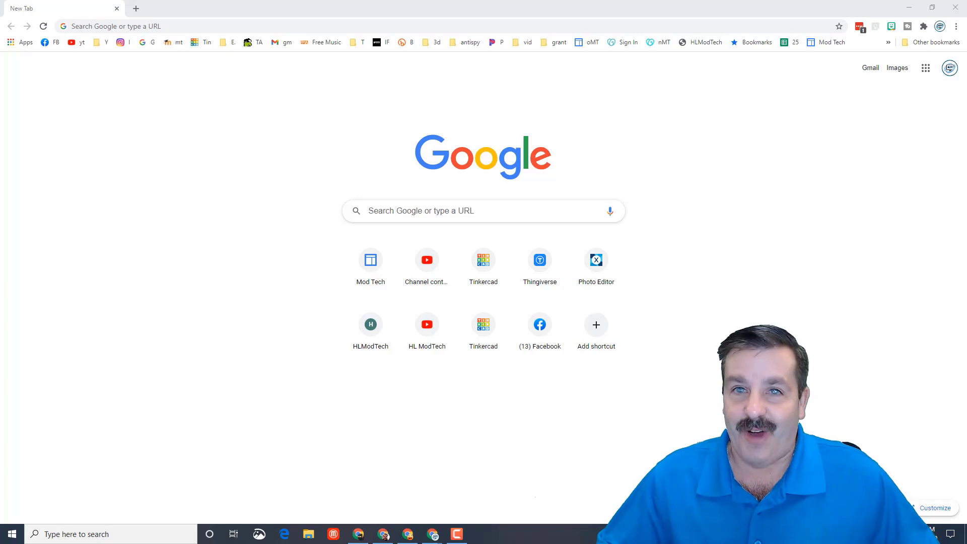
- Open my.sketchup.com and create a new model from the home page
click(172, 30)
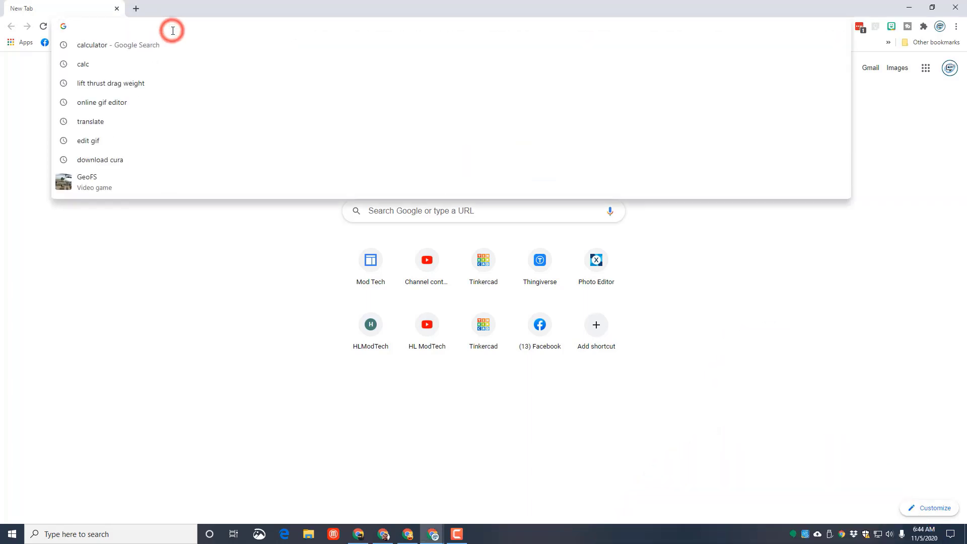
text(my.sketchup.com)
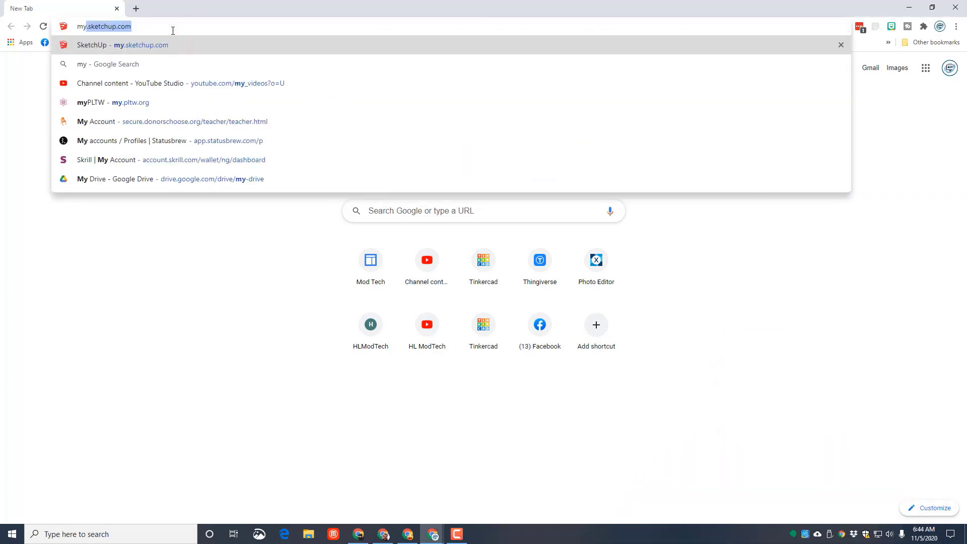
key(Return)
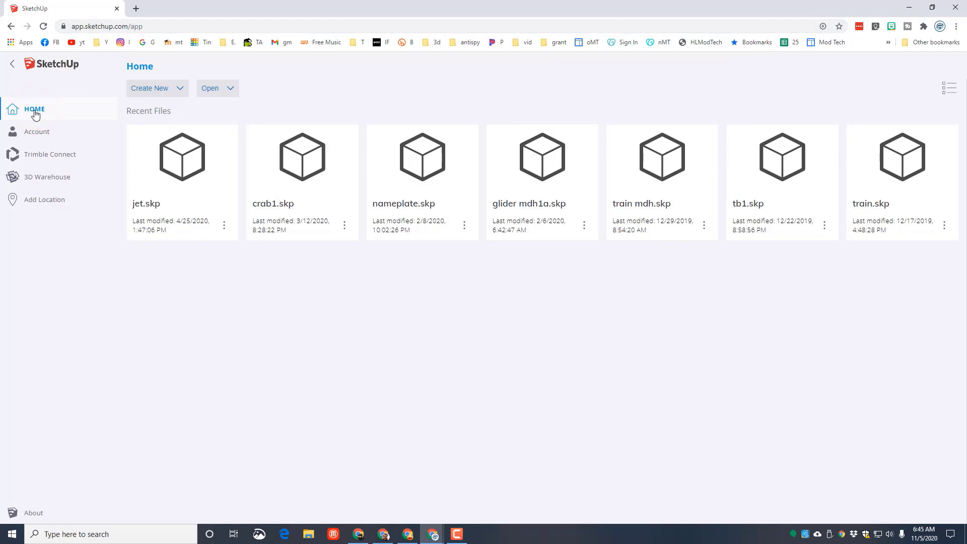
click(179, 89)
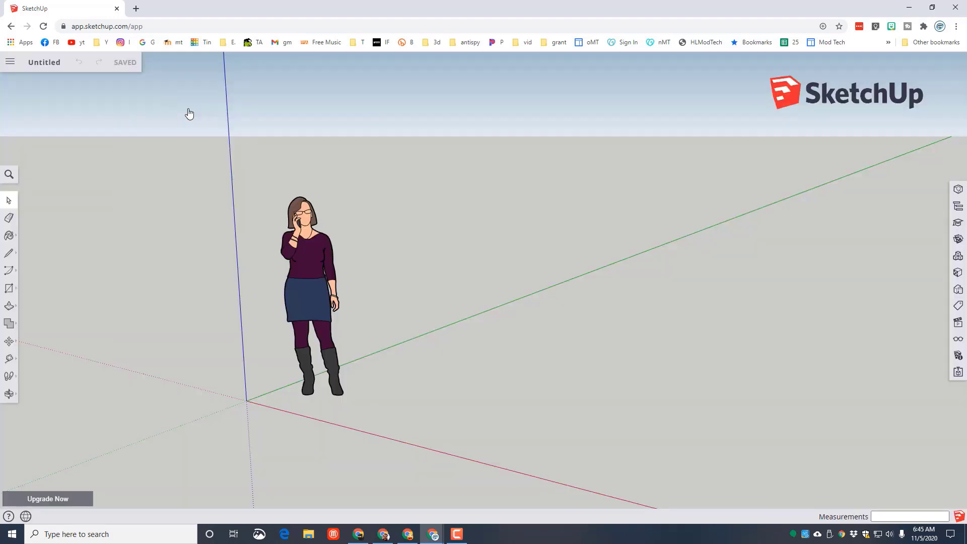
- Save the untitled model as "city mdh" in the SketchUp project
click(41, 61)
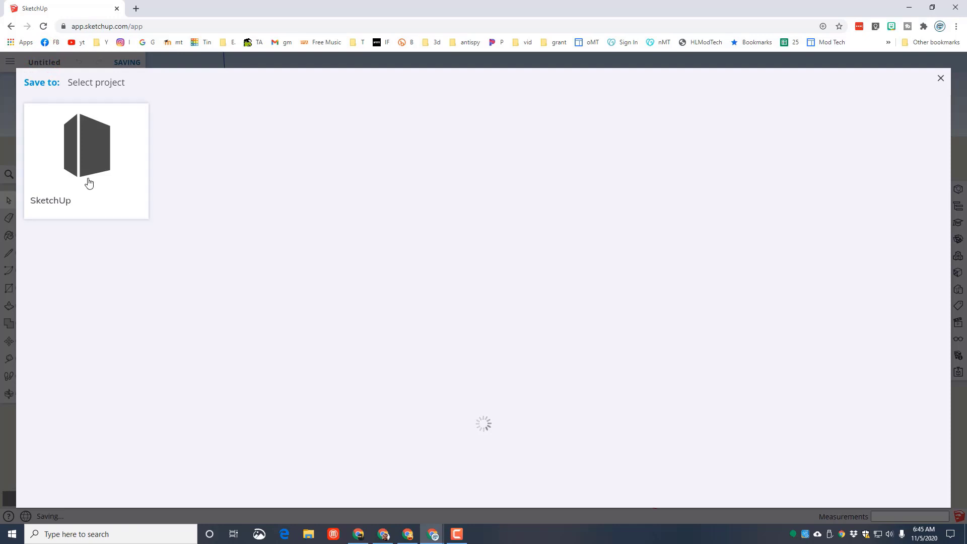
click(85, 159)
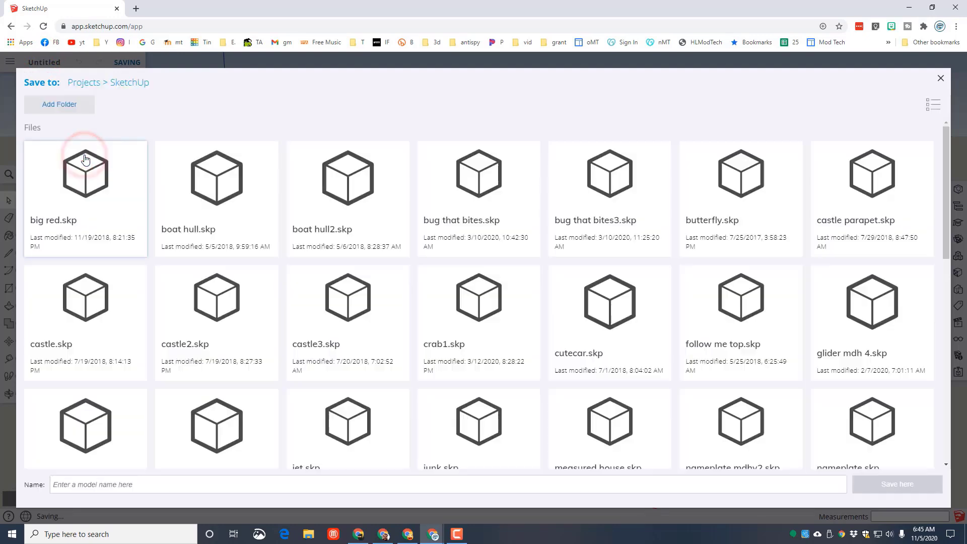
click(74, 485)
text(city mdh)
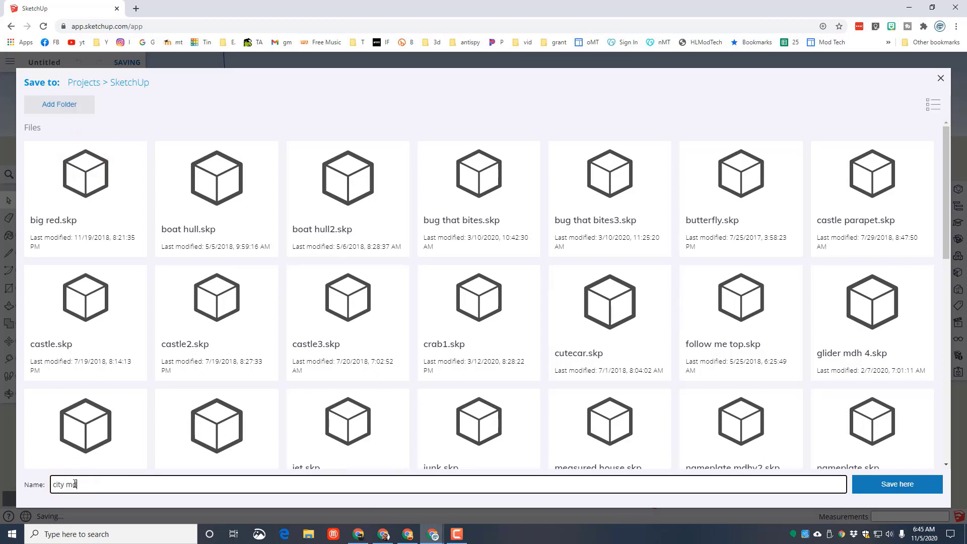
click(870, 487)
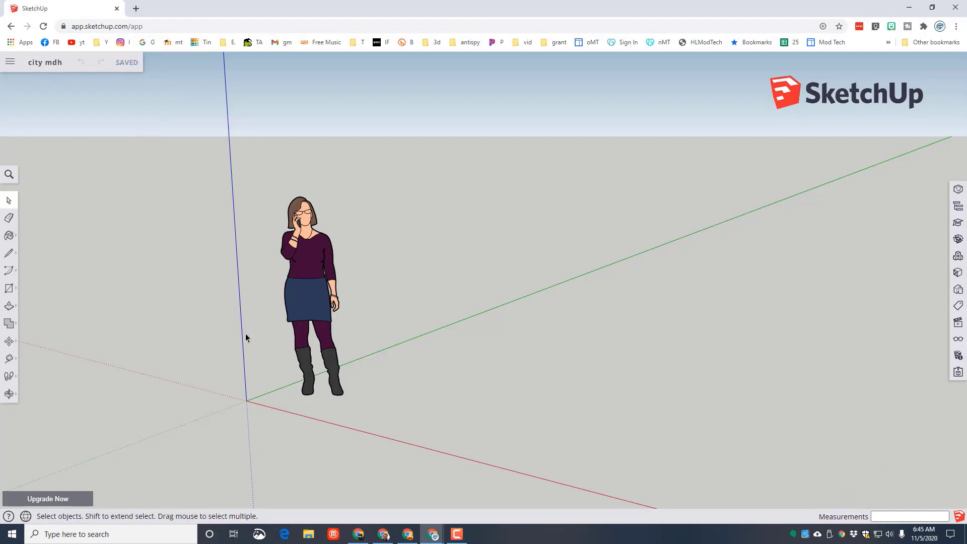
- Delete the default person figure beside the origin
click(325, 276)
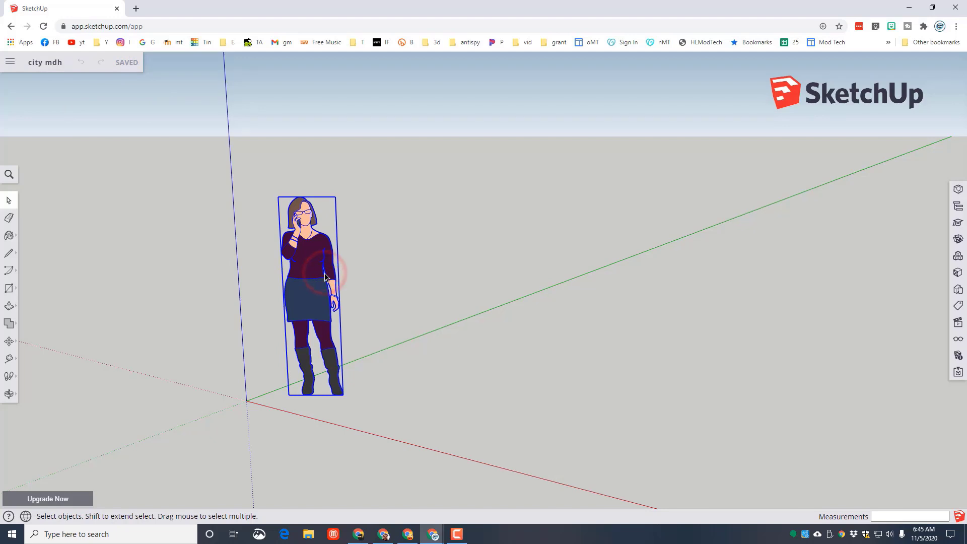
key(Delete)
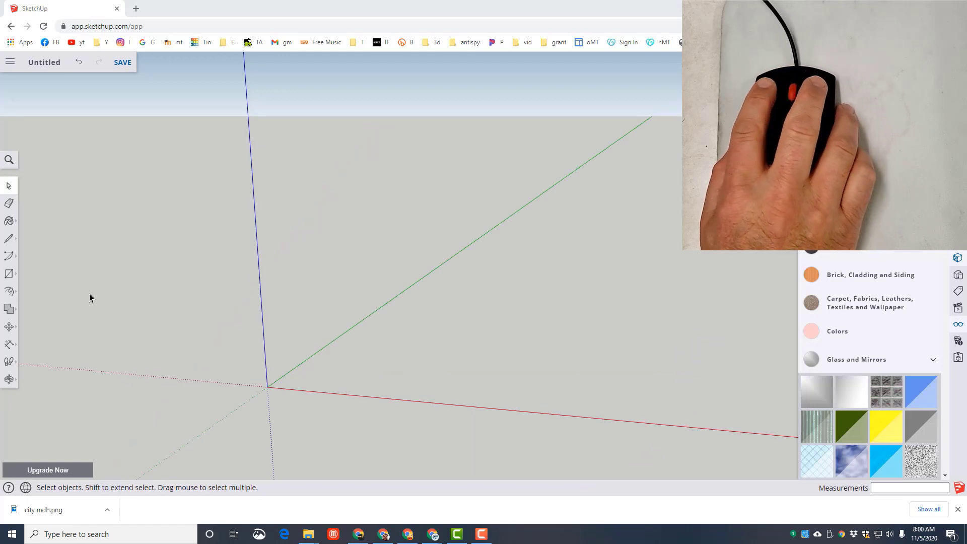
click(8, 184)
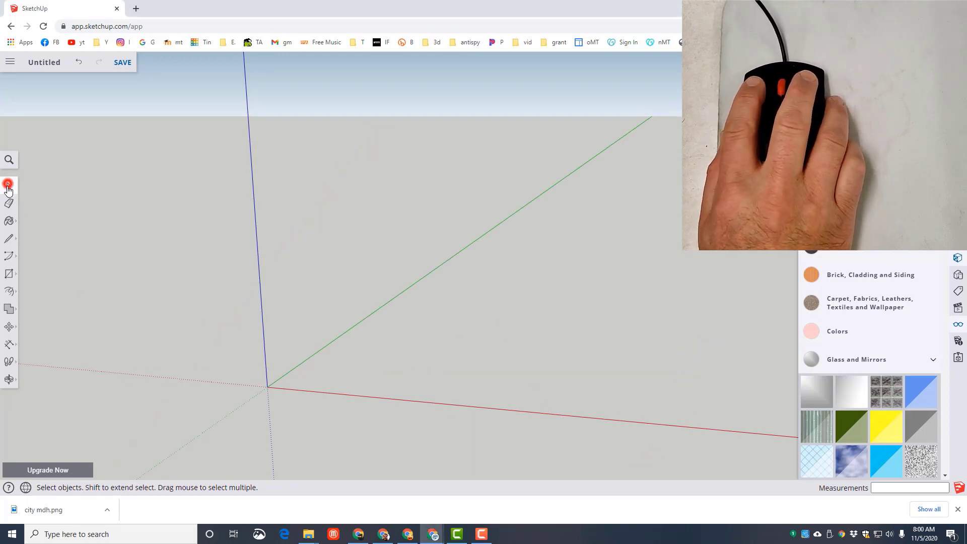
- Draw a 100' by 80' rectangle on the ground plane with its first corner at the origin
click(8, 274)
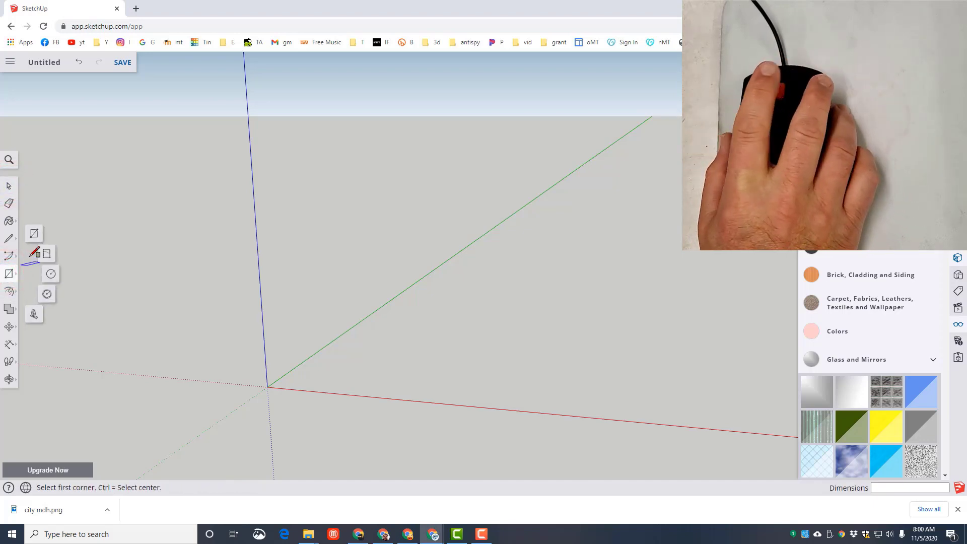
click(36, 235)
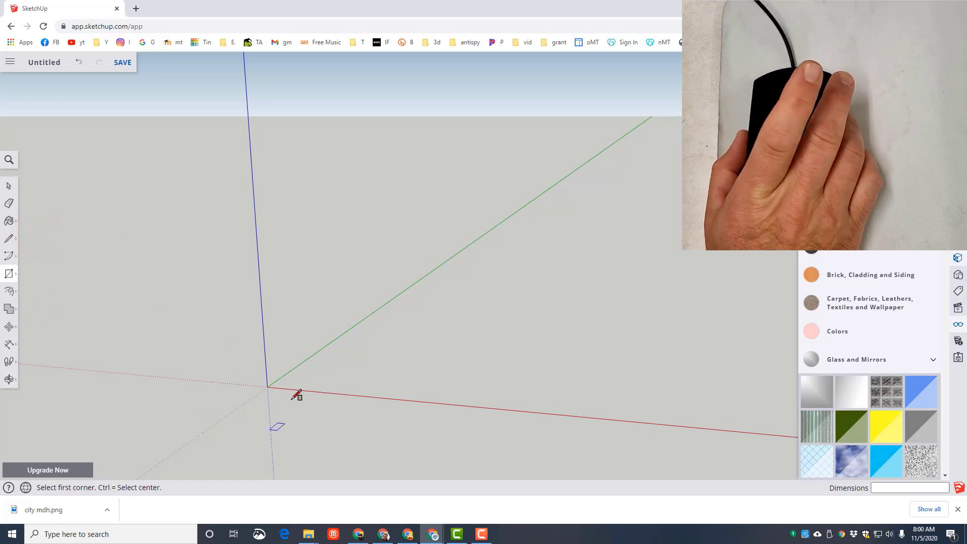
click(268, 387)
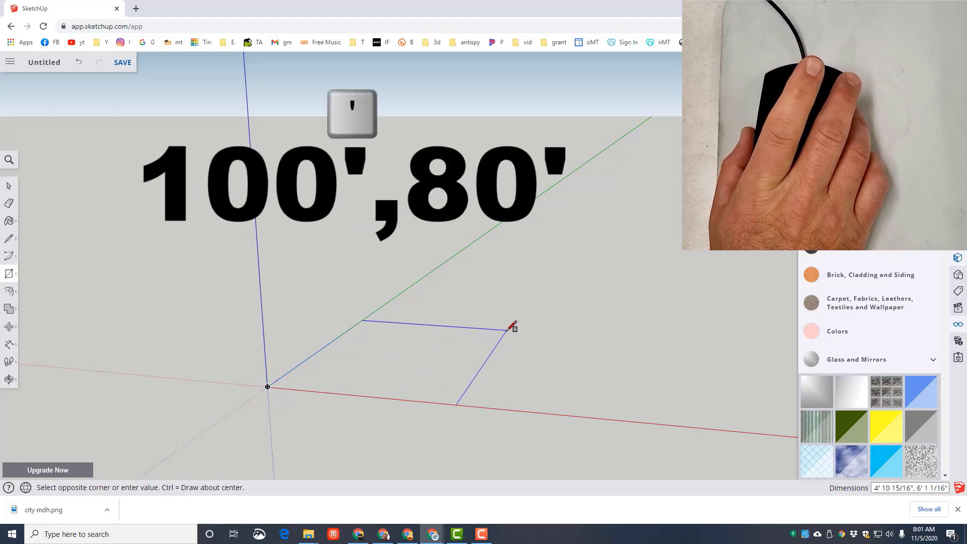
text(,)
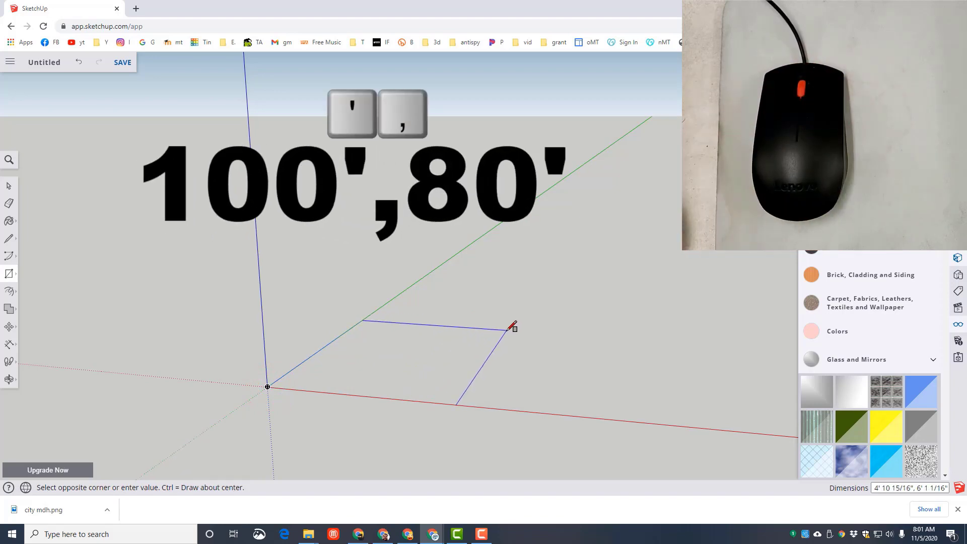
text(100)
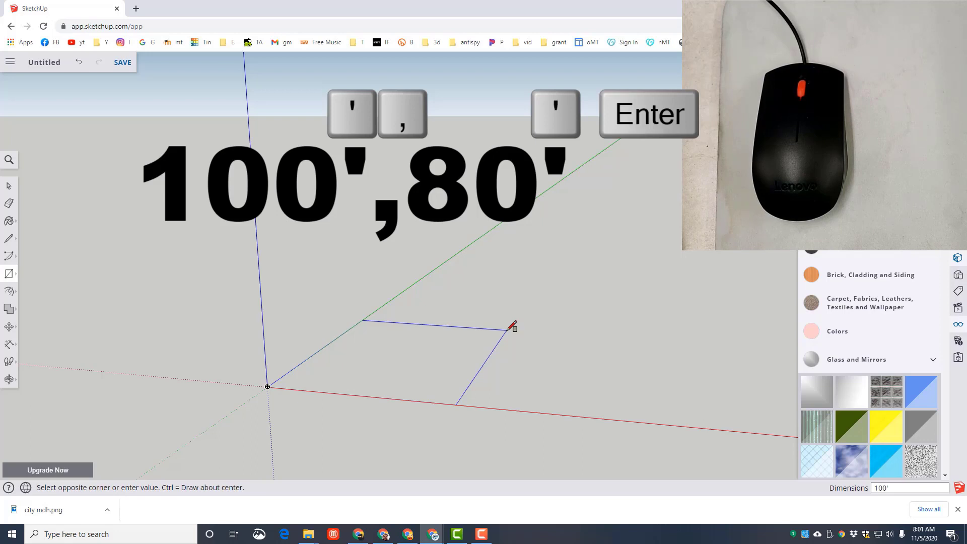
text(80')
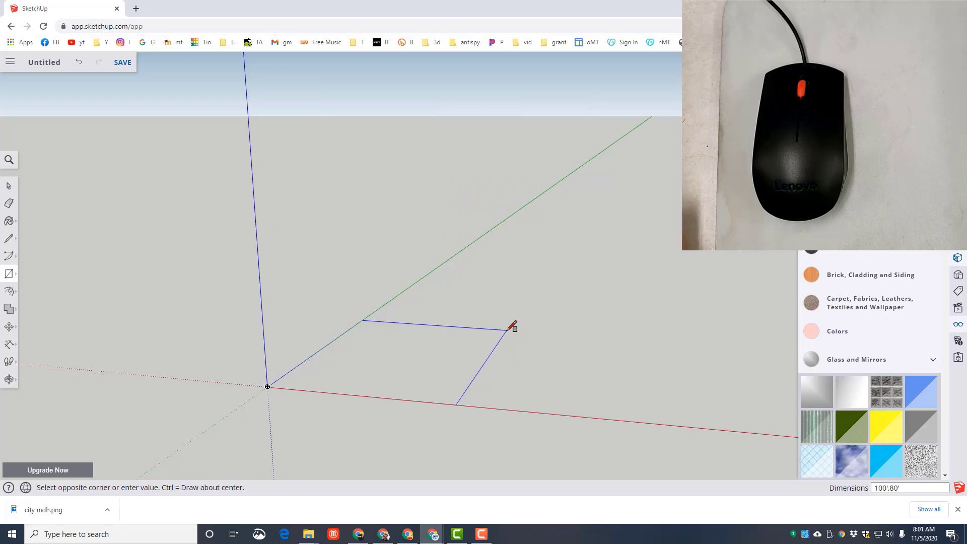
key(Return)
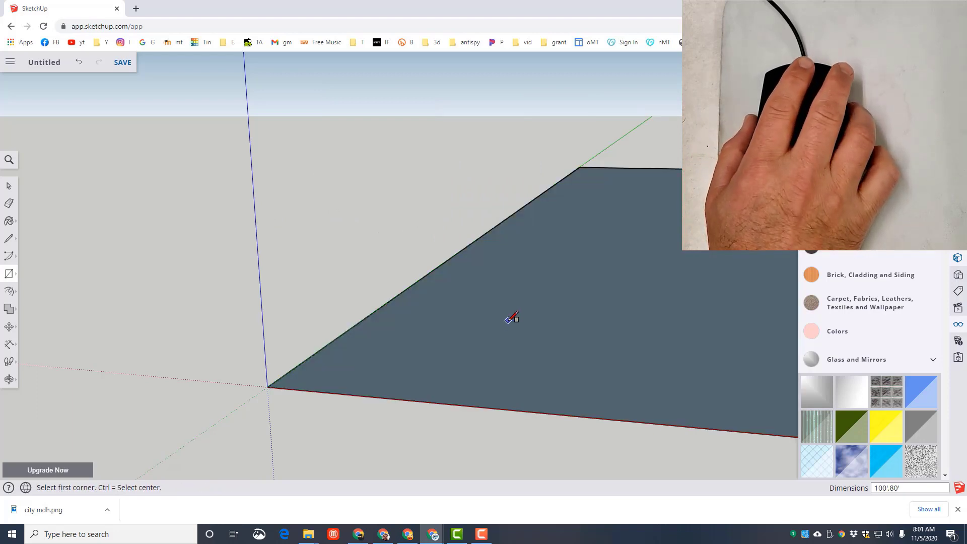
- Inspect the whole ground rectangle from a higher viewpoint, with all four corners in view
scroll(527, 306, down, 6)
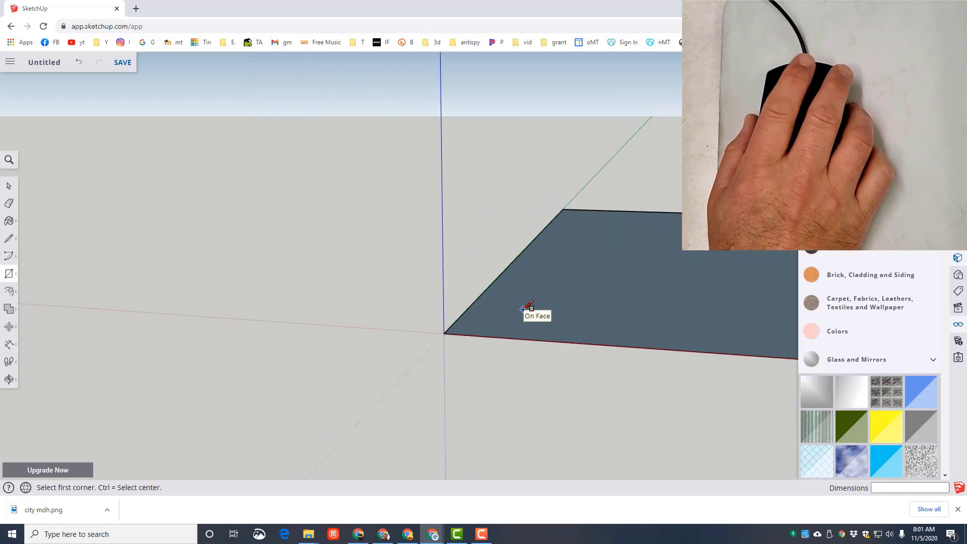
scroll(527, 306, up, 2)
scroll(527, 305, down, 2)
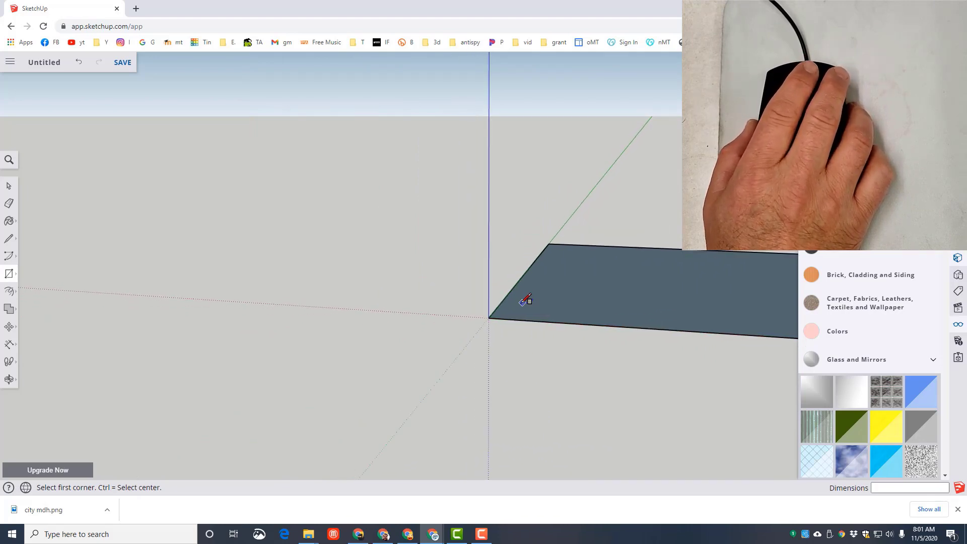
click(11, 383)
click(35, 338)
mouse_move(160, 303)
mouse_down()
mouse_move(302, 319)
mouse_move(179, 312)
mouse_up()
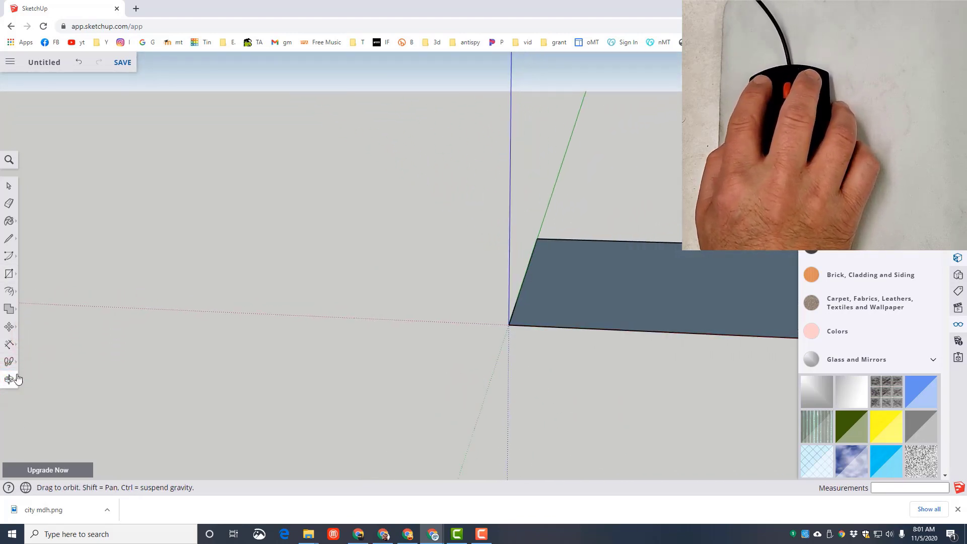
click(9, 381)
click(48, 360)
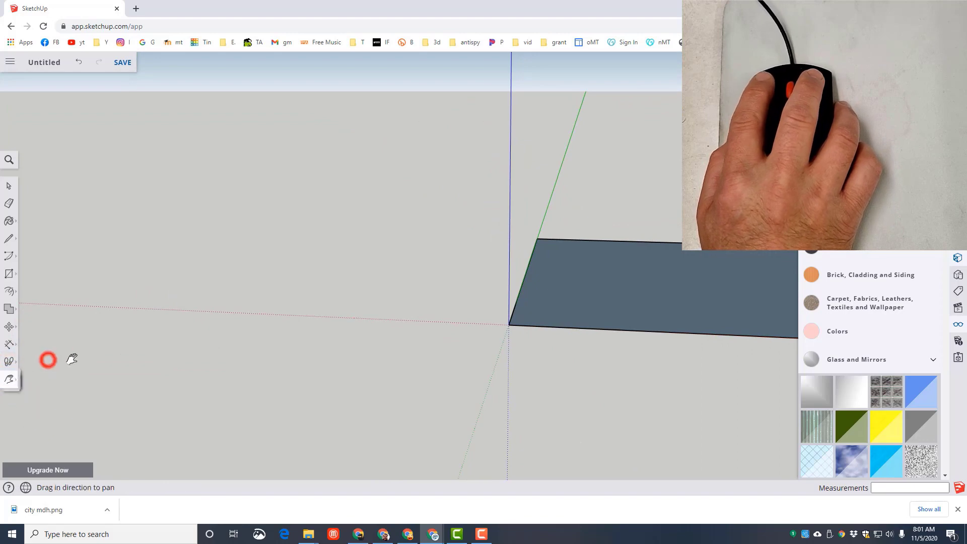
drag(691, 361, 232, 359)
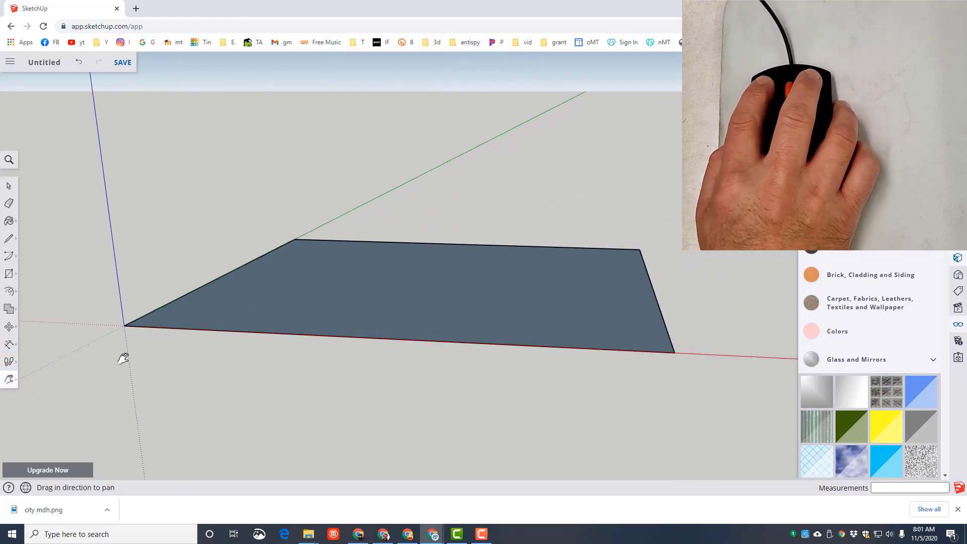
click(9, 380)
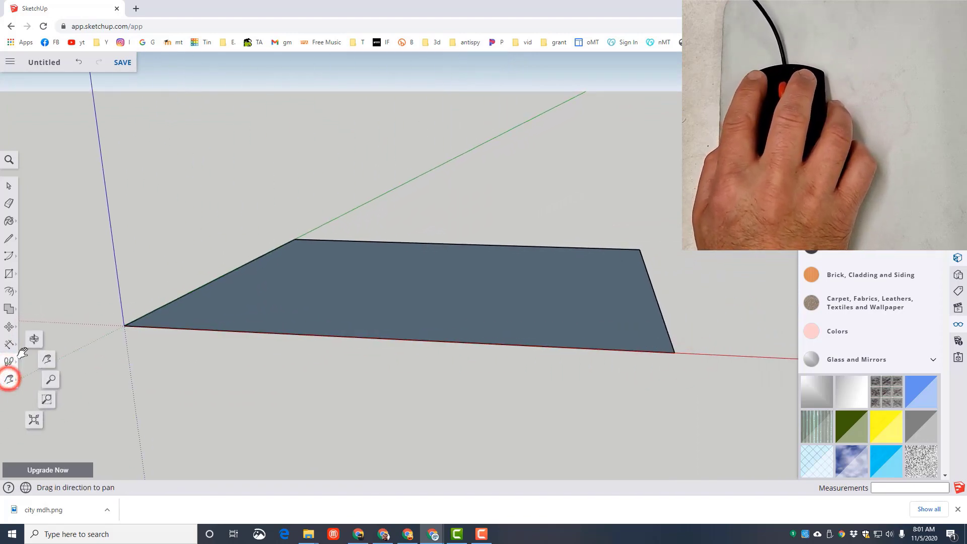
click(34, 337)
drag(139, 299, 163, 349)
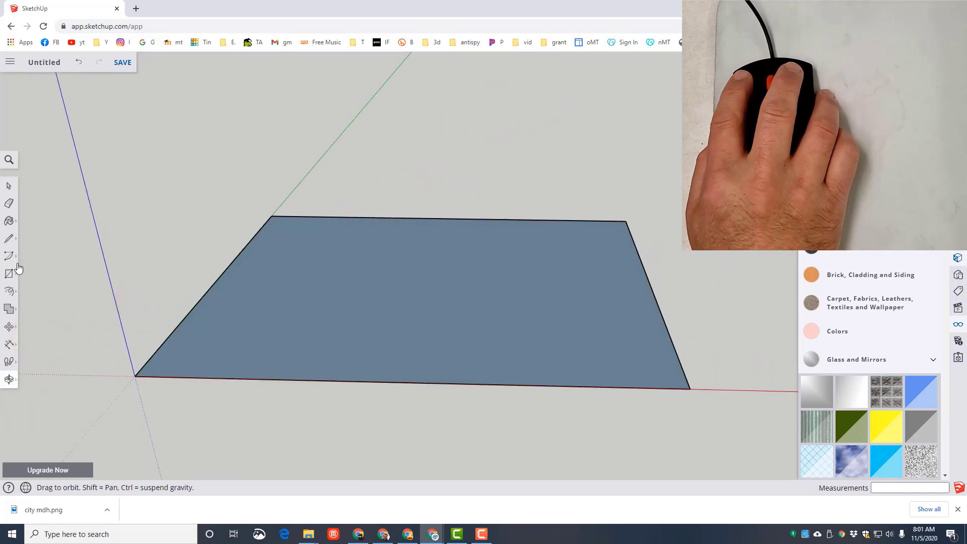
- Dimension the rectangle's front edge along the red axis from corner to corner, placing the dimension just outside the edge
click(9, 185)
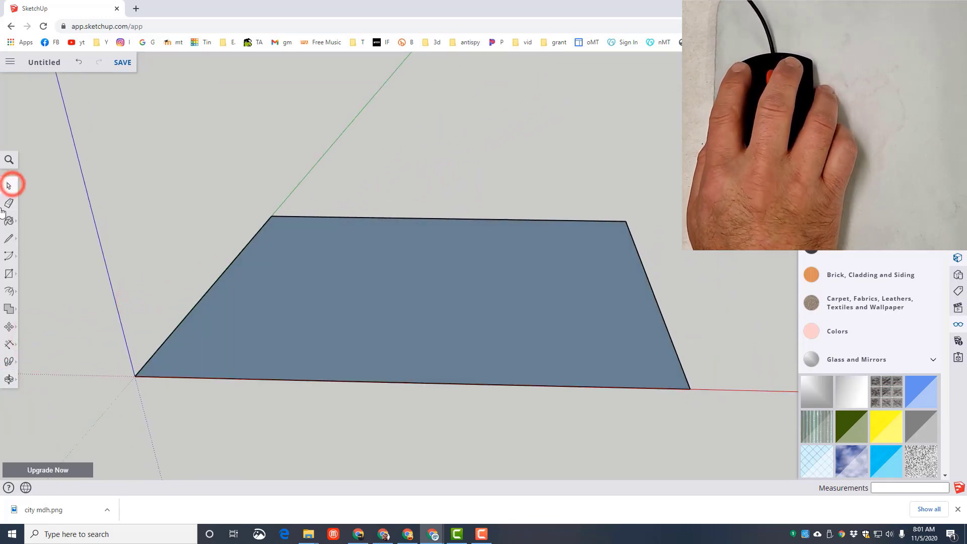
click(9, 345)
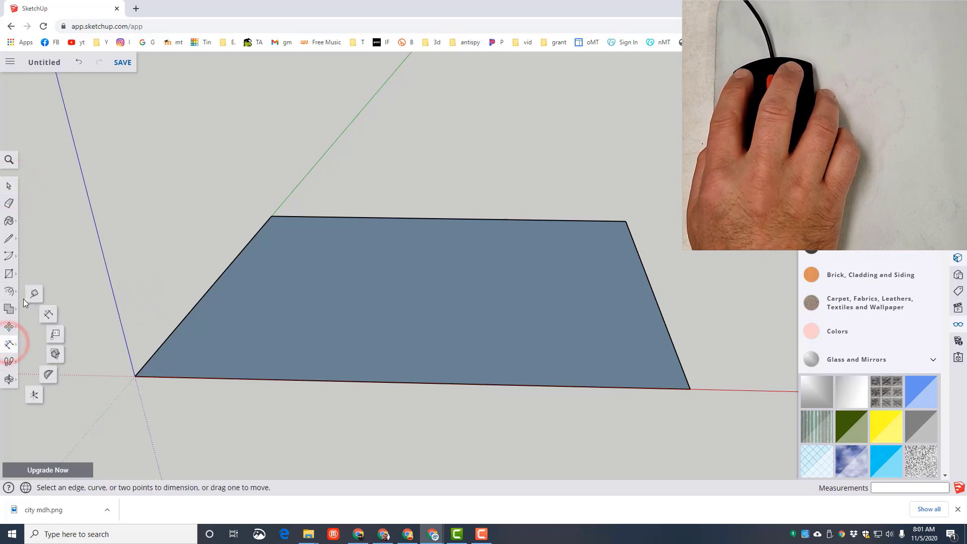
click(49, 317)
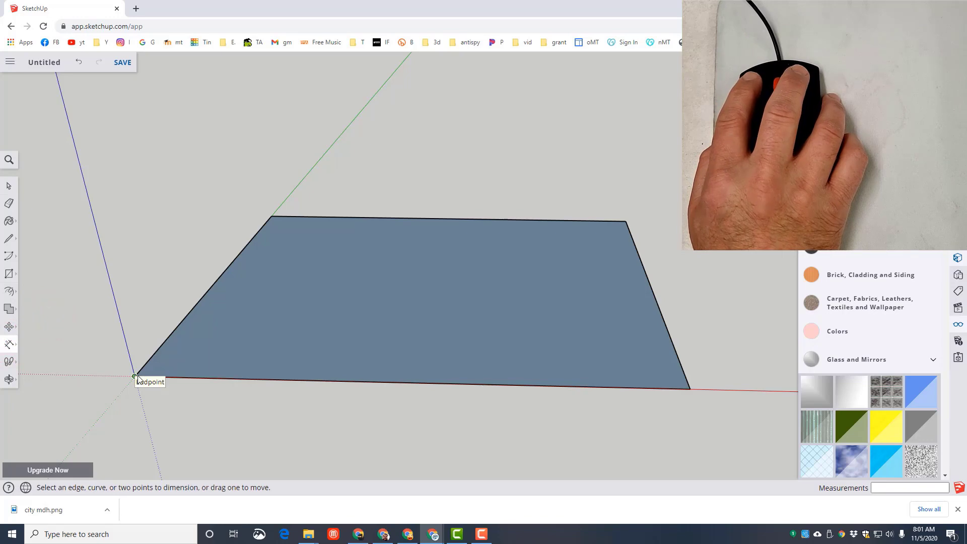
click(688, 389)
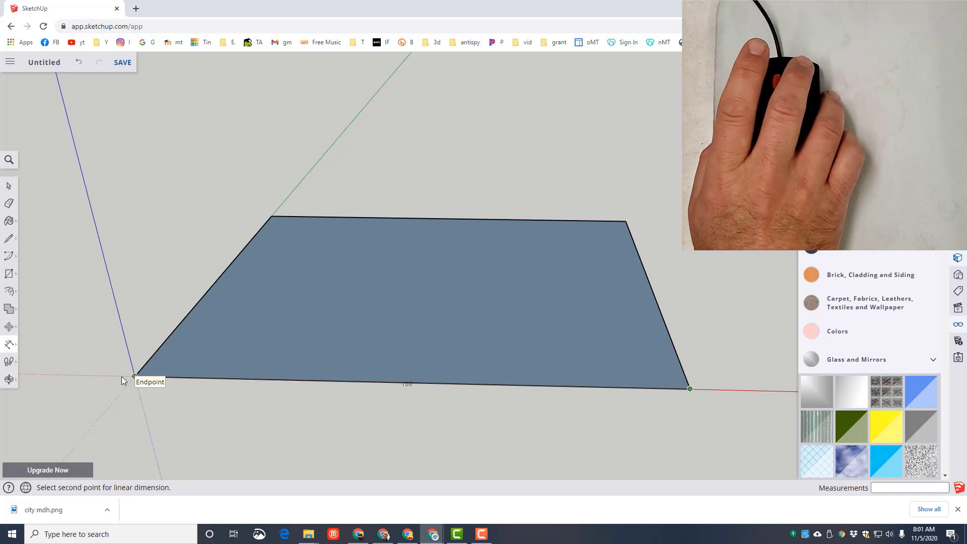
click(135, 376)
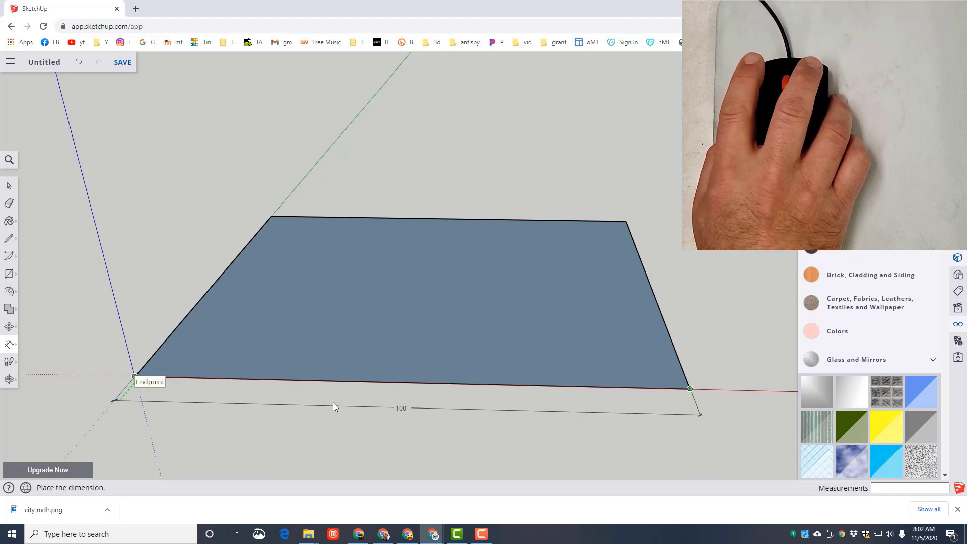
click(333, 401)
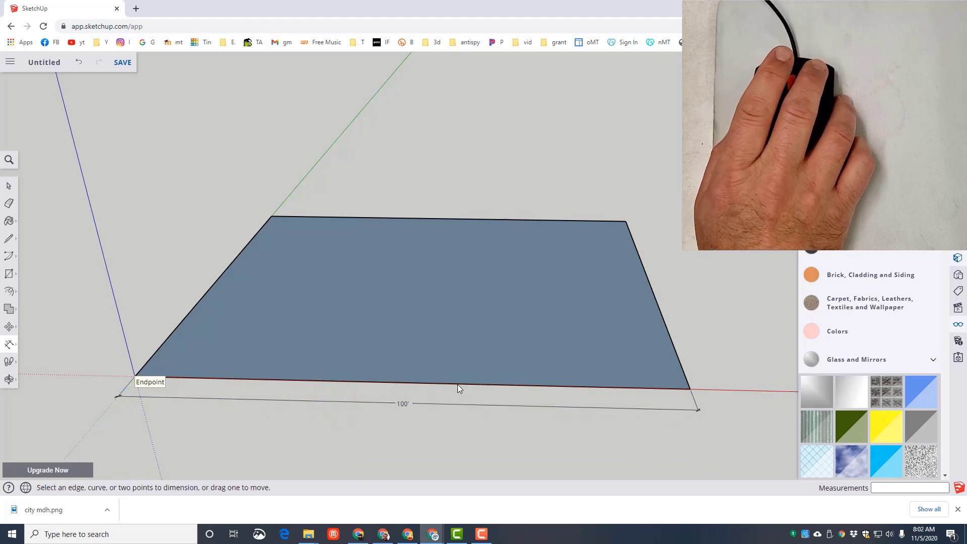
- Dimension the rectangle's side edge along the green axis, placing the dimension just outside the face
click(271, 216)
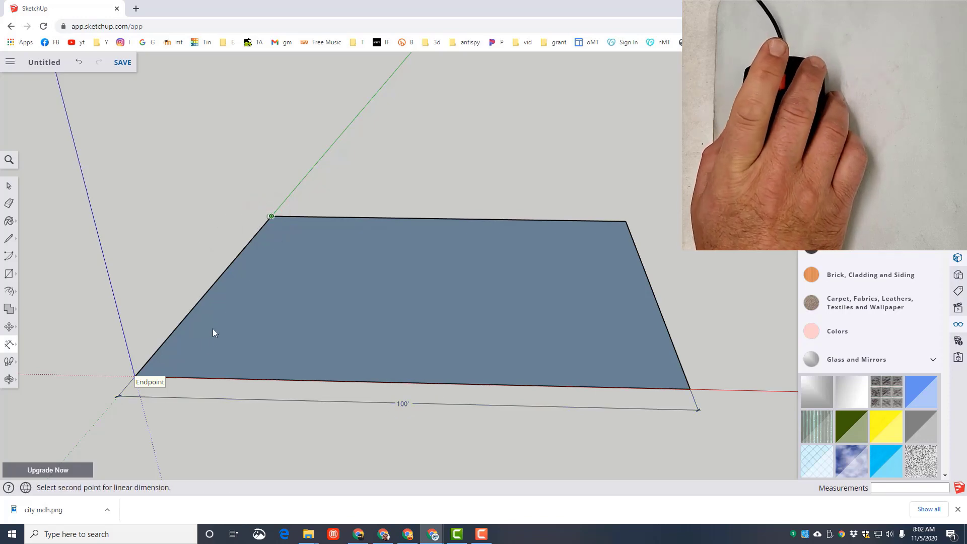
click(135, 377)
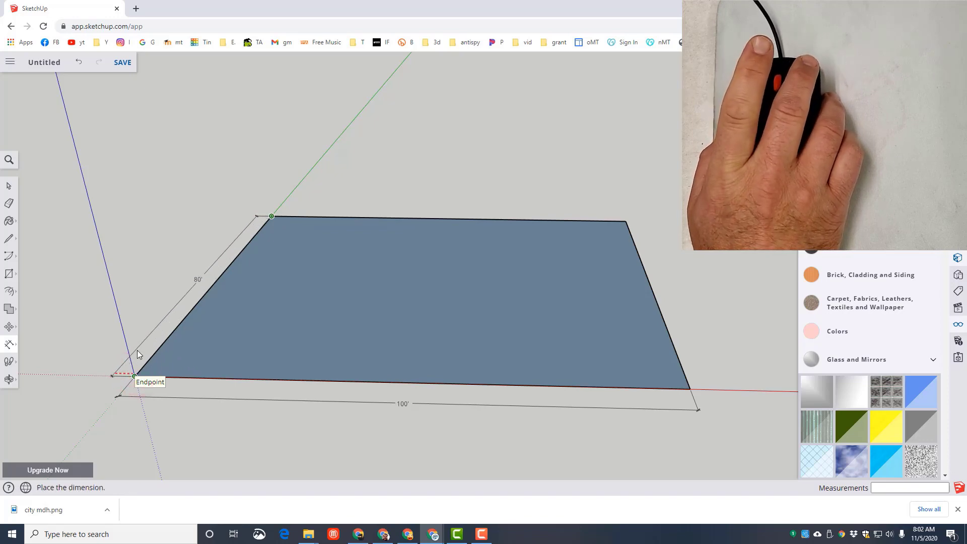
click(190, 287)
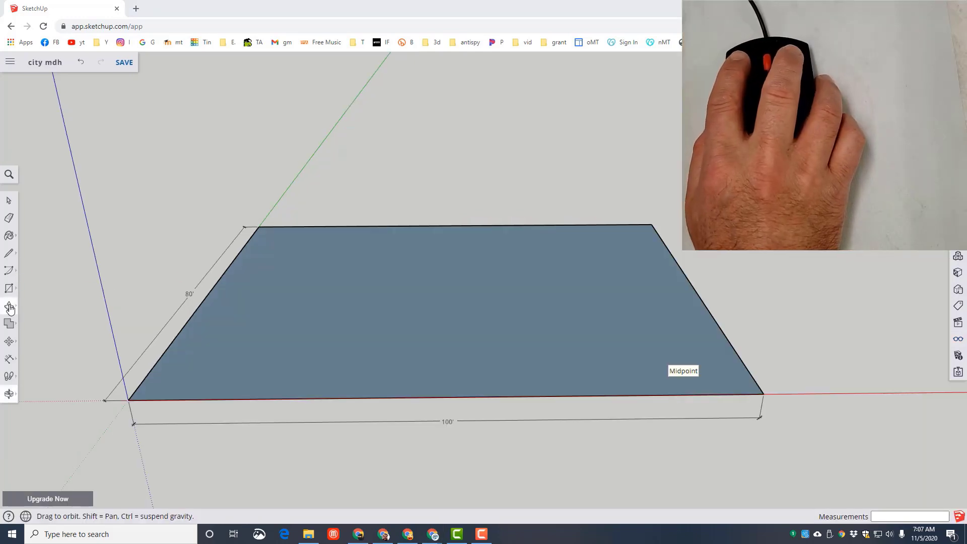
- Push/Pull the ground rectangle up 40' to form a solid building block
click(10, 308)
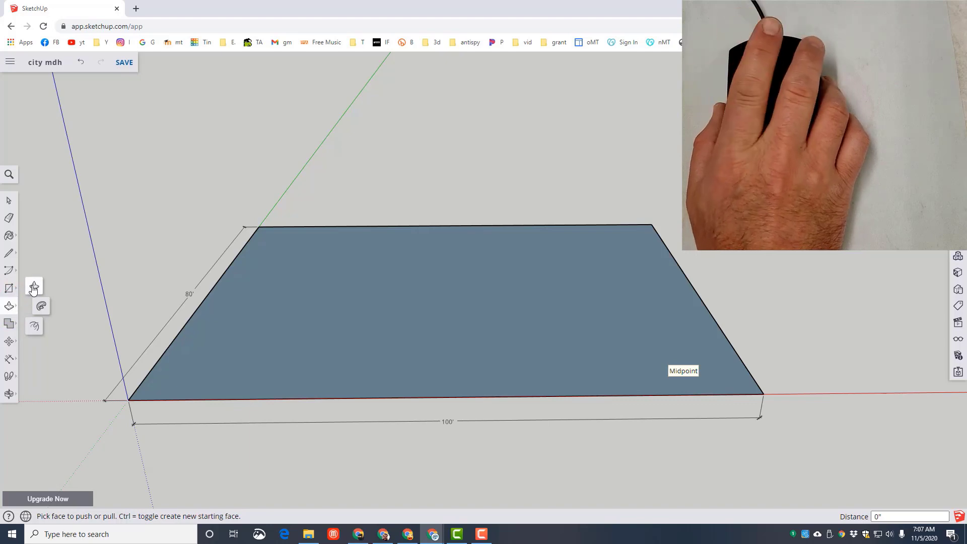
click(33, 287)
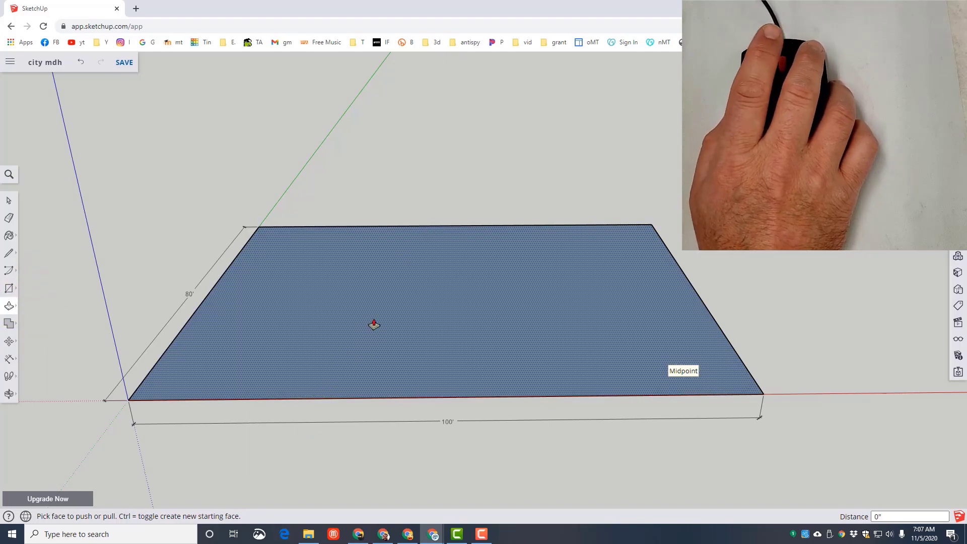
click(374, 321)
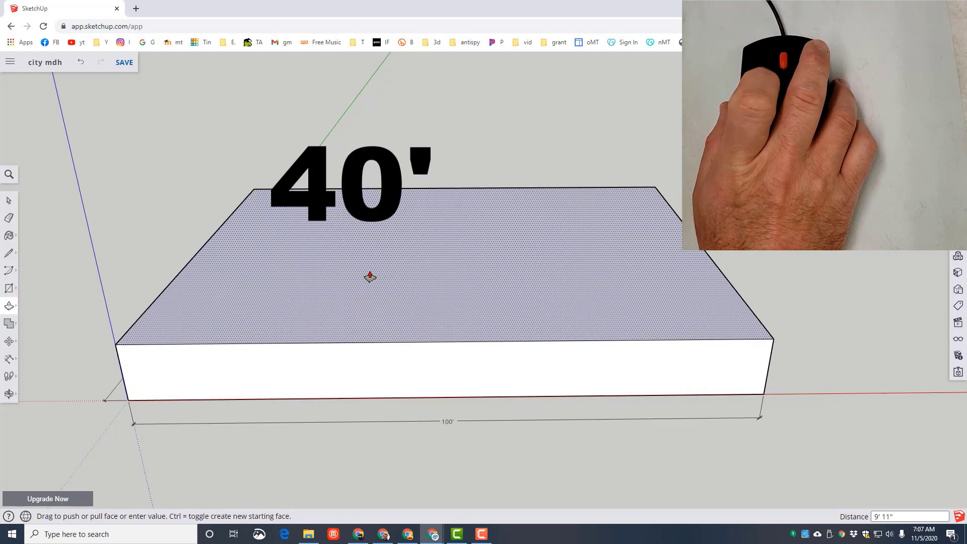
key(Return)
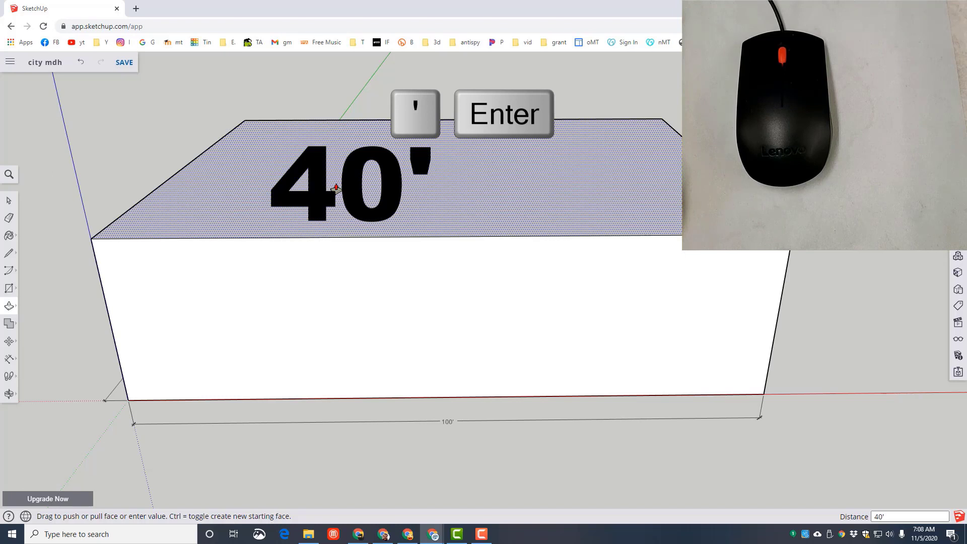
- Draw a door rectangle on the building's front face, centred on the midpoint of its bottom edge
click(11, 392)
click(34, 438)
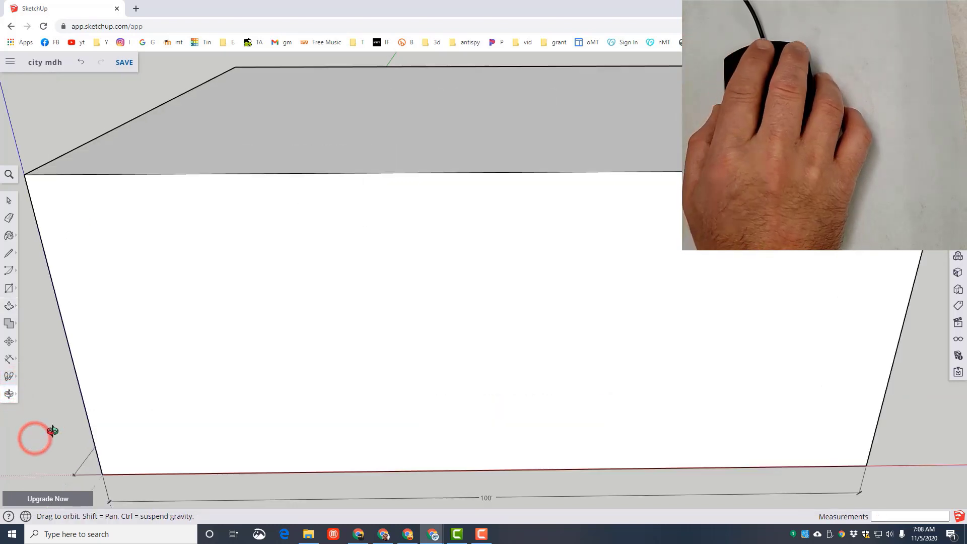
scroll(317, 369, down, 5)
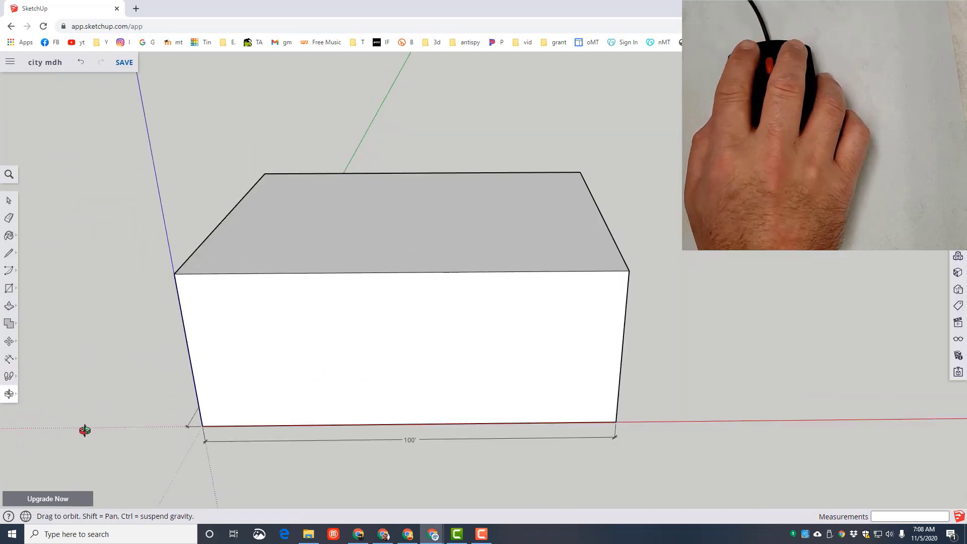
click(10, 391)
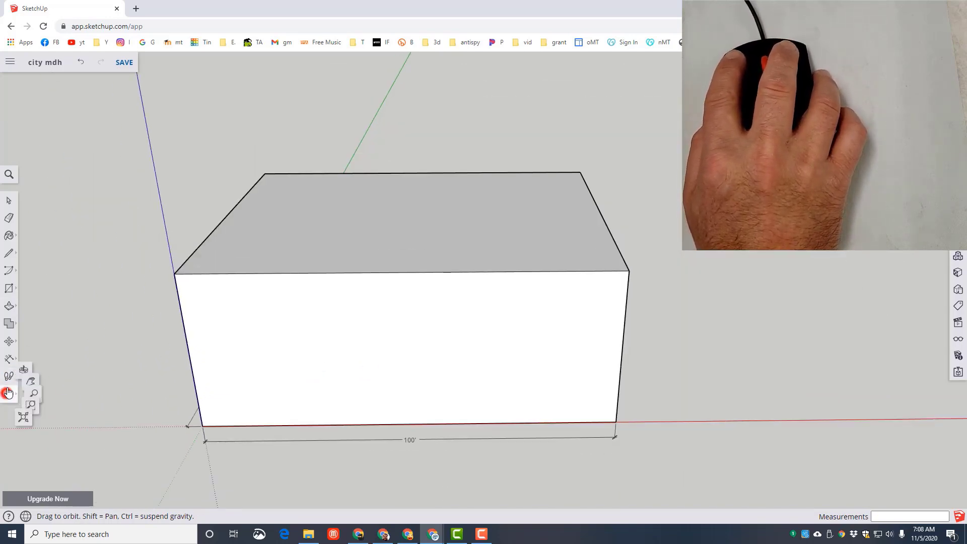
click(38, 356)
drag(126, 394, 649, 354)
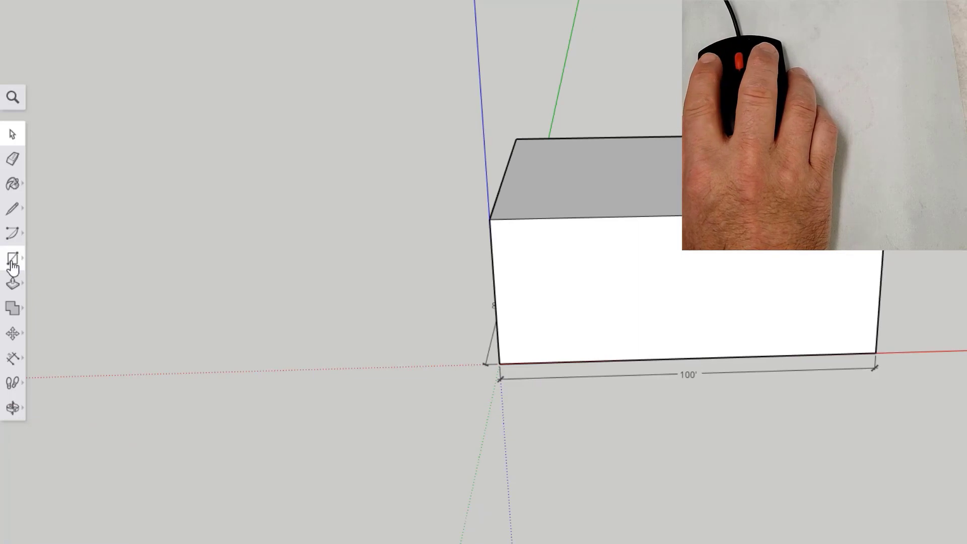
drag(12, 266, 47, 207)
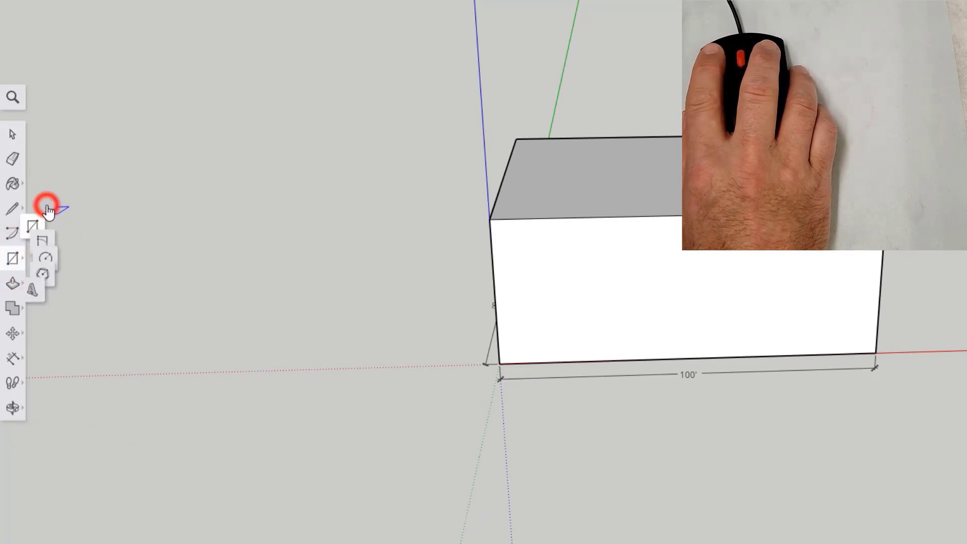
click(689, 358)
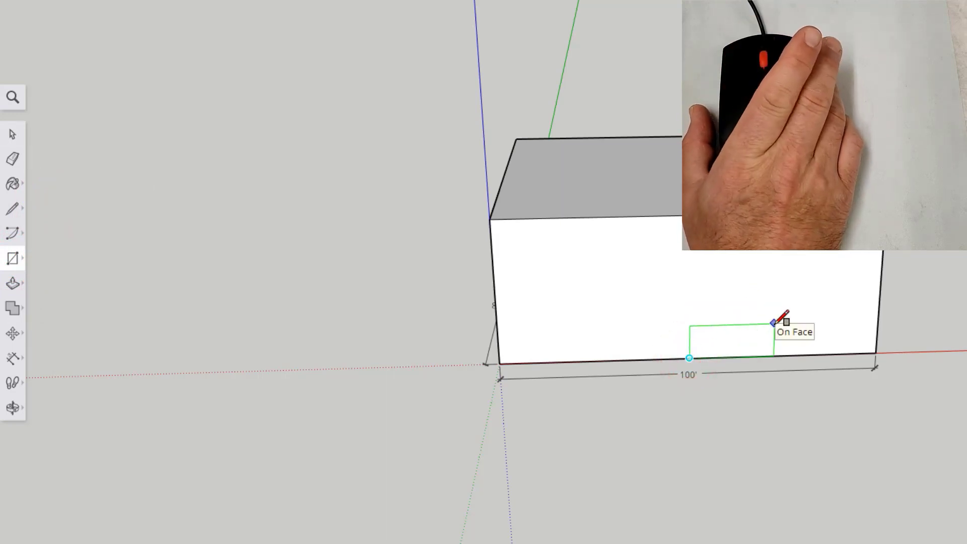
key(ctrl)
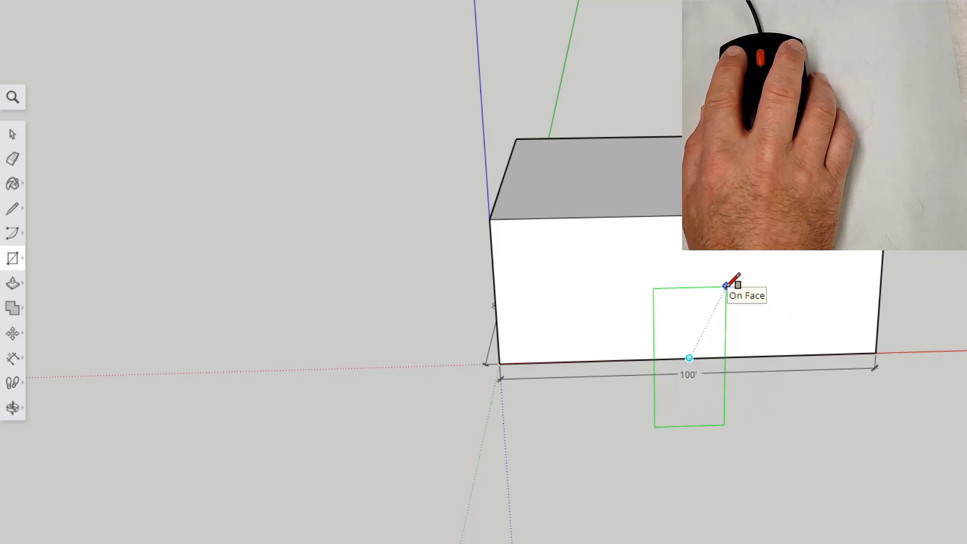
click(726, 286)
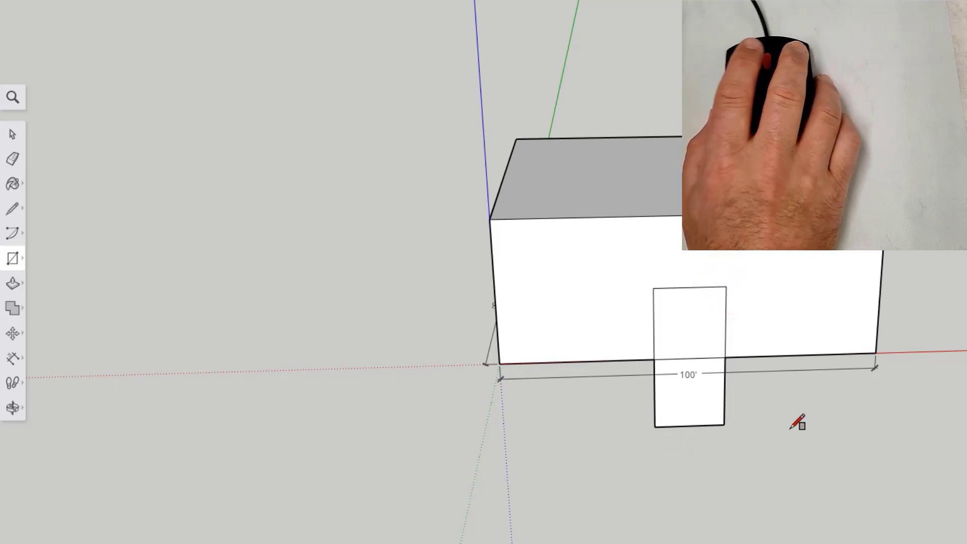
- Erase the edges of the door rectangle that extend below the building's base
click(15, 163)
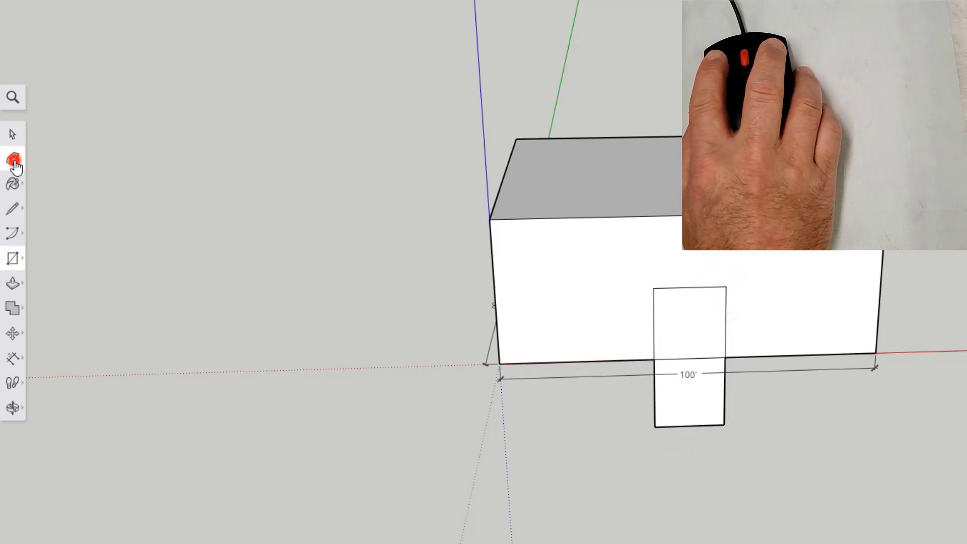
click(655, 425)
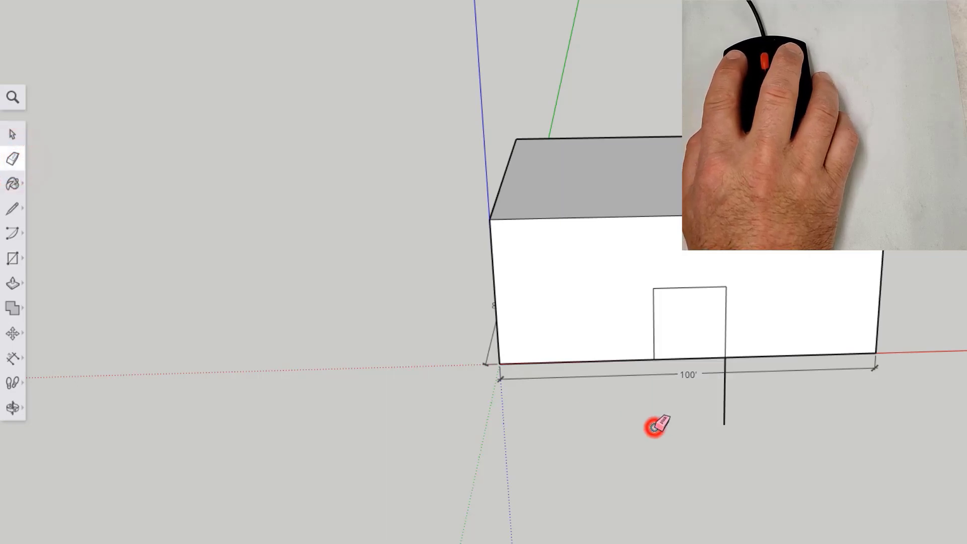
click(725, 422)
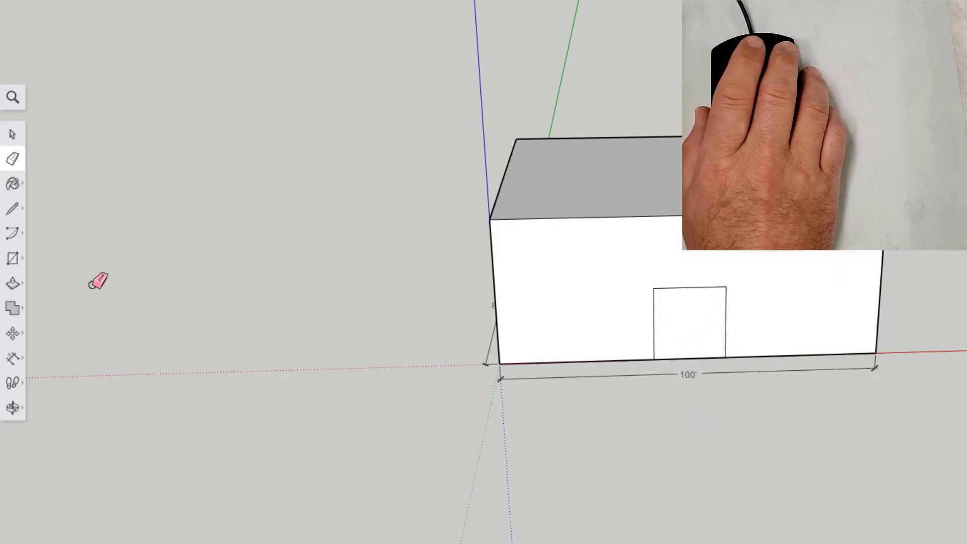
- Offset the door outline slightly outward to form a narrow frame around it
click(14, 283)
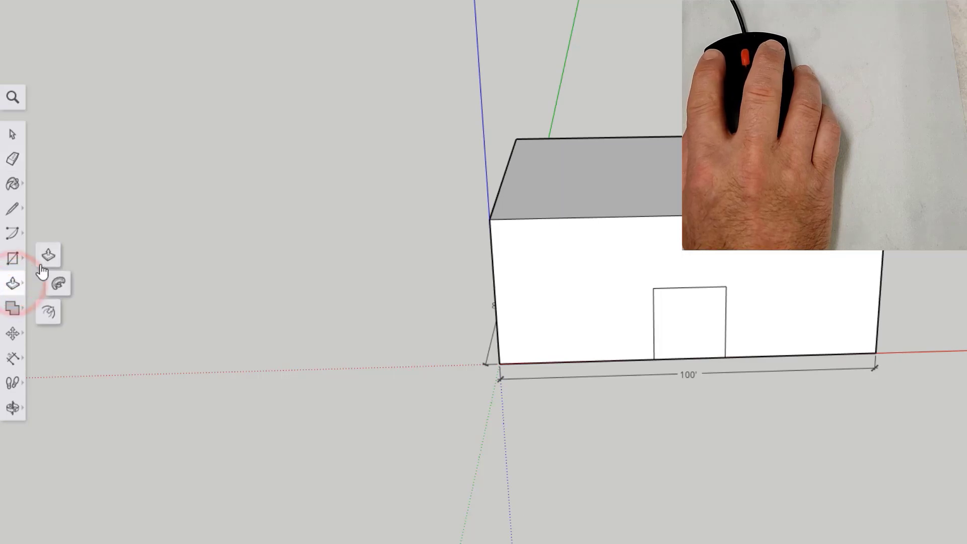
click(52, 314)
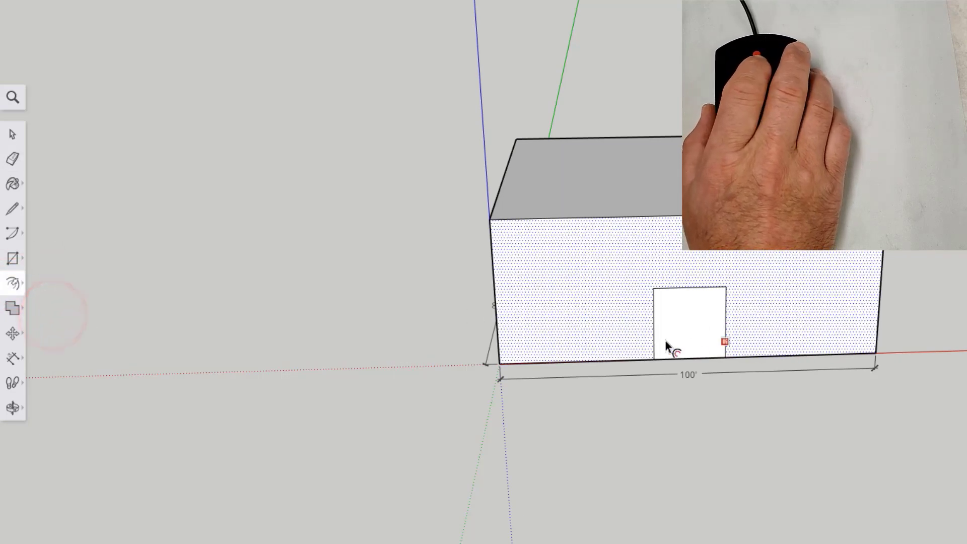
click(687, 327)
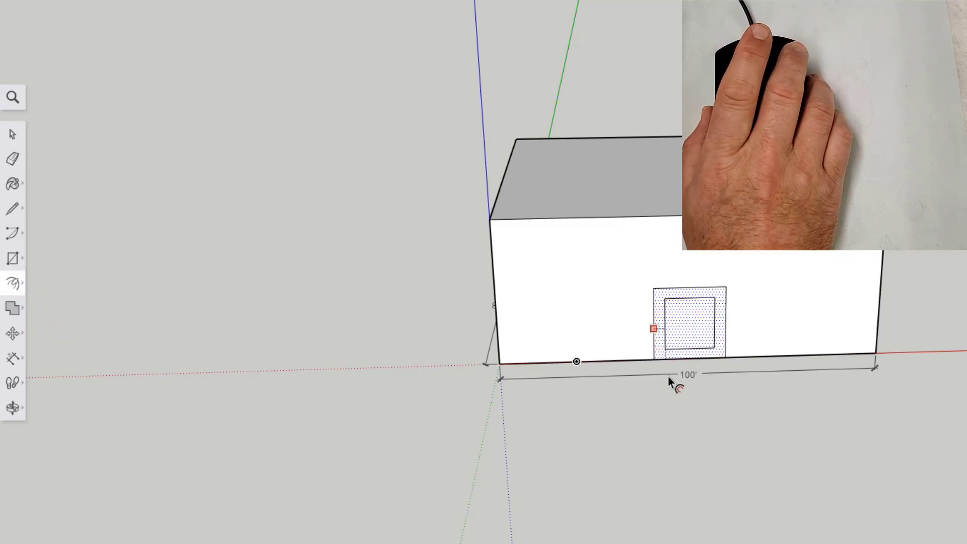
click(653, 399)
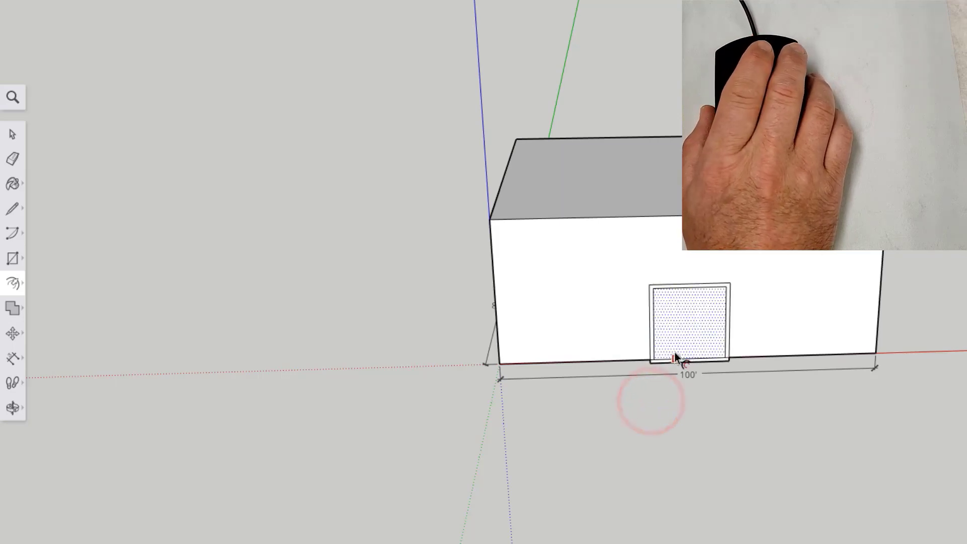
- Erase the bottom portion of the door frame that hangs below the building's base
click(12, 159)
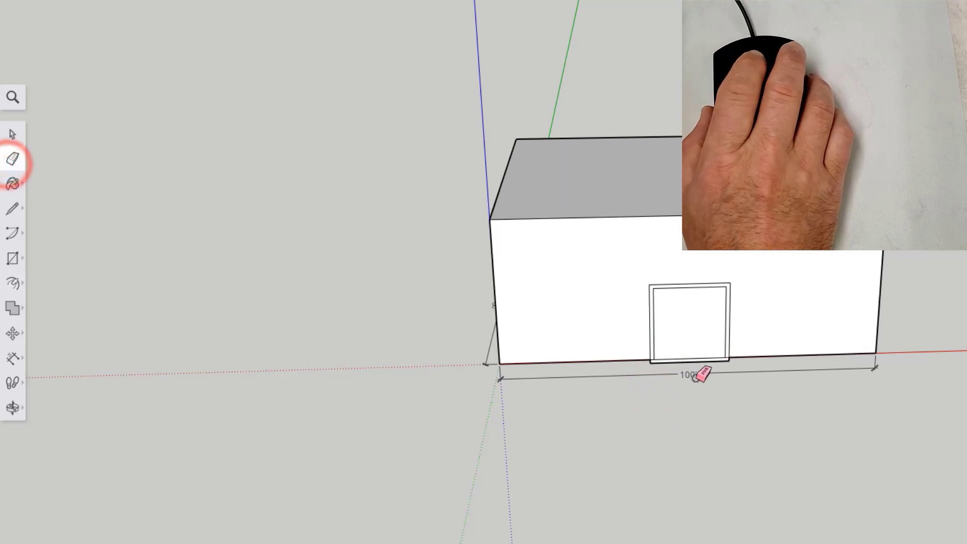
scroll(697, 373, up, 2)
scroll(697, 376, up, 5)
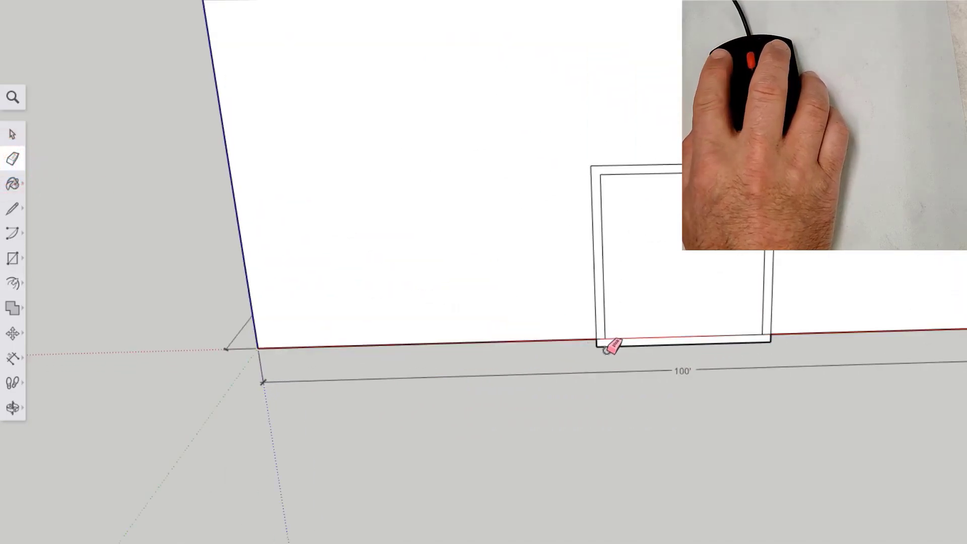
click(606, 346)
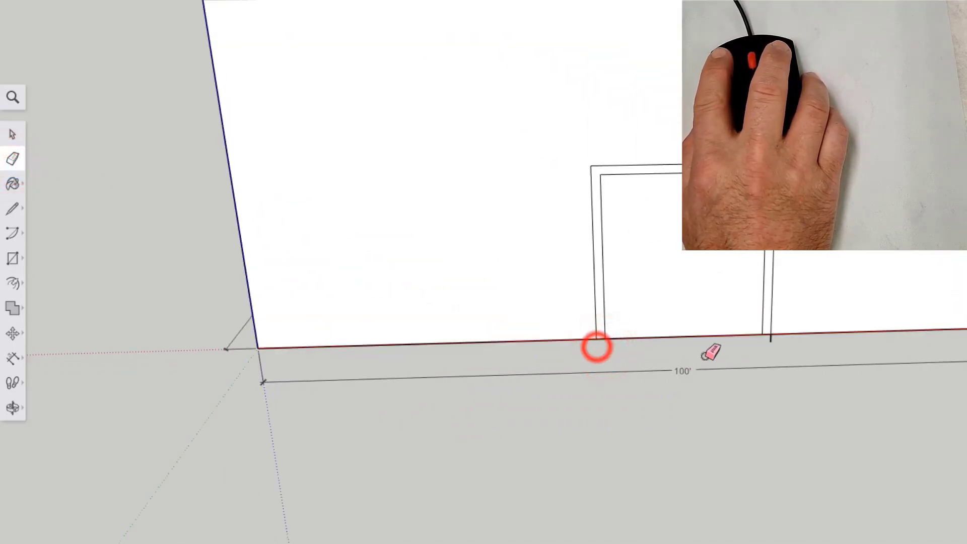
click(771, 338)
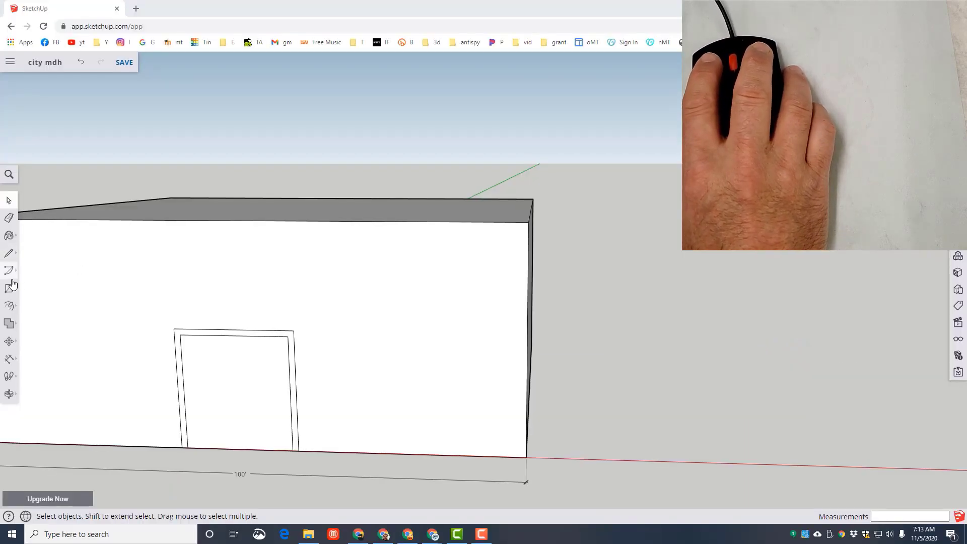
- Draw a centre post rectangle about 11 inches by 40' 9", centred on the base edge midpoint and reaching the inner frame's top edge
click(9, 289)
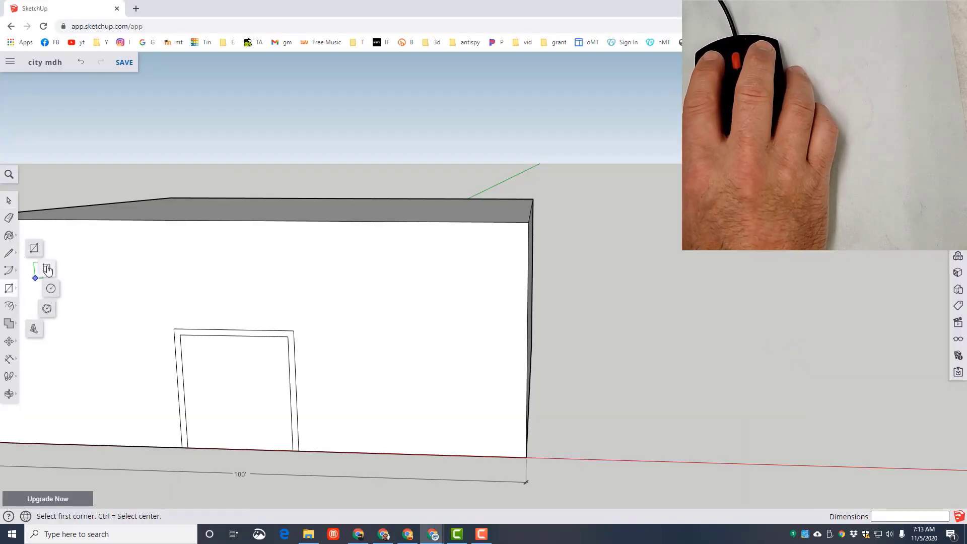
click(34, 250)
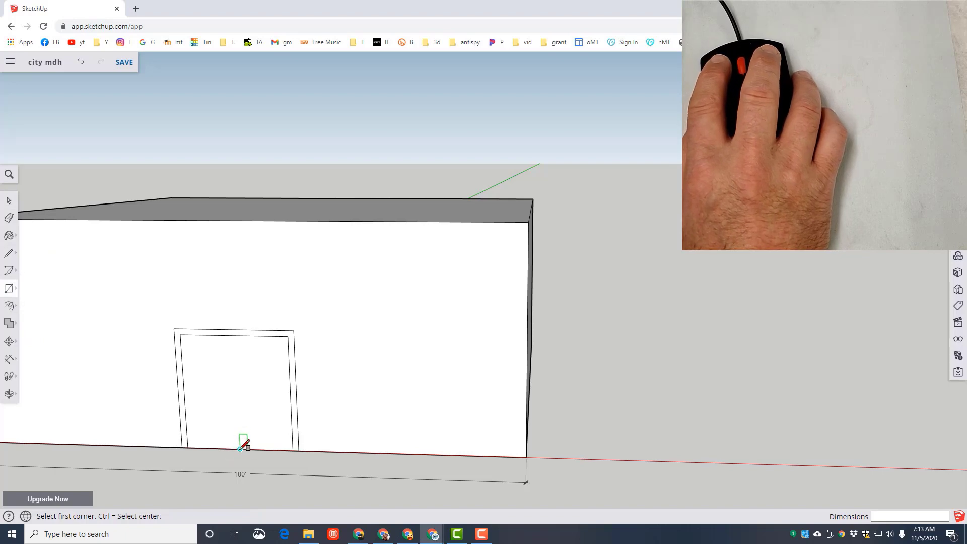
click(241, 449)
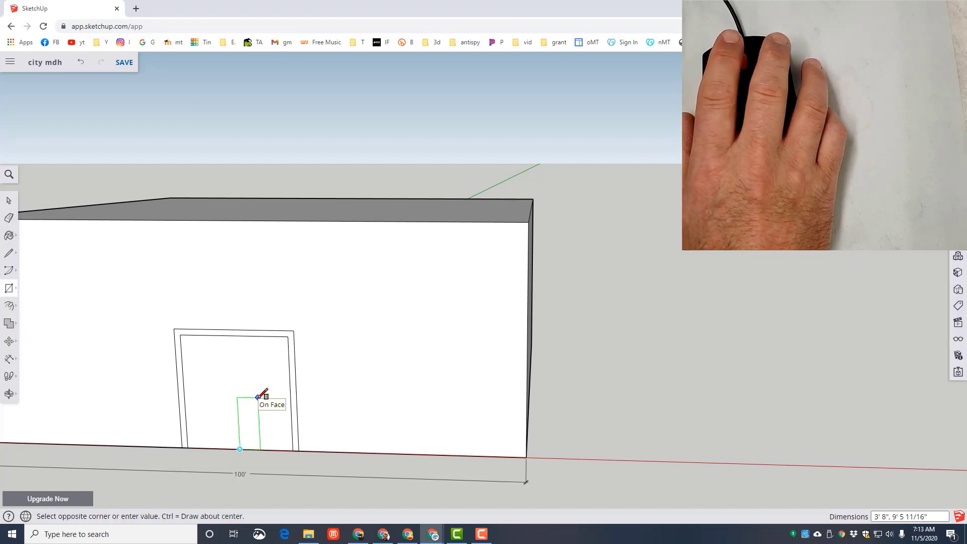
key(ctrl)
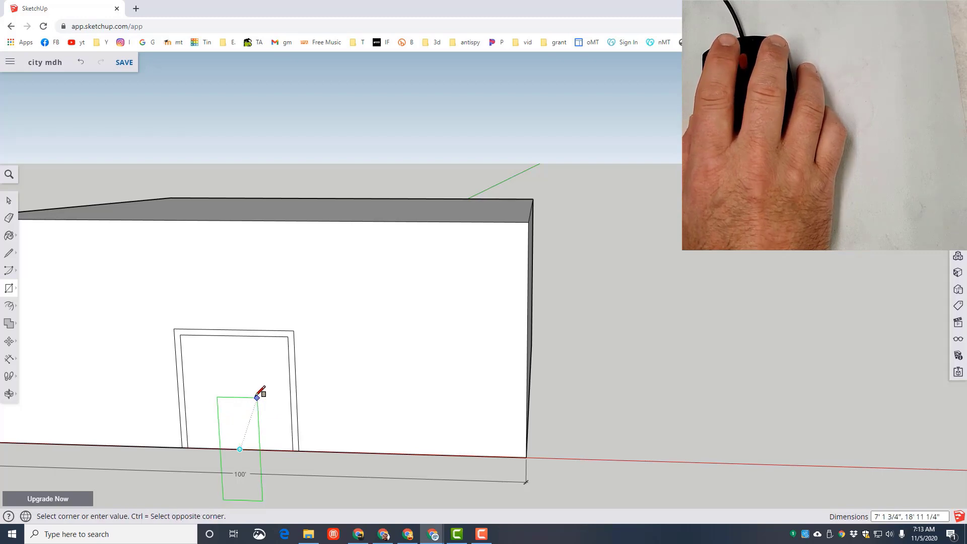
scroll(244, 344, up, 5)
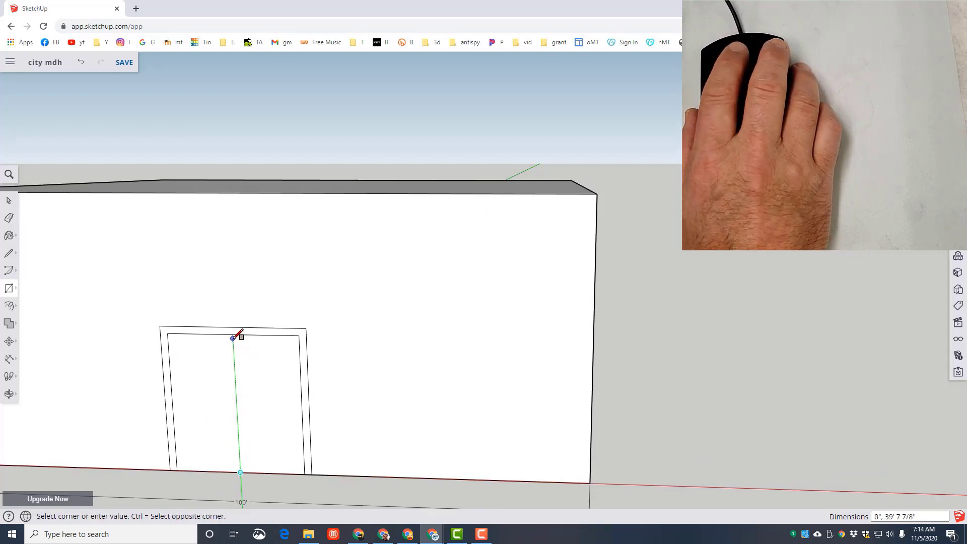
scroll(231, 337, up, 2)
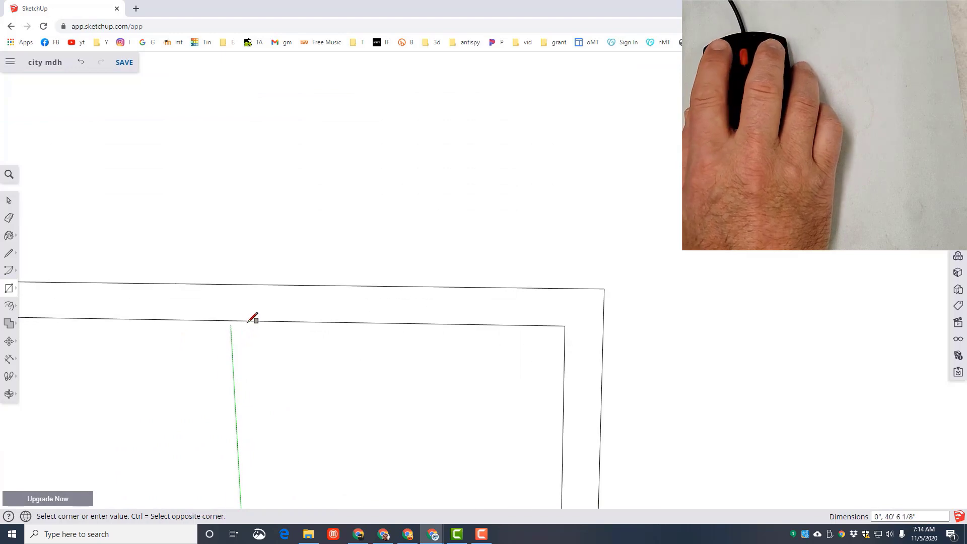
click(247, 321)
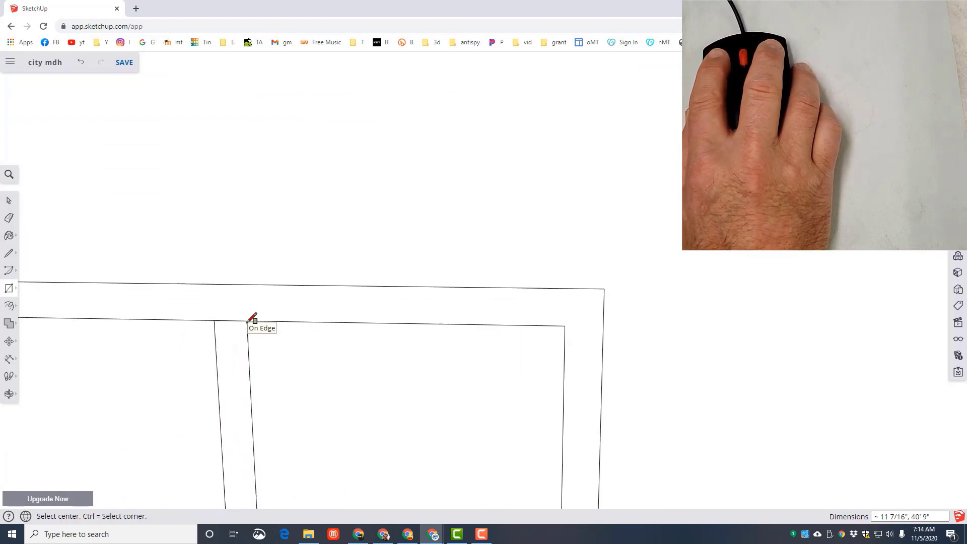
- Erase the part of the centre post that extends below the building's base
scroll(259, 406, down, 10)
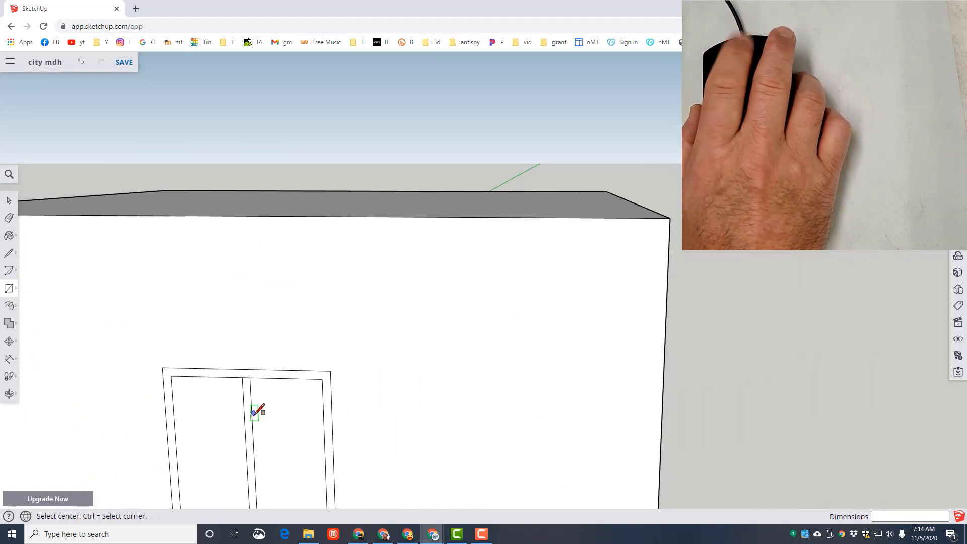
scroll(277, 446, down, 1)
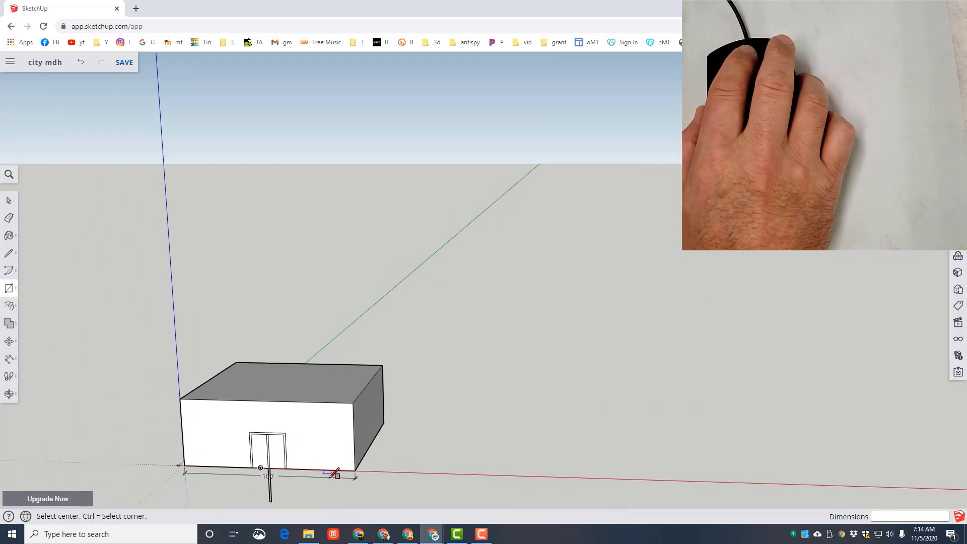
click(9, 217)
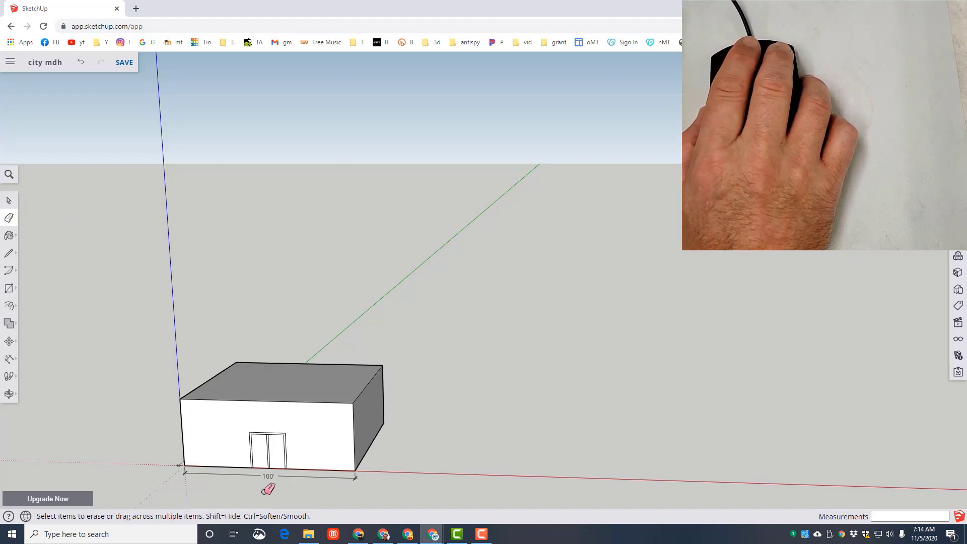
scroll(275, 491, up, 6)
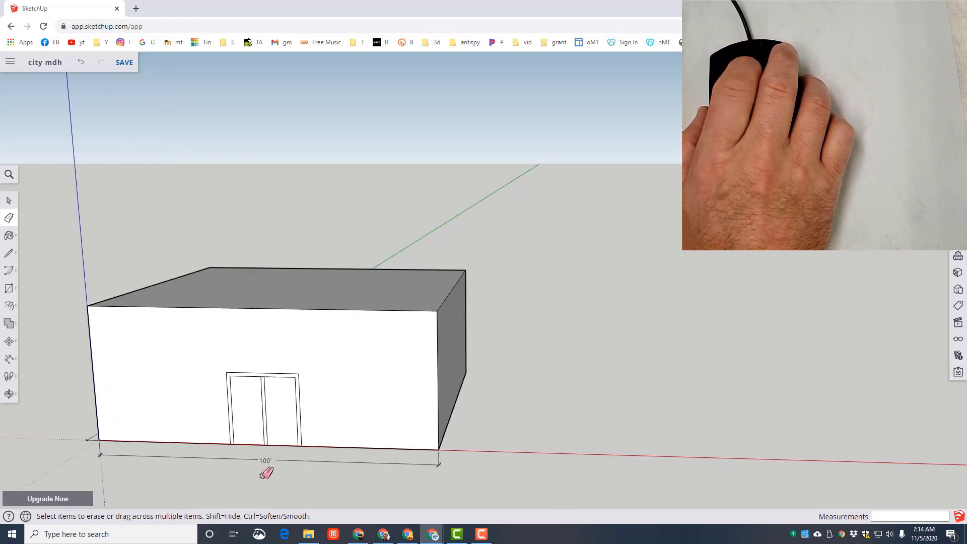
scroll(267, 474, up, 2)
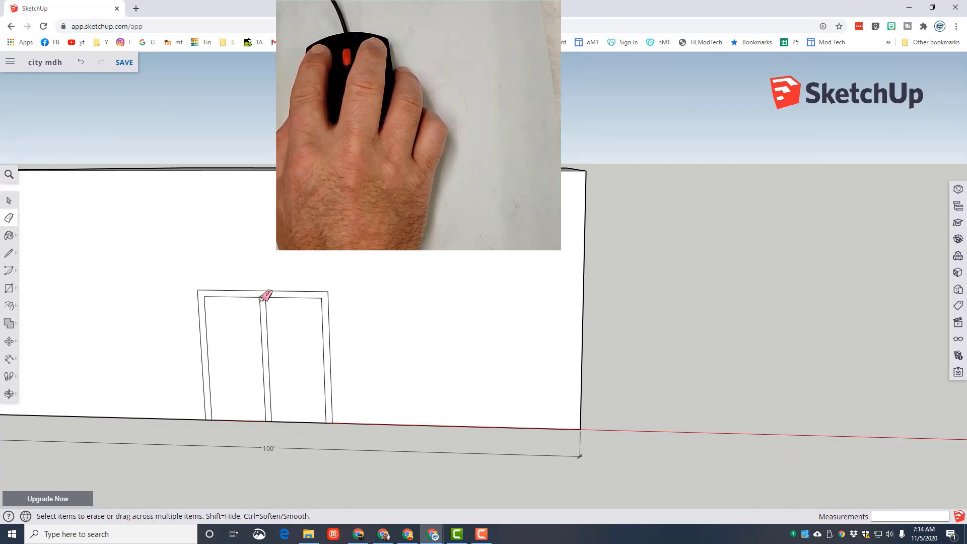
- Erase the line between the centre post and the door frame's top, and paint the merged frame dark brown with Color C08
click(262, 299)
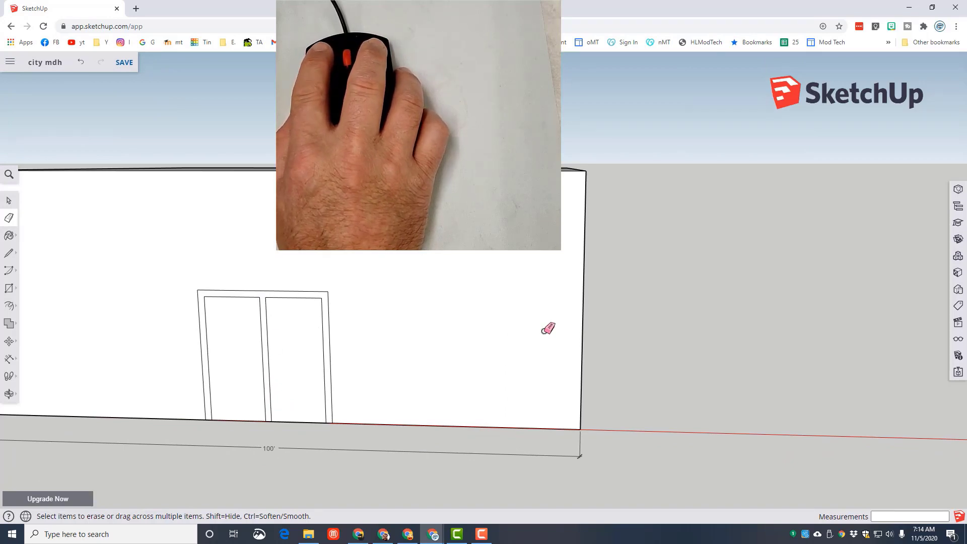
click(958, 273)
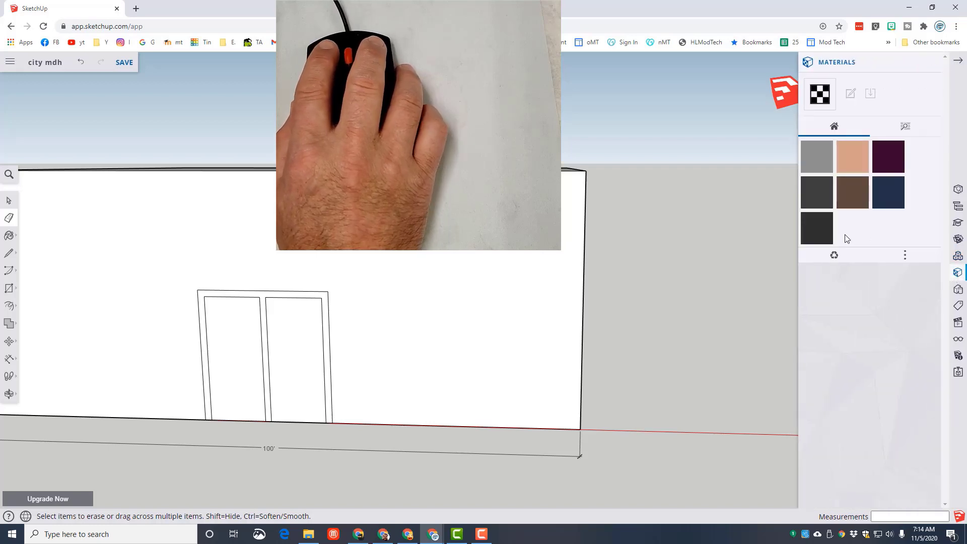
click(904, 129)
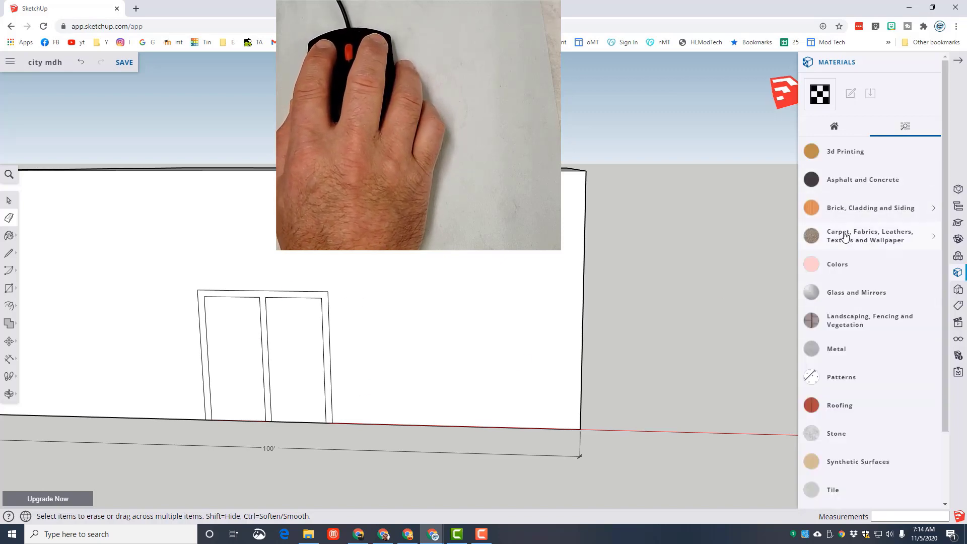
click(841, 272)
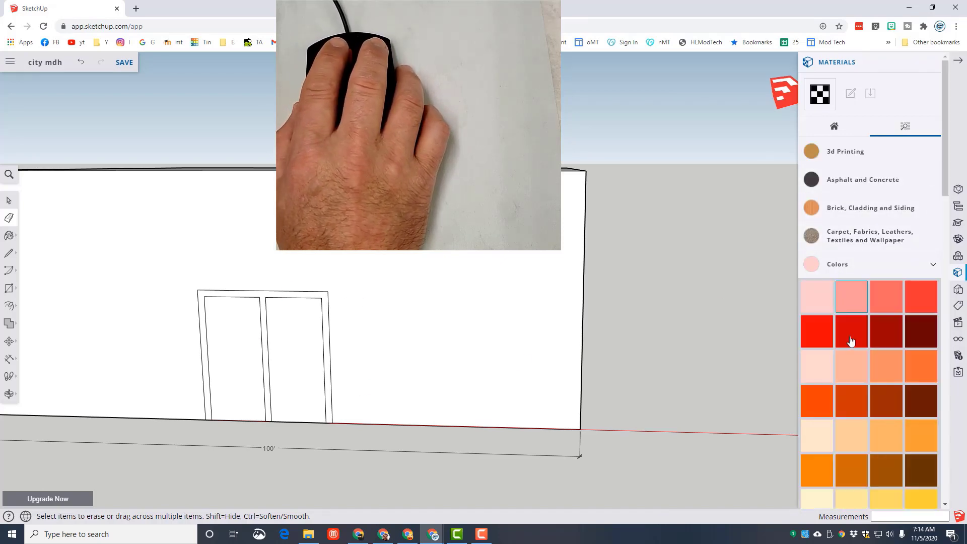
click(914, 475)
click(331, 365)
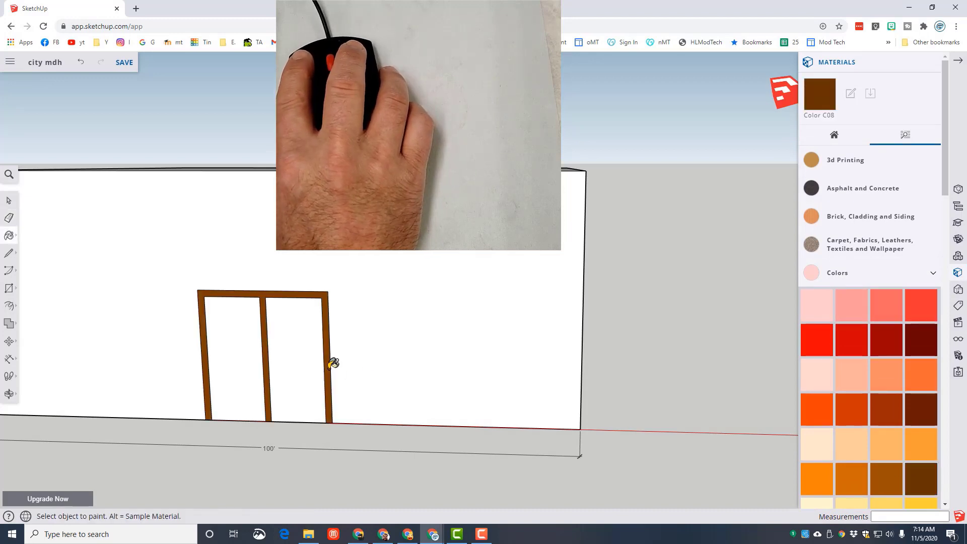
- Paint the building's exterior walls with the Brick Antique 01 material
click(870, 220)
click(856, 253)
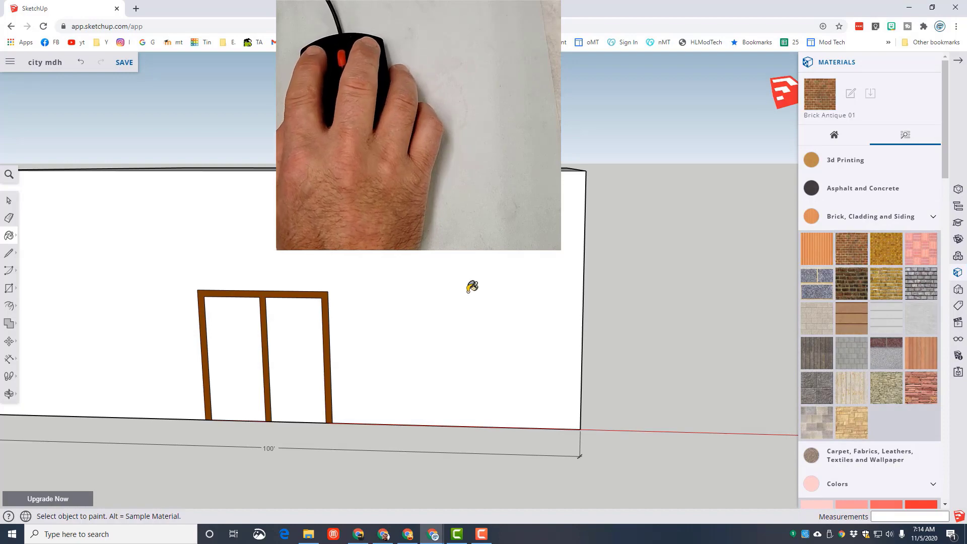
click(472, 287)
scroll(568, 317, down, 3)
mouse_move(568, 318)
middle_down()
mouse_move(574, 330)
mouse_move(499, 308)
middle_up()
click(633, 312)
mouse_move(634, 313)
middle_down()
mouse_move(436, 324)
mouse_move(510, 305)
mouse_move(444, 285)
mouse_move(284, 288)
middle_up()
click(555, 289)
- Paint both door panels with the Translucent Glass Blue material from Glass and Mirrors
middle_drag(615, 308, 280, 309)
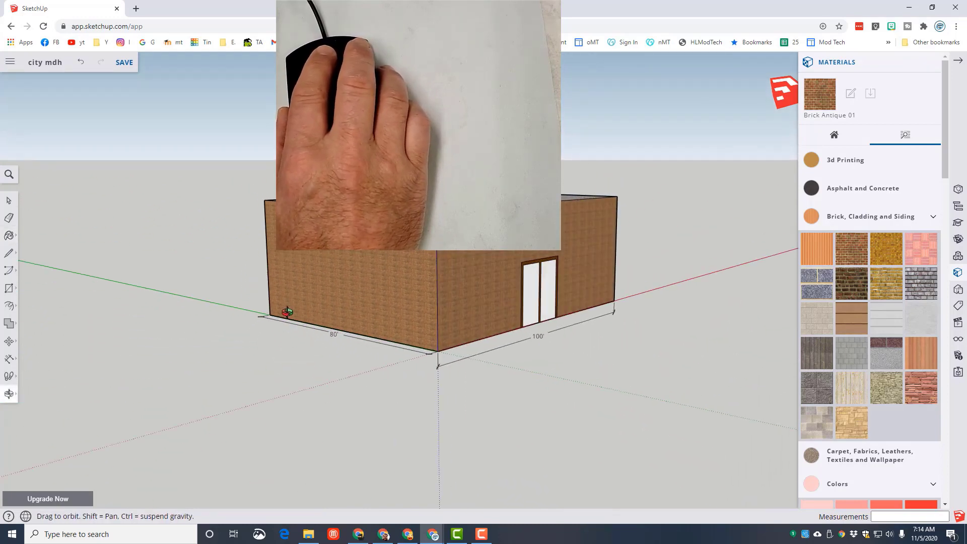
scroll(574, 301, up, 3)
middle_drag(583, 305, 666, 307)
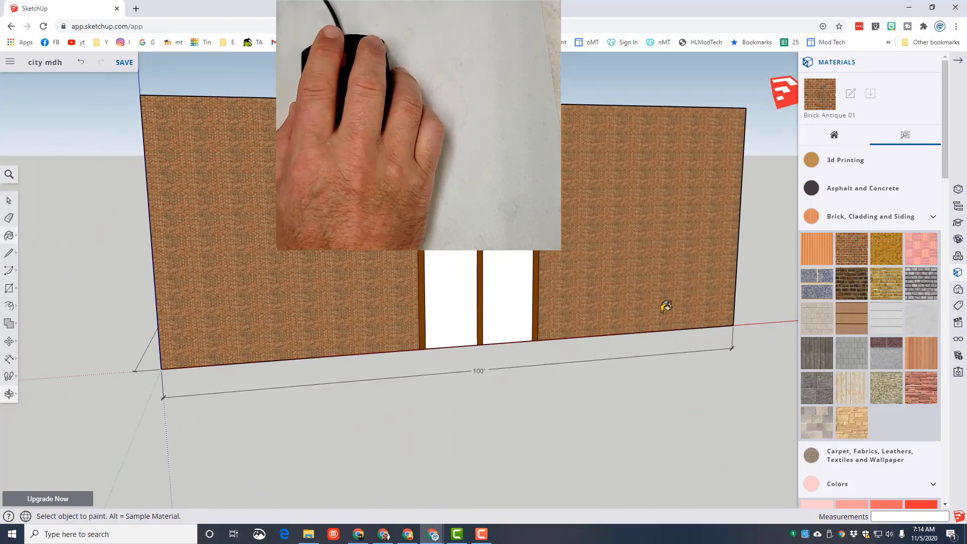
click(933, 219)
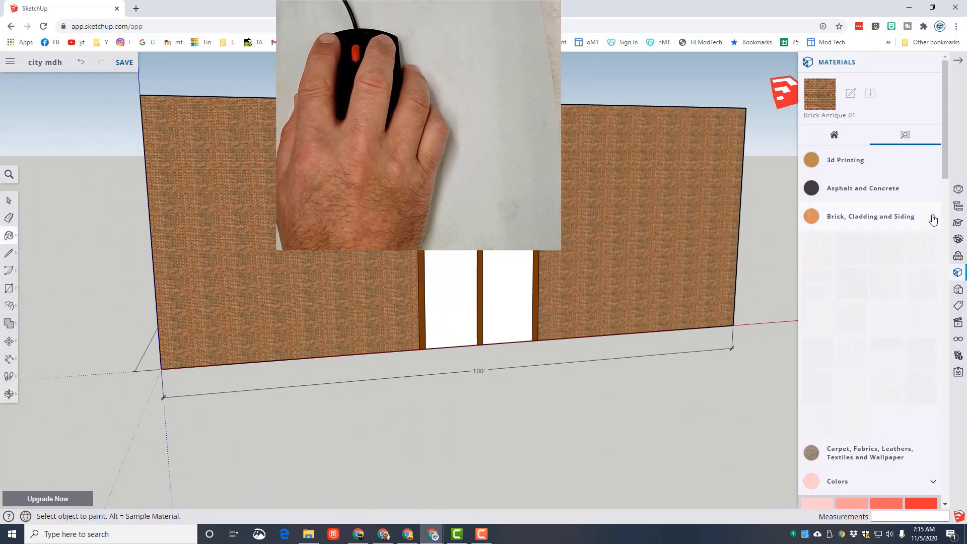
scroll(914, 271, down, 5)
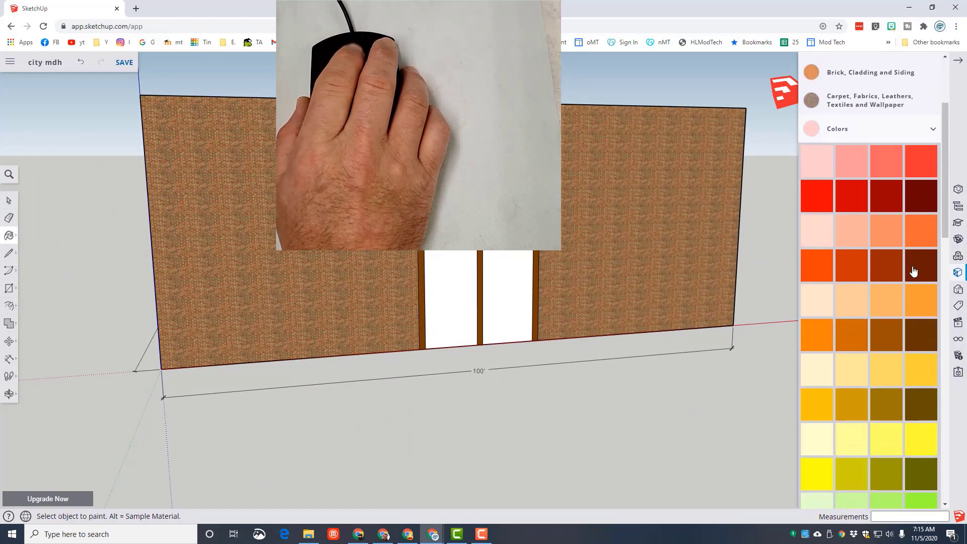
scroll(916, 259, up, 4)
click(932, 224)
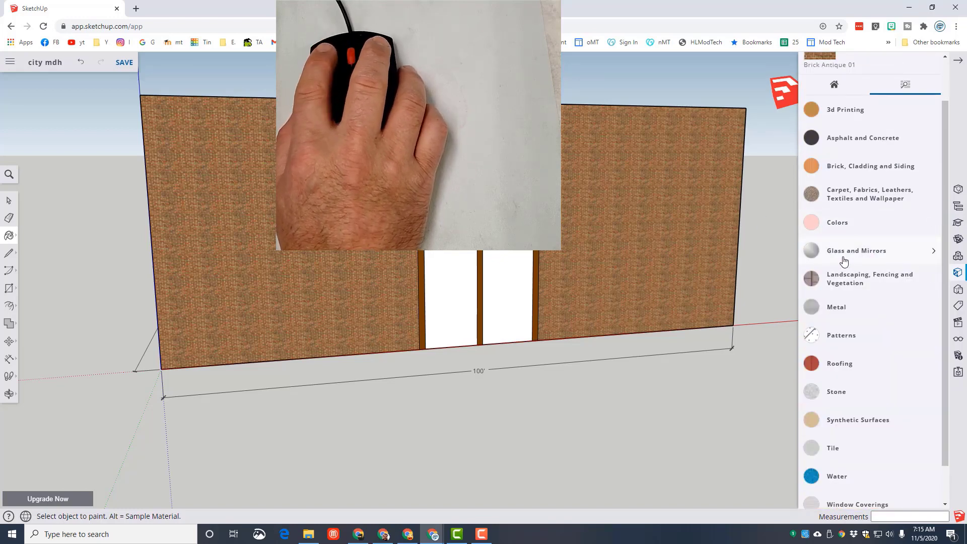
click(933, 250)
click(921, 288)
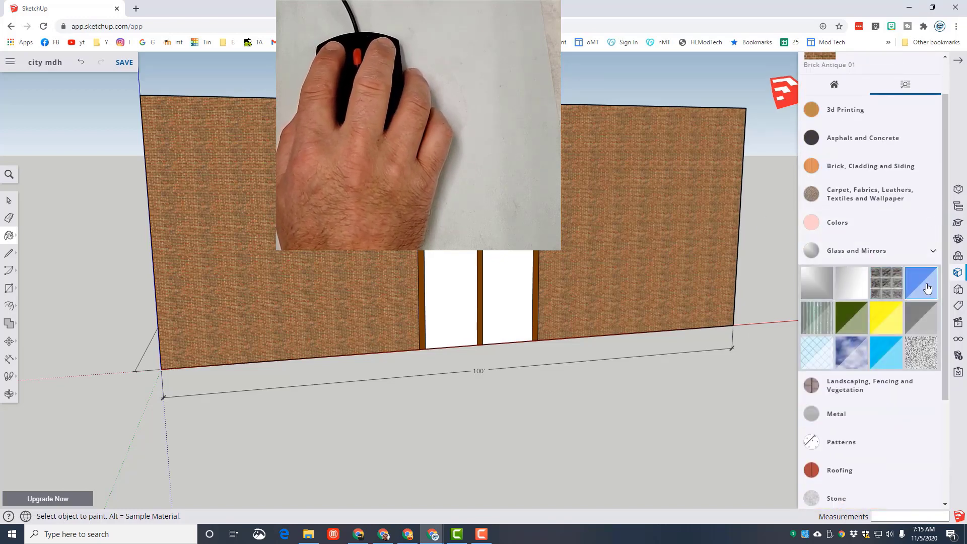
click(517, 264)
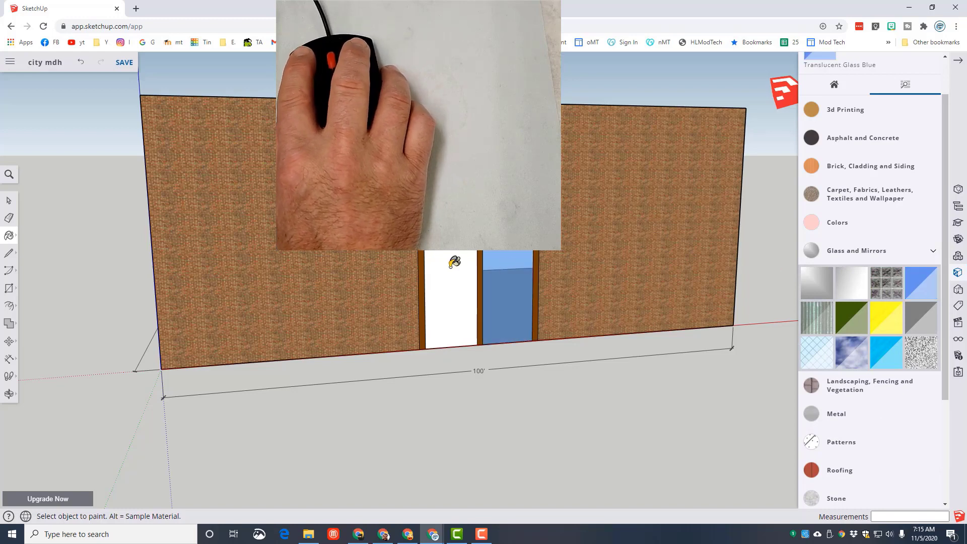
click(454, 262)
- Offset the roof outline inward by about 3' 11" to form a rim around the flat roof
mouse_move(611, 319)
middle_down()
mouse_move(373, 281)
mouse_move(583, 315)
middle_up()
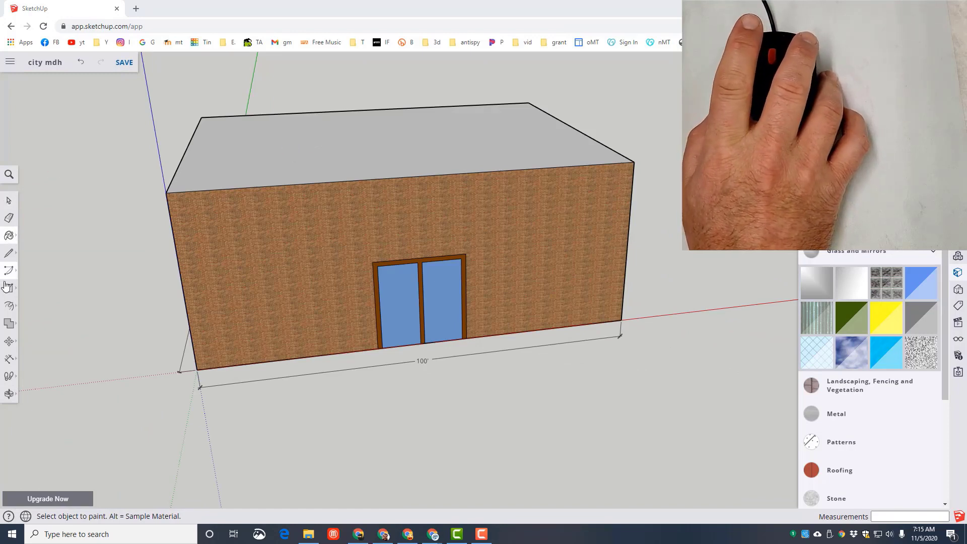
click(10, 307)
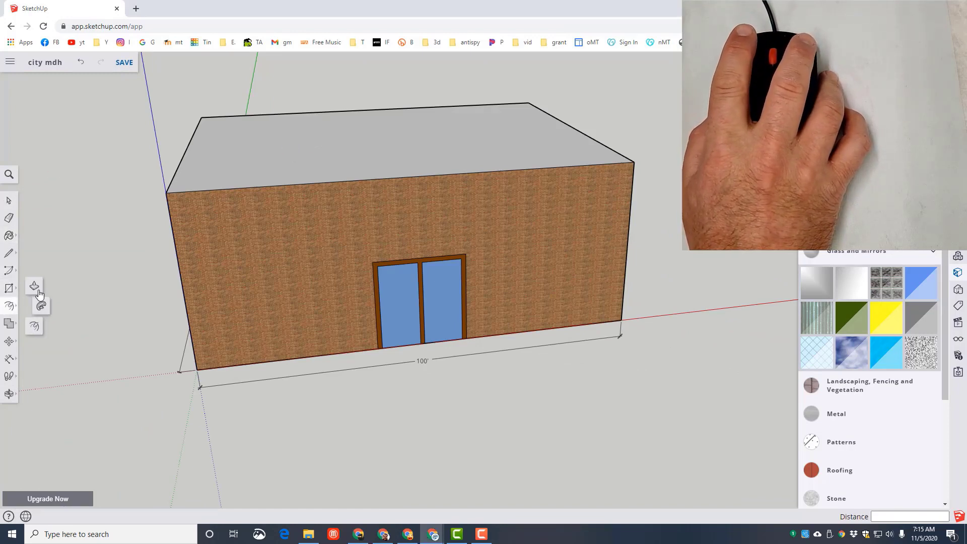
click(35, 329)
click(272, 151)
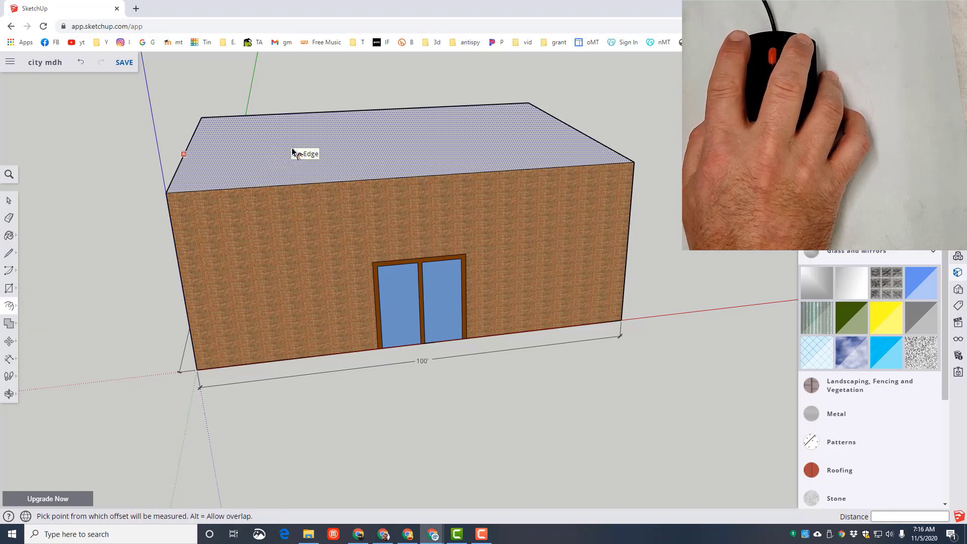
click(293, 152)
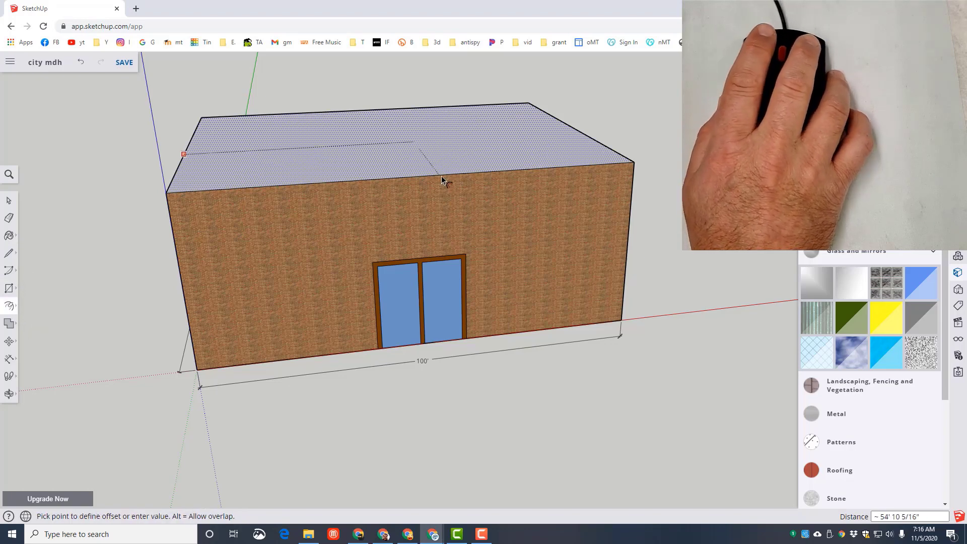
click(197, 176)
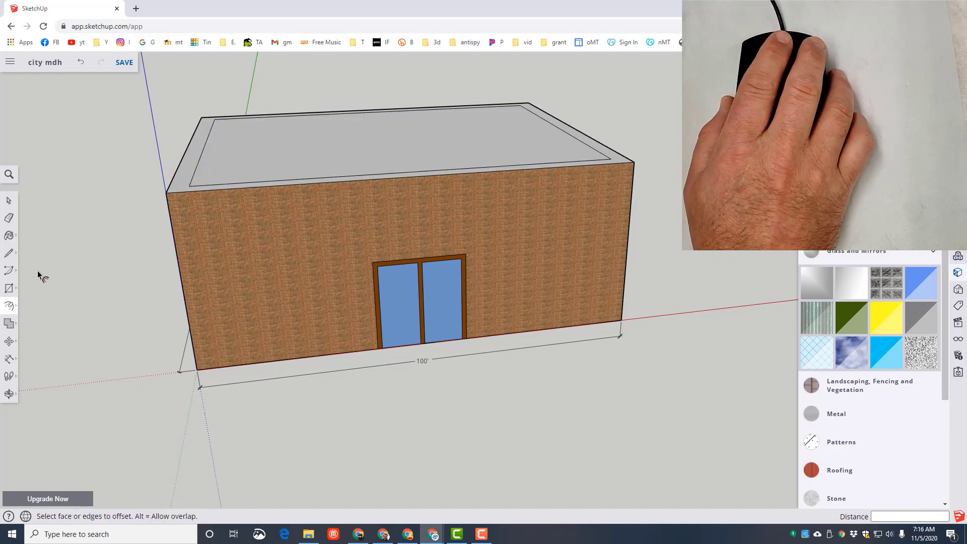
- Push/Pull the roof's outer rim upward by about 4' 8" to form a parapet
click(8, 310)
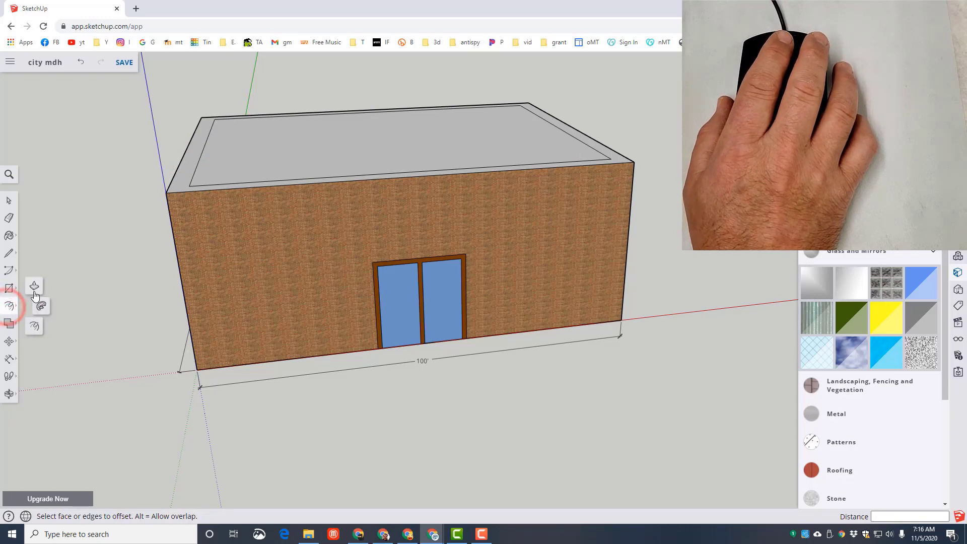
click(31, 284)
click(183, 180)
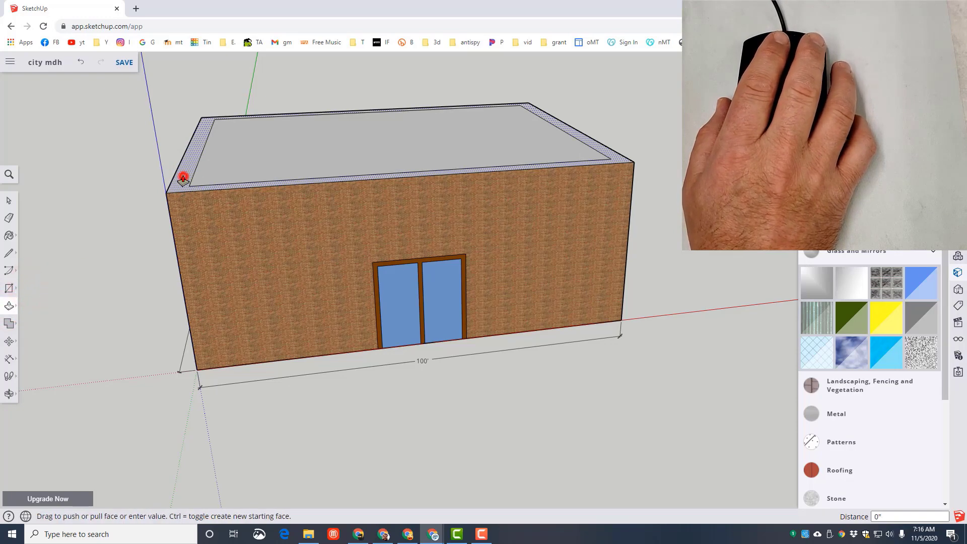
click(186, 157)
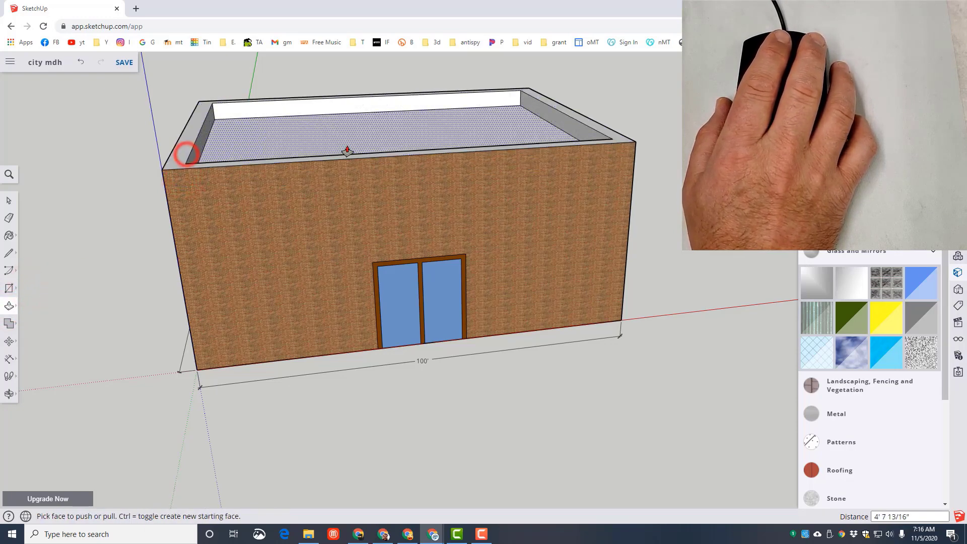
- Paint the parapet's top face and its inner sides with the Brick Antique 01 material
middle_drag(259, 182, 319, 210)
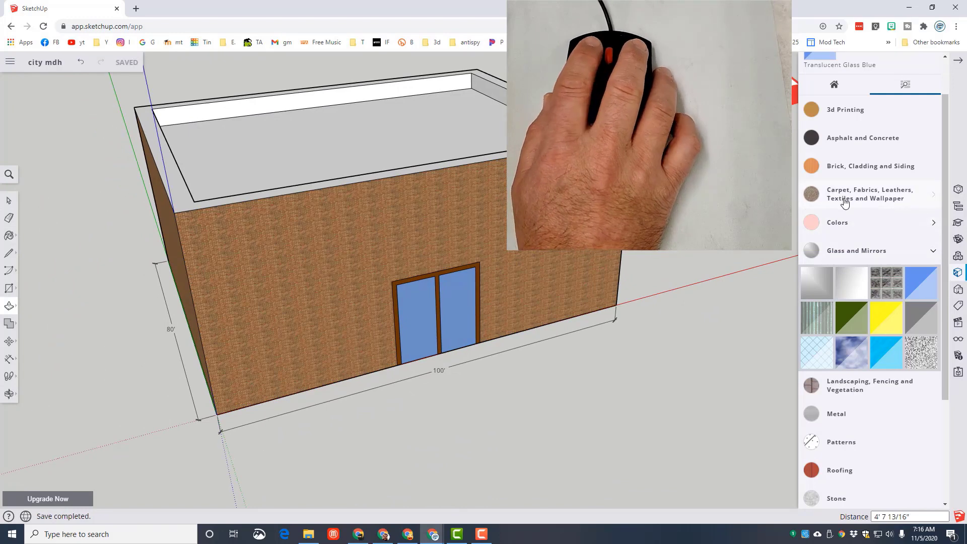
click(850, 167)
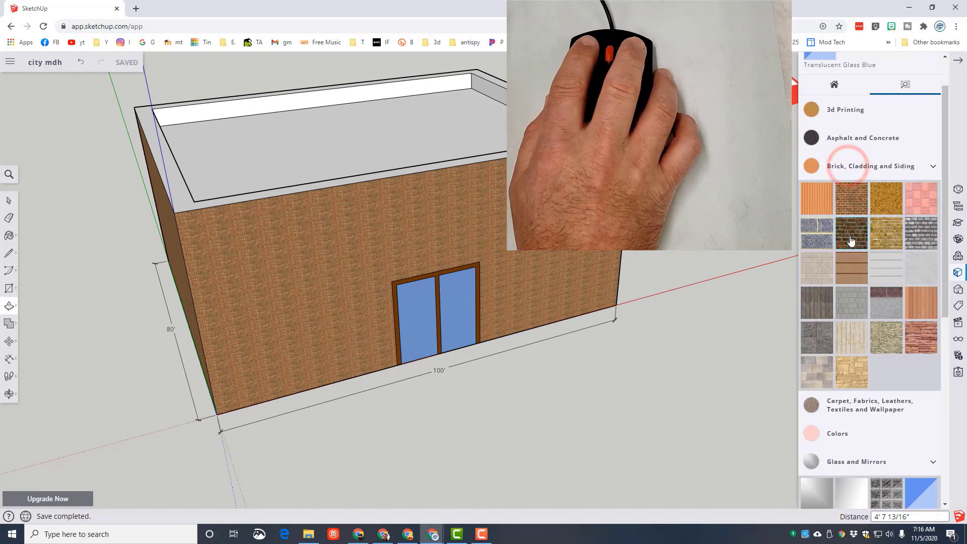
click(886, 233)
click(601, 136)
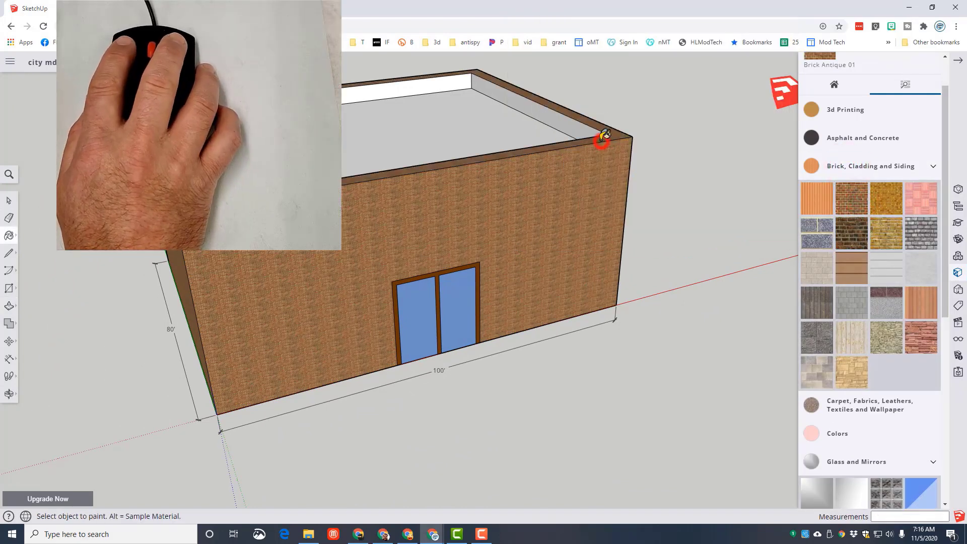
click(407, 88)
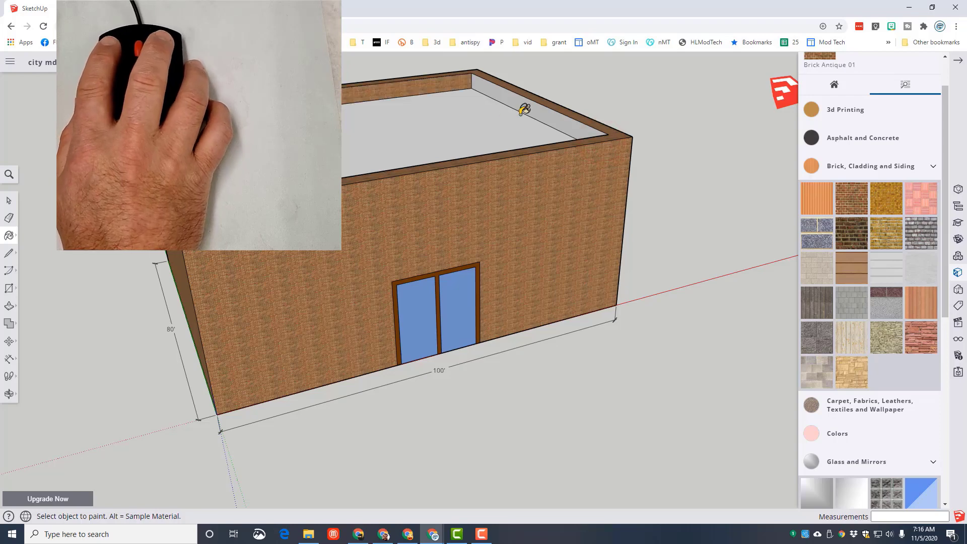
click(544, 106)
mouse_move(627, 172)
middle_down()
mouse_move(101, 253)
mouse_move(91, 217)
middle_up()
middle_drag(181, 212, 101, 173)
middle_drag(556, 145, 452, 128)
click(522, 103)
click(577, 96)
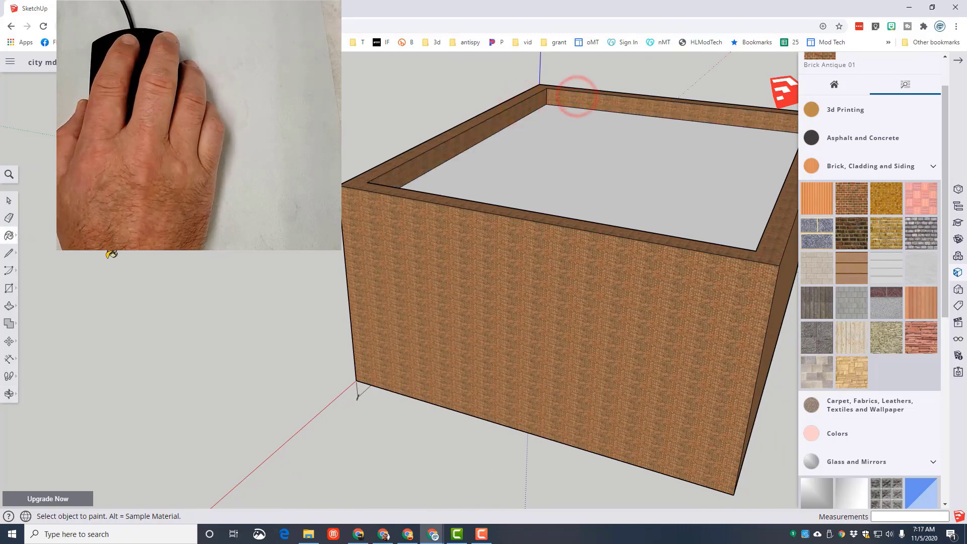
- Paint the flat roof surface inside the parapet with the Blacktop New material from Asphalt and Concrete
middle_drag(111, 253, 552, 223)
click(834, 151)
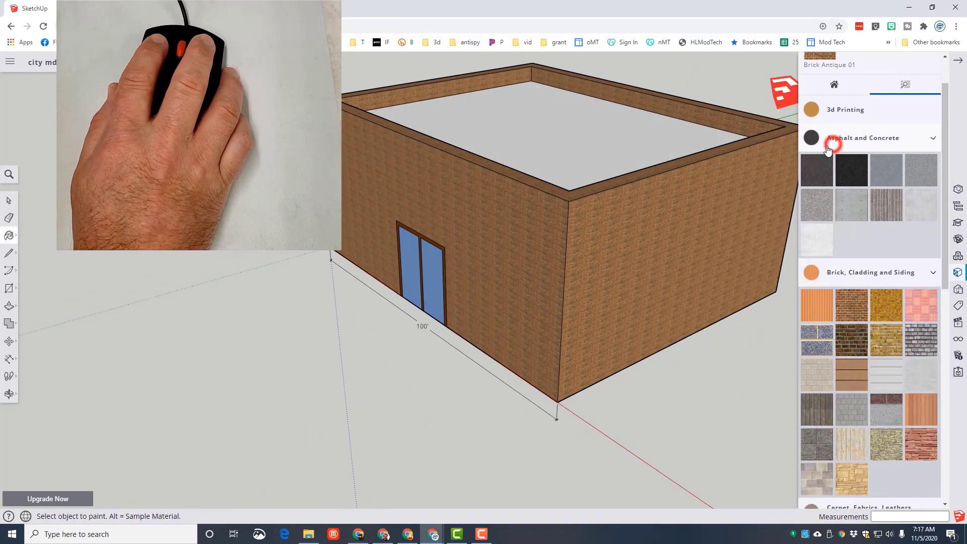
click(504, 153)
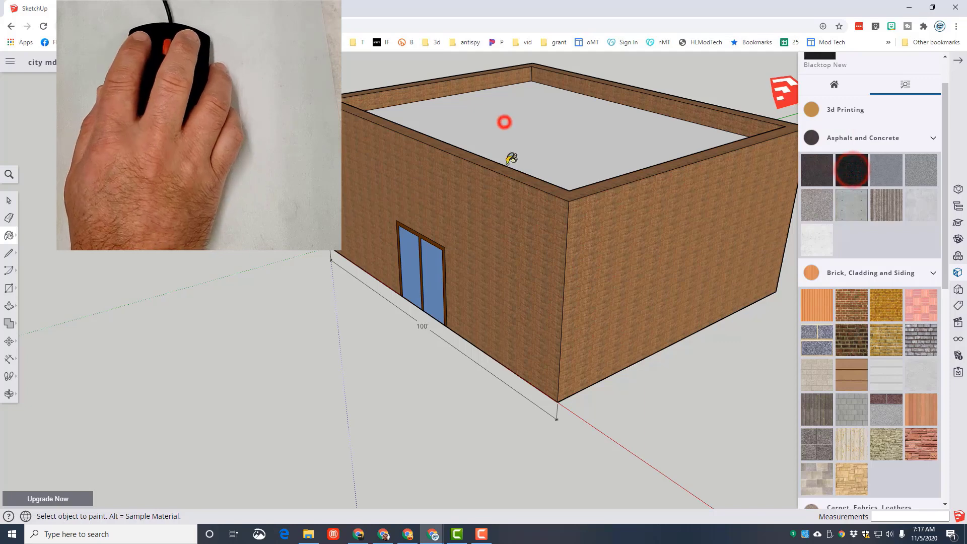
- Draw a 10' by 10' window rectangle on the front wall, to the left of the double door
middle_drag(222, 263, 402, 313)
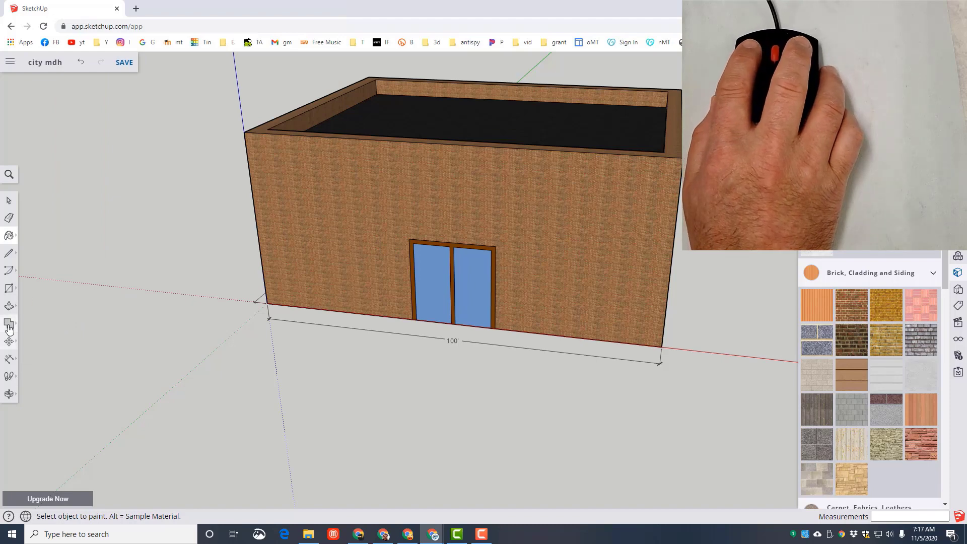
click(8, 288)
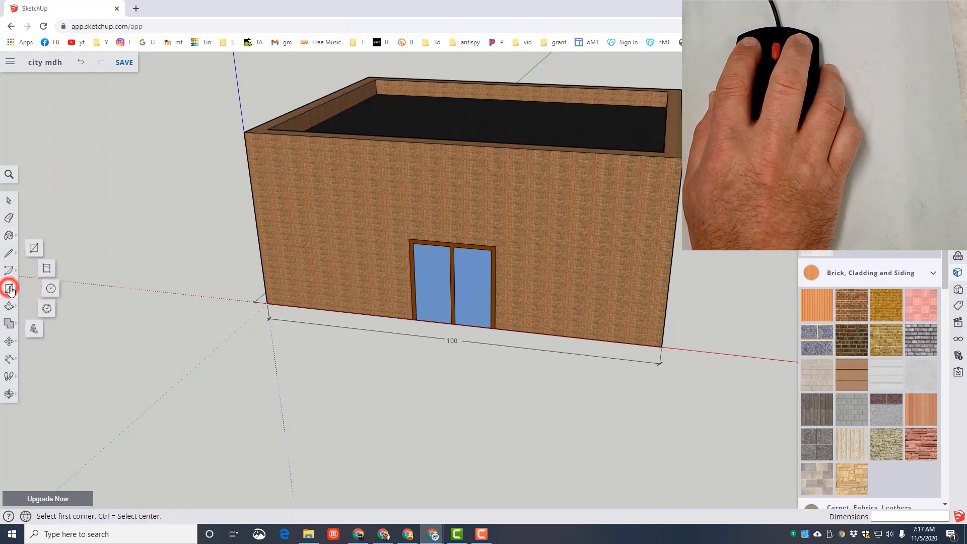
click(34, 248)
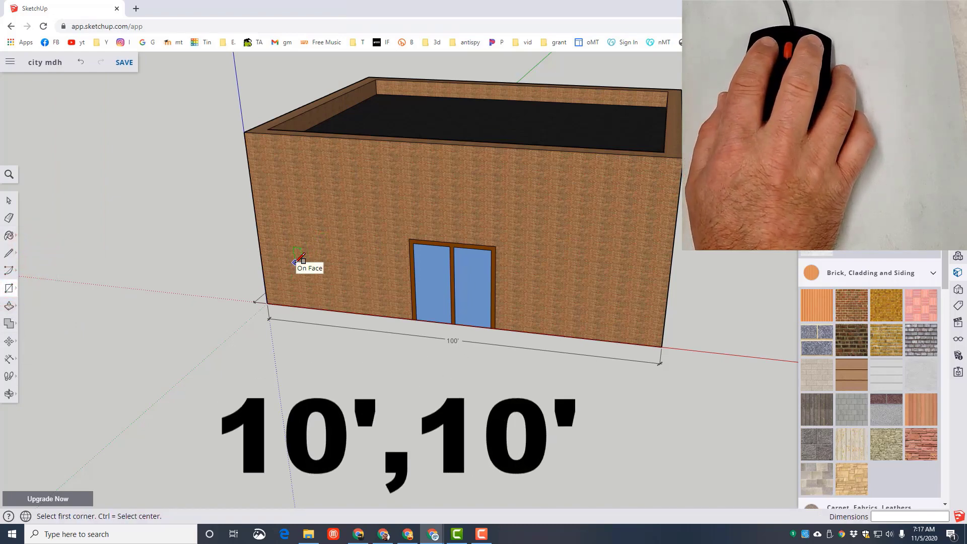
click(295, 262)
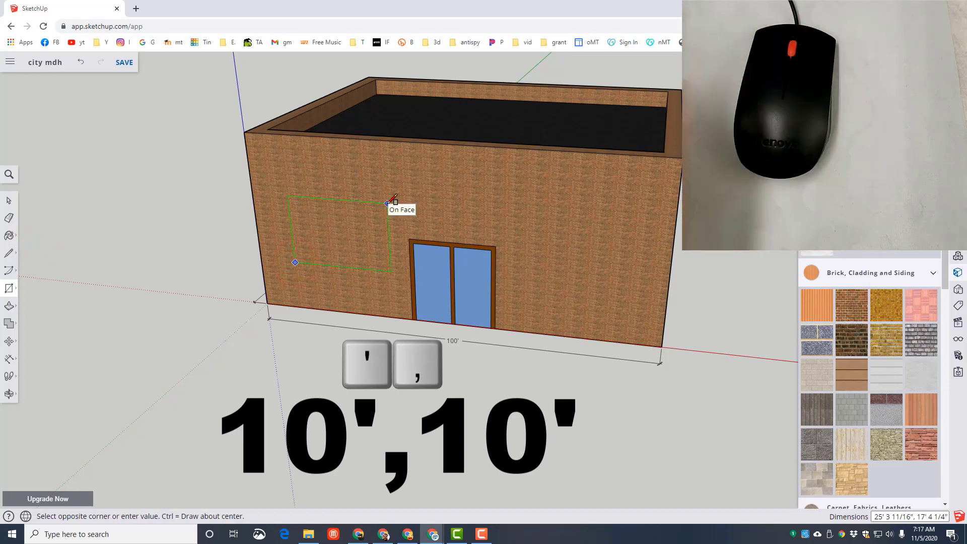
text(10',10)
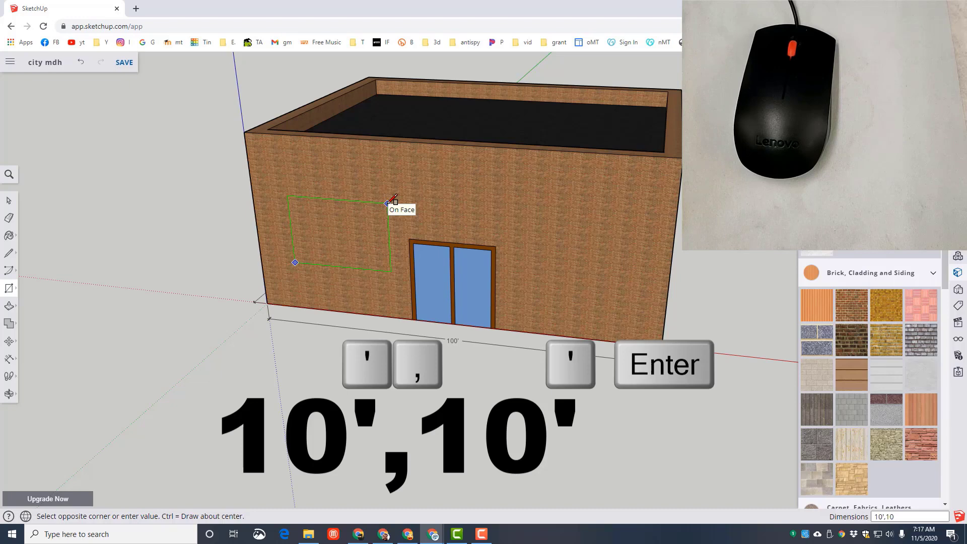
key(Return)
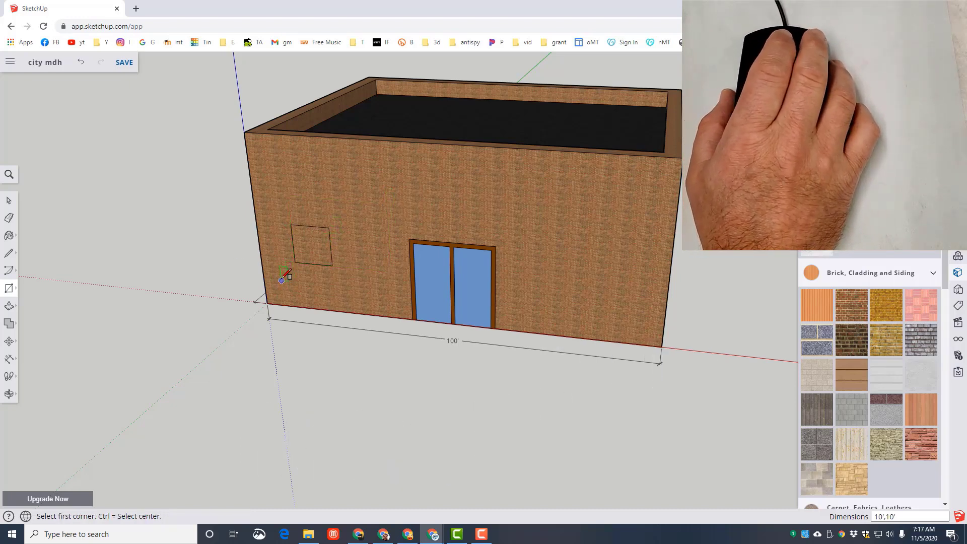
- Paint the window rectangle on the front wall with the Translucent Glass Block Dark material from Glass and Mirrors
click(930, 136)
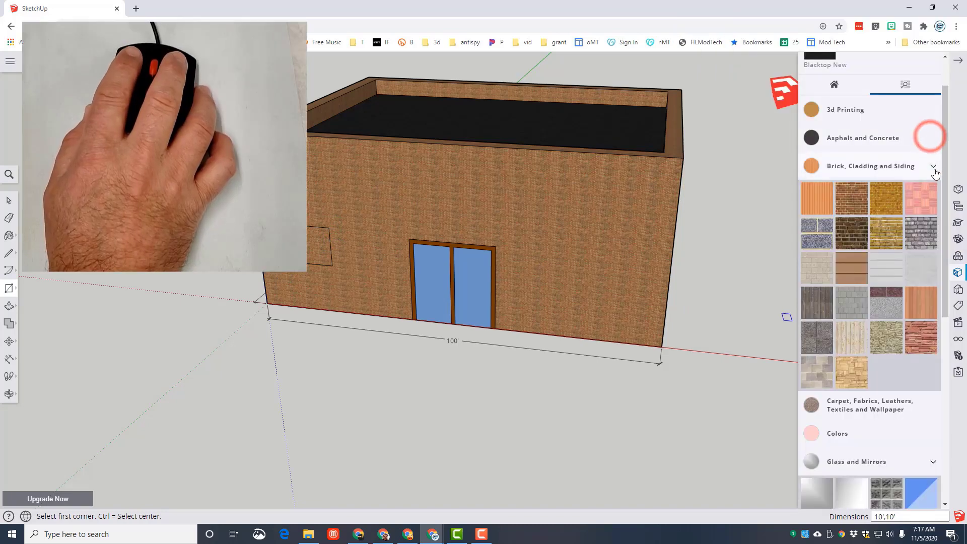
click(935, 168)
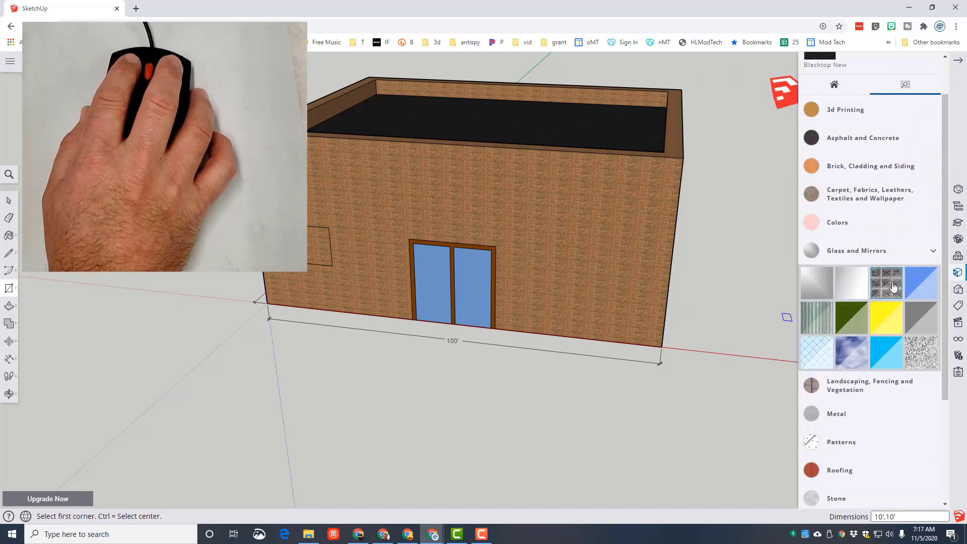
click(887, 283)
click(323, 246)
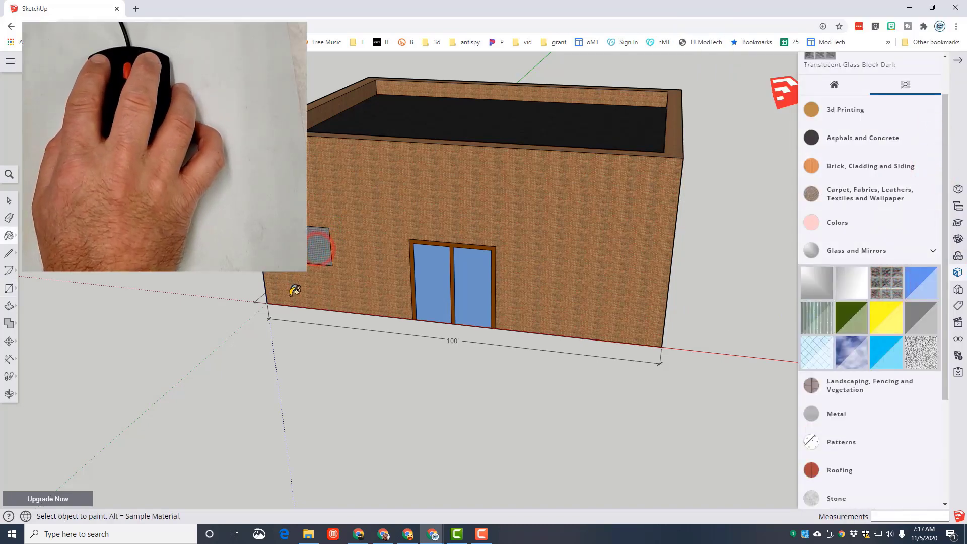
- Offset the window's outline outward by about 1' to create a frame around the glass
scroll(278, 292, up, 2)
scroll(280, 280, up, 4)
click(8, 307)
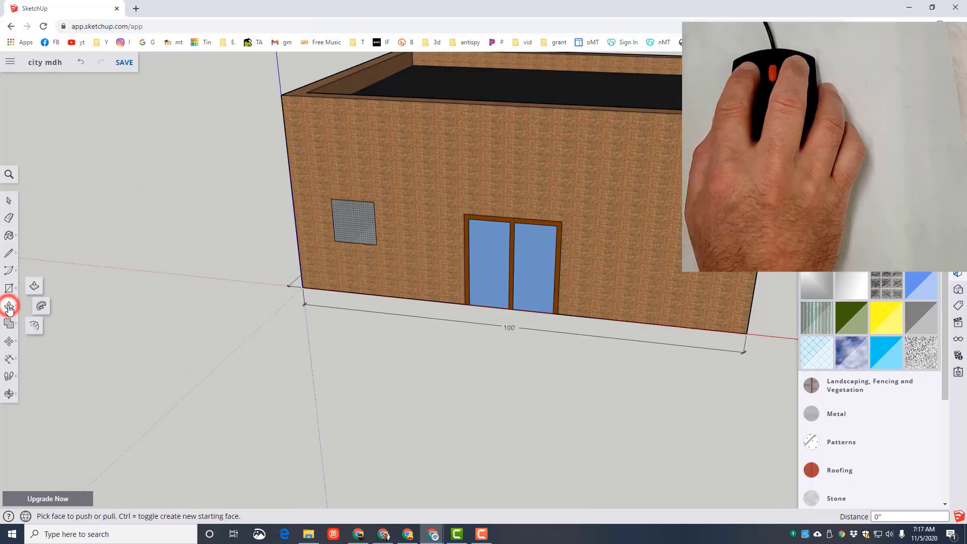
click(35, 328)
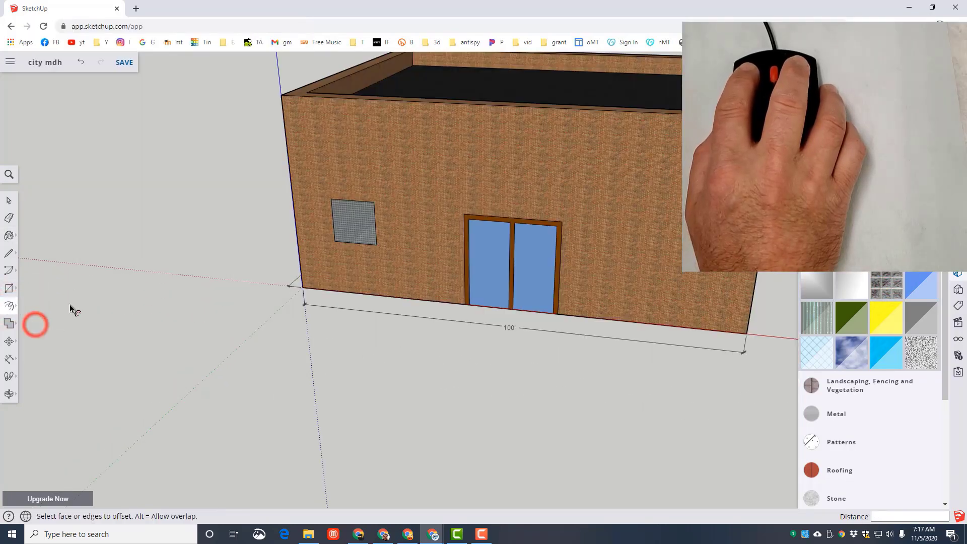
click(360, 225)
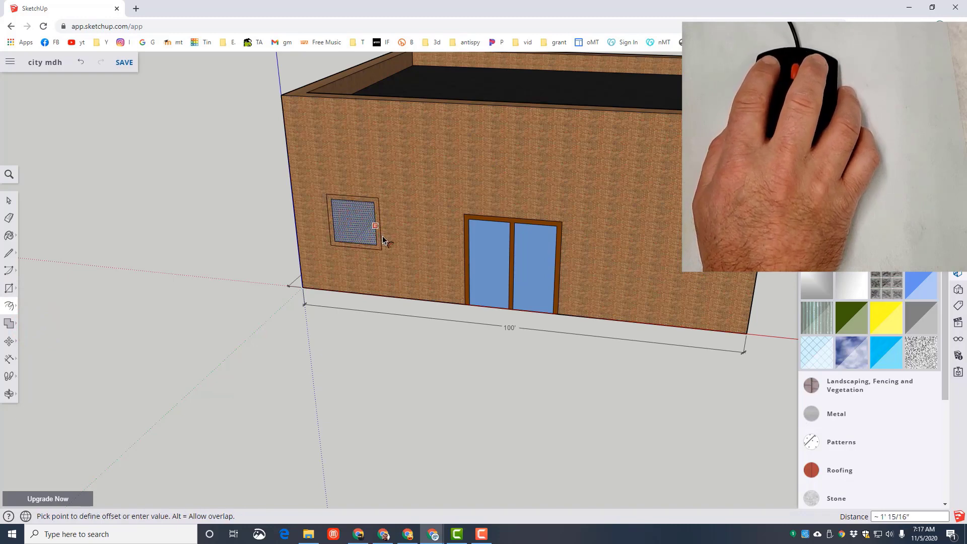
click(383, 236)
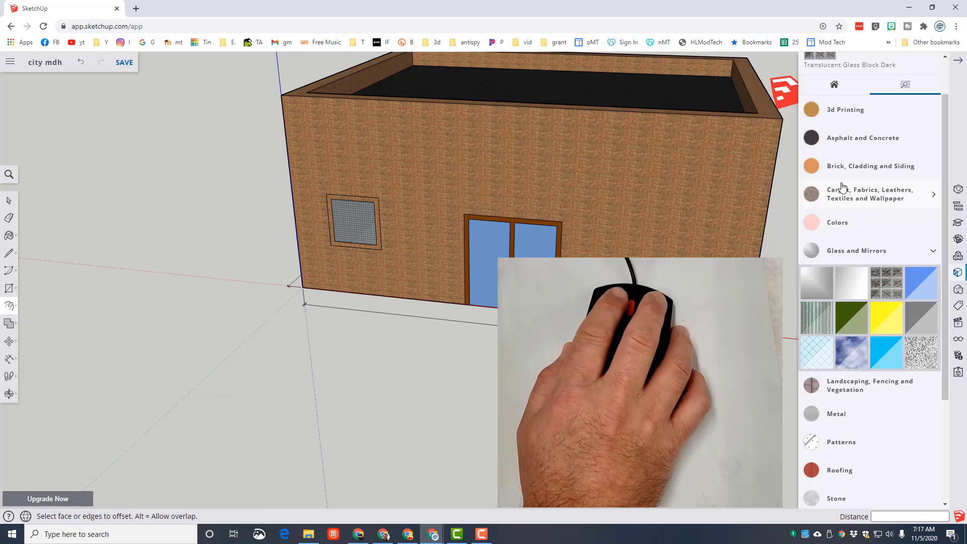
- Paint the window frame with a pale cream colour from the Colors materials
click(840, 218)
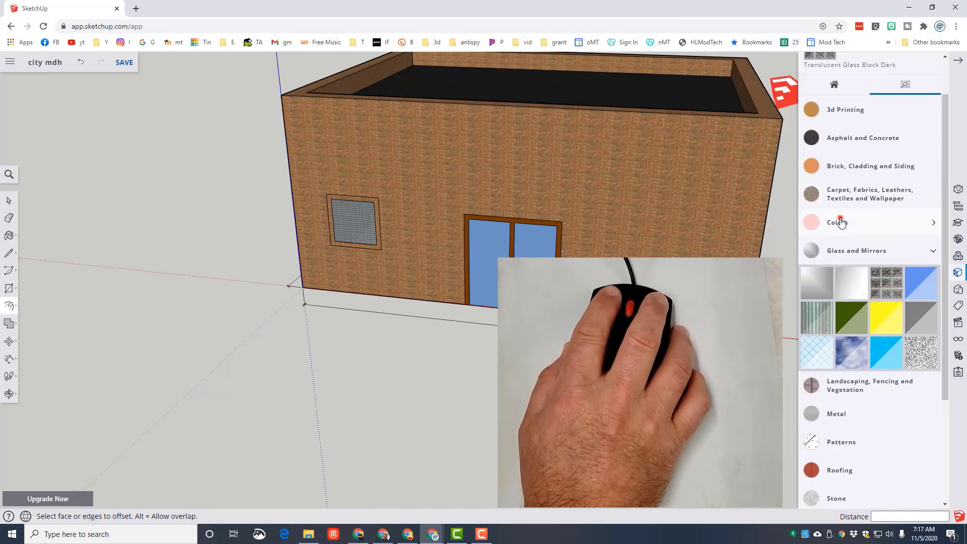
scroll(827, 317, down, 5)
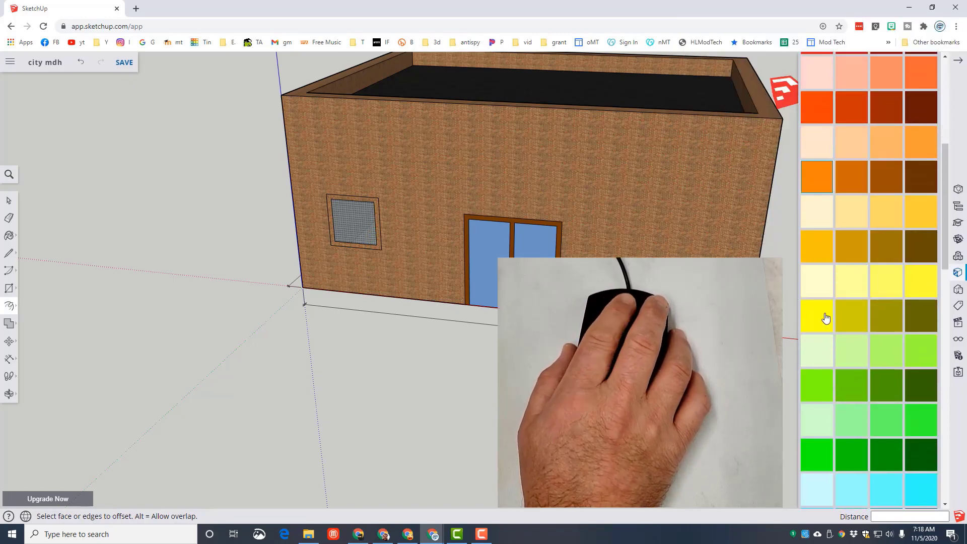
scroll(811, 282, up, 1)
click(817, 261)
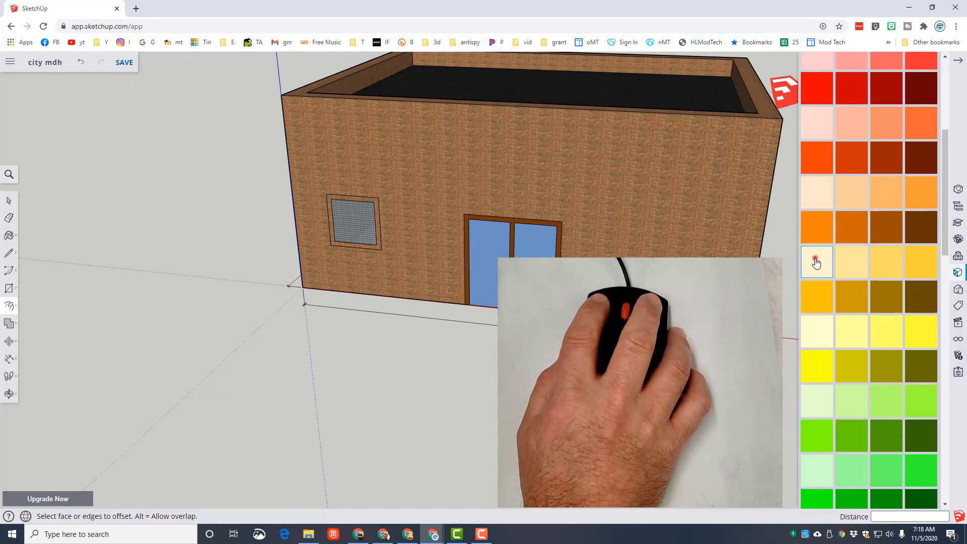
click(378, 222)
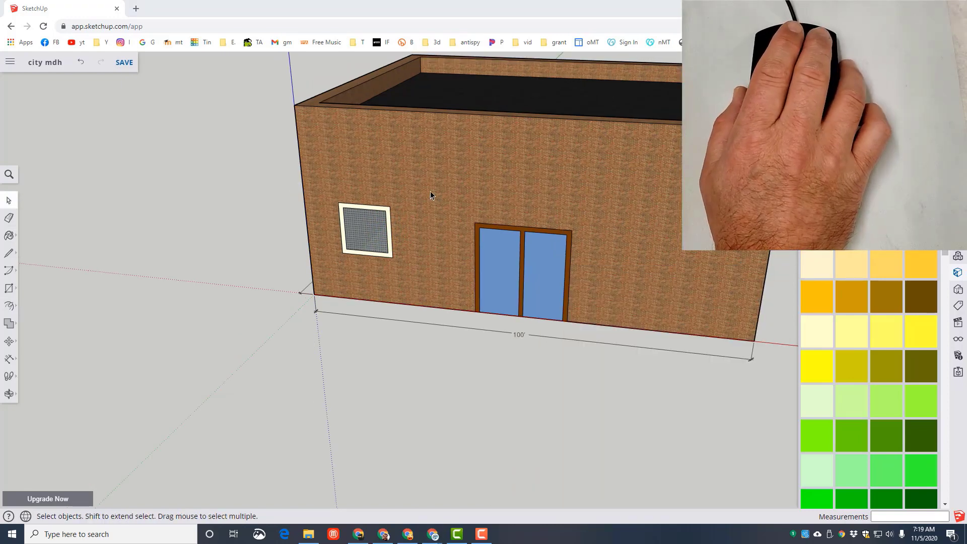
- Hide the building's front wall, floor and the side wall behind the window so the window stands isolated
right_click(451, 191)
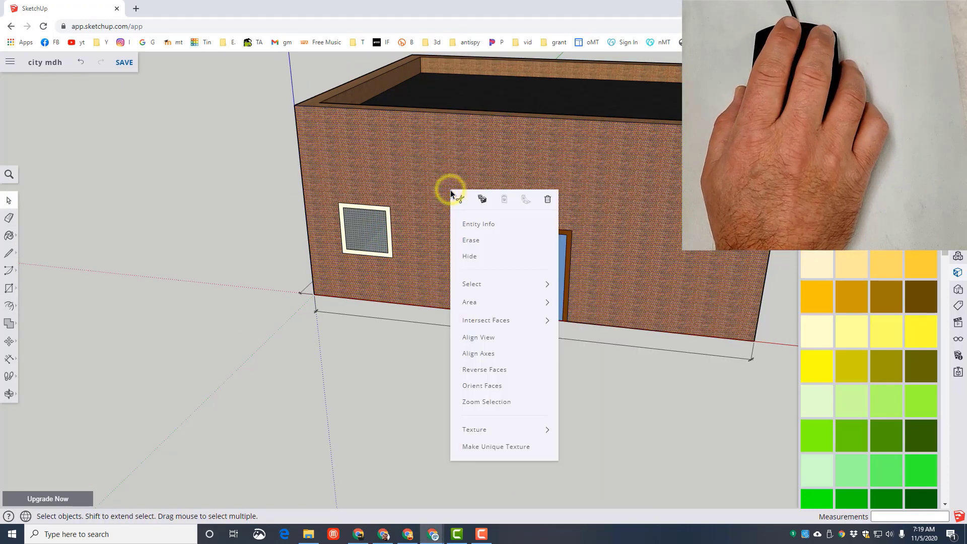
click(467, 257)
right_click(437, 266)
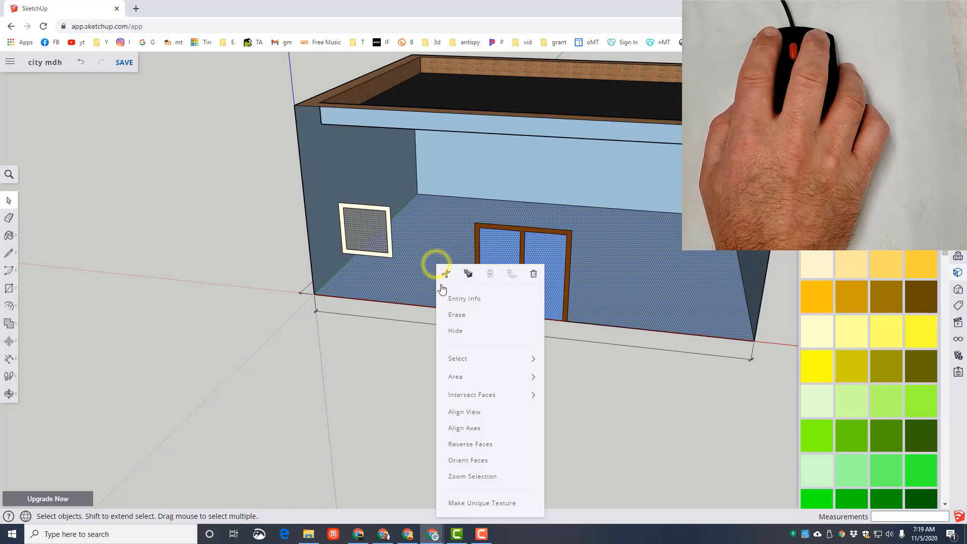
click(456, 330)
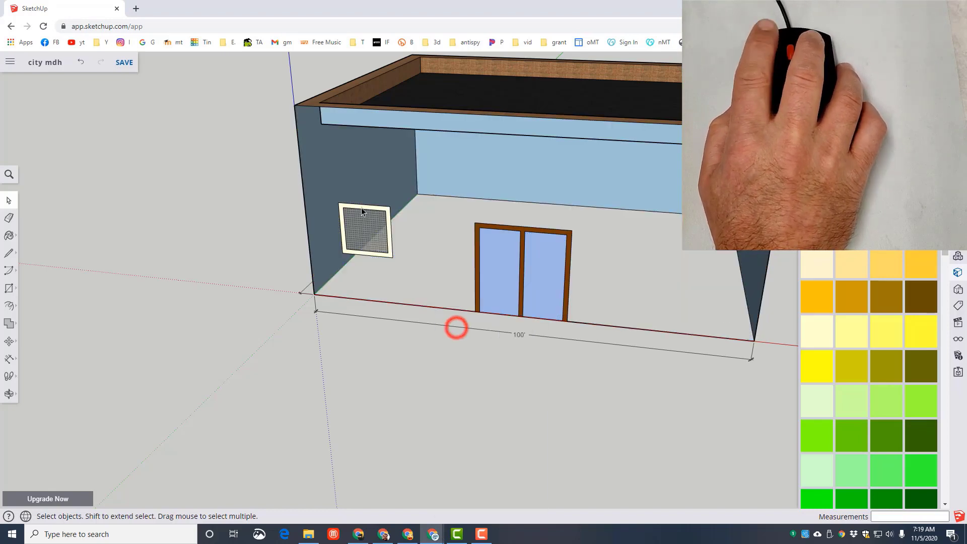
right_click(348, 168)
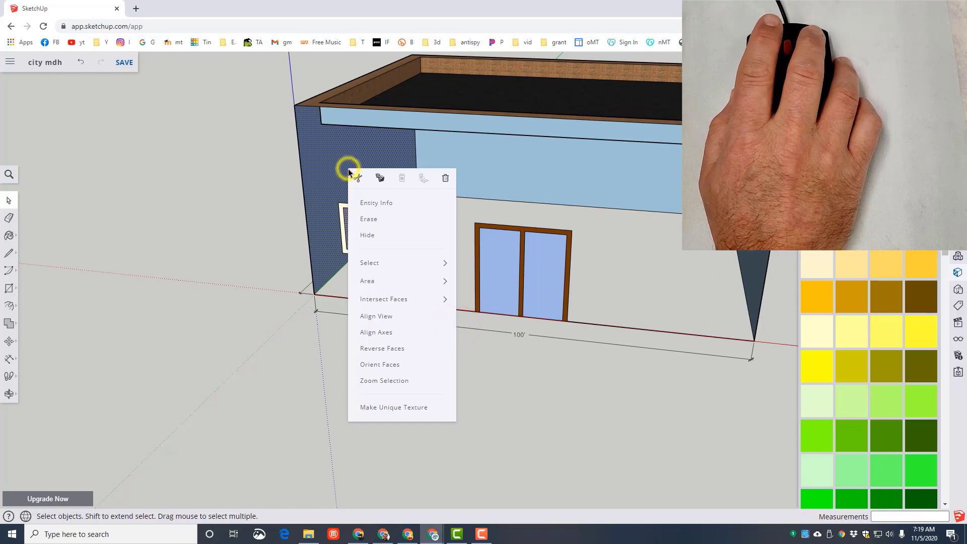
click(370, 237)
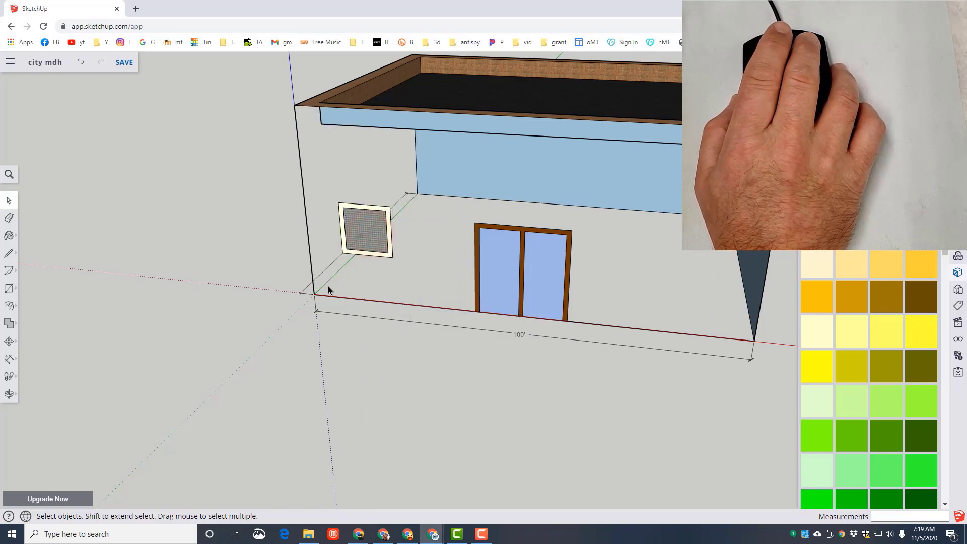
- Make the window's glass and frame into a component named "win", glued to any surface with Cut opening enabled
middle_drag(340, 273, 414, 286)
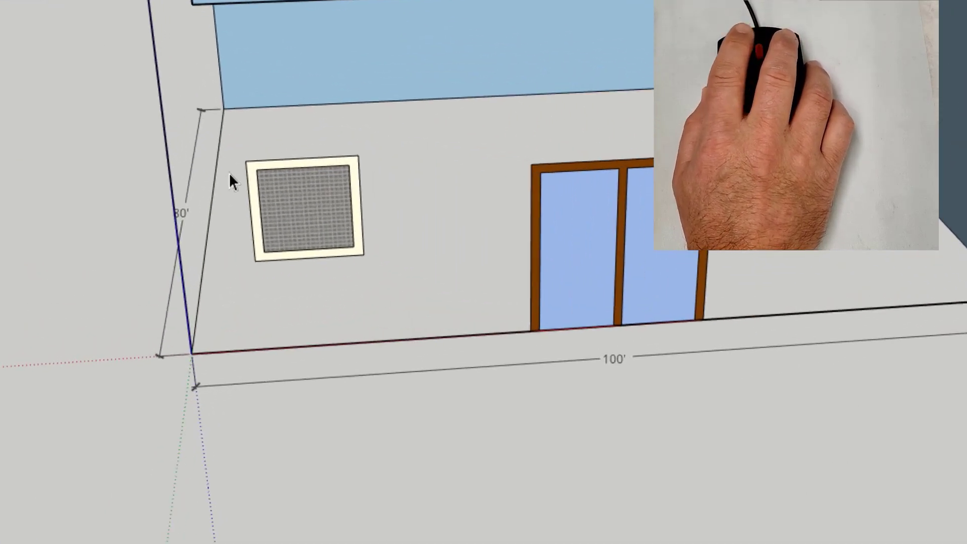
drag(232, 125, 386, 286)
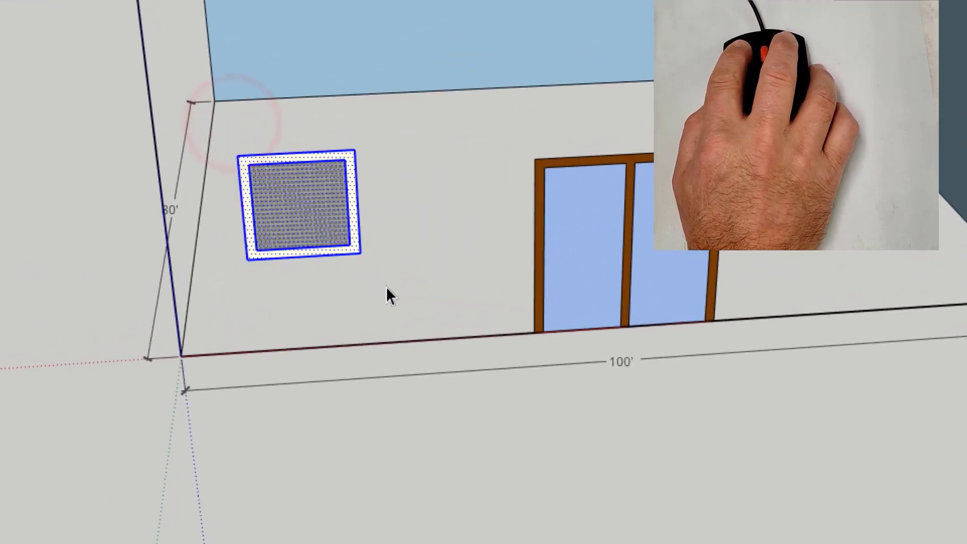
right_click(301, 196)
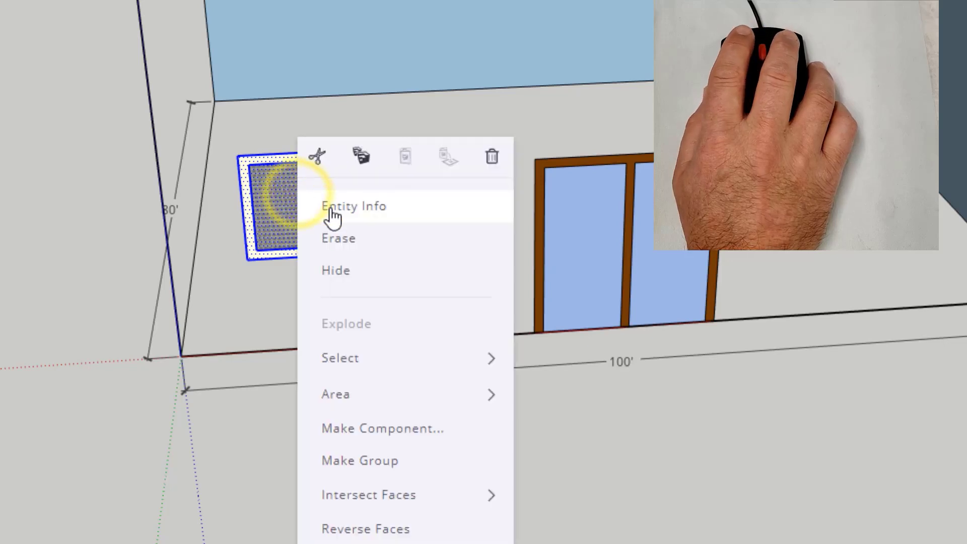
click(354, 428)
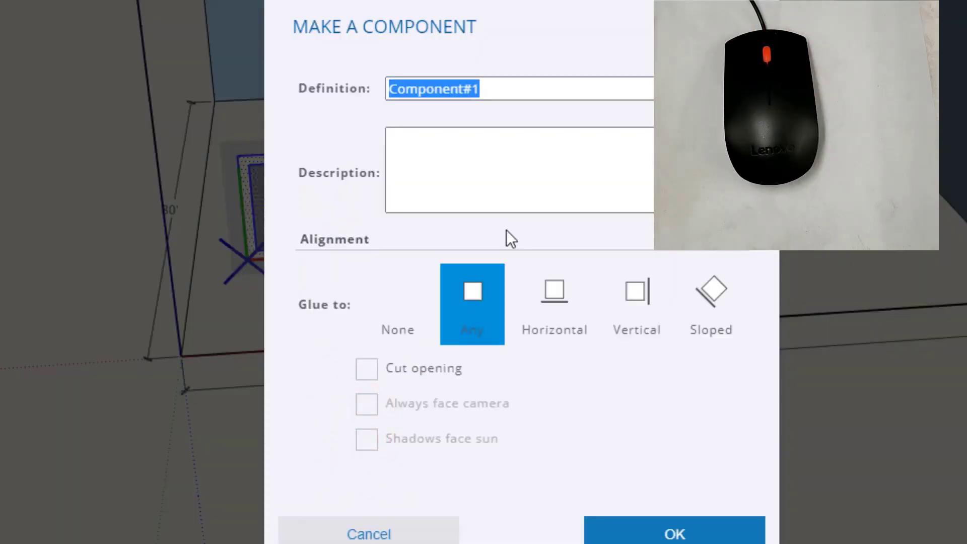
text(win)
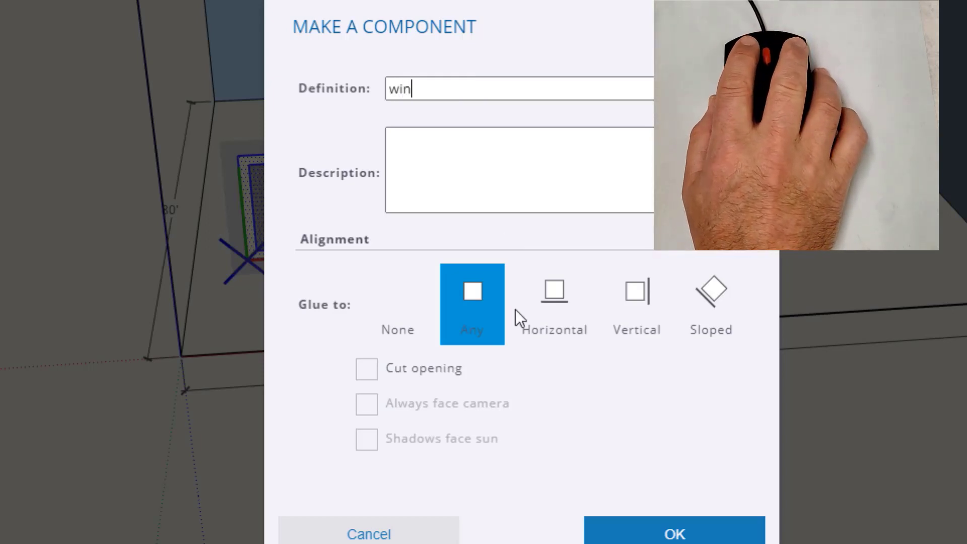
click(373, 373)
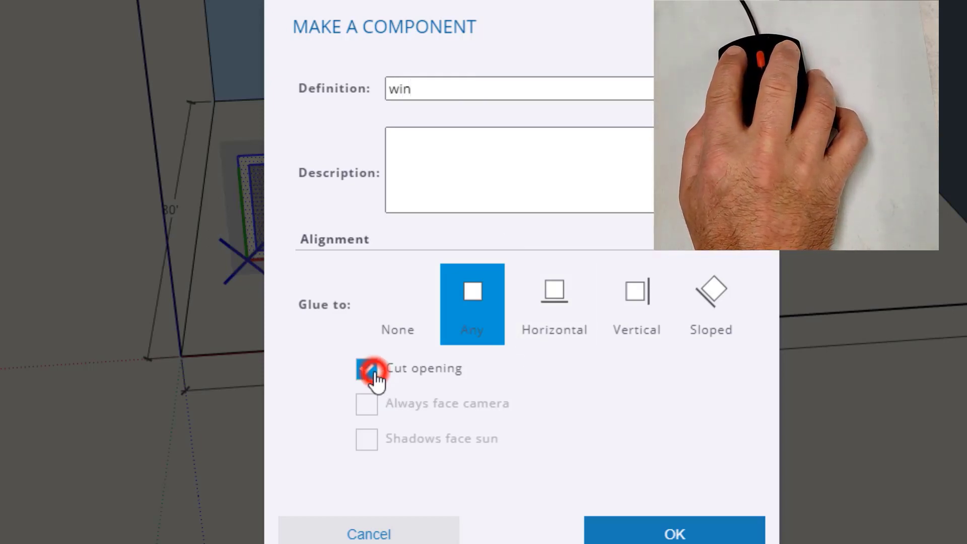
click(675, 536)
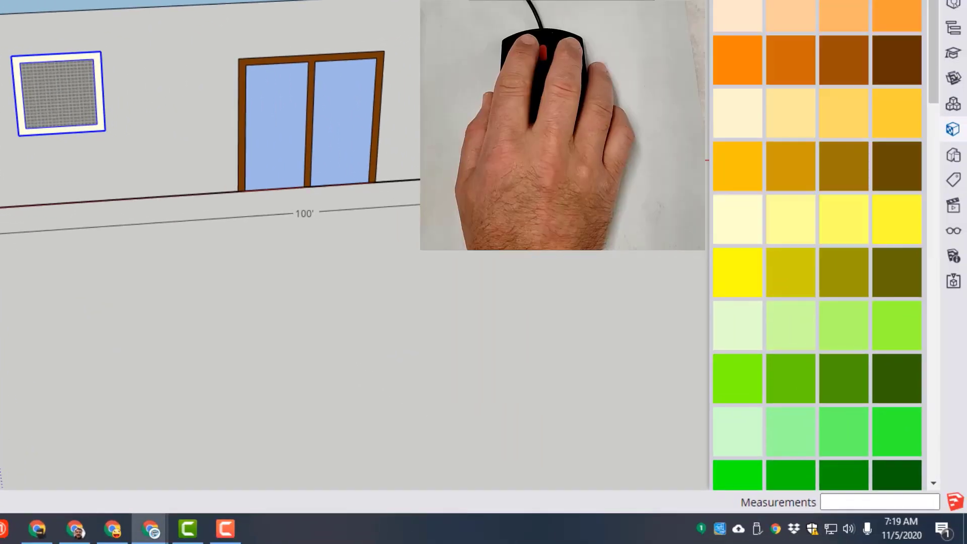
- Unhide all the hidden faces of the building
click(953, 232)
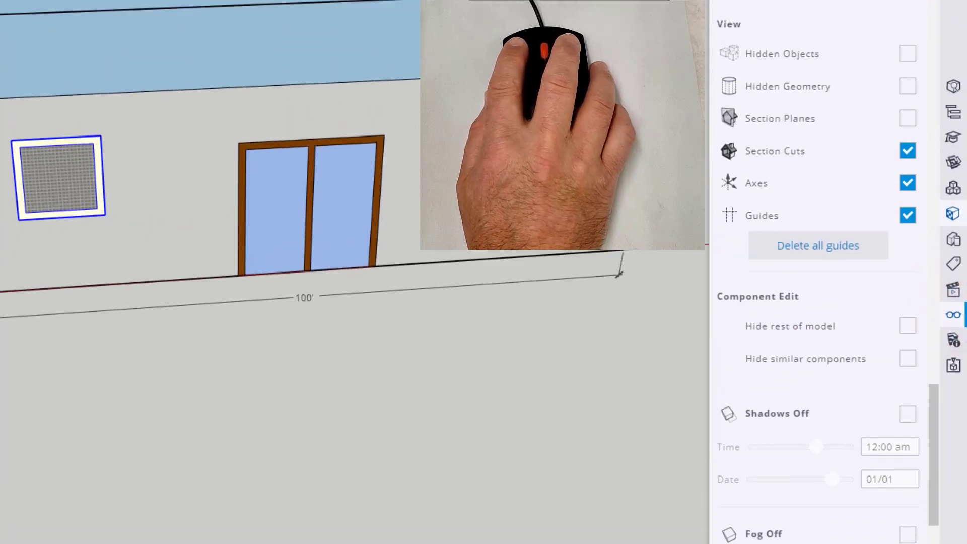
click(746, 68)
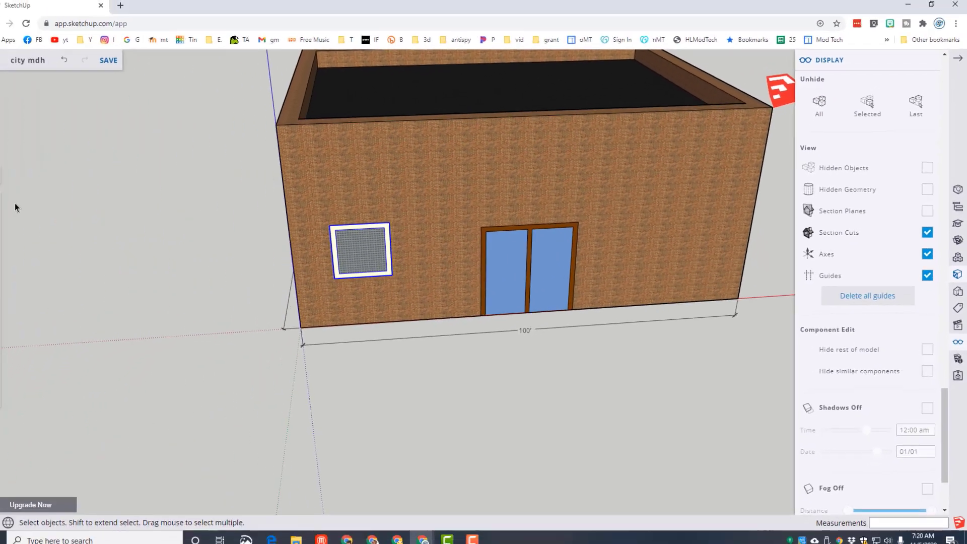
click(12, 198)
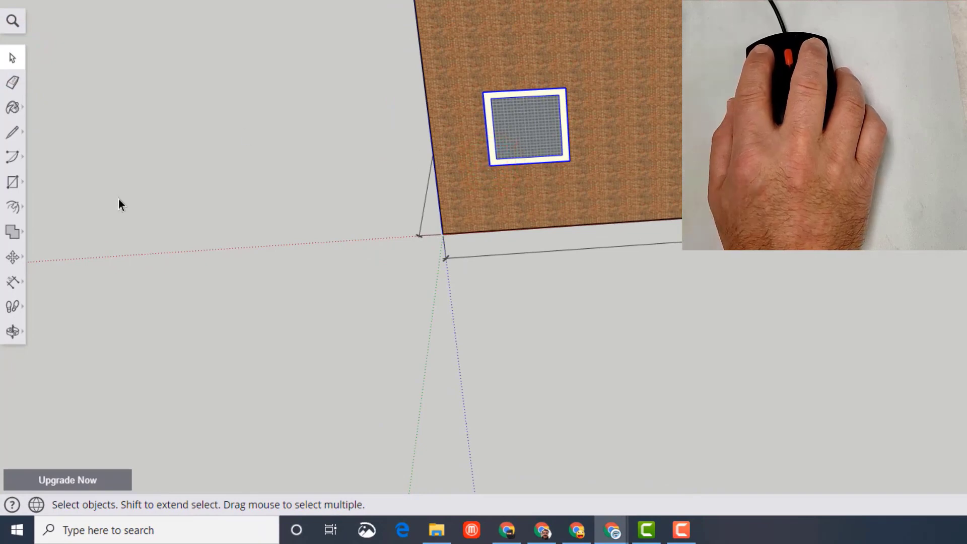
- Copy the window component along the red axis to the front wall's other side, right of the double door
click(10, 256)
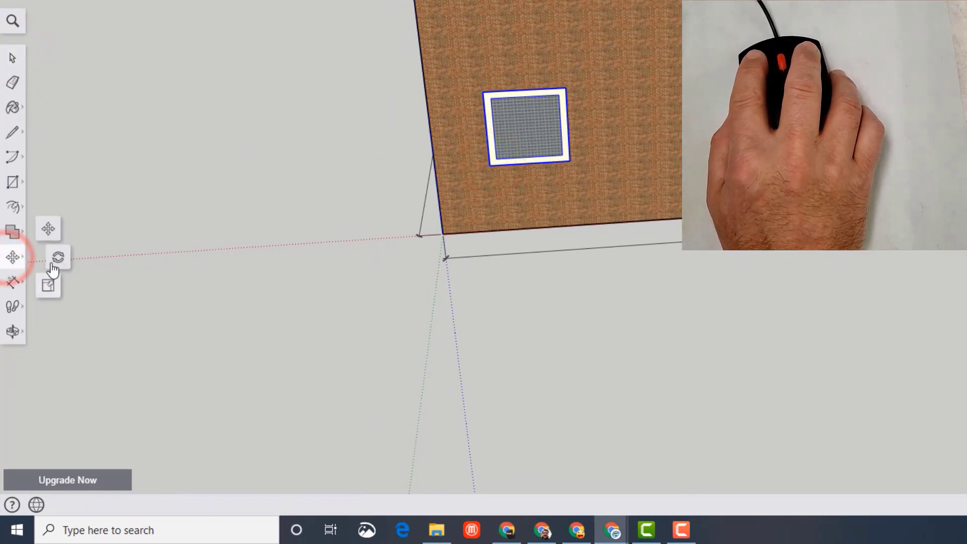
click(50, 230)
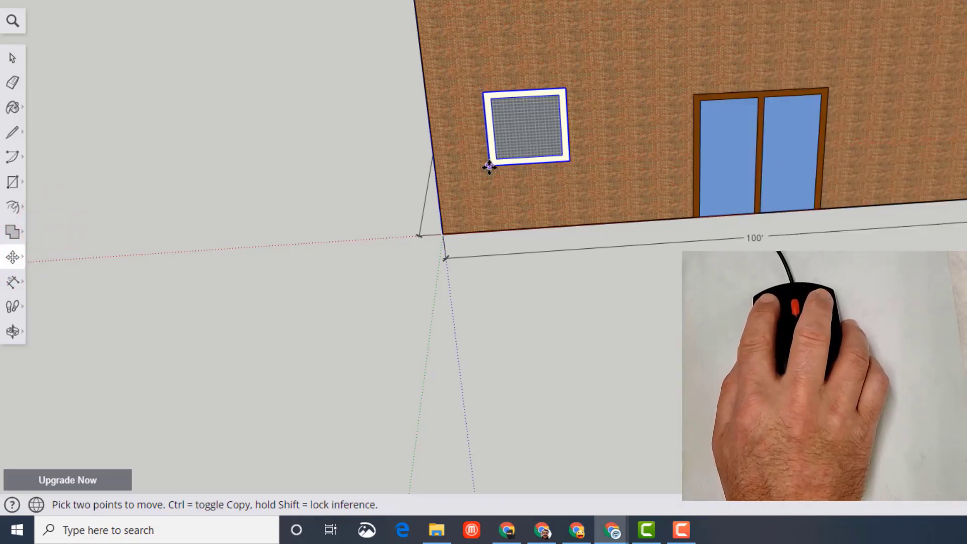
click(489, 167)
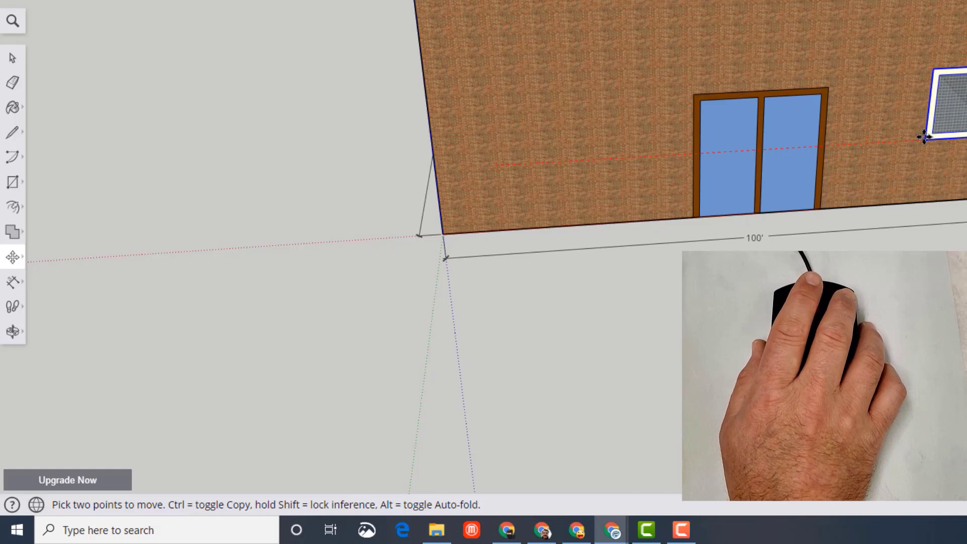
key(ctrl)
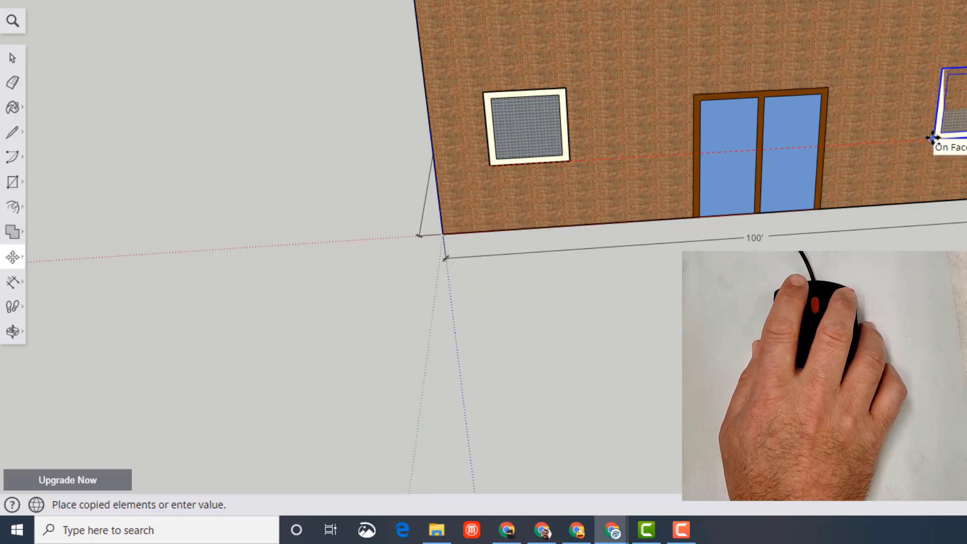
click(942, 135)
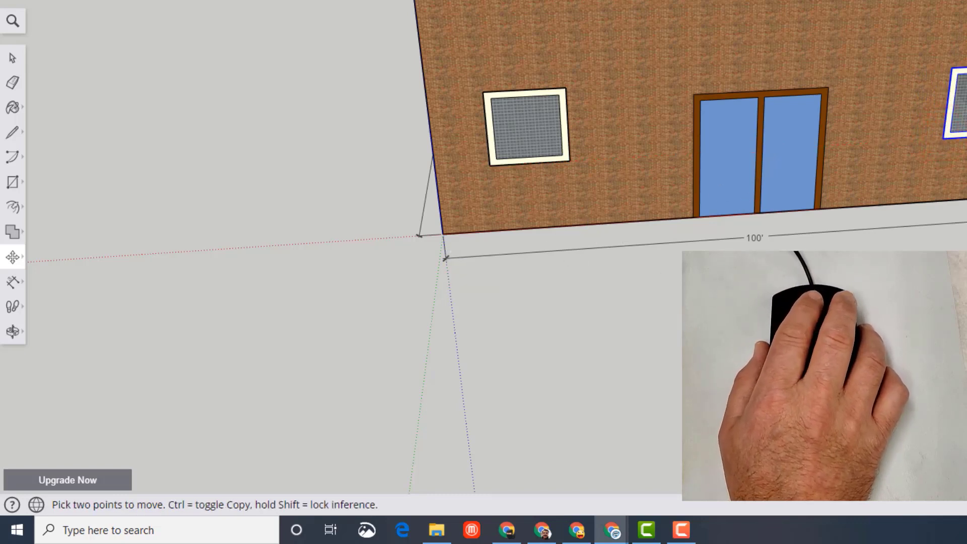
- Copy the right-hand window about 15' 1" back toward the double door, placing the duplicate between them on the front wall
middle_drag(834, 290, 460, 245)
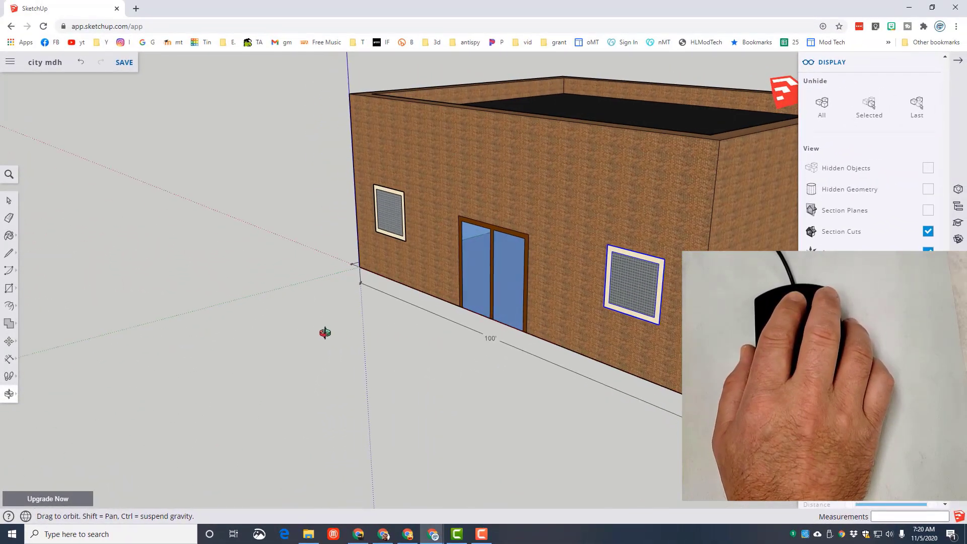
middle_drag(325, 333, 492, 336)
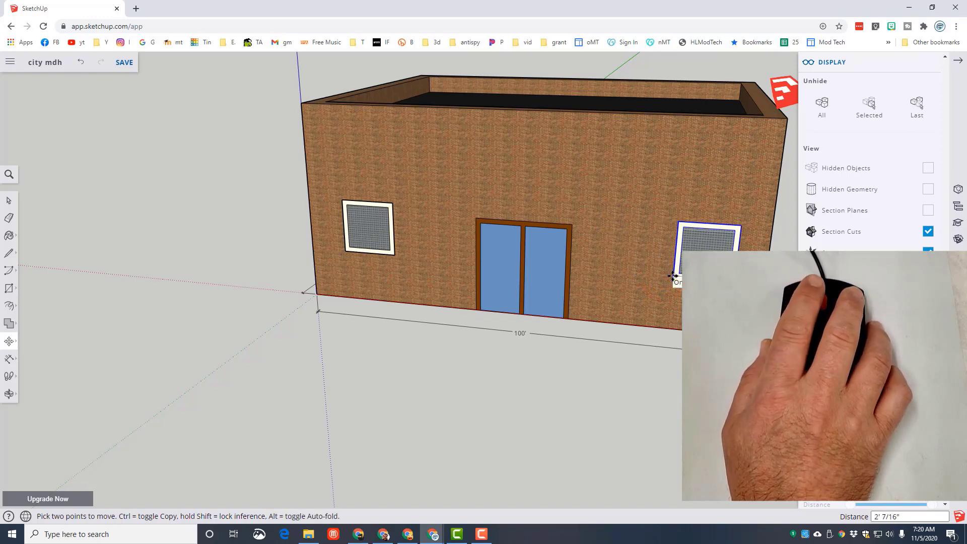
key(ctrl)
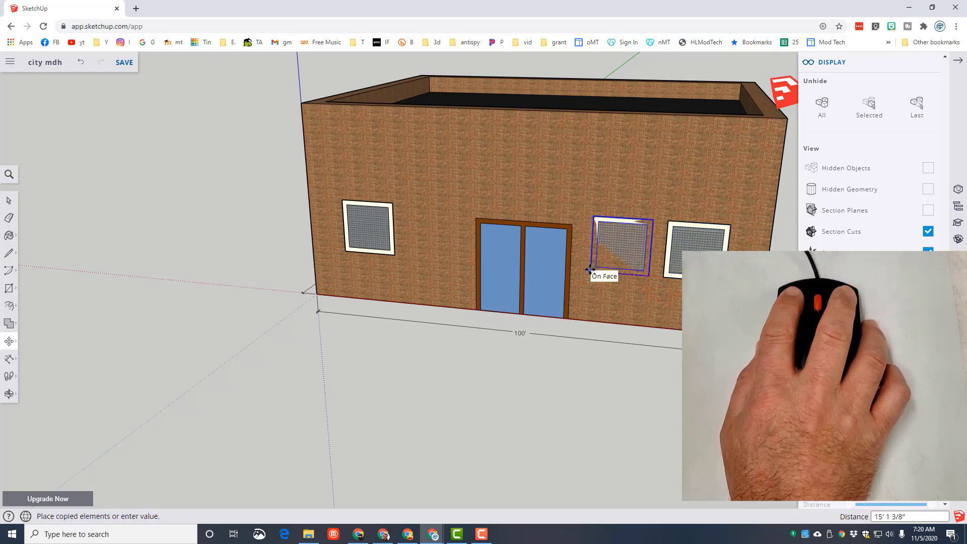
click(590, 270)
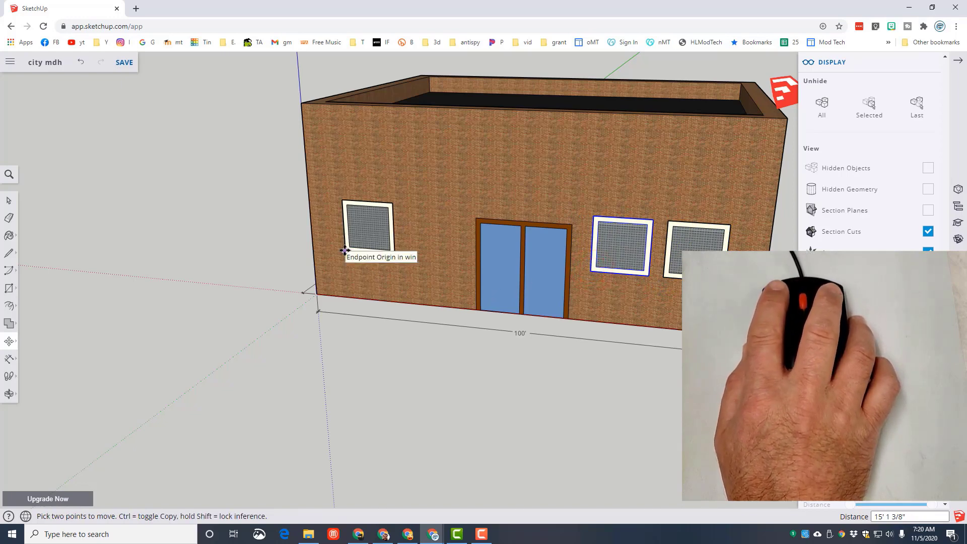
- Copy the front wall's leftmost window about 14' 5" toward the double door, placing the duplicate between them
key(space)
click(358, 250)
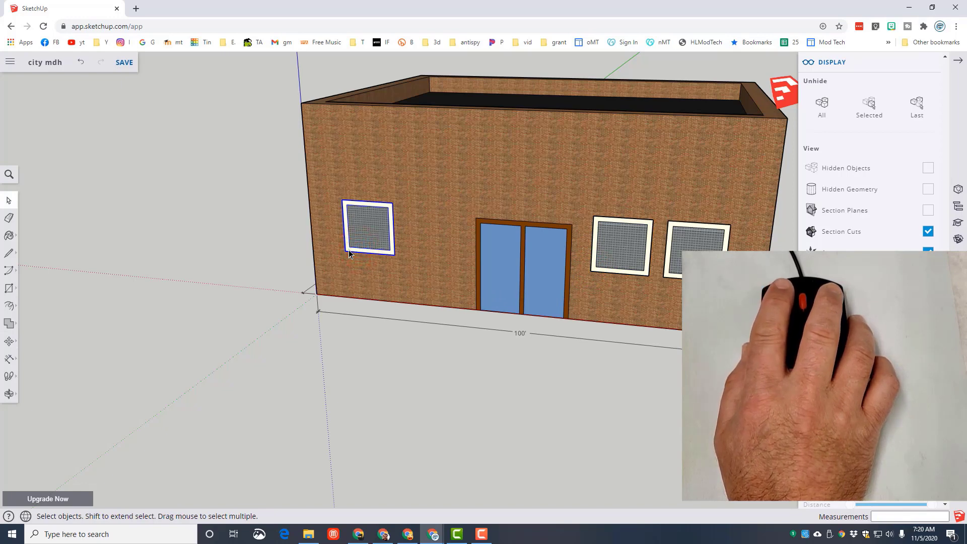
key(m)
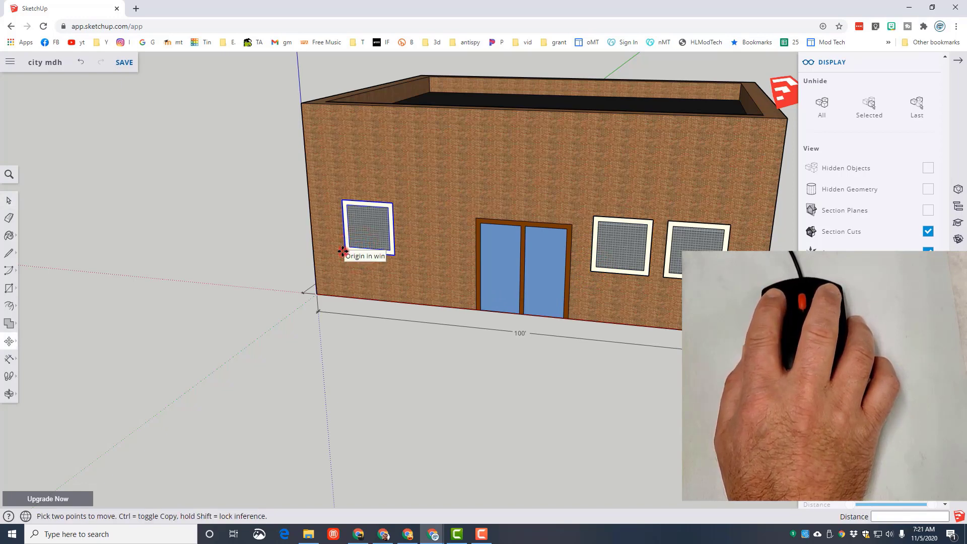
click(343, 251)
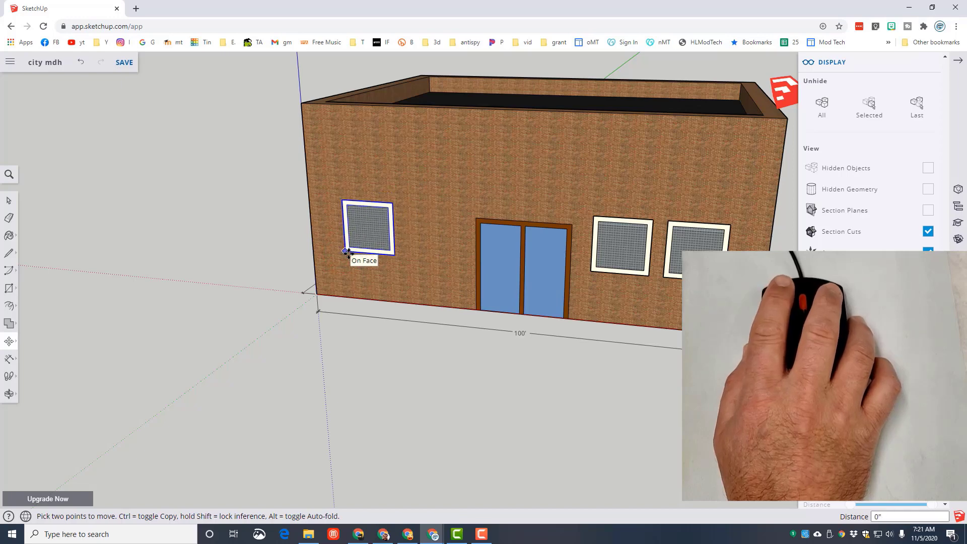
key(ctrl)
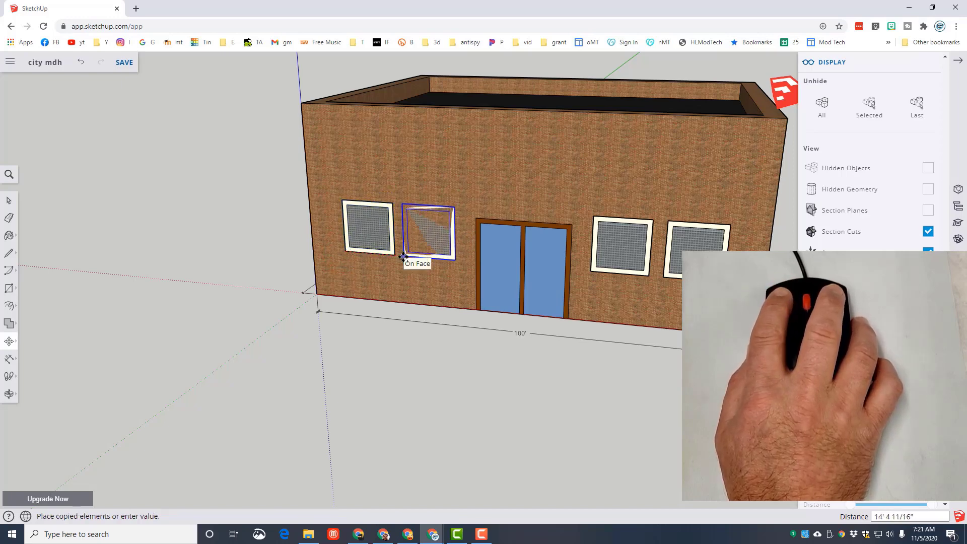
click(403, 256)
middle_drag(304, 332, 410, 307)
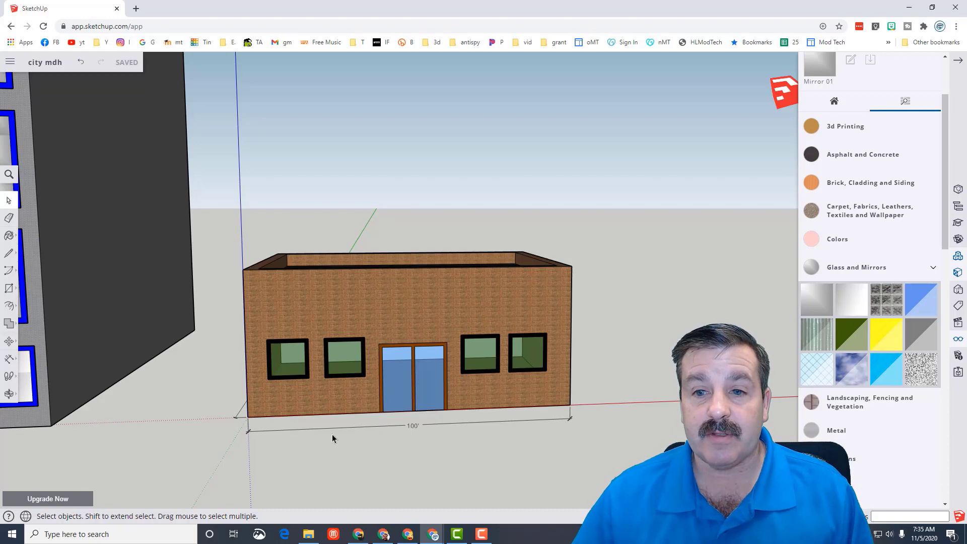
- Set up a PNG export of the city model, framing the tower and brick building in an angled street-level view
scroll(332, 440, down, 5)
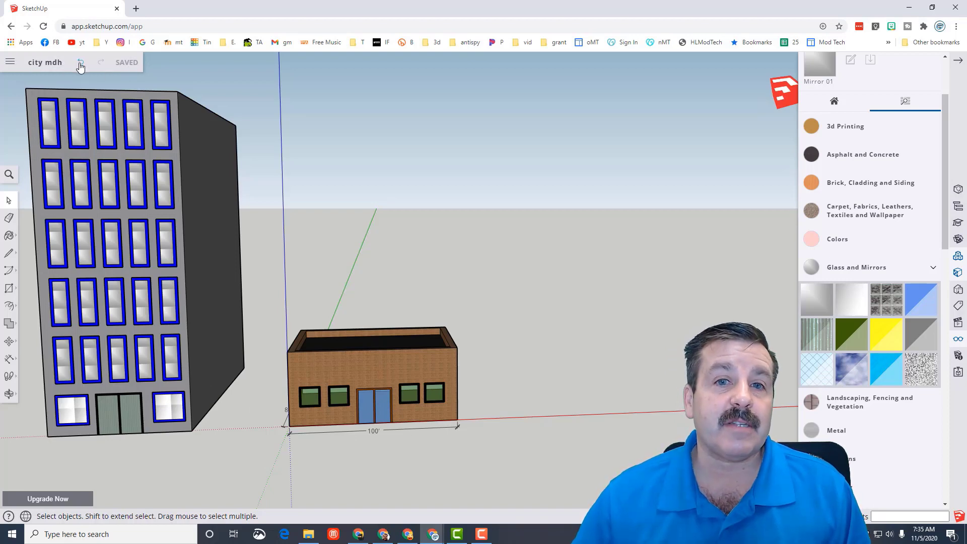
click(10, 63)
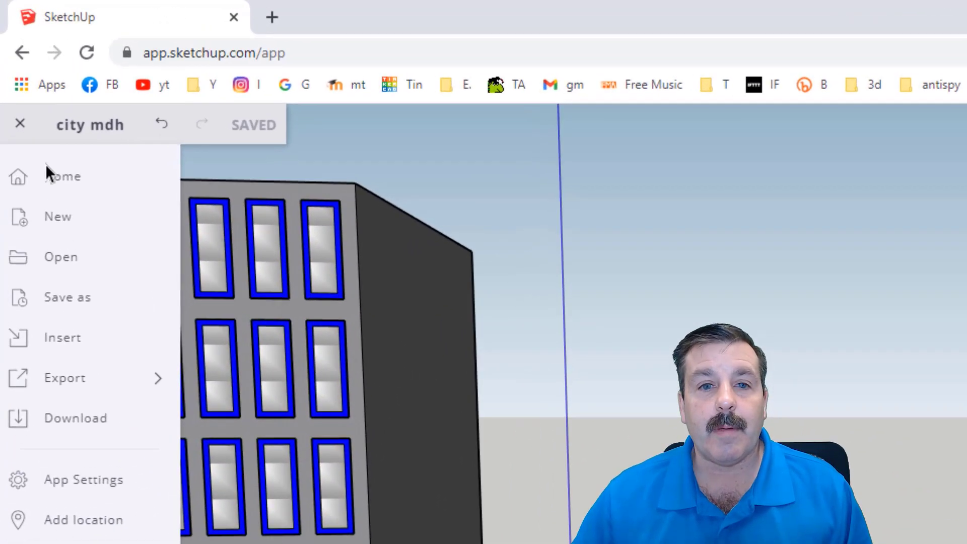
mouse_move(68, 378)
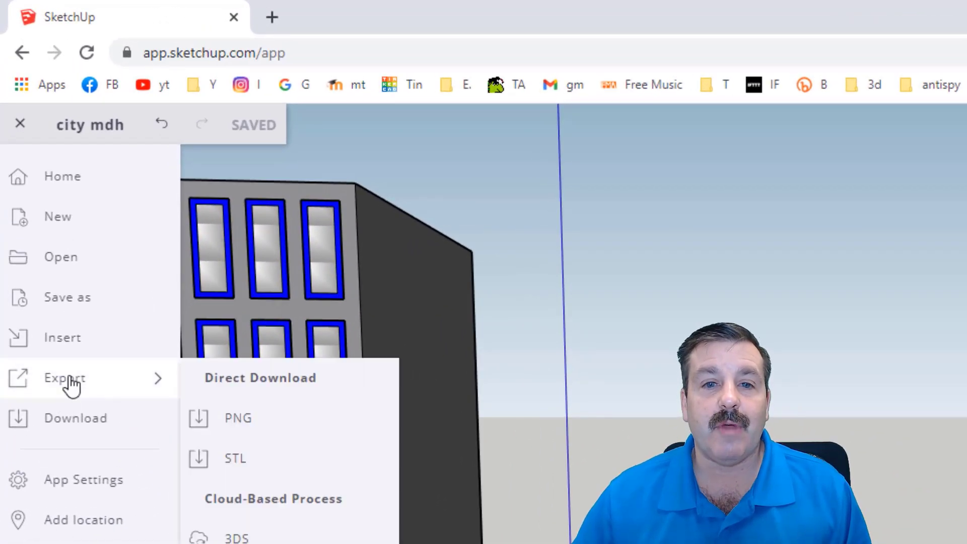
click(233, 426)
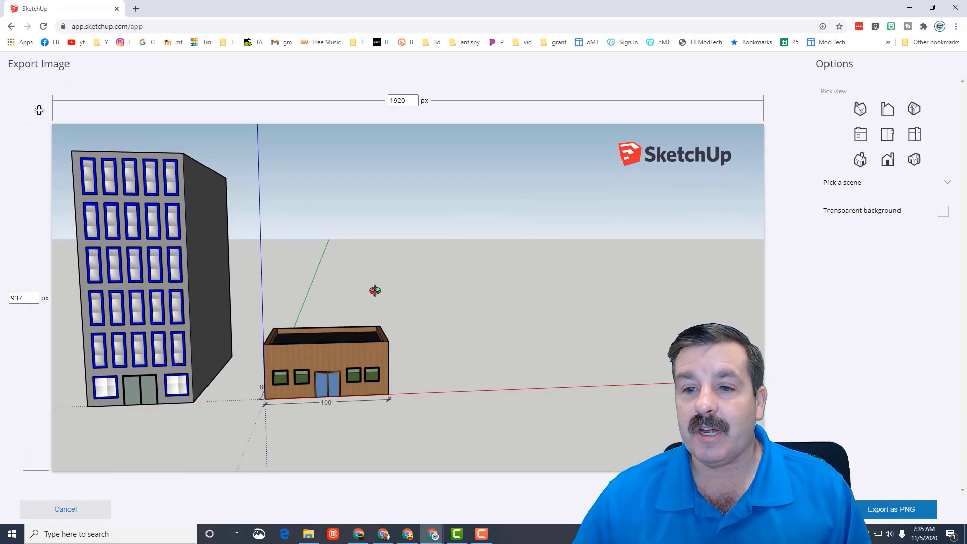
drag(463, 307, 386, 313)
scroll(251, 328, up, 4)
drag(212, 327, 452, 297)
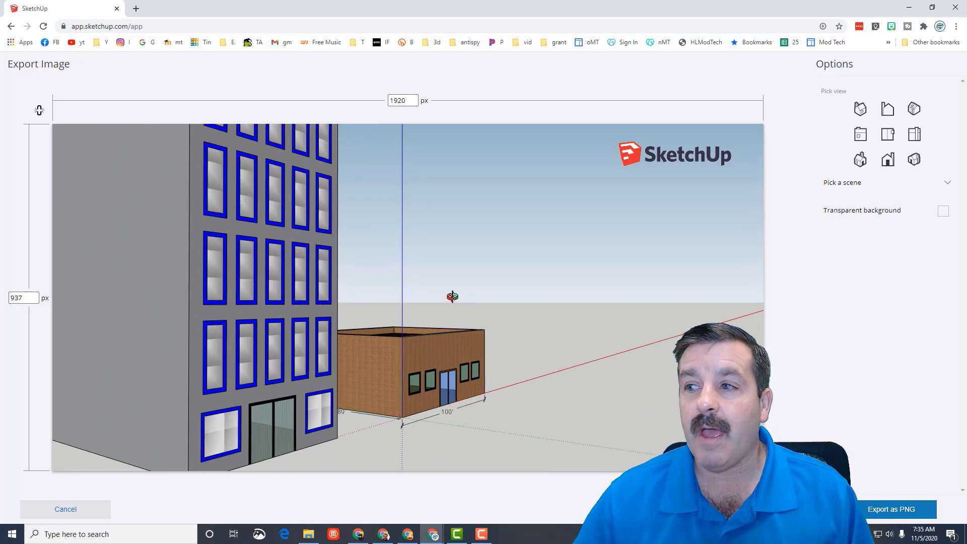
- Export the framed view and save it as the PNG image "city mdh" in the Downloads folder
click(892, 510)
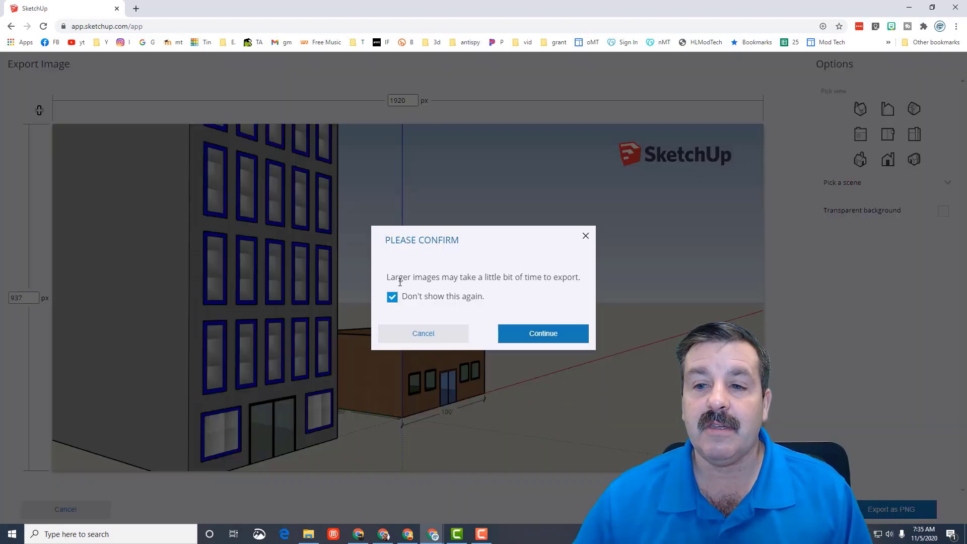
click(534, 335)
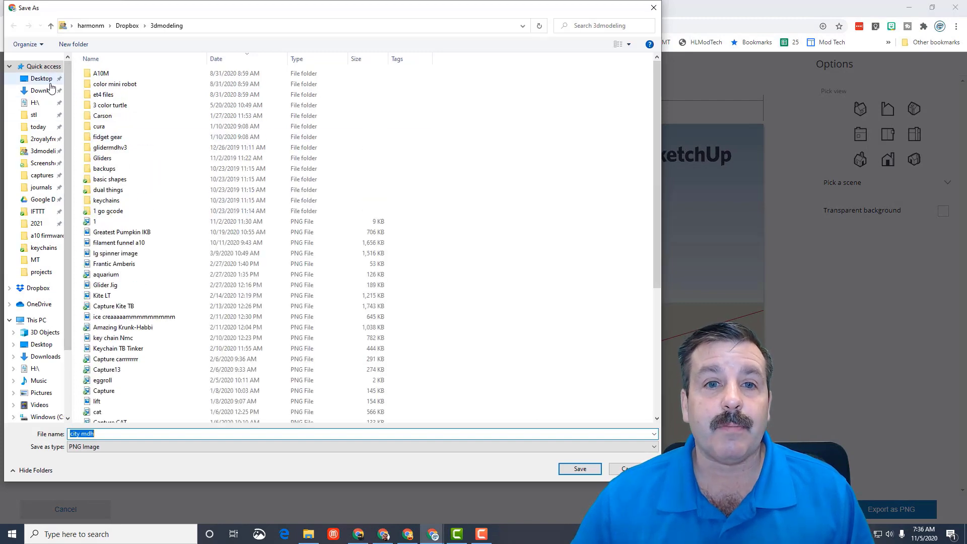
click(43, 90)
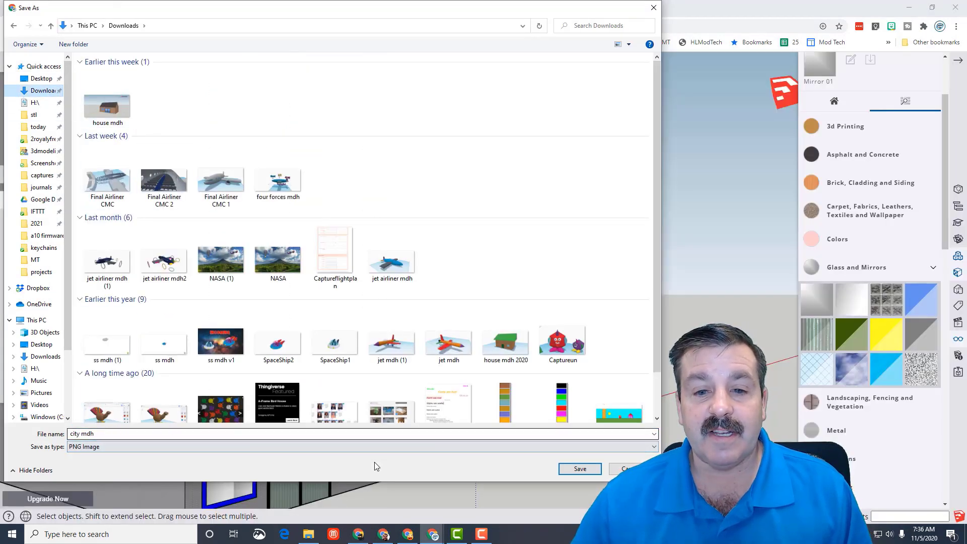
click(580, 469)
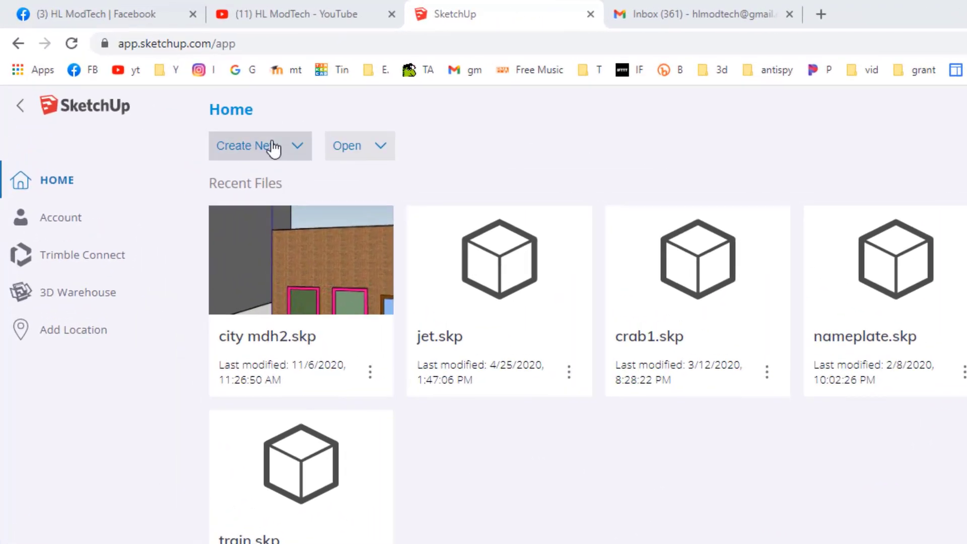
- Create a new model from the Simple Template - Millimeters and delete the default human figure
click(164, 89)
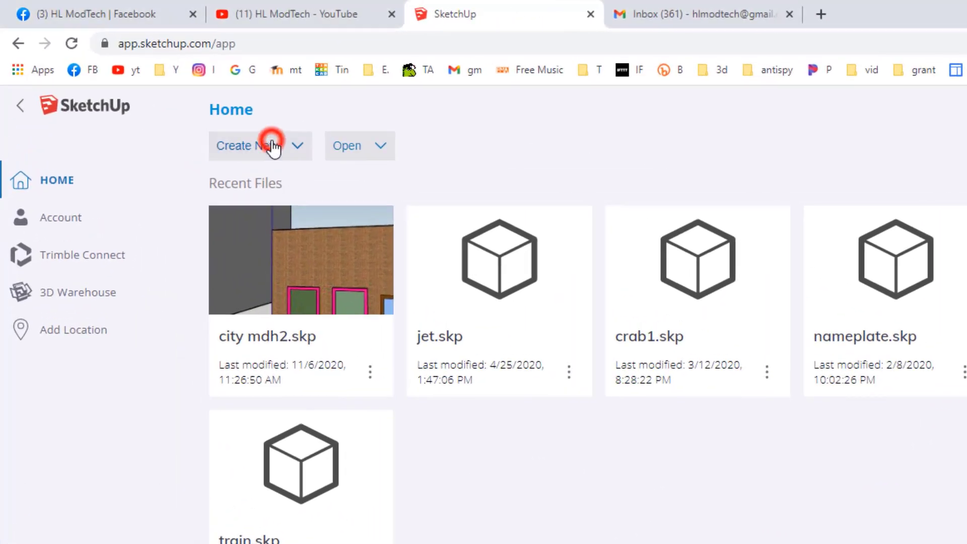
click(46, 182)
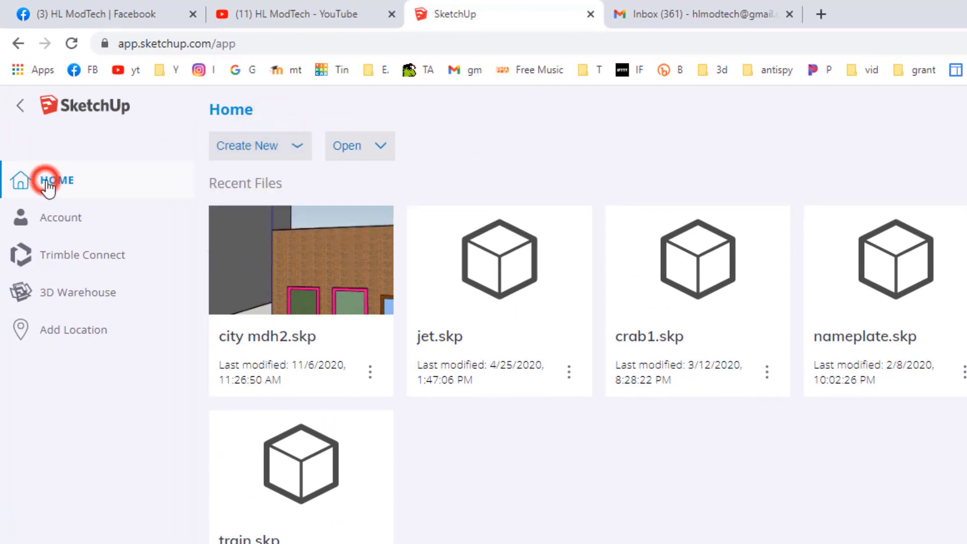
click(262, 147)
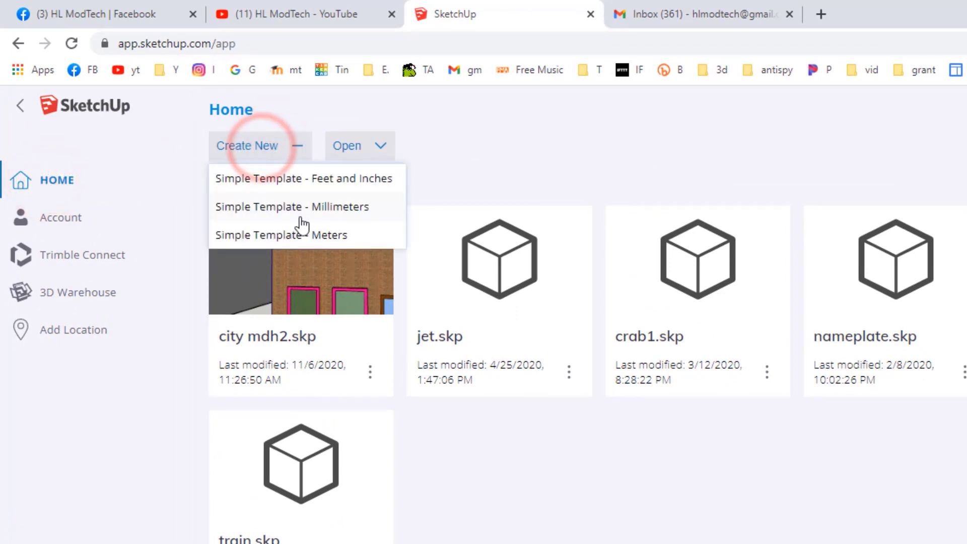
click(276, 208)
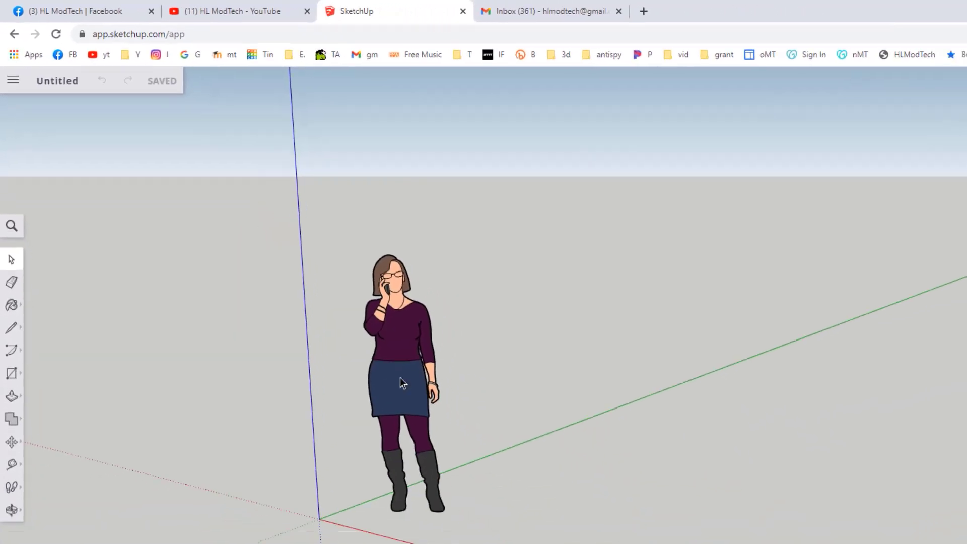
click(352, 306)
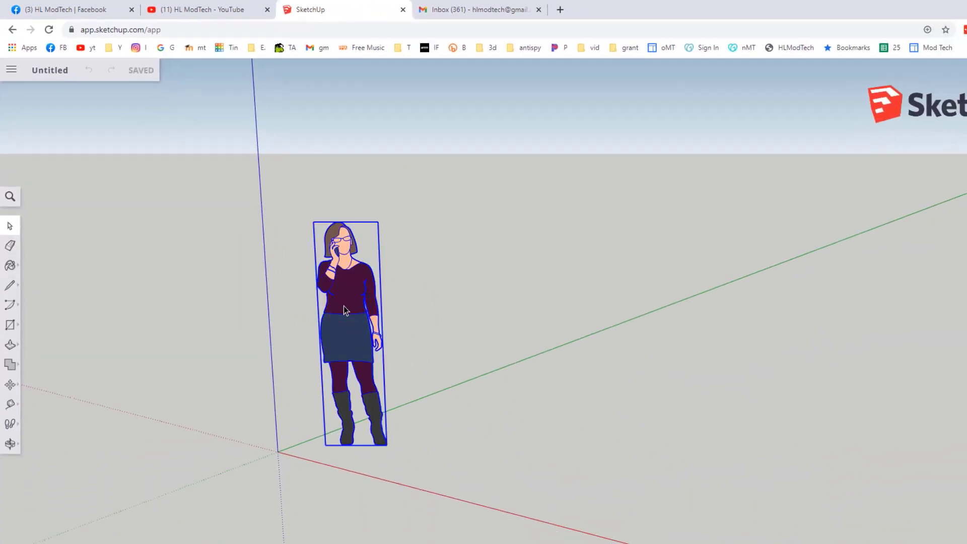
key(Delete)
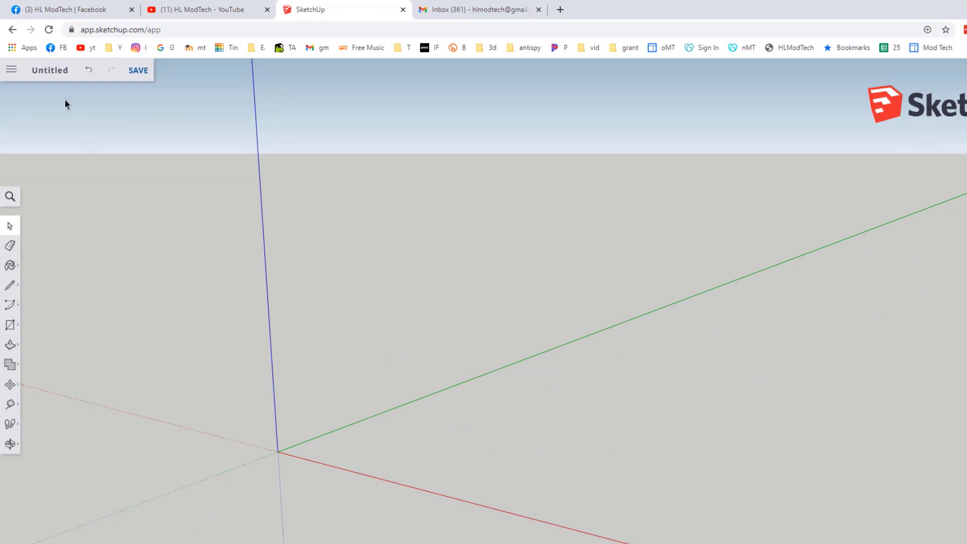
- Save the new model as "car mdh3" in the SketchUp project folder
click(49, 75)
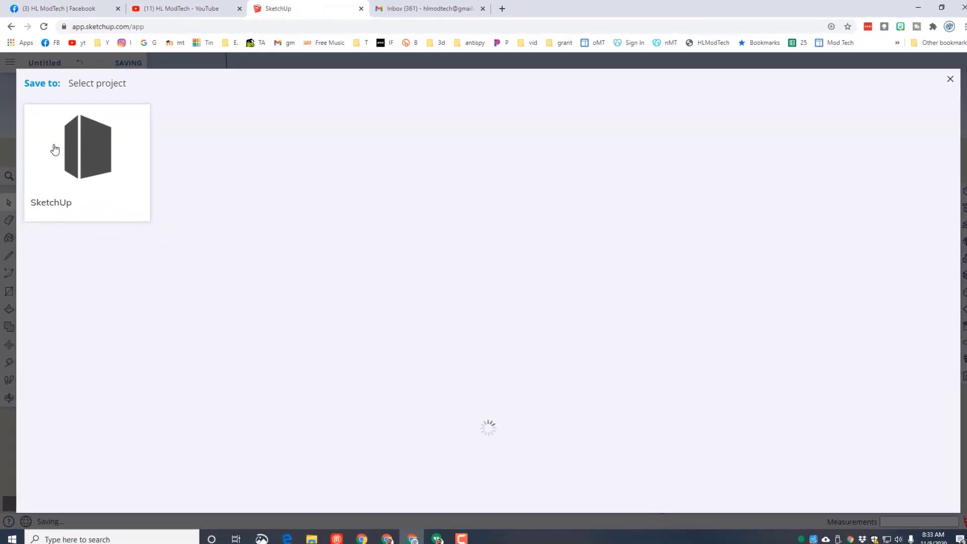
click(91, 145)
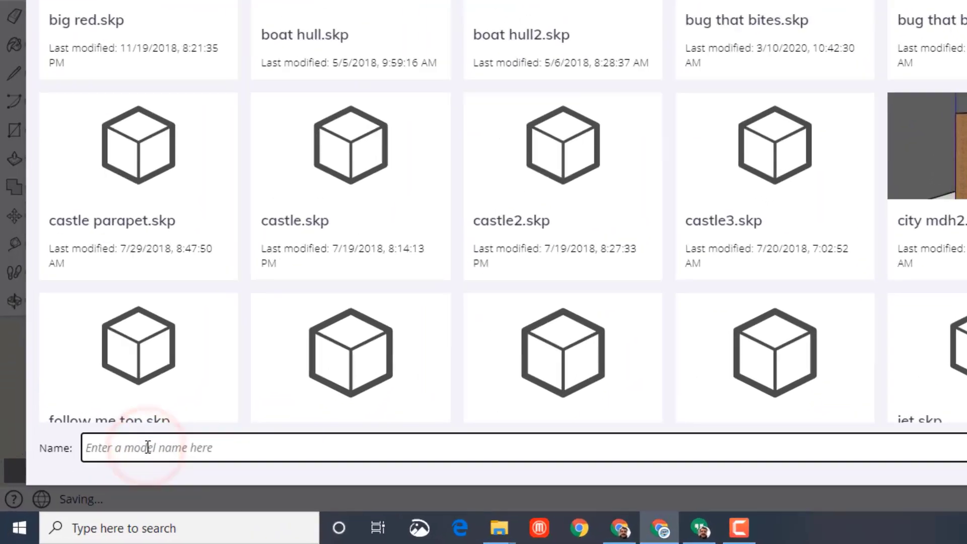
text(car mdh)
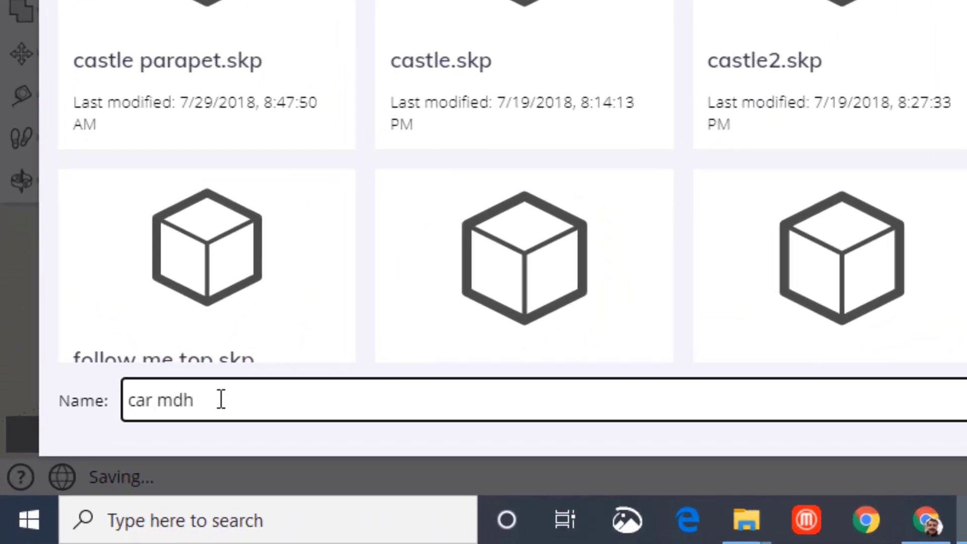
text(3)
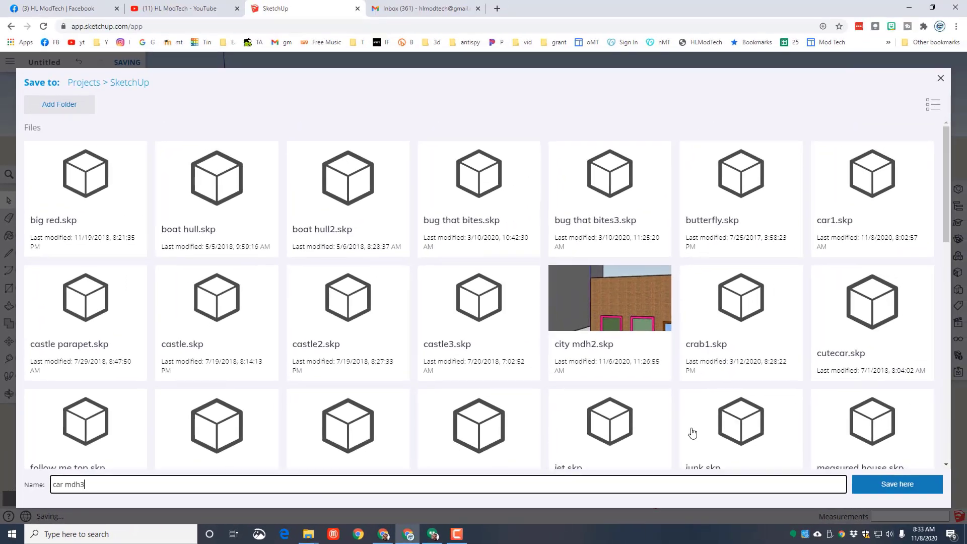
click(887, 487)
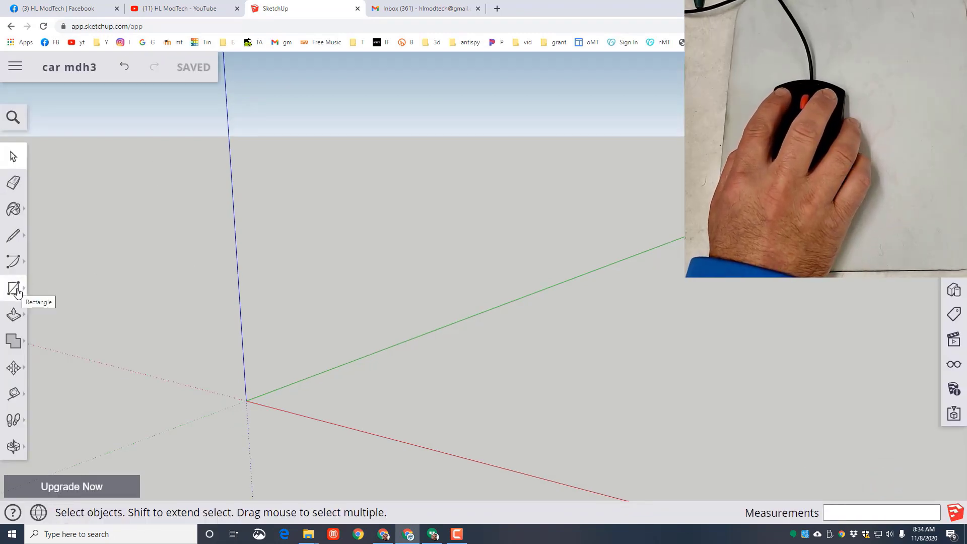
- Draw a 150 by 70 mm rectangle on the ground plane, starting at the origin
click(16, 154)
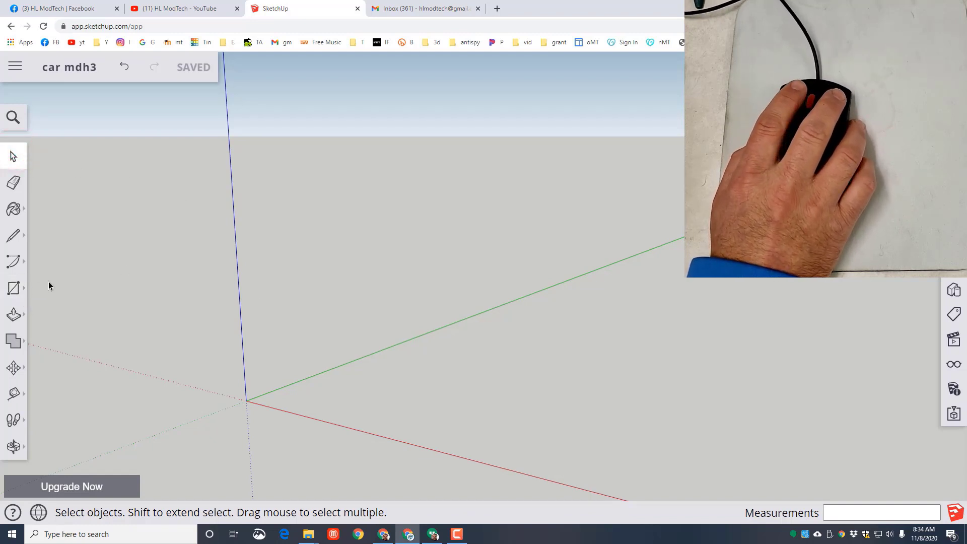
click(15, 289)
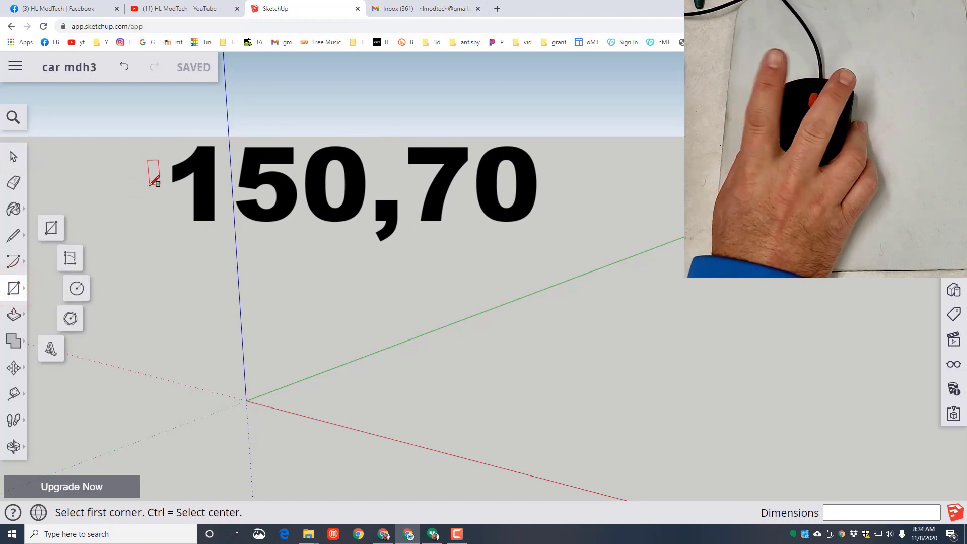
click(52, 227)
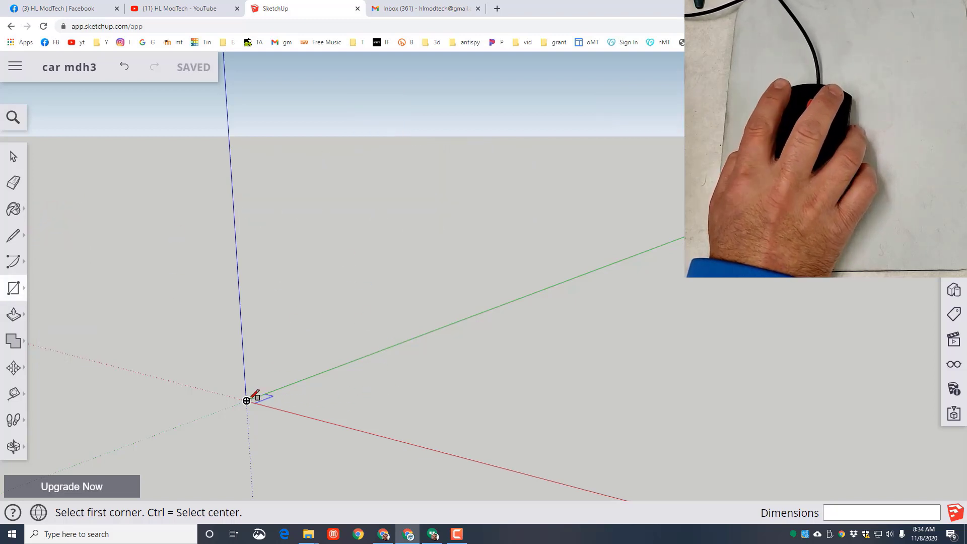
click(247, 400)
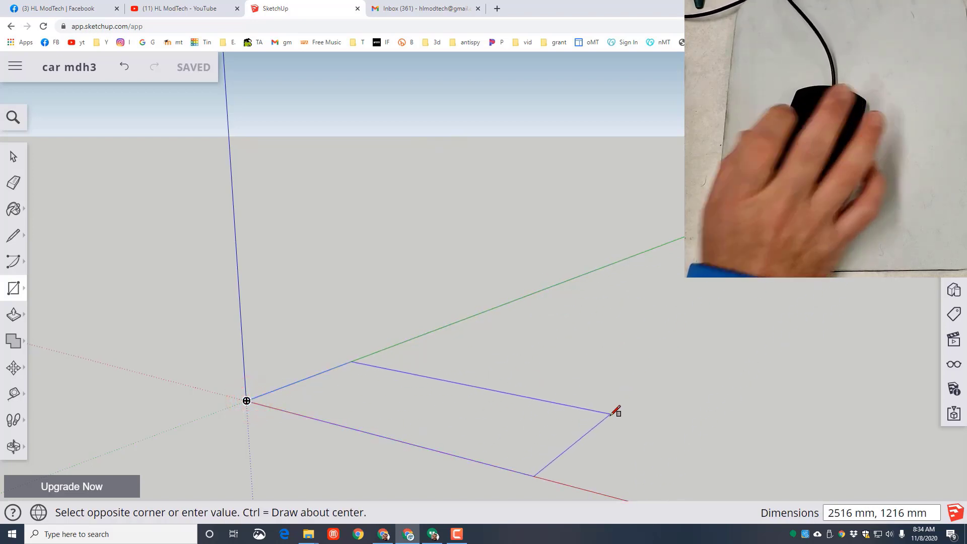
text(150,70)
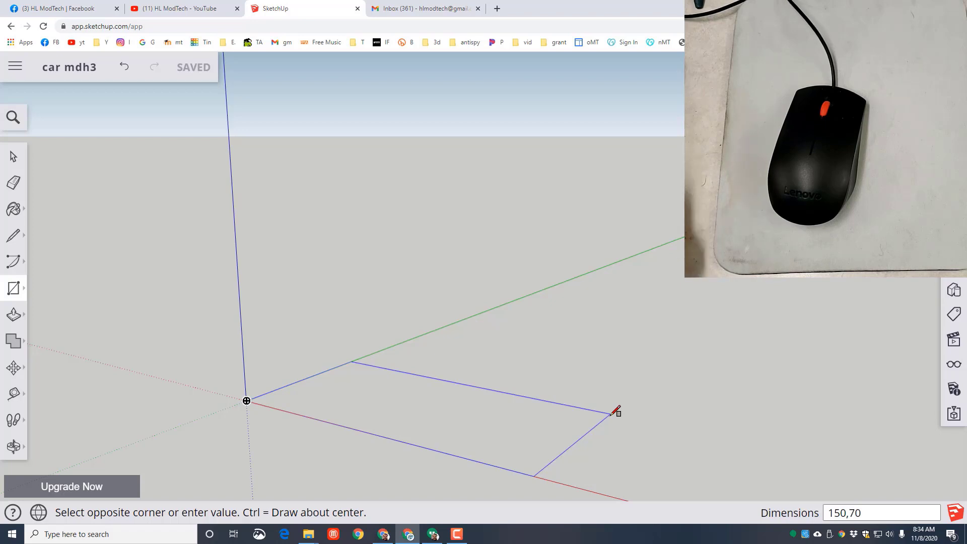
key(Return)
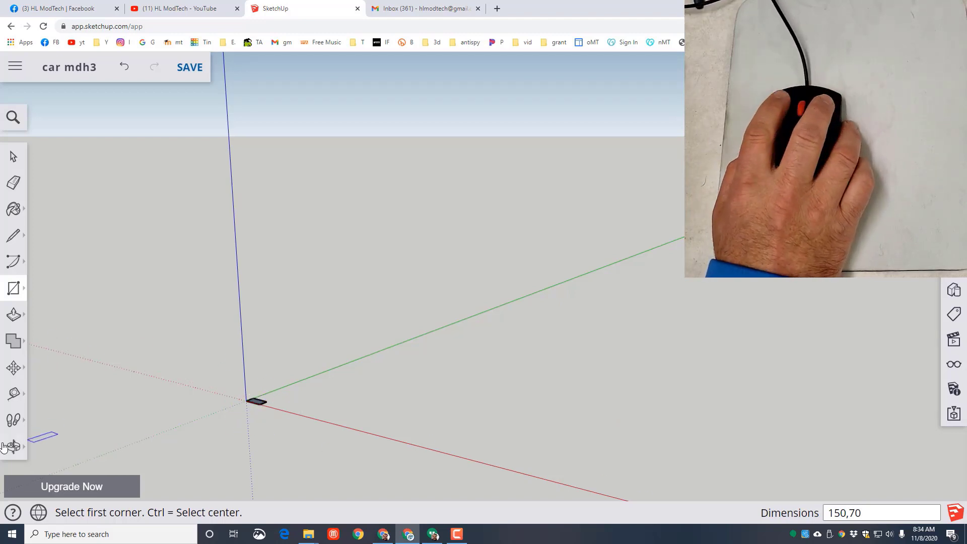
- Fit the rectangle to the view and orbit to look down on its face from above
click(13, 446)
click(15, 447)
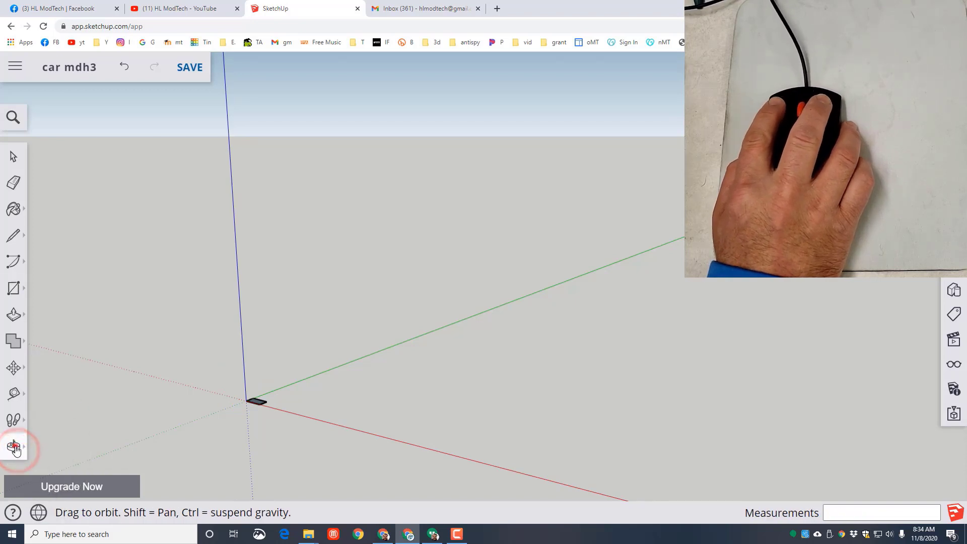
click(48, 506)
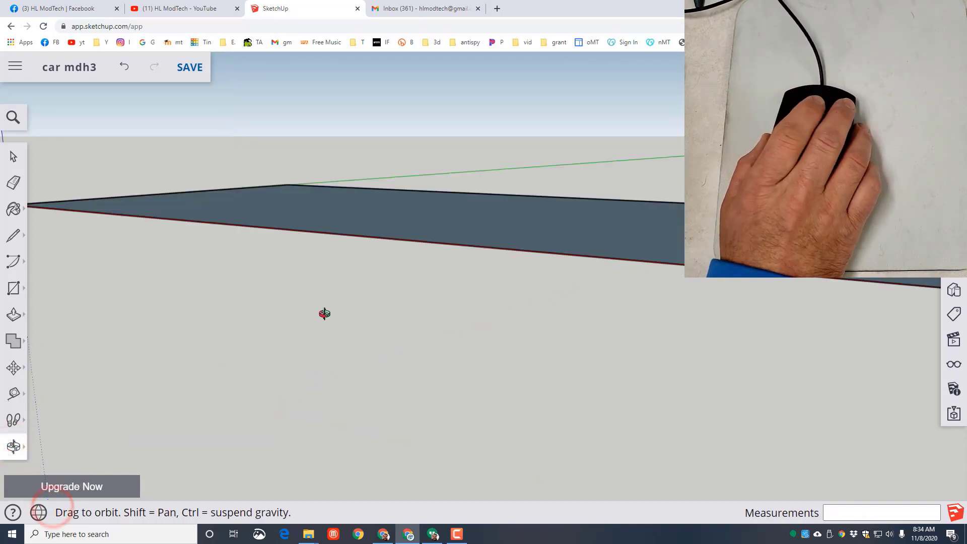
scroll(338, 274, down, 8)
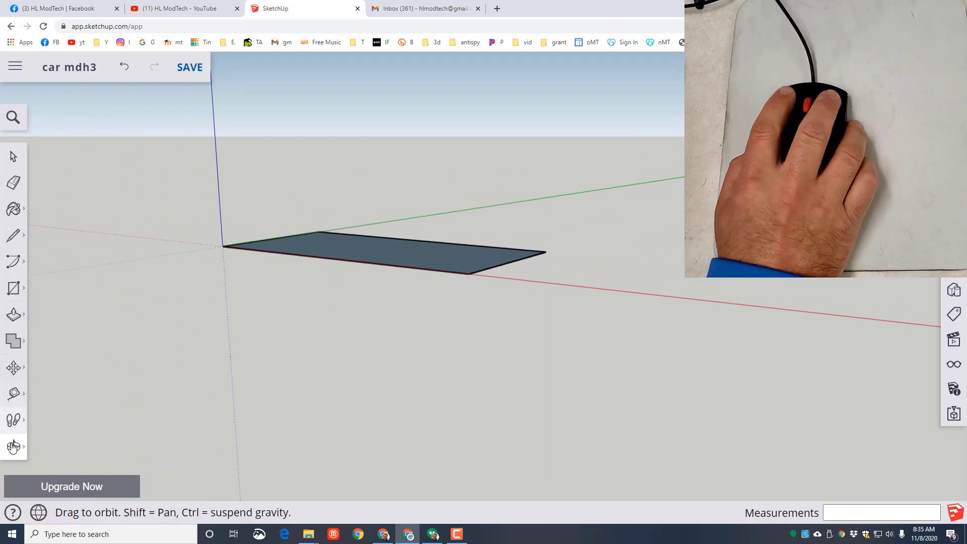
click(14, 446)
click(47, 392)
key(o)
drag(47, 392, 335, 411)
drag(629, 358, 592, 435)
drag(550, 370, 566, 404)
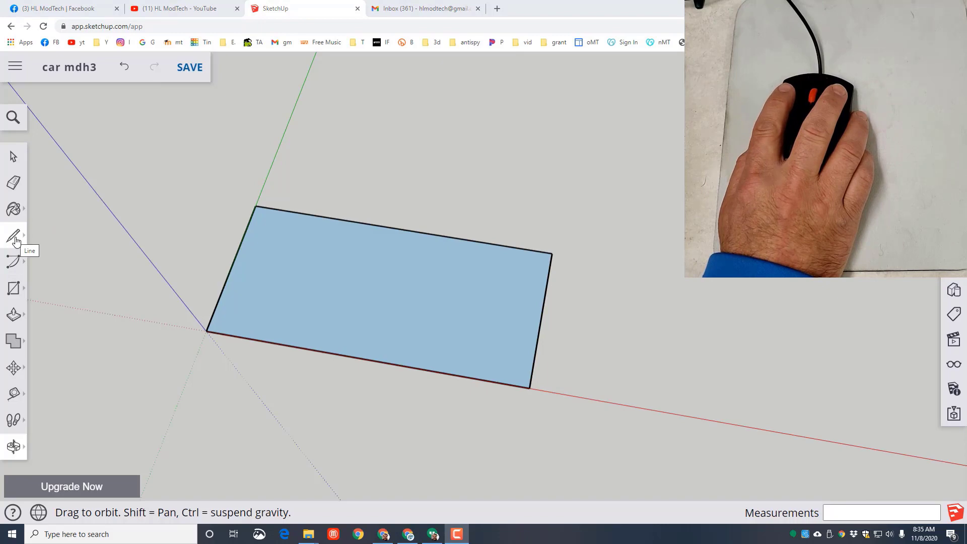
- Draw a 150 mm centre line across the rectangle, joining the midpoints of its two short edges
click(15, 241)
click(52, 222)
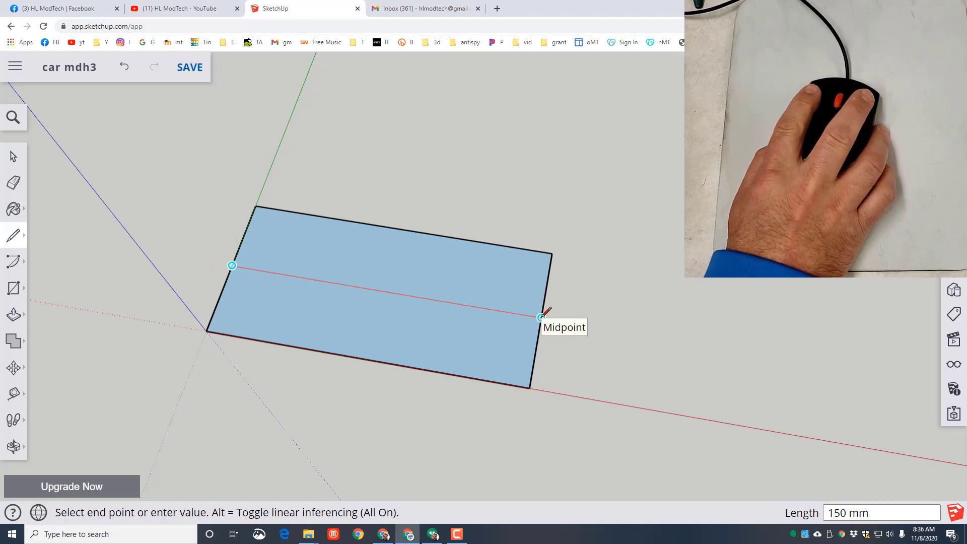
click(541, 316)
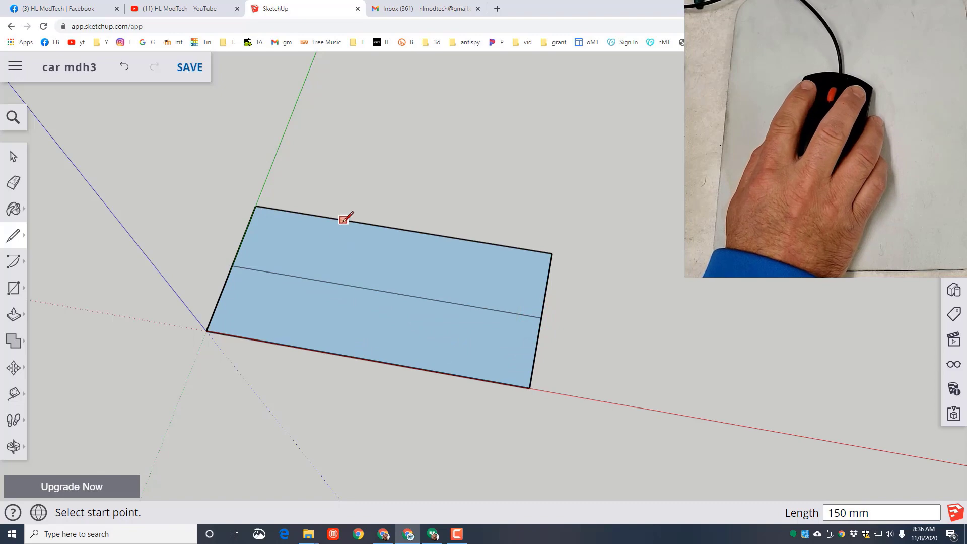
- Draw two slanted window lines, about 39 mm and 41 mm long, from the rectangle's far long edge down to the centre line
click(343, 219)
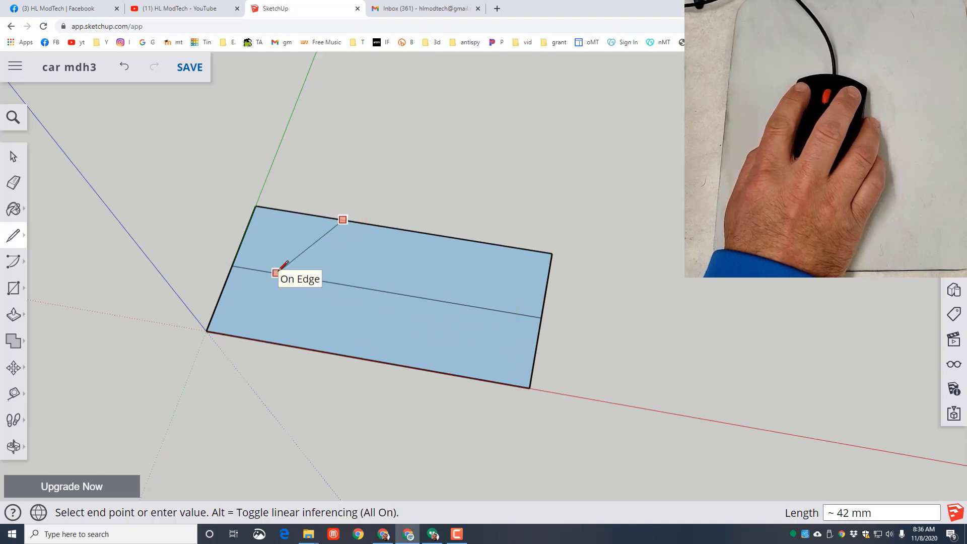
click(290, 275)
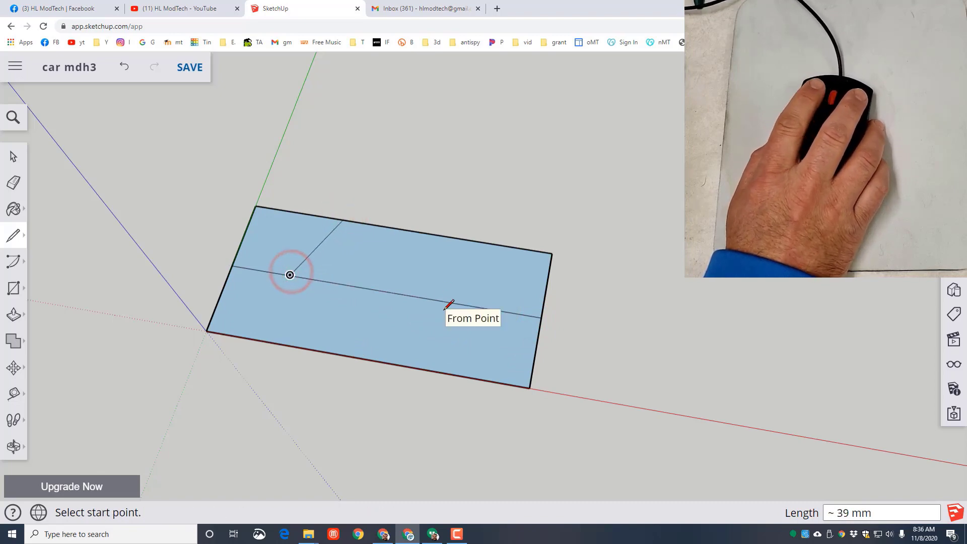
click(448, 236)
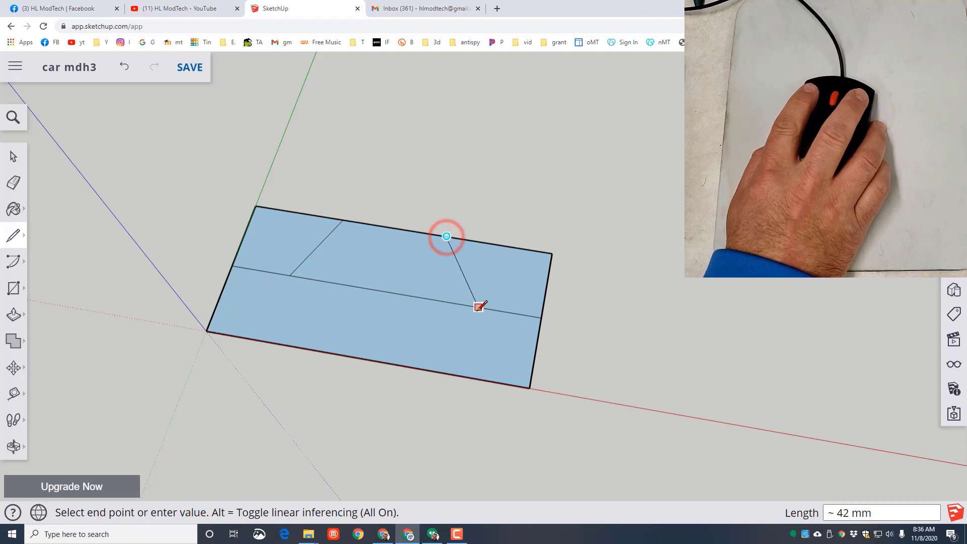
click(478, 305)
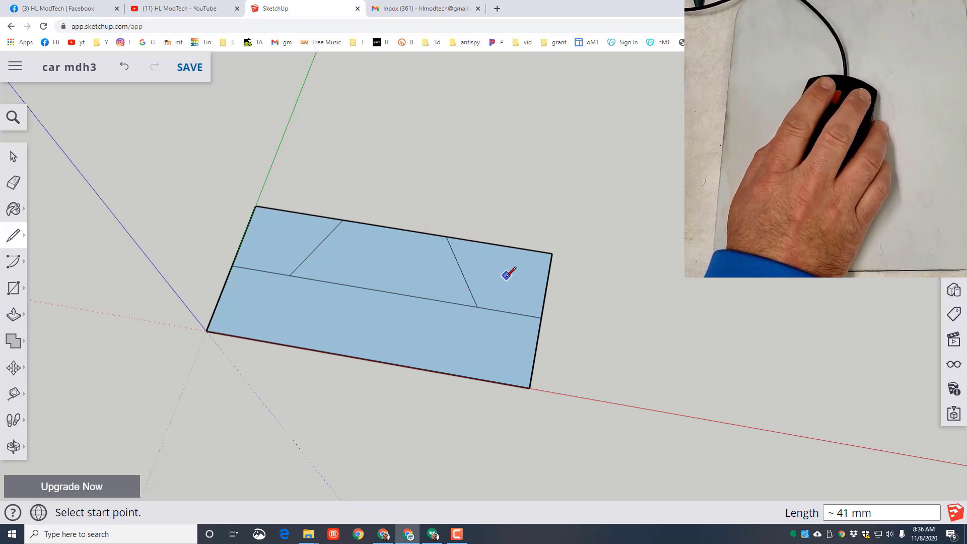
- Erase the outer edges of both upper corners and the line between cabin and body, leaving one car-shaped face
key(e)
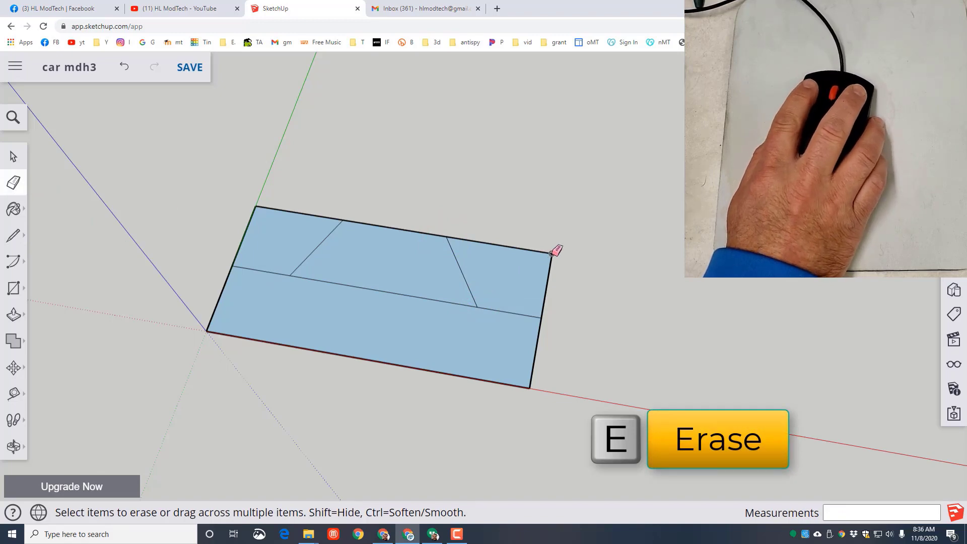
drag(553, 252, 551, 253)
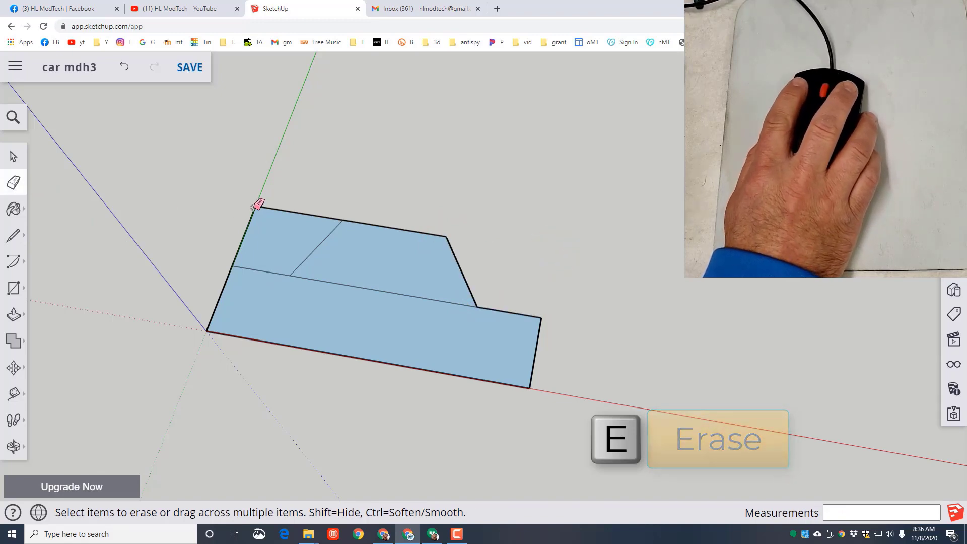
click(291, 211)
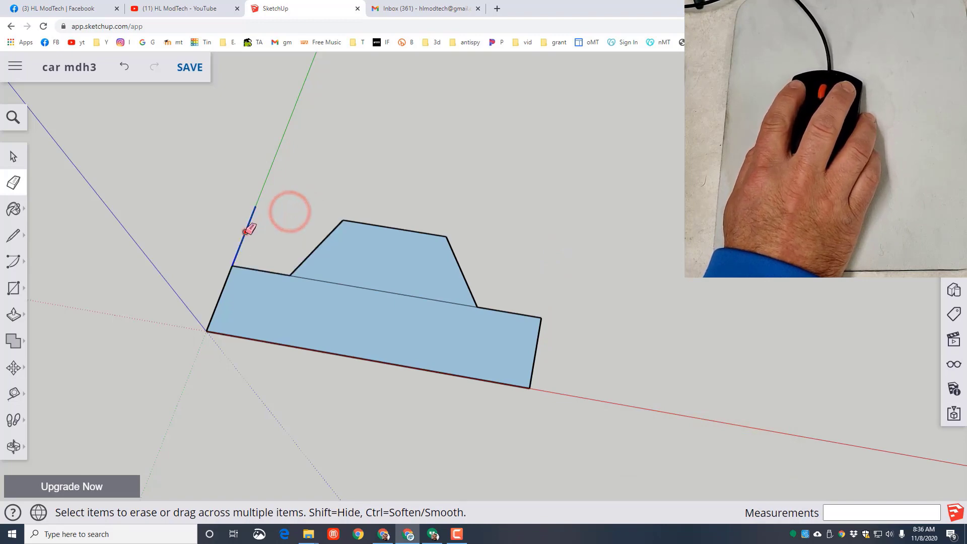
click(245, 231)
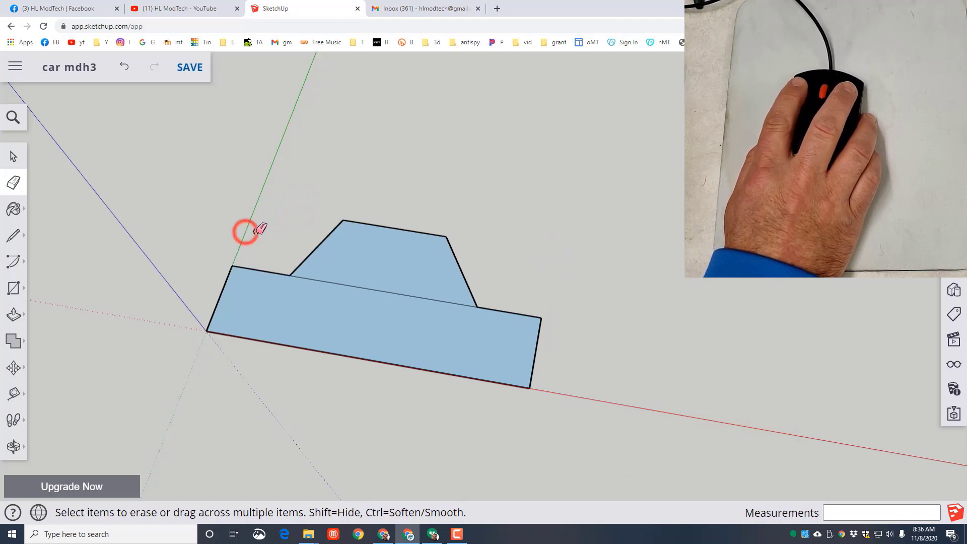
click(380, 289)
- Push/Pull the car profile upward by 55 mm
key(p)
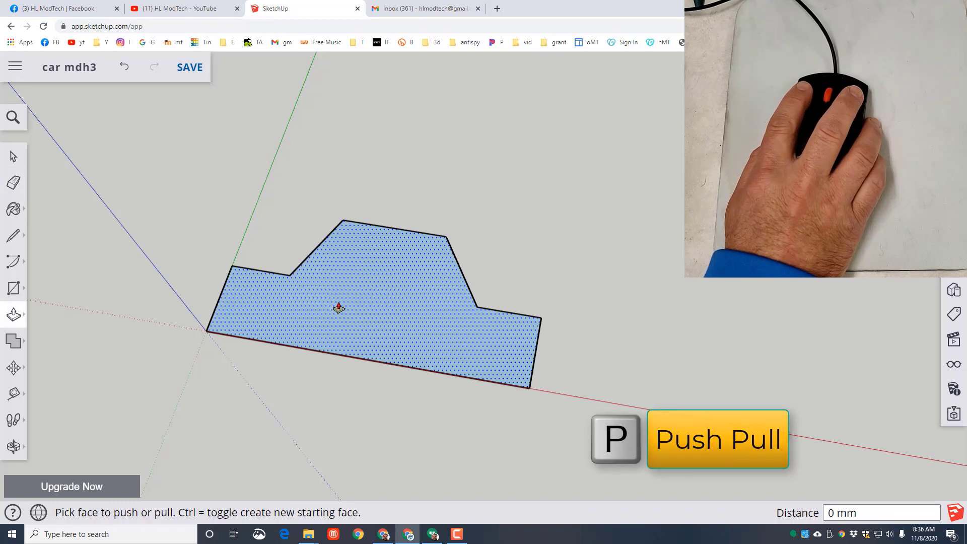
click(362, 309)
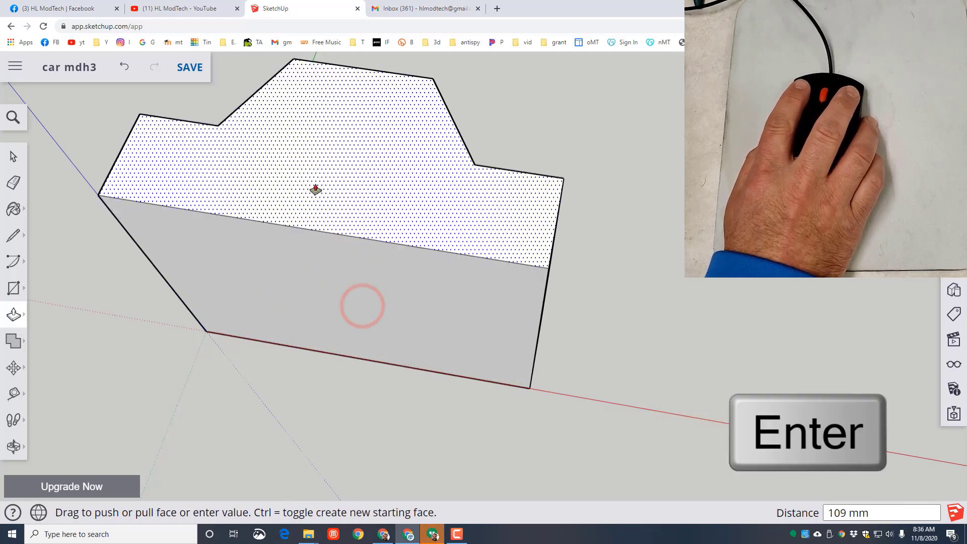
text(55)
key(Return)
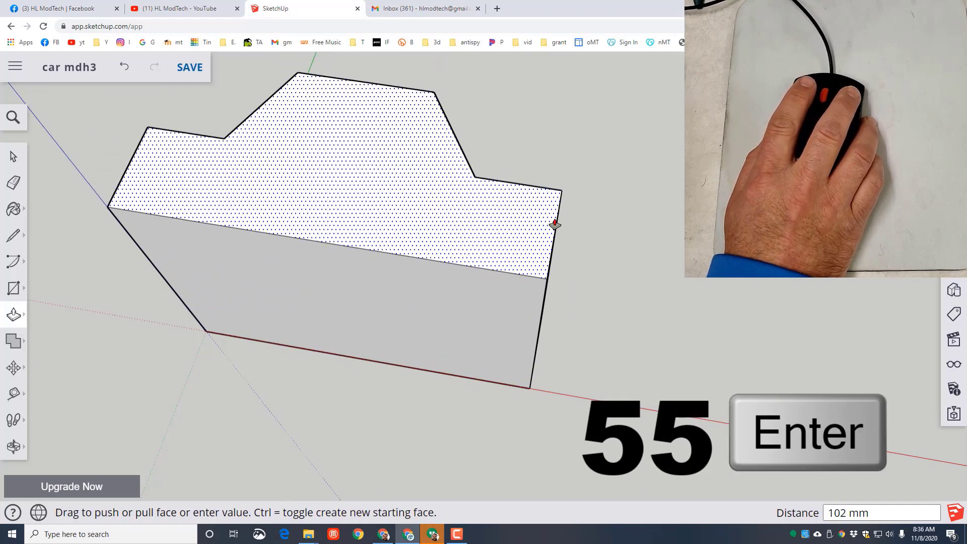
key(Return)
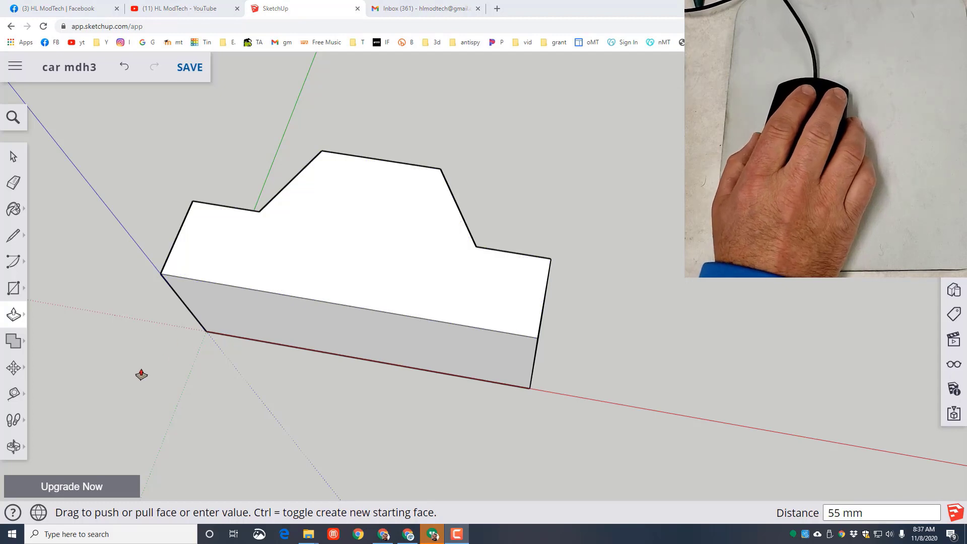
- Select the whole car body and rotate it 90 degrees about the red axis at the origin so it stands upright
key(space)
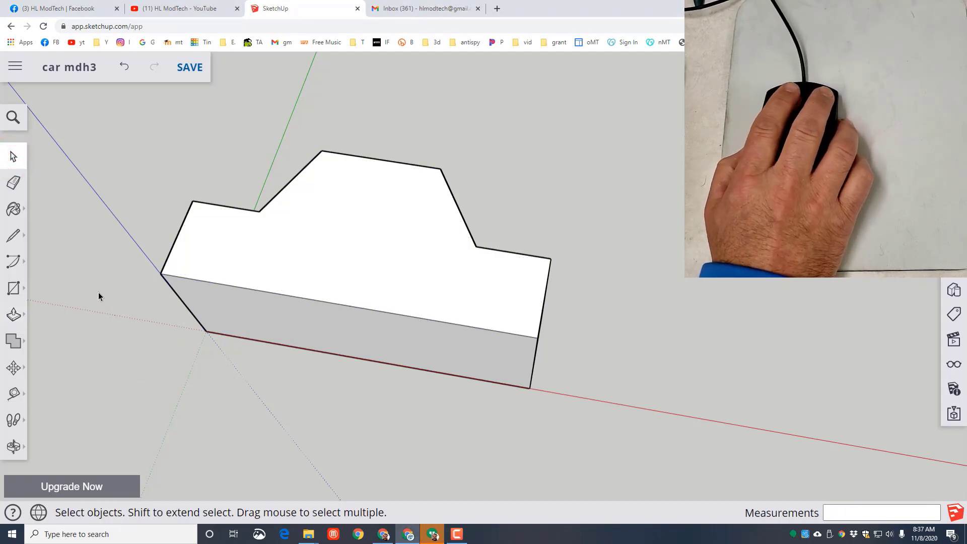
key(o)
drag(93, 313, 456, 183)
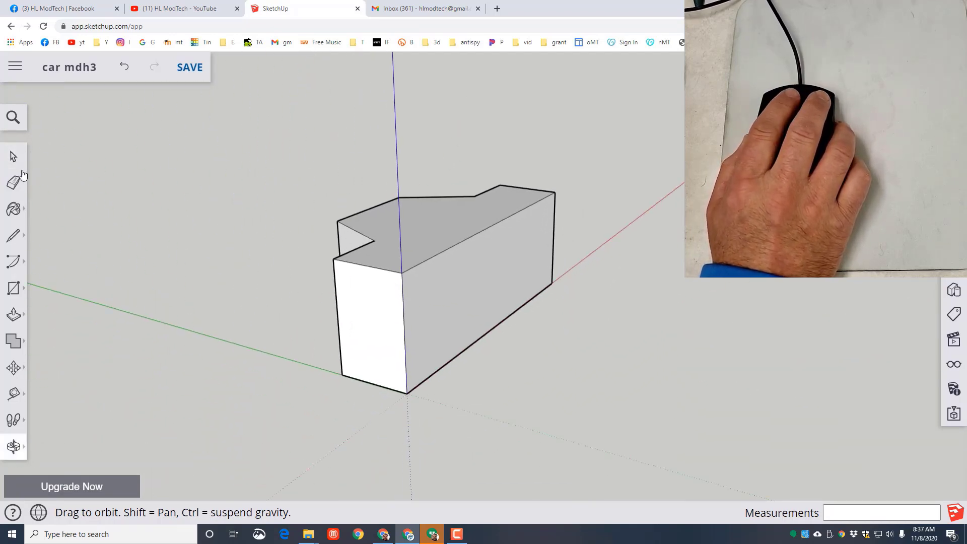
click(14, 157)
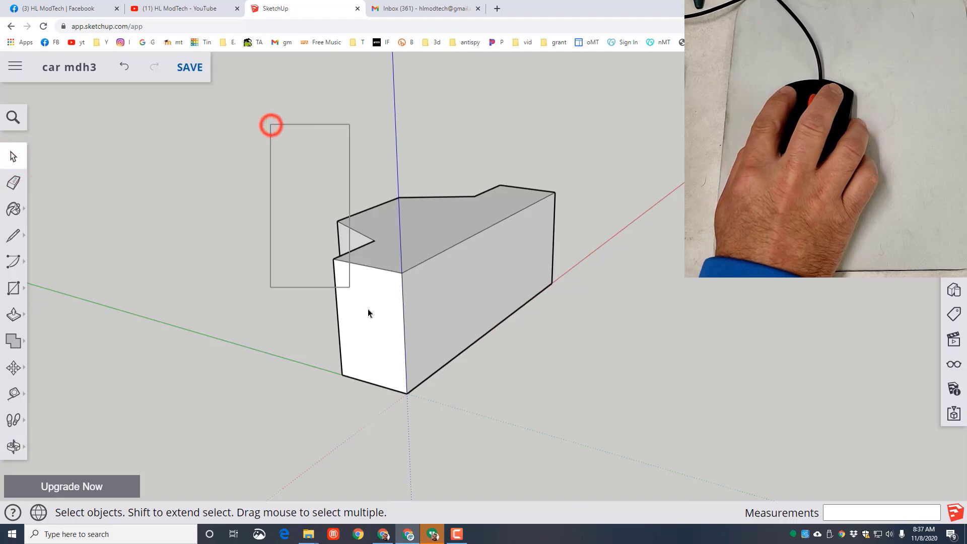
drag(368, 309, 607, 471)
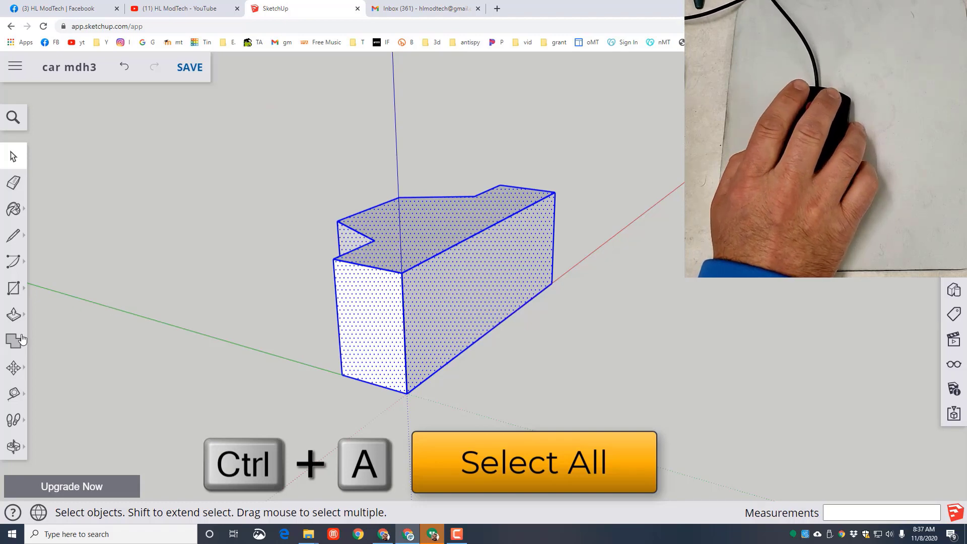
click(13, 370)
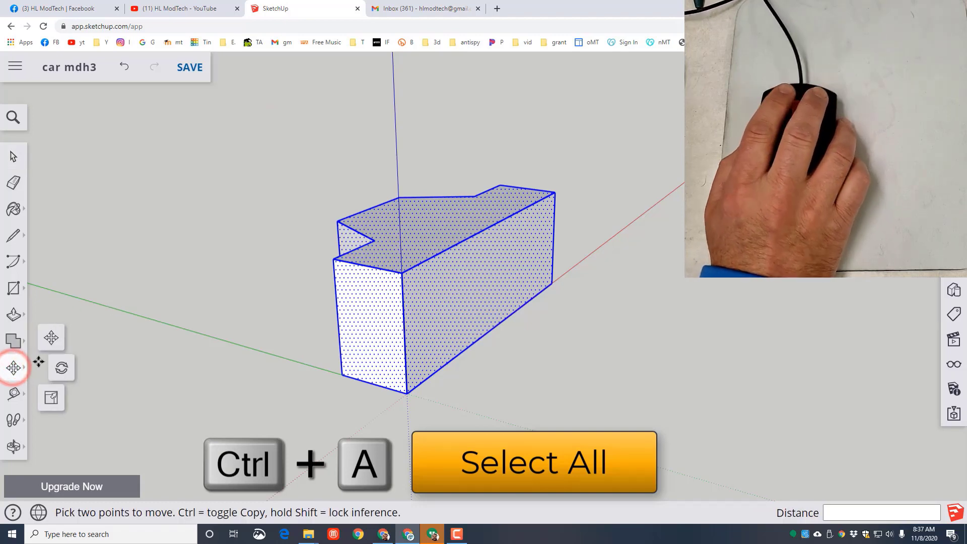
click(68, 374)
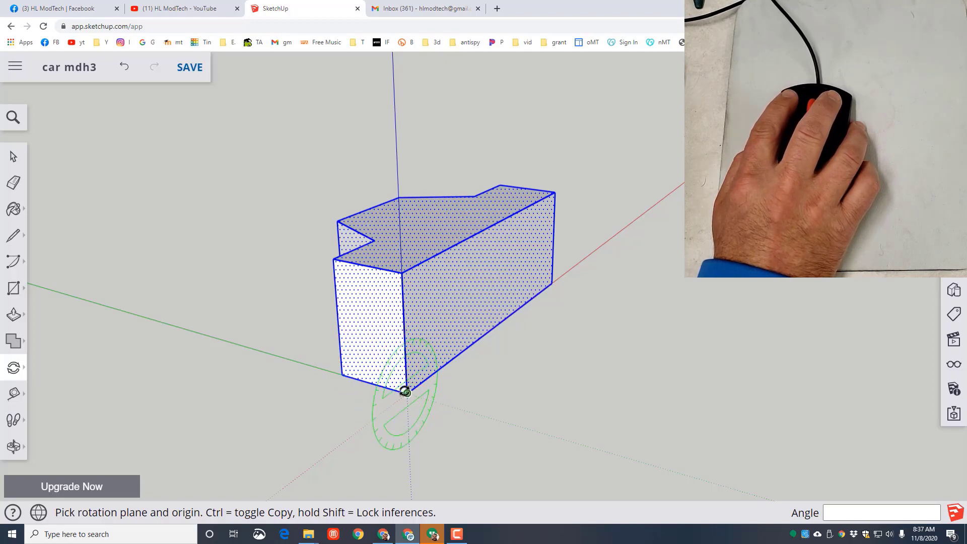
click(406, 393)
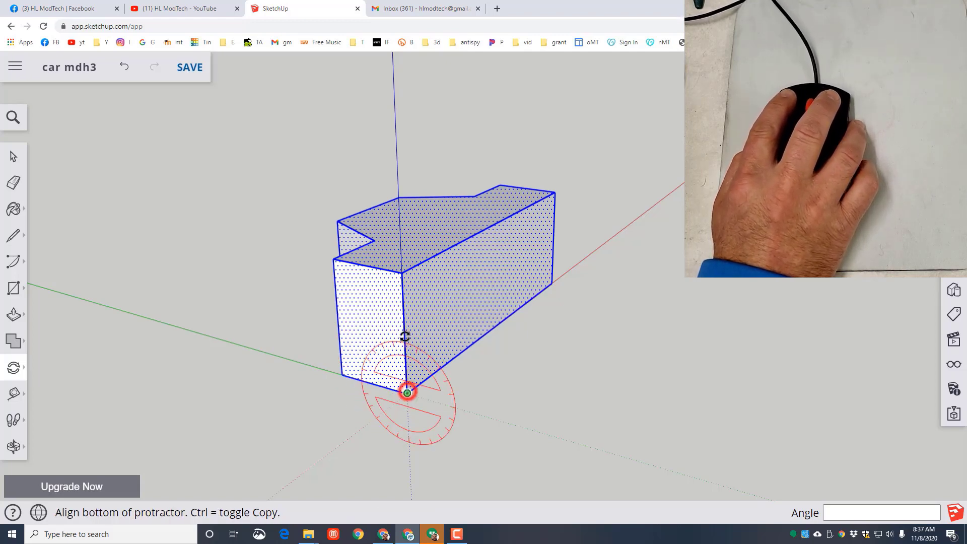
click(403, 273)
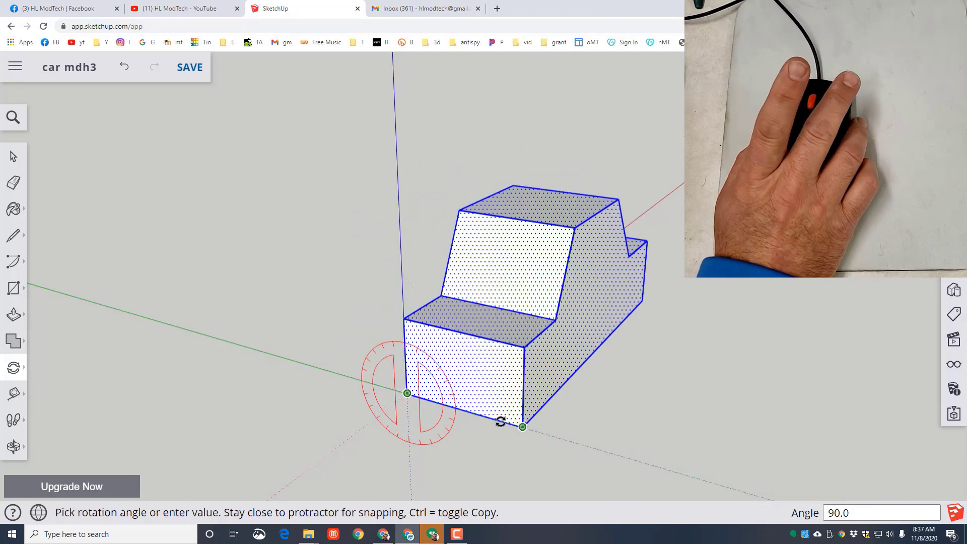
click(502, 420)
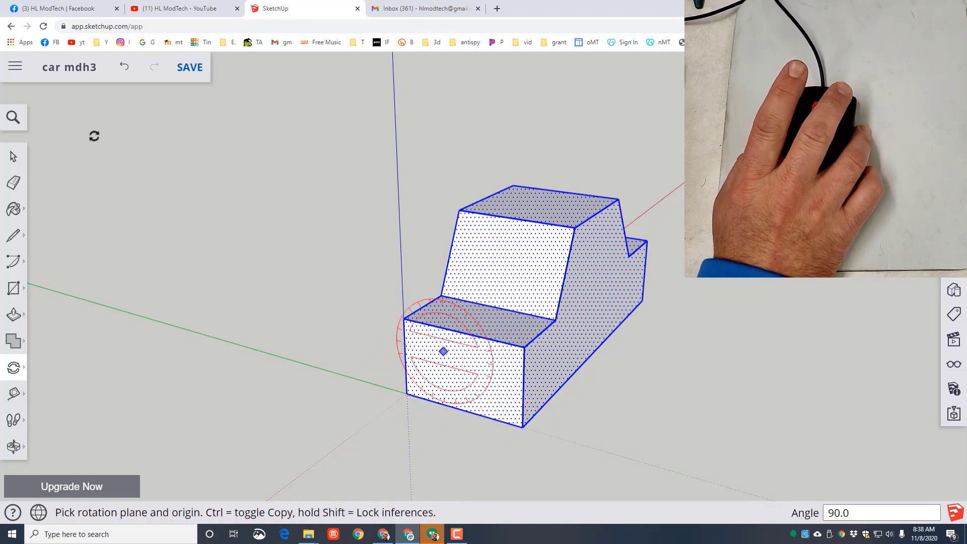
- Move the whole car body about 28 mm so the midpoint of its front bottom edge sits on the origin, and deselect it
click(13, 156)
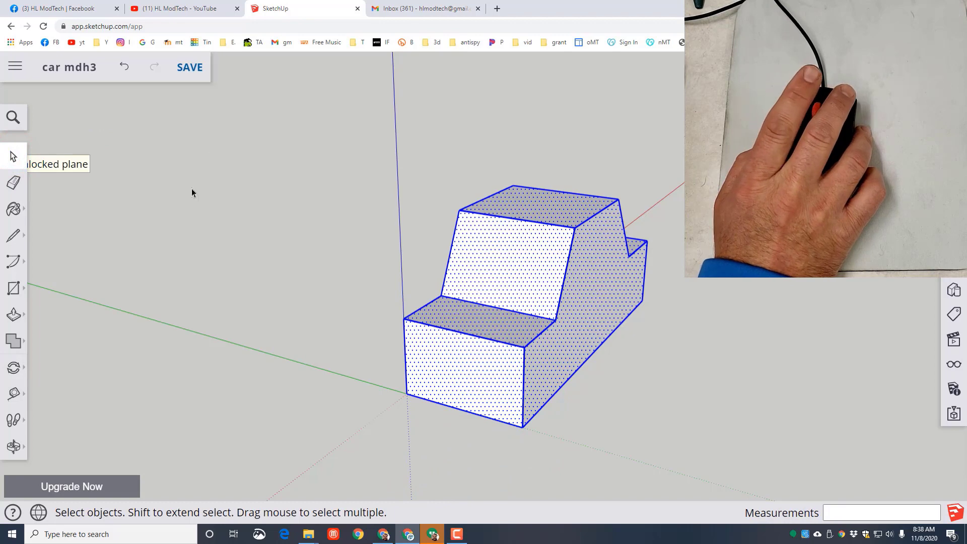
drag(288, 145, 735, 464)
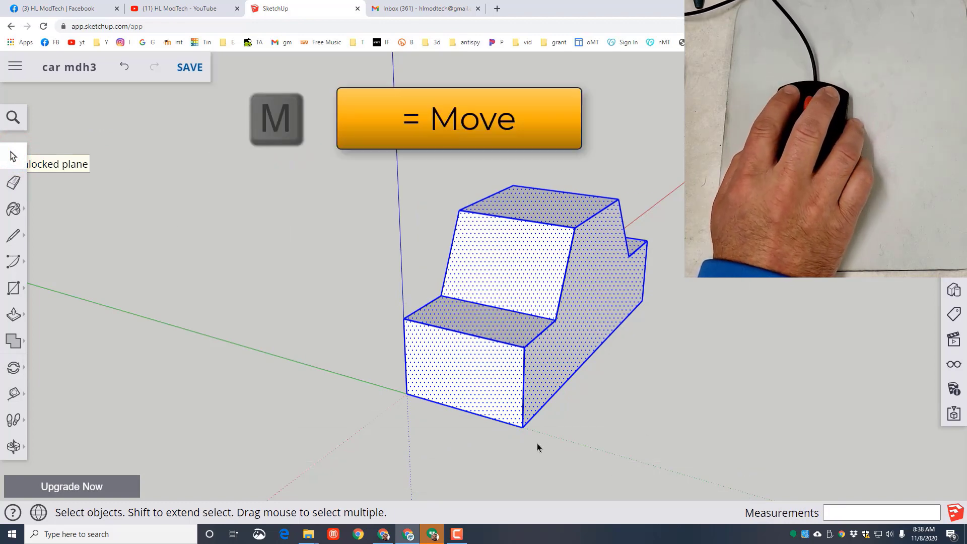
key(m)
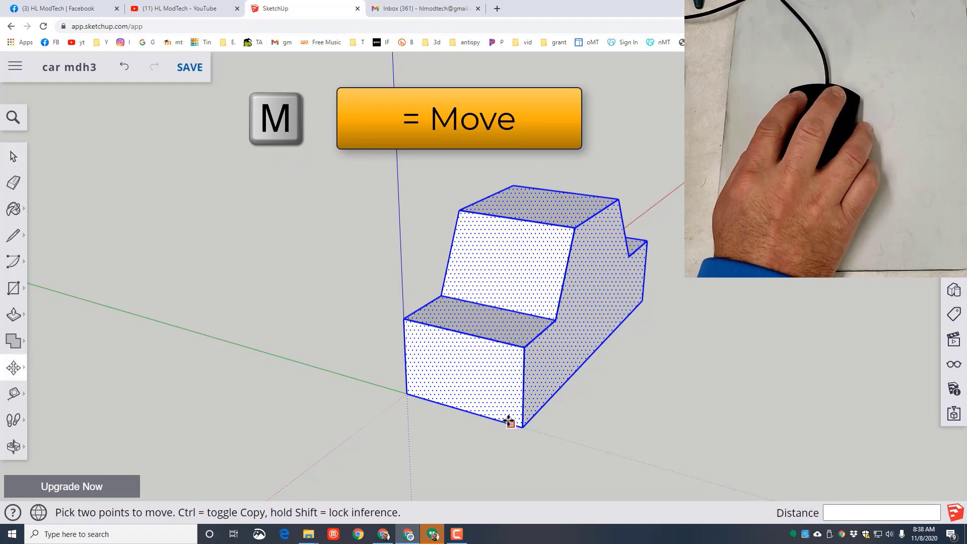
click(461, 407)
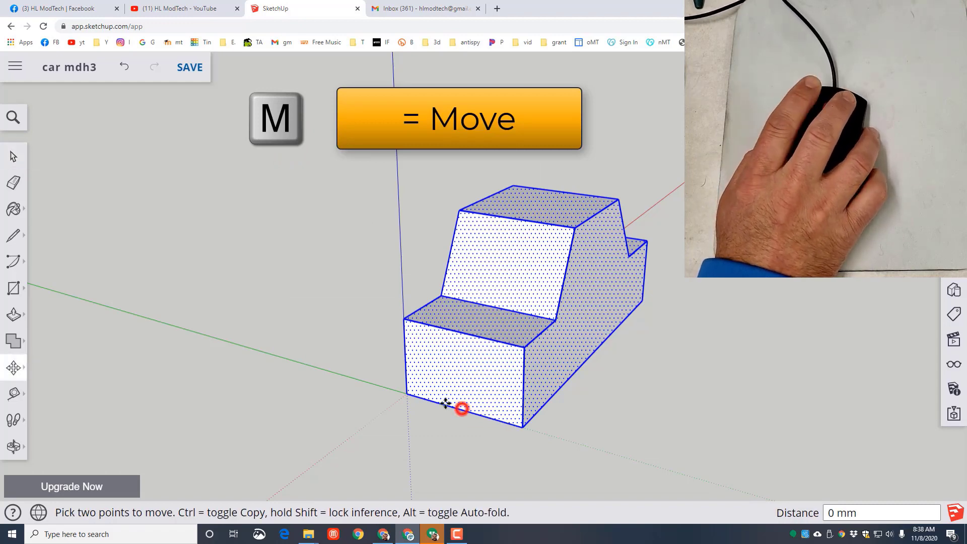
click(411, 395)
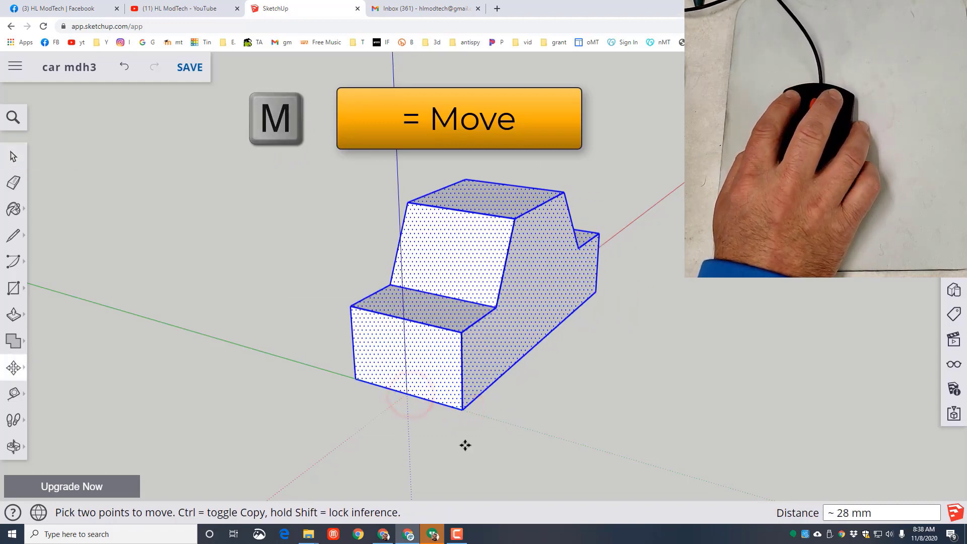
click(14, 157)
click(673, 402)
click(721, 382)
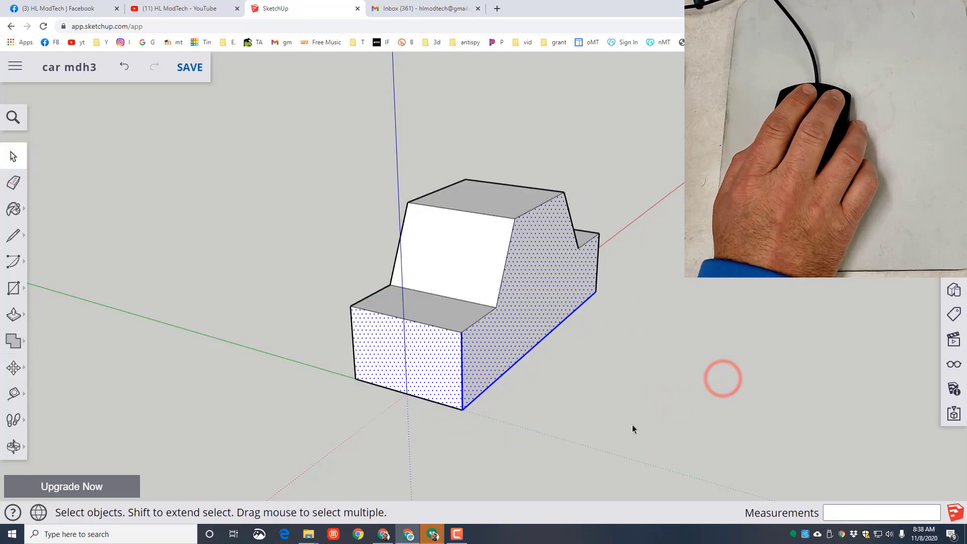
- Draw a line about 91 mm long across the car's side face, joining the lower corners of the front and rear windows
key(o)
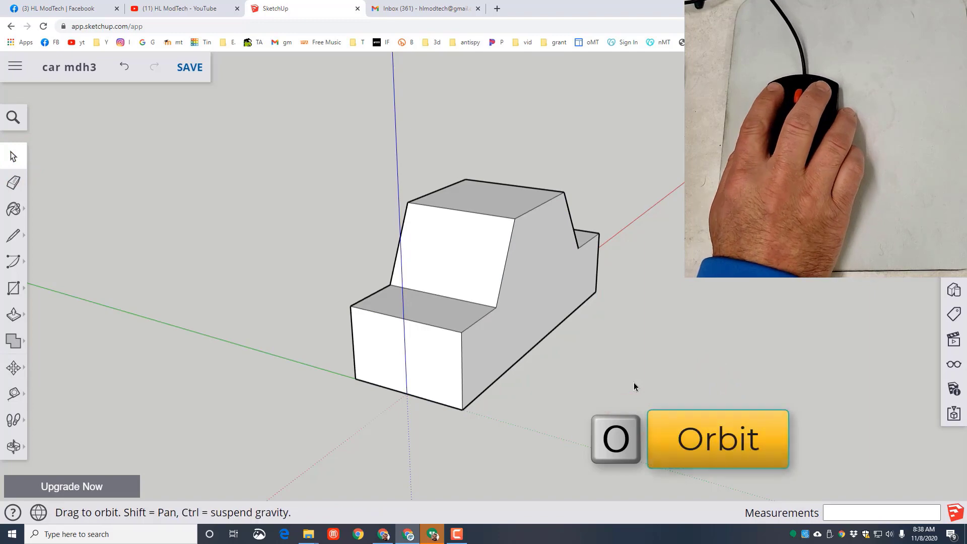
drag(679, 383, 637, 373)
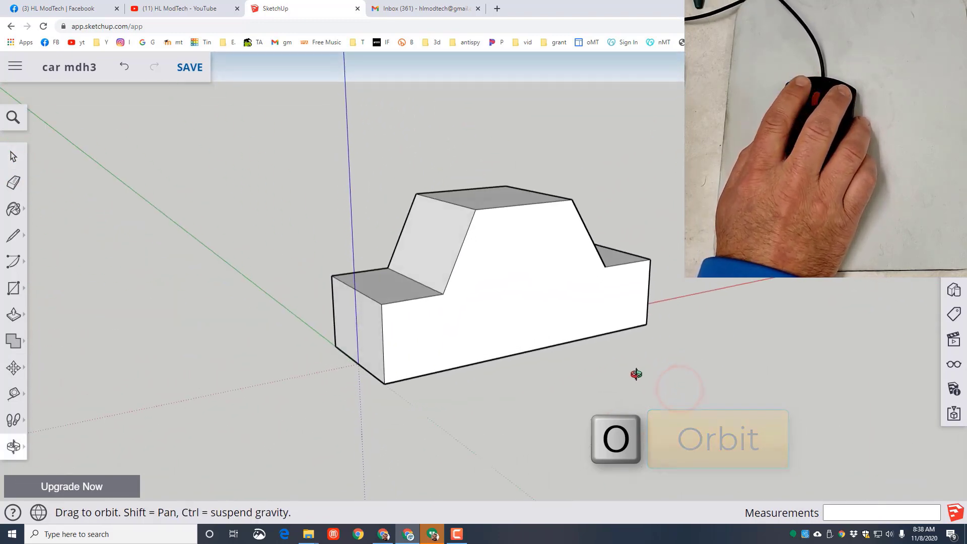
click(16, 158)
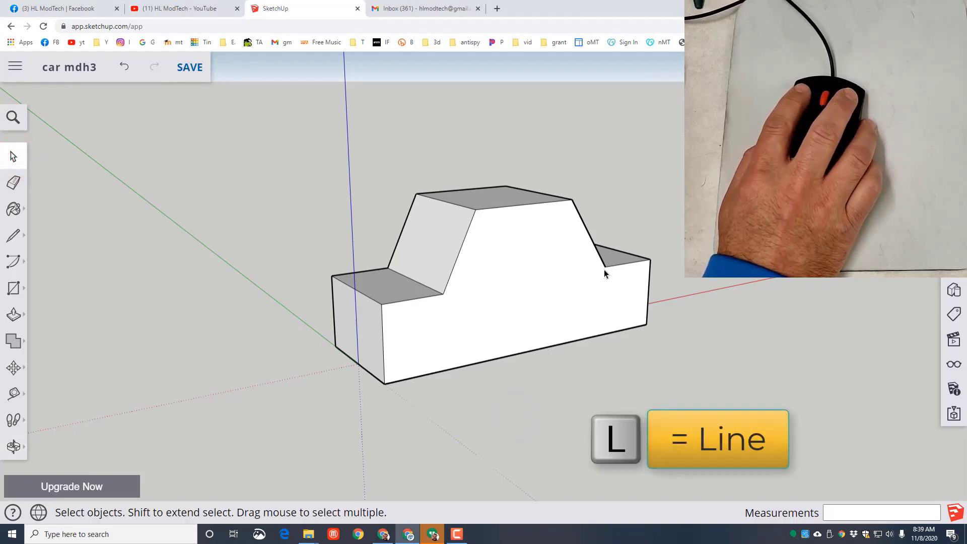
click(23, 239)
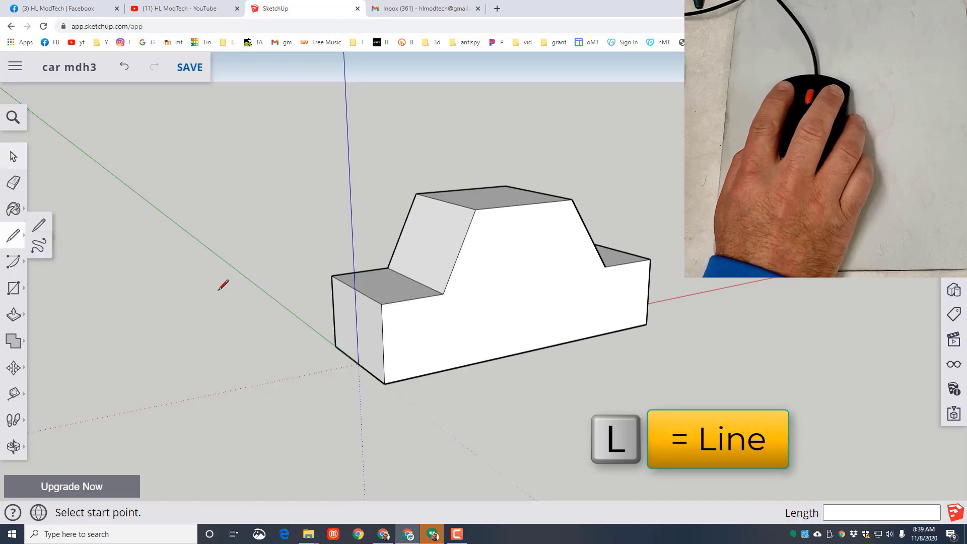
click(444, 294)
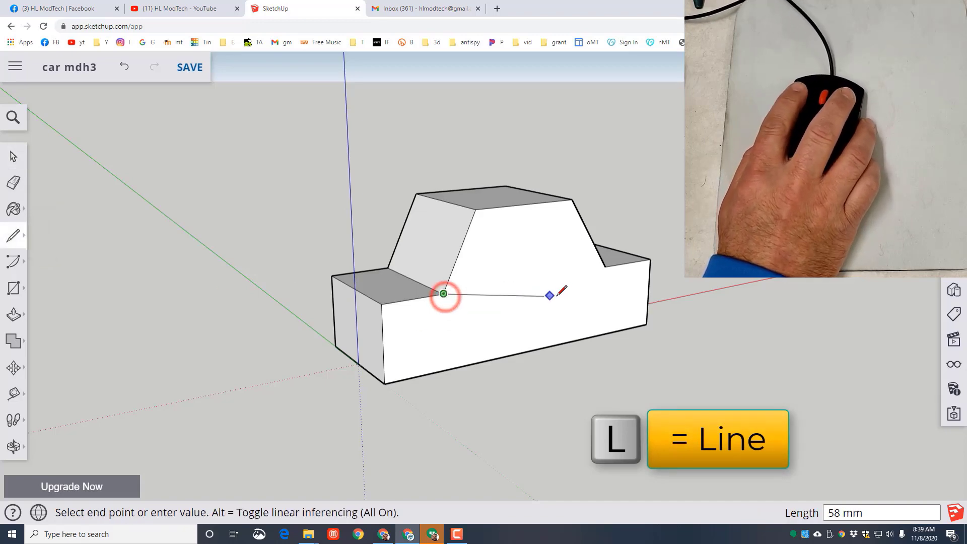
click(603, 268)
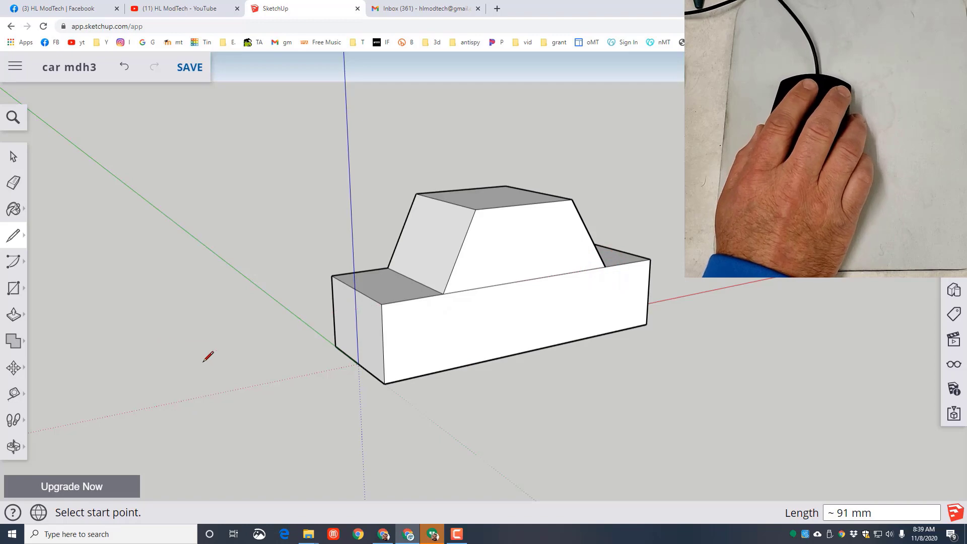
- Draw a line about 91 mm long across the car's opposite side face, joining the lower corners of the front and rear windows
key(o)
drag(197, 344, 137, 344)
click(20, 238)
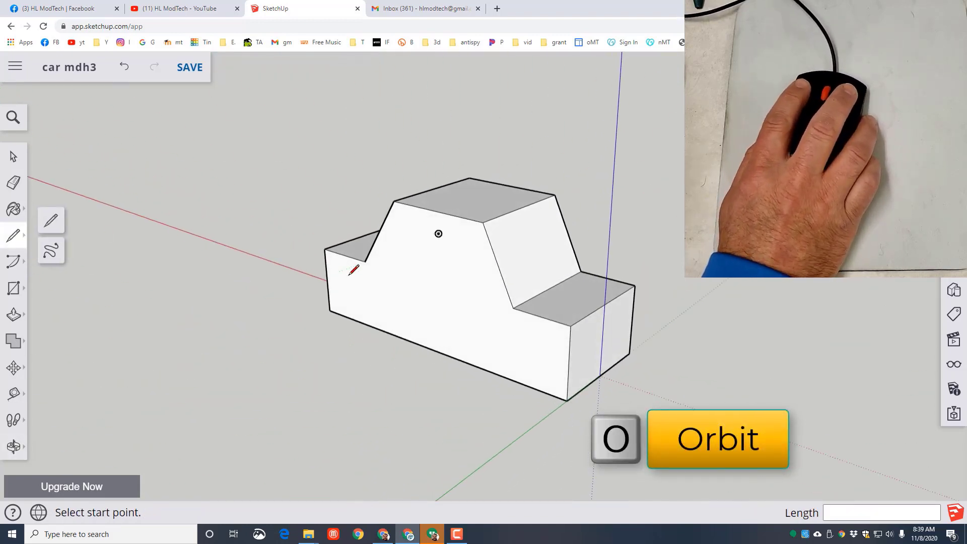
click(366, 261)
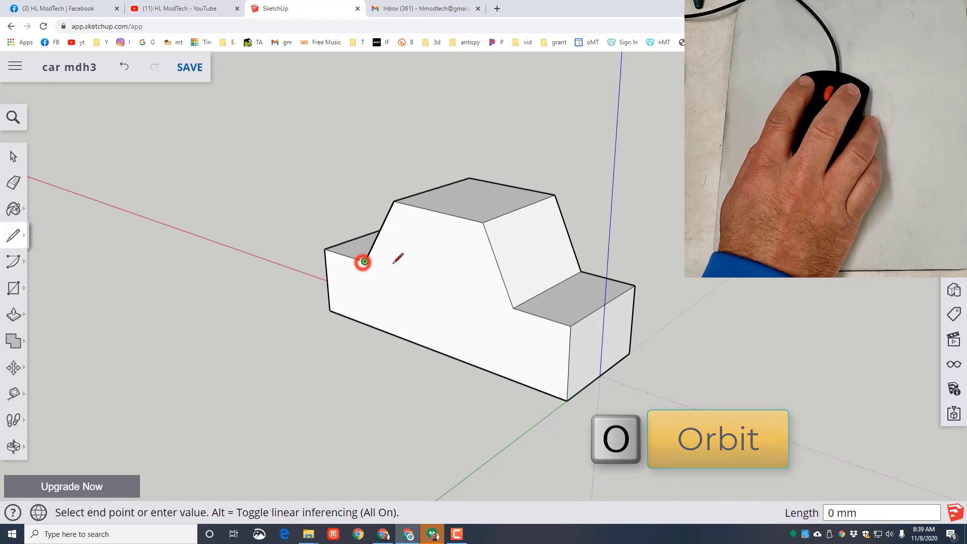
click(513, 308)
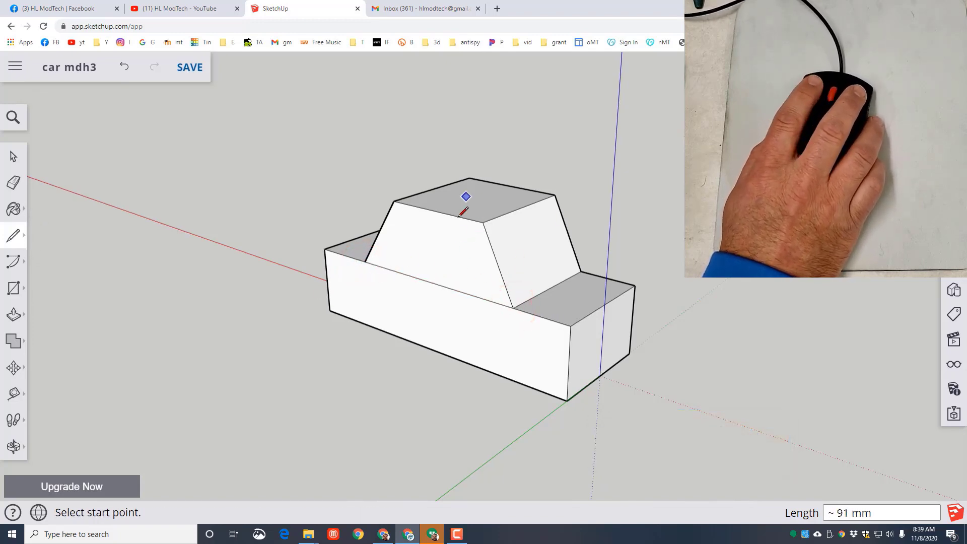
- Scale the cabin's roof face uniformly about its center to about 0.74, and deselect it
click(14, 158)
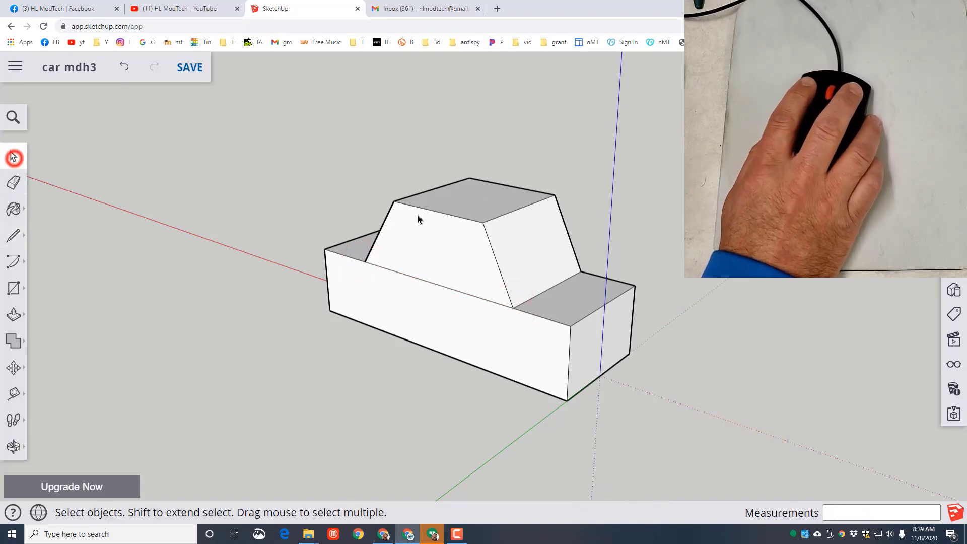
click(474, 205)
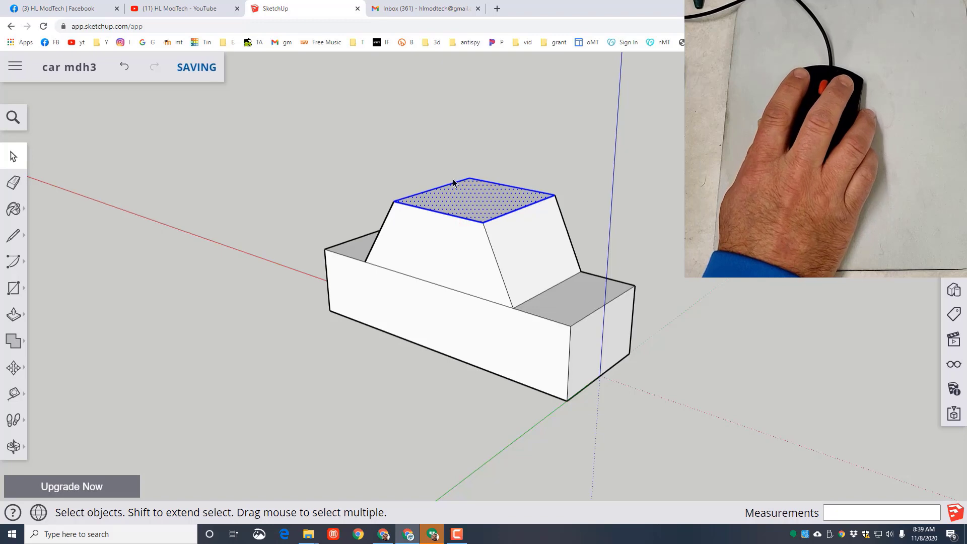
click(14, 376)
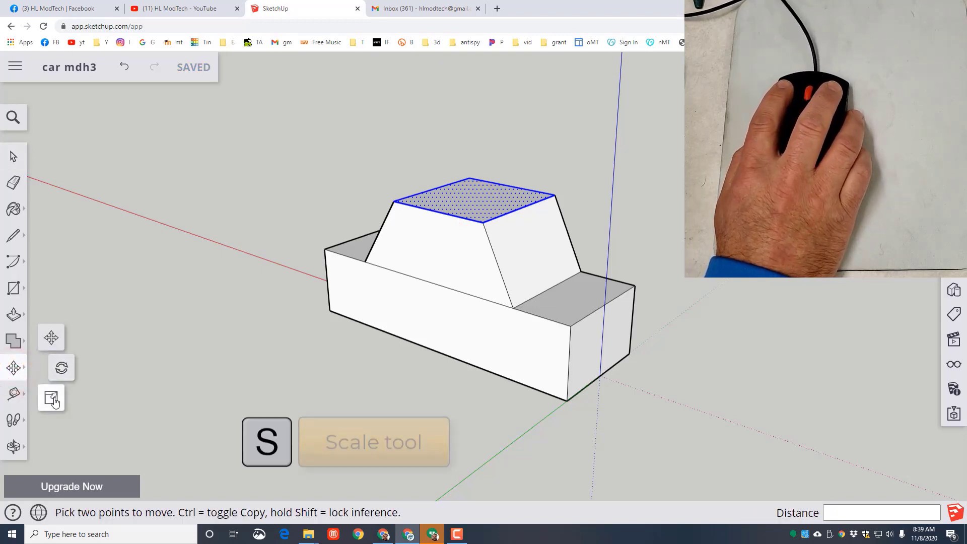
click(53, 398)
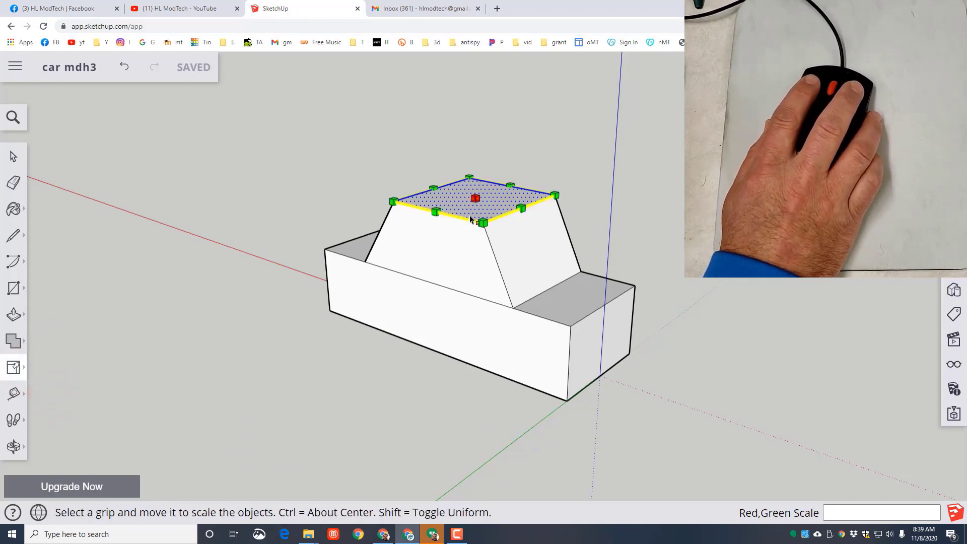
key(ctrl)
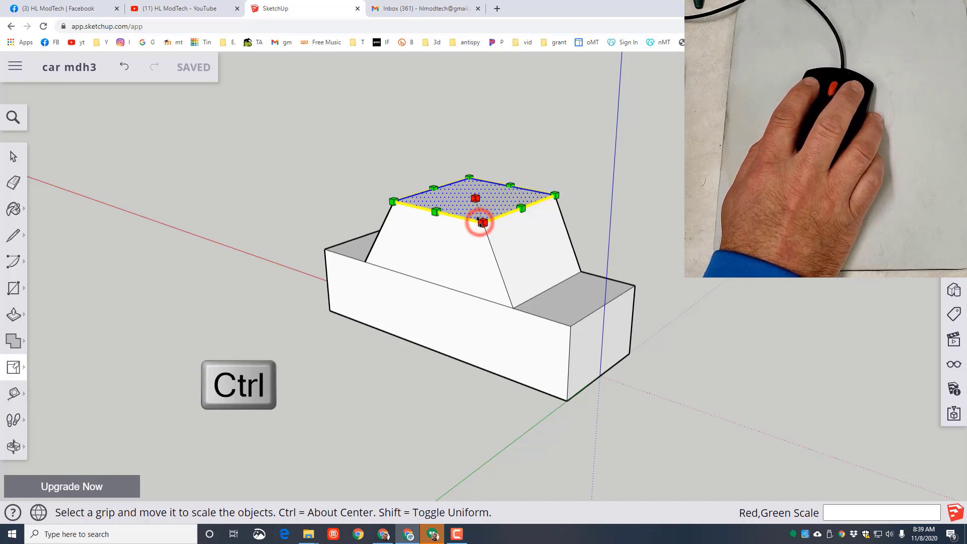
drag(478, 215, 480, 216)
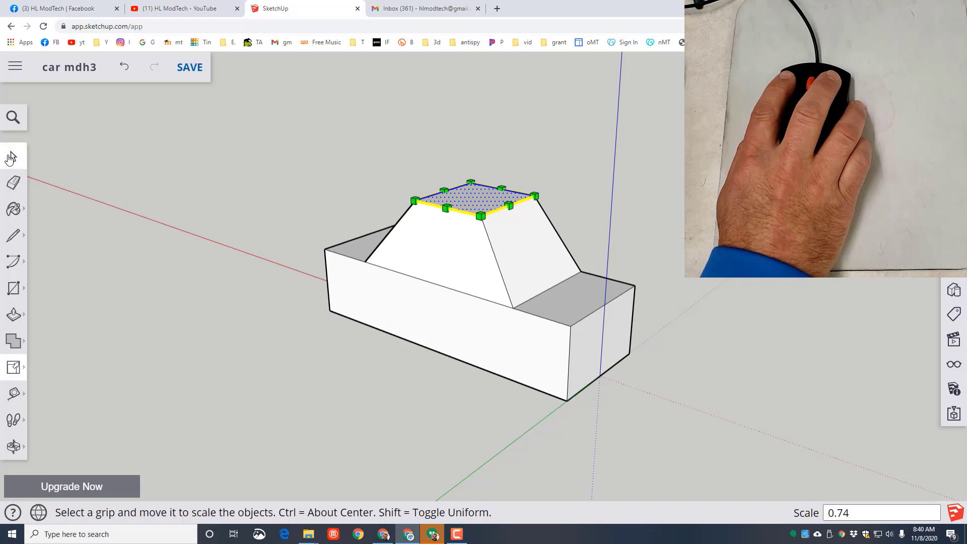
click(10, 159)
click(221, 397)
drag(192, 354, 295, 401)
click(295, 407)
- Draw a line about 36 mm long down one cabin side face, from the midpoint of the roof edge to the lower edge
key(o)
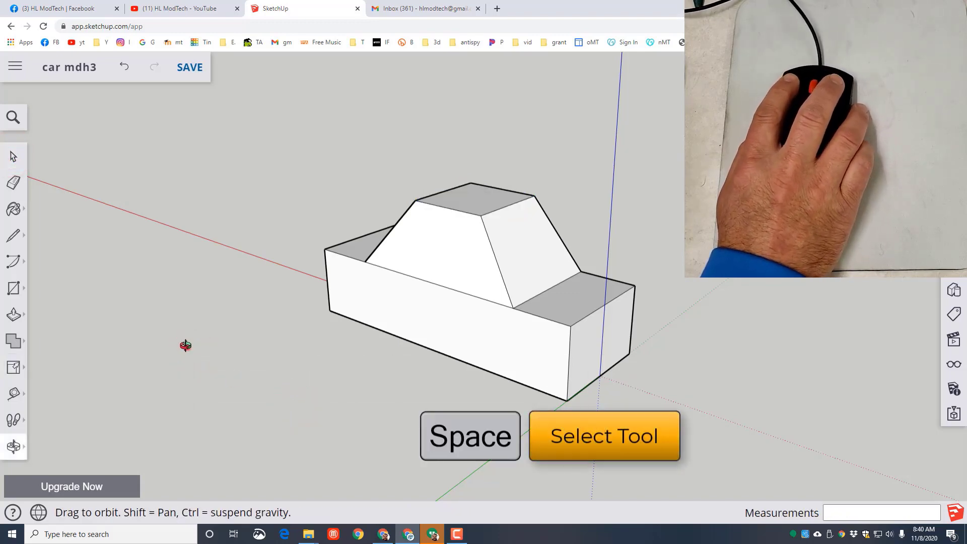
drag(185, 345, 756, 428)
key(l)
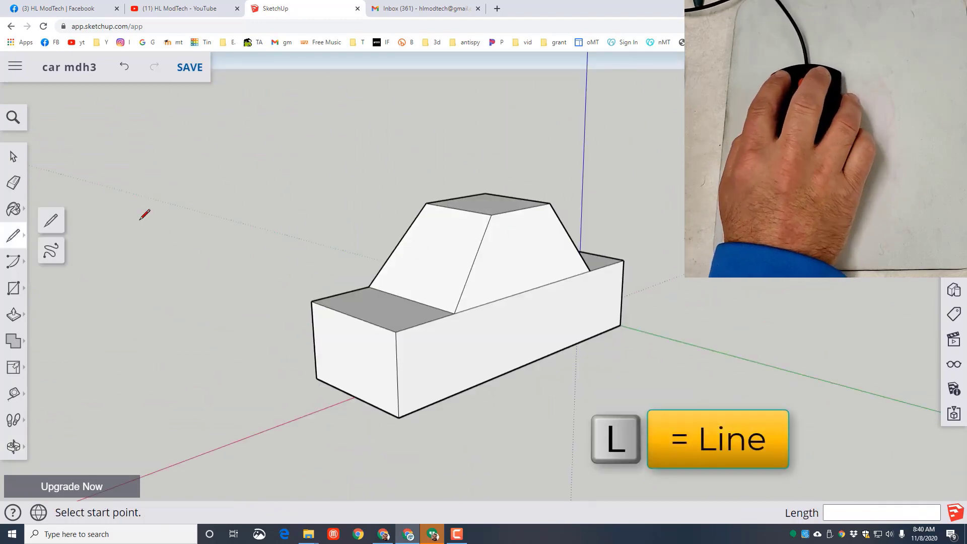
click(54, 223)
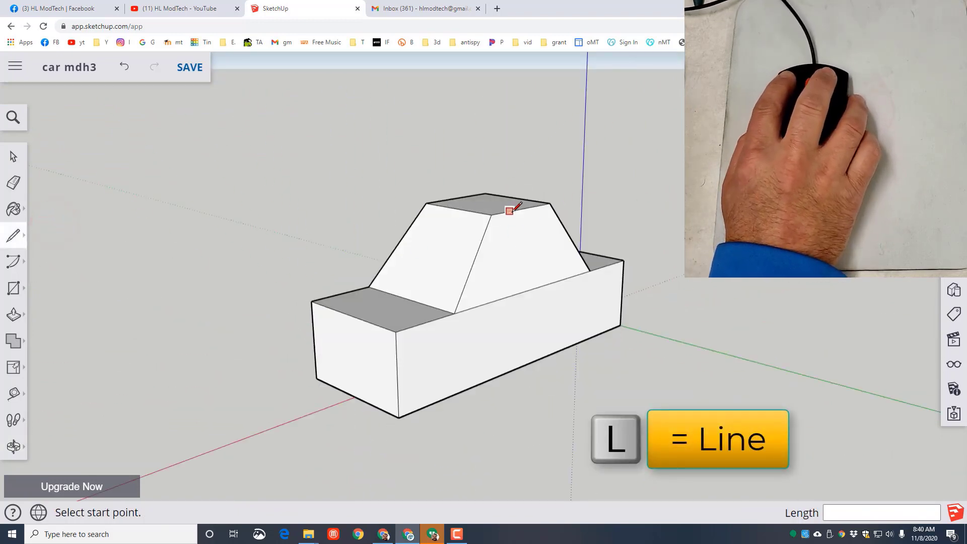
click(522, 208)
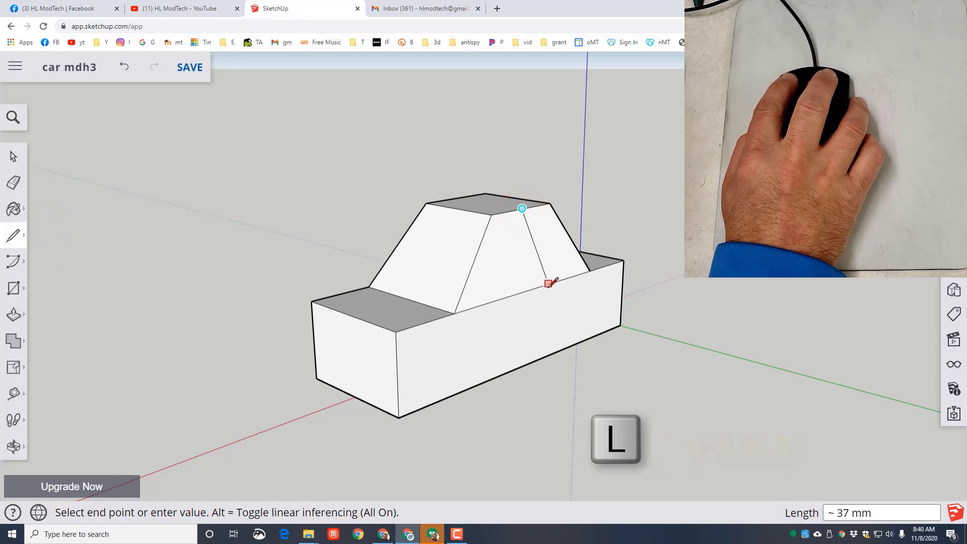
scroll(549, 282, up, 1)
scroll(543, 292, up, 2)
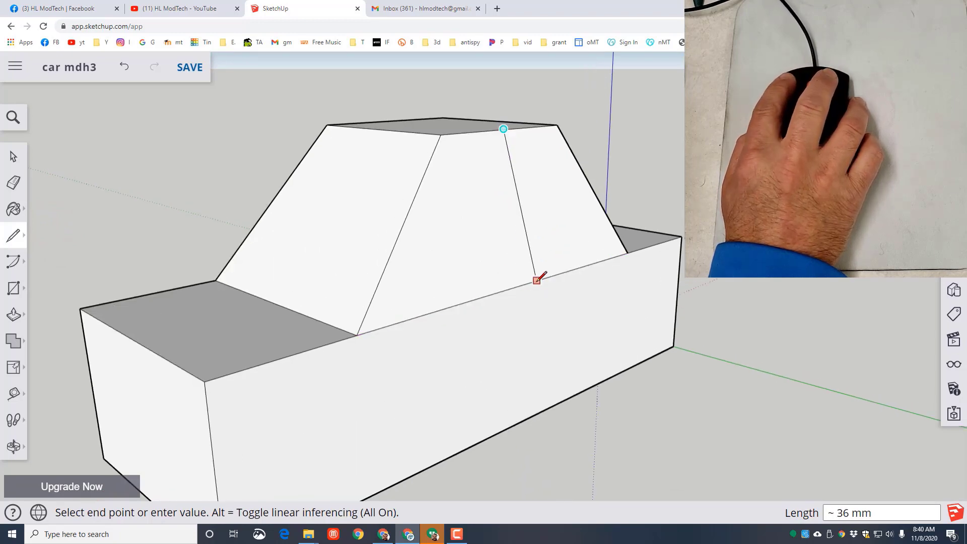
click(537, 279)
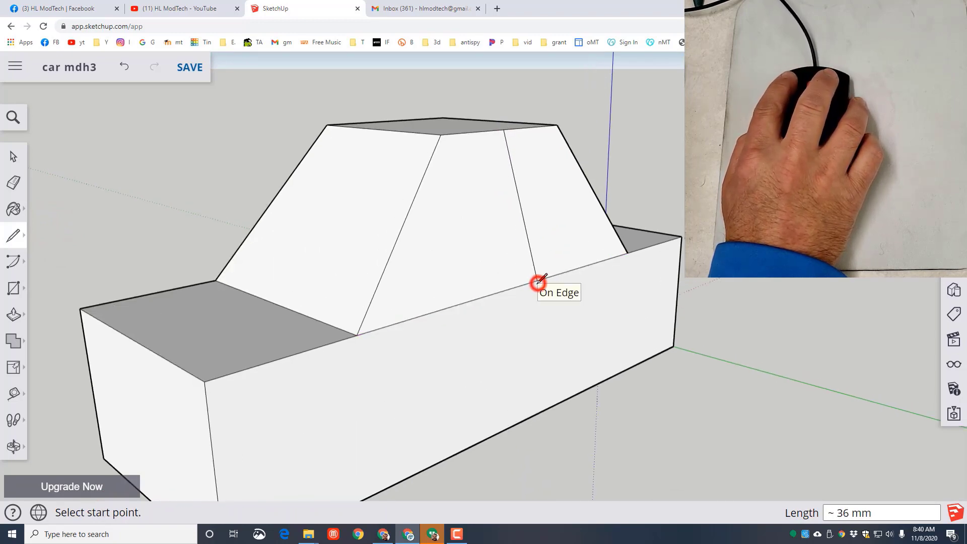
- Divide the opposite cabin side face with a line about 36 mm long from the roof edge's midpoint down to the lower edge
key(o)
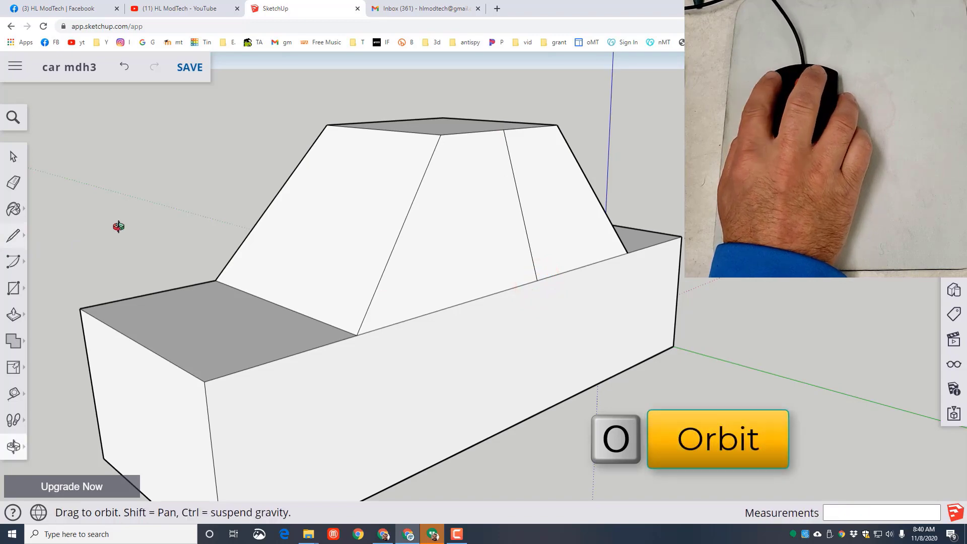
drag(105, 209, 705, 230)
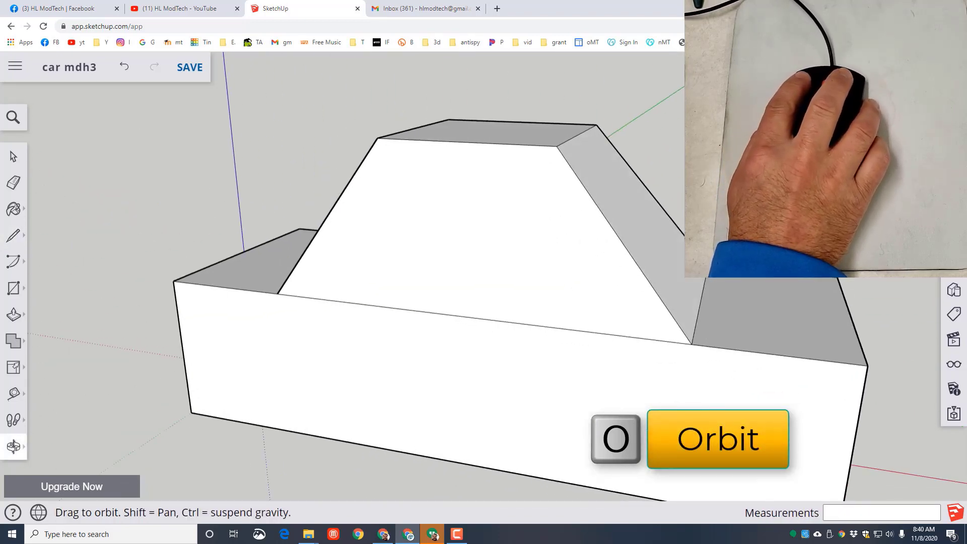
click(13, 234)
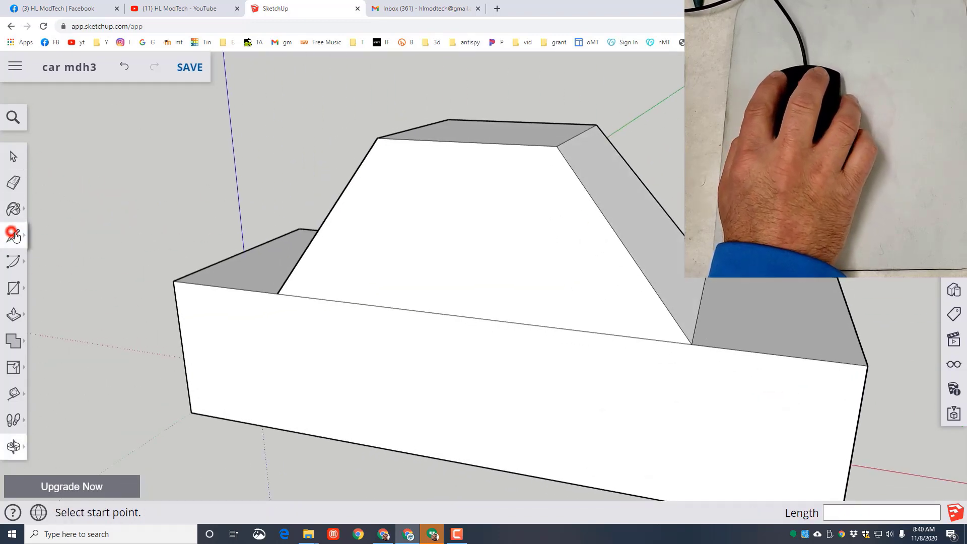
click(464, 142)
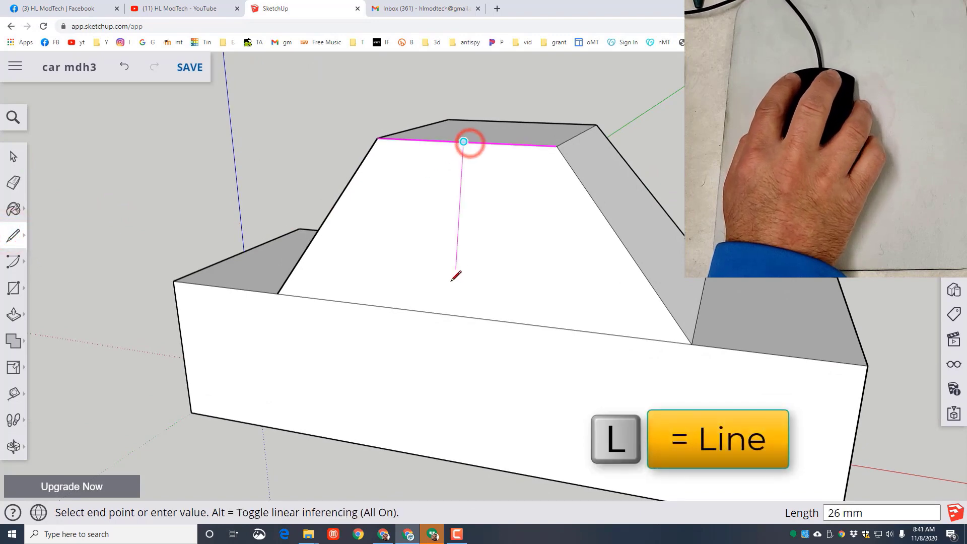
click(453, 315)
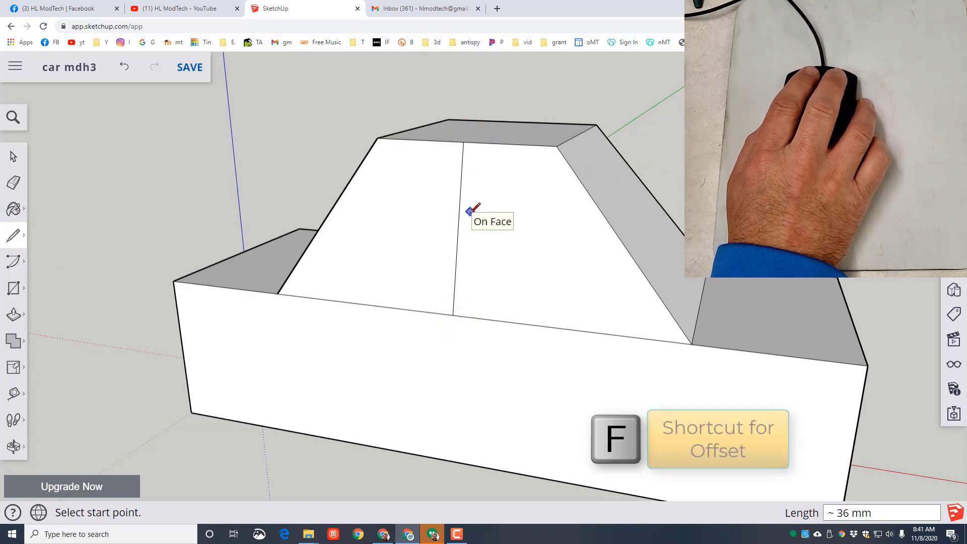
- Offset the outline of the side panel farther from the origin inward by 5 mm to form a window
key(f)
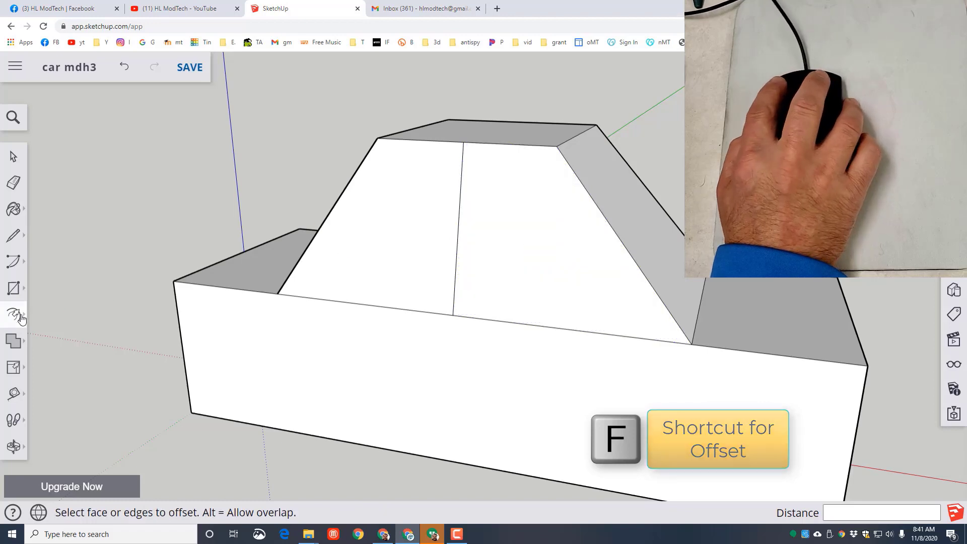
click(521, 236)
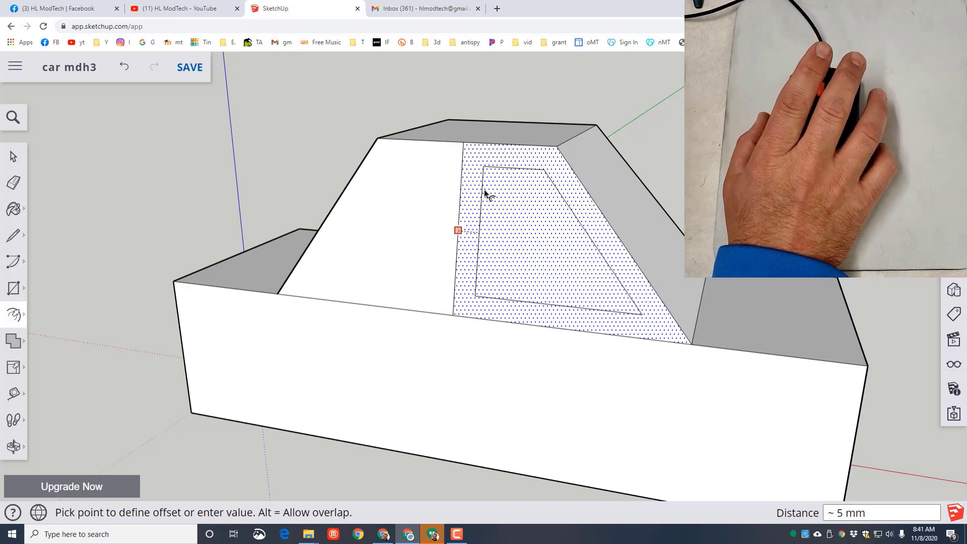
text(5)
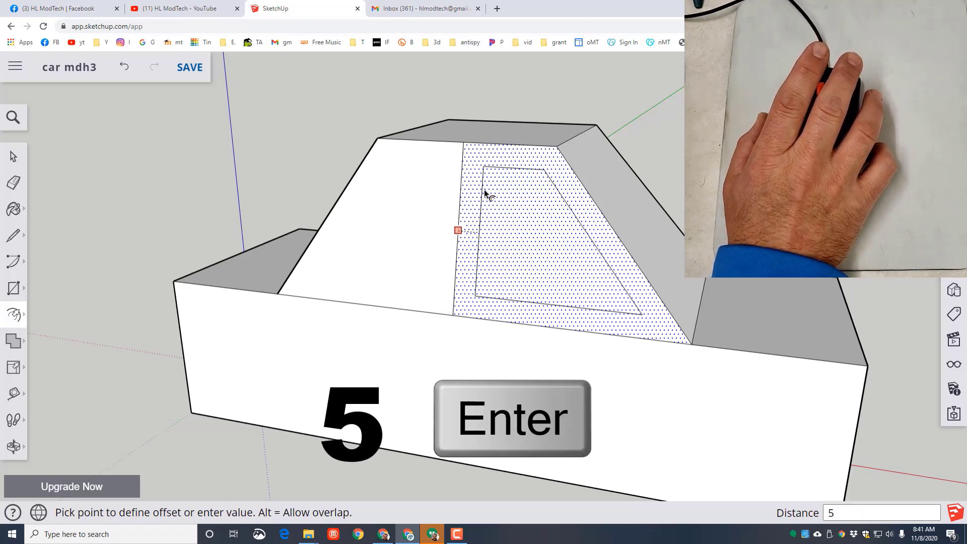
key(Return)
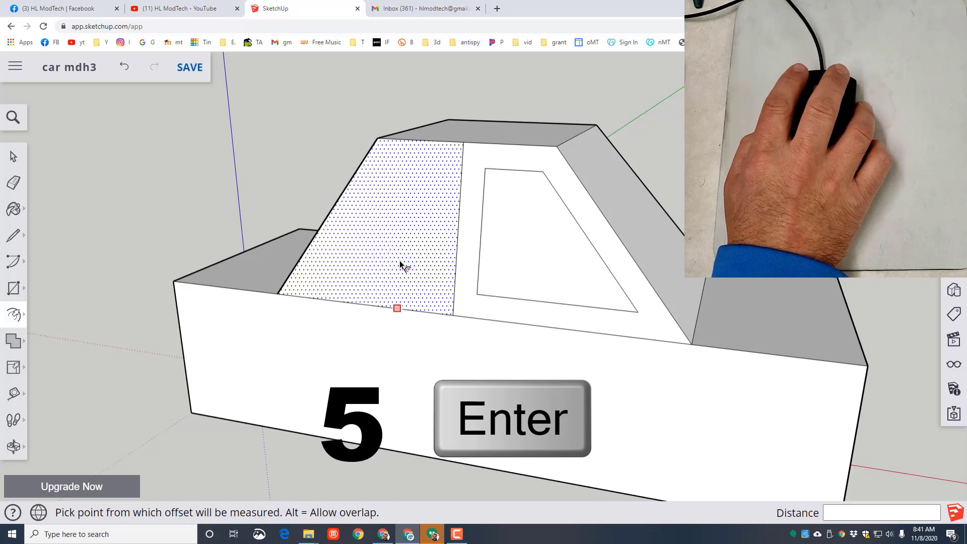
click(402, 233)
click(396, 230)
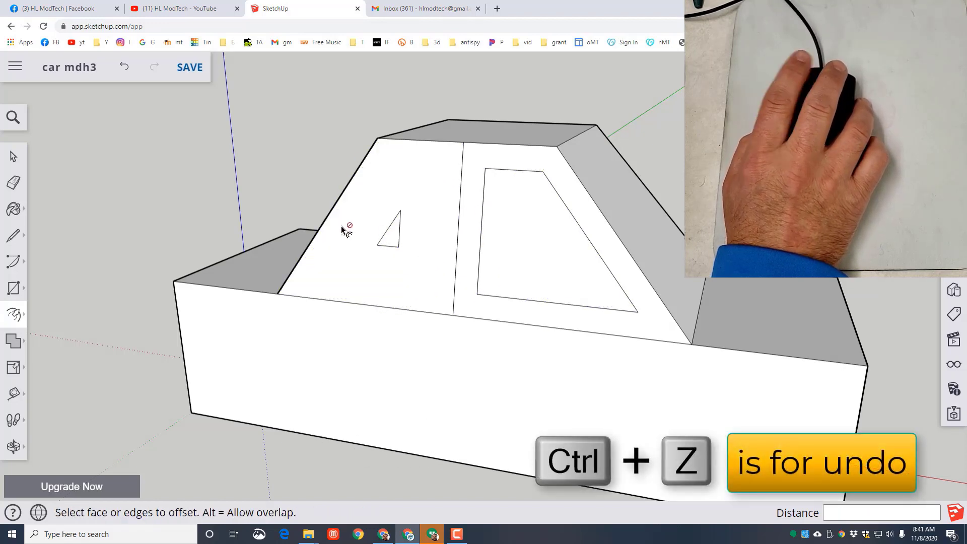
key(ctrl+z)
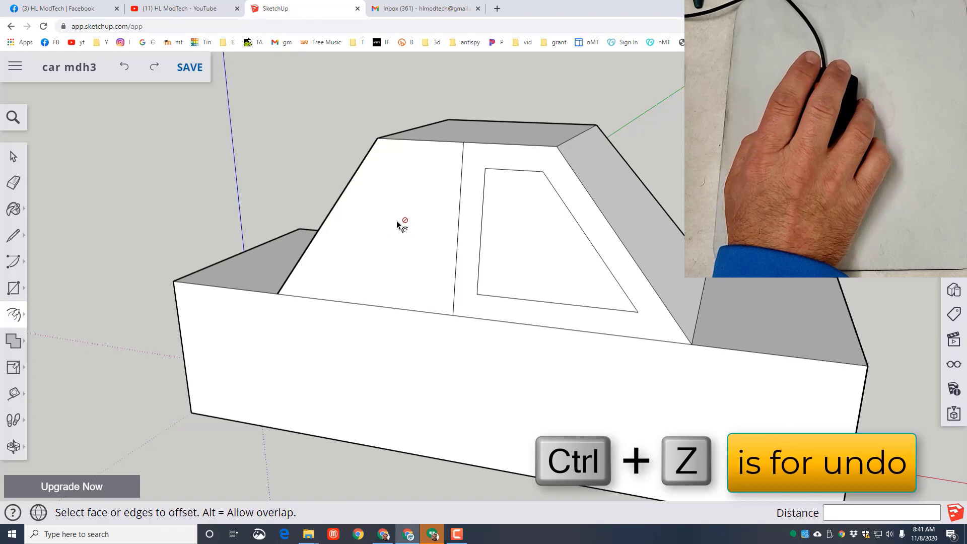
- Offset the outline of the side panel nearer the origin inward by 5 mm to form the second side window
click(394, 224)
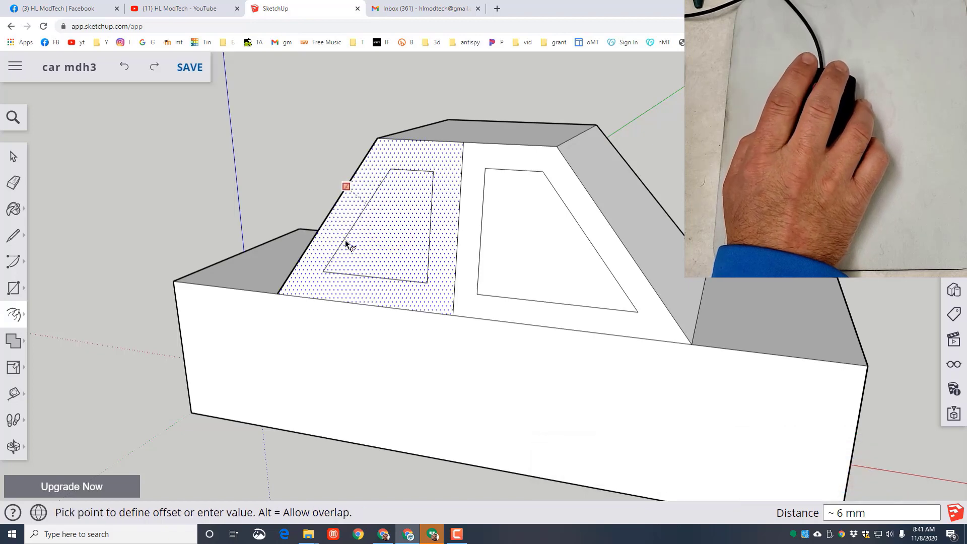
text(5)
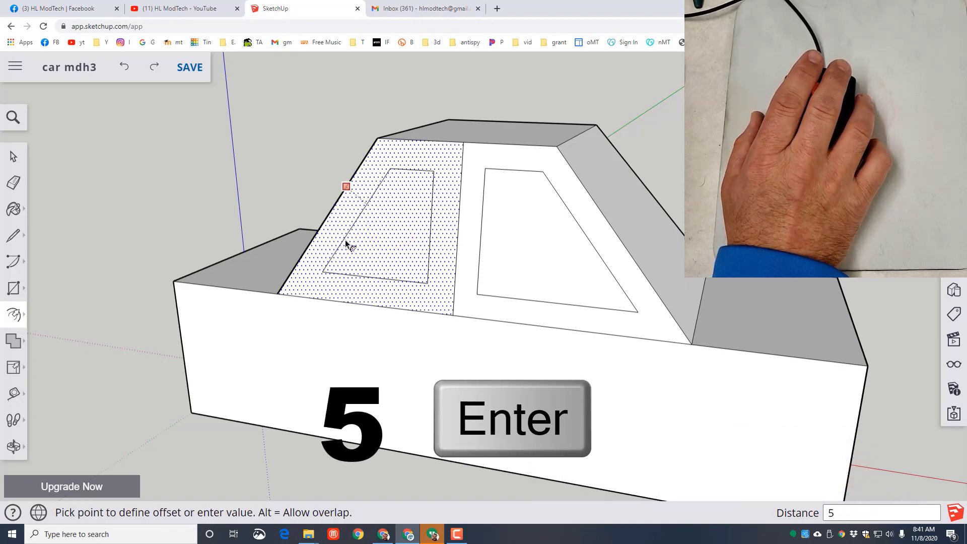
key(Return)
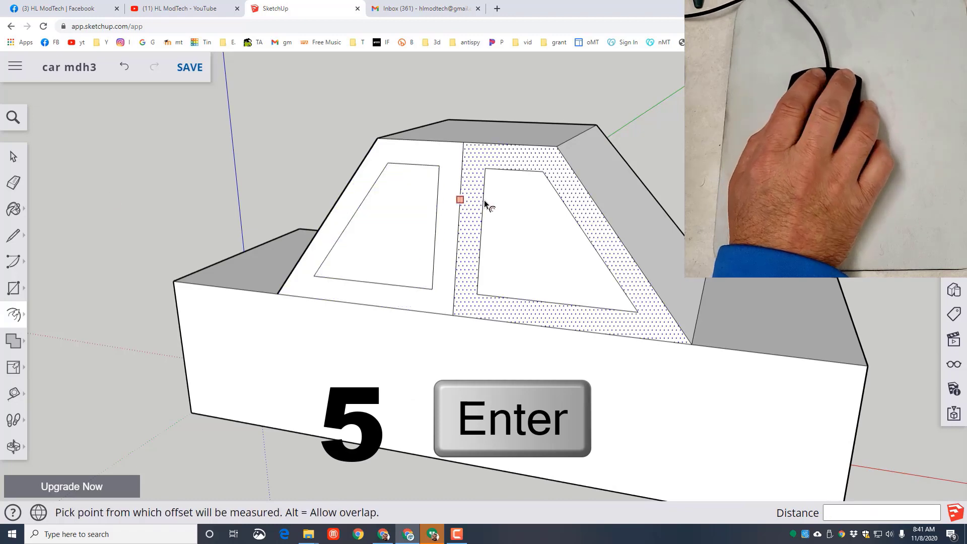
- Offset the outline of the cabin's sloped end face farthest from the origin inward by about 5 mm
key(o)
drag(482, 196, 404, 190)
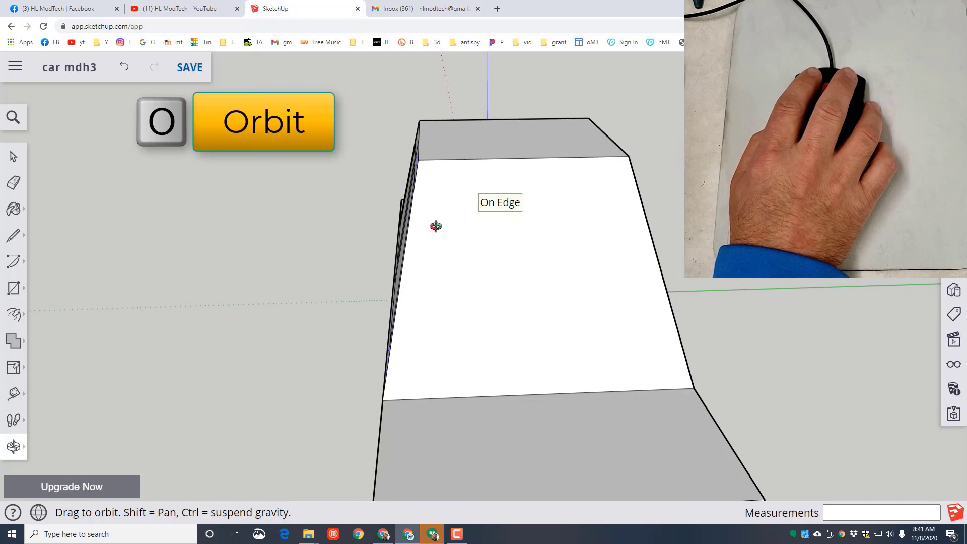
key(f)
click(458, 273)
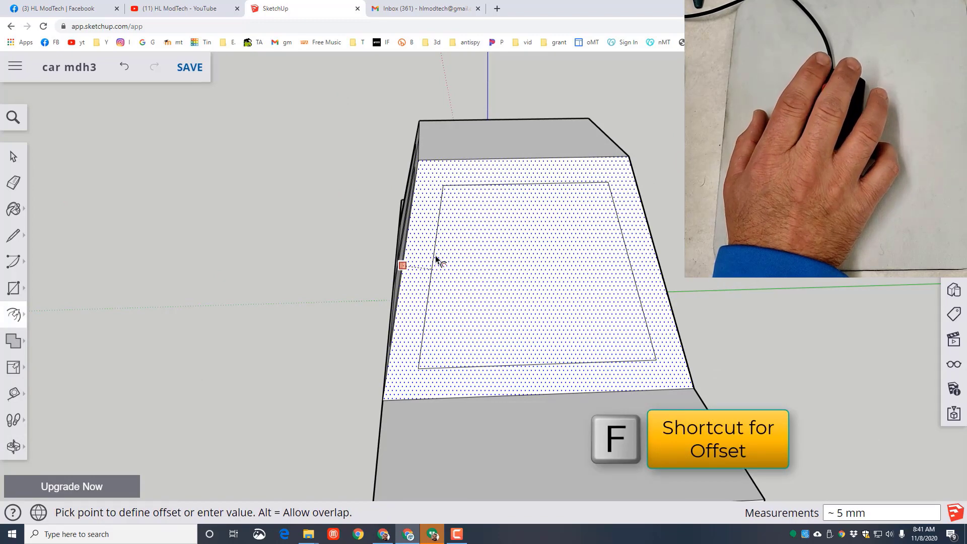
click(436, 258)
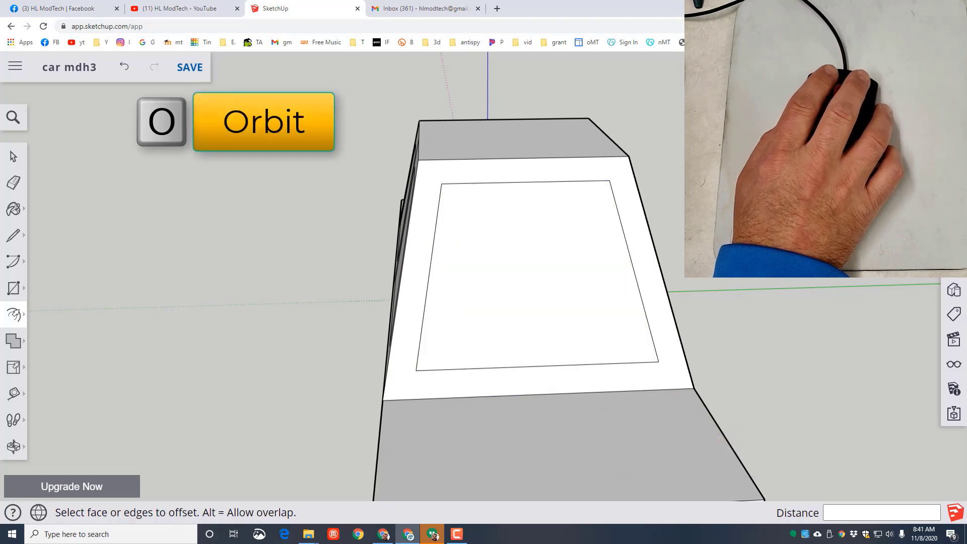
- Offset the outlines of both panels on the remaining cabin side face inward by 5 mm to form two side windows
key(o)
drag(680, 238, 307, 214)
key(f)
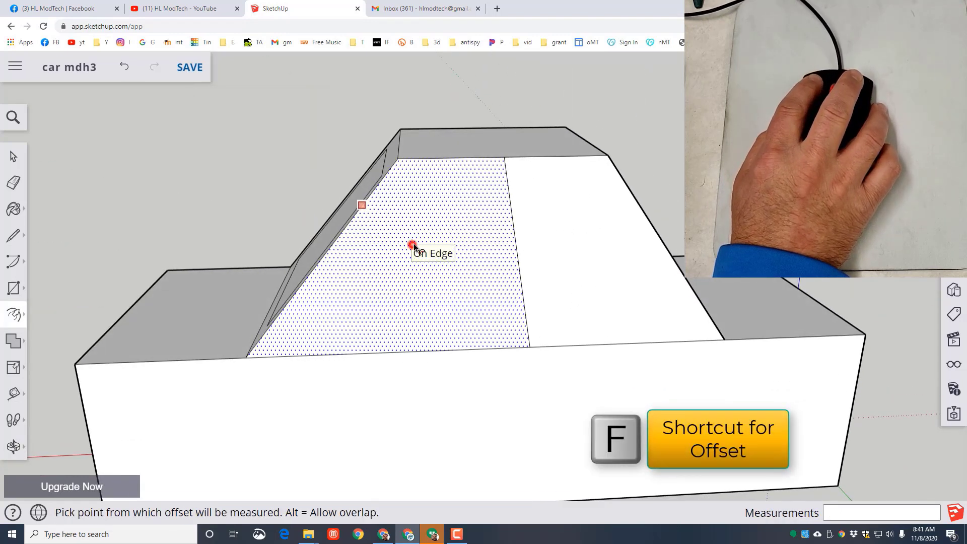
click(413, 245)
text(5)
key(Return)
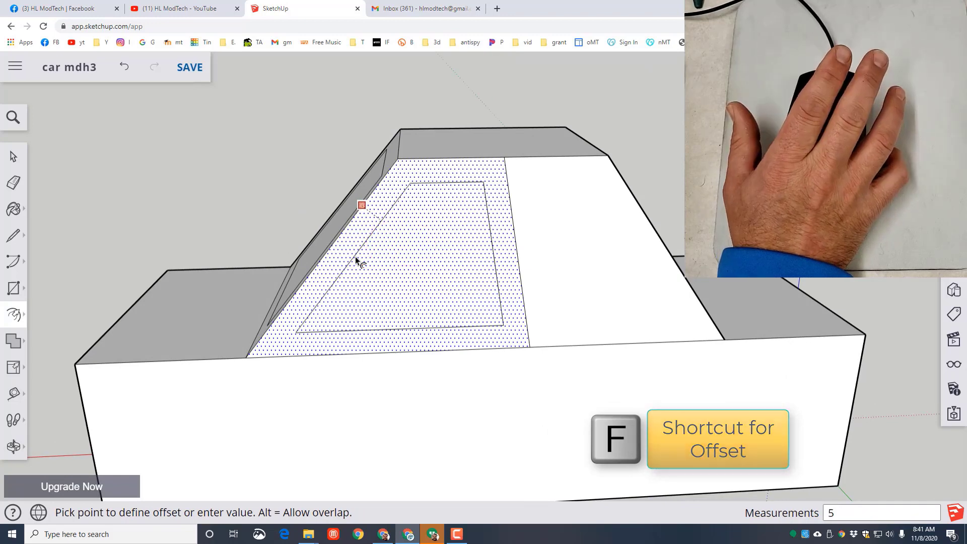
click(566, 230)
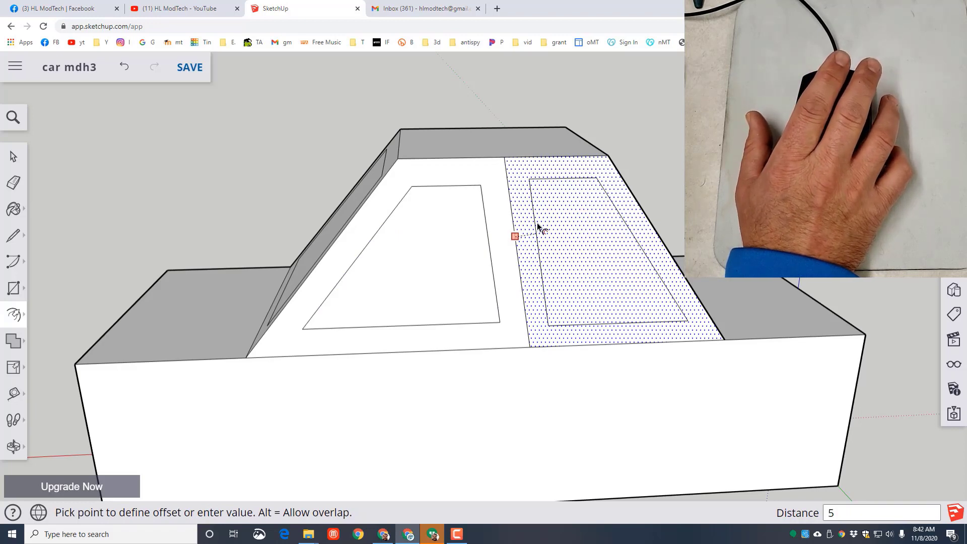
key(Return)
- Offset the outline of the cabin's sloped end face nearest the origin inward by 7 mm to form its window
middle_drag(745, 197, 341, 185)
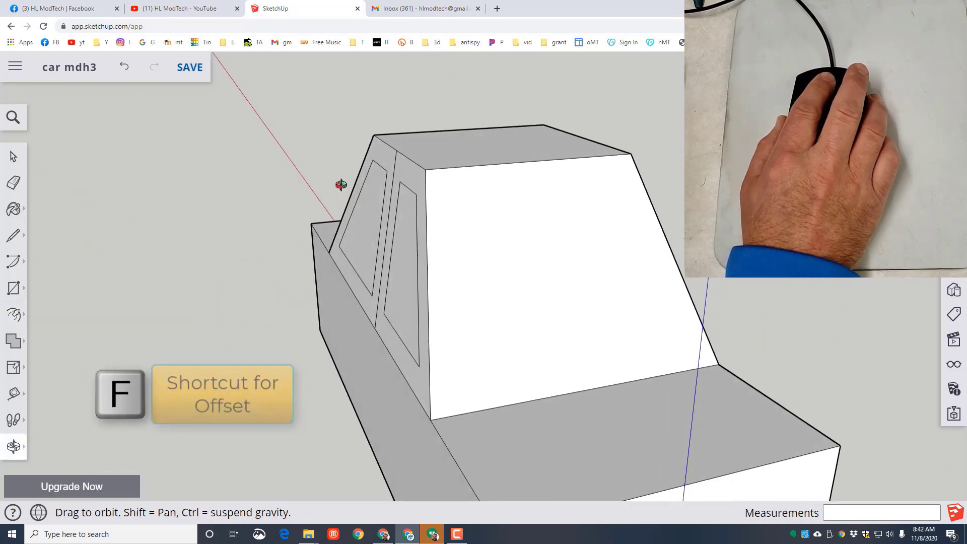
key(f)
click(502, 253)
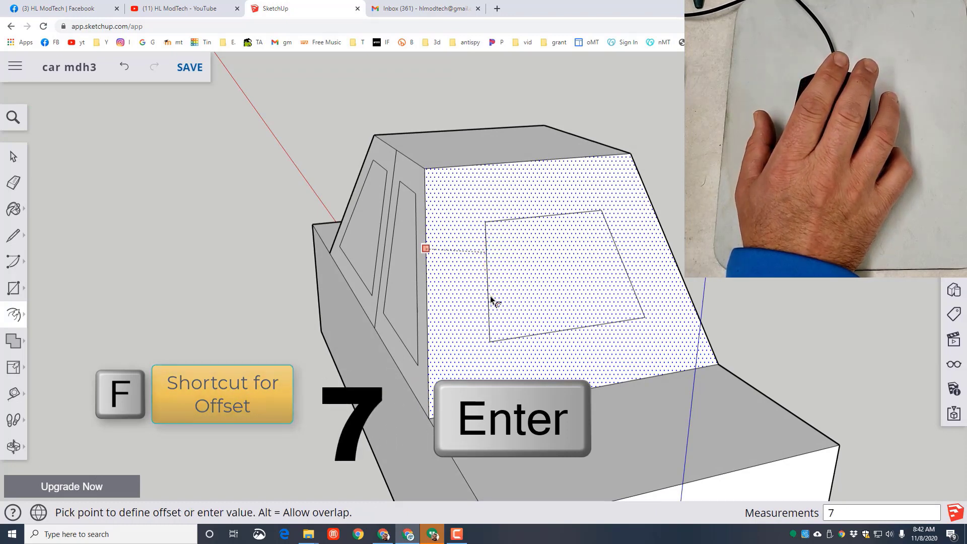
key(Return)
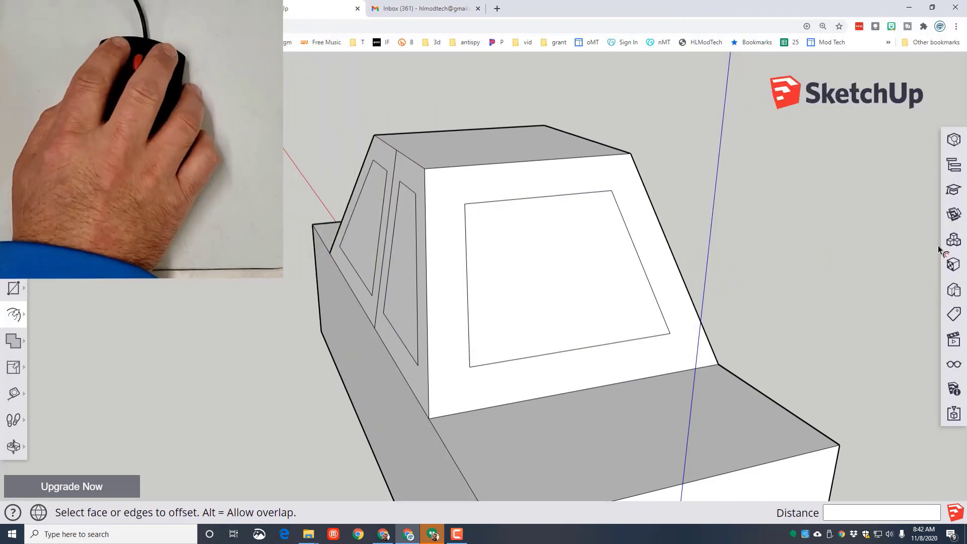
- Paint the window nearest the origin and both windows of the adjoining cabin side with the translucent blue Glass and Mirrors material
click(953, 264)
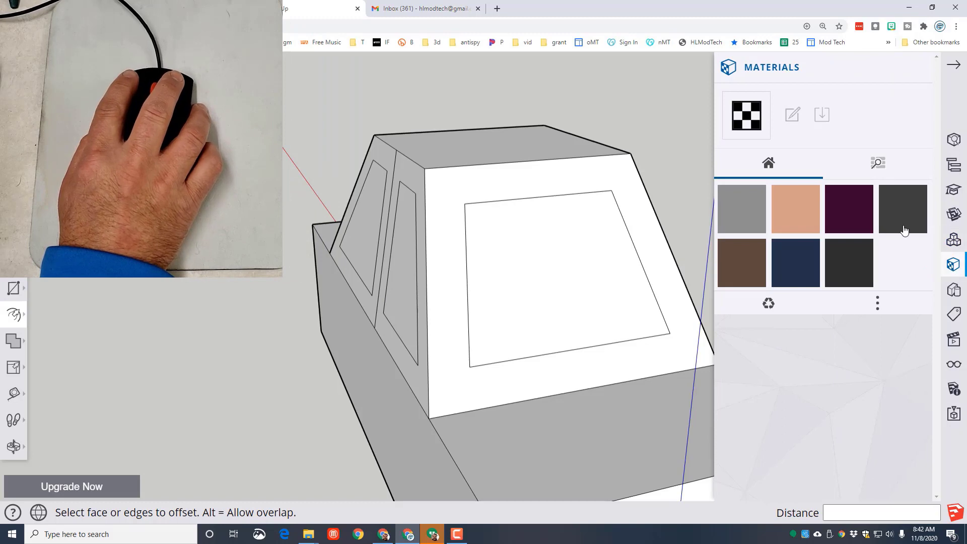
click(878, 163)
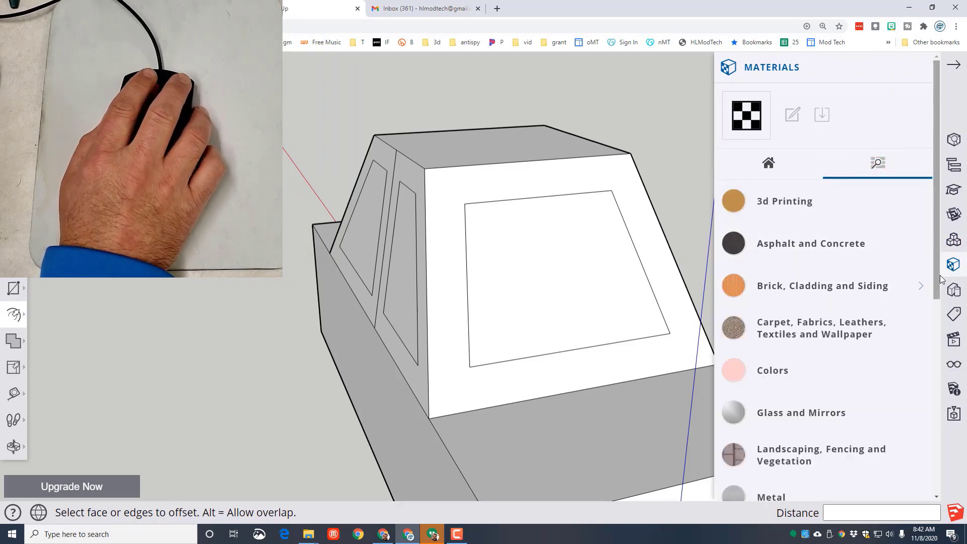
scroll(826, 297, down, 2)
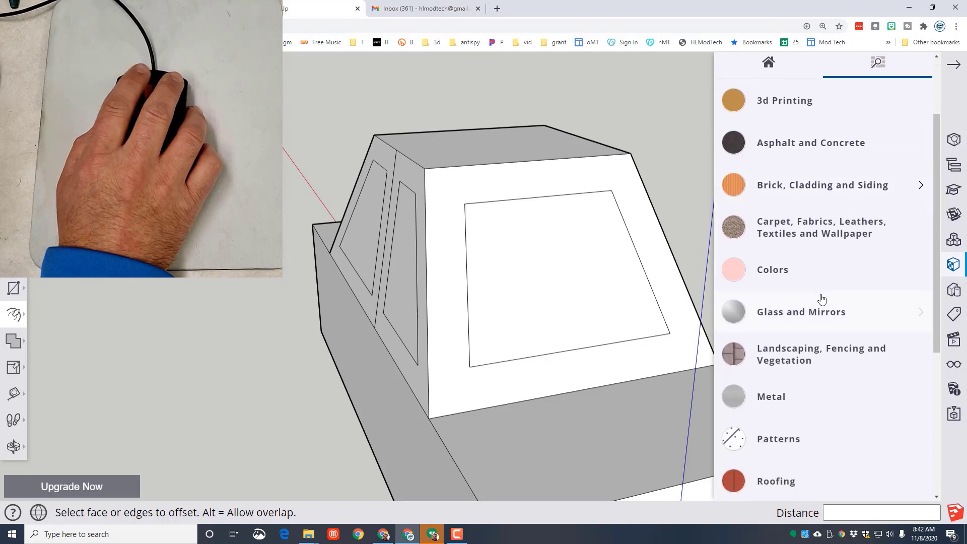
click(803, 312)
scroll(846, 383, down, 1)
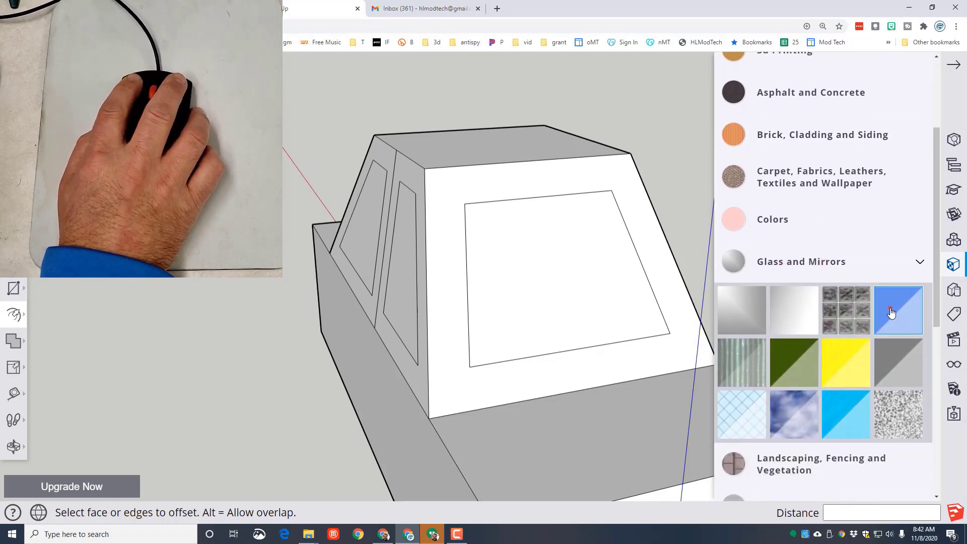
click(891, 313)
click(539, 266)
click(403, 265)
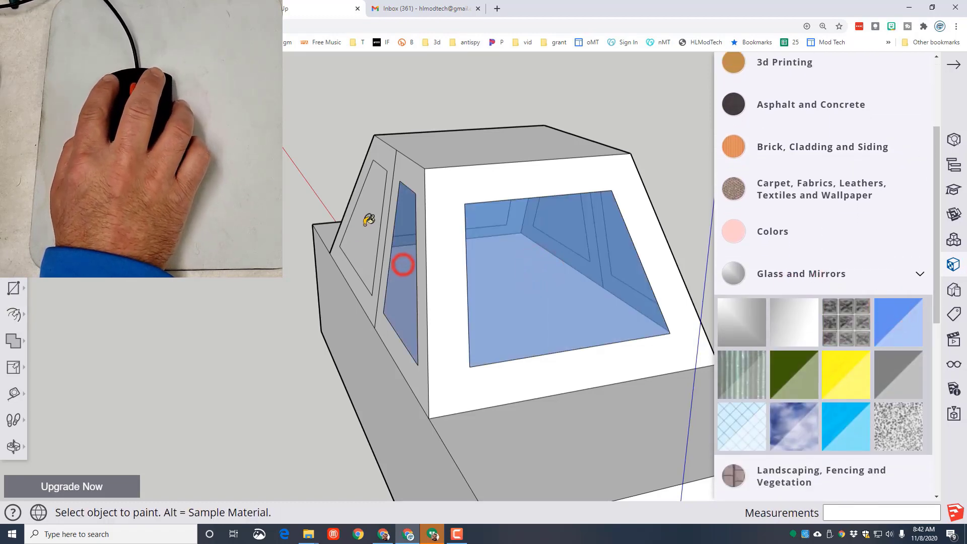
click(366, 224)
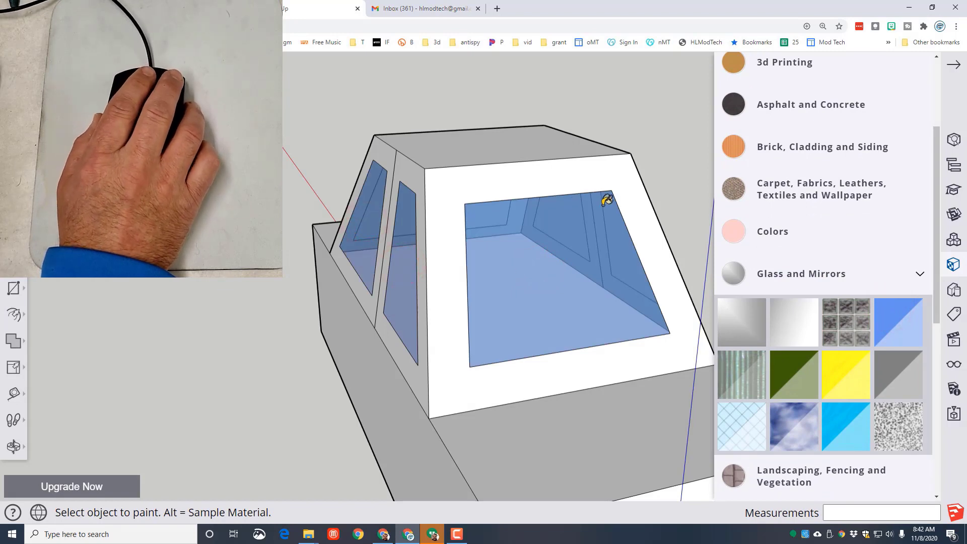
- Paint the two windows on the opposite cabin side and the window farthest from the origin with the same blue glass
middle_drag(639, 113, 432, 253)
click(429, 258)
click(537, 262)
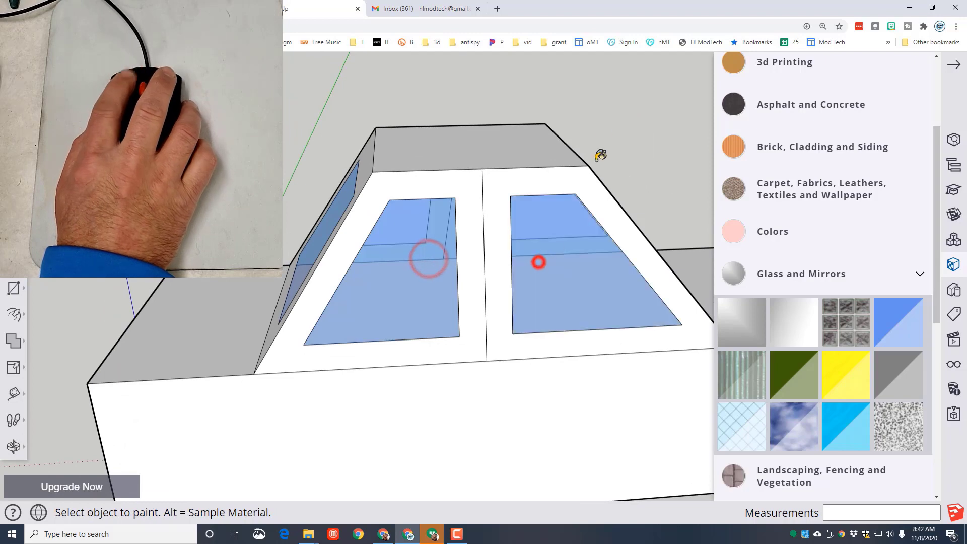
mouse_move(624, 121)
middle_down()
mouse_move(484, 268)
mouse_move(538, 229)
mouse_move(596, 231)
middle_up()
click(484, 267)
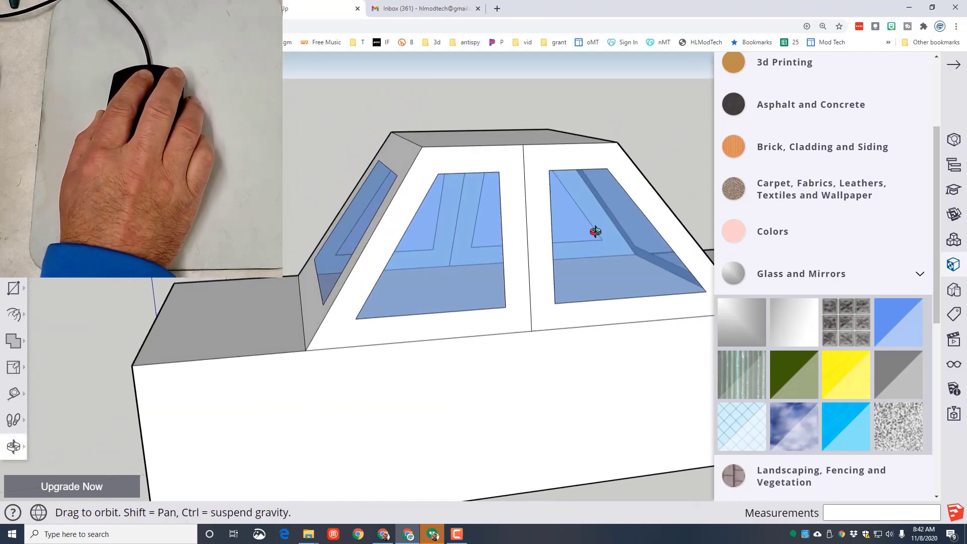
- Erase the dividing lines between the two windows on both cabin side faces
mouse_move(299, 219)
middle_down()
mouse_move(503, 217)
mouse_move(359, 235)
middle_up()
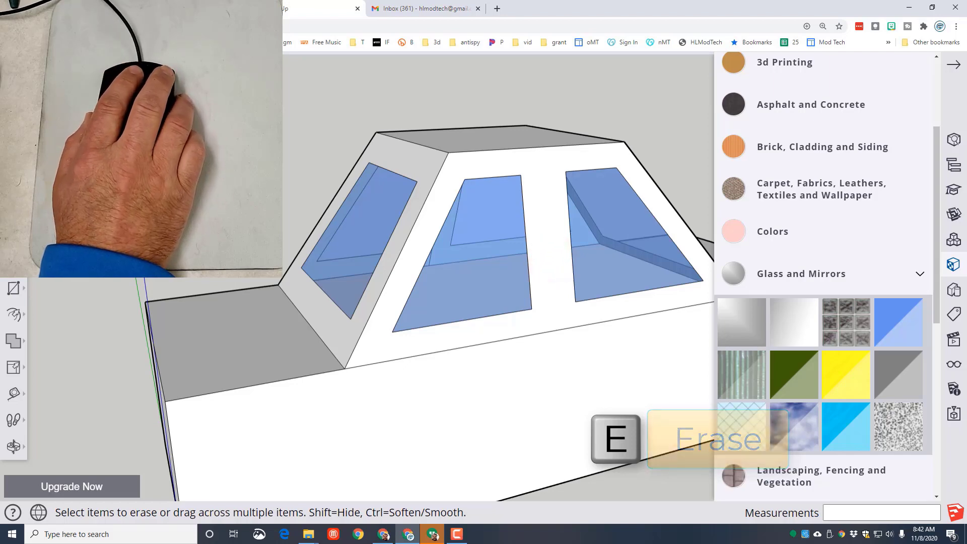
key(o)
middle_drag(554, 252, 765, 260)
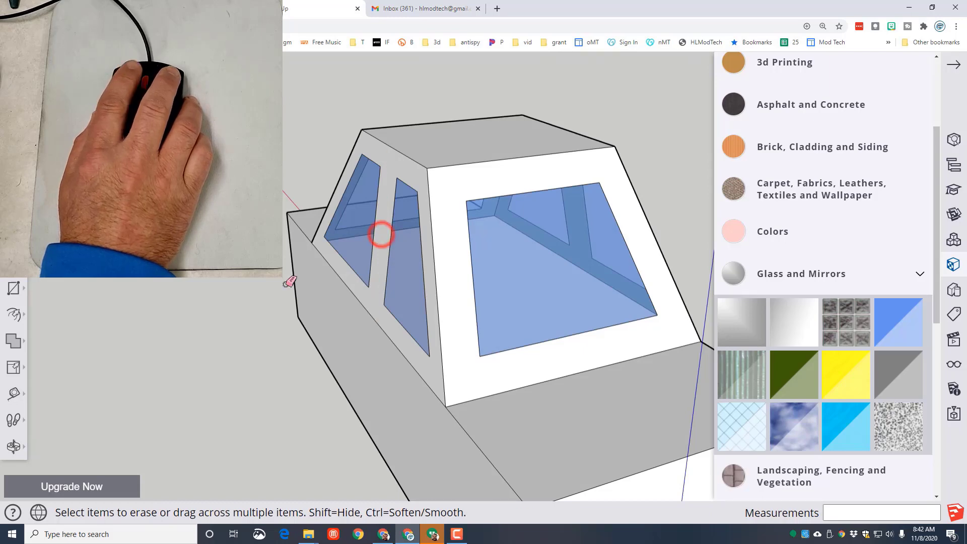
mouse_move(179, 289)
middle_down()
mouse_move(371, 252)
mouse_move(548, 240)
mouse_move(298, 264)
mouse_move(275, 352)
middle_up()
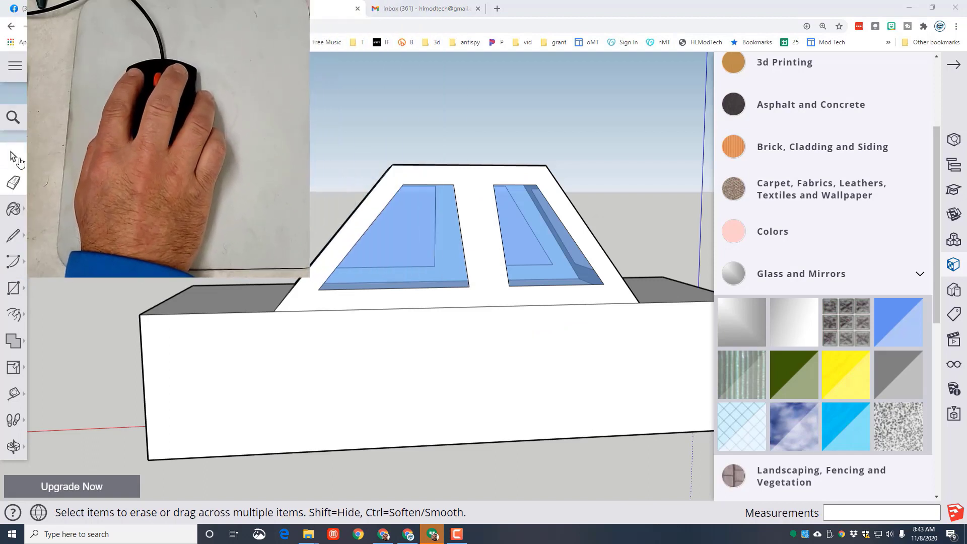
- Hide both glass panes on the first cabin side face
click(15, 159)
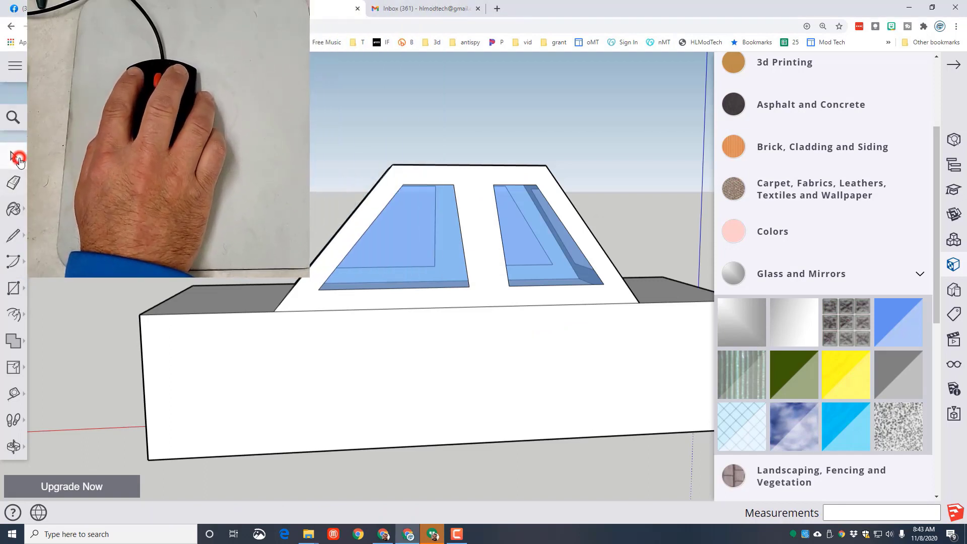
right_click(421, 255)
click(442, 249)
right_click(520, 237)
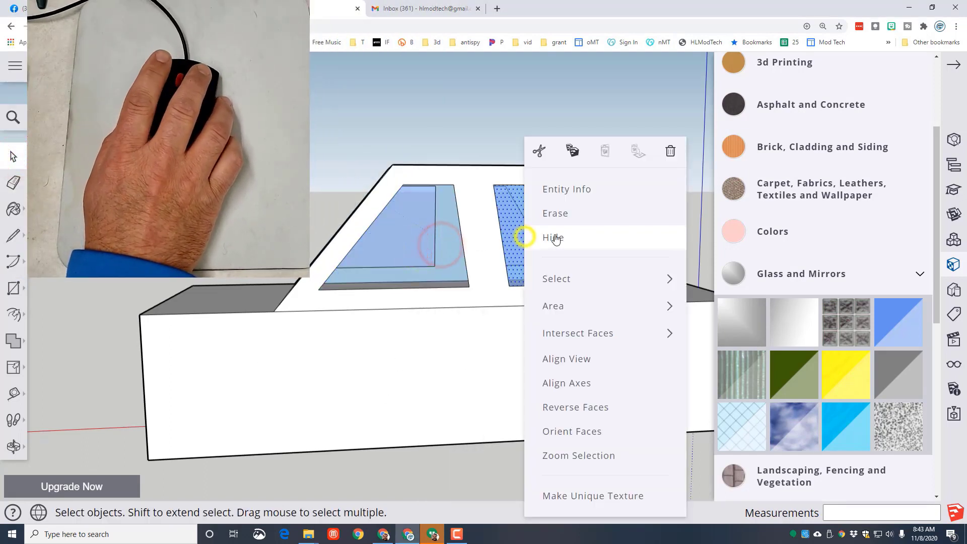
click(545, 238)
- Hide the glass pane in the sloped end face farthest from the origin
middle_drag(352, 282, 449, 307)
right_click(417, 291)
mouse_move(433, 288)
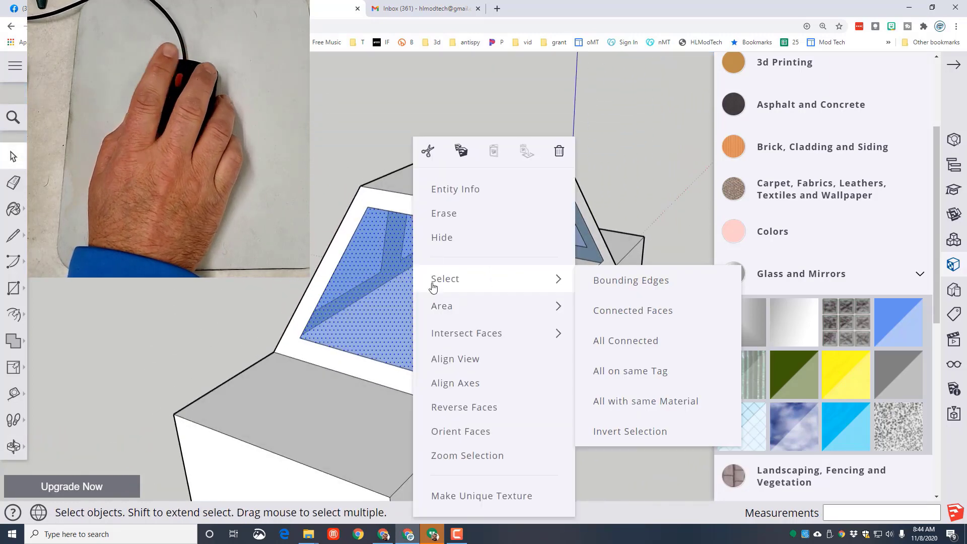
click(439, 239)
- Hide both glass panes on the opposite cabin side face
key(o)
drag(439, 238, 575, 300)
key(space)
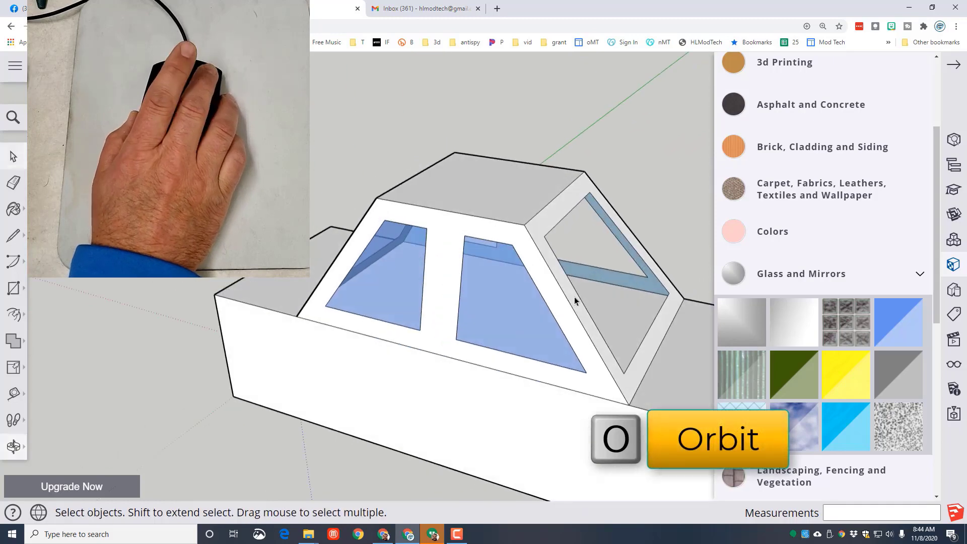
right_click(519, 302)
click(557, 242)
right_click(359, 290)
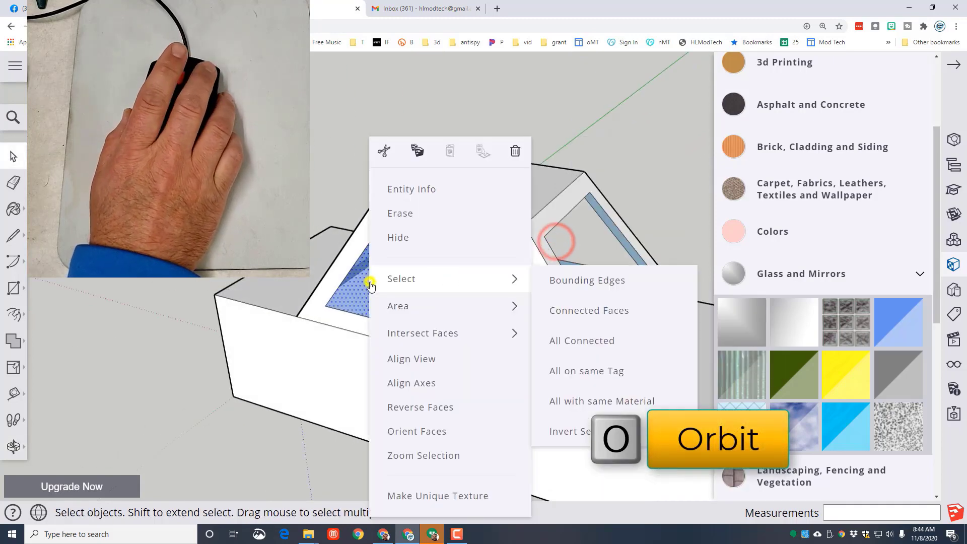
click(395, 237)
- Hide the last glass pane, in the sloped end face nearest the origin
middle_drag(87, 366, 439, 302)
right_click(438, 299)
click(465, 237)
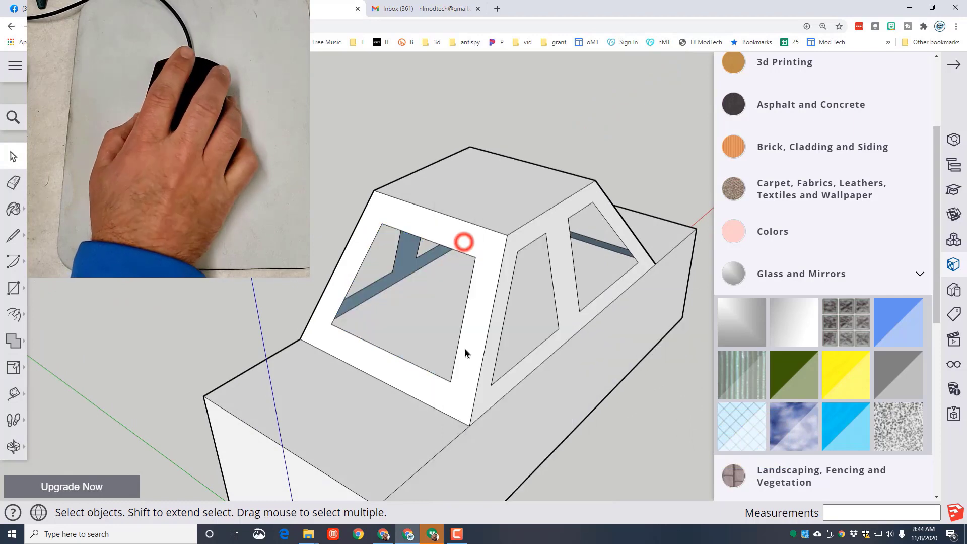
- Select the whole visible car and paint it bright blue from the Colors materials, then clear the selection
scroll(465, 347, down, 5)
drag(229, 170, 686, 471)
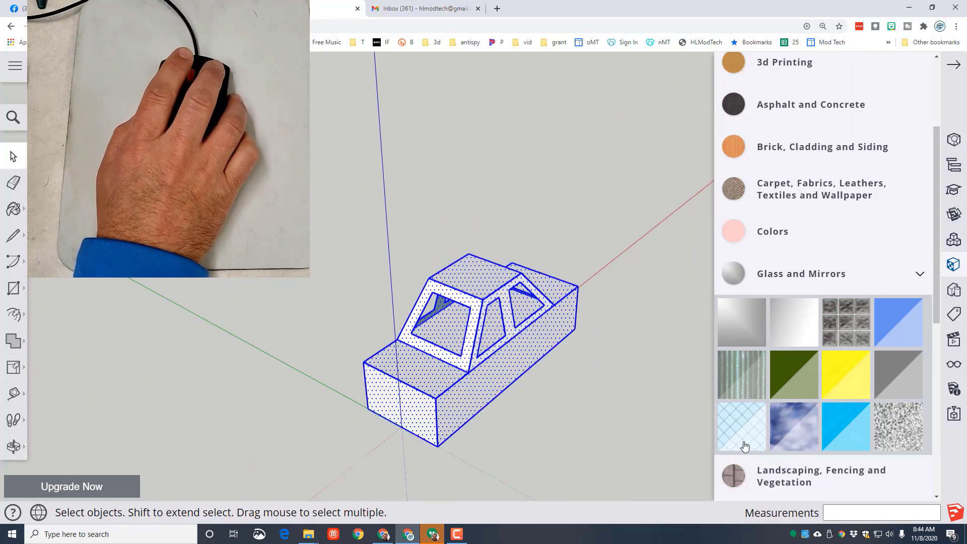
click(919, 277)
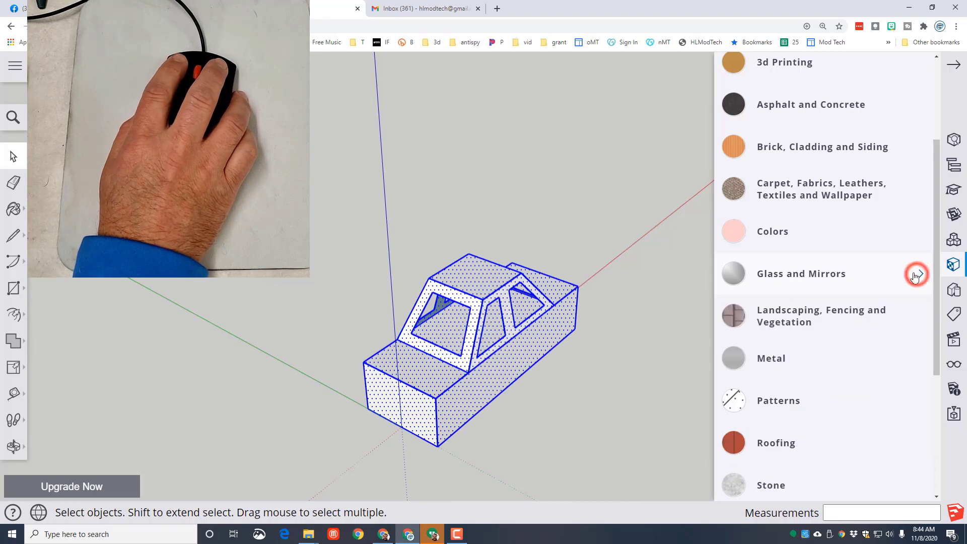
click(801, 242)
scroll(859, 347, down, 20)
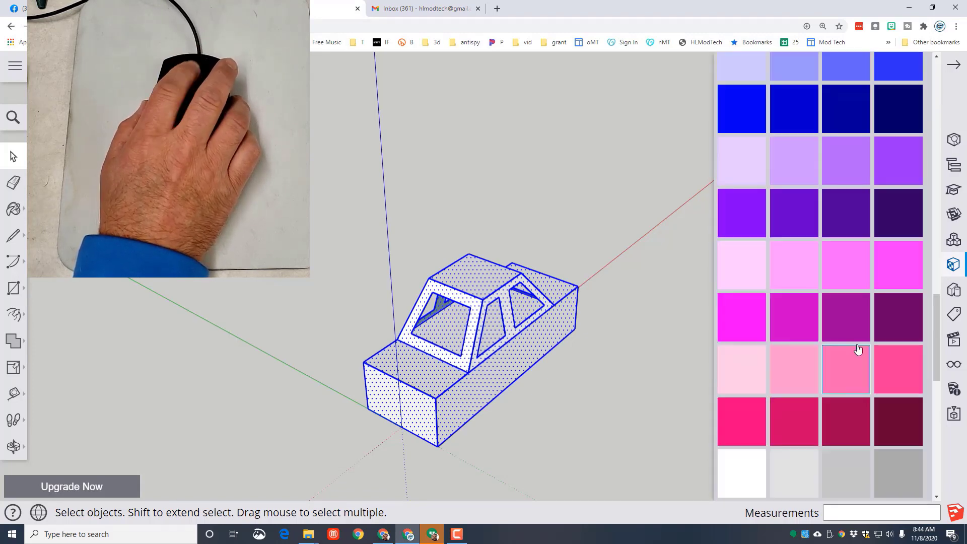
scroll(719, 329, up, 4)
click(911, 254)
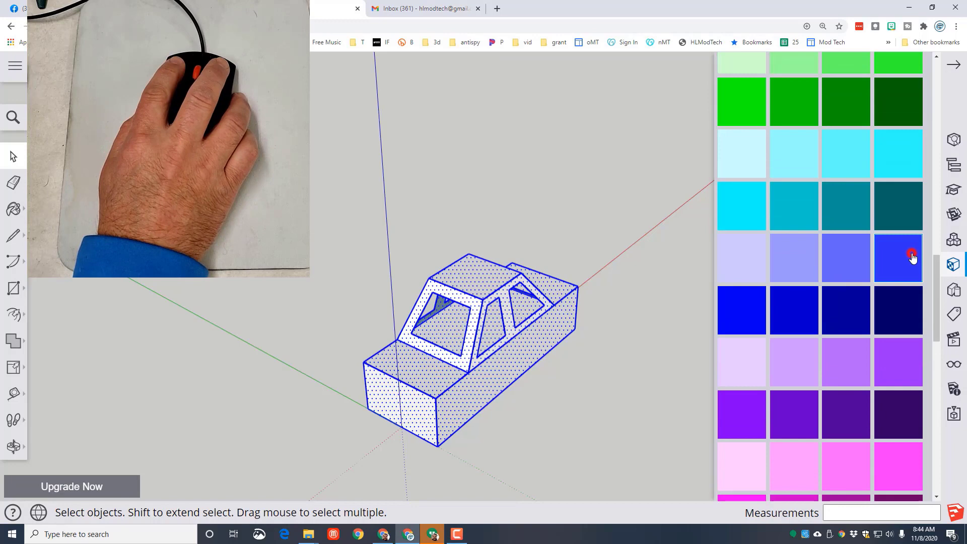
click(446, 372)
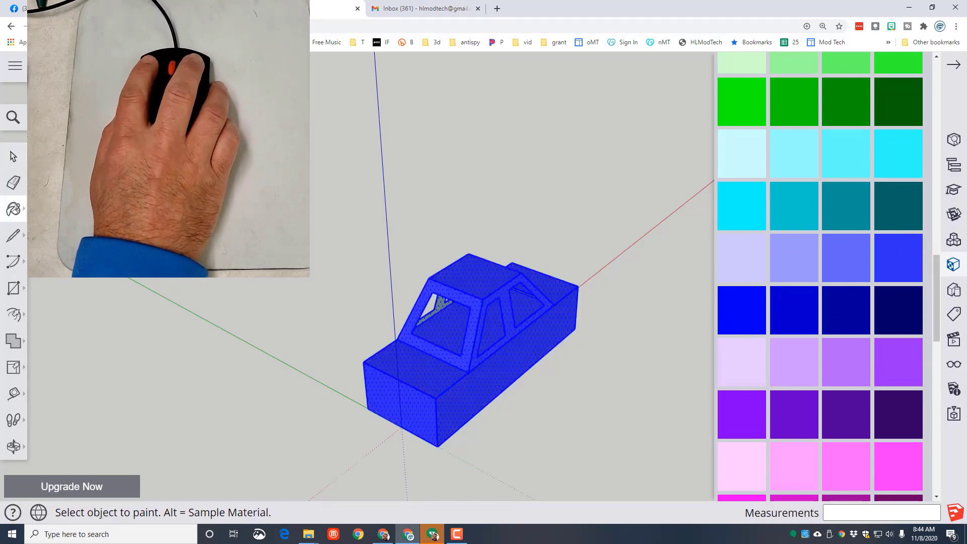
click(9, 161)
click(213, 283)
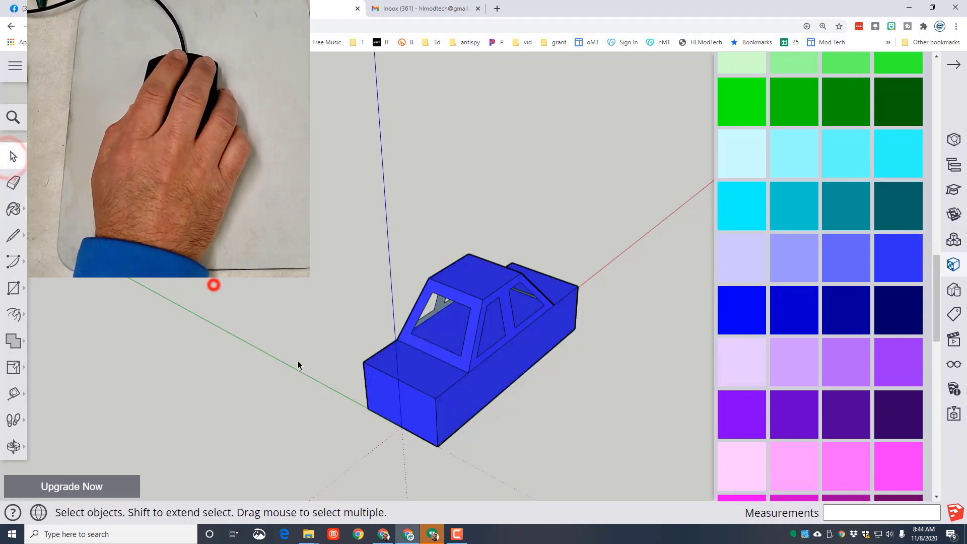
- Unhide all hidden glass panes of the car
middle_drag(607, 399, 300, 297)
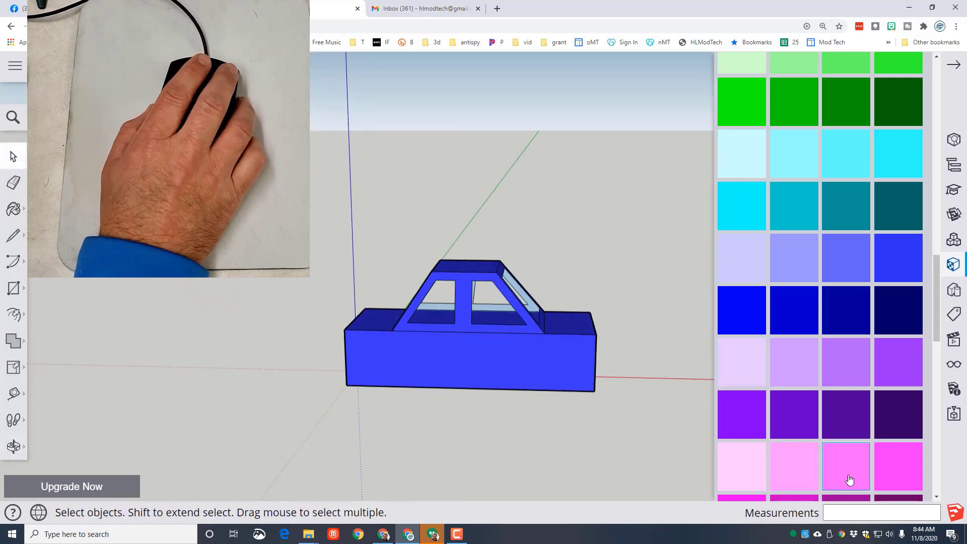
click(952, 370)
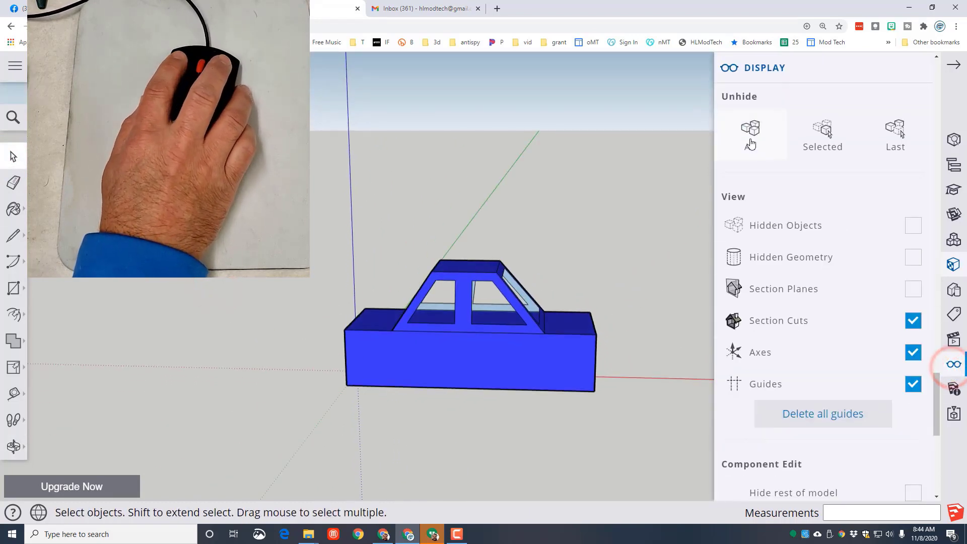
click(750, 132)
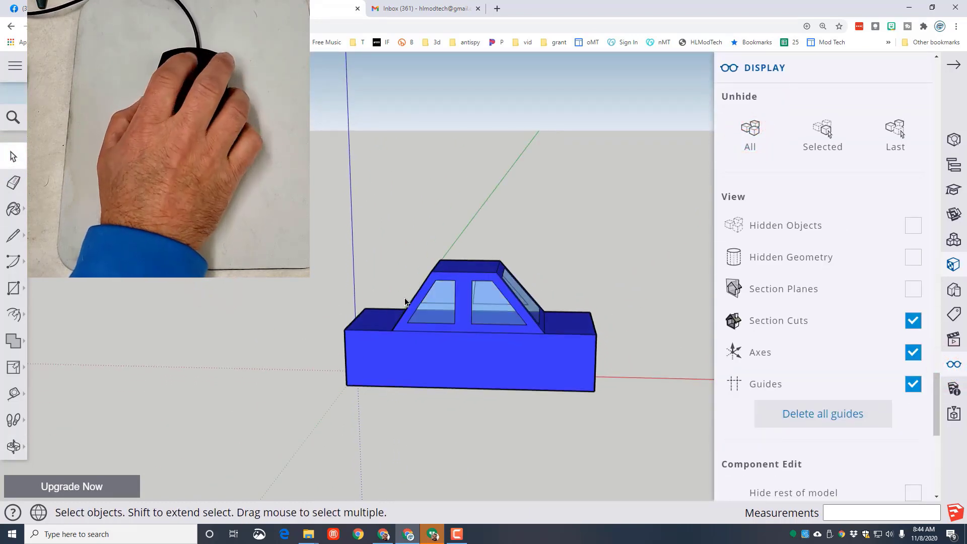
- Draw a quarter-circle (90°) arc on the car's side face, rounding the upper corner at the end away from the origin
scroll(285, 296, up, 2)
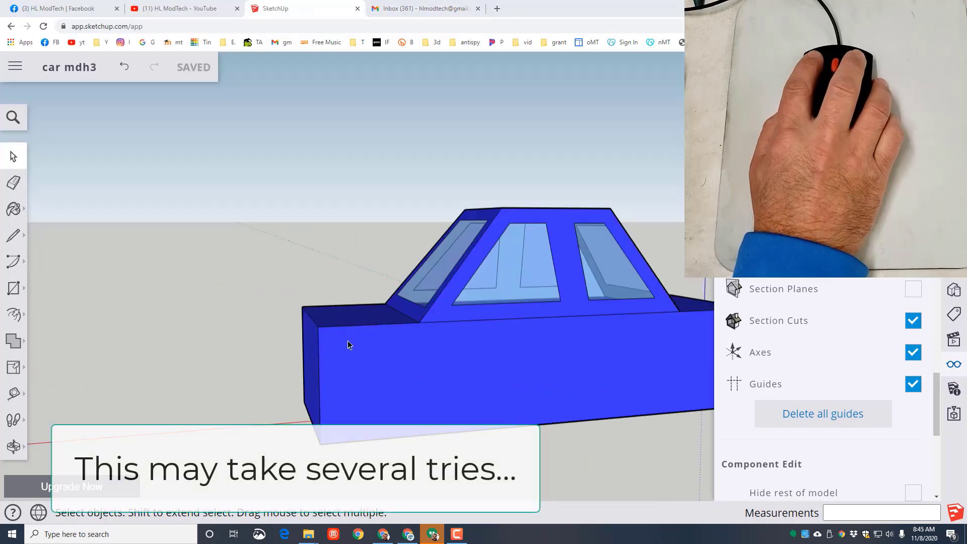
click(17, 272)
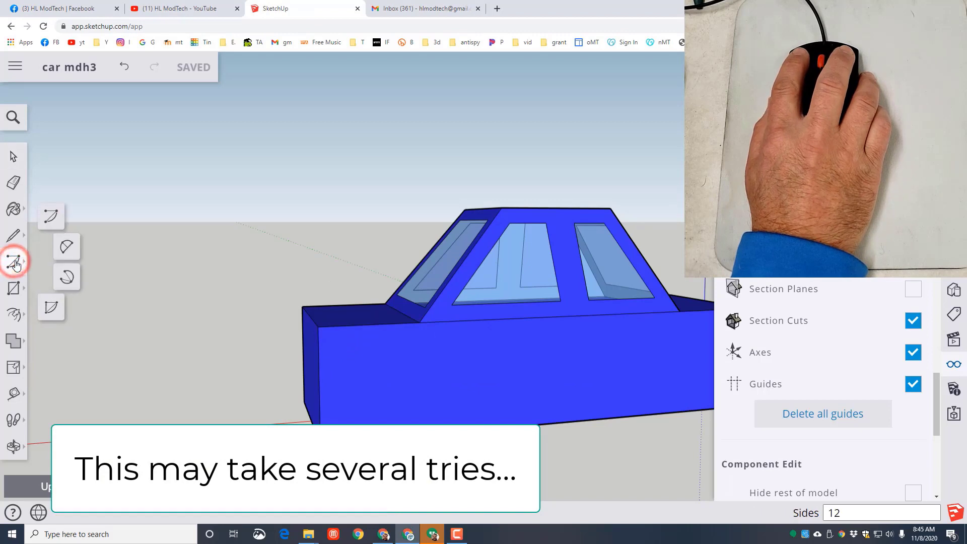
click(51, 216)
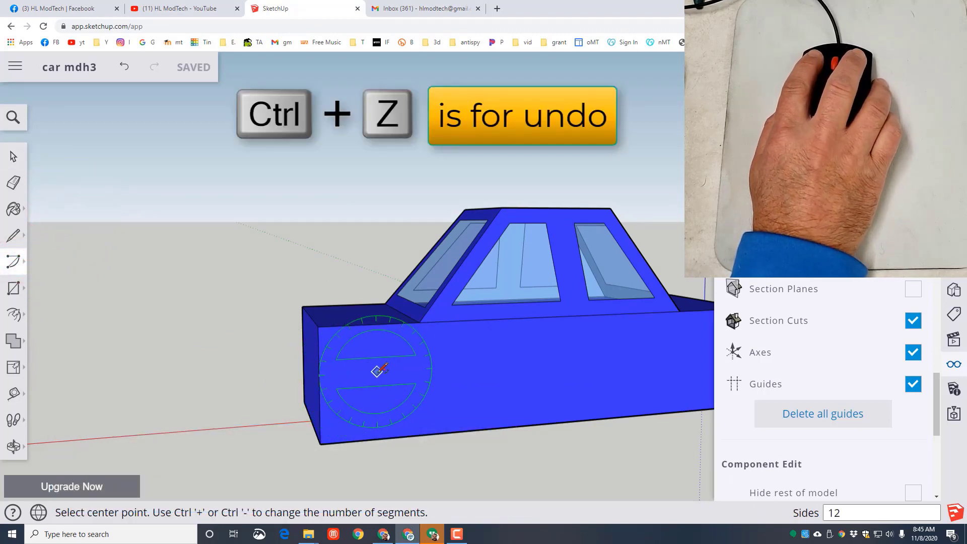
click(362, 367)
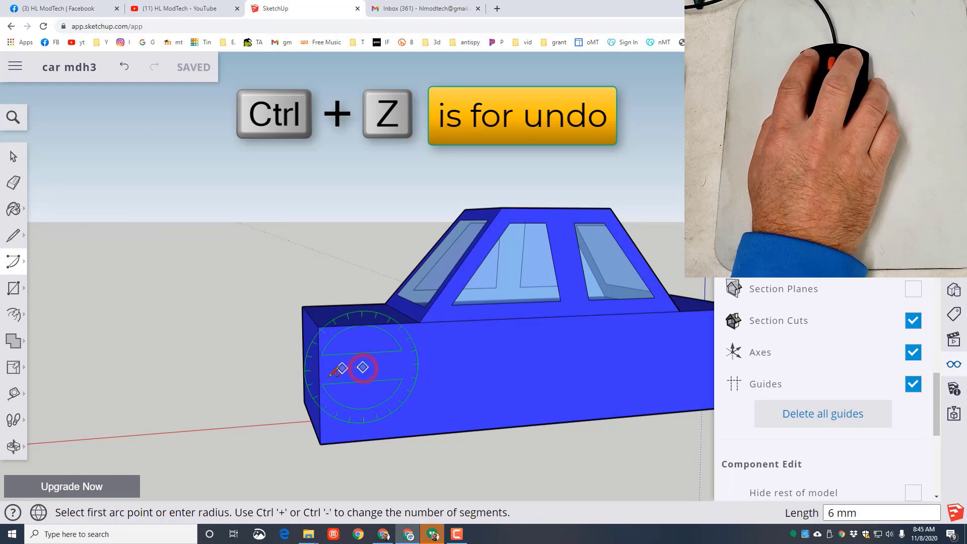
click(319, 370)
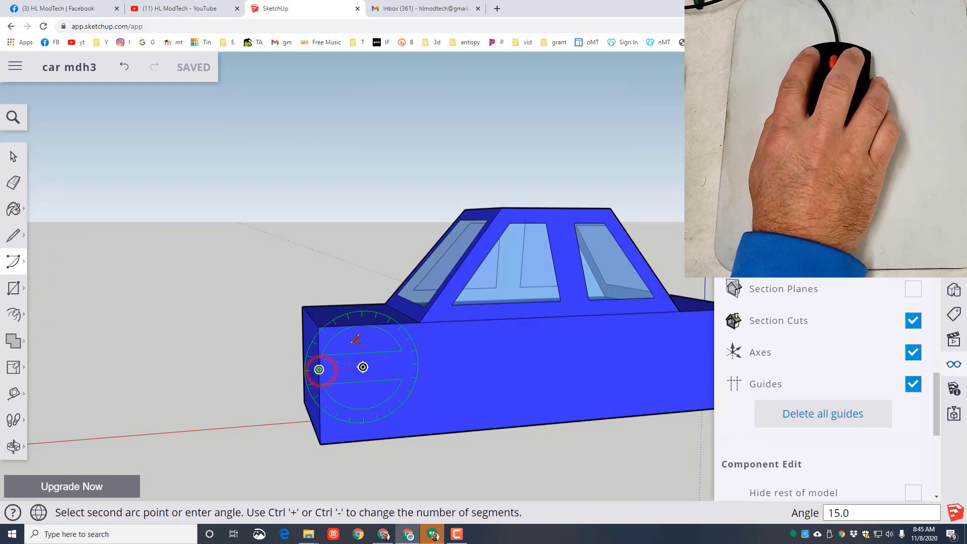
scroll(375, 305, up, 4)
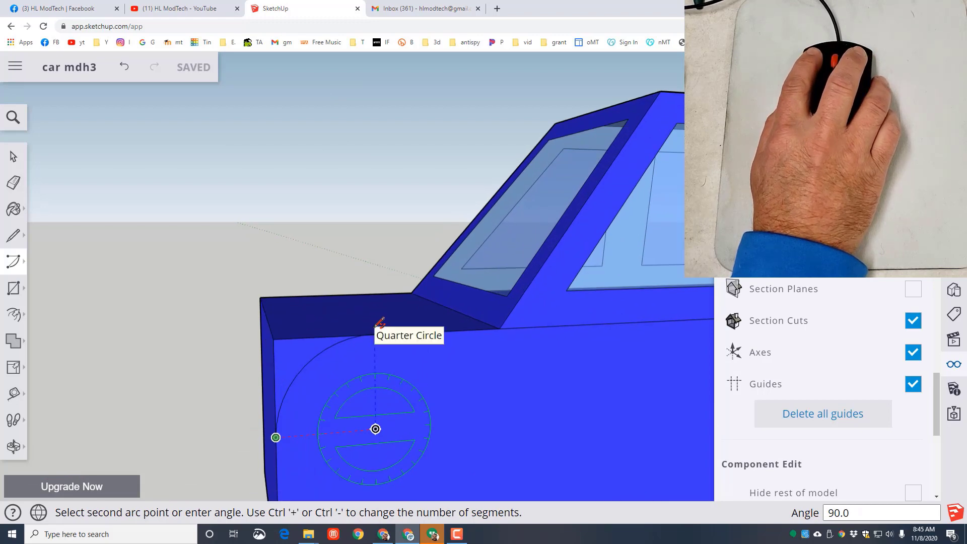
click(380, 323)
- Erase the short stray edge where the arc meets the upper edge of the body side
scroll(378, 351, up, 3)
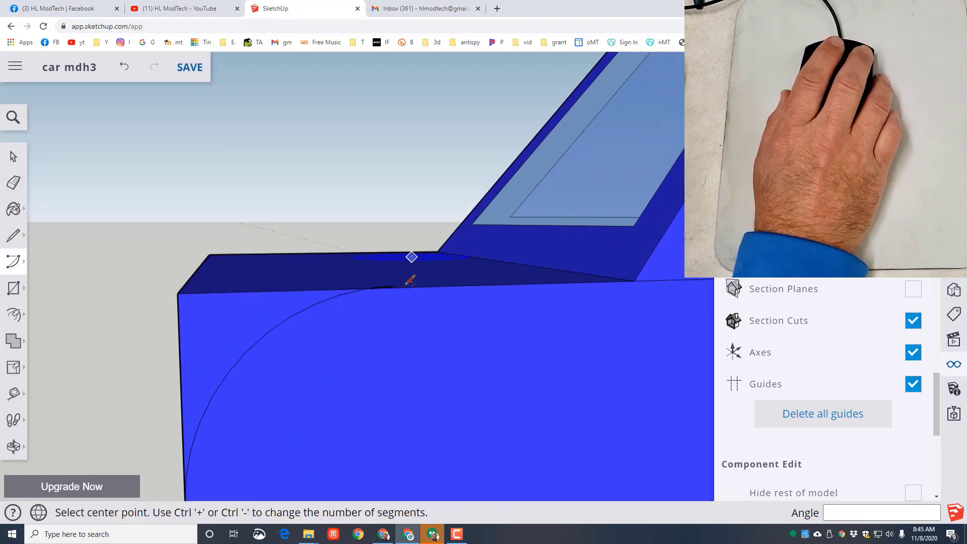
click(12, 182)
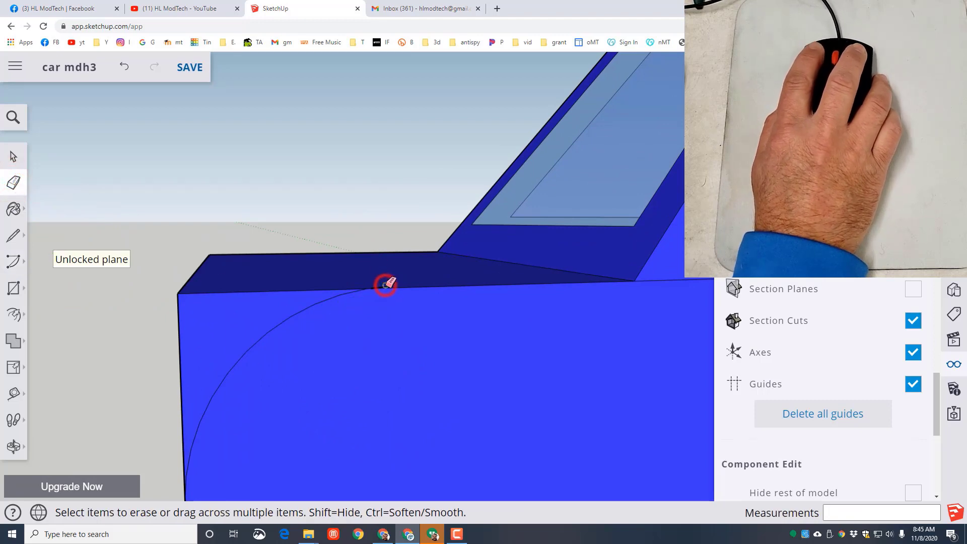
scroll(356, 331, down, 3)
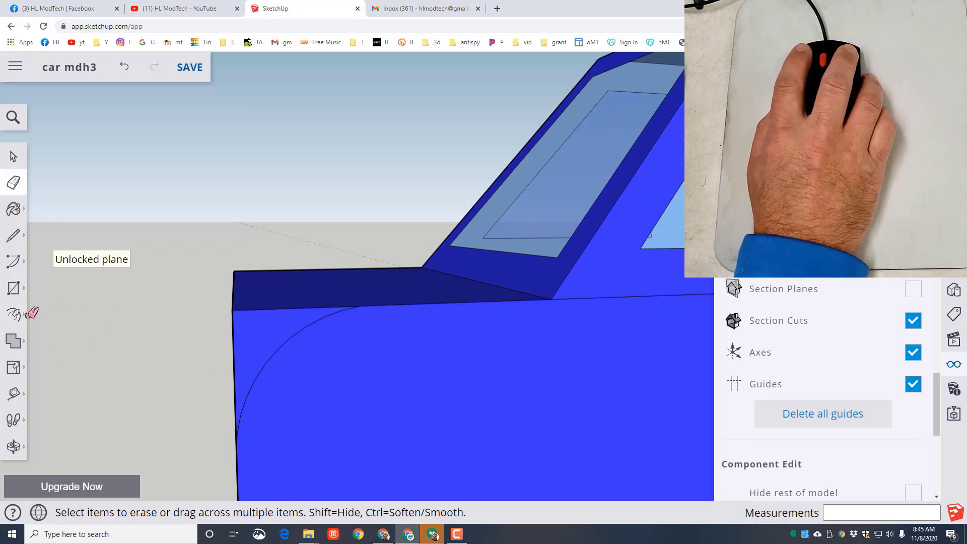
- Push the corner face outside the arc 55 mm through the full body width to cut away the corner
click(16, 318)
click(48, 283)
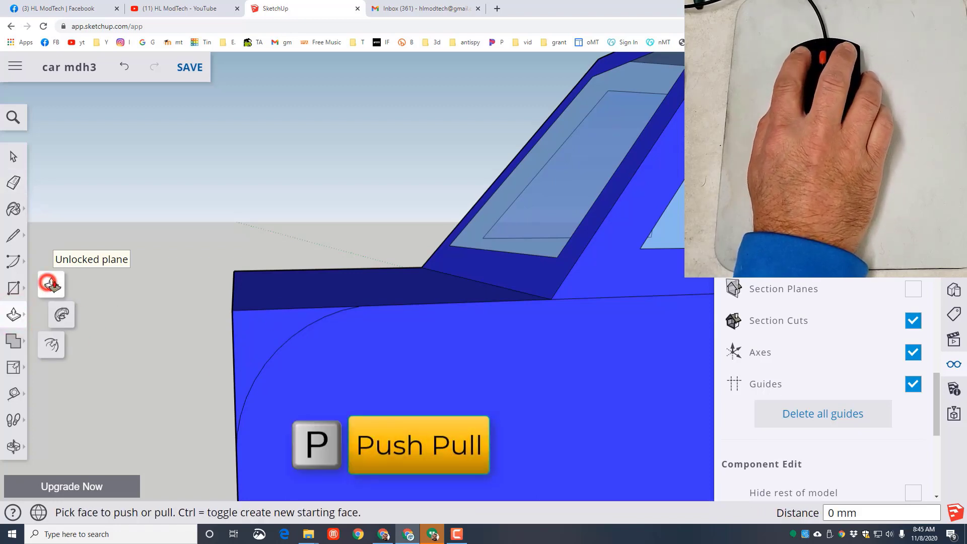
click(262, 332)
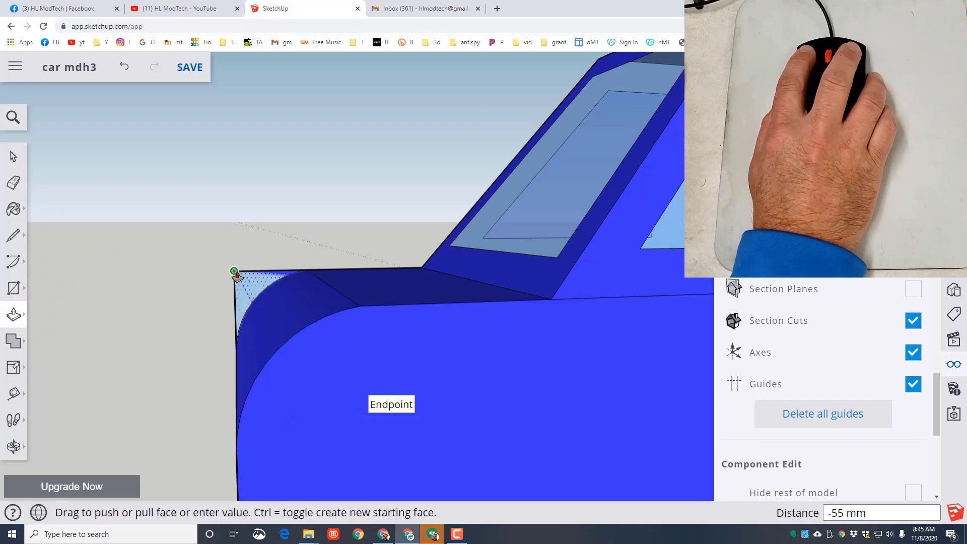
click(234, 272)
scroll(203, 388, down, 5)
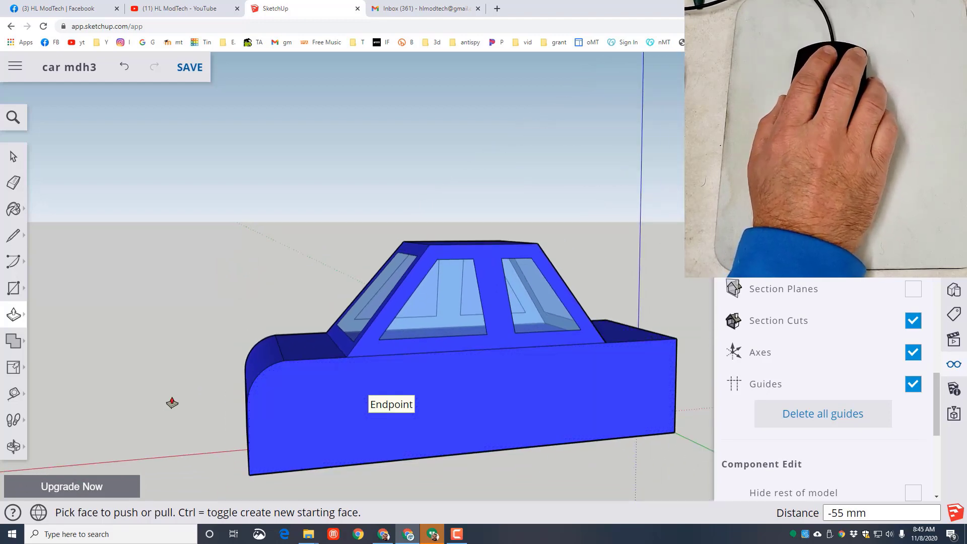
- Select the whole car and make it a group
middle_drag(171, 401, 225, 411)
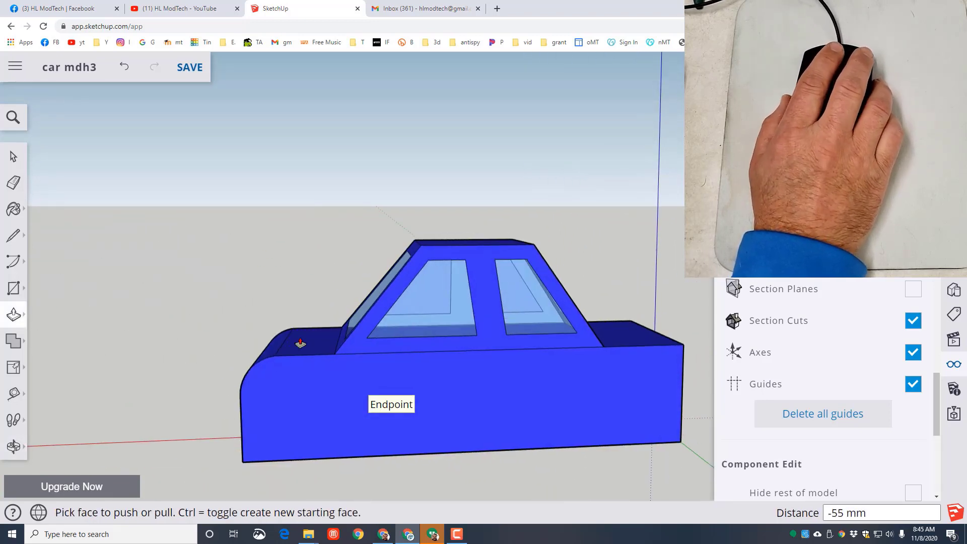
click(14, 156)
drag(138, 170, 697, 476)
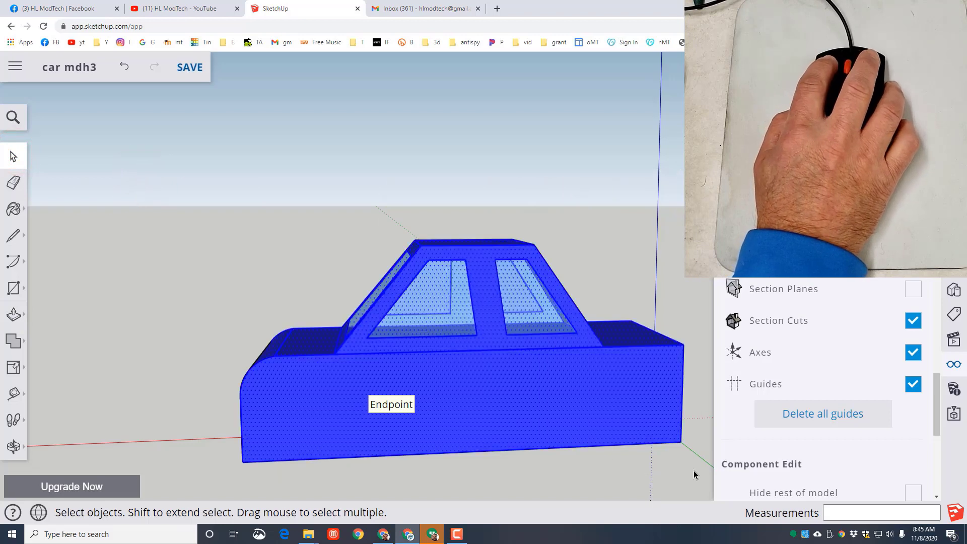
right_click(595, 392)
click(622, 305)
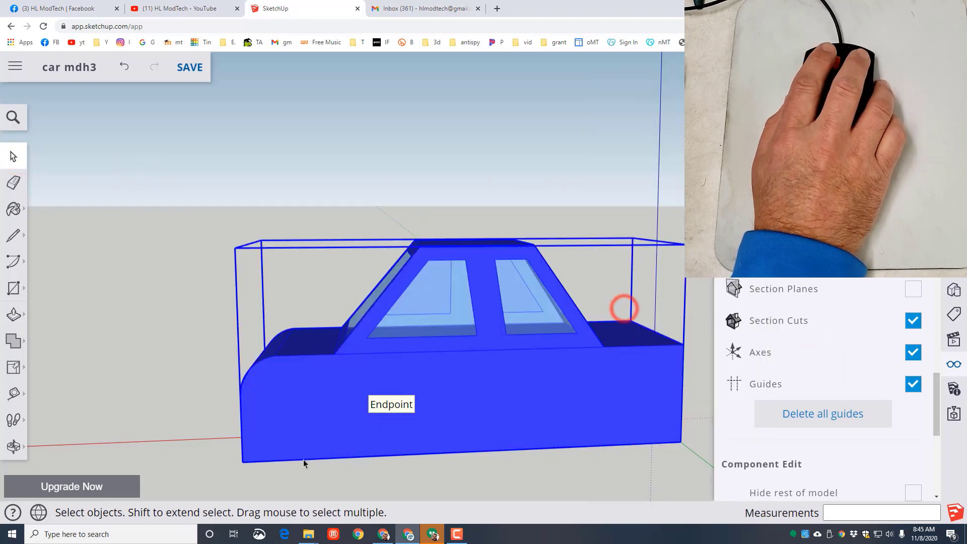
- Open the car group for editing and hide the cabin side face around the windows and its larger glass pane
middle_drag(181, 362, 482, 471)
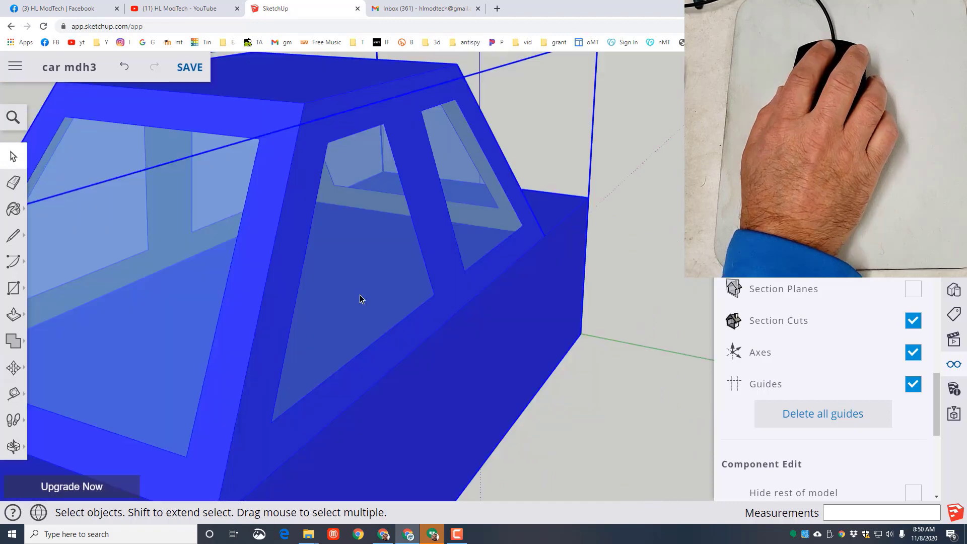
scroll(360, 295, down, 2)
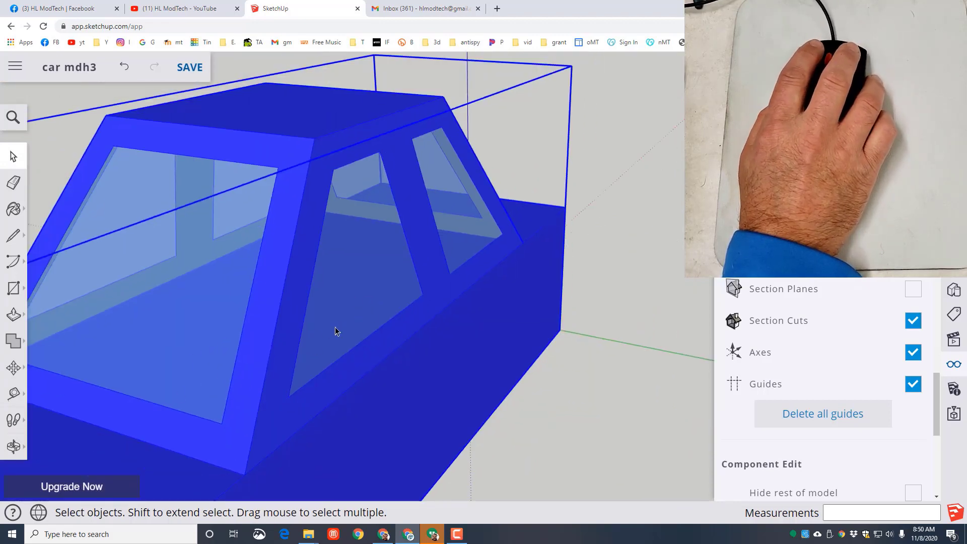
double_click(361, 301)
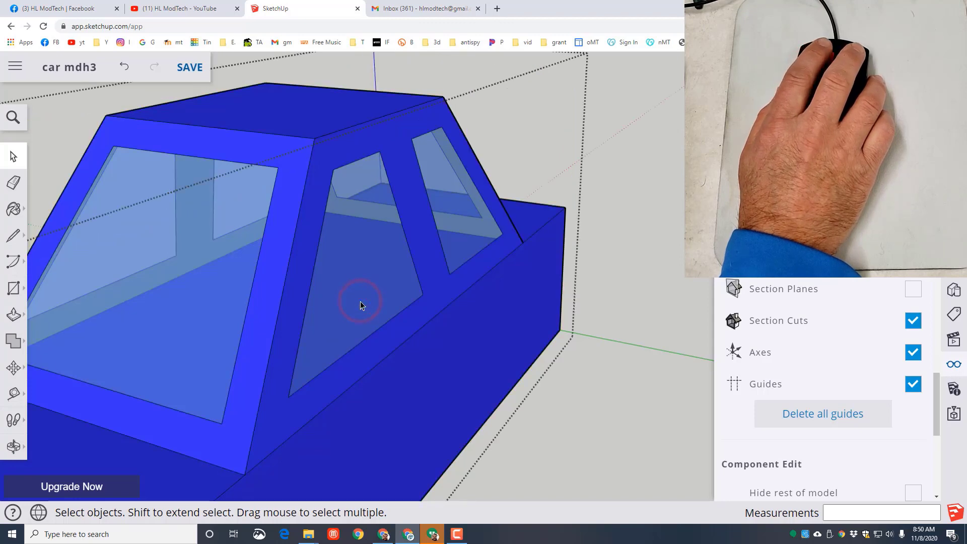
right_click(301, 283)
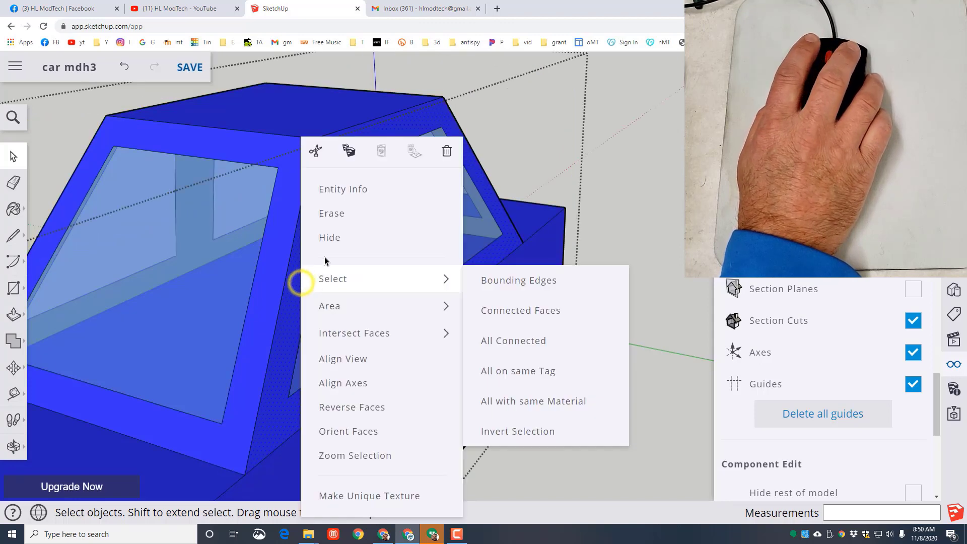
click(331, 240)
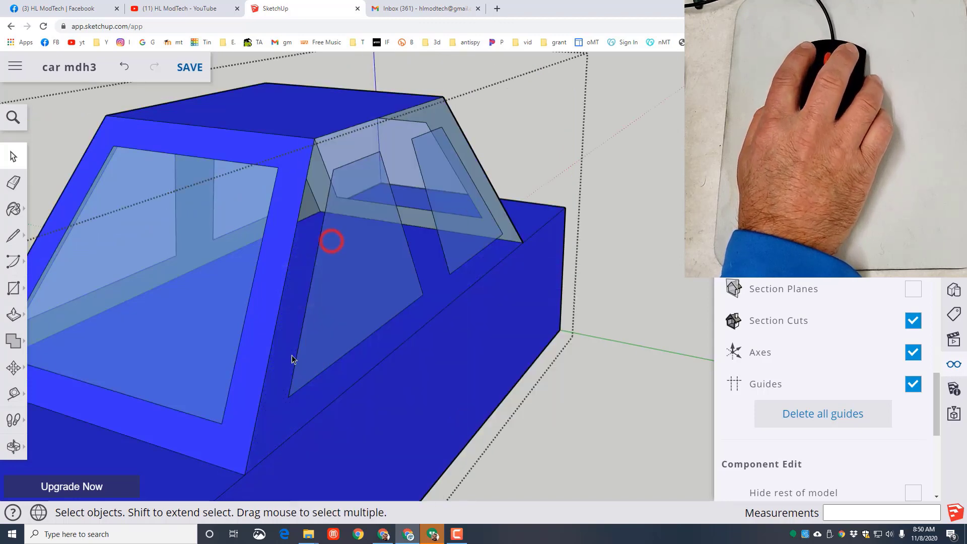
right_click(319, 339)
click(351, 242)
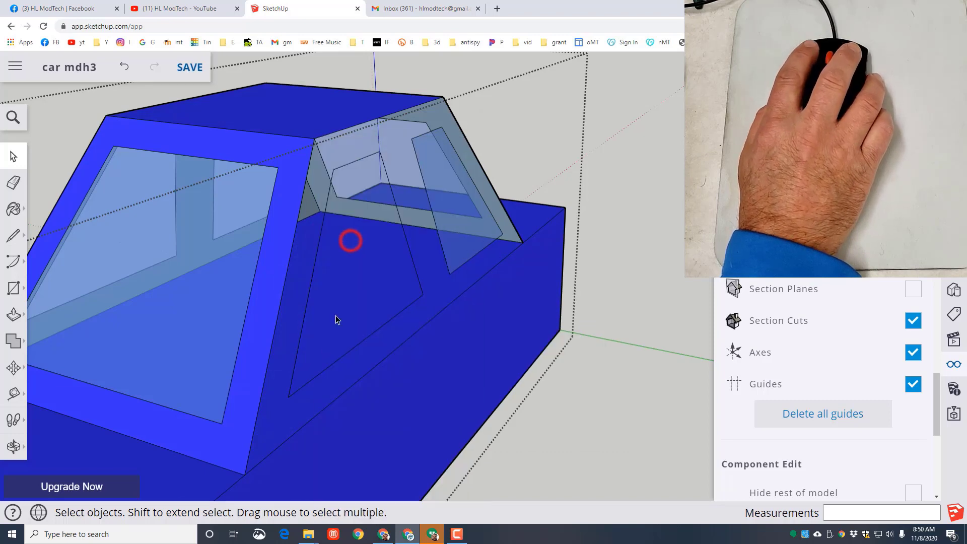
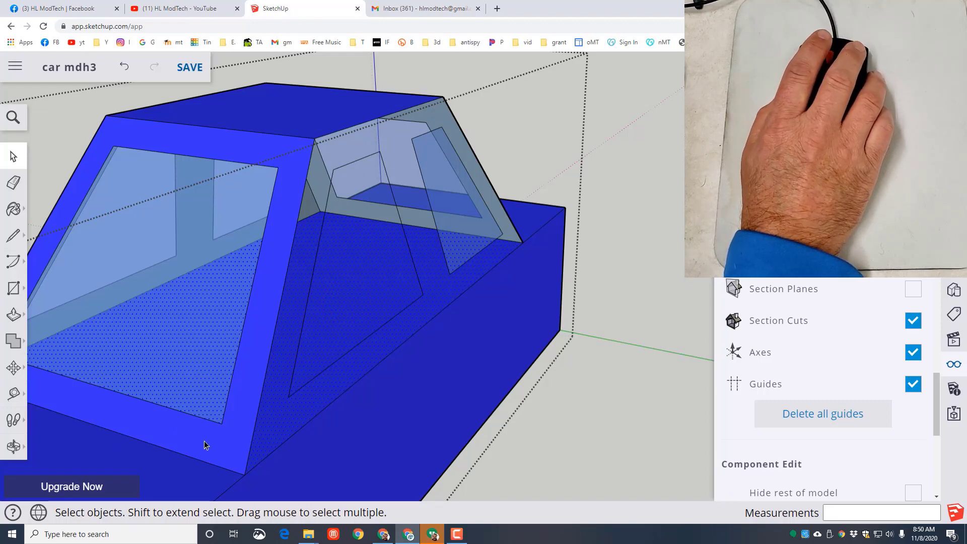
- Delete the body's top face beneath the cabin, unhide all hidden cabin faces, and close the car group
key(Delete)
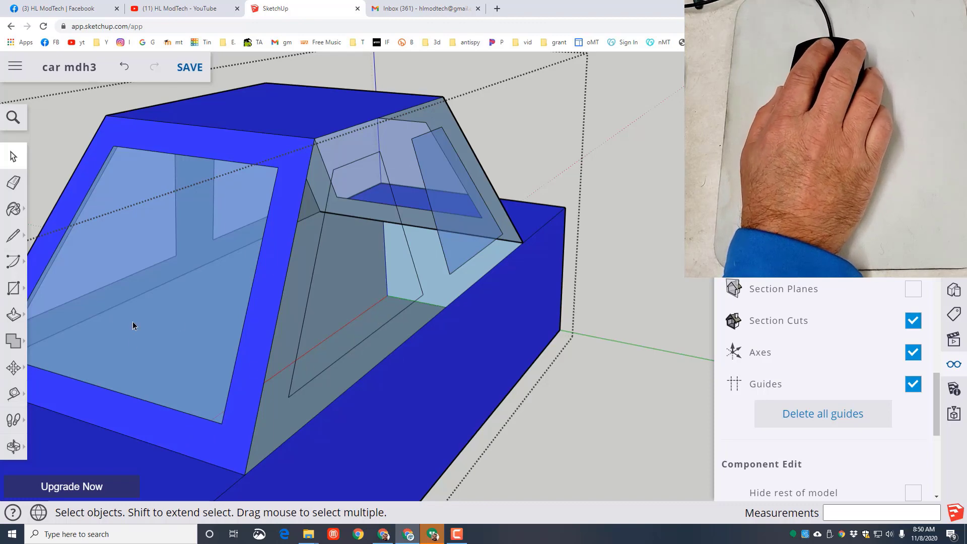
click(632, 313)
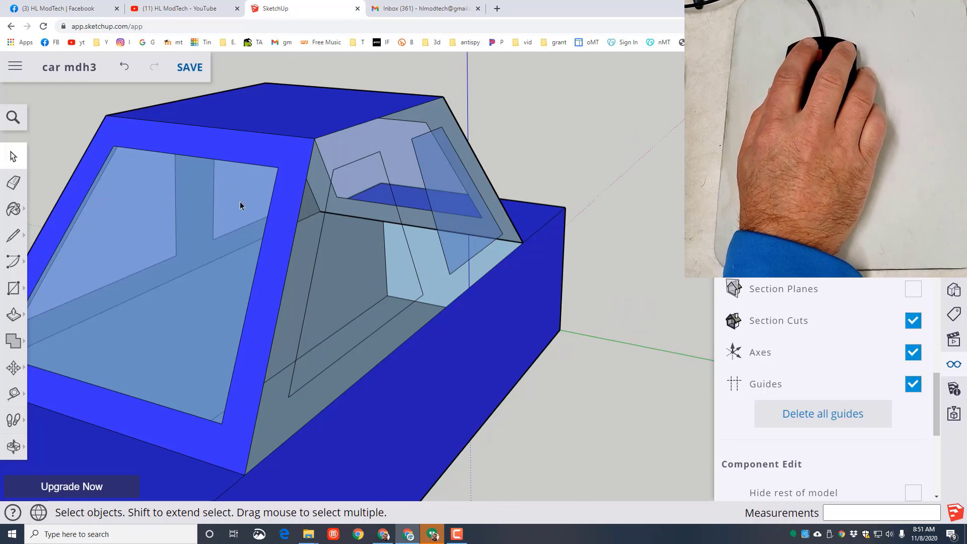
double_click(441, 356)
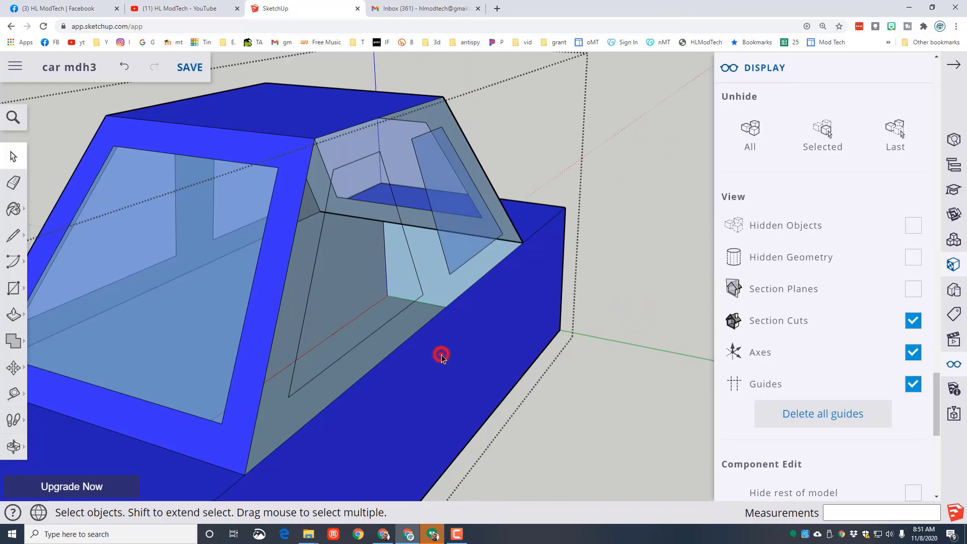
click(750, 131)
click(618, 355)
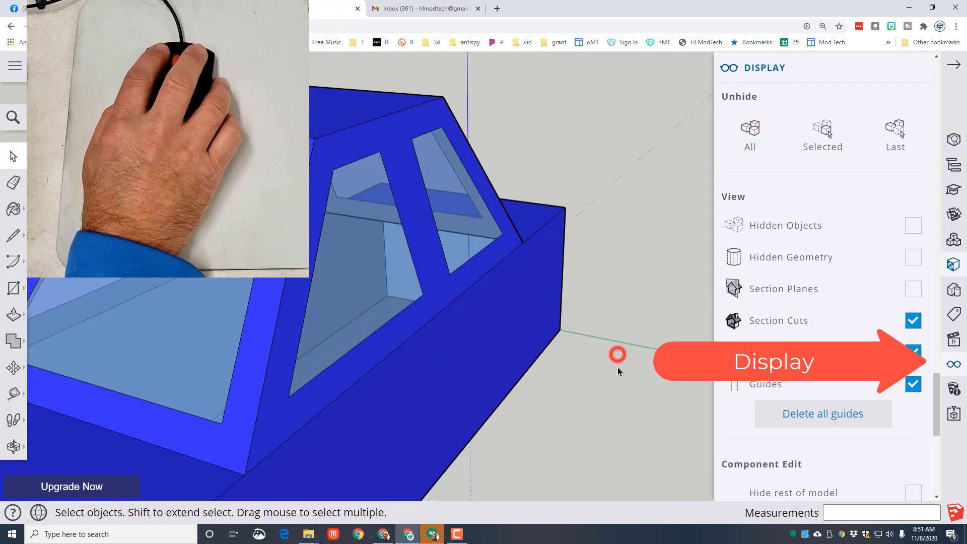
- Draw a 30 by 20 mm rectangle on the ground beside the car as the base of a seat
scroll(620, 388, down, 3)
middle_drag(627, 391, 468, 333)
middle_drag(556, 407, 393, 377)
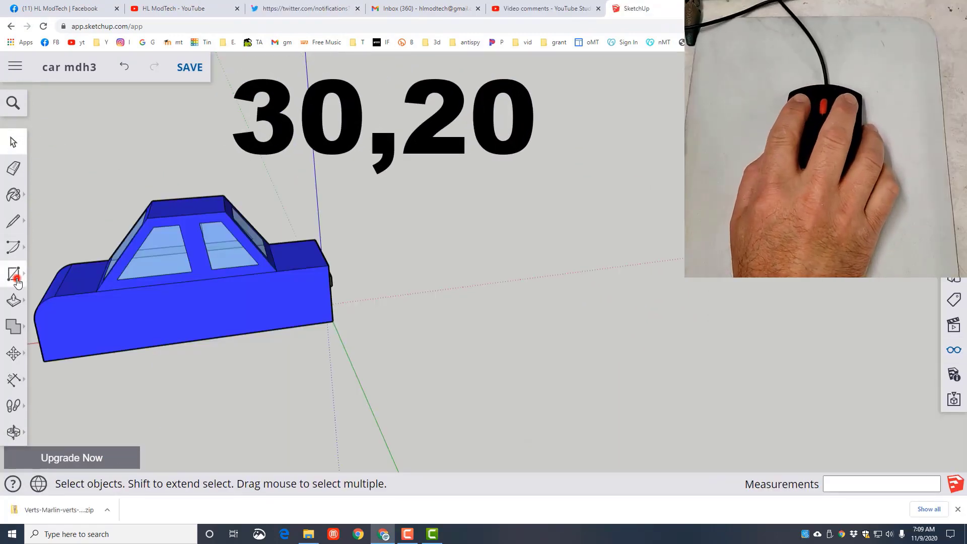
click(17, 282)
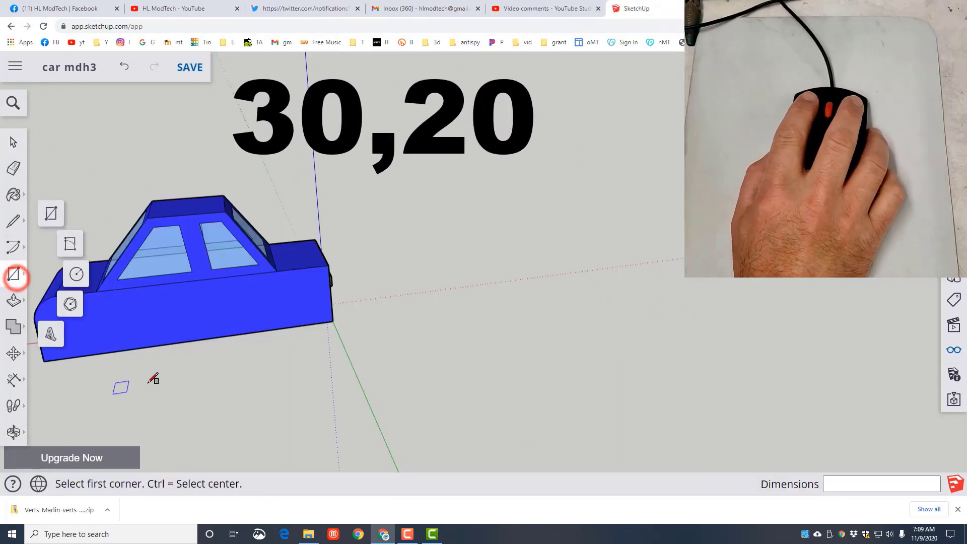
click(52, 218)
click(204, 393)
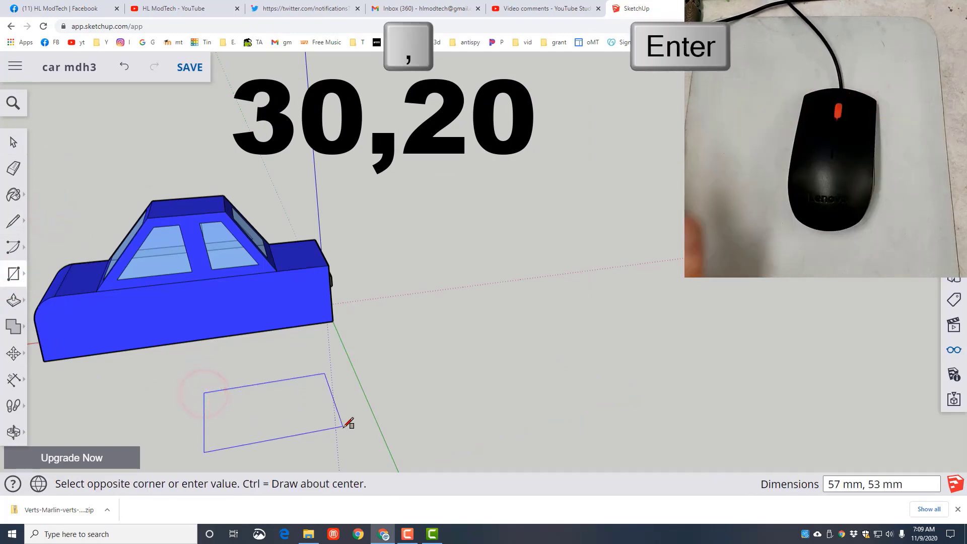
text(30,20)
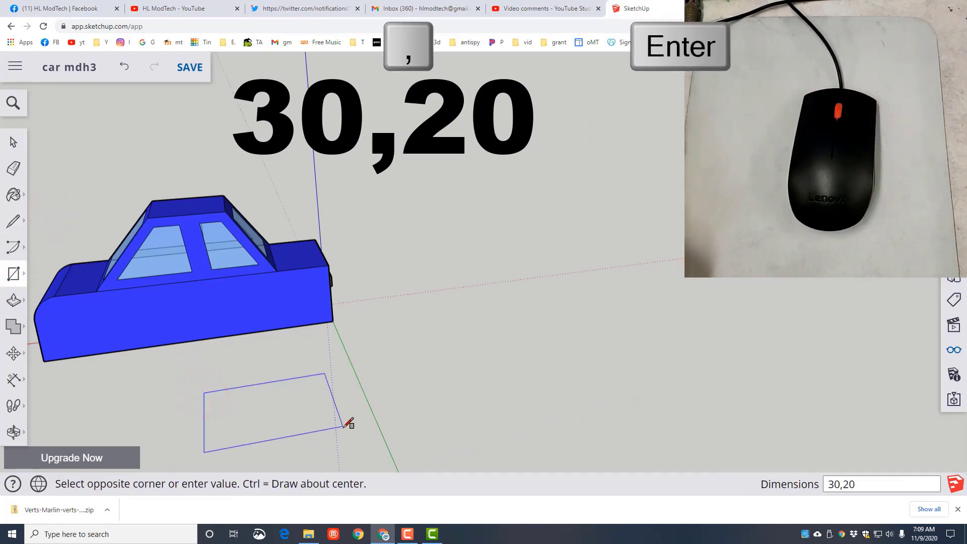
key(Return)
- Pull the new rectangle up 15 mm into a box
key(p)
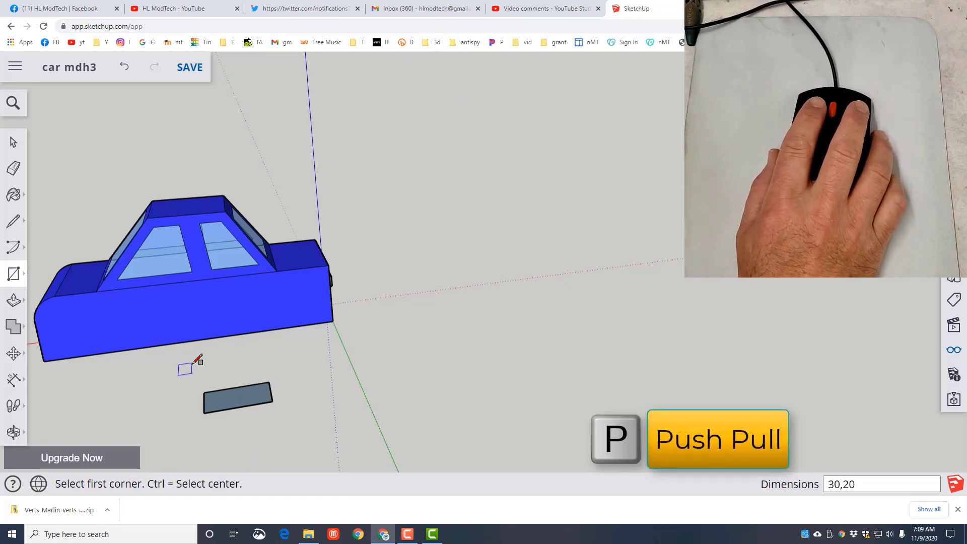
key(p)
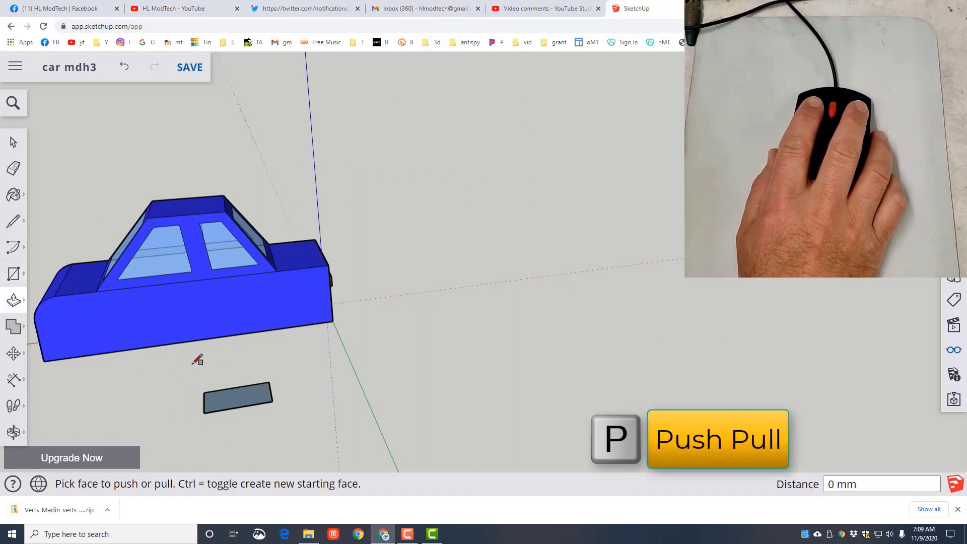
click(227, 397)
text(15)
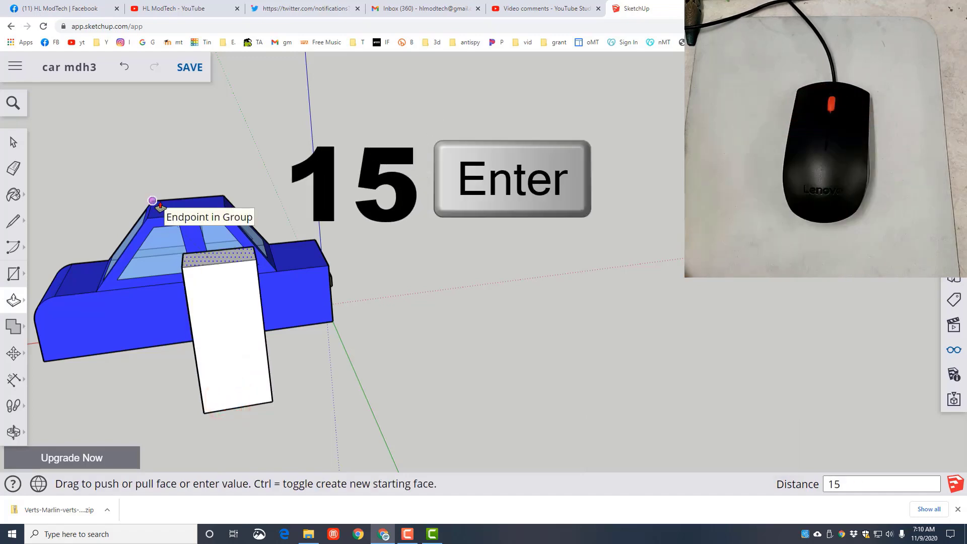
key(Return)
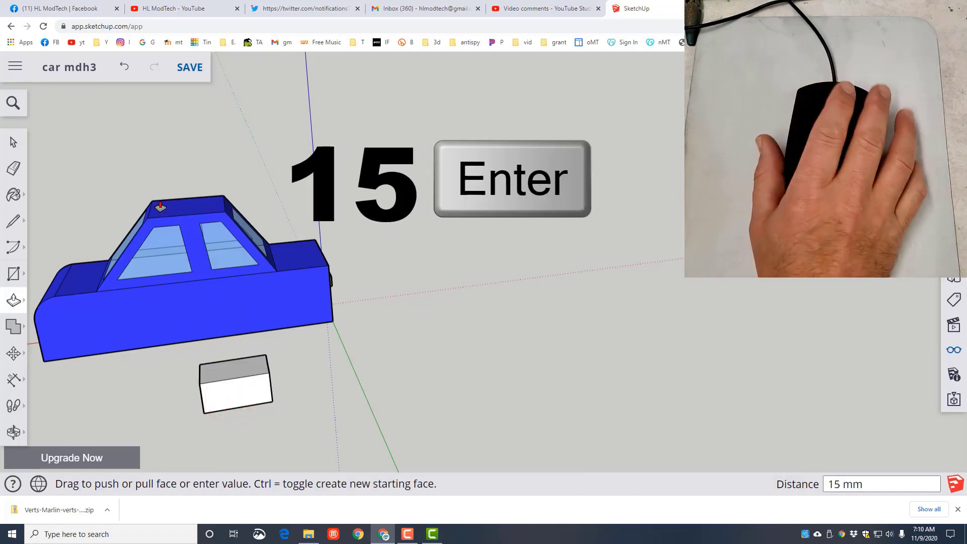
- Draw a 20 mm line straight across the box's top face to mark off a narrow strip at one end
click(13, 220)
click(246, 356)
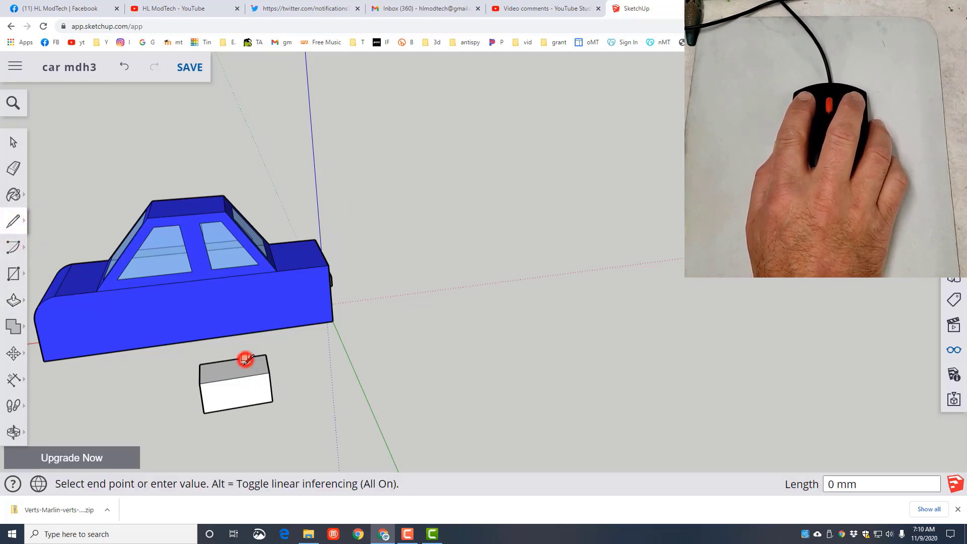
click(246, 376)
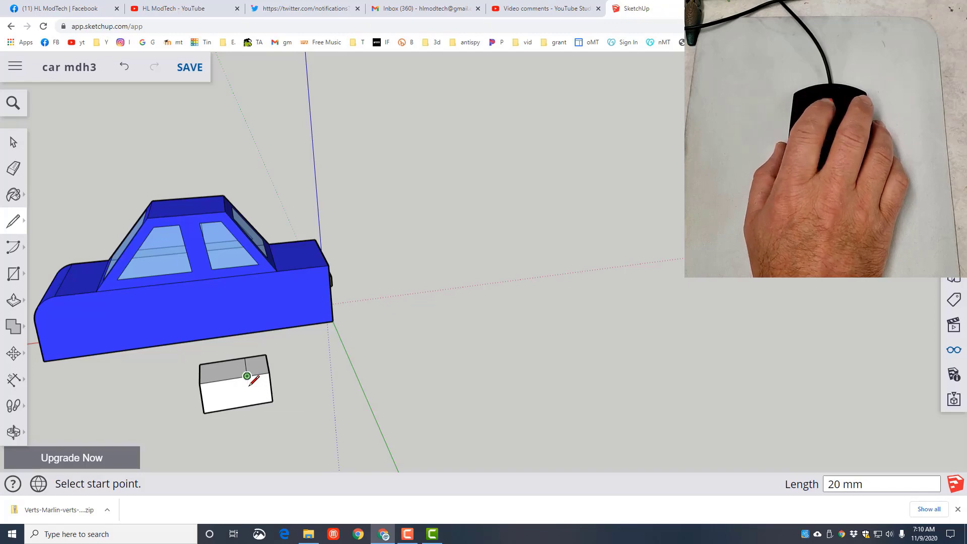
scroll(248, 376, up, 3)
key(l)
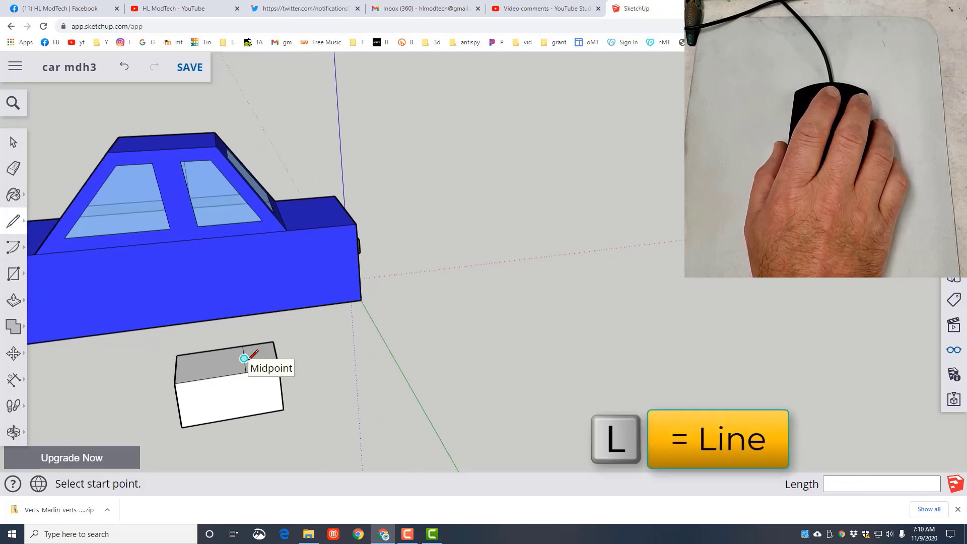
- Pull the narrow strip of the box's top face up 25 mm to form the seat's backrest
key(p)
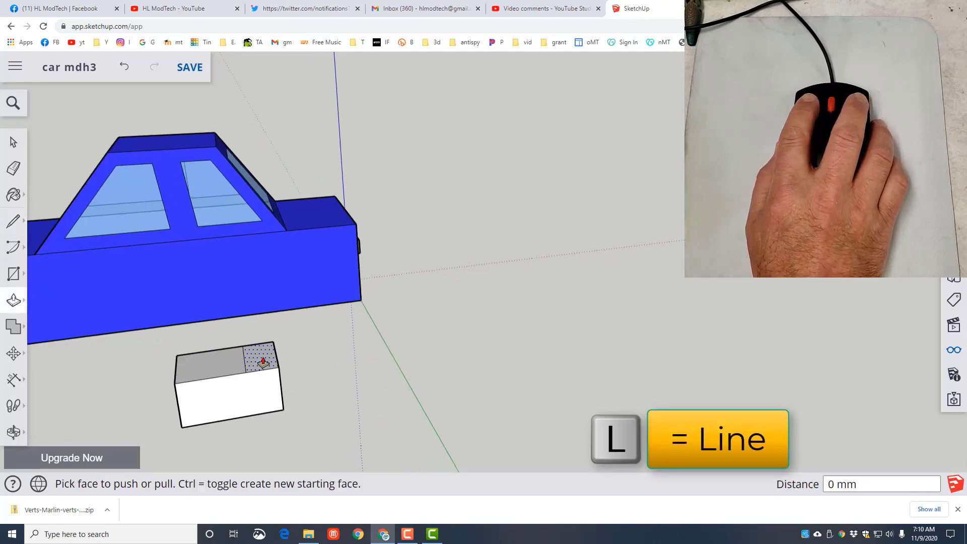
click(263, 361)
text(25)
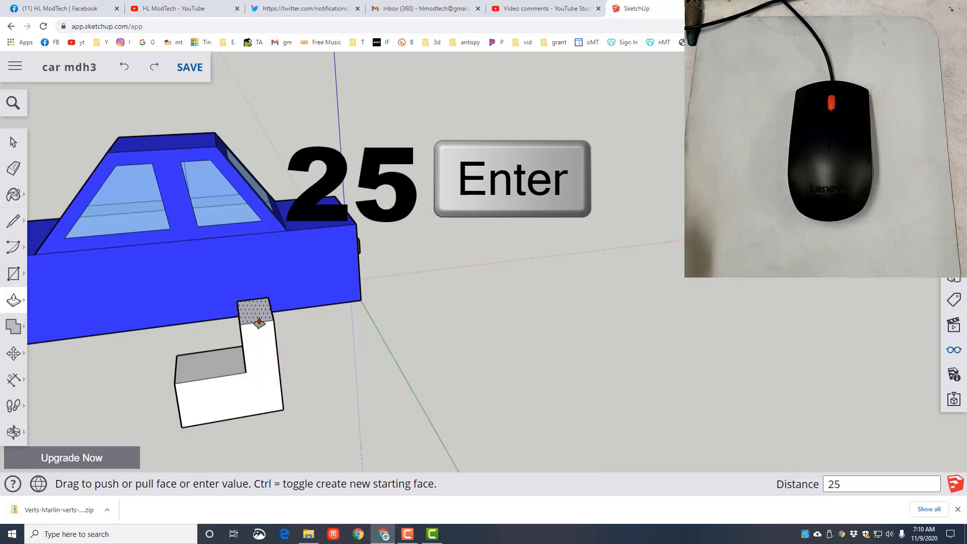
key(Return)
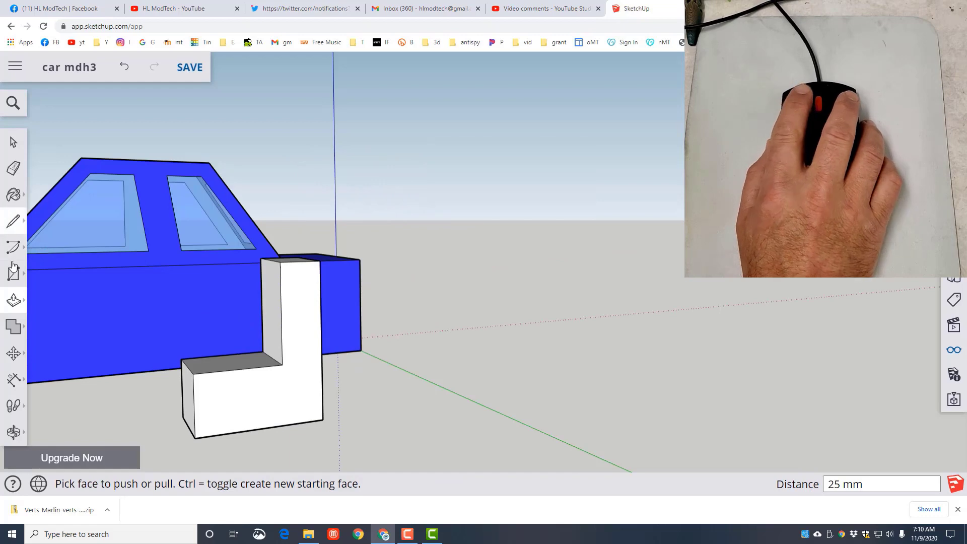
- Move the edge where the backrest meets the seat cushion about 3 mm forward along the red axis to slope the backrest
key(m)
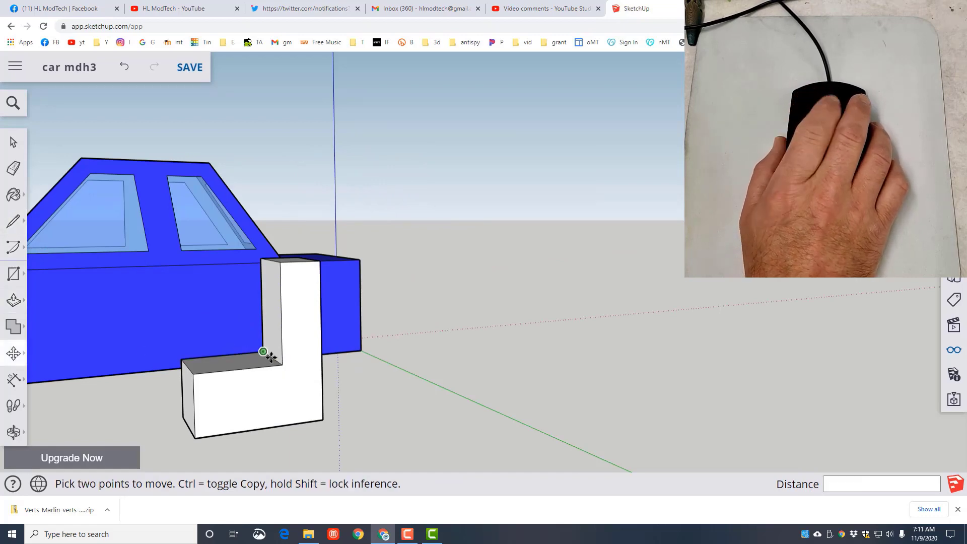
scroll(271, 358, up, 5)
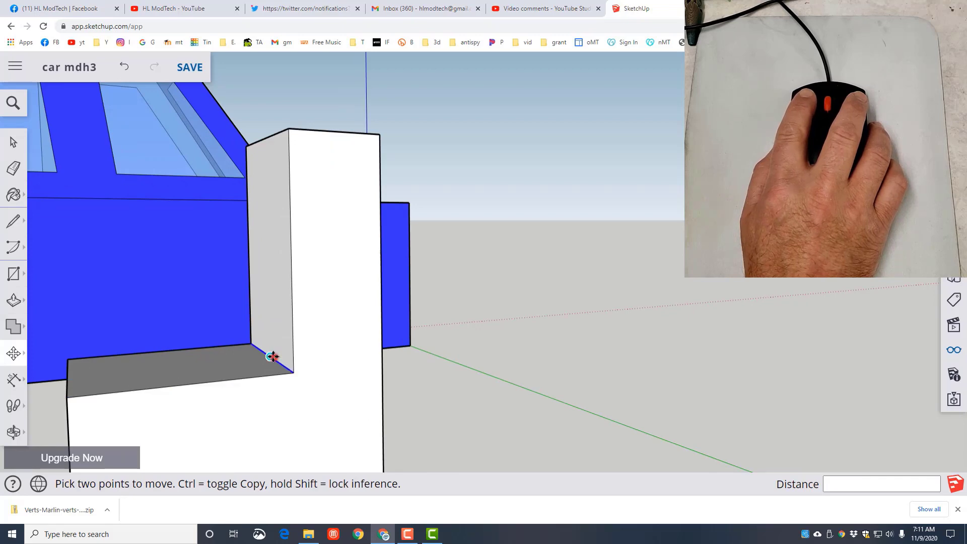
click(271, 357)
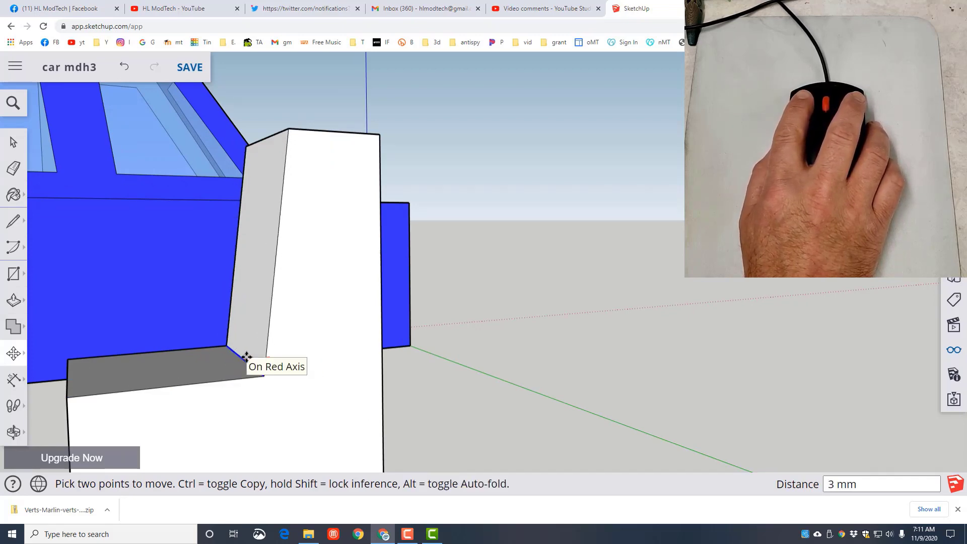
click(245, 359)
- Draw a diagonal line about 14 mm long across the lower rear corner of the seat's side face
scroll(229, 363, down, 1)
scroll(229, 363, down, 1)
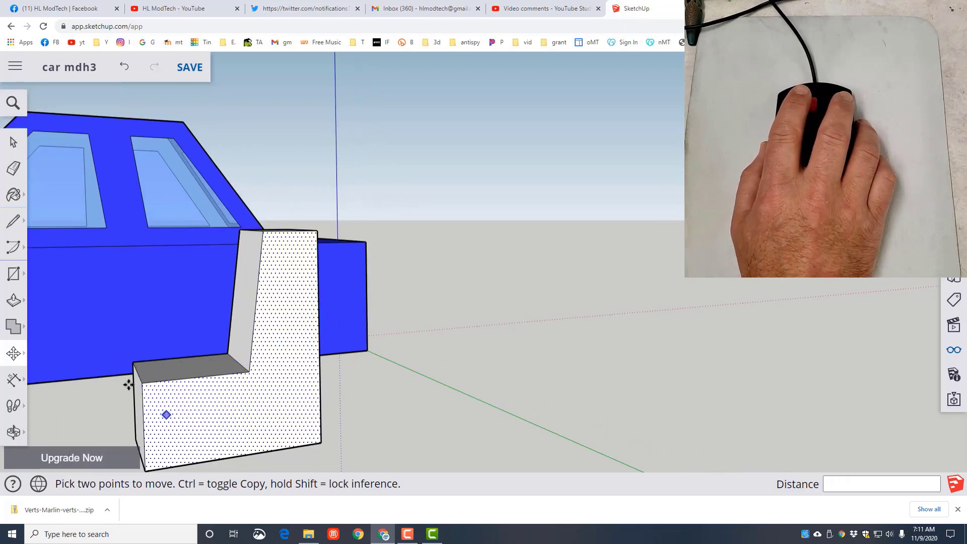
click(13, 221)
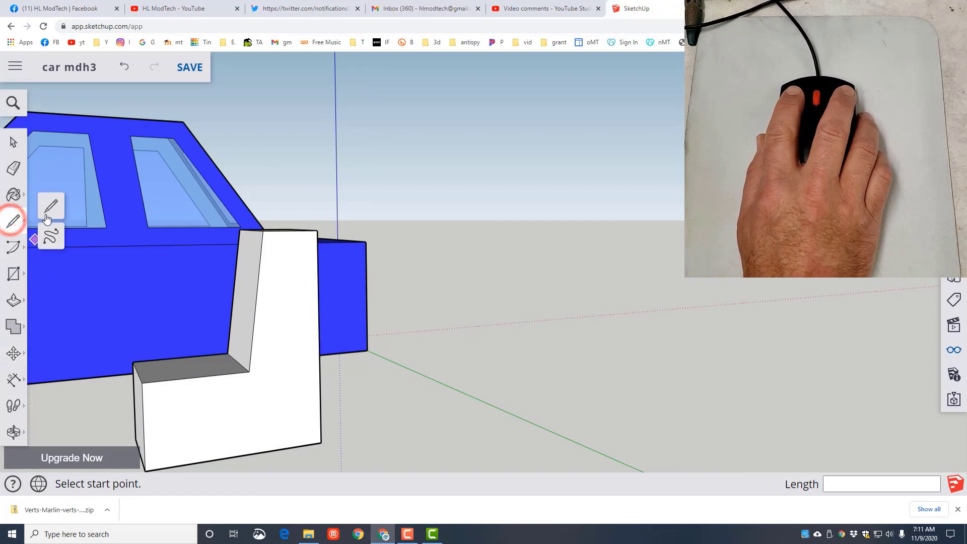
click(56, 201)
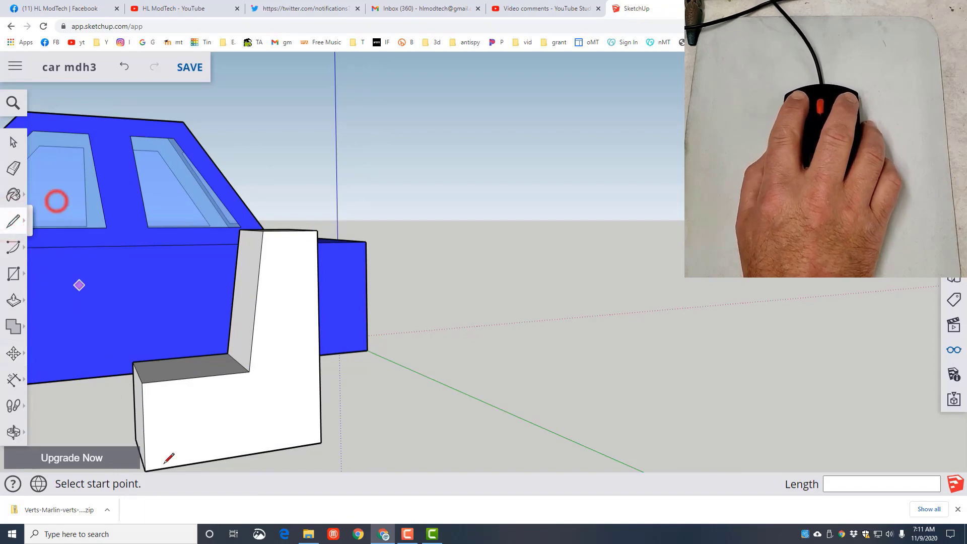
click(320, 377)
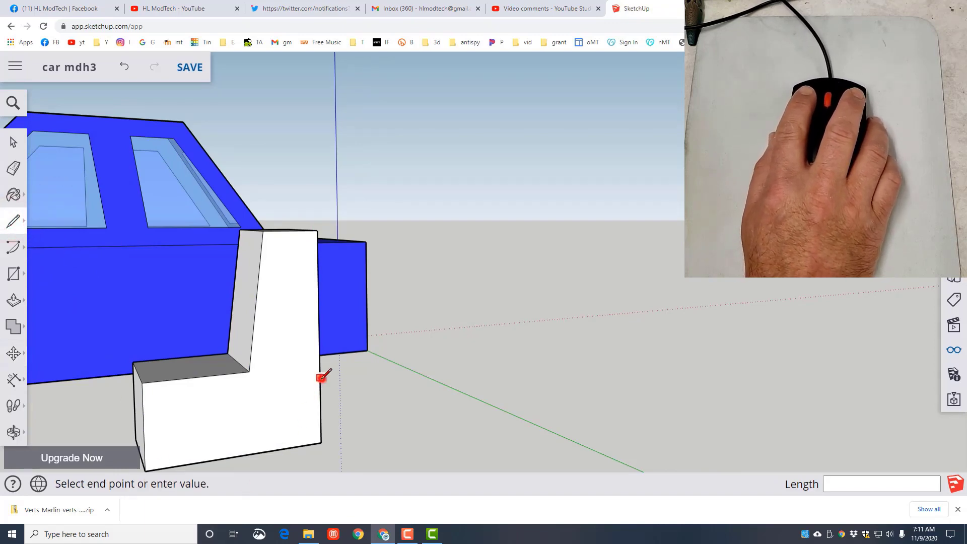
click(285, 448)
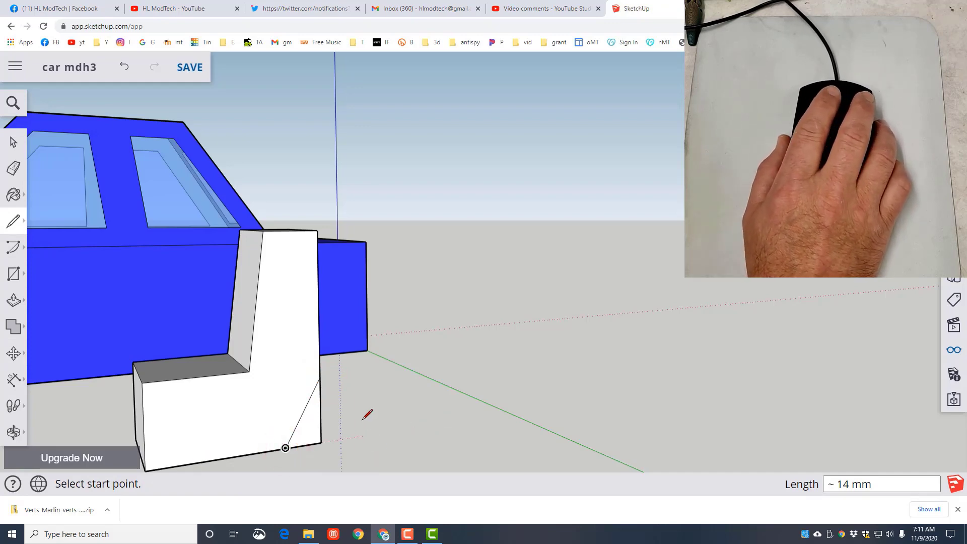
- Push the lower rear corner triangle 20 mm through the seat's full width to cut it away
key(o)
mouse_move(440, 406)
mouse_down()
mouse_move(346, 410)
mouse_move(305, 400)
mouse_up()
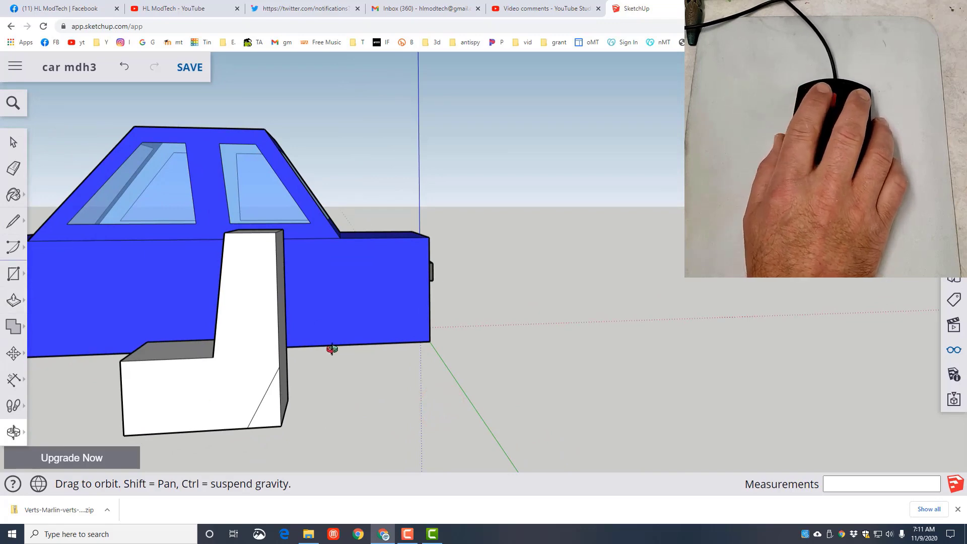
key(p)
click(280, 404)
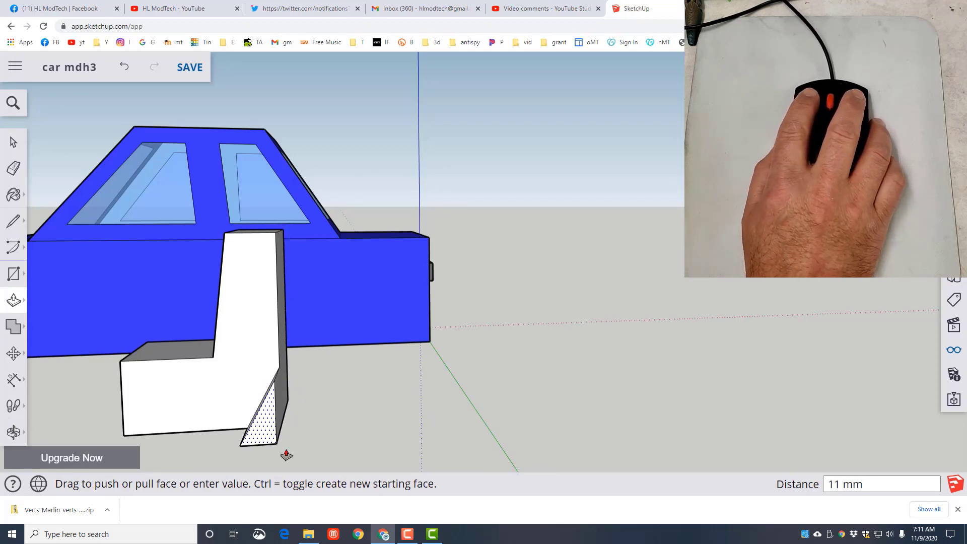
click(284, 230)
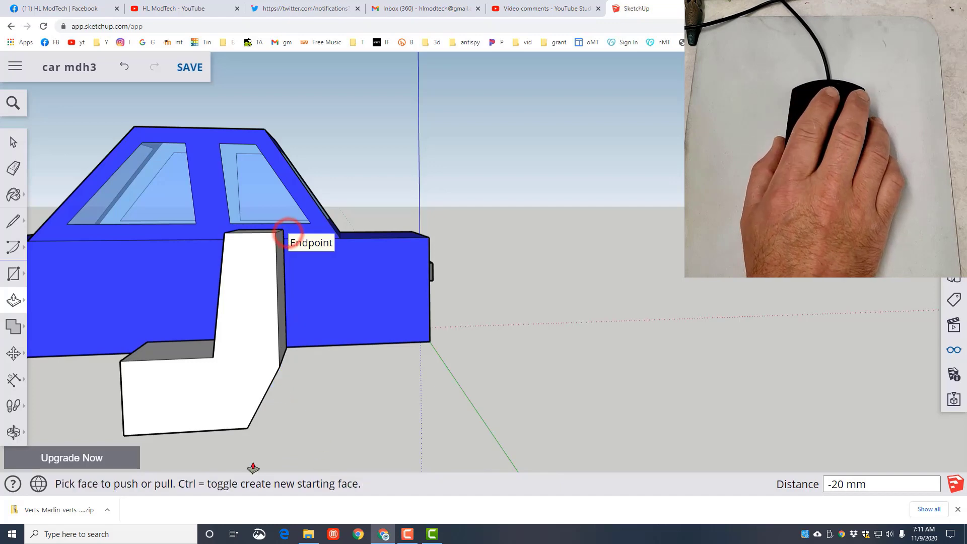
- Draw a diagonal line about 6 mm long across the upper front corner of the seat cushion's side face
middle_drag(245, 455, 363, 447)
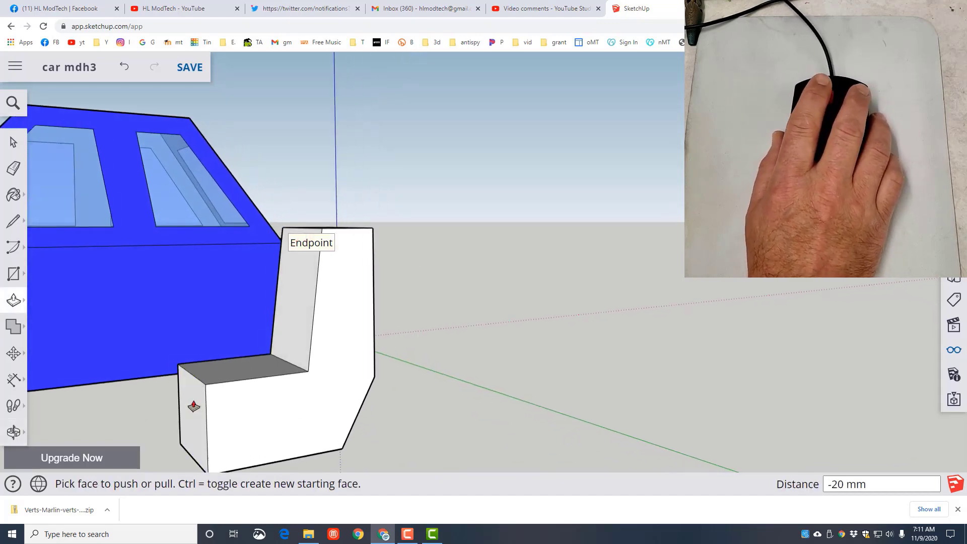
click(14, 221)
click(232, 381)
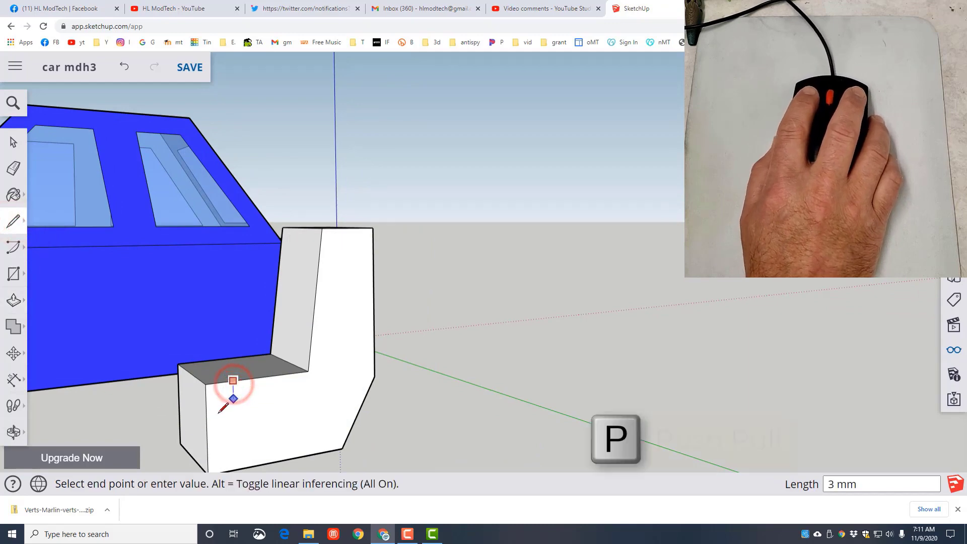
click(208, 414)
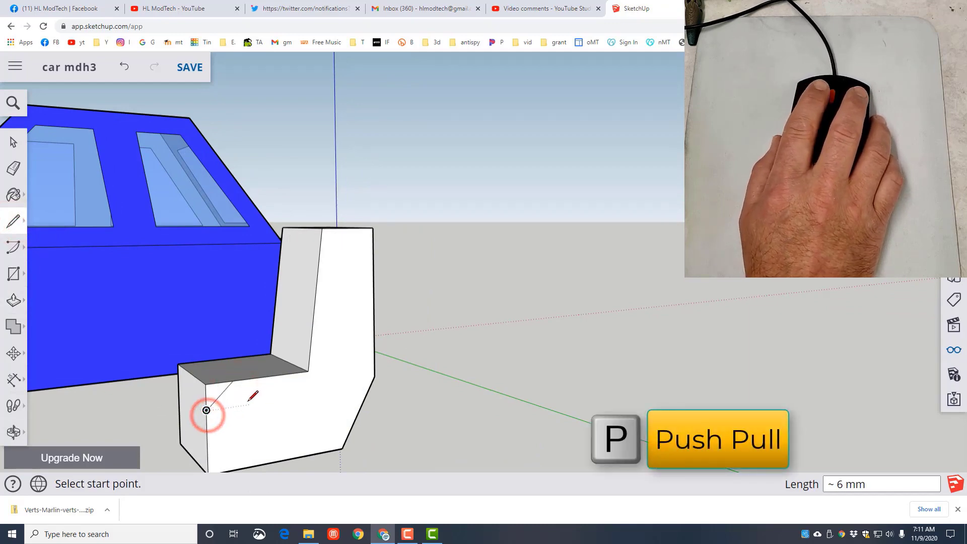
- Push the upper front corner triangle 20 mm through the seat's full width to bevel the cushion's front edge
key(p)
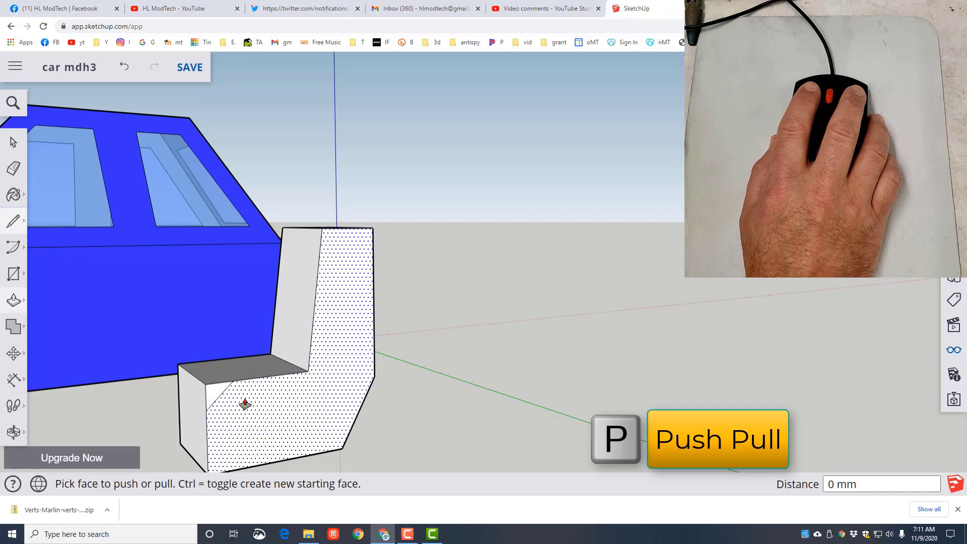
click(219, 393)
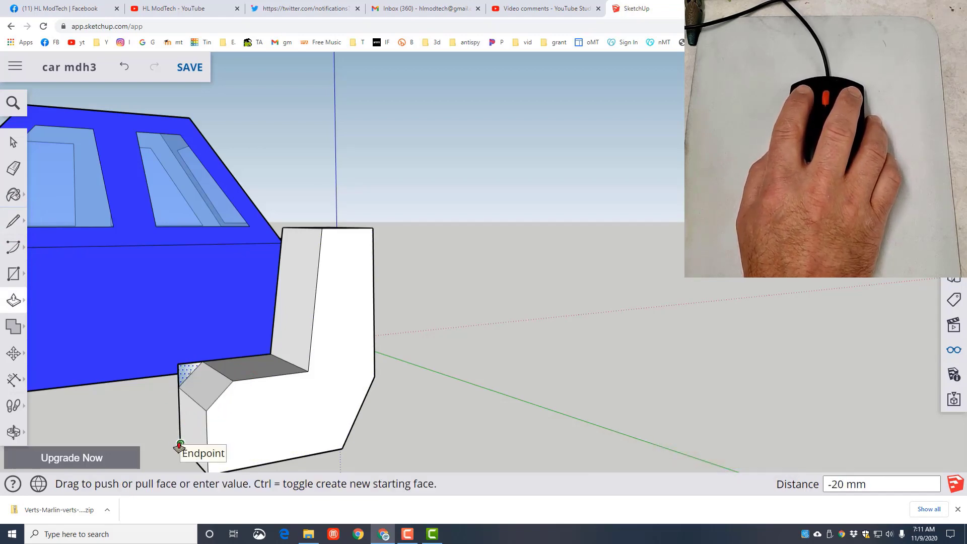
click(180, 445)
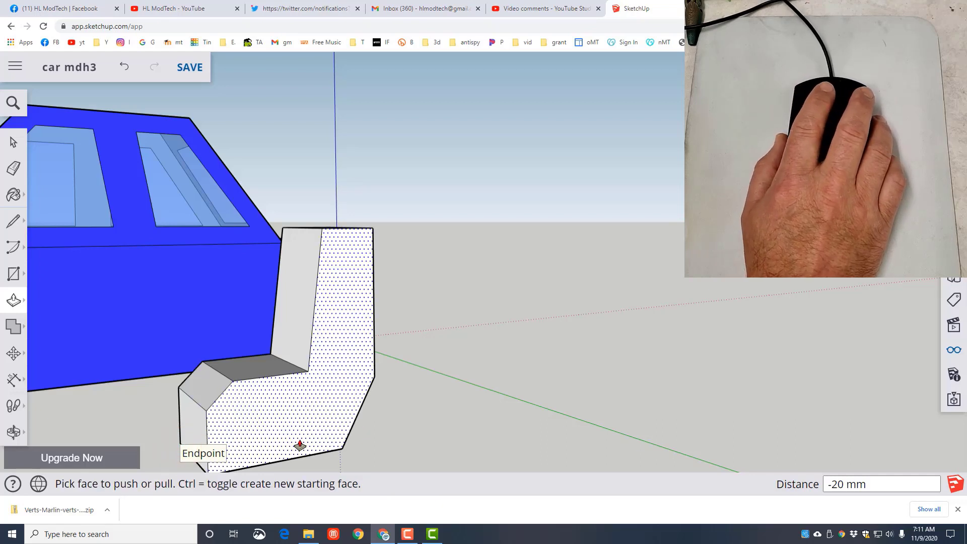
- Select the whole seat solid and make it a component with the definition name "seat3"
middle_drag(300, 445, 403, 380)
key(space)
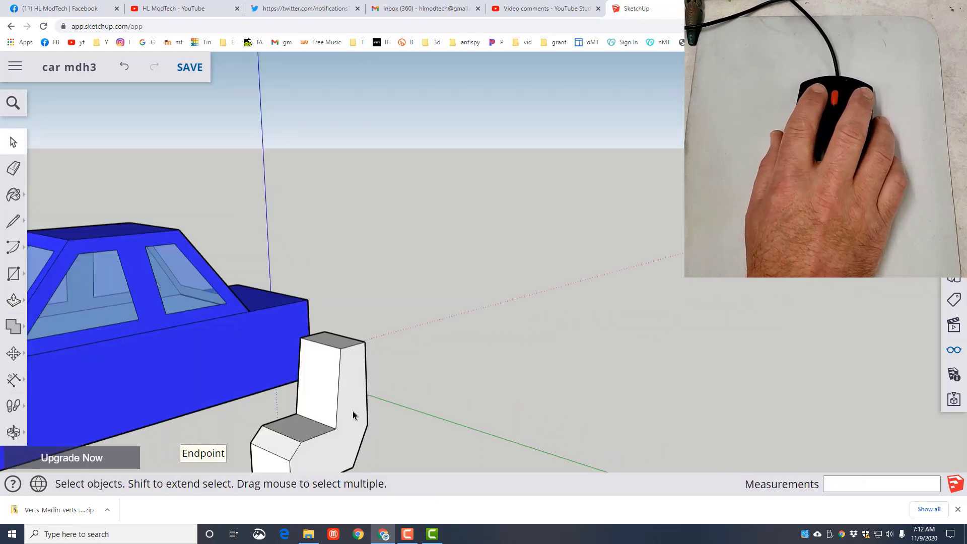
click(352, 411)
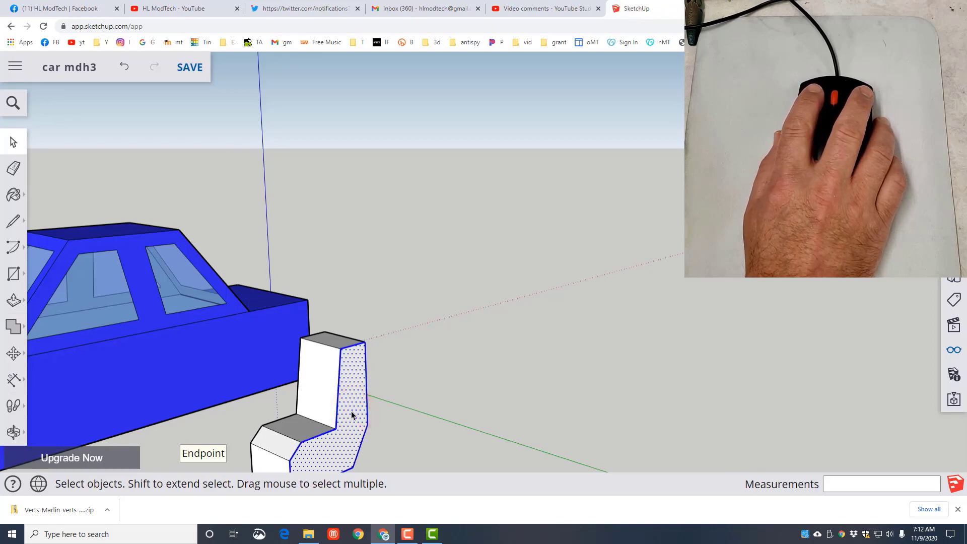
triple_click(352, 413)
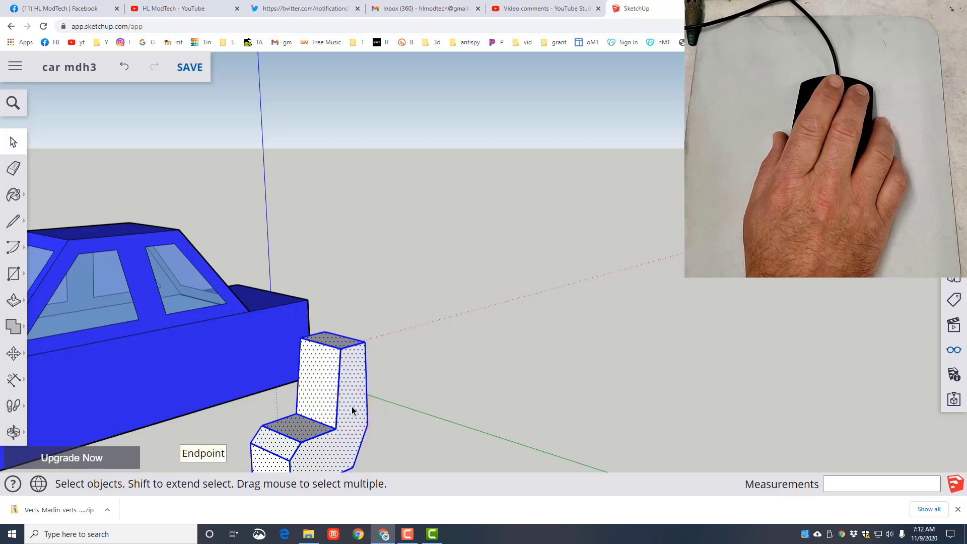
right_click(352, 407)
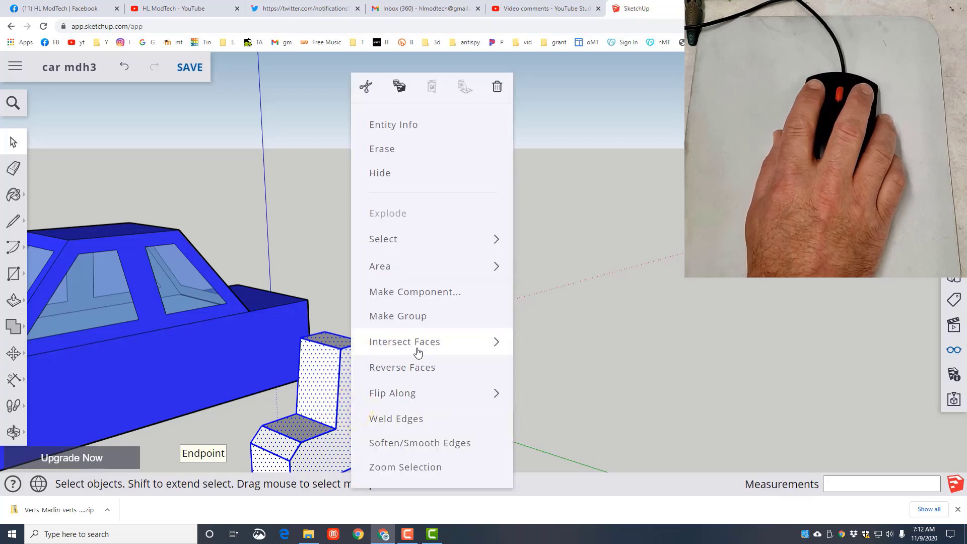
click(404, 294)
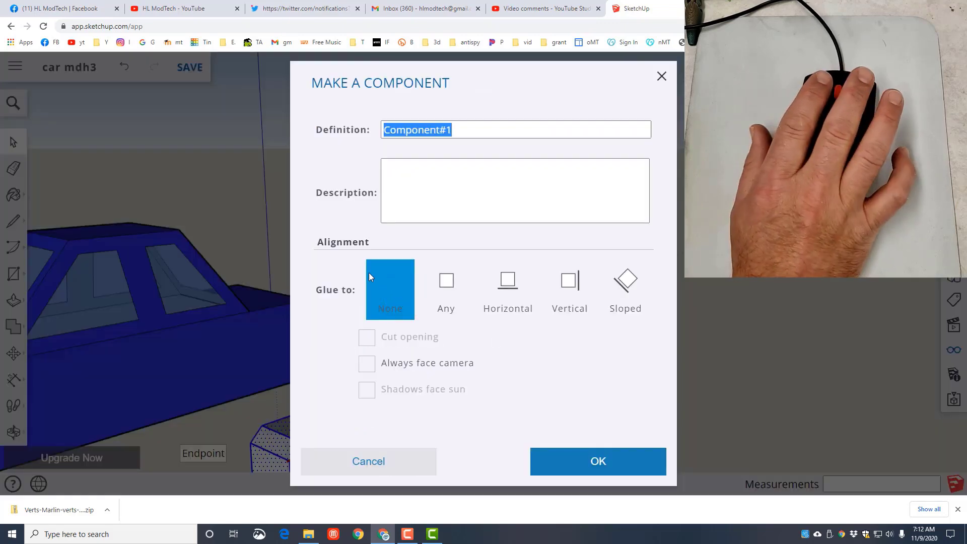
text(seat)
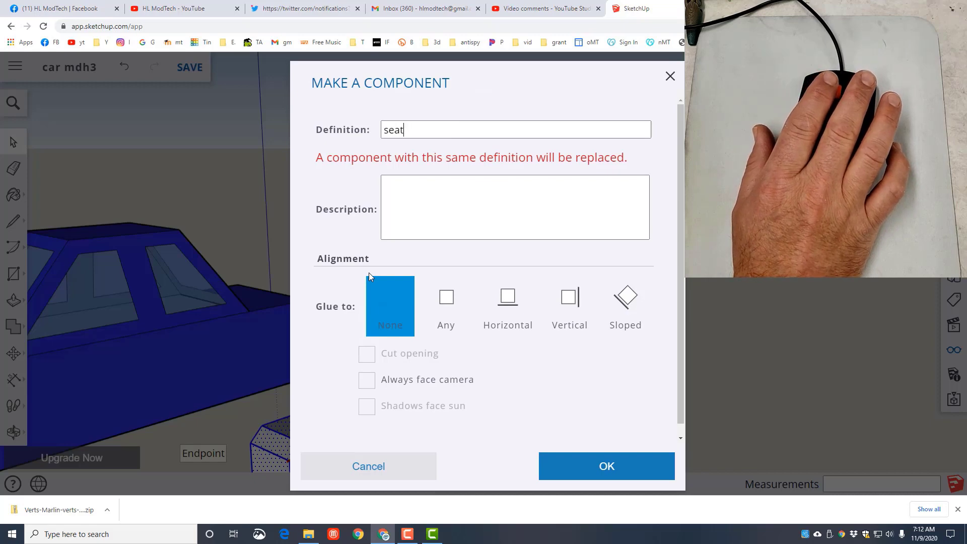
text(3)
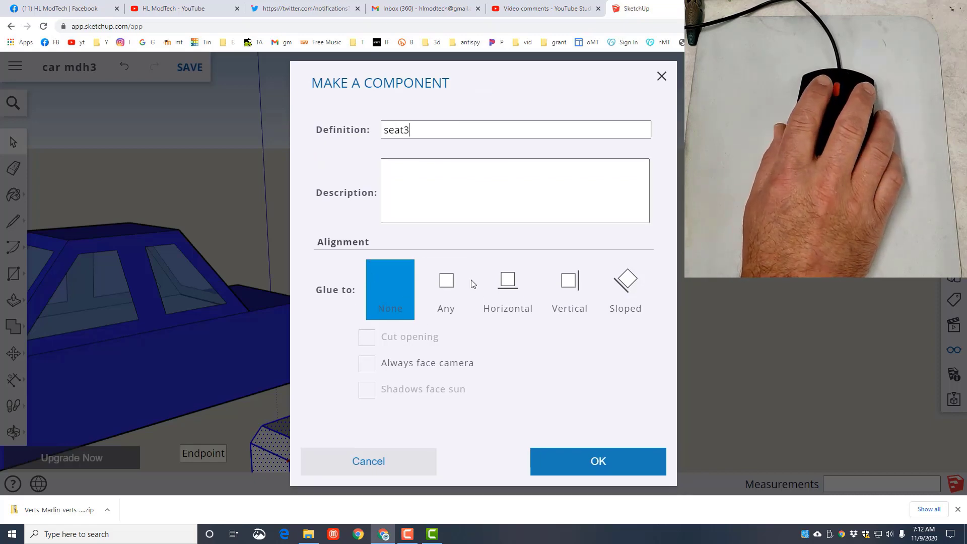
click(587, 461)
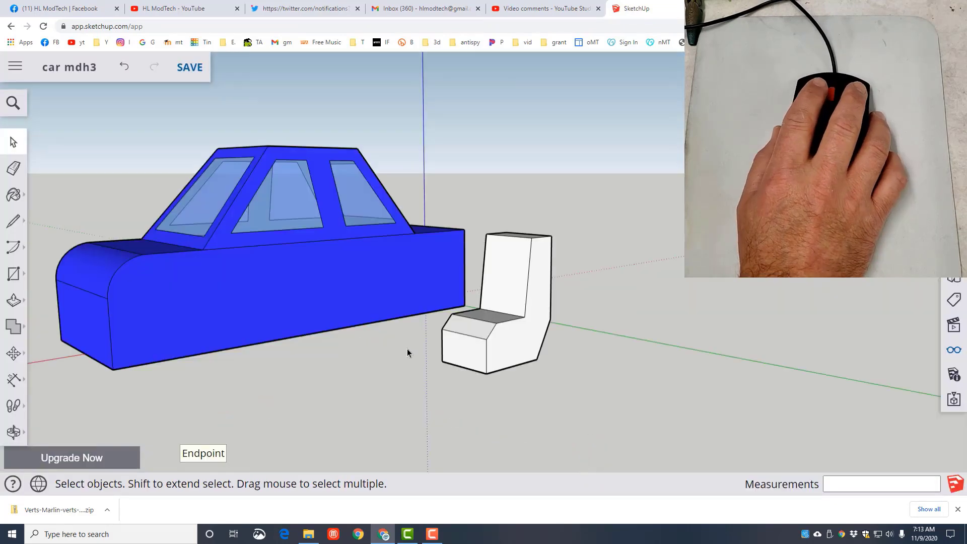
- Move the seat about 92 mm by its lower rear corner onto the bottom edge of the car's side, below the front side window
key(m)
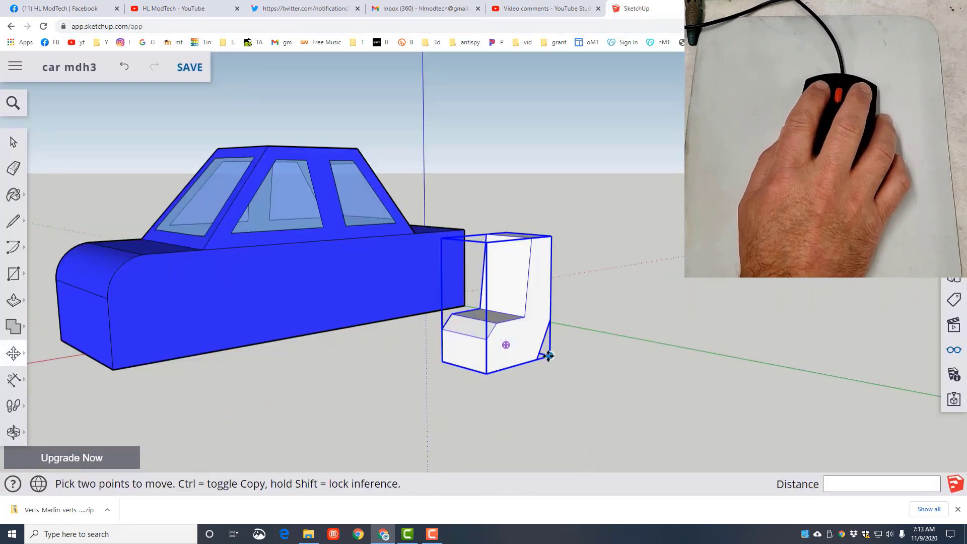
click(539, 360)
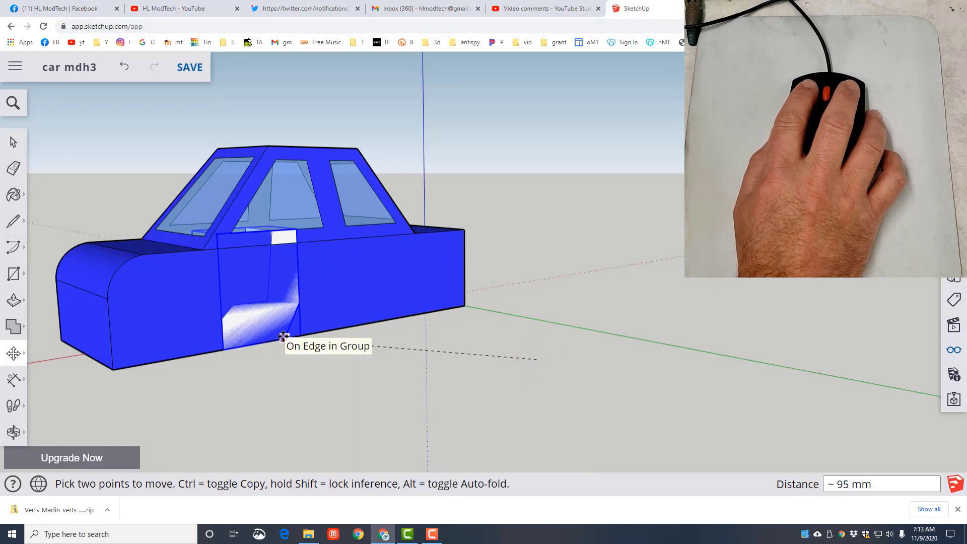
click(301, 334)
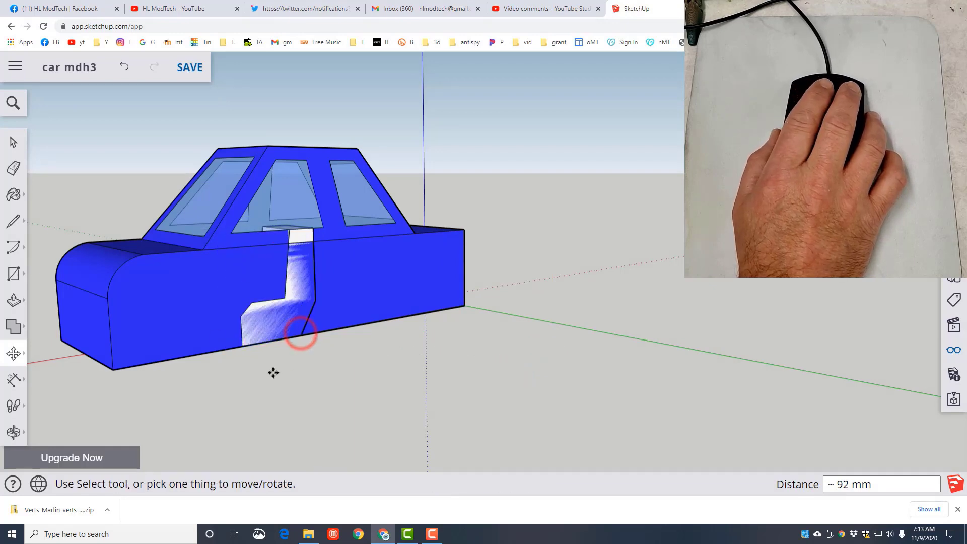
- Move the seat 2 mm inward along the green axis, off the car's side wall
key(o)
drag(283, 378, 427, 441)
key(m)
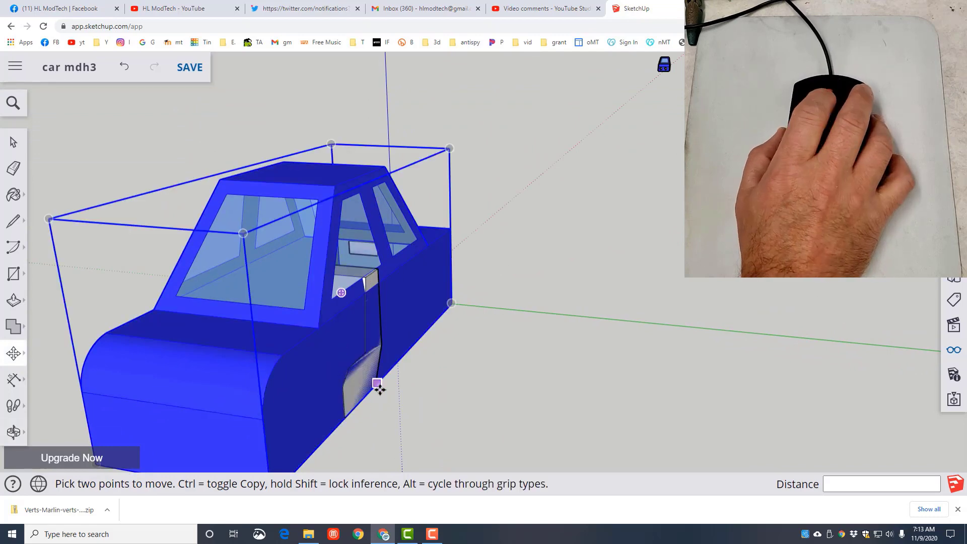
scroll(377, 390, up, 3)
scroll(373, 384, up, 3)
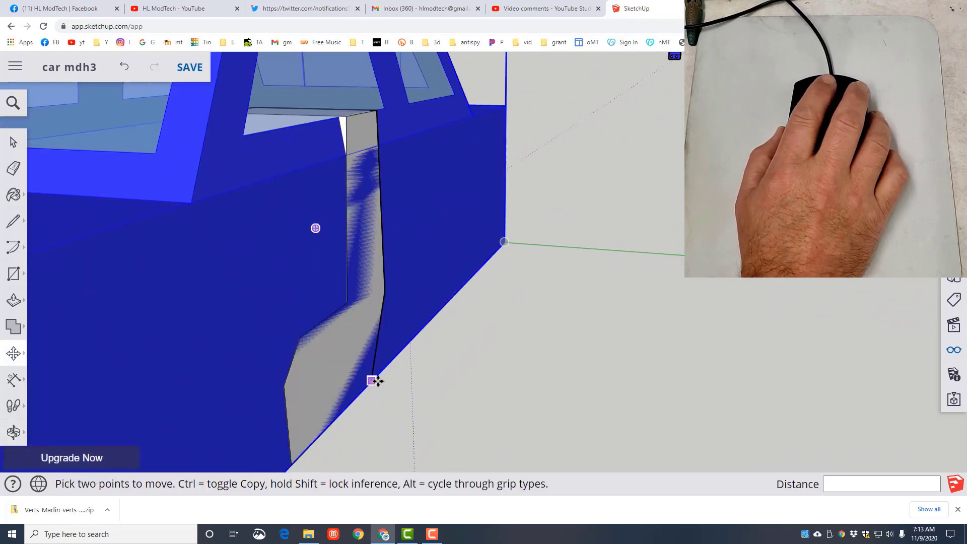
click(371, 381)
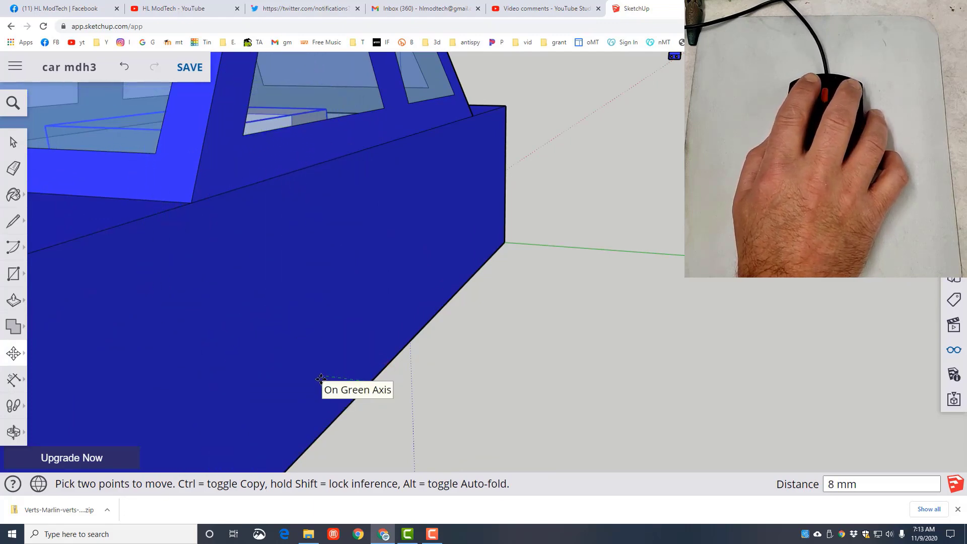
key(Return)
text(2)
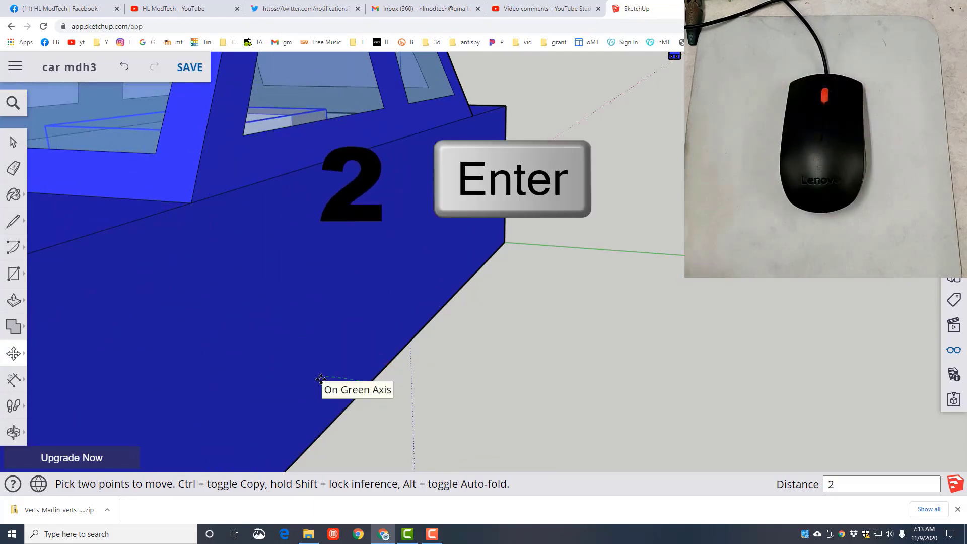
key(Return)
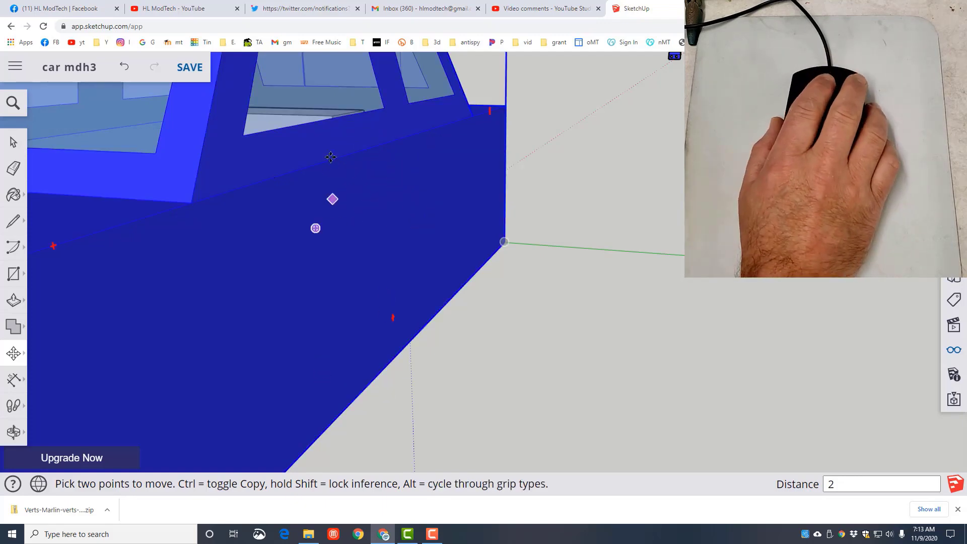
- Open the car body group for editing and hide its curved nose, front face and floor
scroll(332, 156, down, 1)
middle_drag(285, 222, 202, 223)
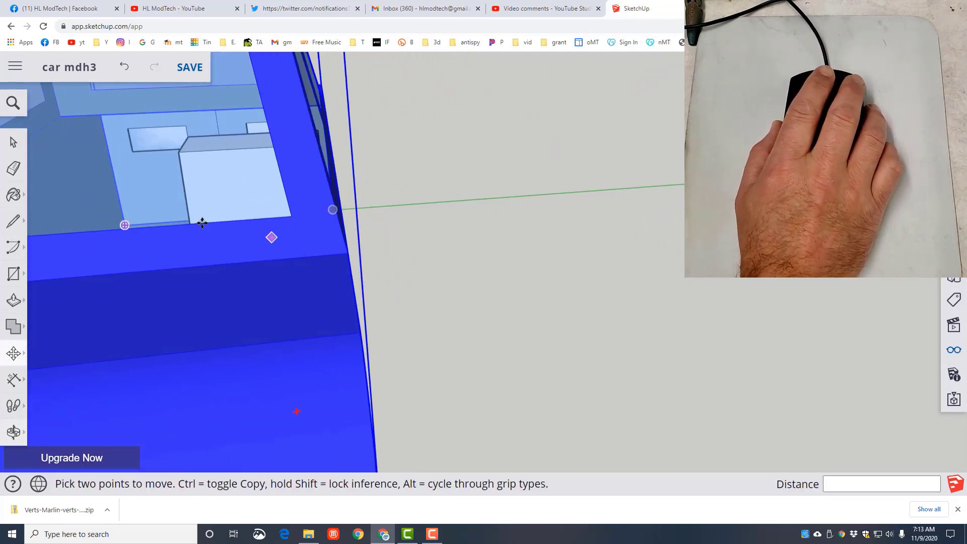
scroll(189, 208, down, 5)
middle_drag(101, 222, 240, 237)
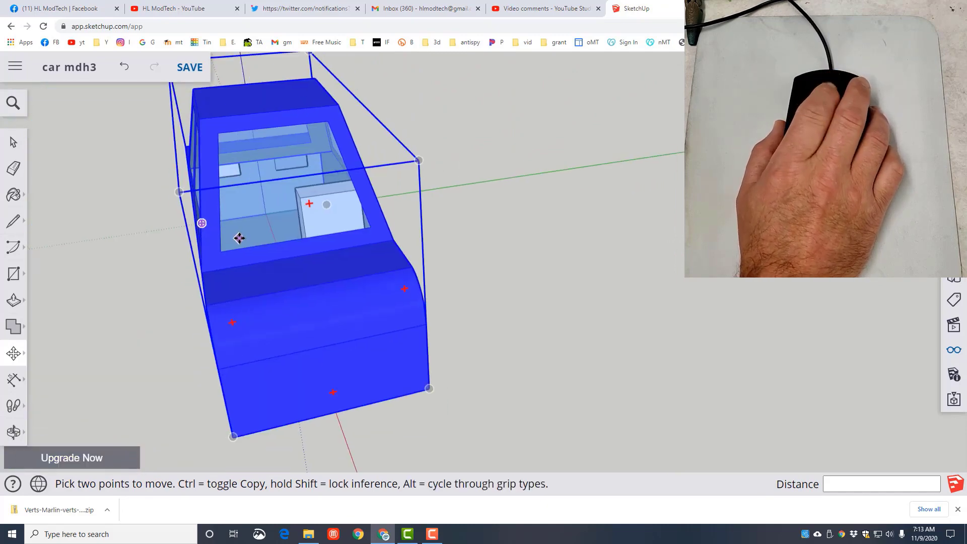
scroll(244, 237, up, 2)
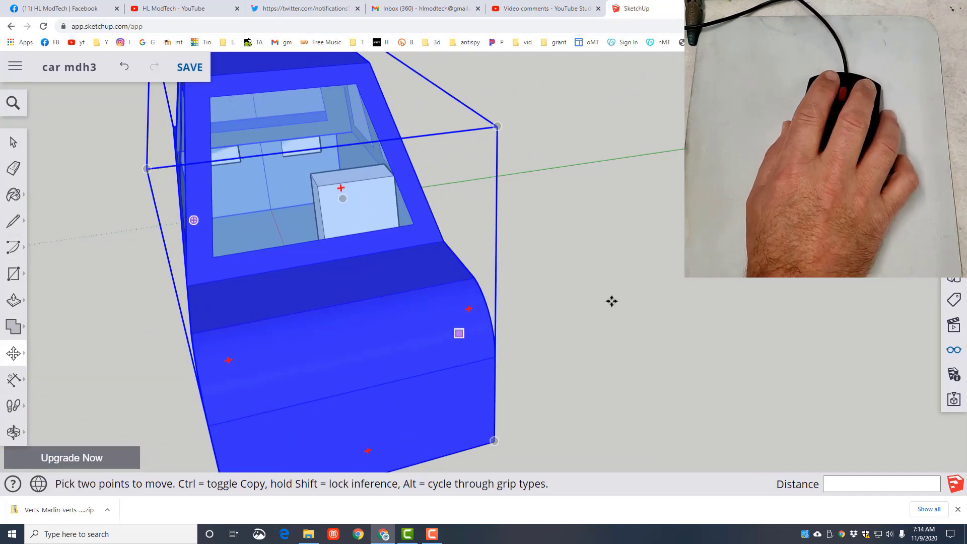
key(space)
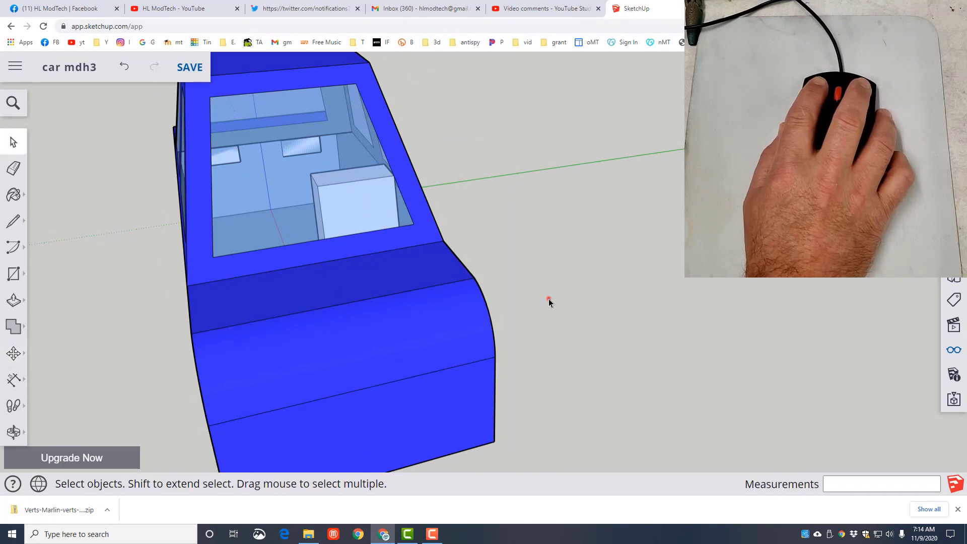
click(549, 298)
click(302, 301)
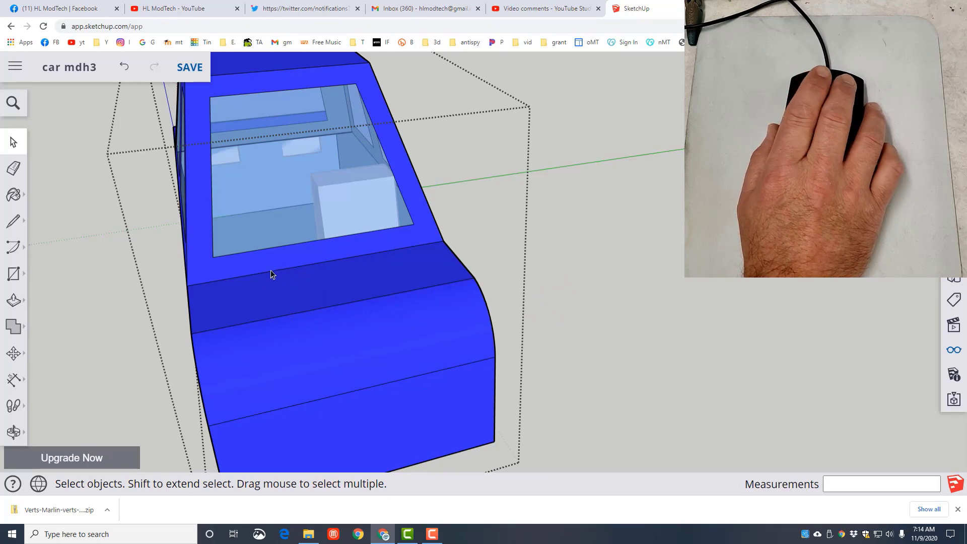
middle_drag(418, 432, 394, 444)
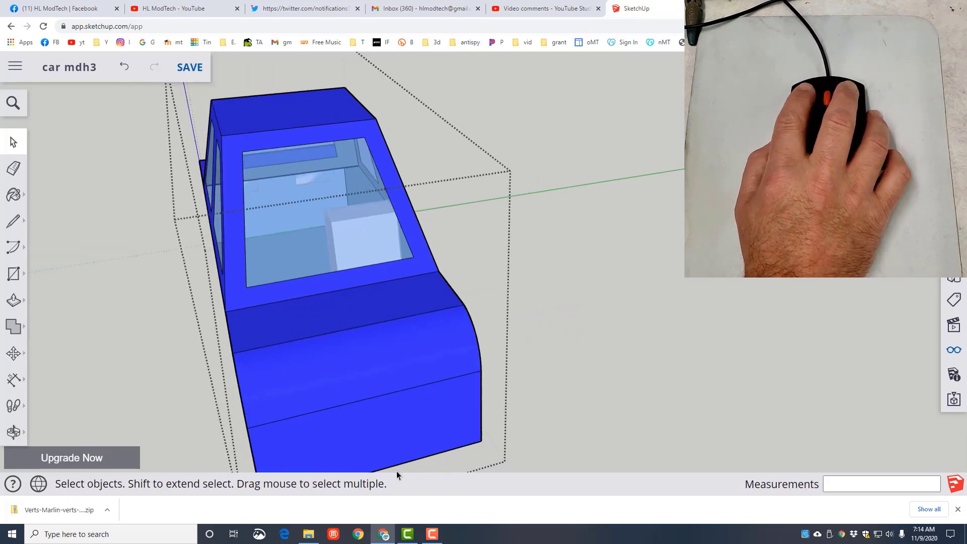
drag(361, 412, 347, 388)
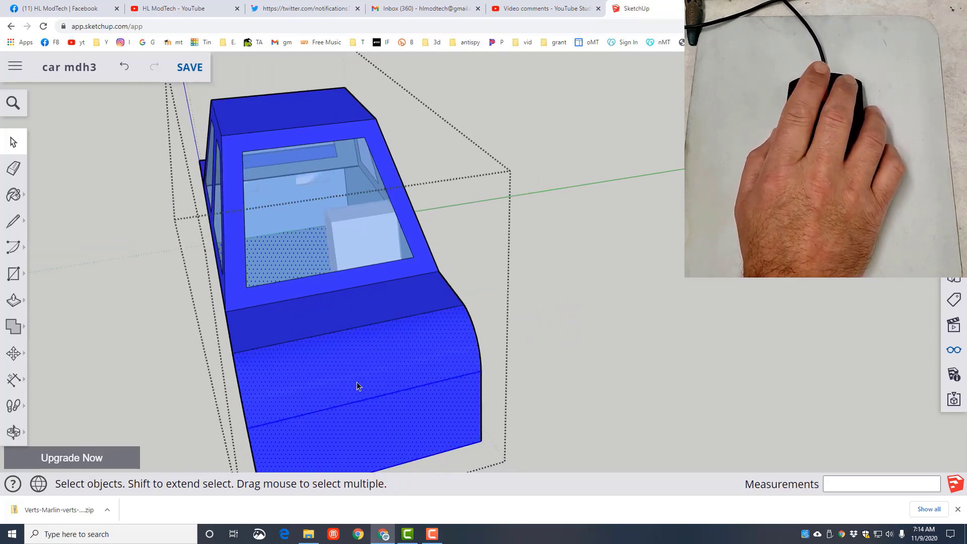
right_click(357, 381)
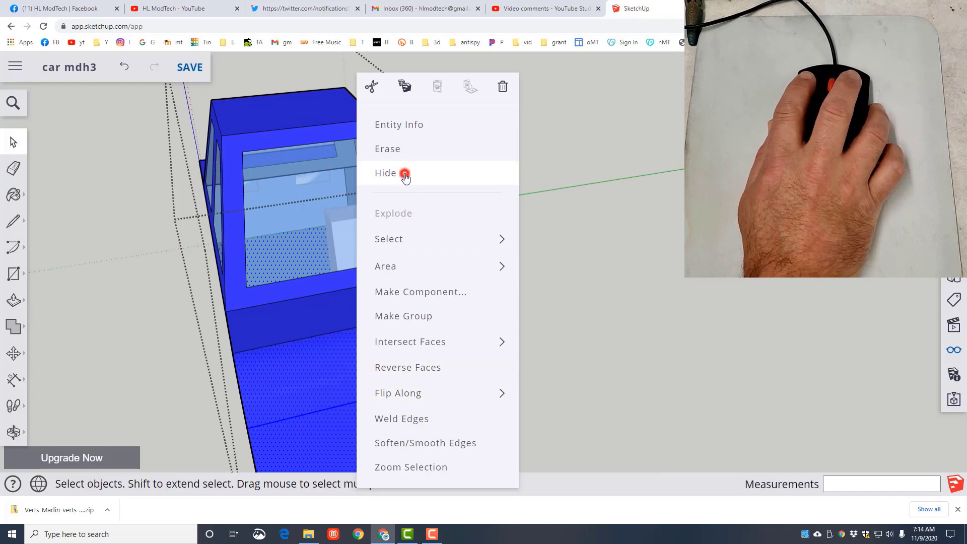
click(405, 176)
- Hide the hood, windshield frame and windshield glass, and close the car body group
click(285, 347)
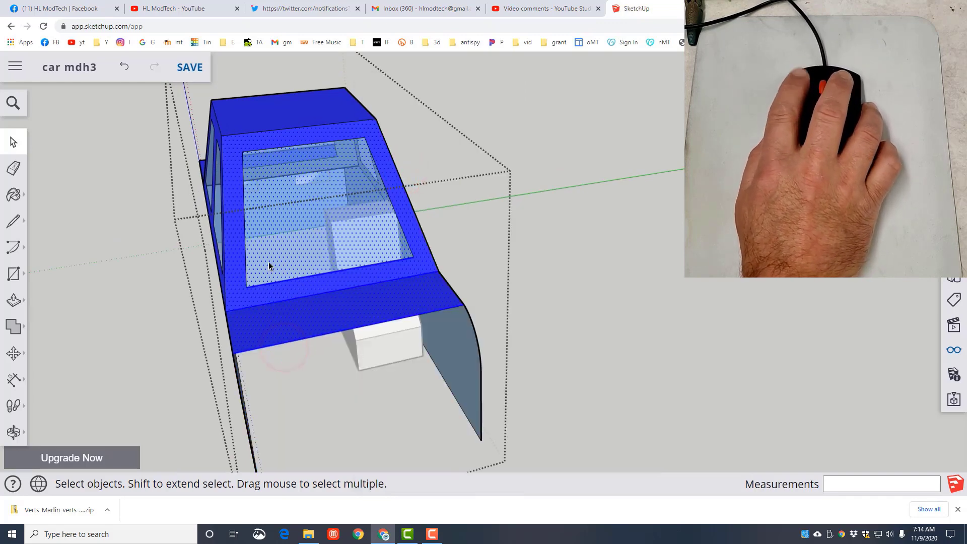
right_click(283, 321)
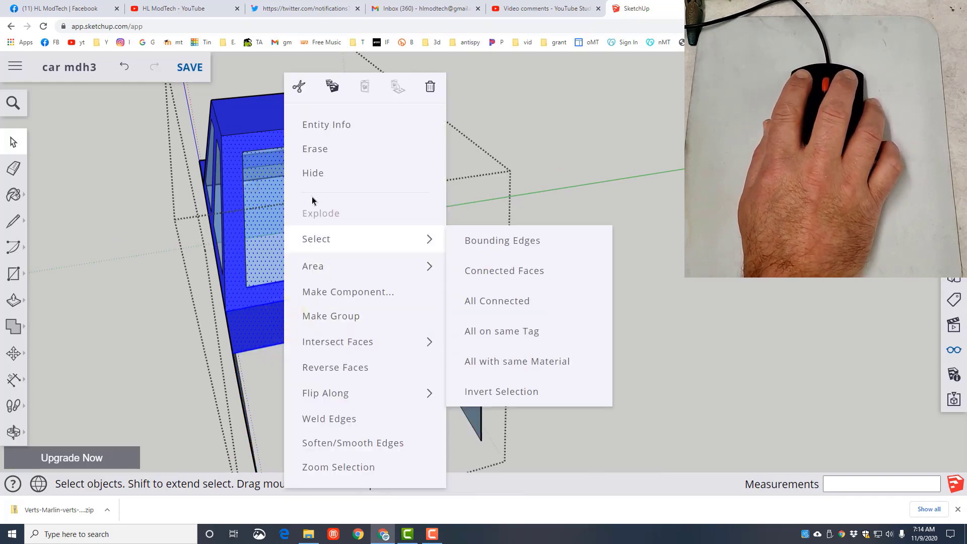
click(312, 173)
click(107, 329)
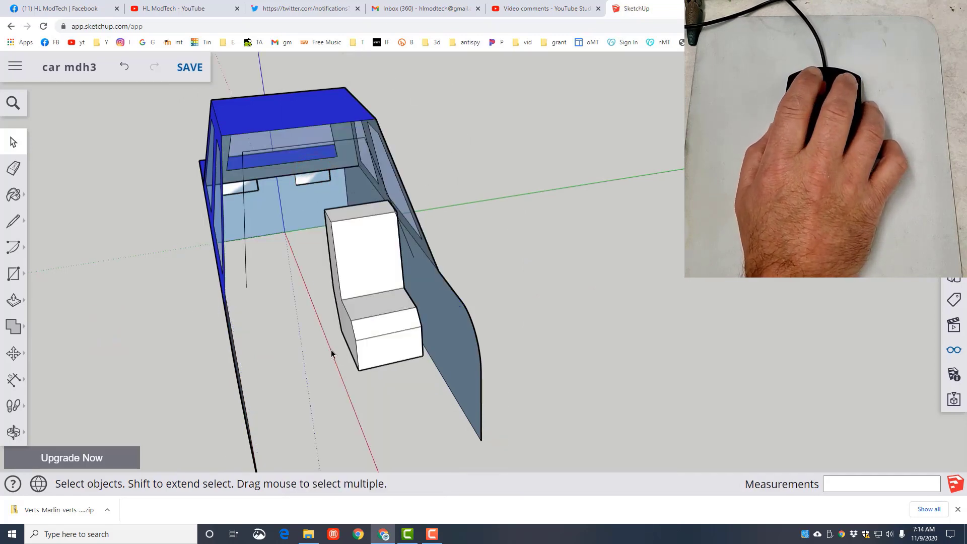
- Copy the seat 33 mm across the car to the opposite side wall and move the copy 2 mm back inward
key(m)
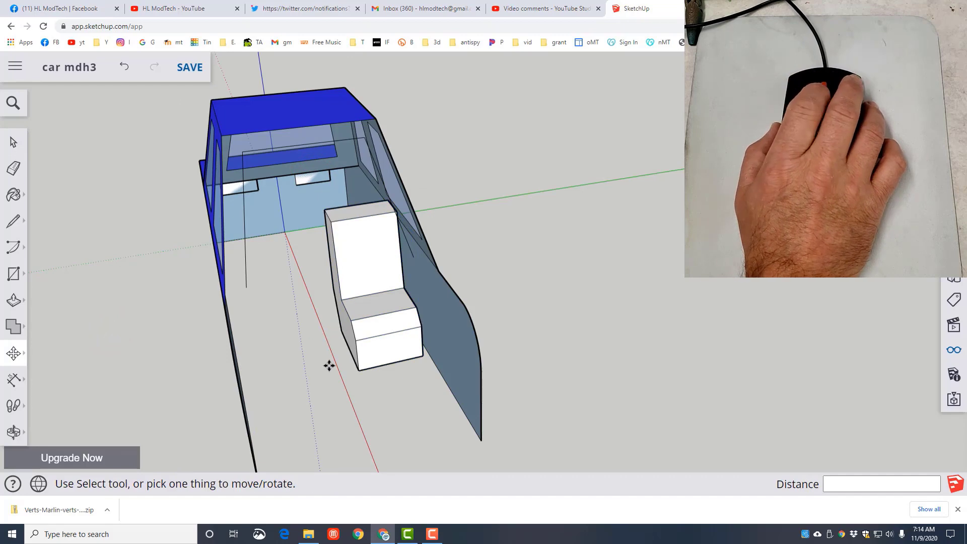
click(361, 374)
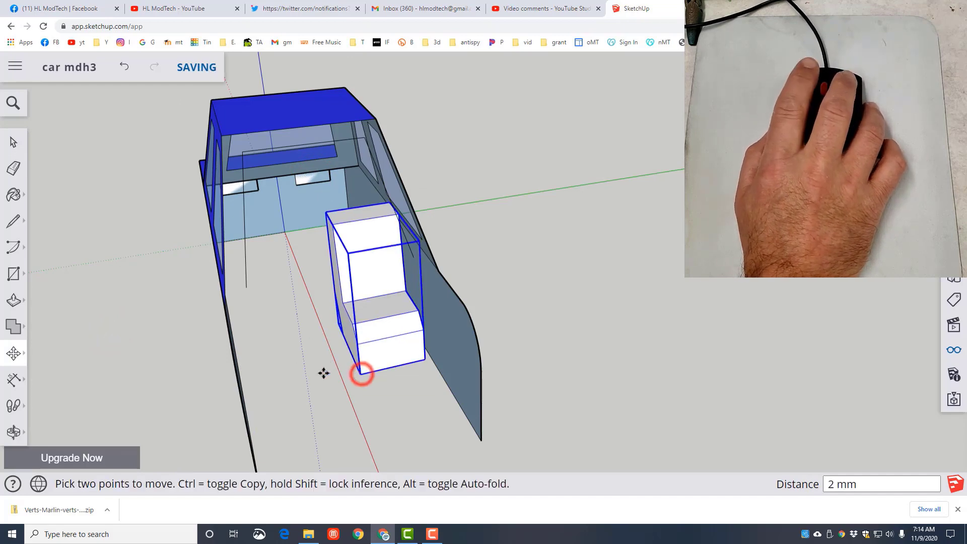
key(ctrl)
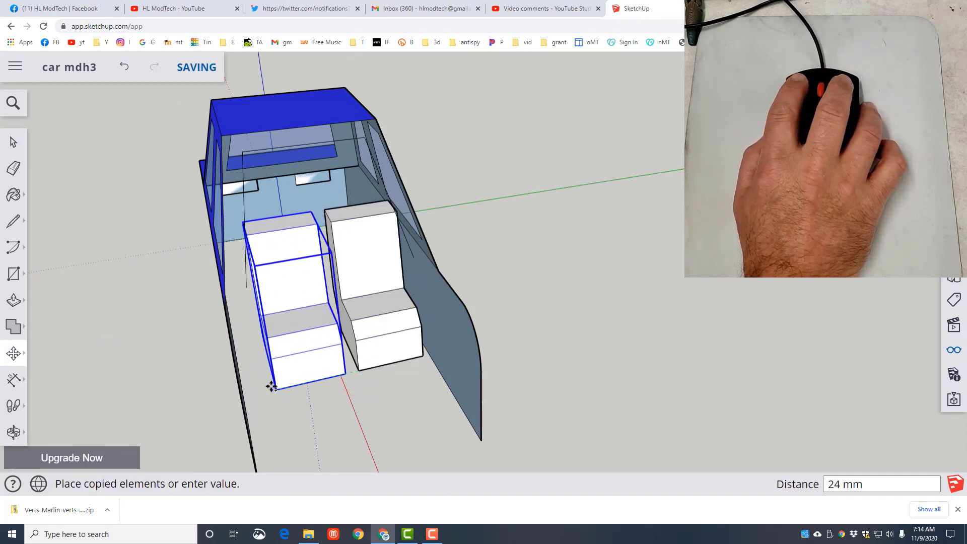
click(242, 392)
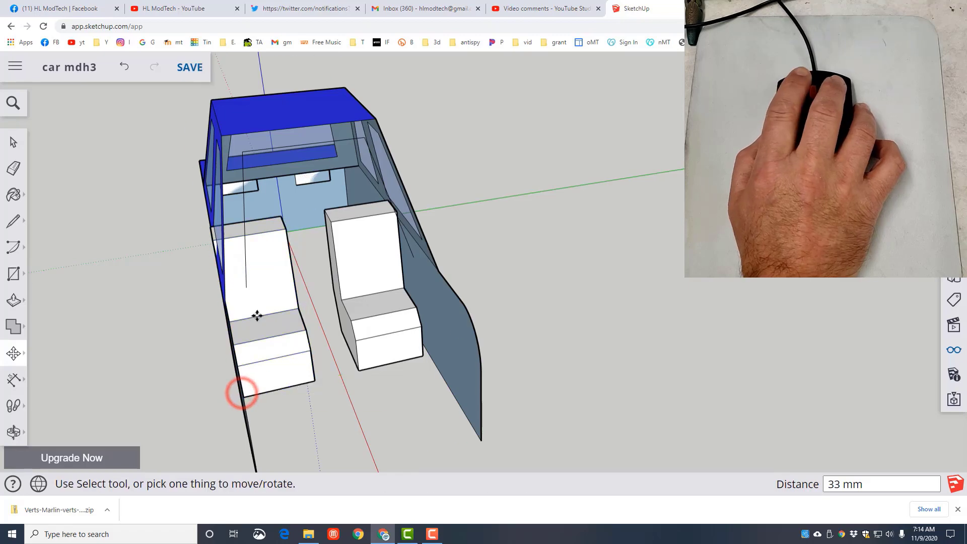
click(313, 381)
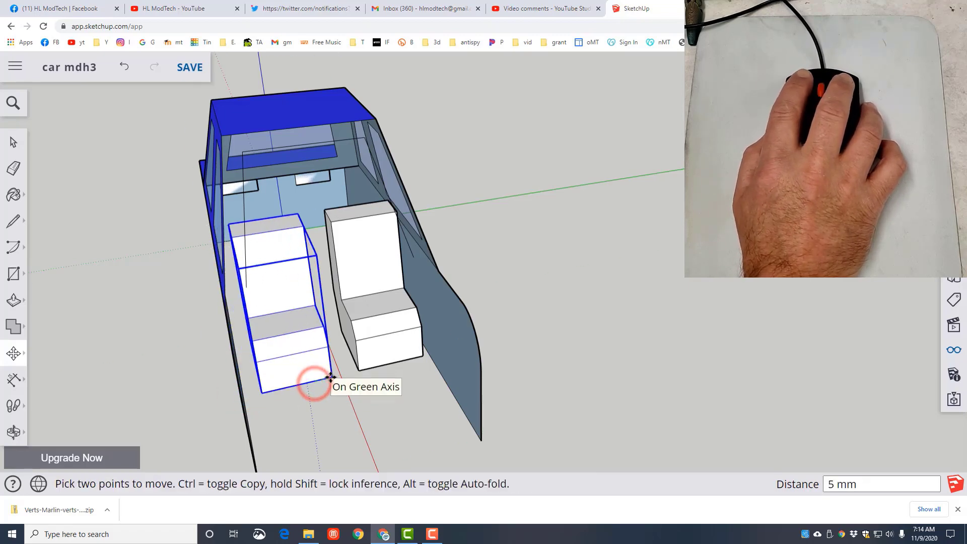
text(2)
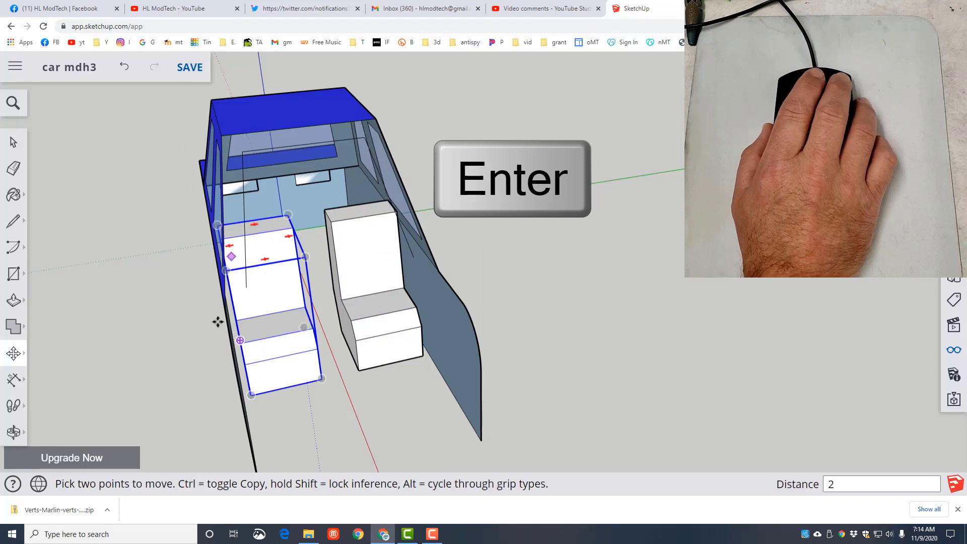
- Copy the seat along the green axis to just outside the car's nearer side wall
click(252, 392)
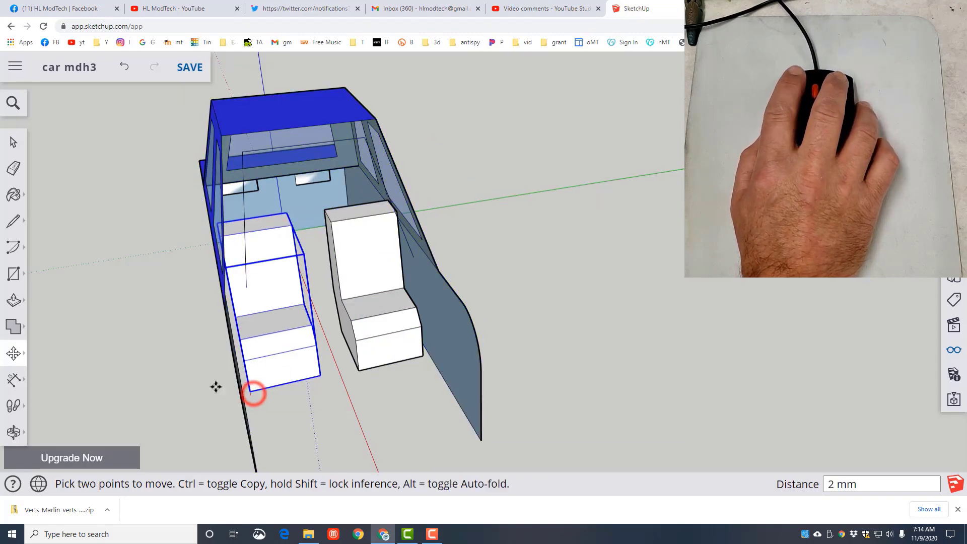
key(ctrl)
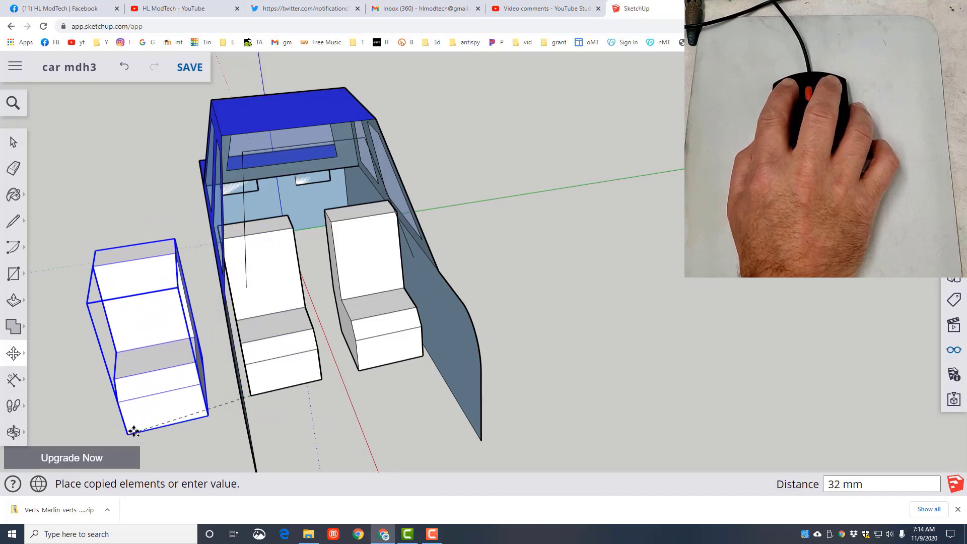
click(141, 428)
- Explode the seat copy outside the car into loose faces and edges and clear the selection
right_click(165, 398)
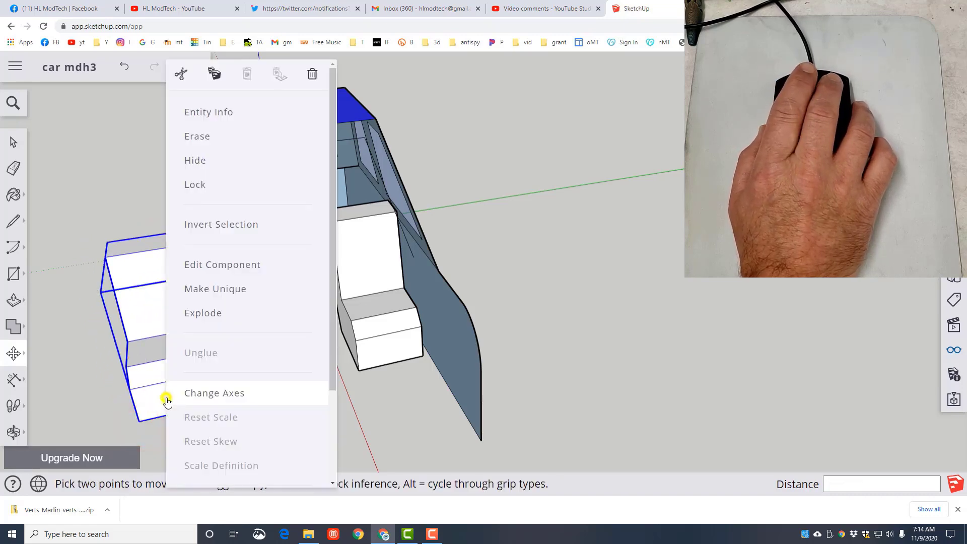
key(space)
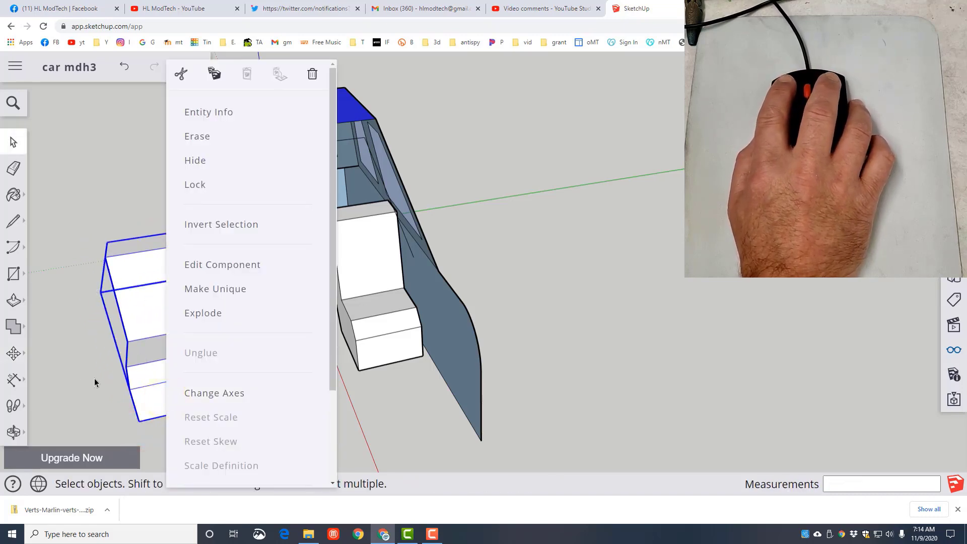
click(94, 380)
right_click(150, 379)
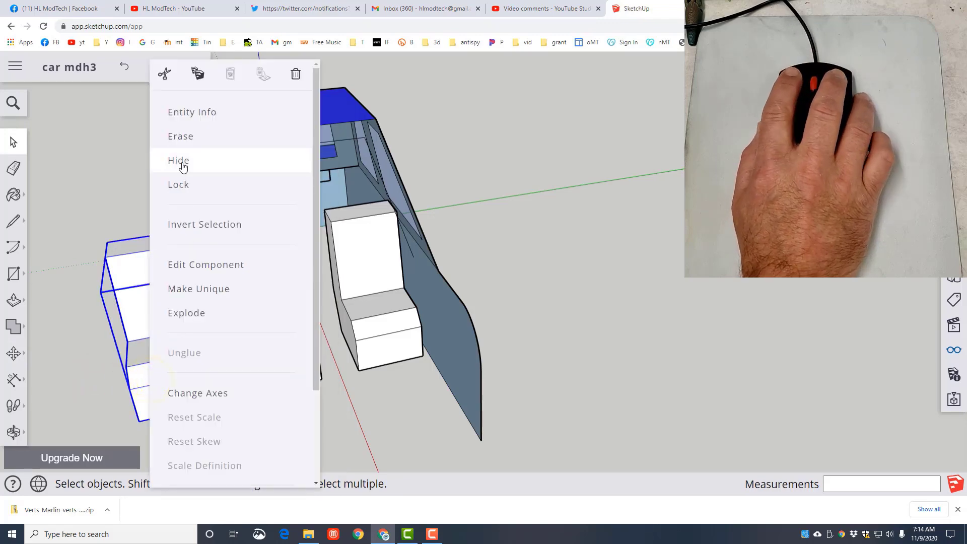
click(190, 312)
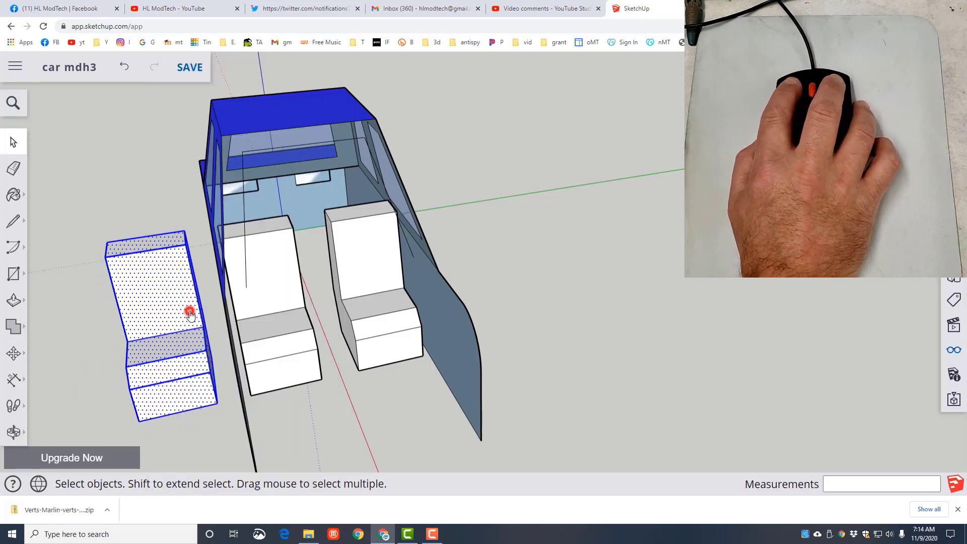
click(119, 334)
- Push/Pull the exploded seat's outer side face 25 mm outward to widen it into a bench
scroll(174, 337, down, 3)
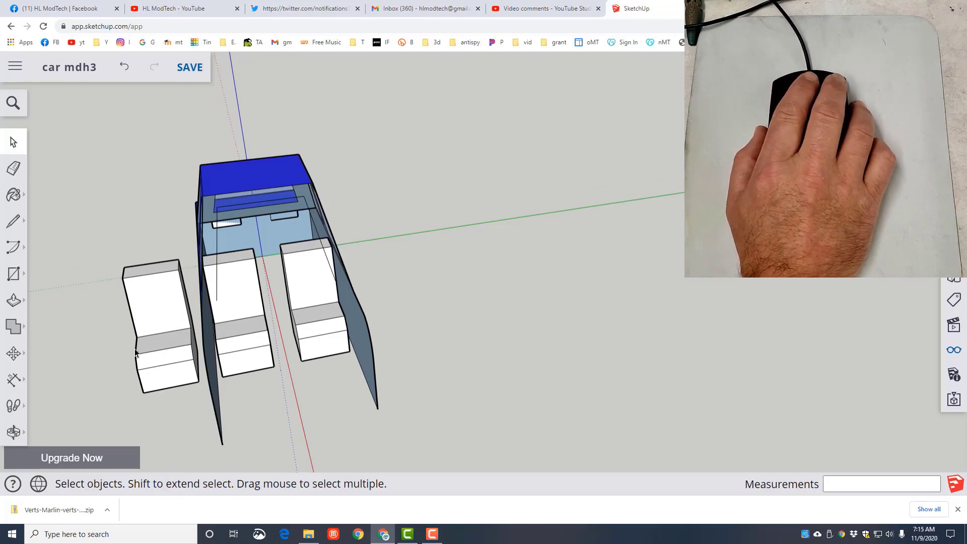
middle_drag(135, 353, 348, 213)
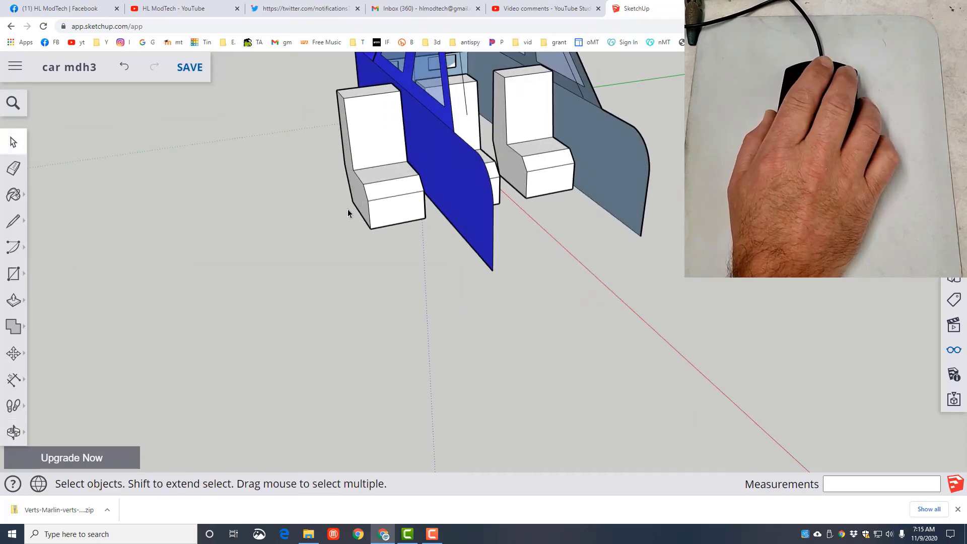
key(p)
click(357, 200)
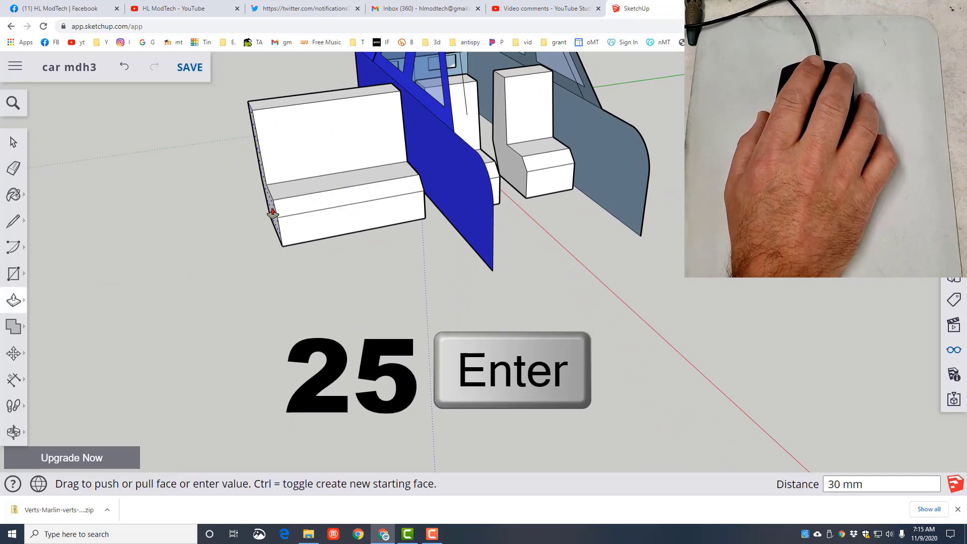
text(25)
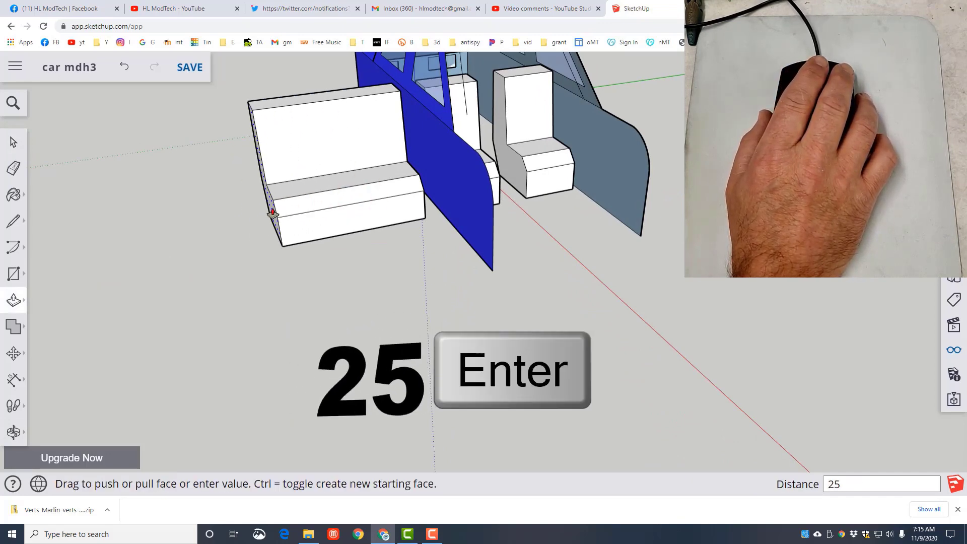
key(Return)
- Select all the connected geometry of the widened bench seat and make it a group
key(space)
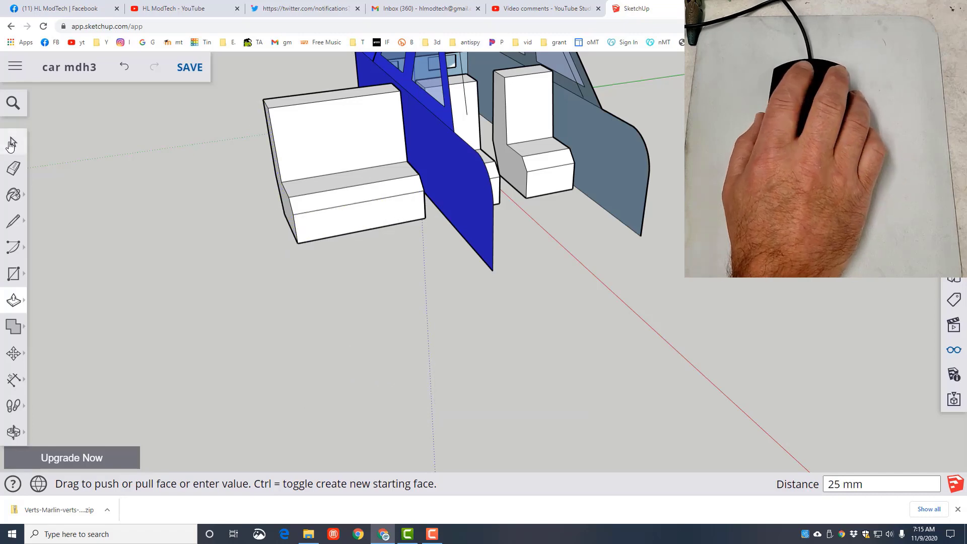
triple_click(310, 151)
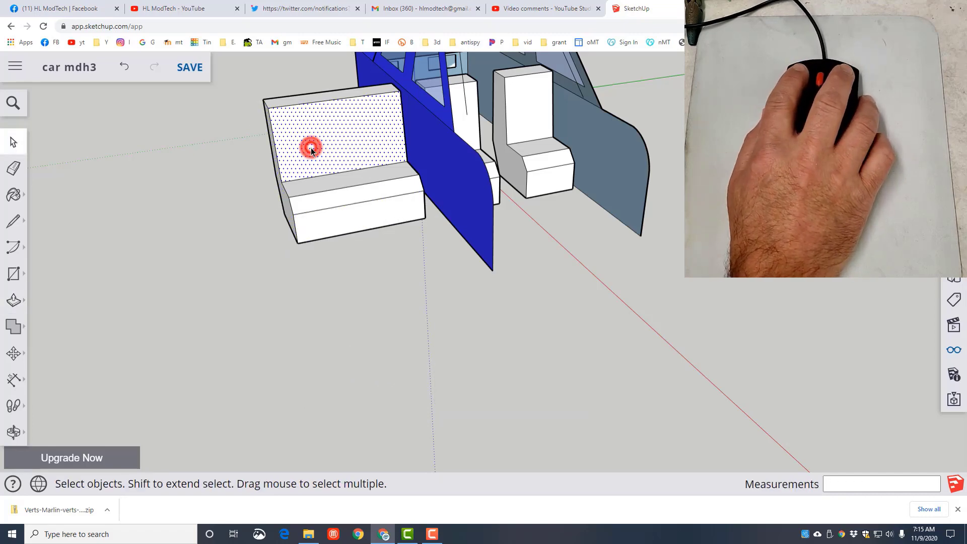
right_click(310, 147)
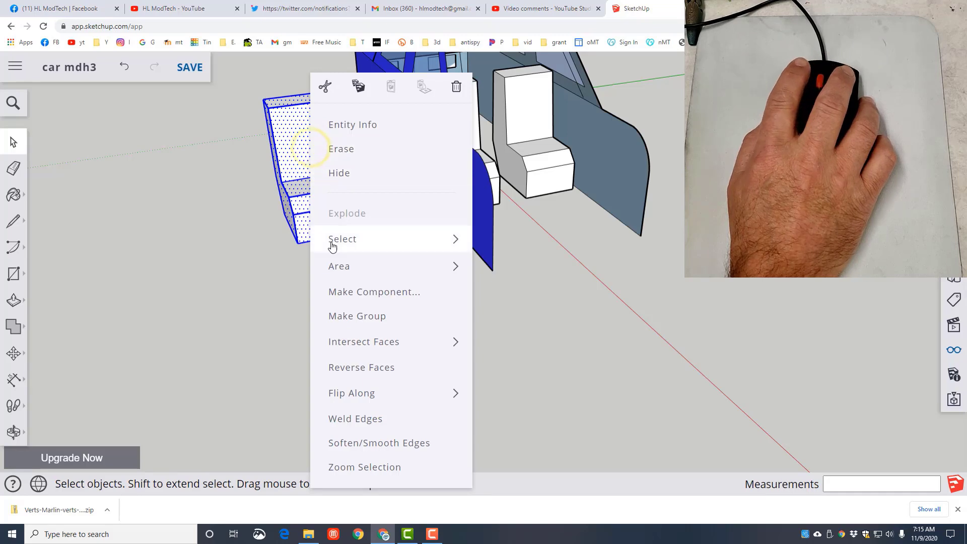
click(345, 316)
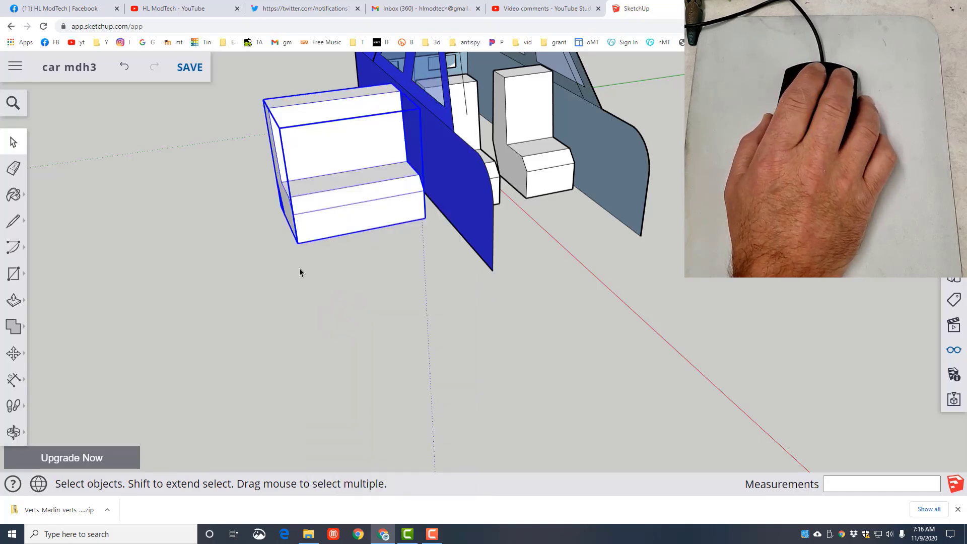
- Move the bench group by its bottom corner onto the side wall's bottom edge inside the car's rear, and shift it 19 mm forward
key(m)
click(299, 244)
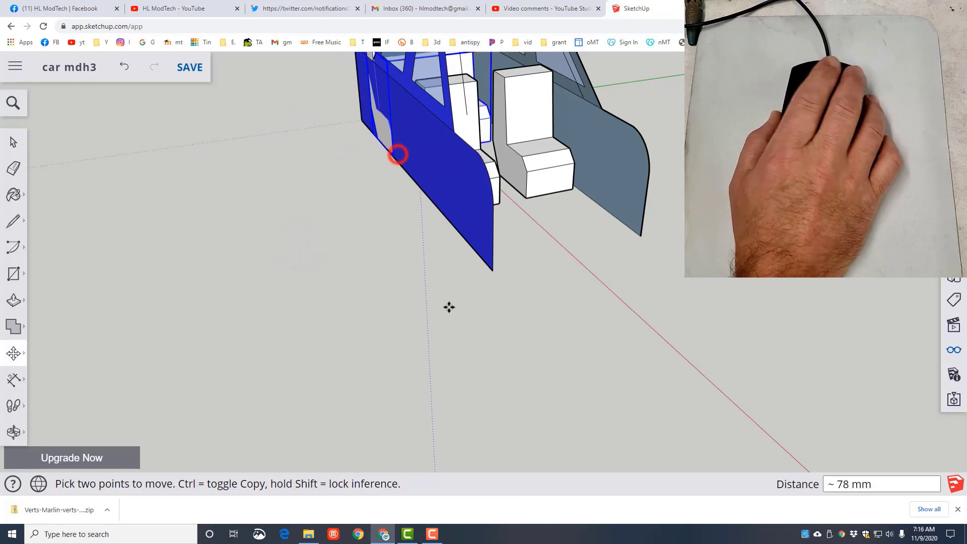
middle_drag(449, 306, 406, 280)
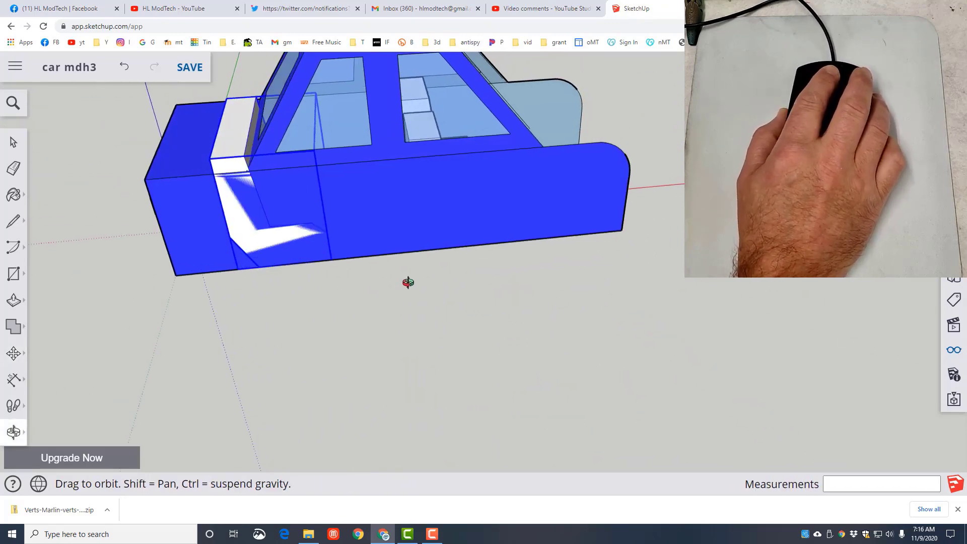
key(m)
click(335, 261)
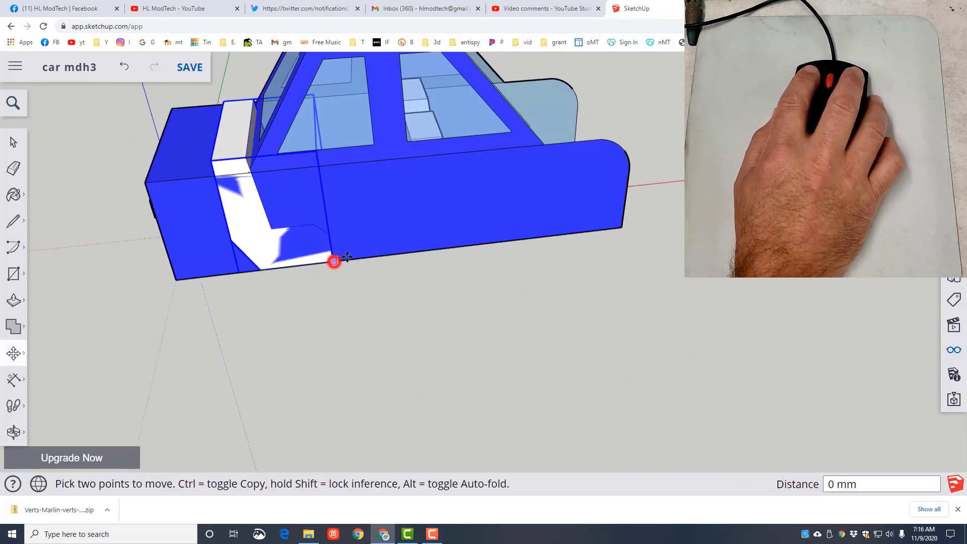
click(391, 252)
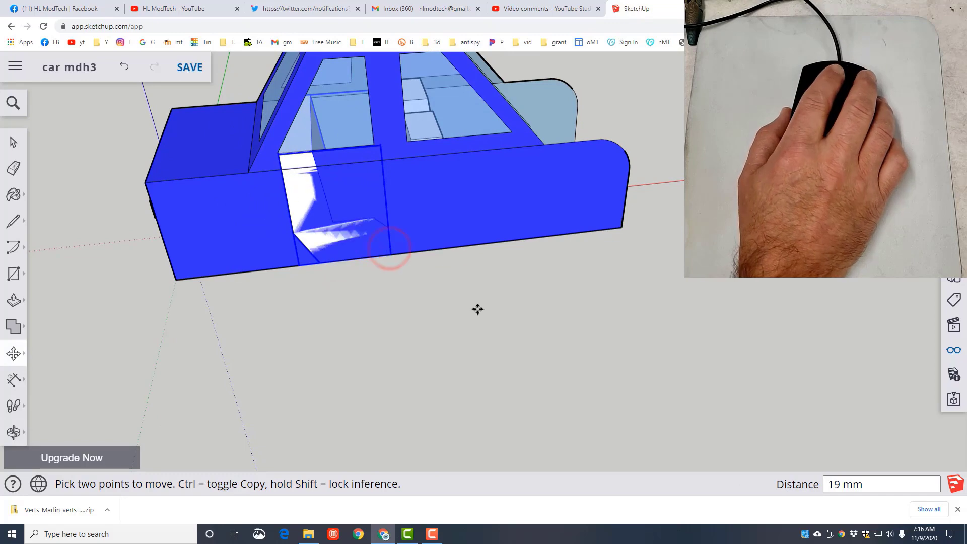
- Move the bench seat 2 mm inward along the green axis, off the side wall
middle_drag(477, 309, 252, 312)
click(445, 211)
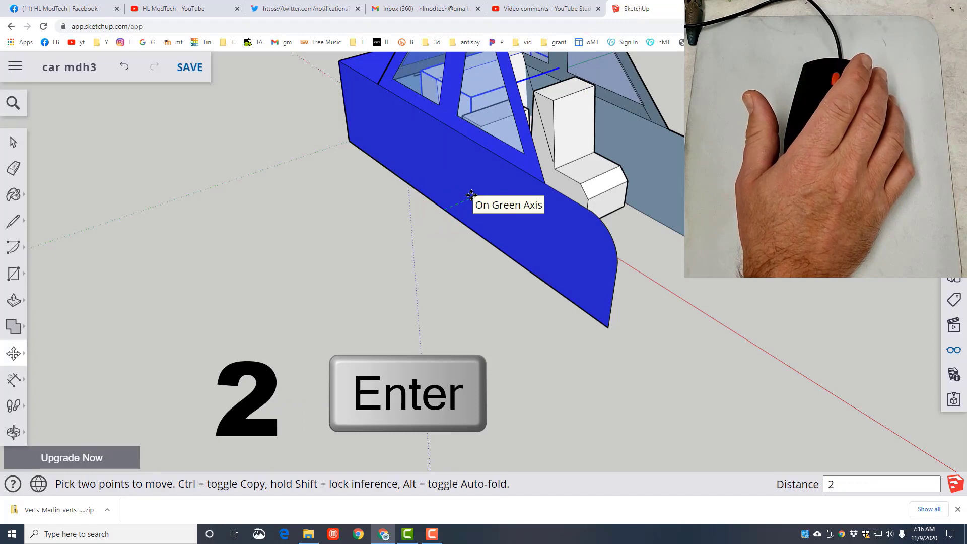
text(2)
key(Return)
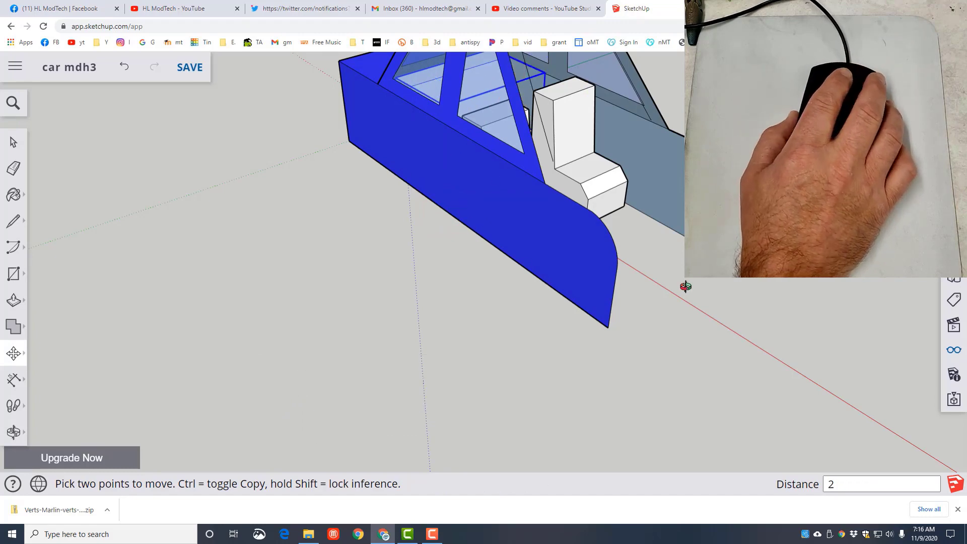
- Open the car body group, hide the lower side panel beside the bench seat, and close the group
middle_drag(687, 285, 300, 299)
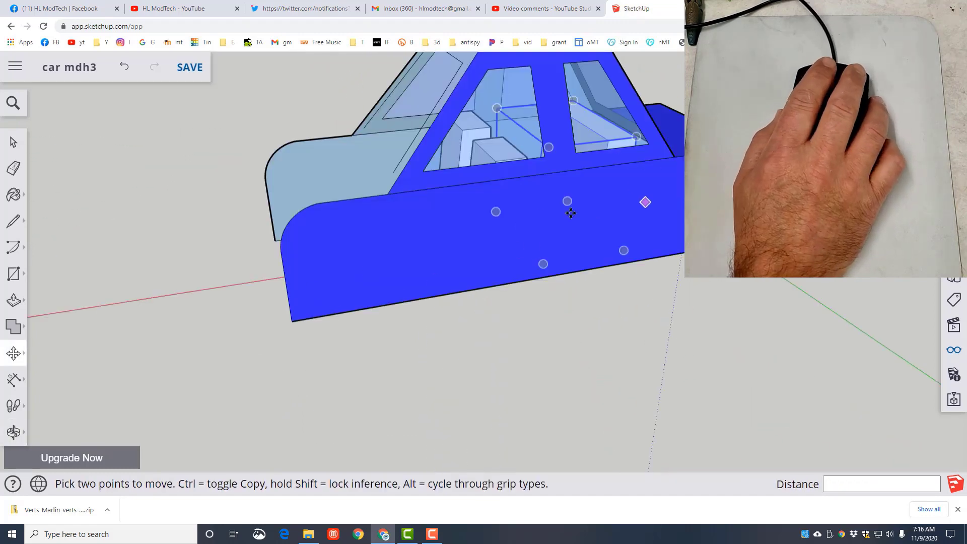
key(space)
click(492, 238)
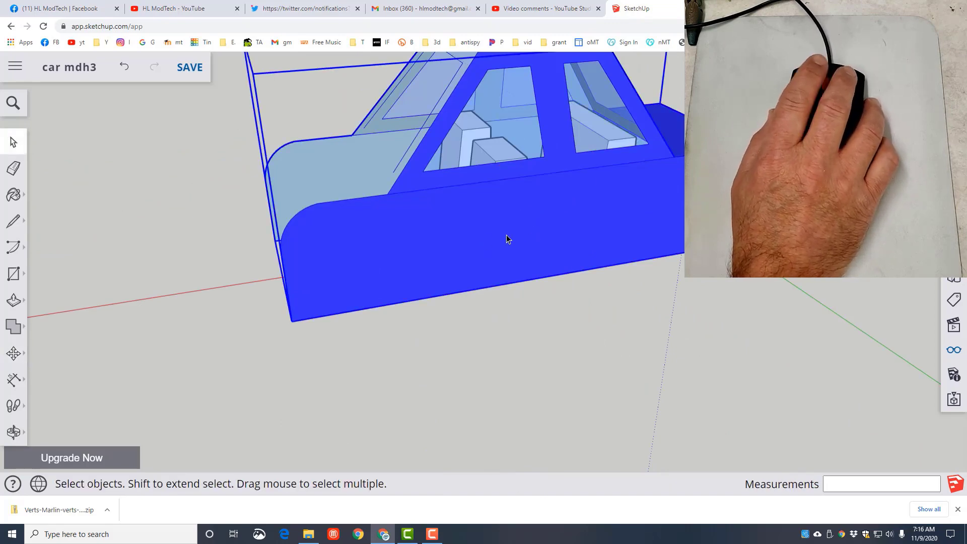
double_click(443, 237)
right_click(474, 236)
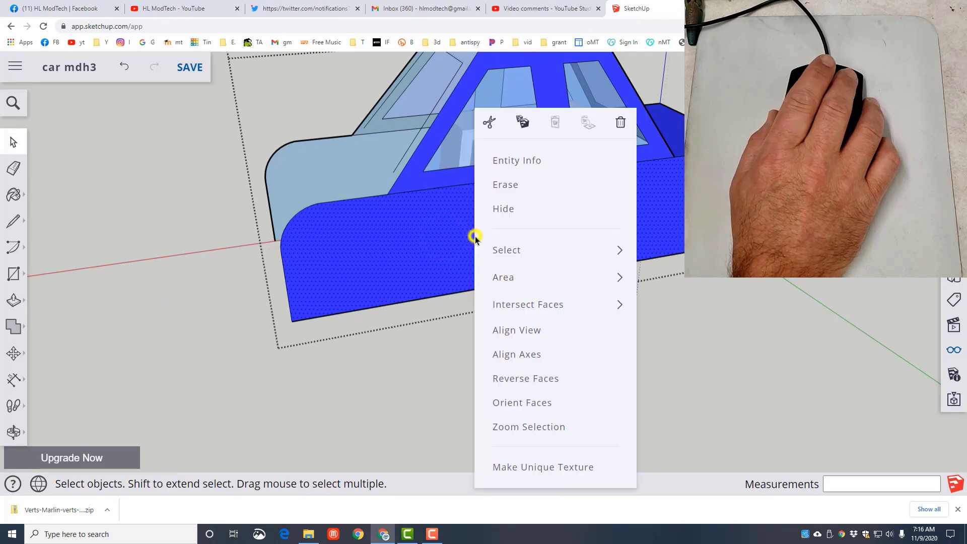
click(494, 210)
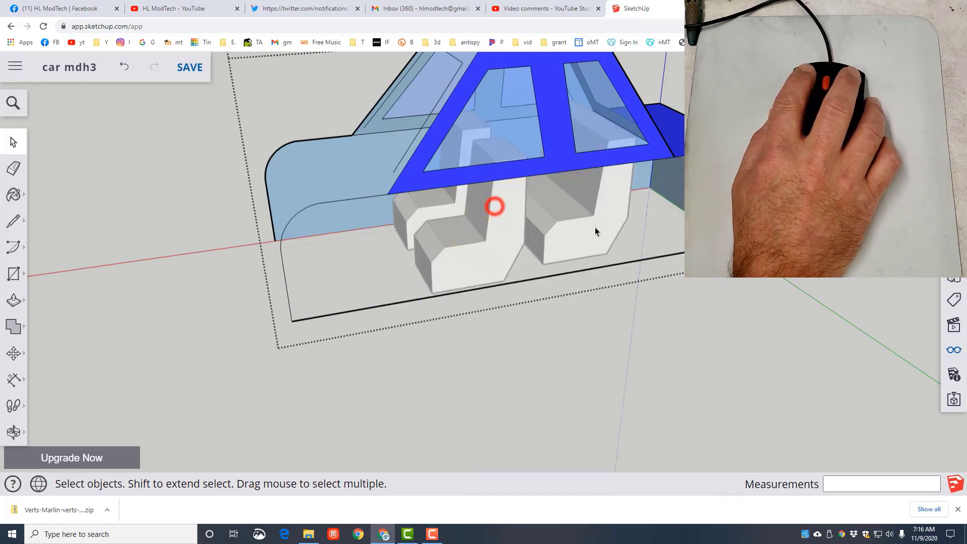
click(798, 334)
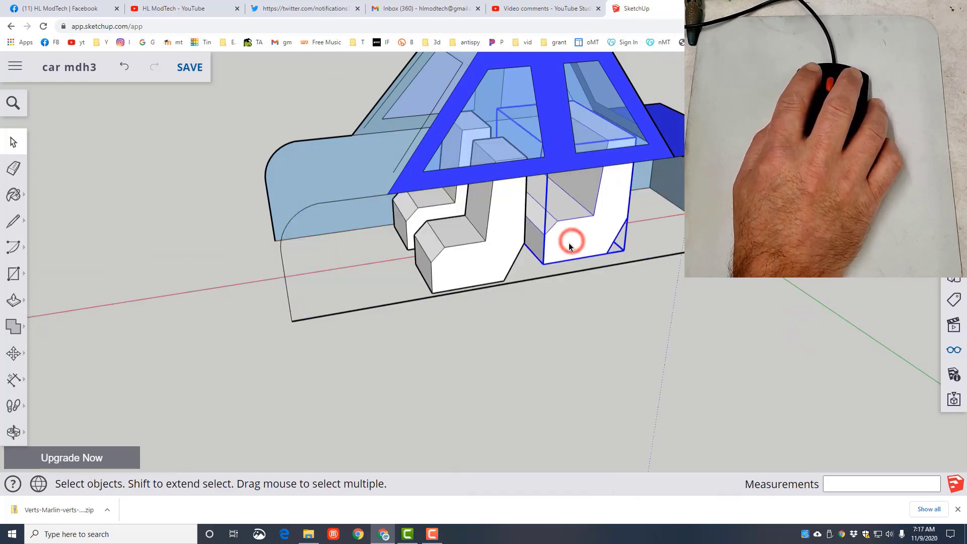
- Scale the bench seat to 1.10 along the green axis about its opposite side
key(s)
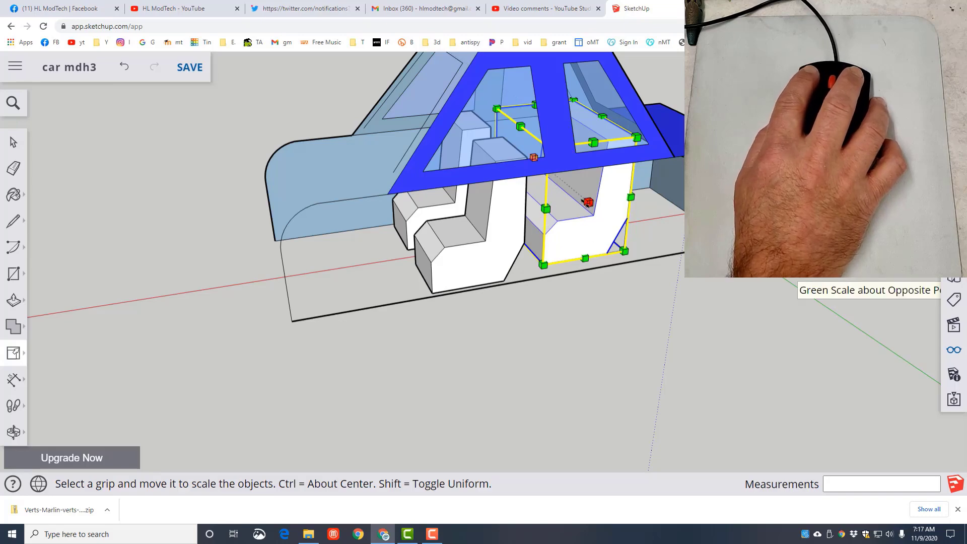
mouse_move(587, 202)
mouse_down()
mouse_move(600, 210)
mouse_move(598, 224)
mouse_move(590, 210)
mouse_up()
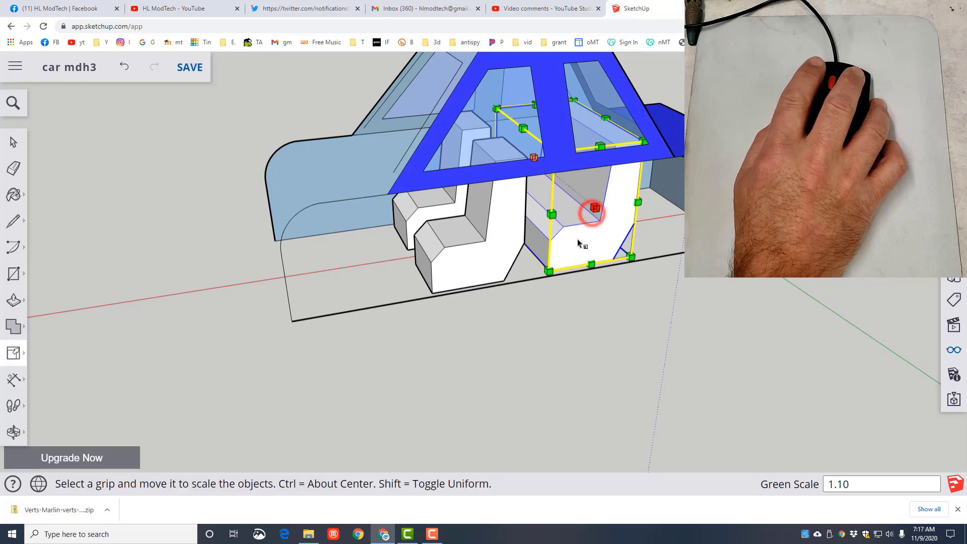
middle_drag(183, 303, 573, 304)
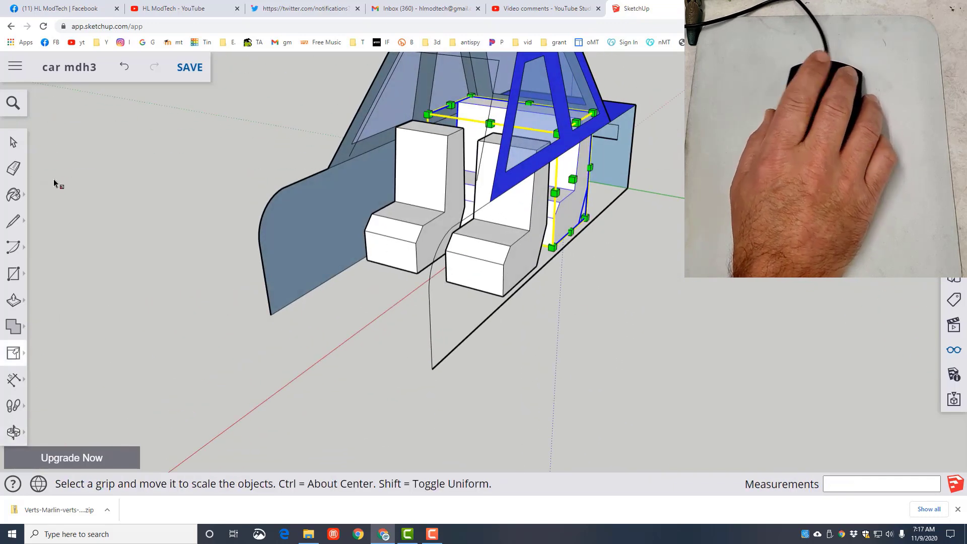
click(13, 143)
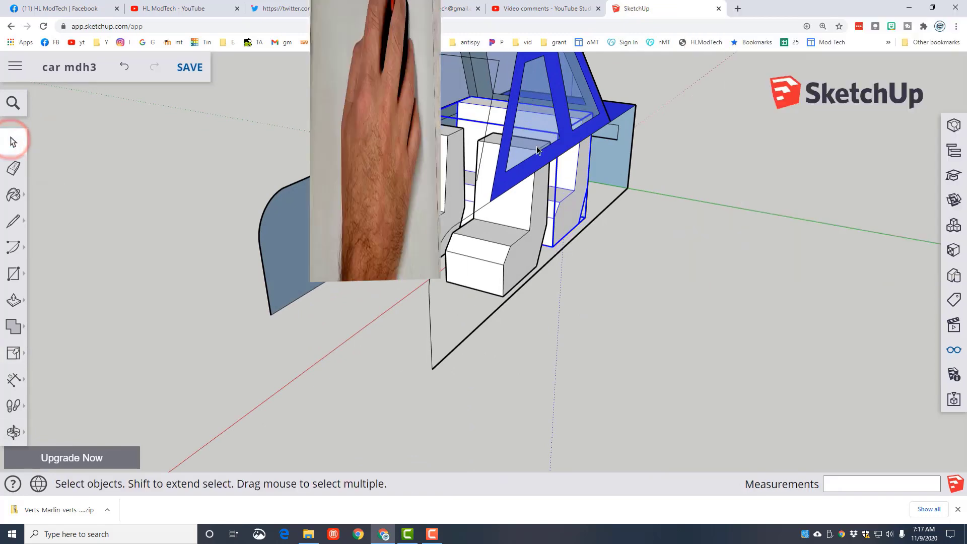
- Open the car body group, unhide all its hidden parts, and close the group
double_click(512, 133)
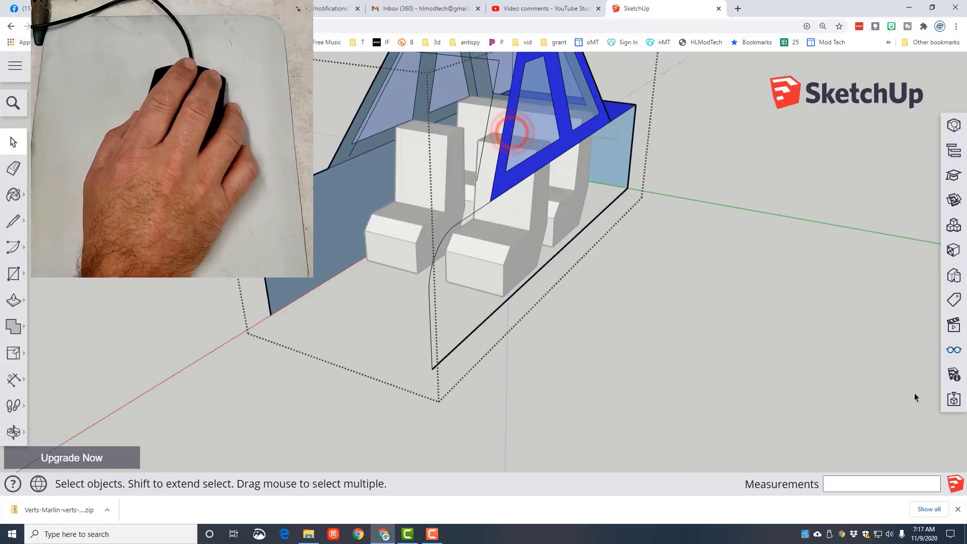
click(959, 351)
click(750, 134)
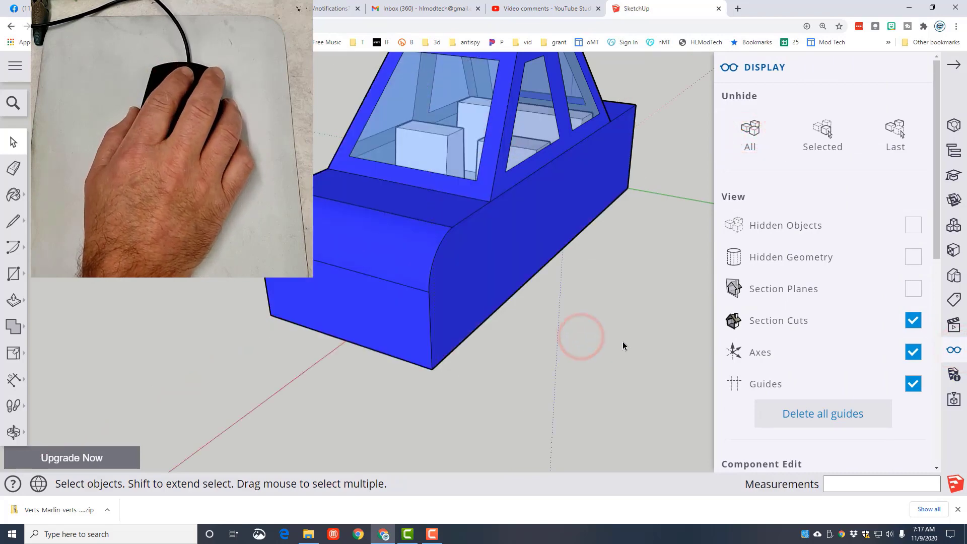
- Hide the entire car body group so only the seats remain, and select the nearer front seat
middle_drag(623, 341, 298, 327)
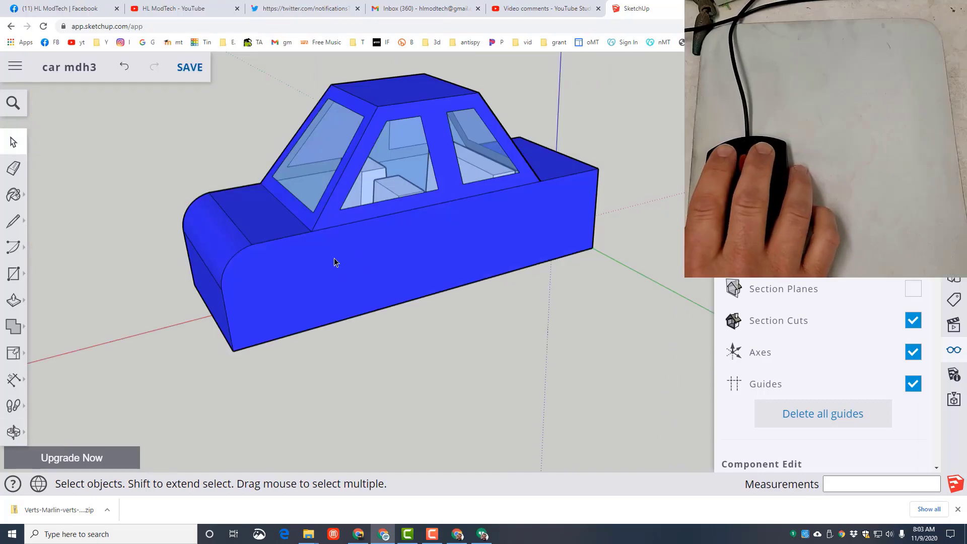
right_click(346, 252)
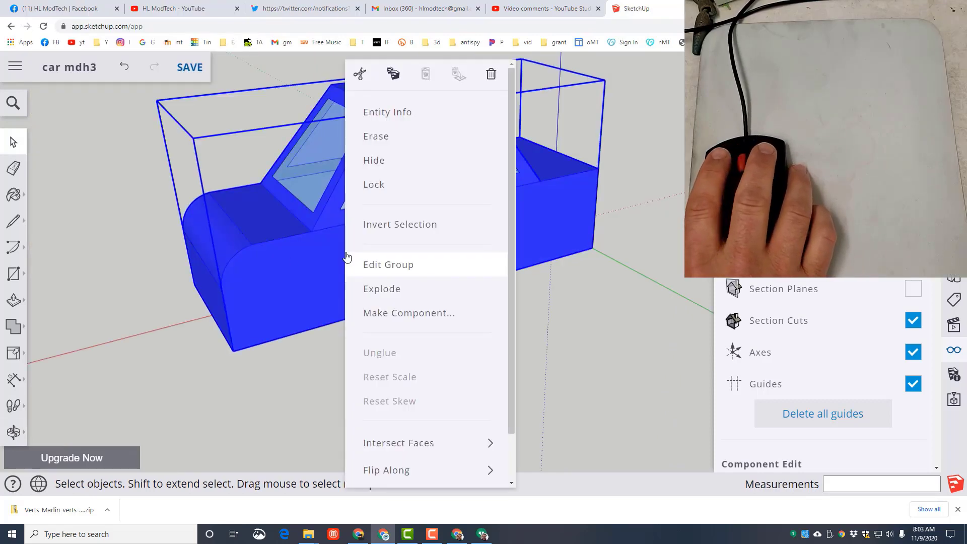
click(379, 159)
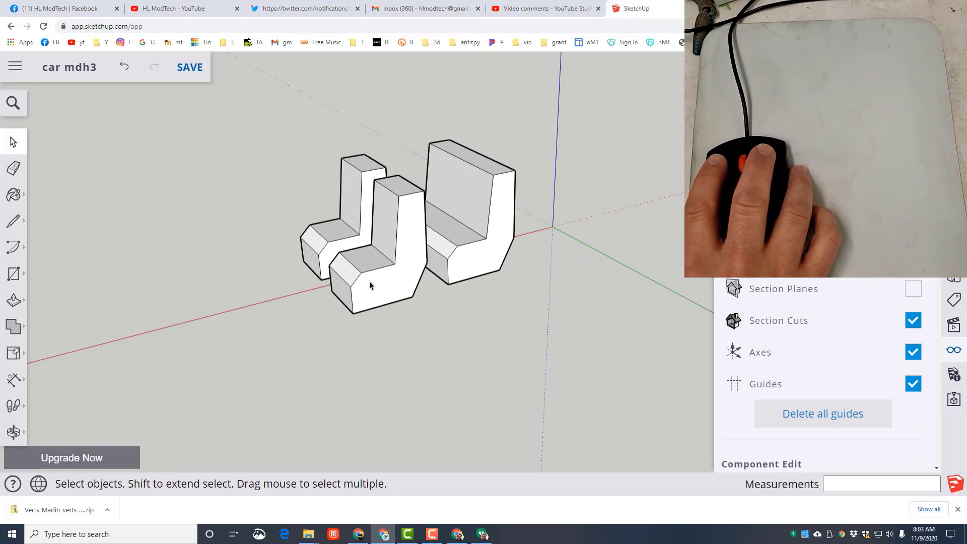
click(368, 283)
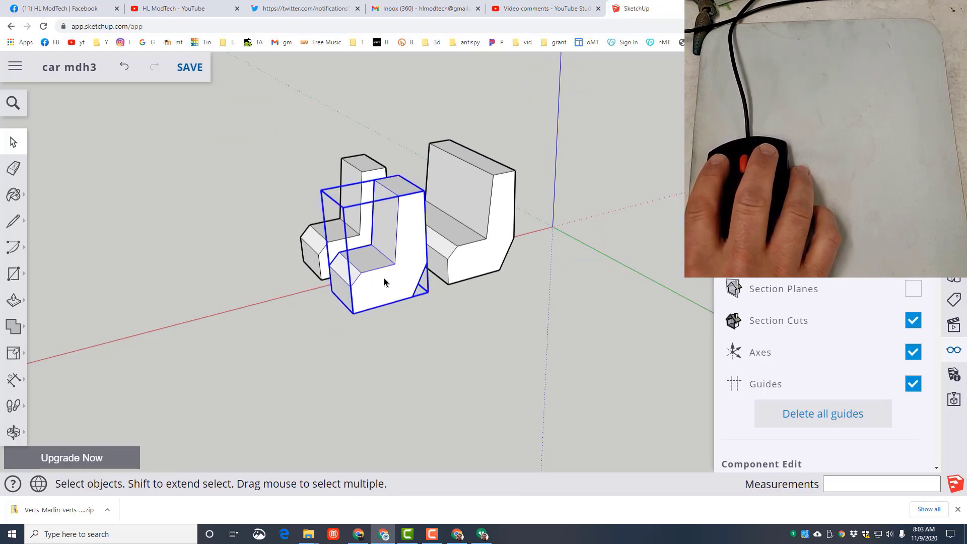
- Open the nearer front seat for editing and paint its side and seating faces with the dark navy leather from Carpet, Fabrics, Leathers, Textiles and Wallpaper
double_click(384, 281)
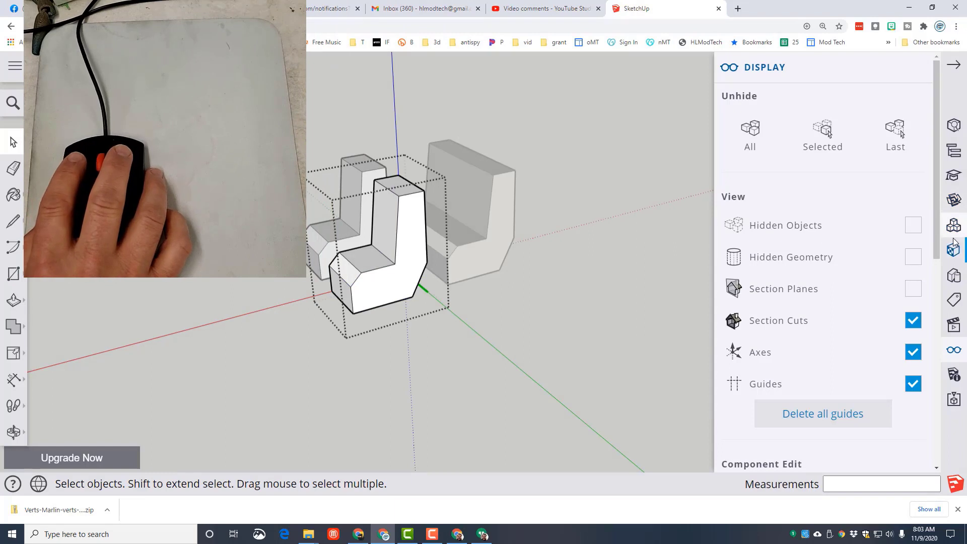
click(952, 250)
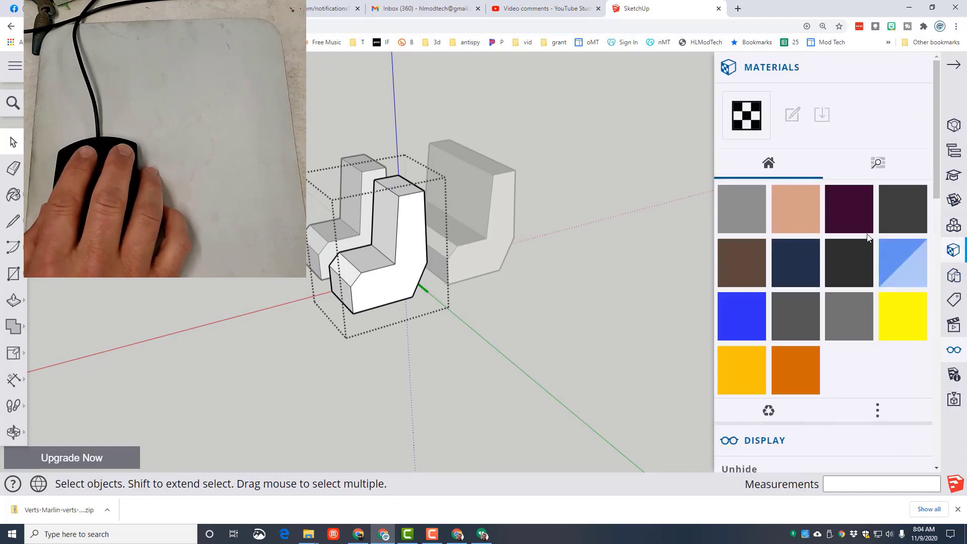
click(878, 162)
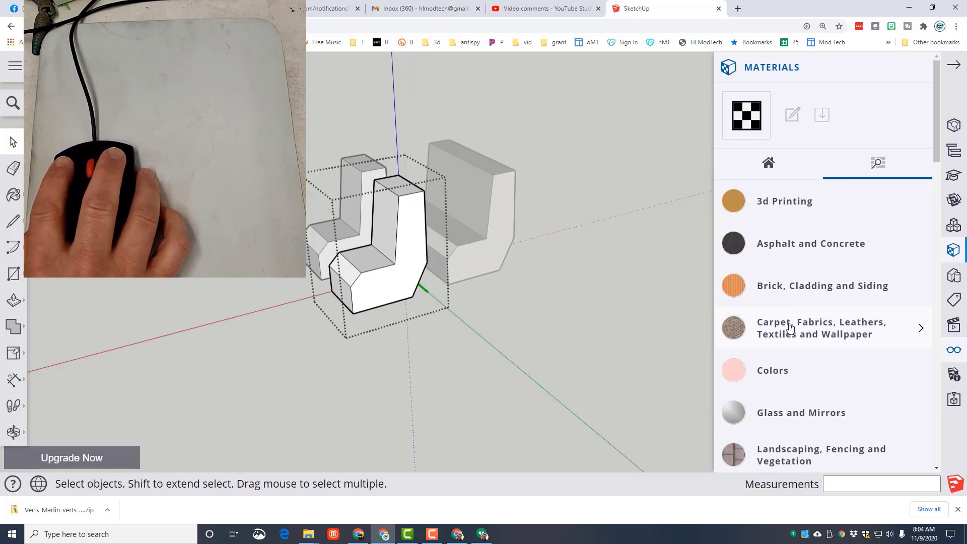
click(790, 327)
scroll(806, 353, down, 4)
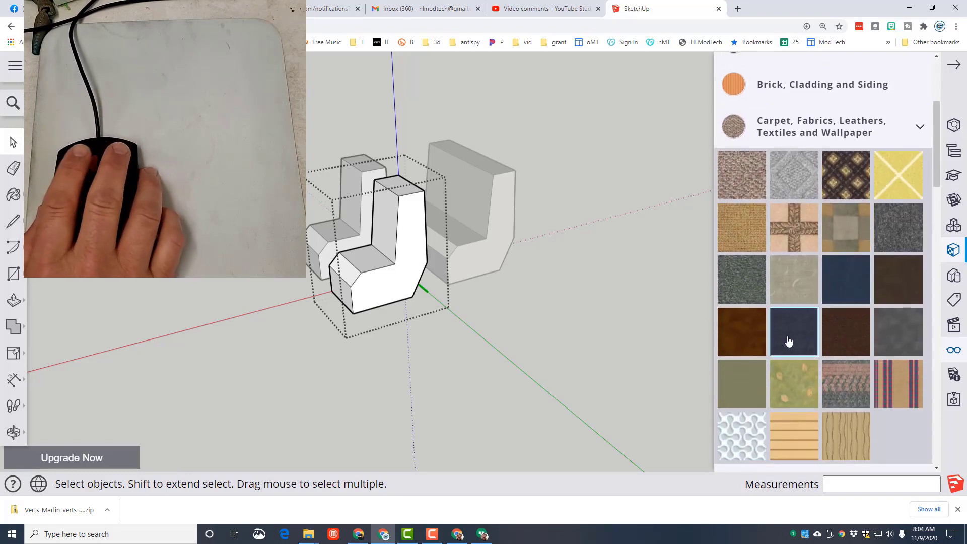
click(794, 340)
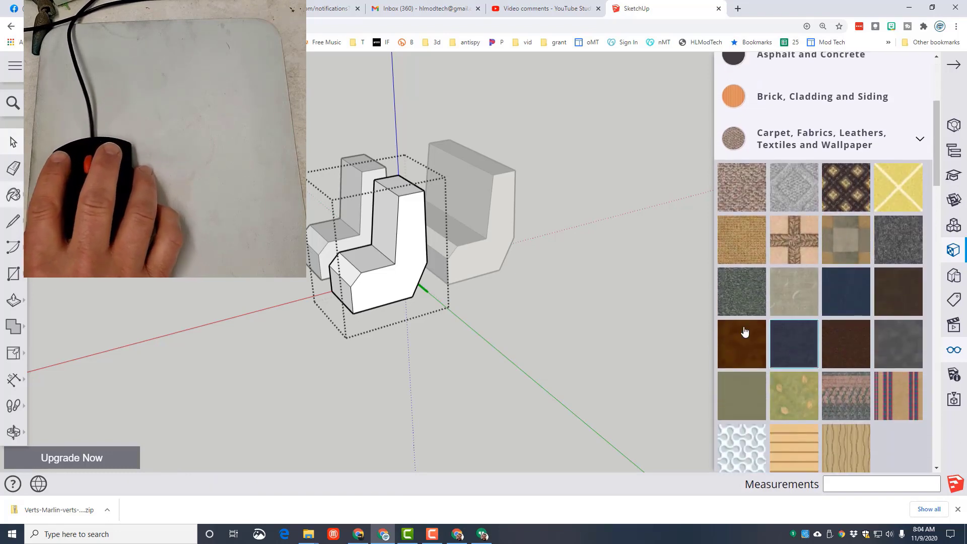
click(394, 270)
click(371, 260)
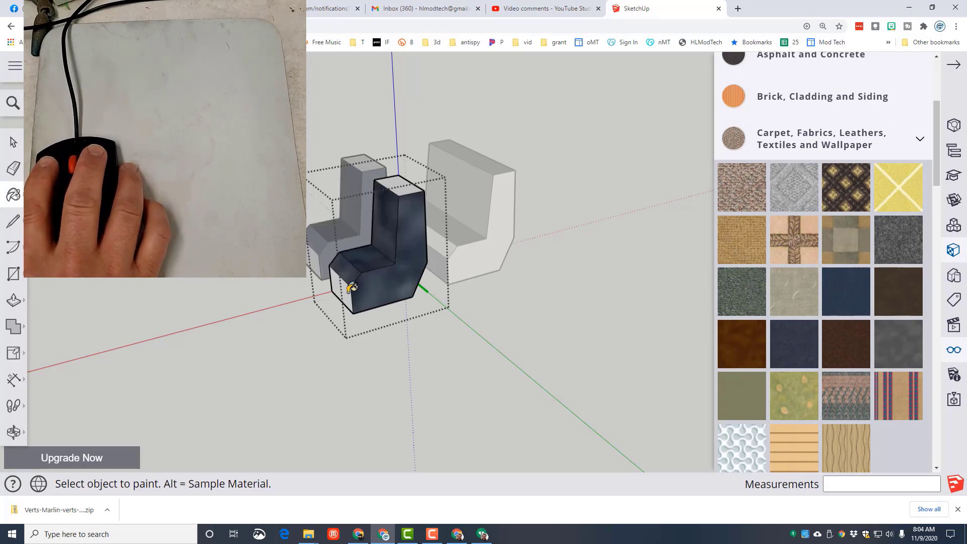
- Select the front seat's entire geometry, paint all of it with the same dark navy leather, and close the seat
key(space)
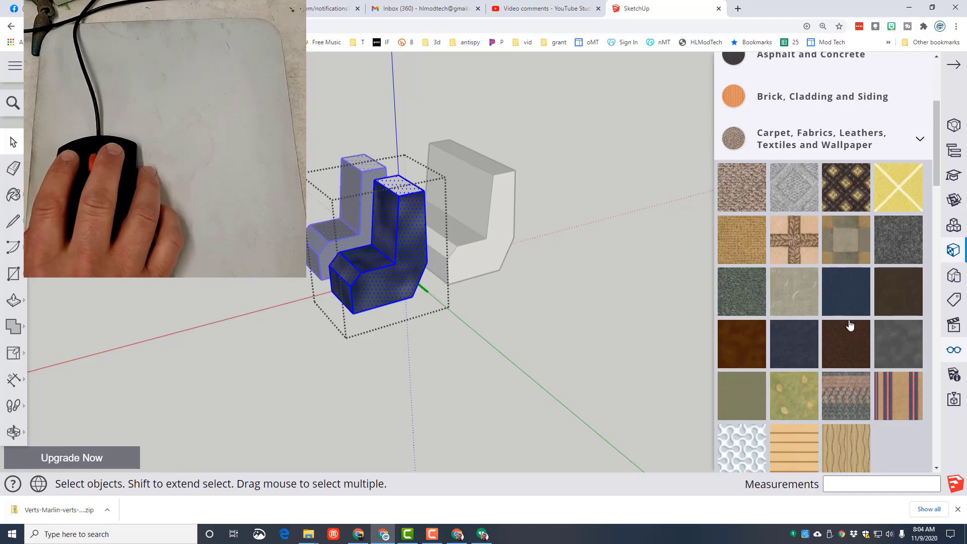
click(792, 339)
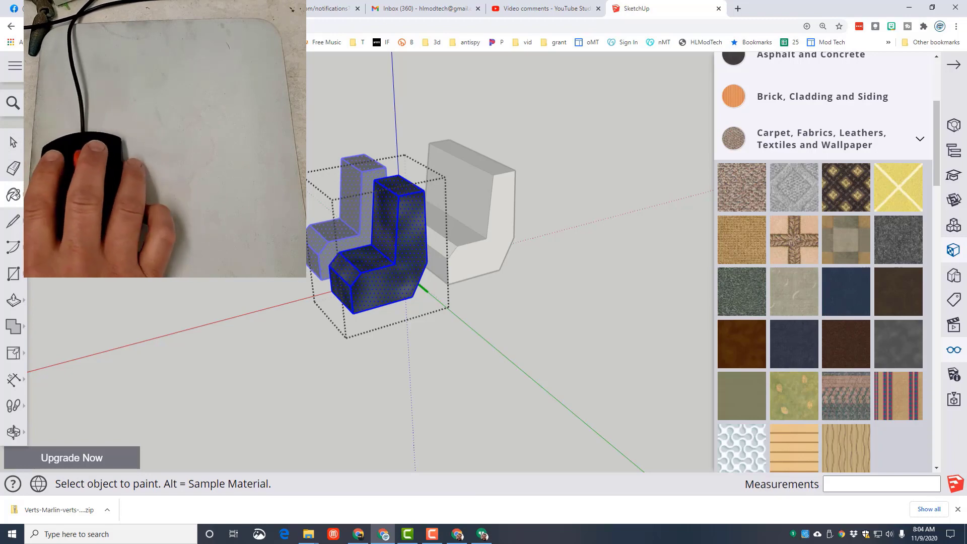
click(14, 146)
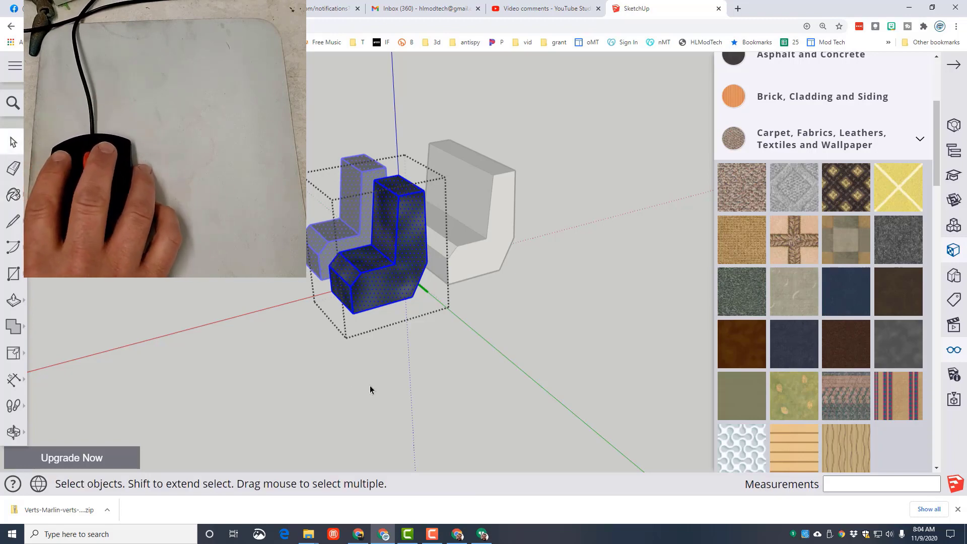
click(411, 378)
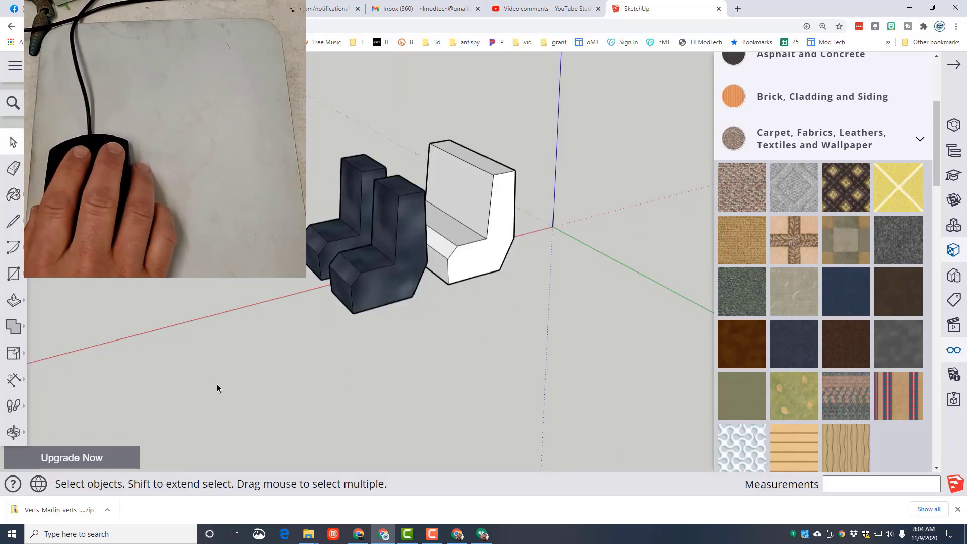
- Open the rear bench seat, paint its entire geometry with the dark navy leather, and close it
mouse_move(217, 388)
middle_down()
mouse_move(310, 386)
mouse_move(222, 387)
middle_up()
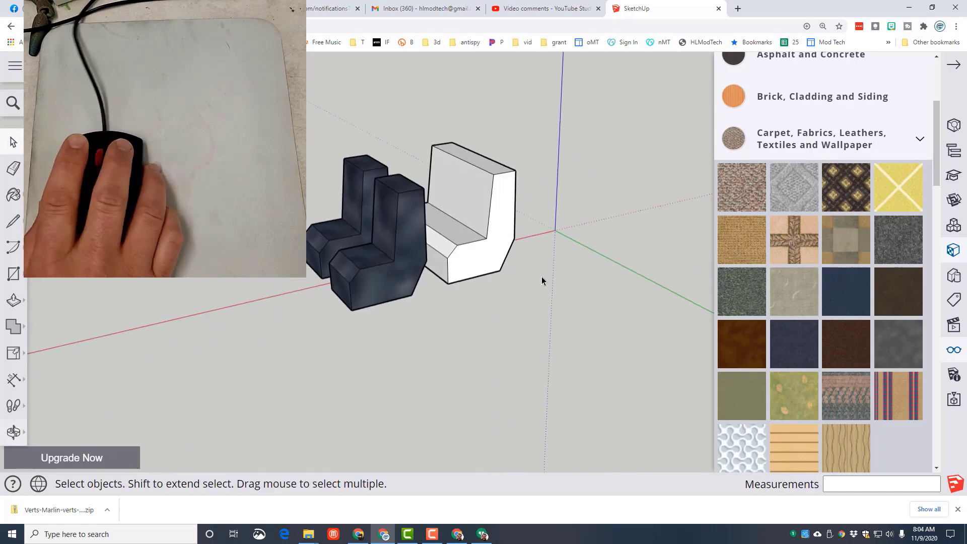
click(482, 253)
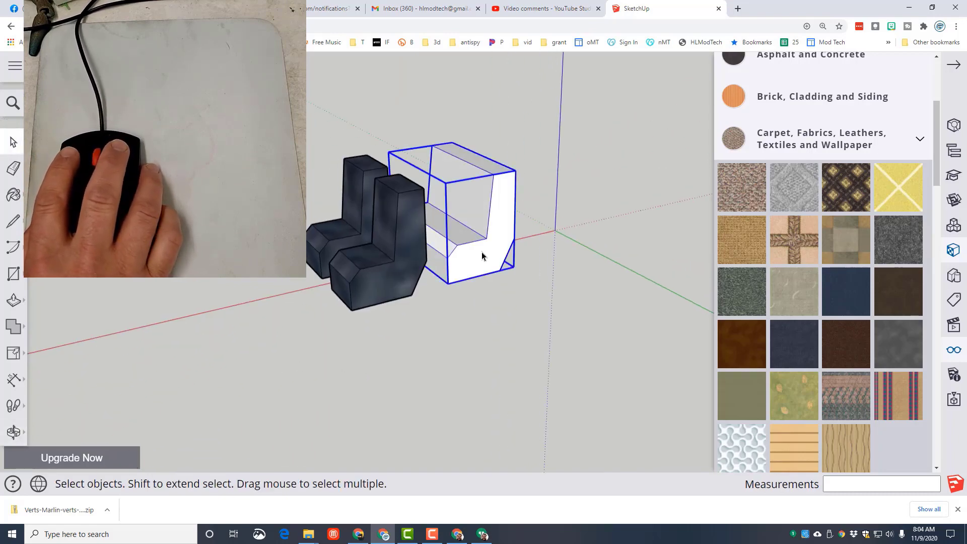
double_click(477, 252)
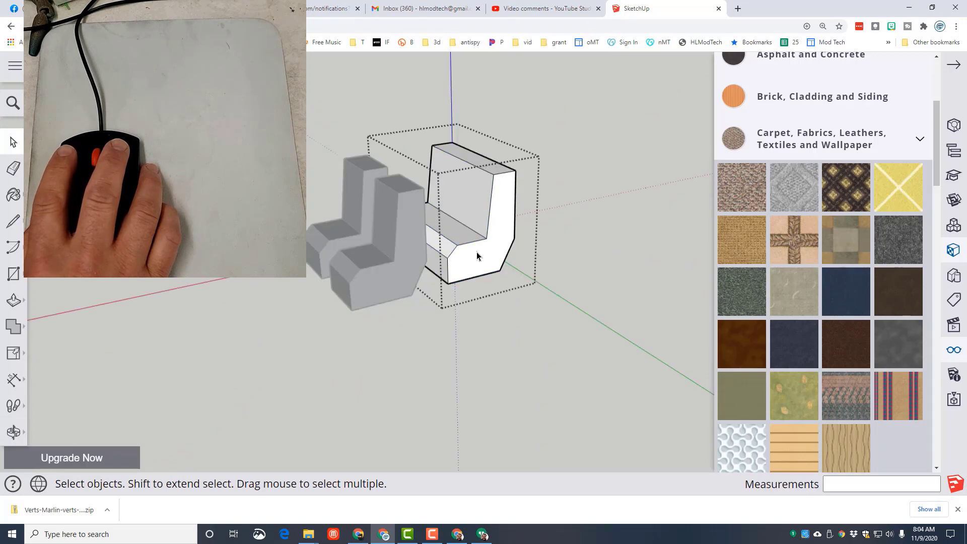
triple_click(477, 201)
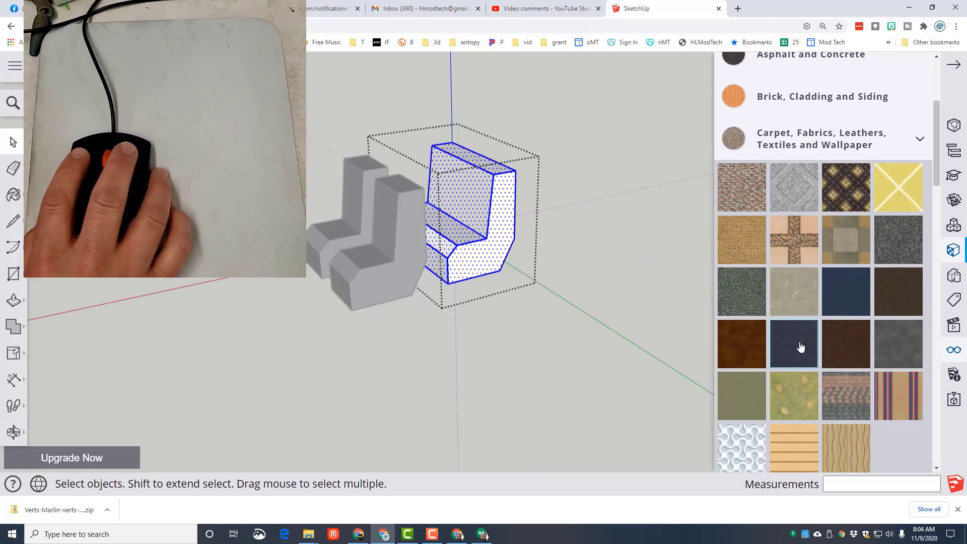
click(796, 344)
click(483, 222)
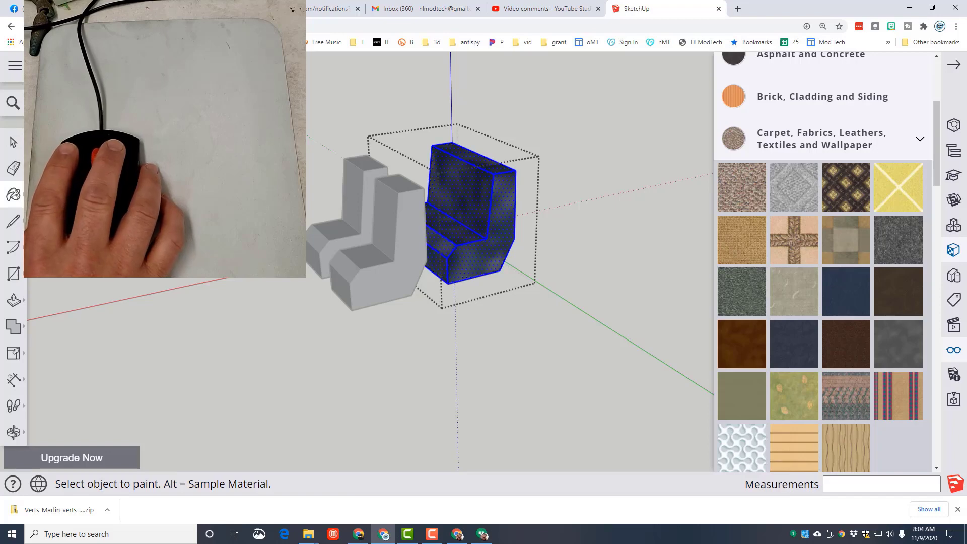
click(13, 143)
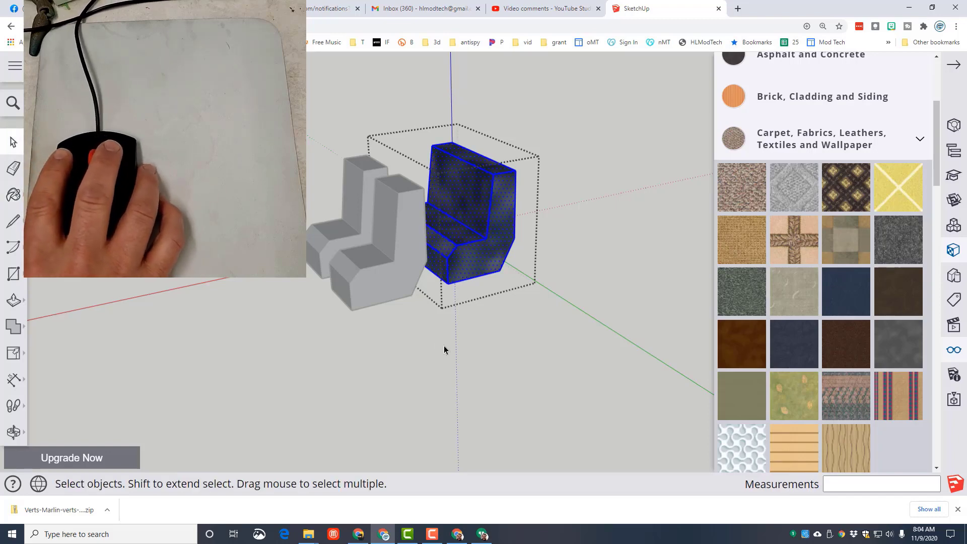
click(445, 350)
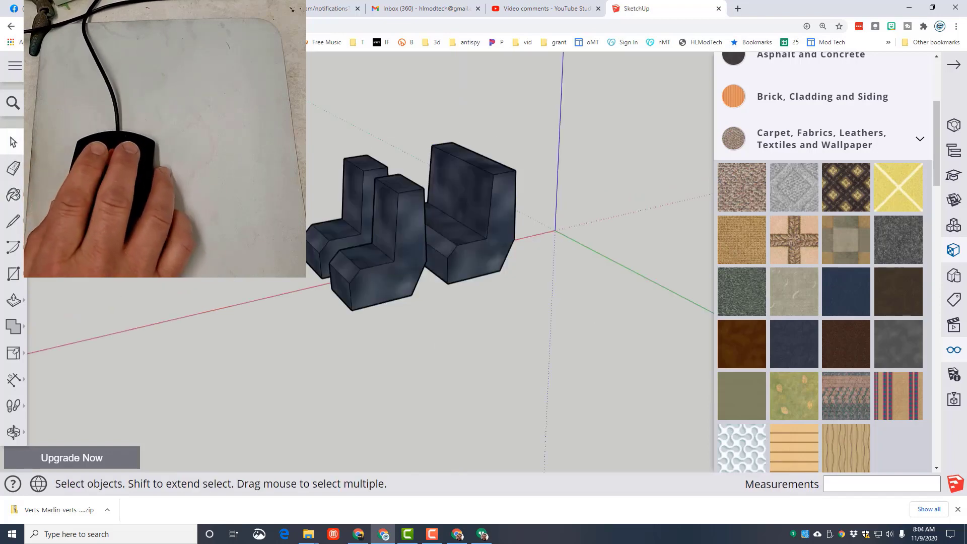
- Unhide all hidden objects to bring back the car body, and save the model
click(955, 352)
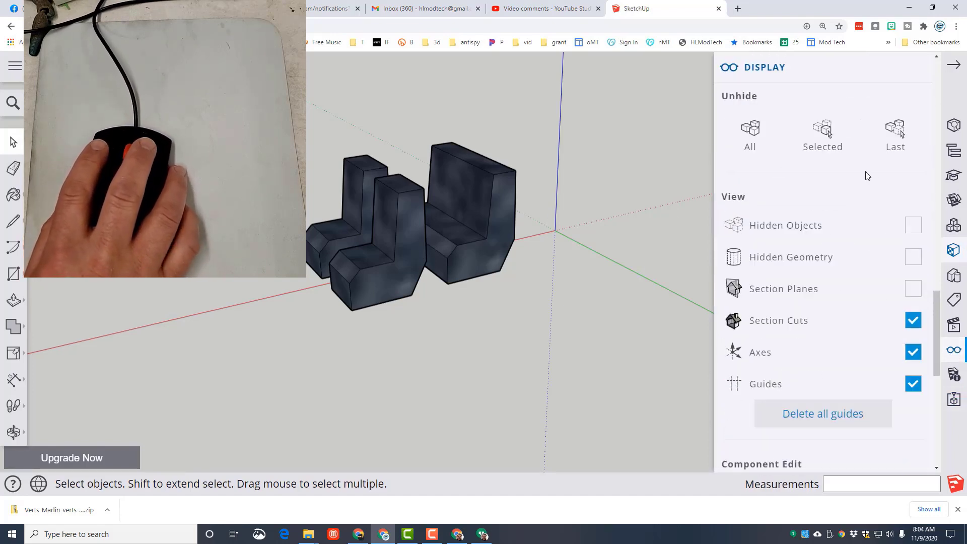
click(750, 132)
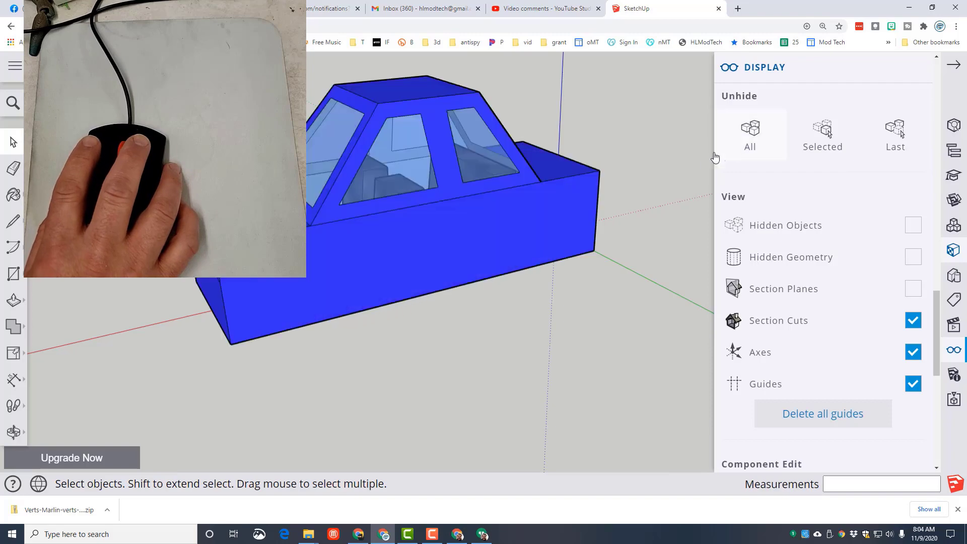
middle_drag(345, 385, 397, 382)
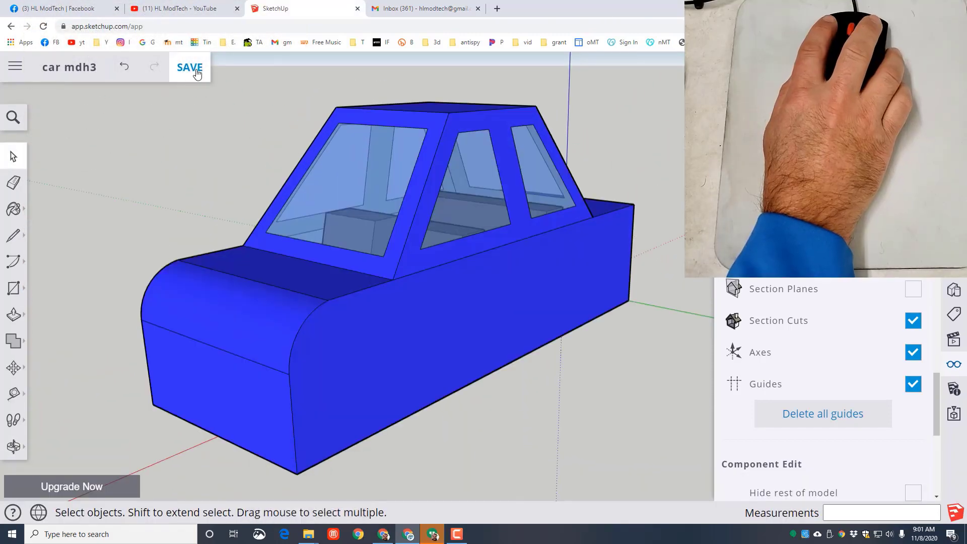
click(191, 68)
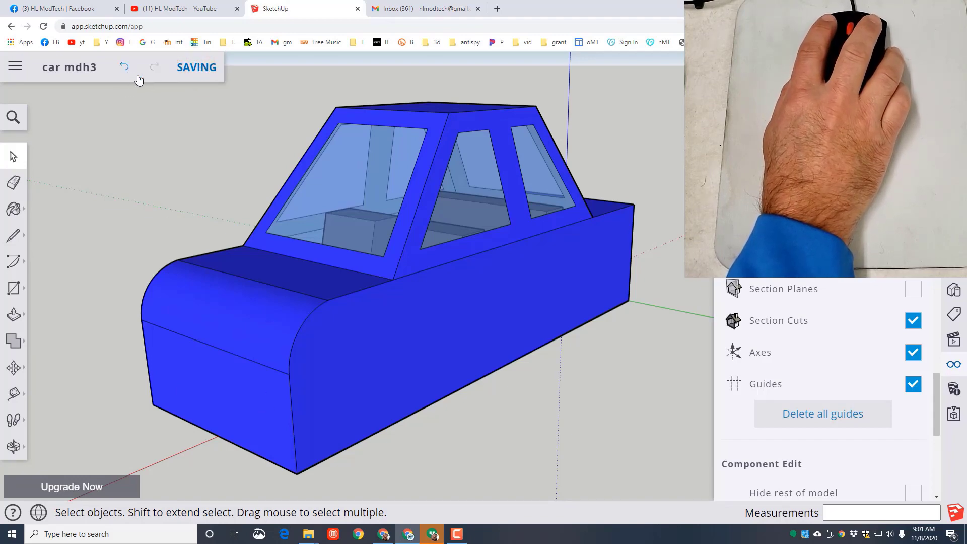
- Draw a circle with a 5 mm radius on the car's front face, near the closer side, for a headlight
middle_drag(252, 410, 222, 368)
key(c)
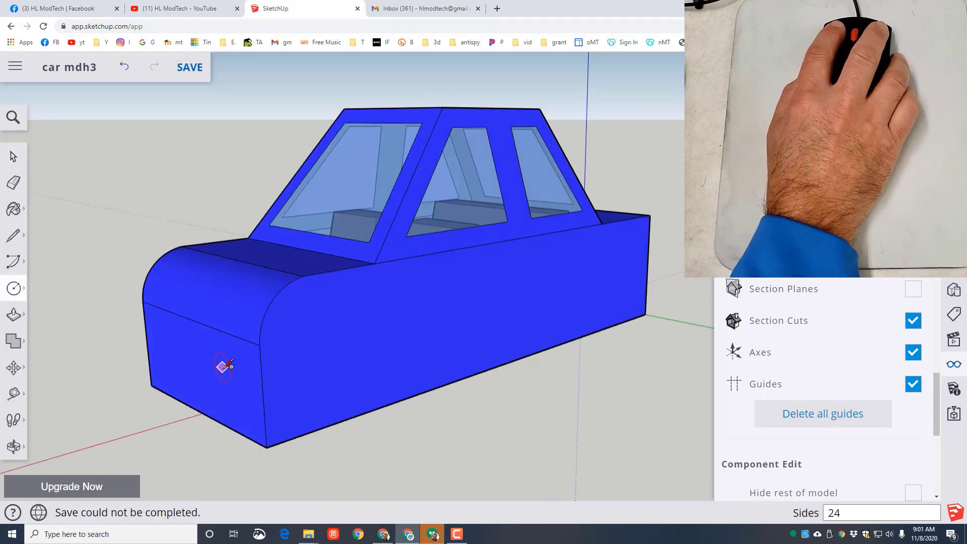
click(221, 369)
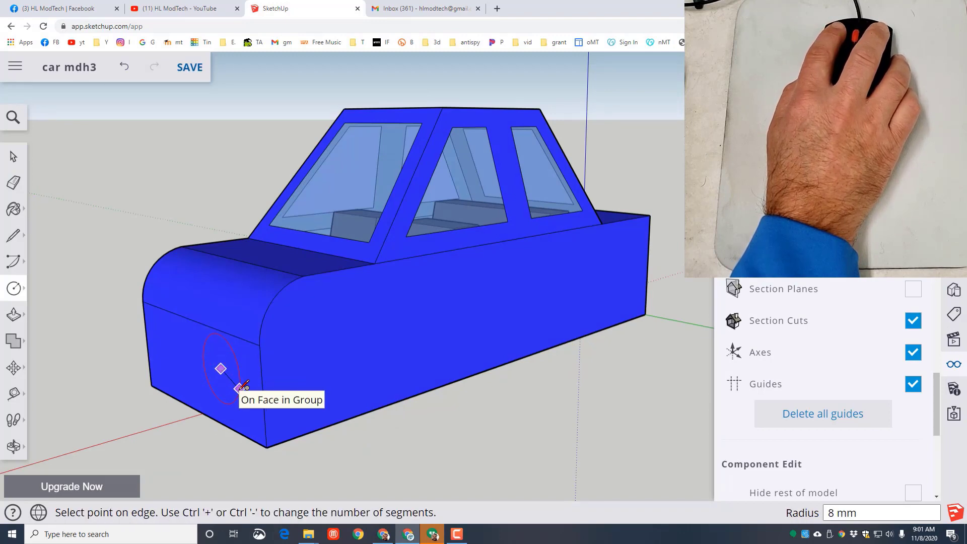
scroll(240, 373, up, 3)
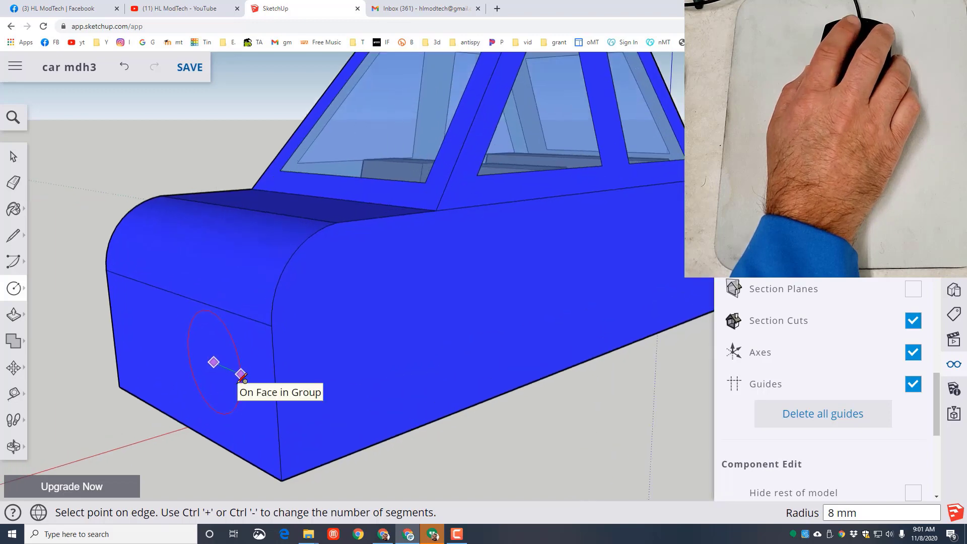
text(5)
key(Return)
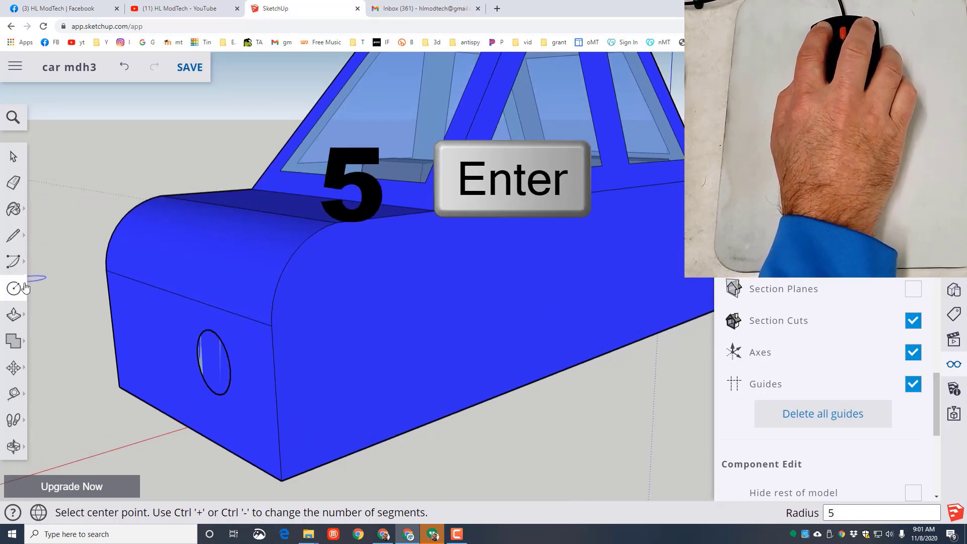
- Push/Pull the headlight circle 2 mm outward from the front face
click(13, 315)
click(214, 363)
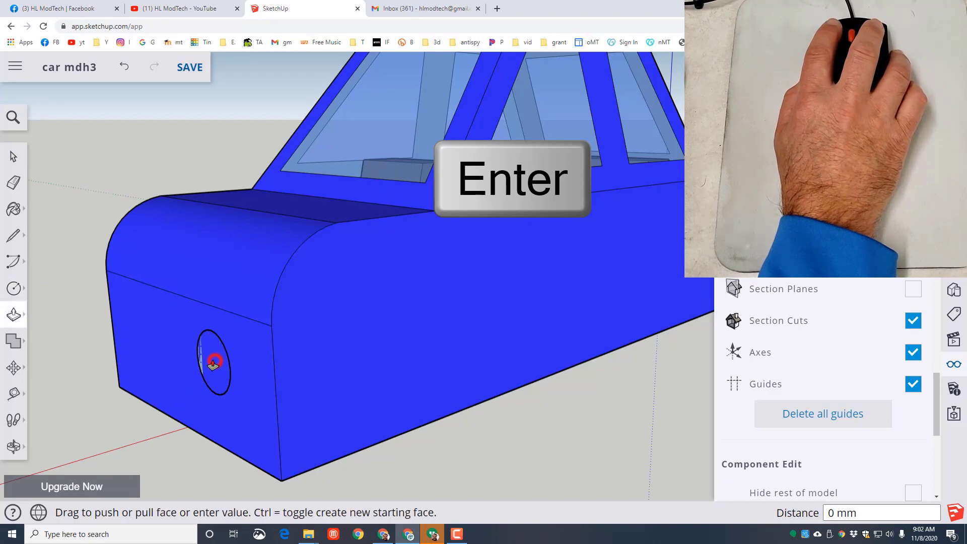
text(2)
key(Return)
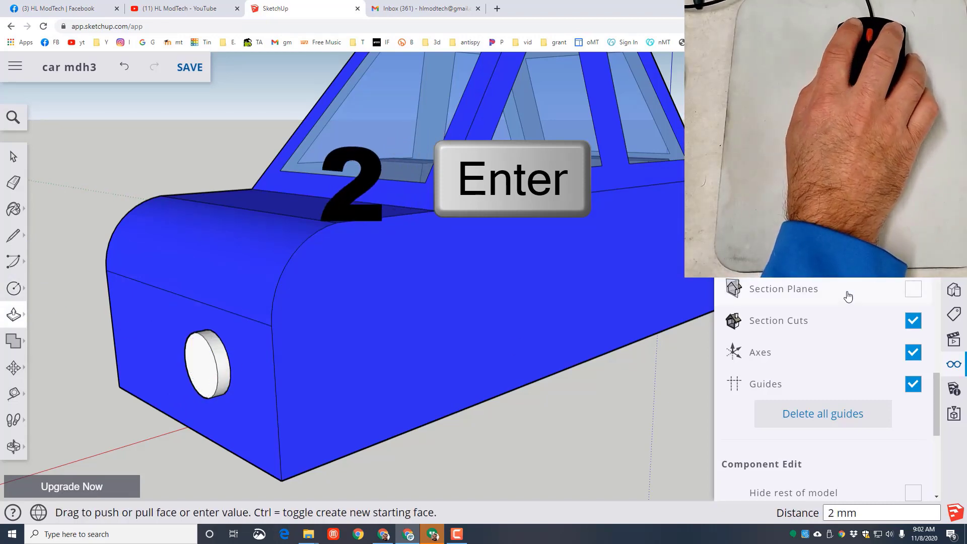
- Paint the headlight's curved rim medium gray from the Colors materials
click(948, 241)
click(948, 240)
click(949, 256)
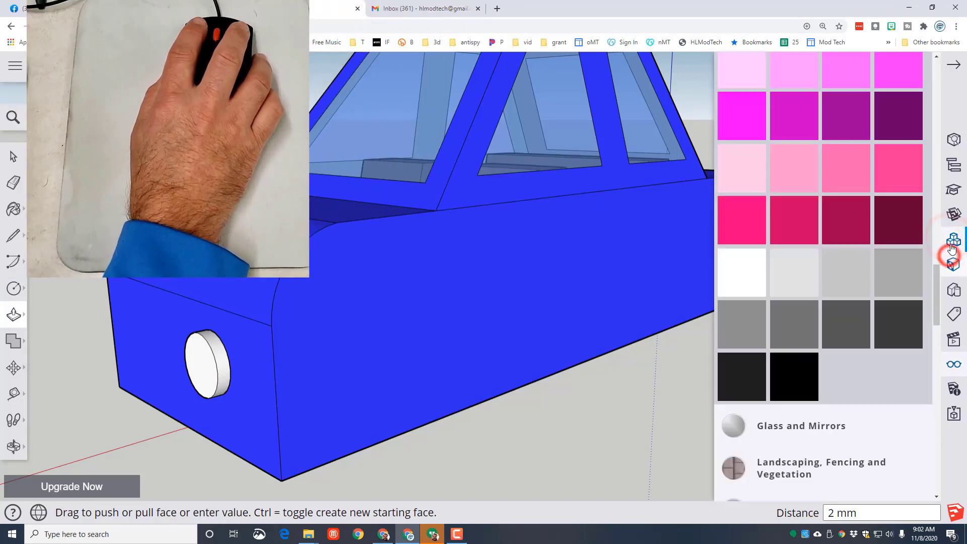
click(800, 335)
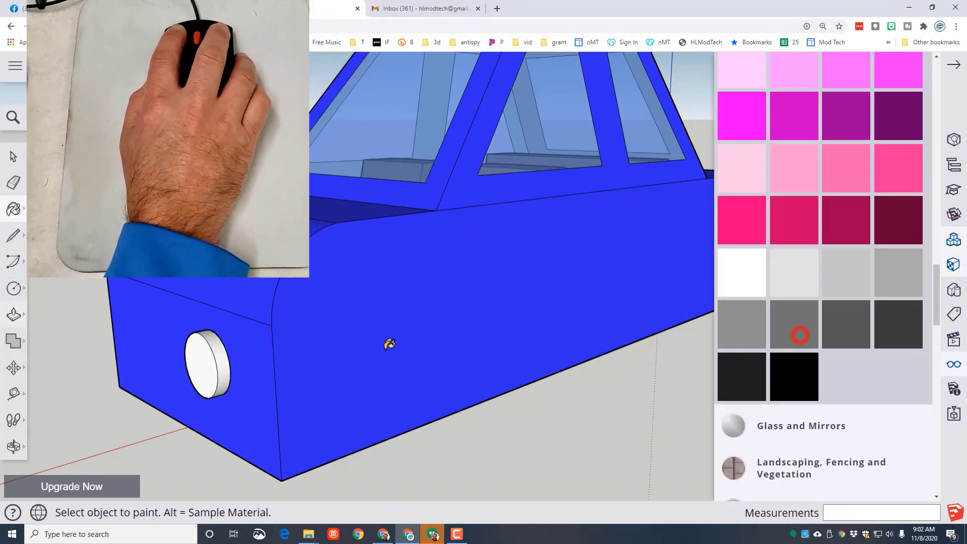
click(220, 357)
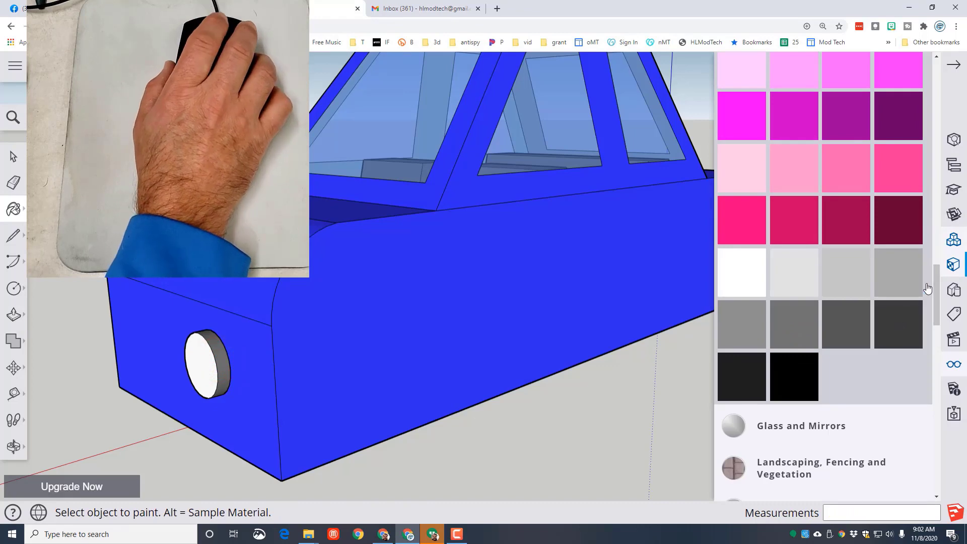
- Paint the headlight's round front face bright yellow
scroll(807, 351, up, 15)
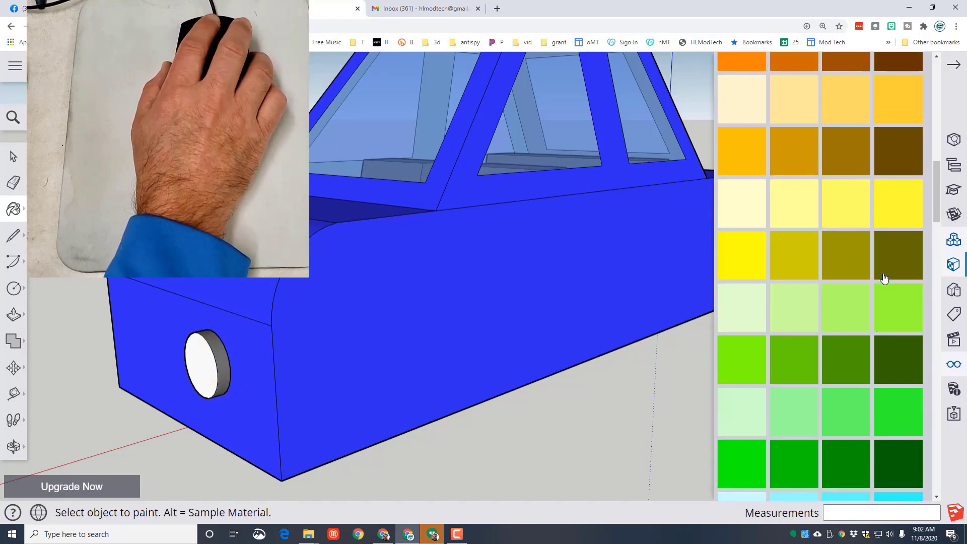
scroll(766, 348, down, 3)
click(730, 341)
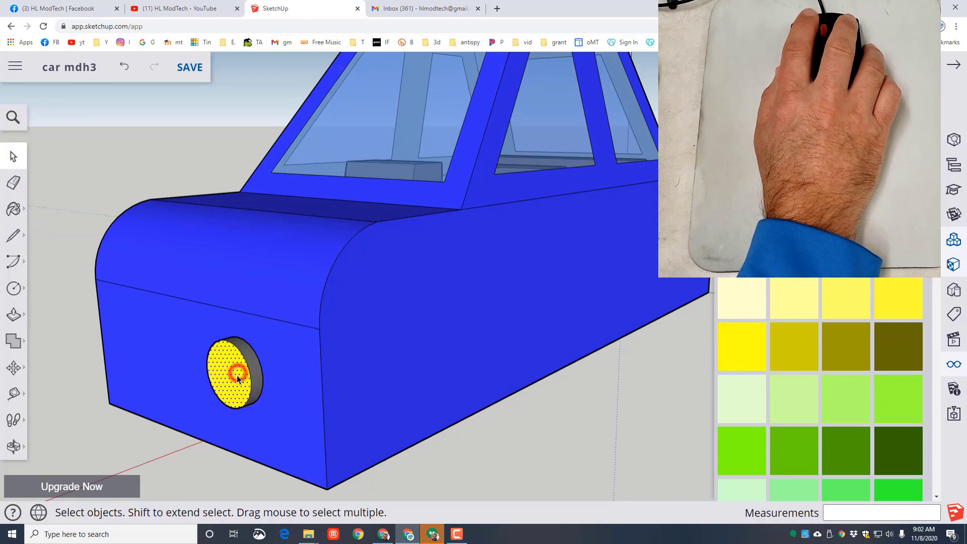
- Turn the whole headlight, with all its connected geometry, into a component named "hl"
right_click(237, 376)
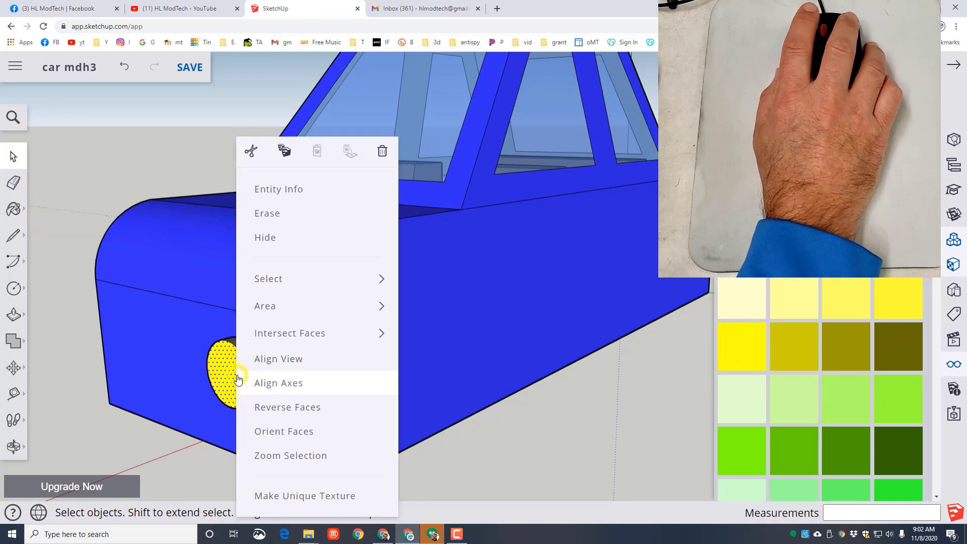
click(277, 286)
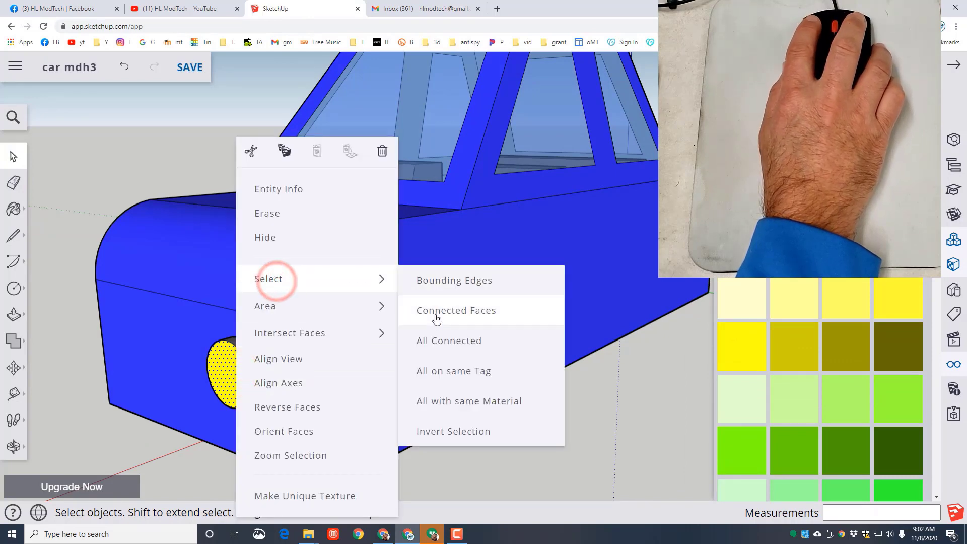
click(432, 340)
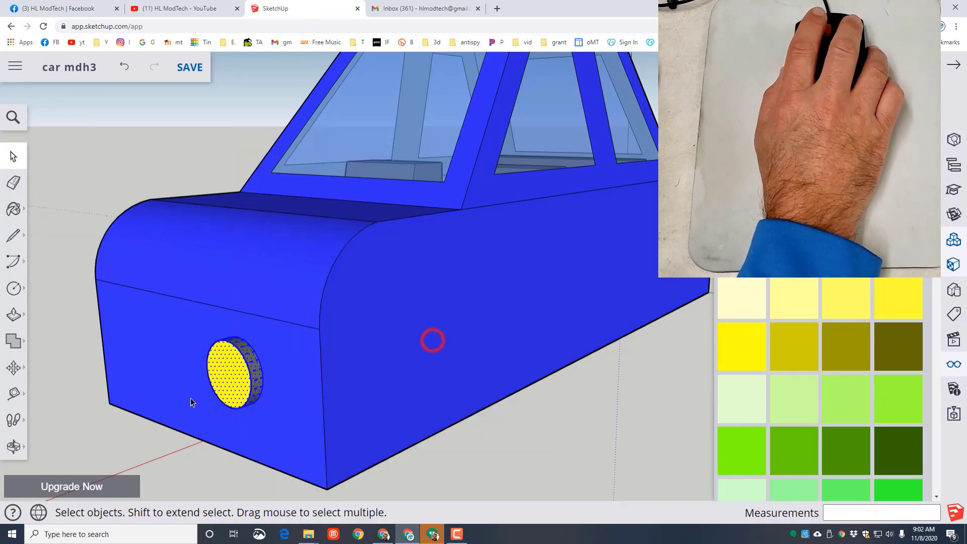
right_click(233, 378)
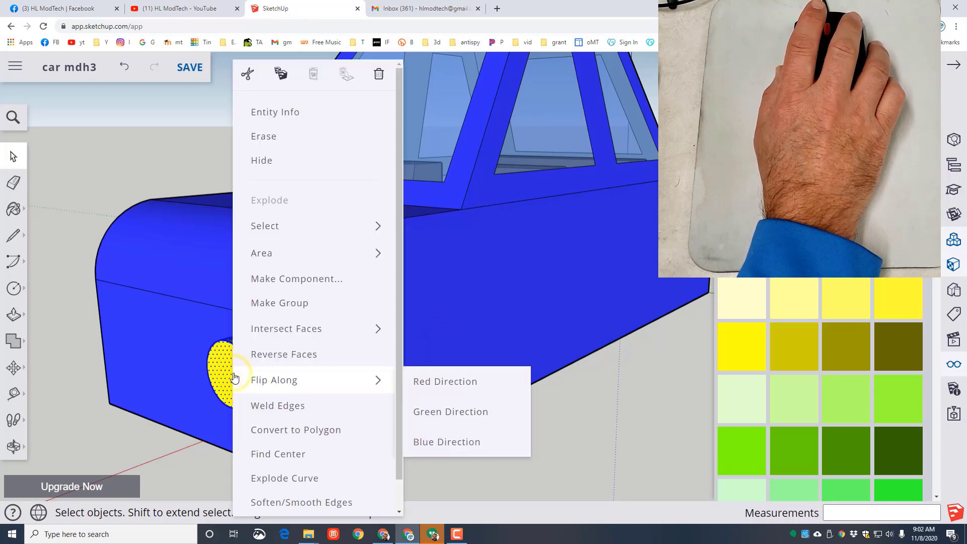
click(290, 292)
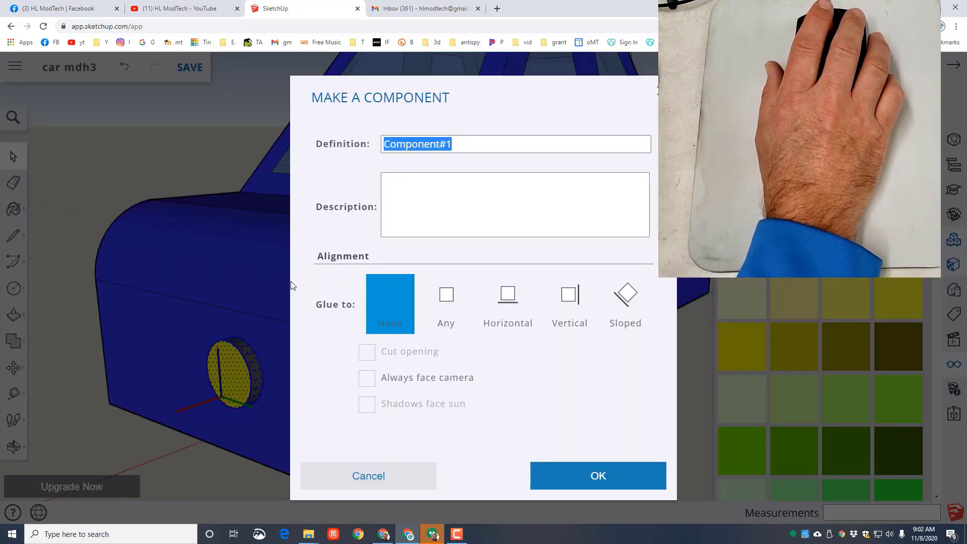
click(565, 477)
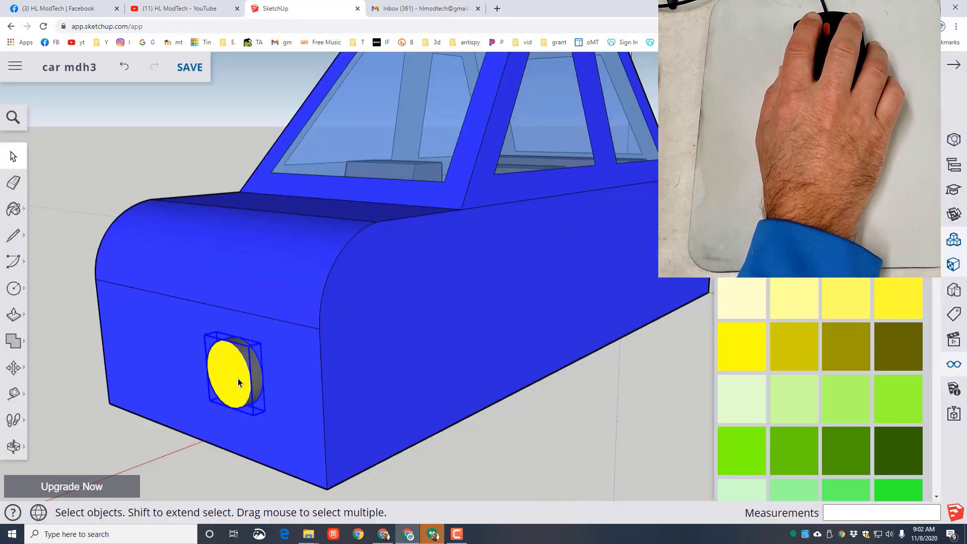
- Copy the headlight component about 24 mm across the front face to the car's other side
key(m)
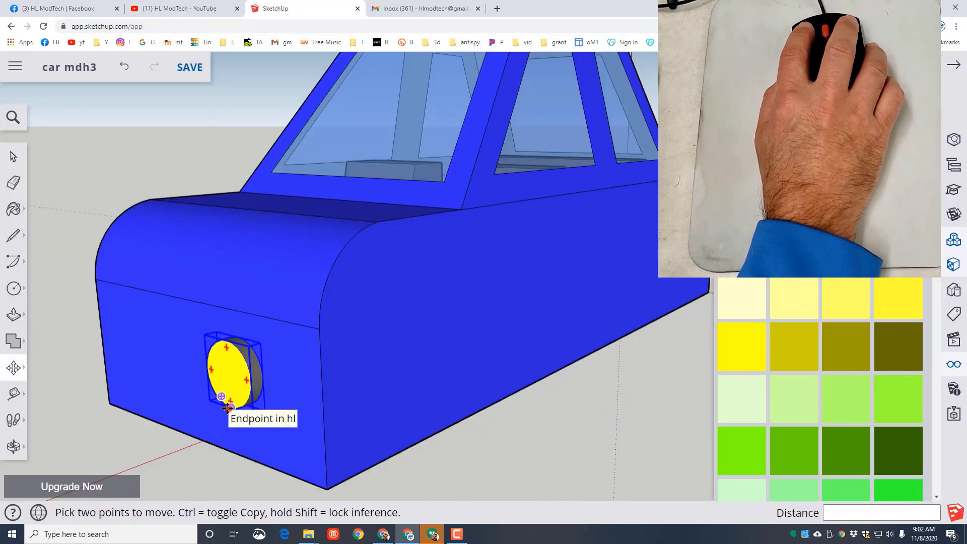
click(228, 409)
key(ctrl)
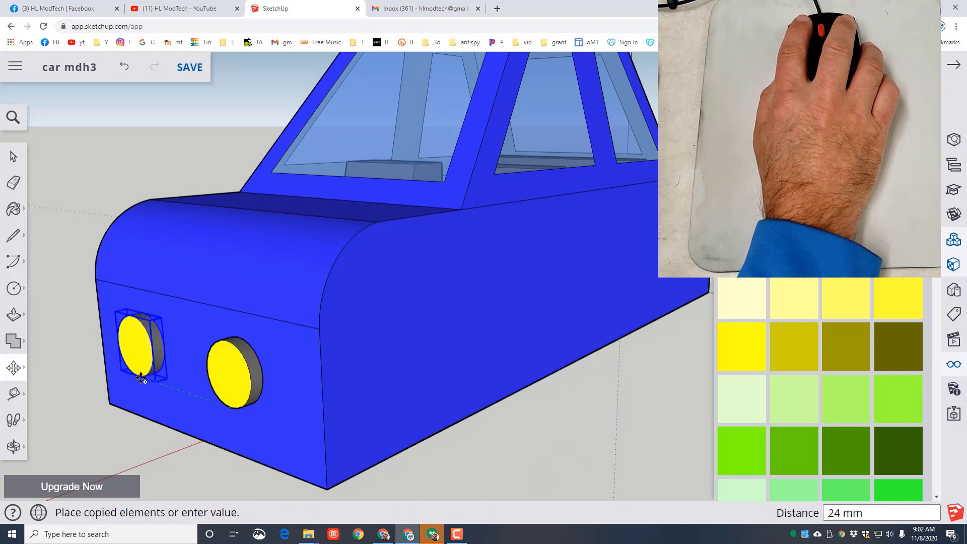
click(135, 375)
scroll(282, 442, down, 5)
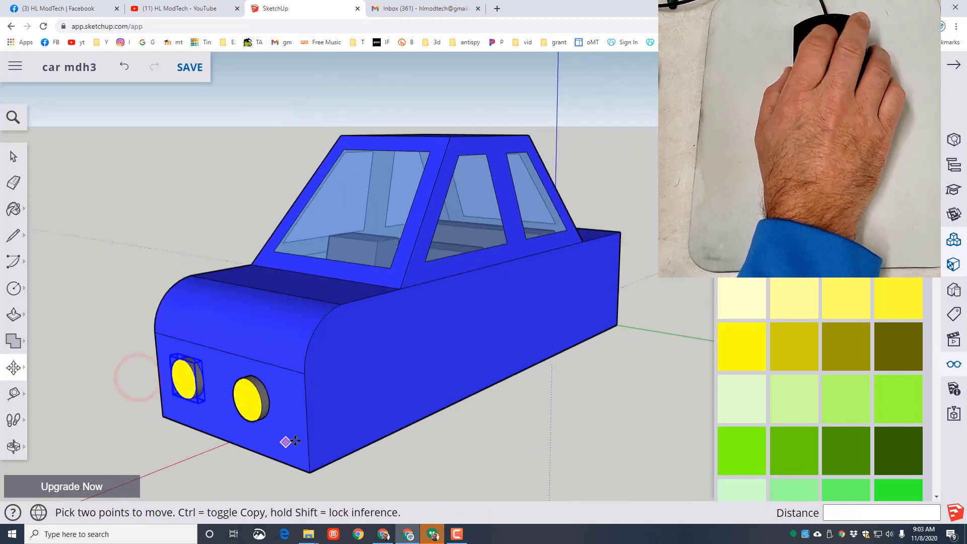
middle_drag(466, 454, 602, 398)
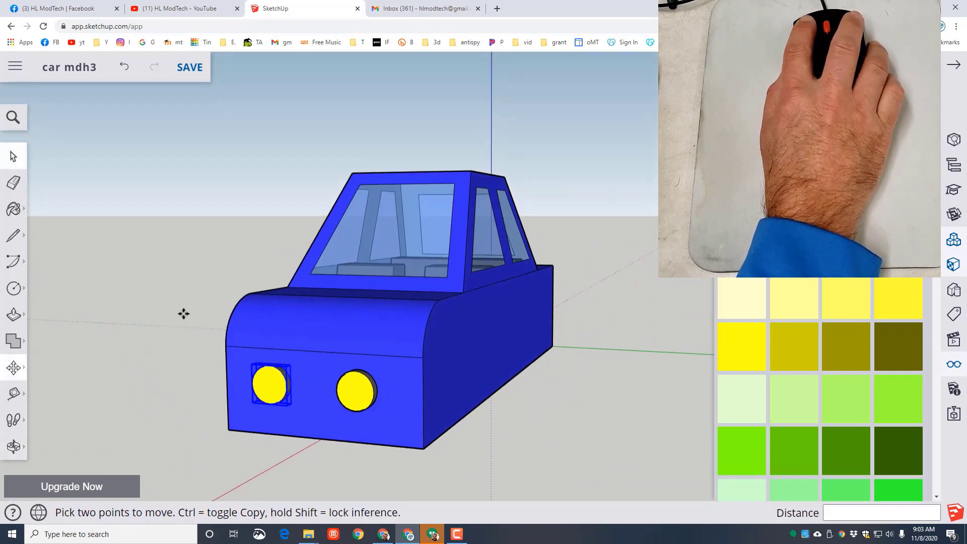
- Edit the copied headlight component and repaint its round front face a deeper golden yellow, then exit the component
click(12, 153)
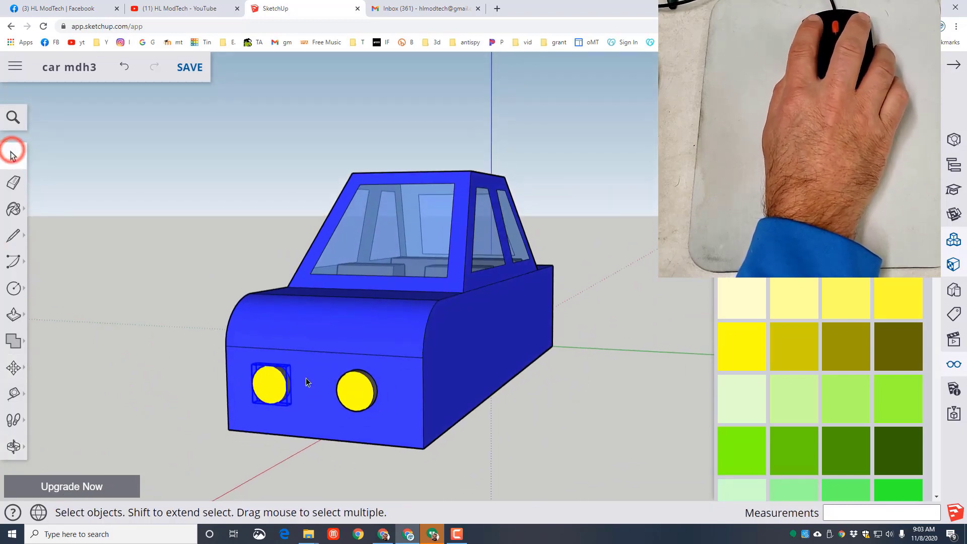
double_click(277, 392)
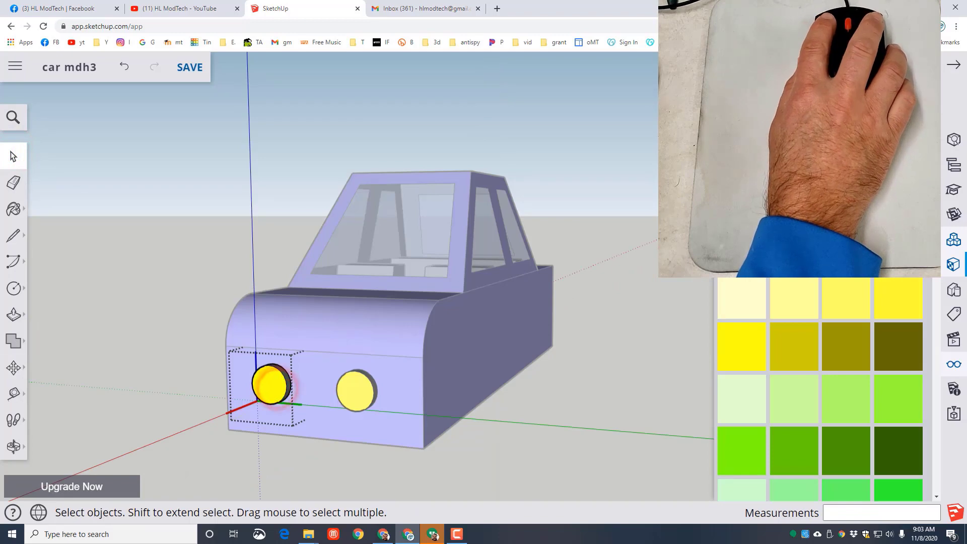
key(b)
click(272, 384)
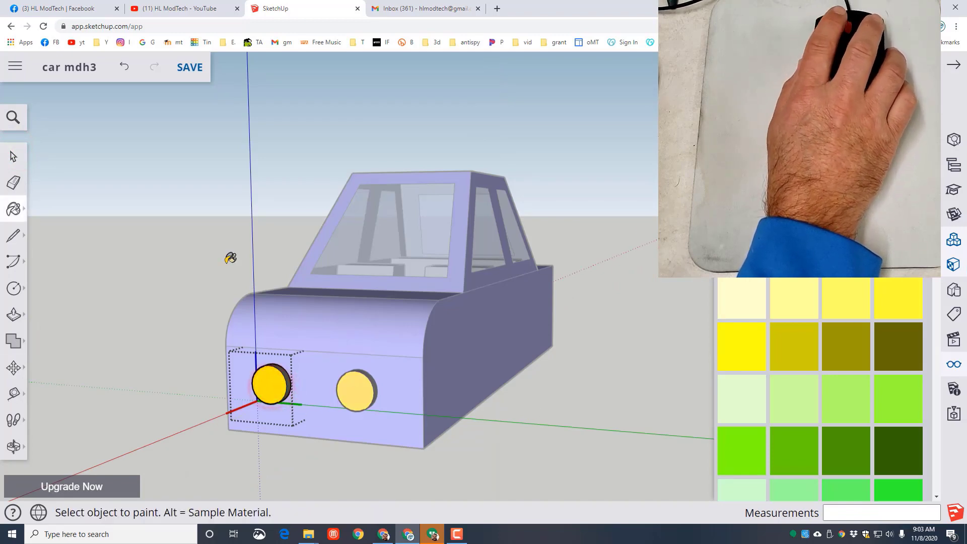
click(13, 156)
click(494, 389)
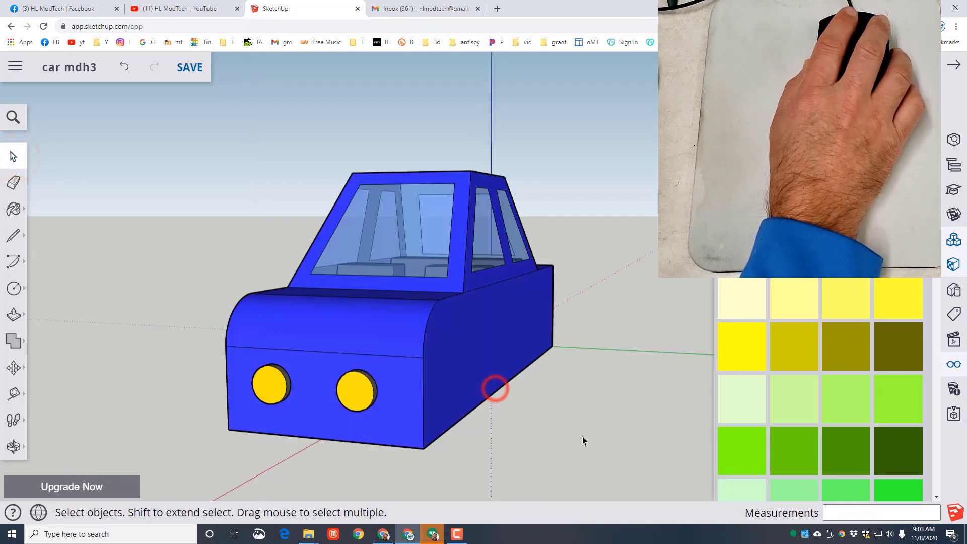
- Draw a 14 mm by 6 mm rectangle on one side of the car's rear face for a taillight
middle_drag(635, 411, 44, 352)
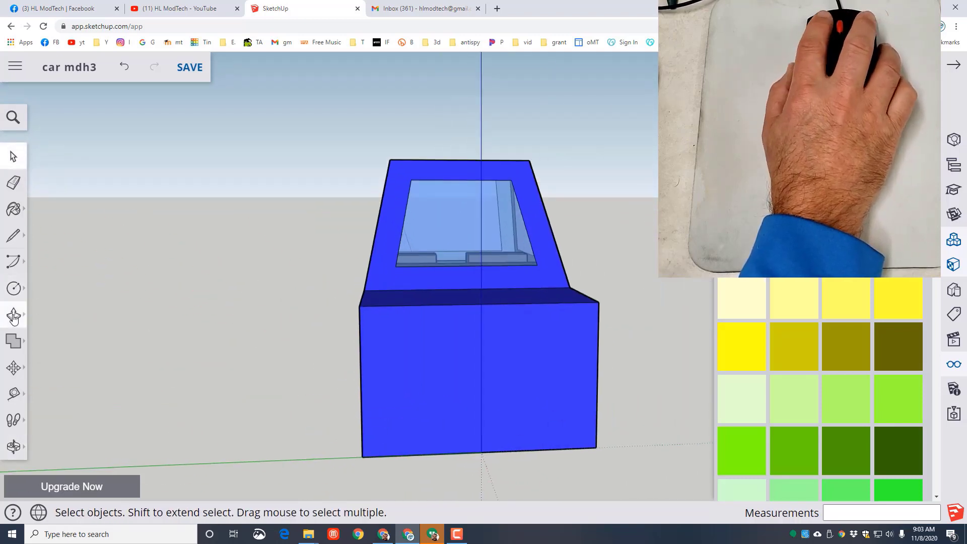
click(14, 289)
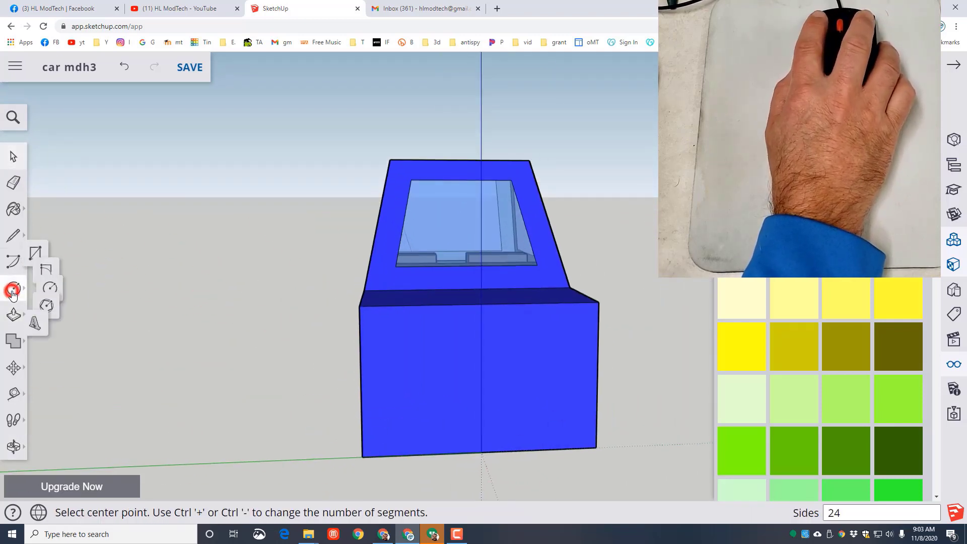
click(52, 228)
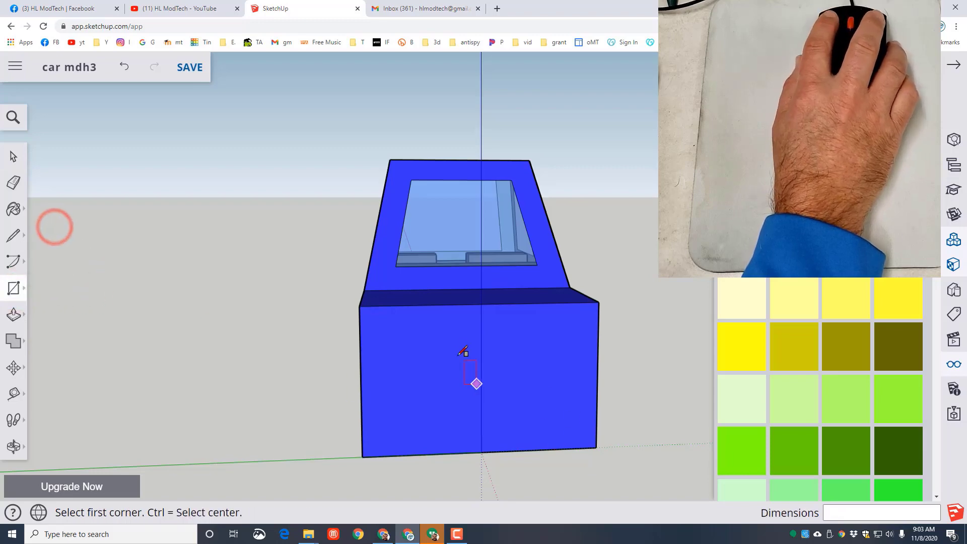
click(388, 348)
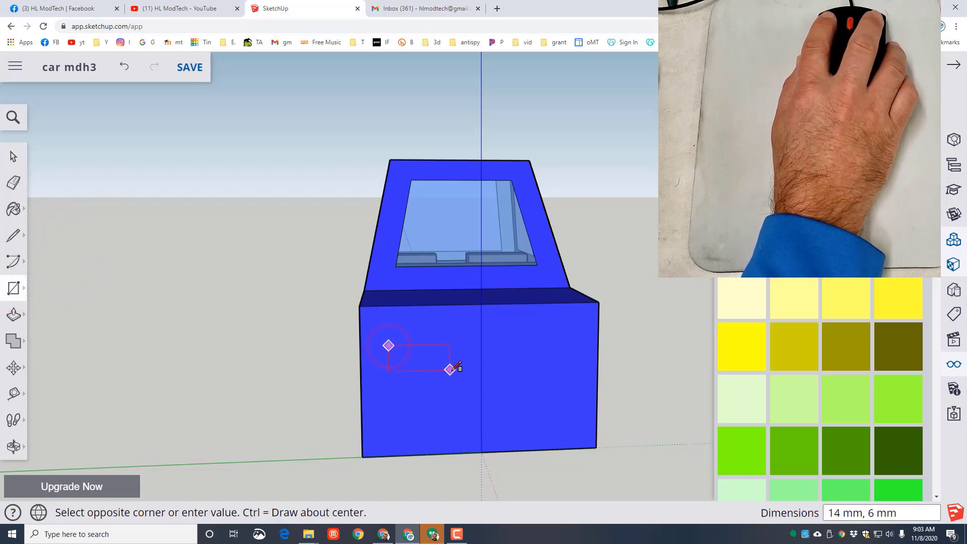
click(451, 370)
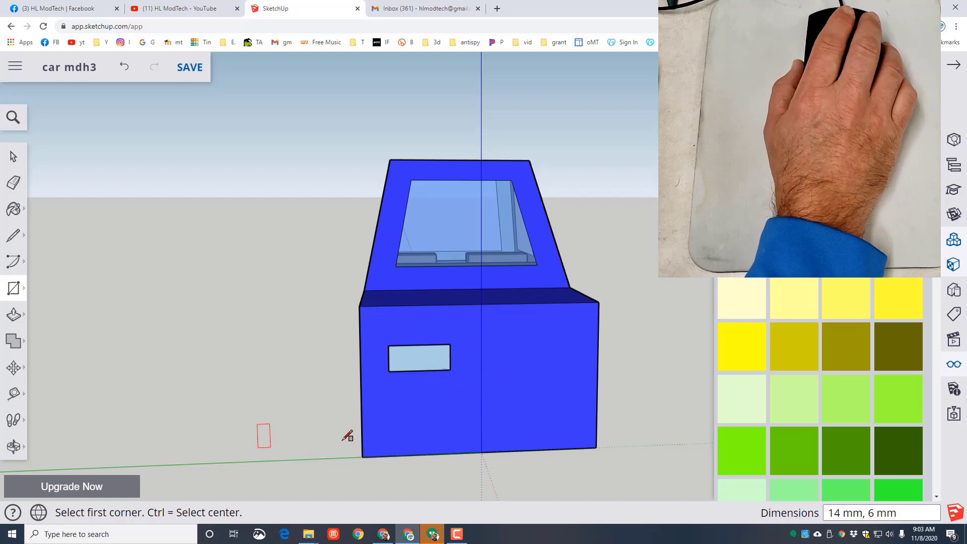
- Push/Pull the taillight rectangle 2 mm outward from the rear face
key(p)
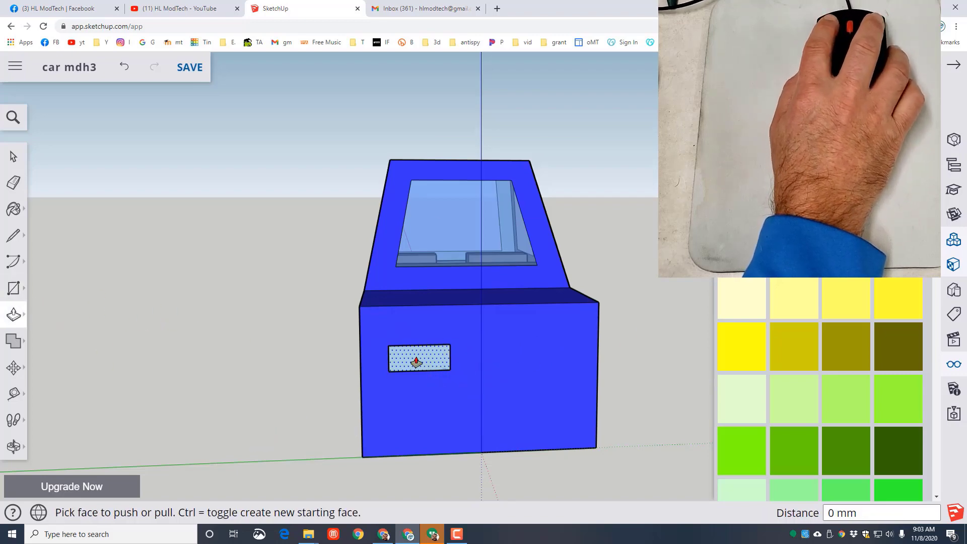
click(417, 361)
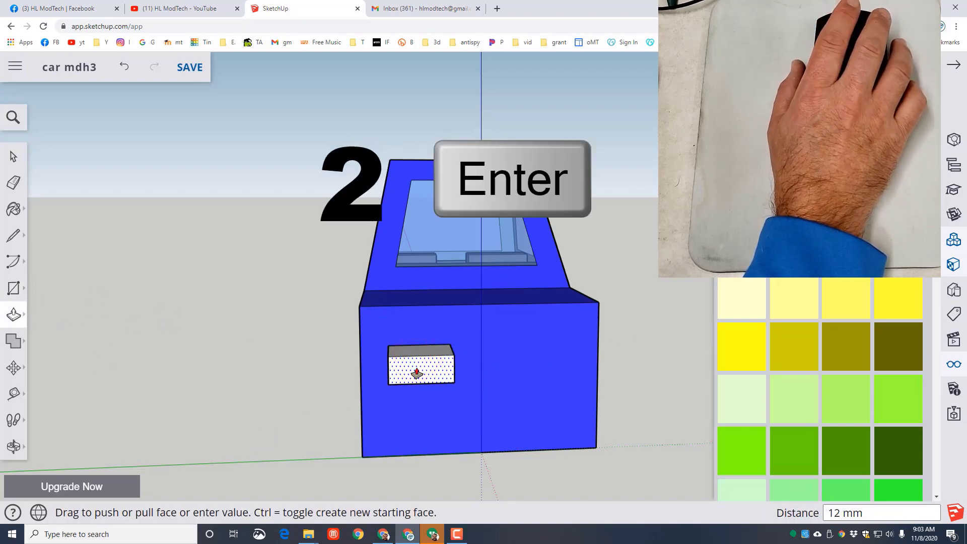
key(Return)
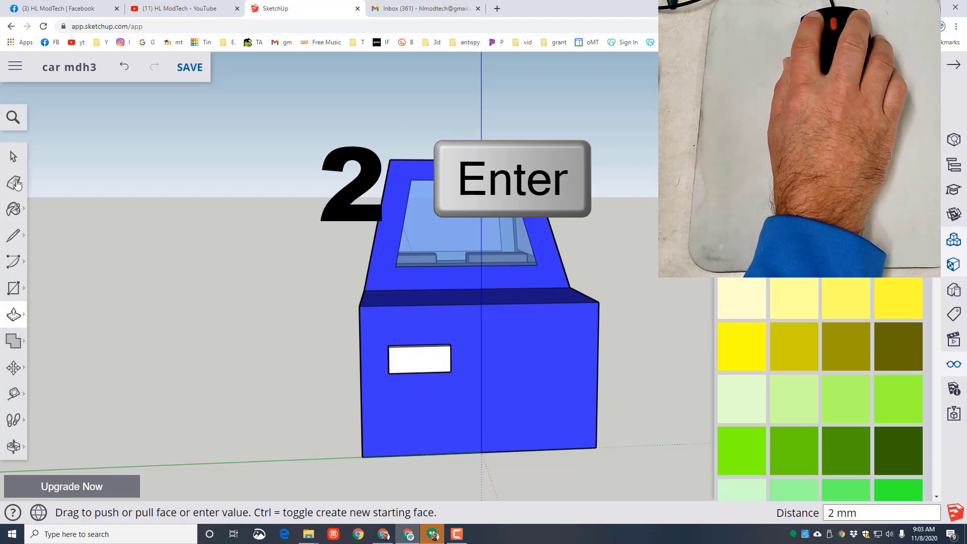
- Turn the whole taillight block, with all its connected geometry, into a component named "tl"
click(14, 157)
click(428, 358)
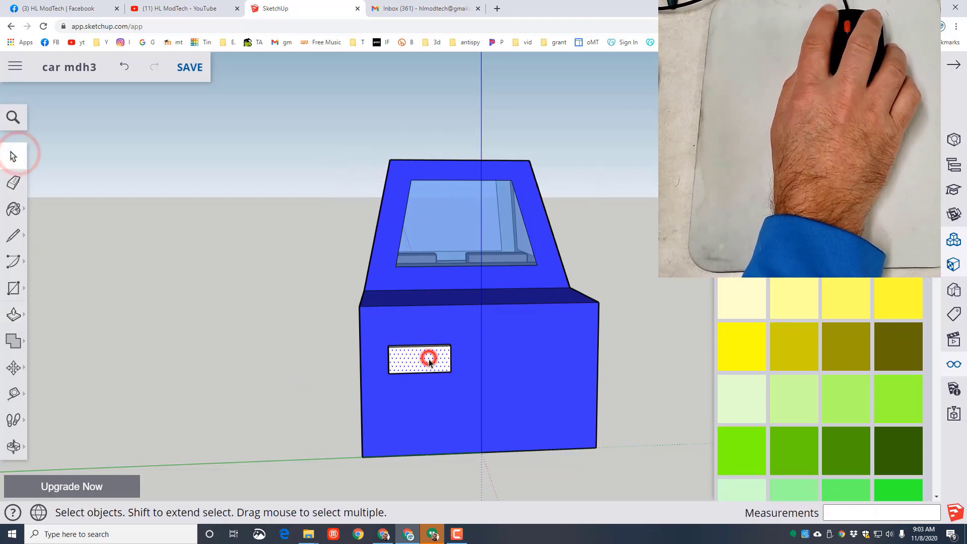
right_click(429, 359)
mouse_move(458, 280)
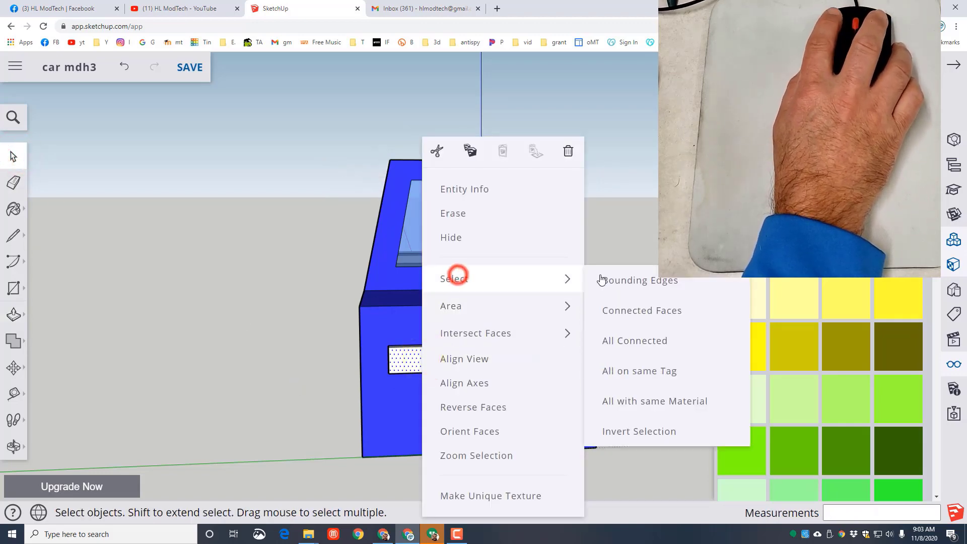
click(626, 340)
right_click(412, 360)
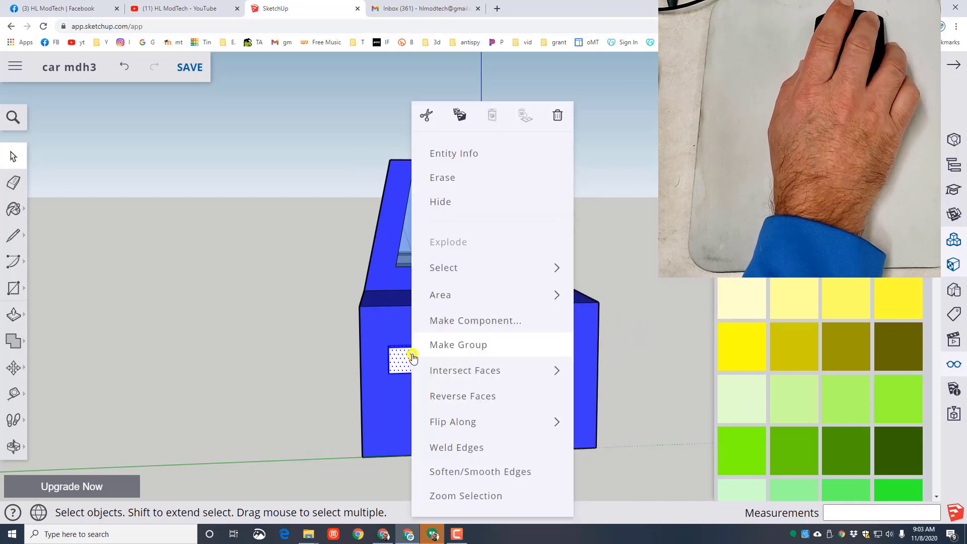
click(456, 320)
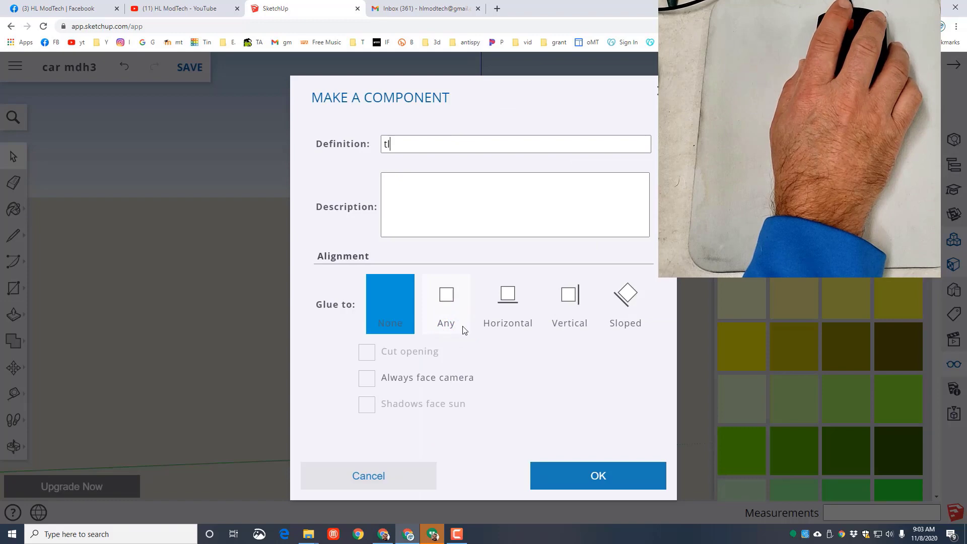
click(584, 475)
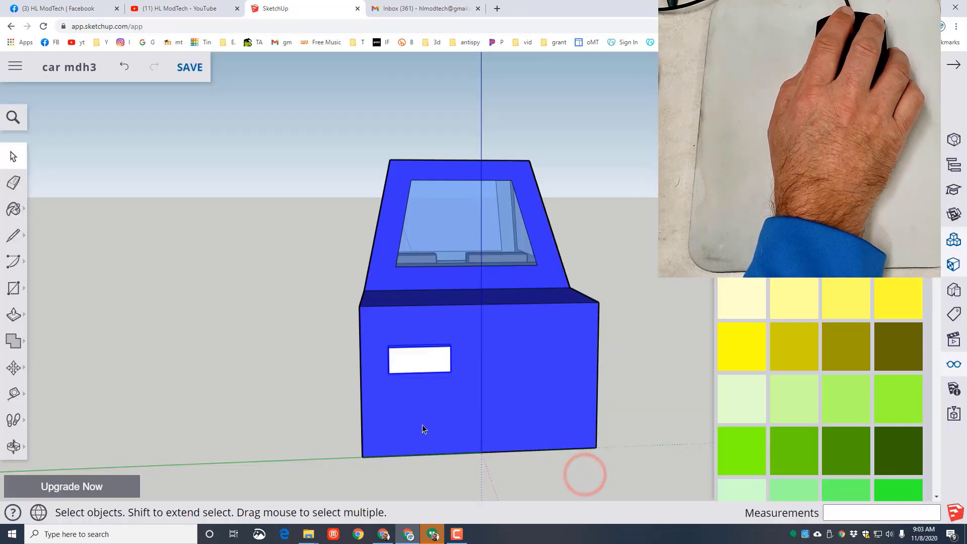
- Copy the taillight component about 29 mm along the green axis to the other side of the rear face
middle_drag(400, 367, 549, 480)
scroll(539, 469, up, 3)
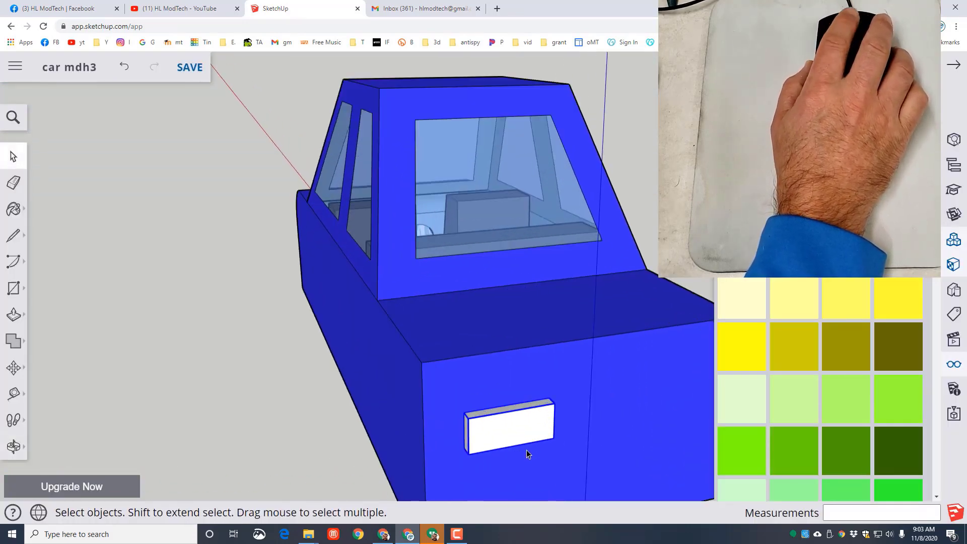
key(m)
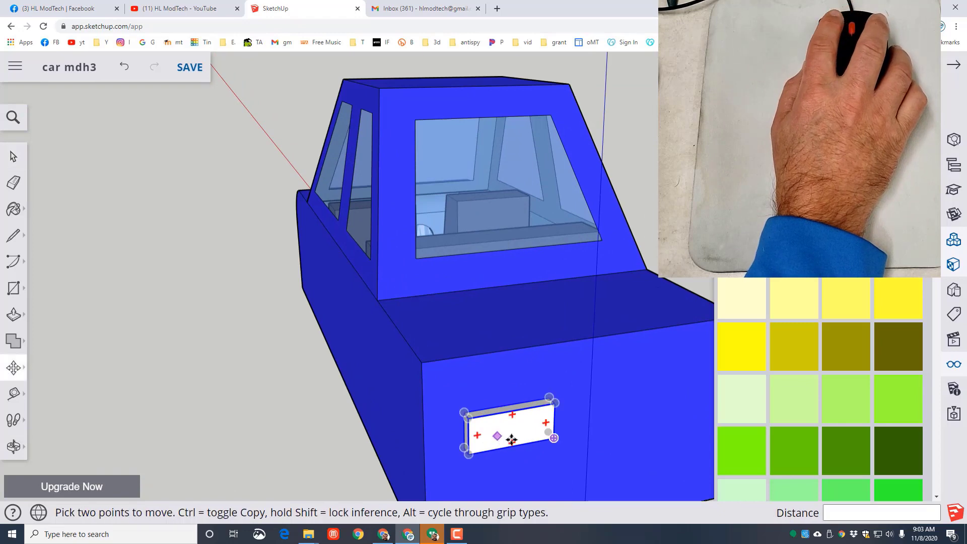
click(556, 405)
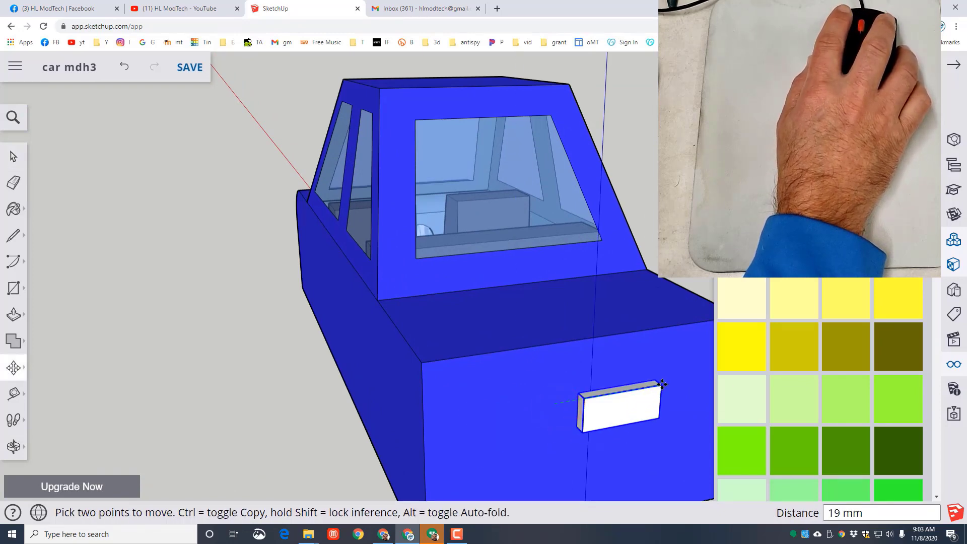
key(ctrl)
scroll(671, 386, down, 3)
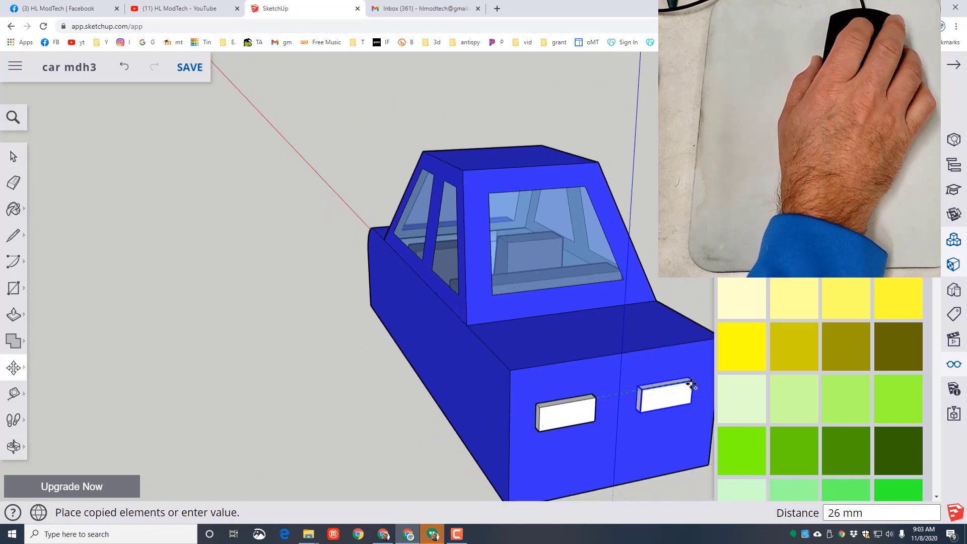
scroll(691, 377, down, 2)
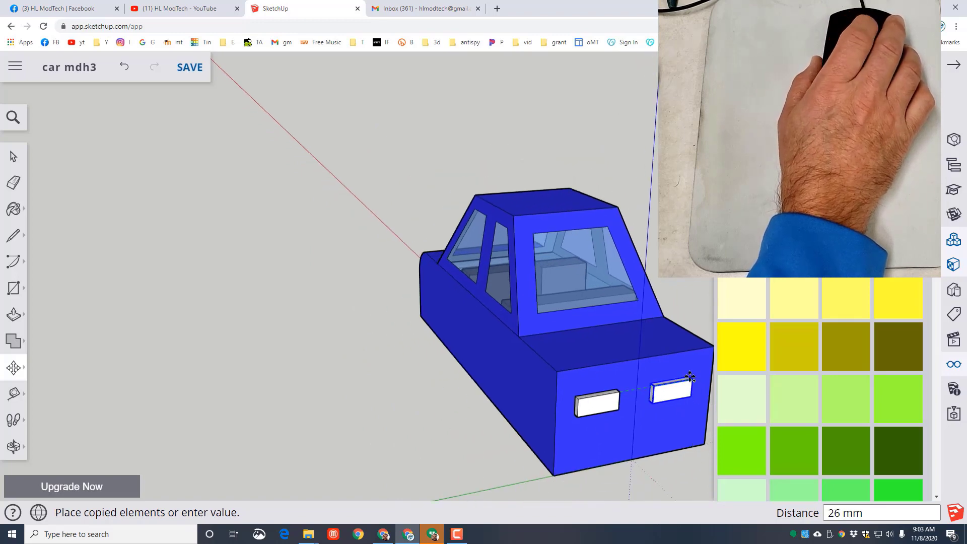
scroll(691, 377, down, 1)
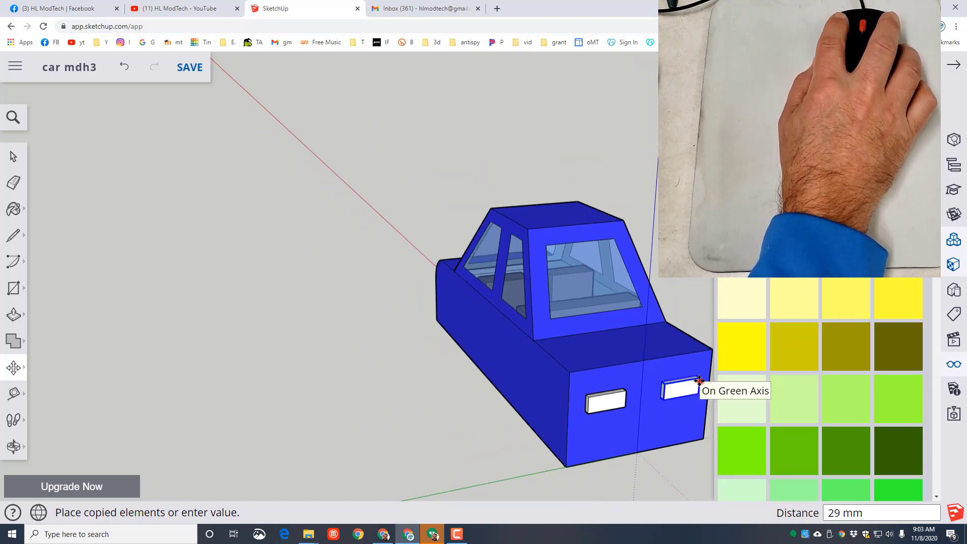
click(698, 384)
middle_drag(687, 388, 395, 423)
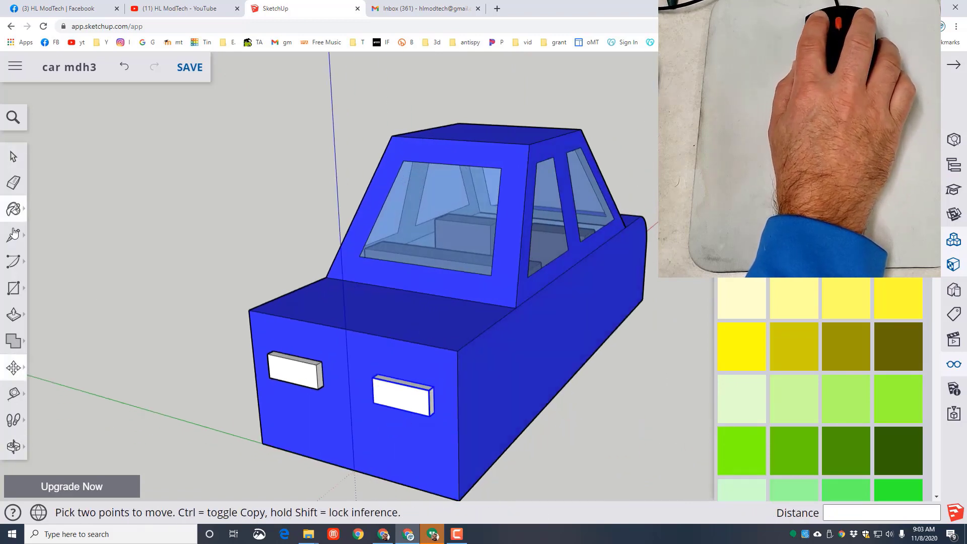
click(14, 159)
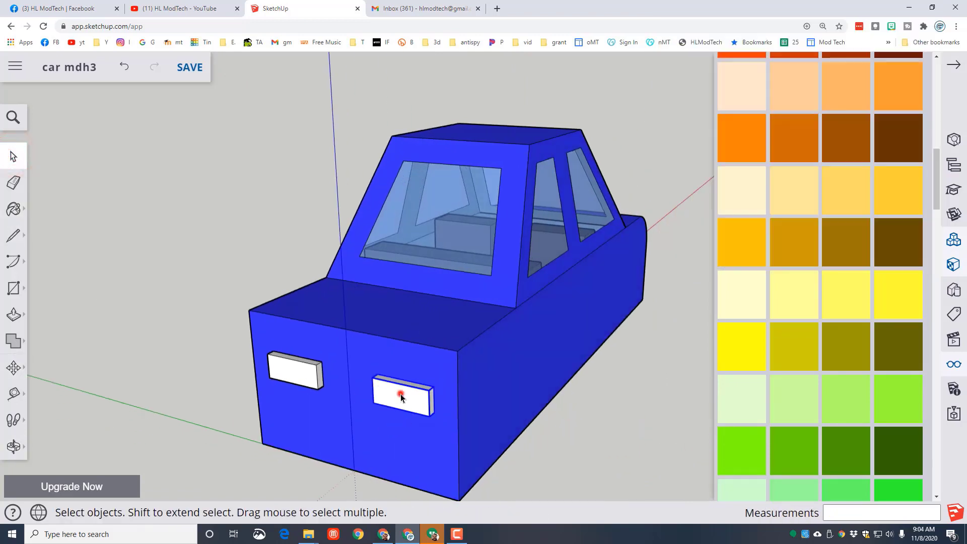
- Open the taillight component for editing and paint its outward-facing front face orange
double_click(401, 394)
scroll(417, 410, up, 3)
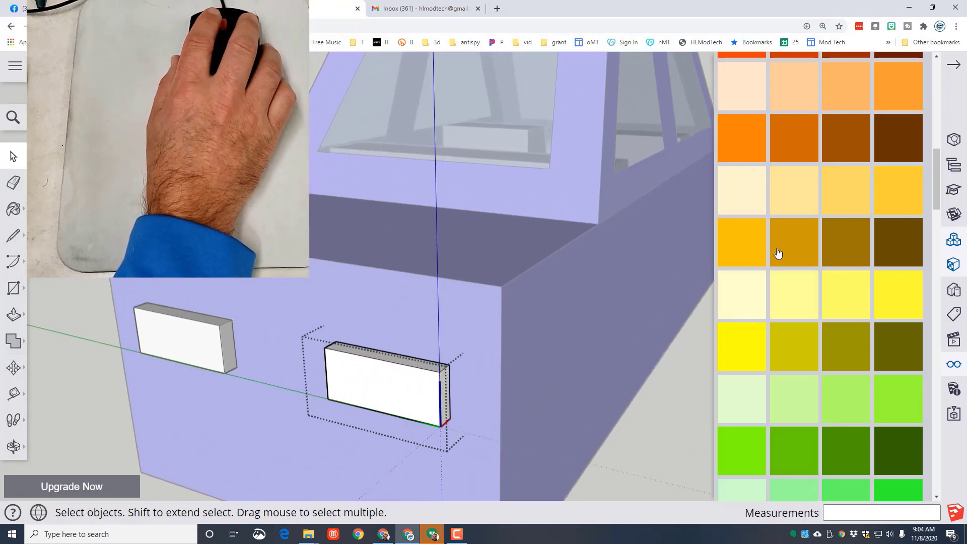
click(792, 139)
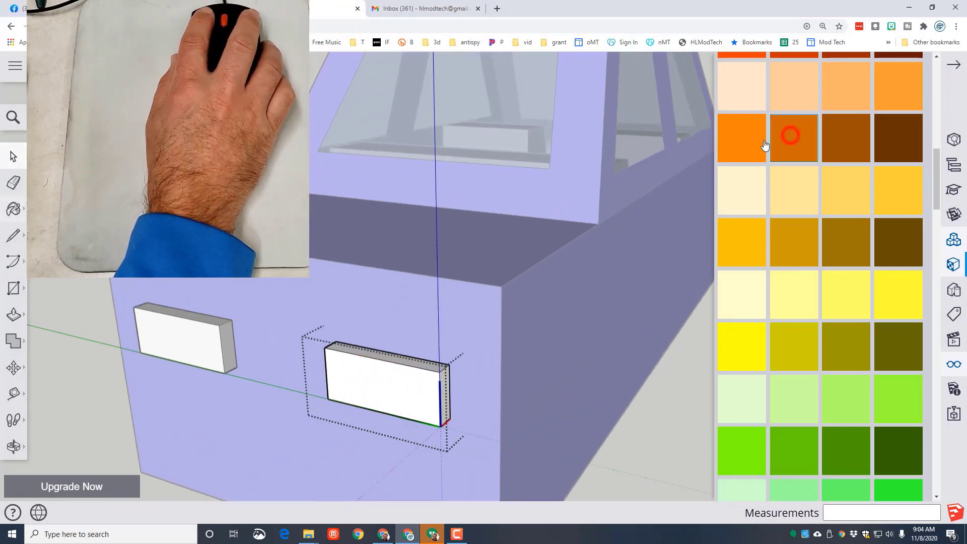
click(367, 380)
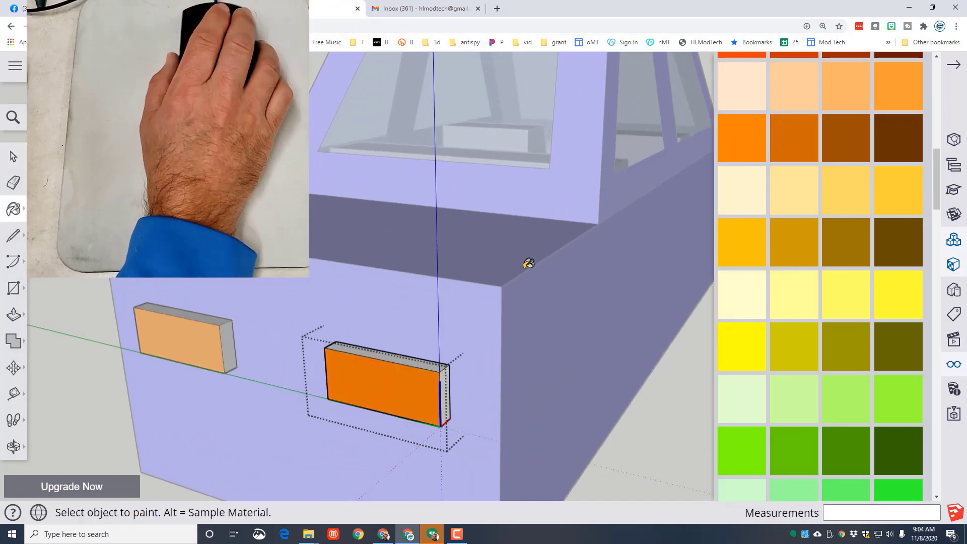
- Paint the thin top, side and bottom faces of the taillight component dark gray and close the component
scroll(771, 196, up, 2)
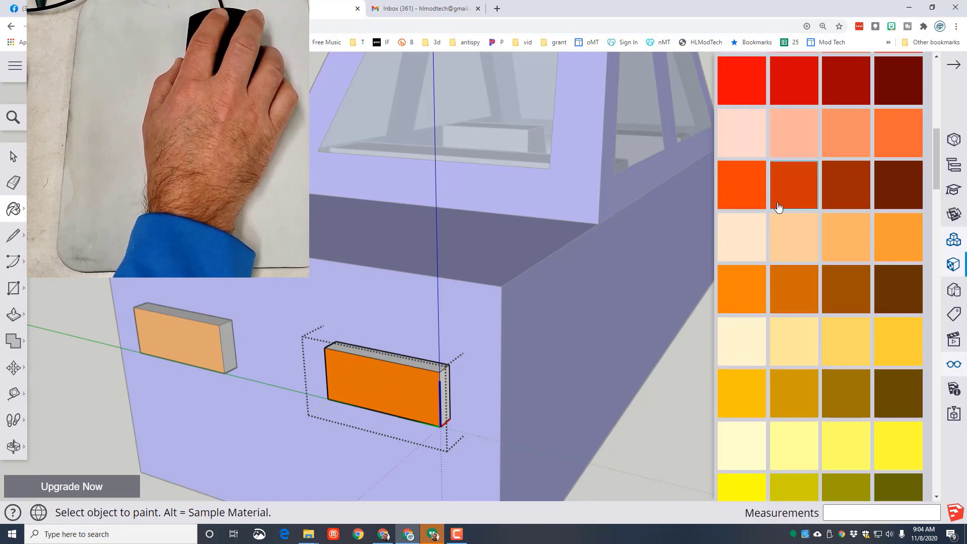
scroll(773, 206, down, 2)
scroll(810, 291, down, 10)
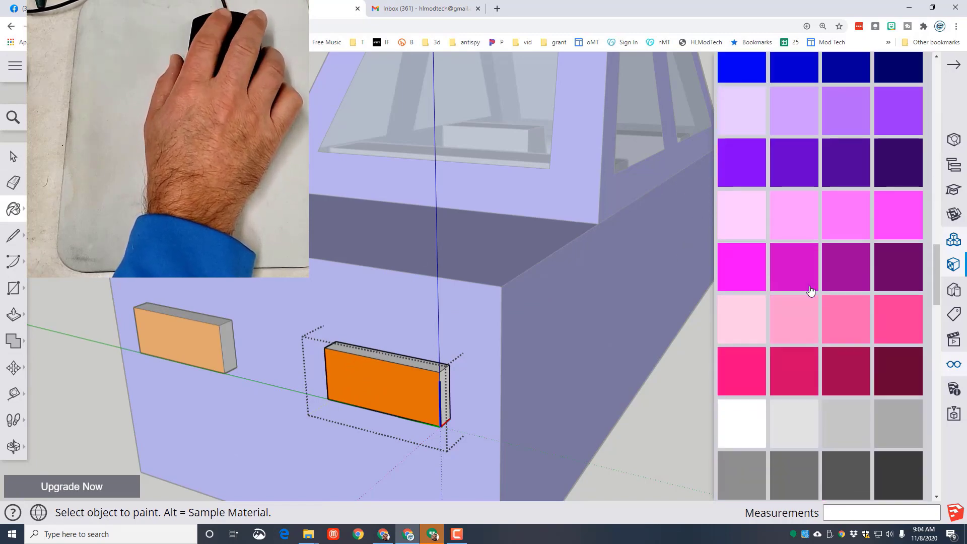
click(452, 405)
click(409, 361)
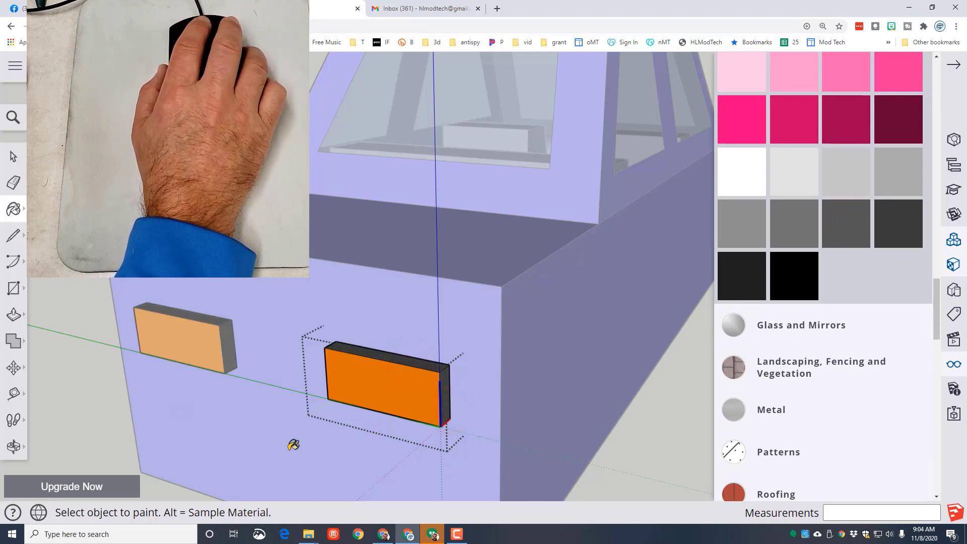
mouse_move(248, 440)
middle_down()
mouse_move(292, 324)
mouse_move(361, 211)
mouse_move(435, 265)
mouse_move(453, 257)
middle_up()
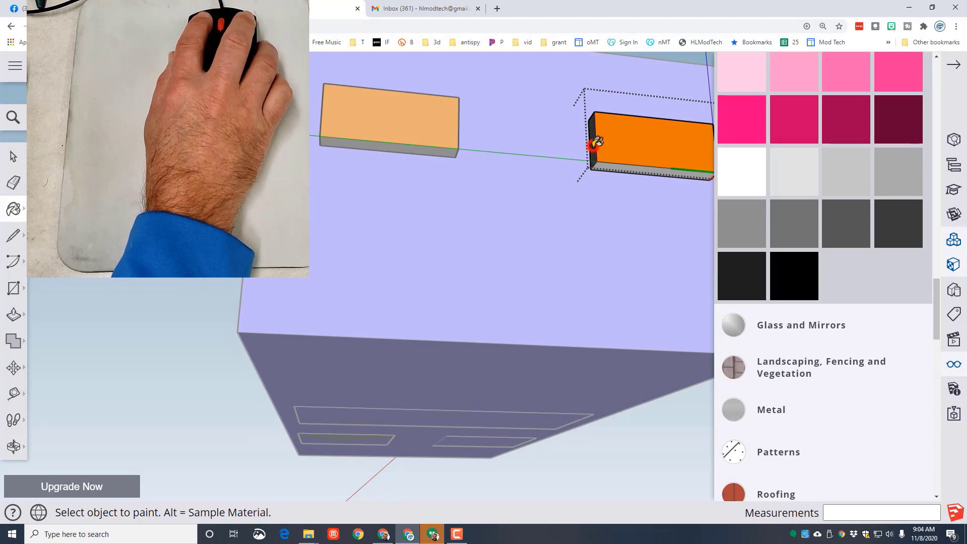
mouse_move(625, 168)
middle_down()
mouse_move(624, 186)
mouse_move(272, 343)
mouse_move(230, 403)
middle_up()
scroll(169, 320, down, 2)
mouse_move(166, 317)
middle_down()
mouse_move(209, 275)
mouse_move(282, 252)
middle_up()
click(13, 159)
click(107, 373)
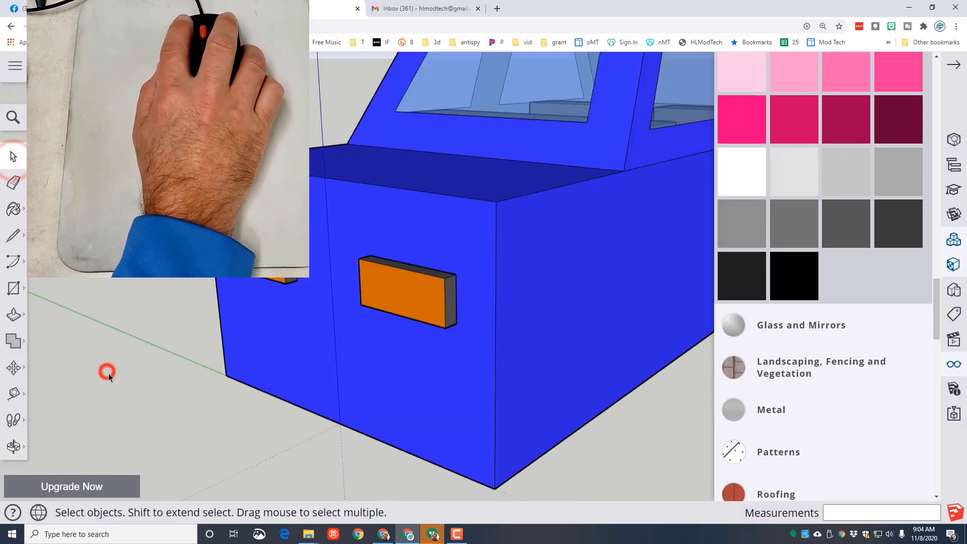
middle_drag(83, 387, 243, 434)
scroll(339, 391, down, 2)
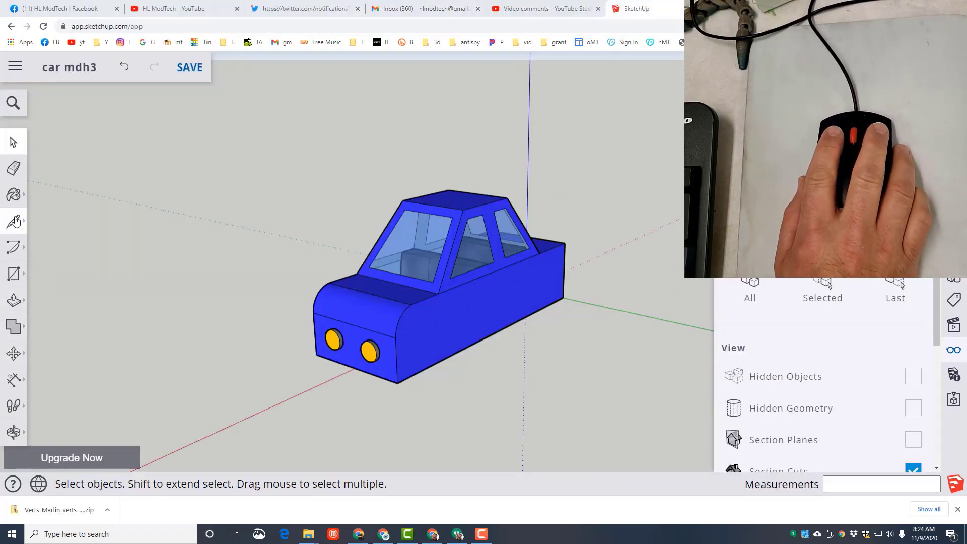
- Draw a circle of 15 mm radius on the car's side plane, centred on the lower body edge near the front
click(13, 273)
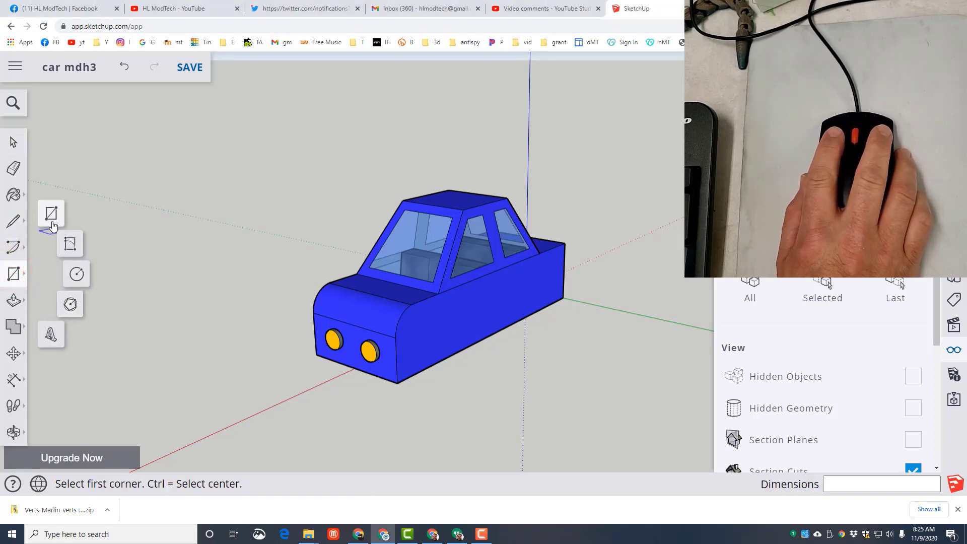
click(76, 275)
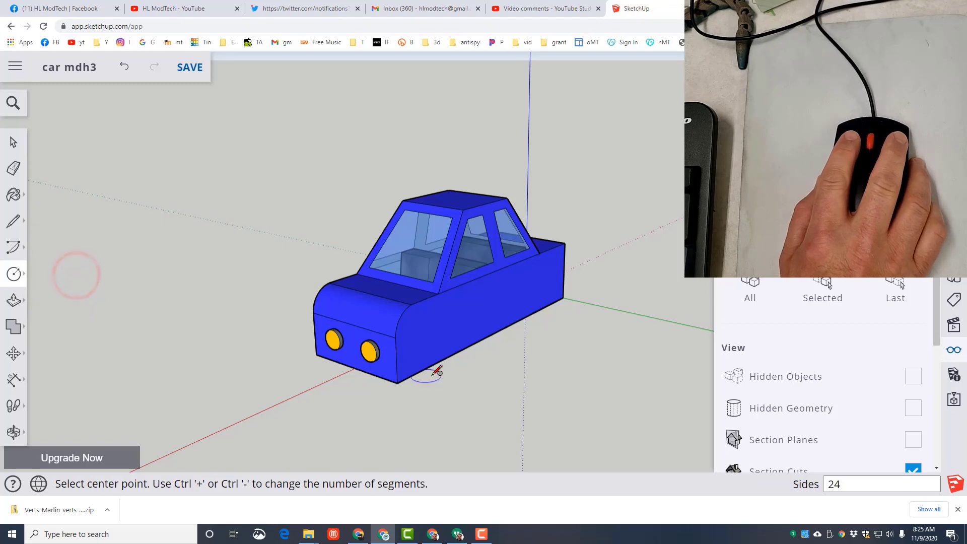
click(452, 352)
key(Return)
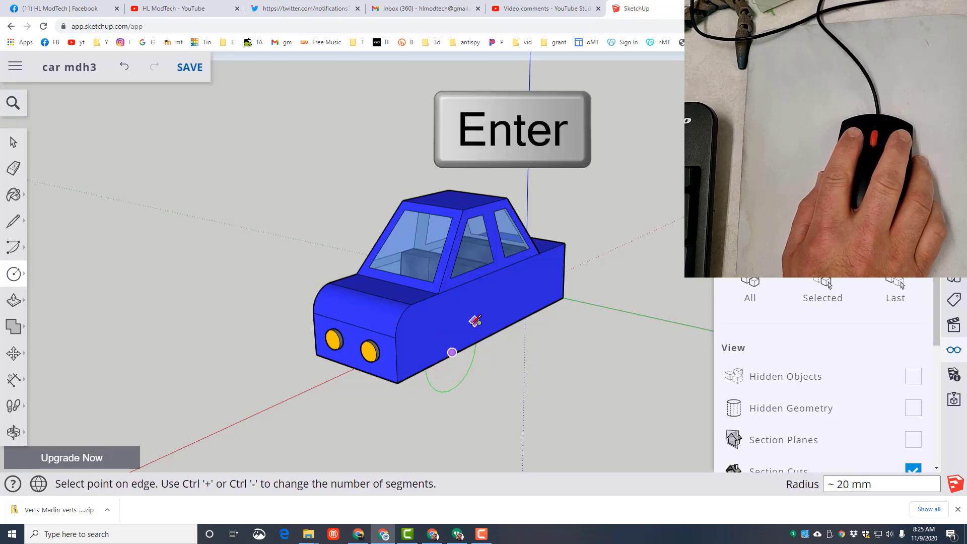
text(15)
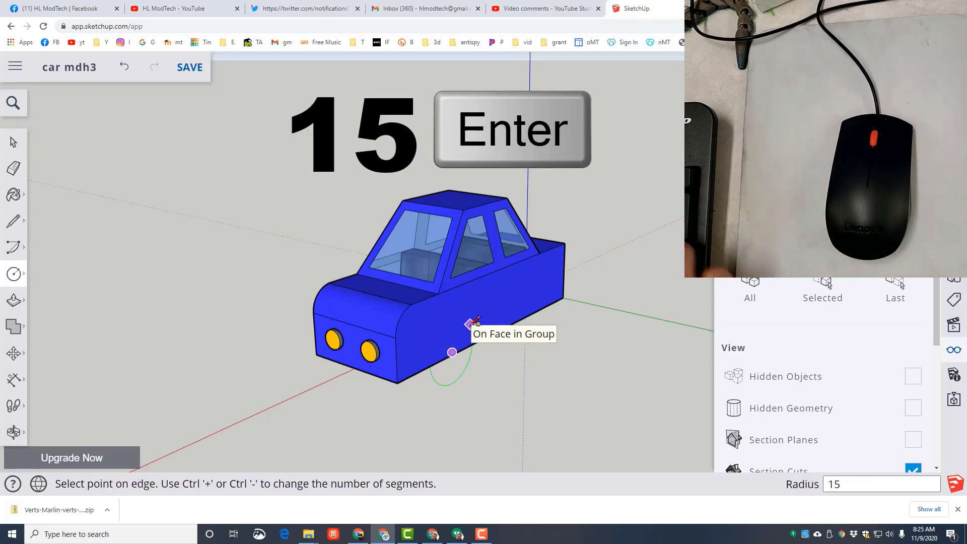
key(Return)
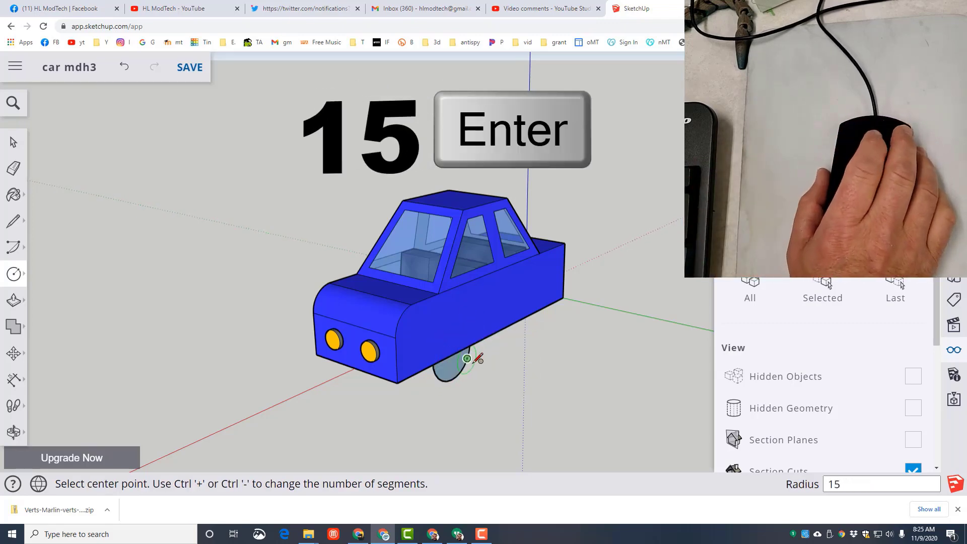
- Turn the wheel circle into a component with the default name
key(space)
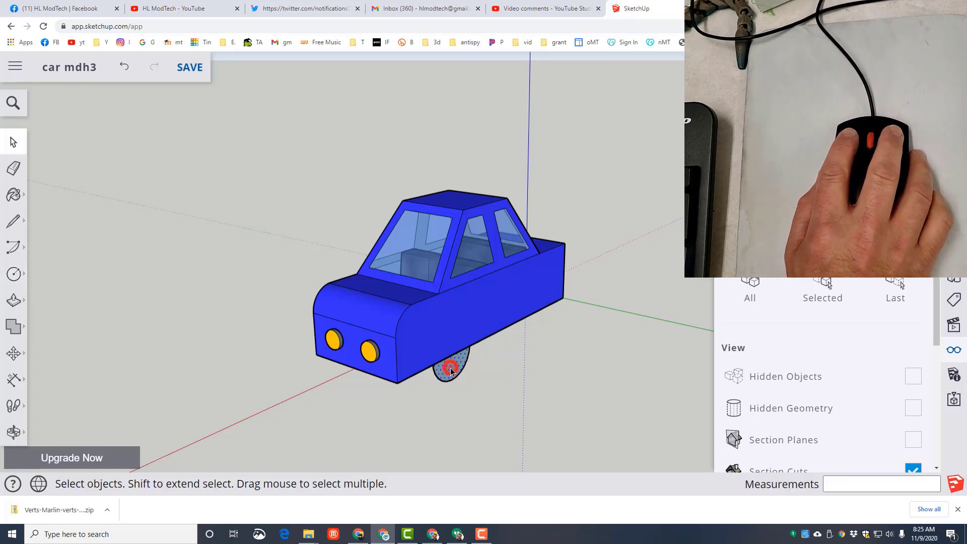
right_click(450, 368)
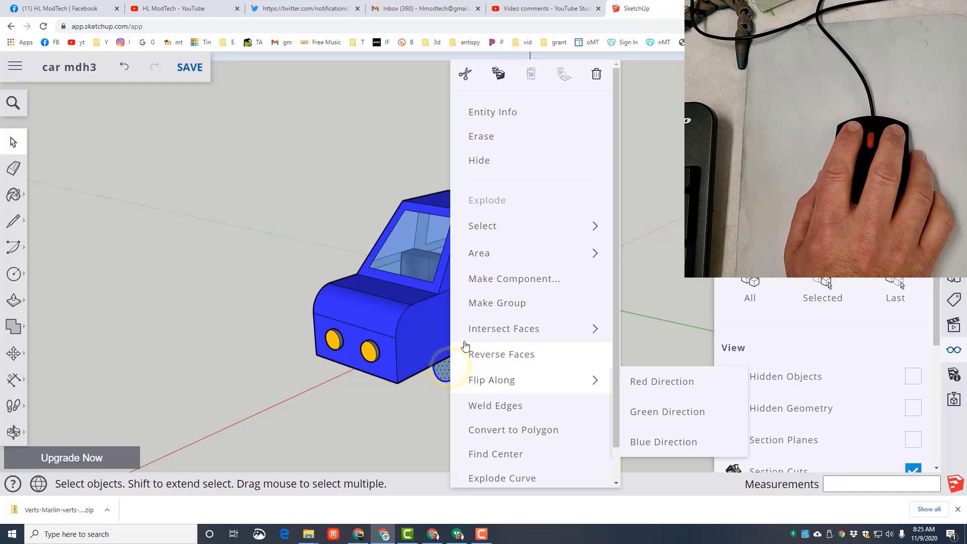
click(492, 279)
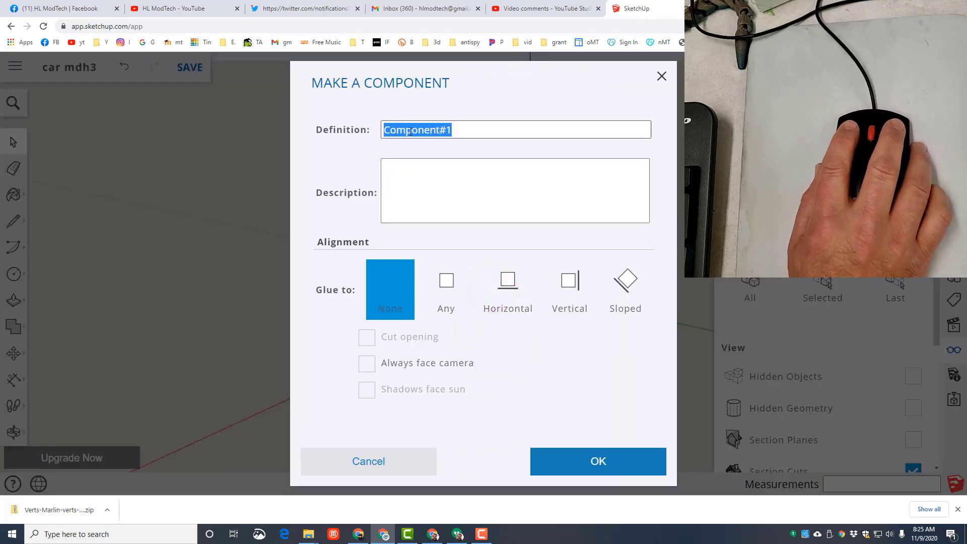
key(Return)
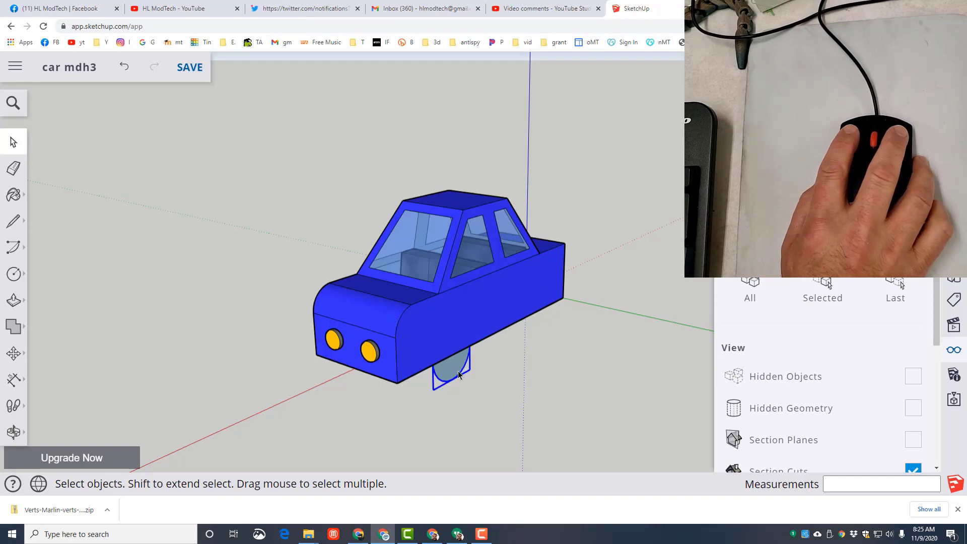
- Open the wheel component and Push/Pull its circle 12 mm outward from the car's side
double_click(458, 371)
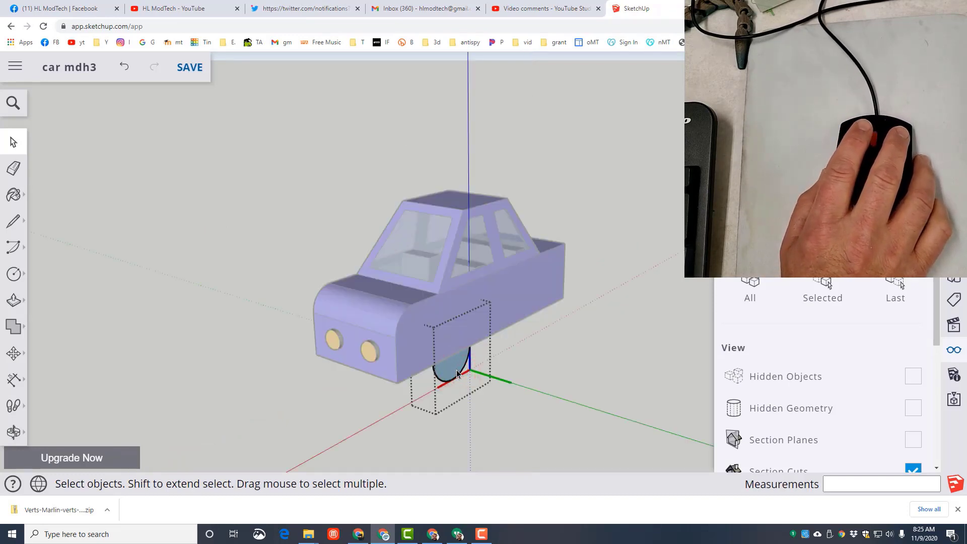
key(p)
click(457, 370)
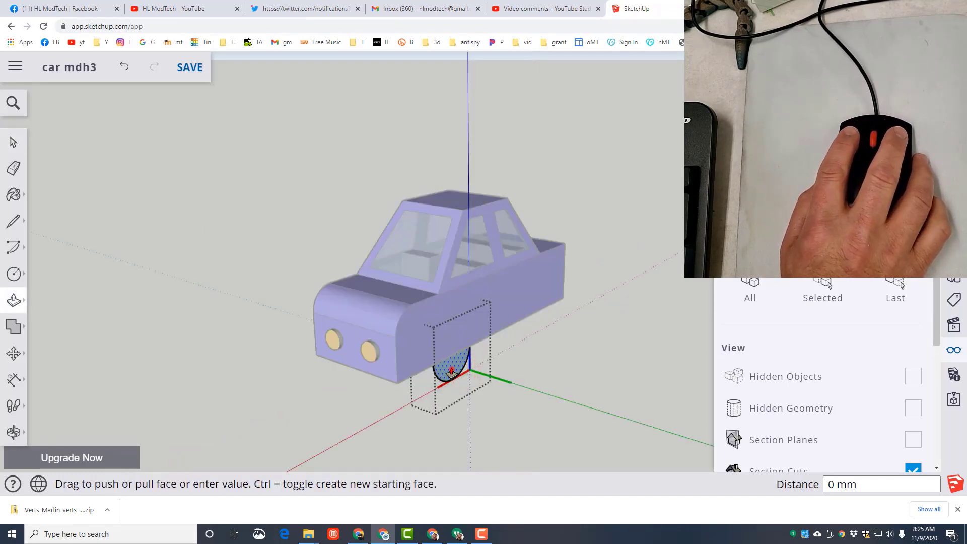
key(Return)
text(12)
key(Return)
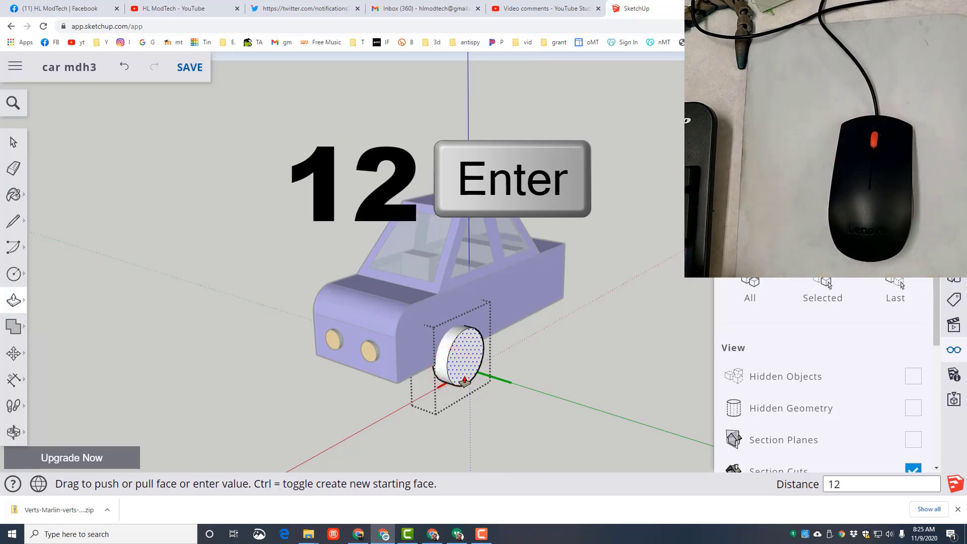
- Offset the wheel's outer face edge about 6 mm inward and push the inner circle 4 mm into the wheel
scroll(464, 382, up, 3)
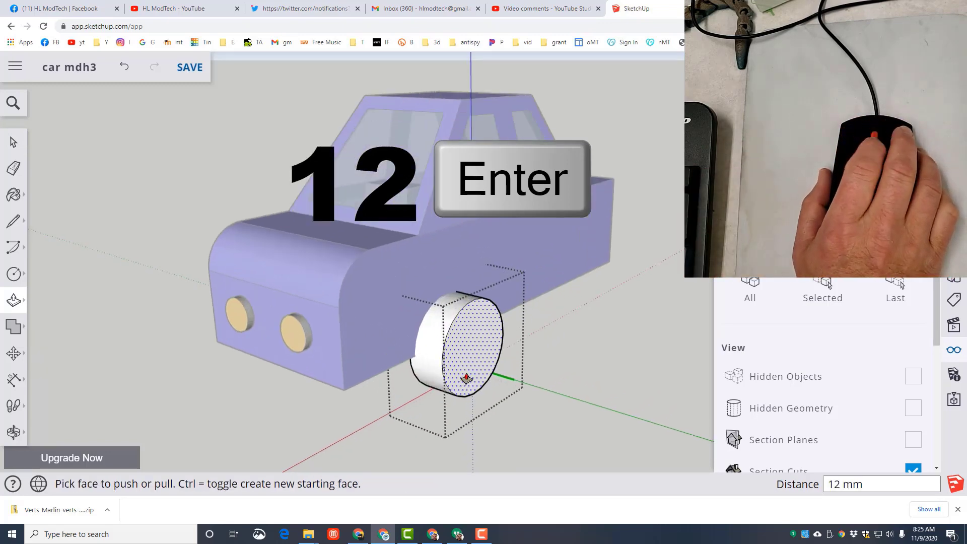
scroll(467, 375, up, 2)
key(f)
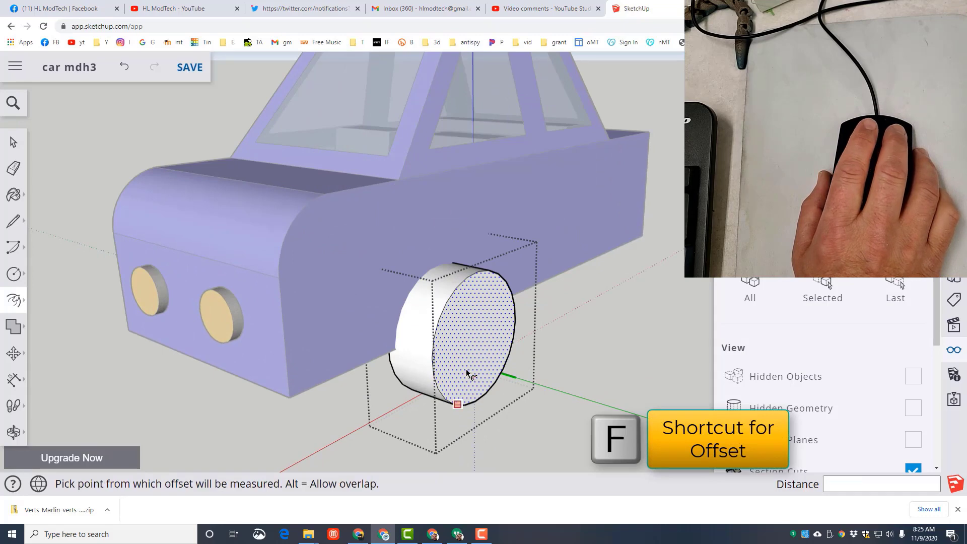
click(465, 363)
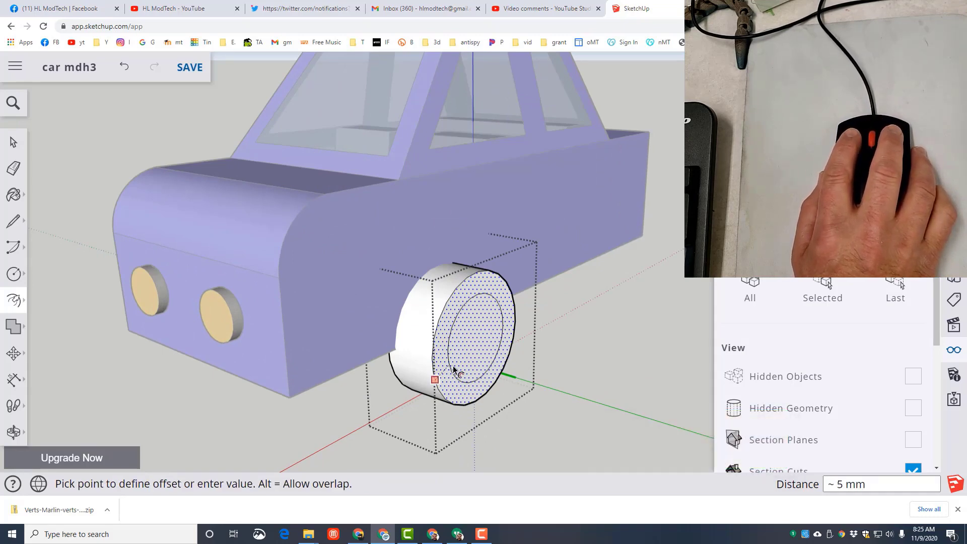
key(p)
click(455, 369)
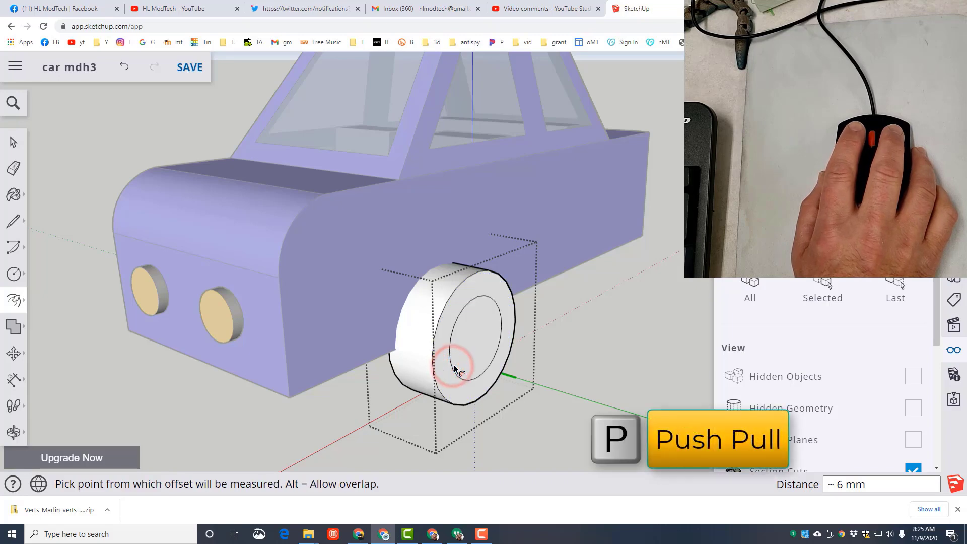
click(477, 358)
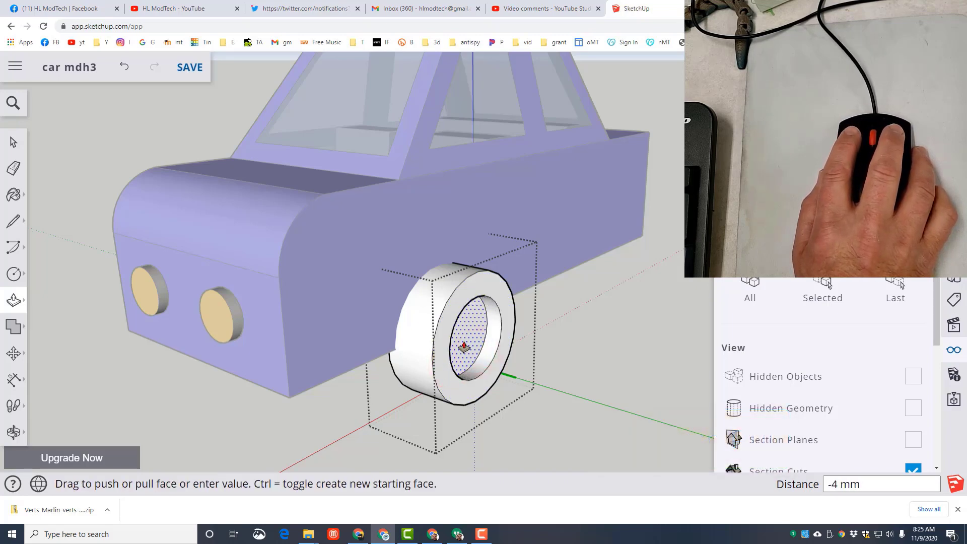
click(463, 347)
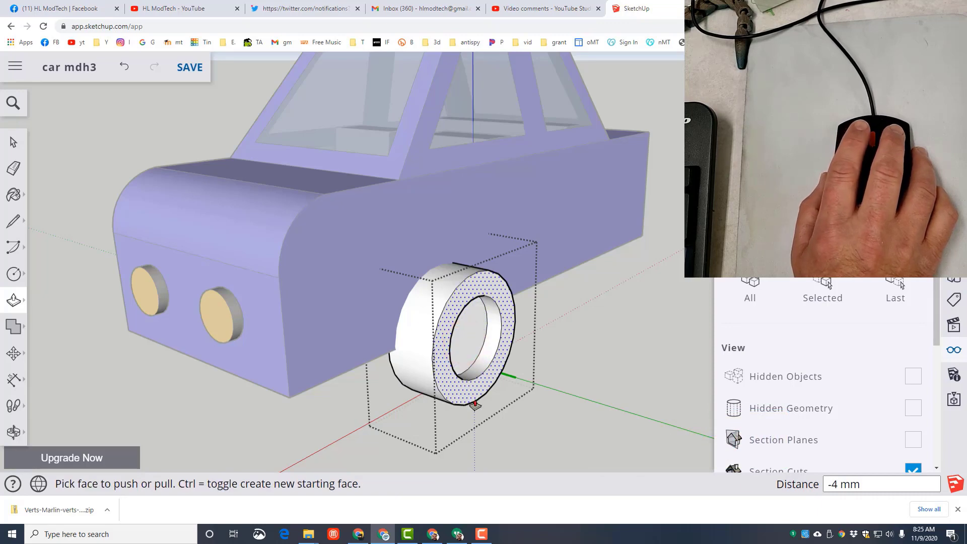
- Paint all connected faces of the wheel black and close the wheel component
key(space)
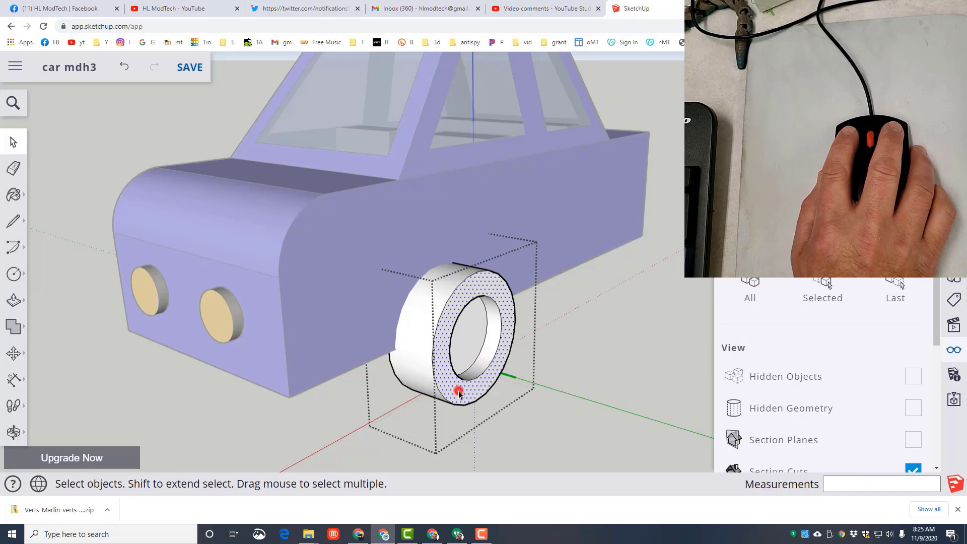
click(459, 391)
double_click(458, 391)
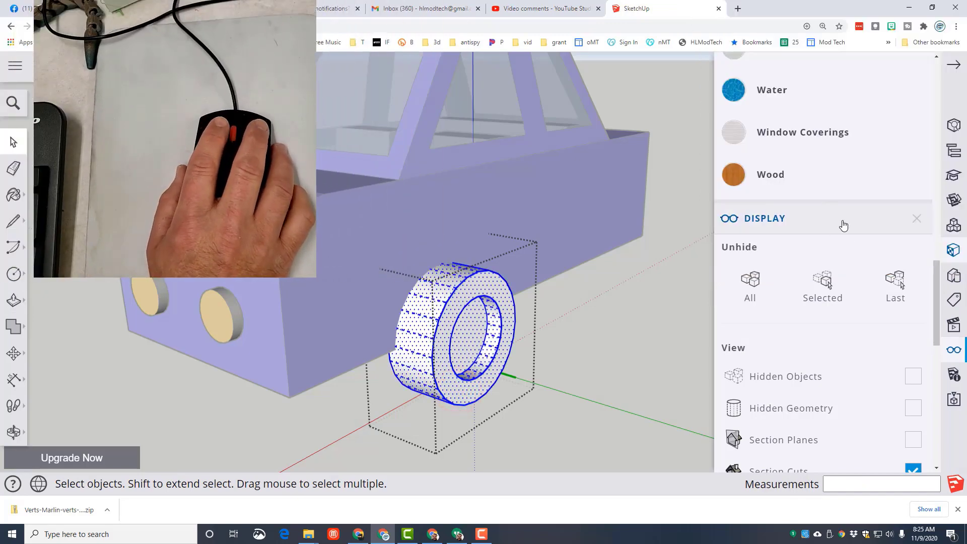
scroll(828, 201, up, 8)
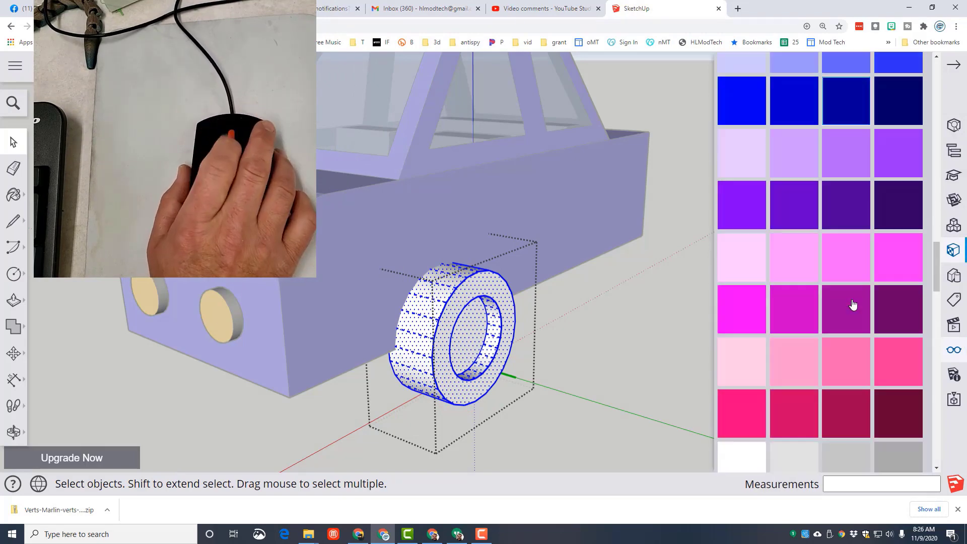
scroll(852, 305, down, 7)
click(783, 223)
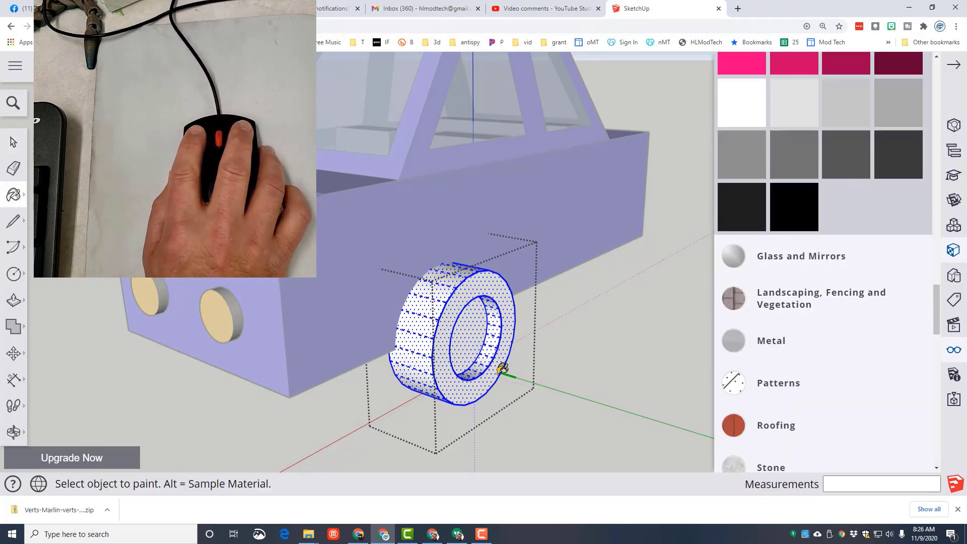
click(462, 388)
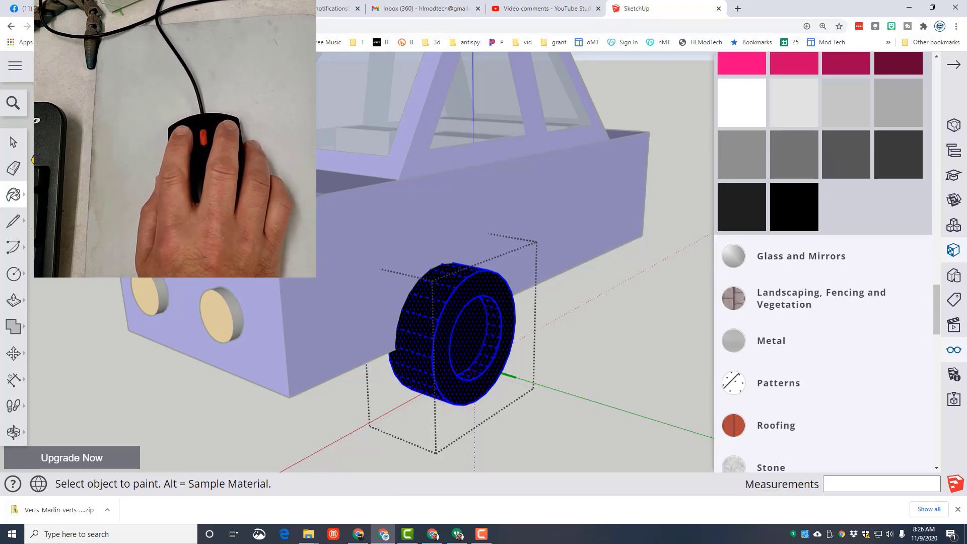
click(14, 146)
click(622, 400)
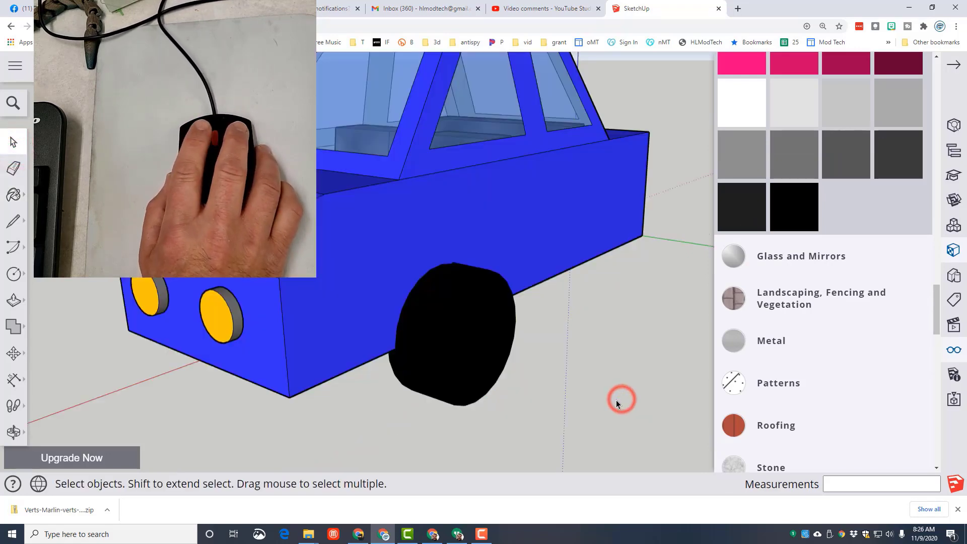
- Open the wheel component for editing and paint its recessed inner circle gray
middle_drag(631, 398, 367, 335)
scroll(379, 306, up, 3)
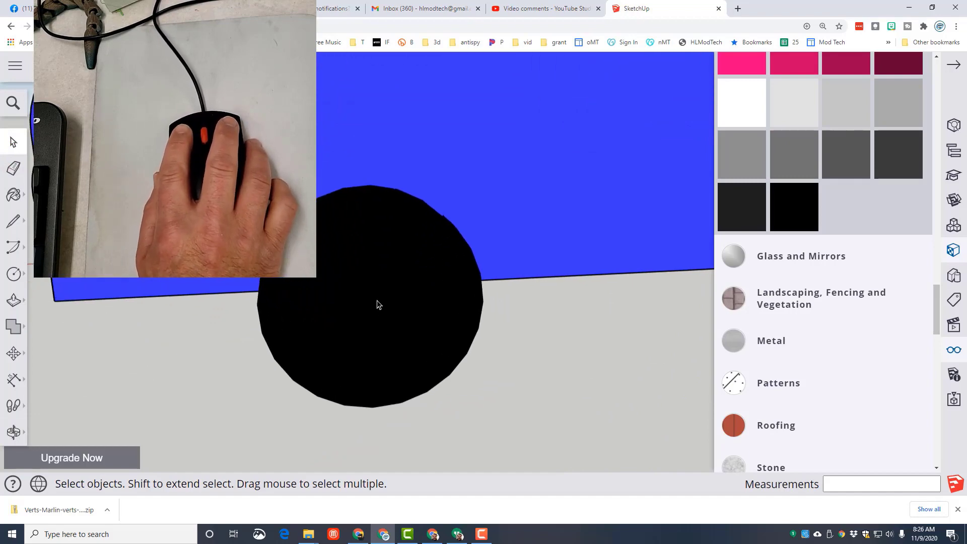
double_click(379, 304)
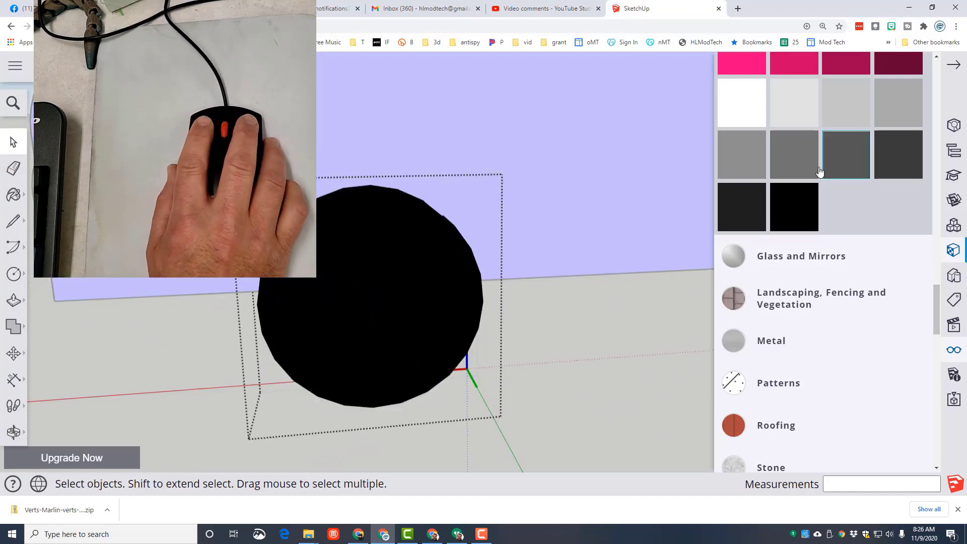
click(794, 164)
click(366, 298)
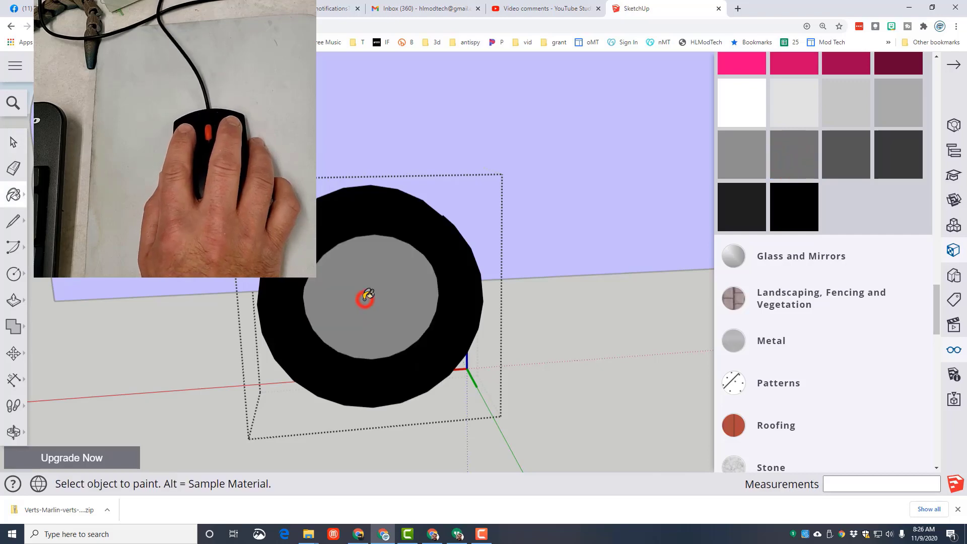
scroll(370, 332, down, 4)
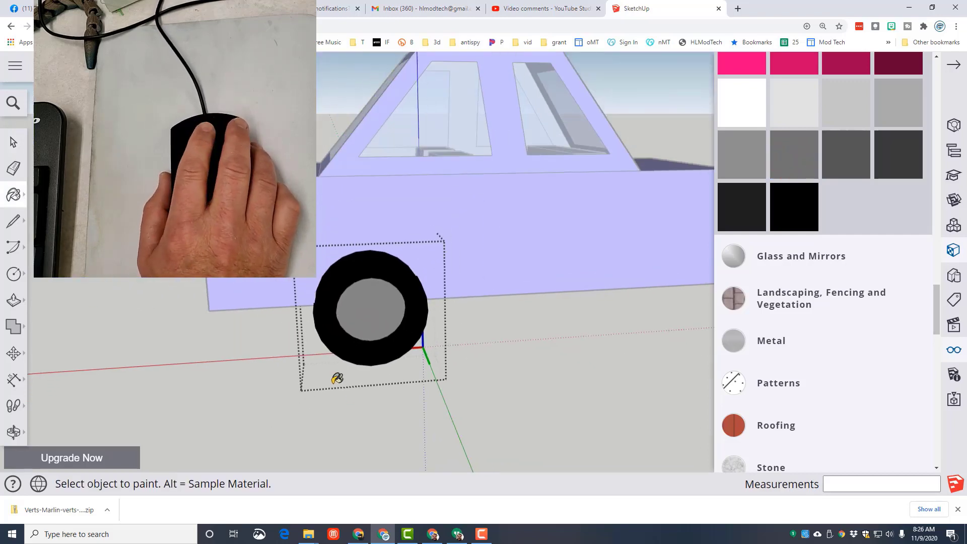
- Paint the wheel's tread and its outer ring face dark gray
middle_drag(377, 371, 509, 393)
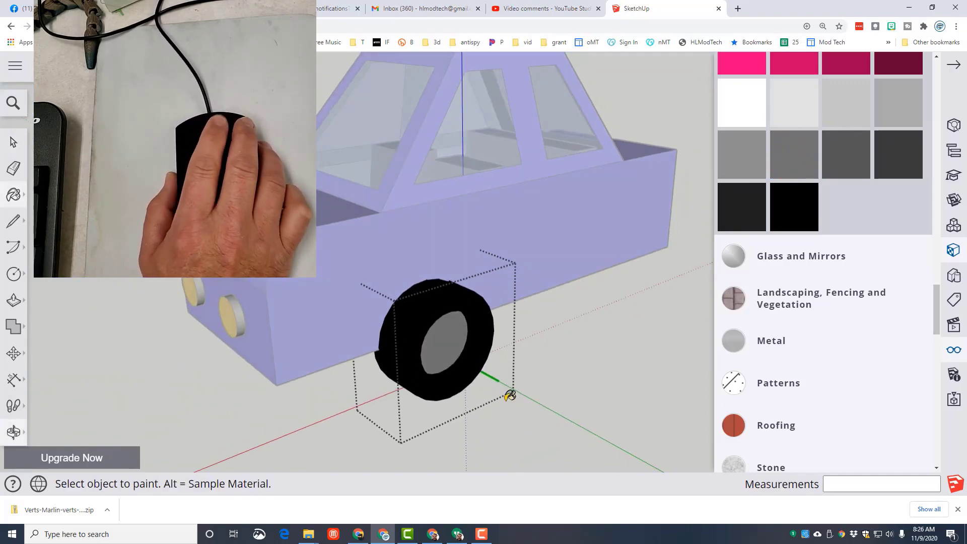
click(419, 307)
mouse_move(555, 375)
middle_down()
mouse_move(313, 368)
mouse_move(662, 356)
mouse_move(515, 307)
middle_up()
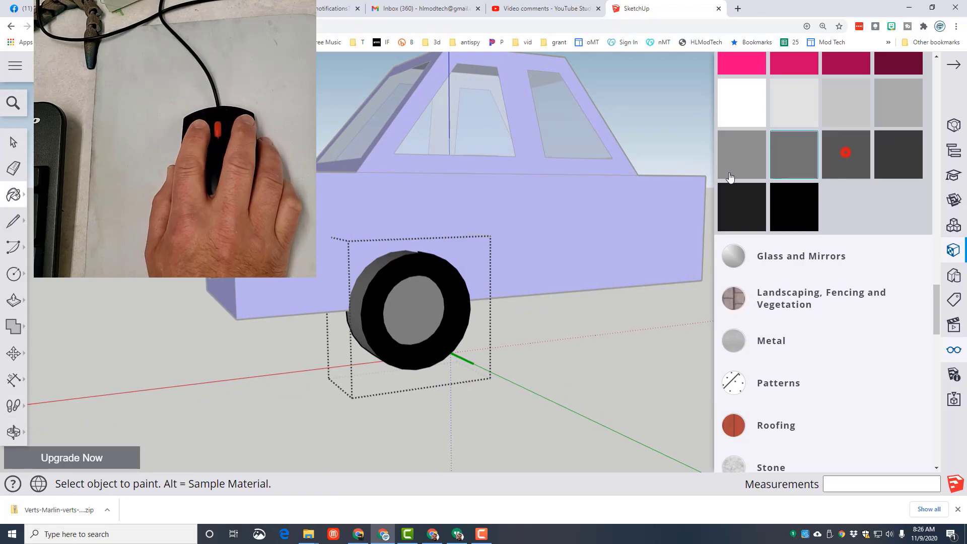
click(448, 272)
mouse_move(438, 277)
middle_down()
mouse_move(496, 395)
mouse_move(564, 373)
middle_up()
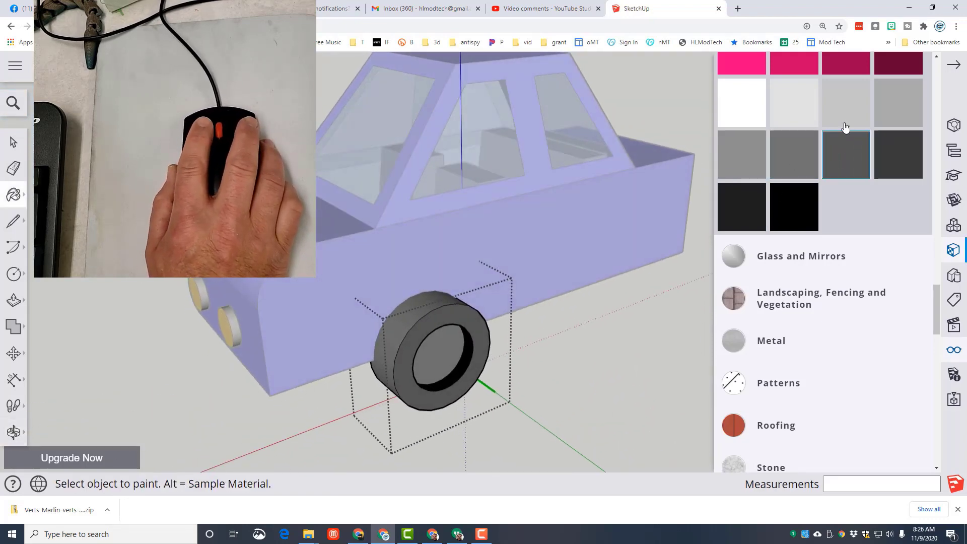
- Paint the wheel's recessed inner circle pink and close the wheel component
click(437, 347)
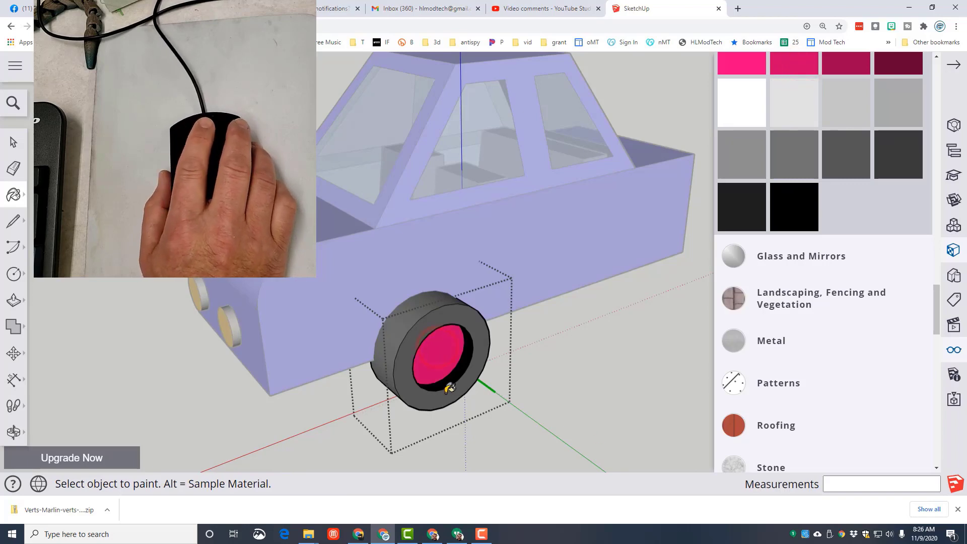
mouse_move(450, 388)
middle_down()
mouse_move(579, 387)
mouse_move(418, 370)
middle_up()
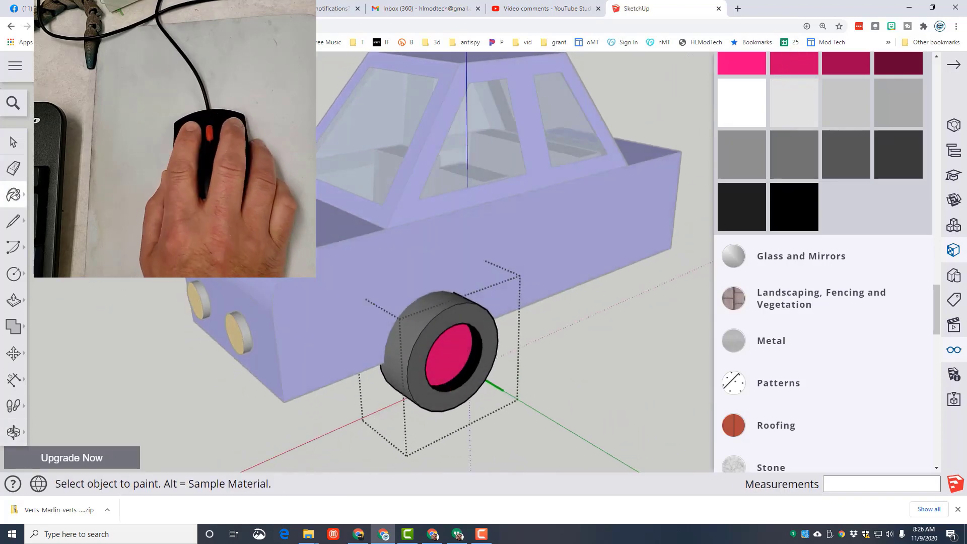
click(15, 145)
click(594, 367)
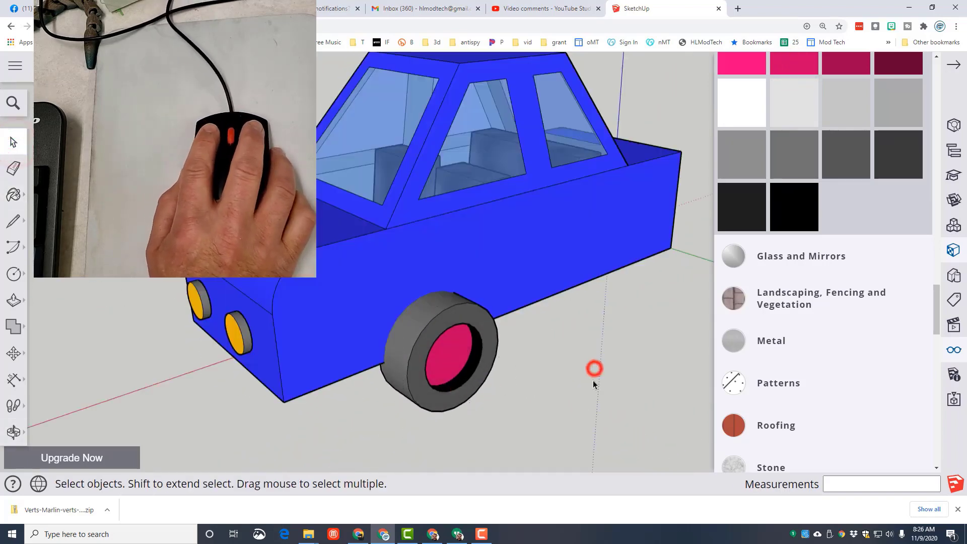
- Copy the front wheel about 75 mm along the red axis to make a rear wheel on the same side
middle_drag(594, 370, 320, 393)
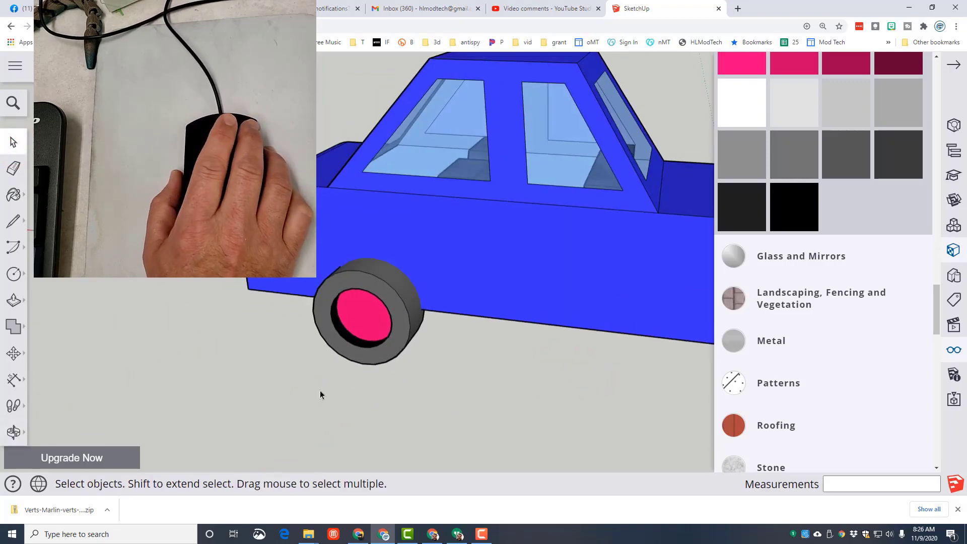
key(m)
mouse_move(410, 334)
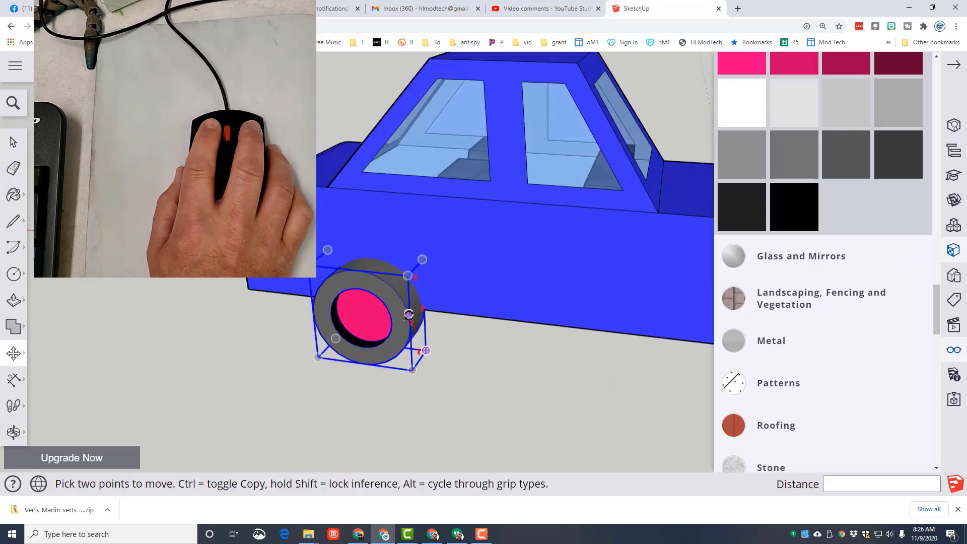
click(358, 366)
key(ctrl)
scroll(443, 377, down, 4)
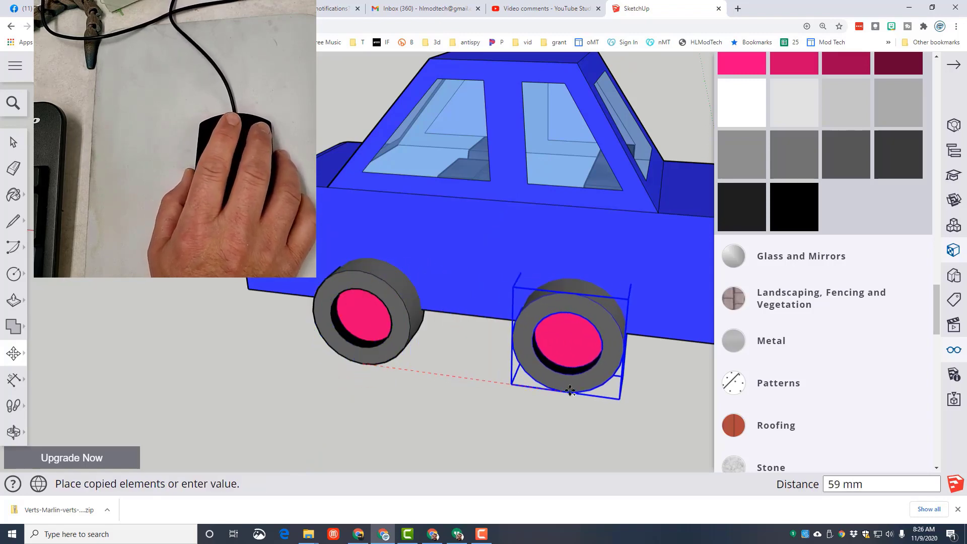
scroll(607, 388, down, 2)
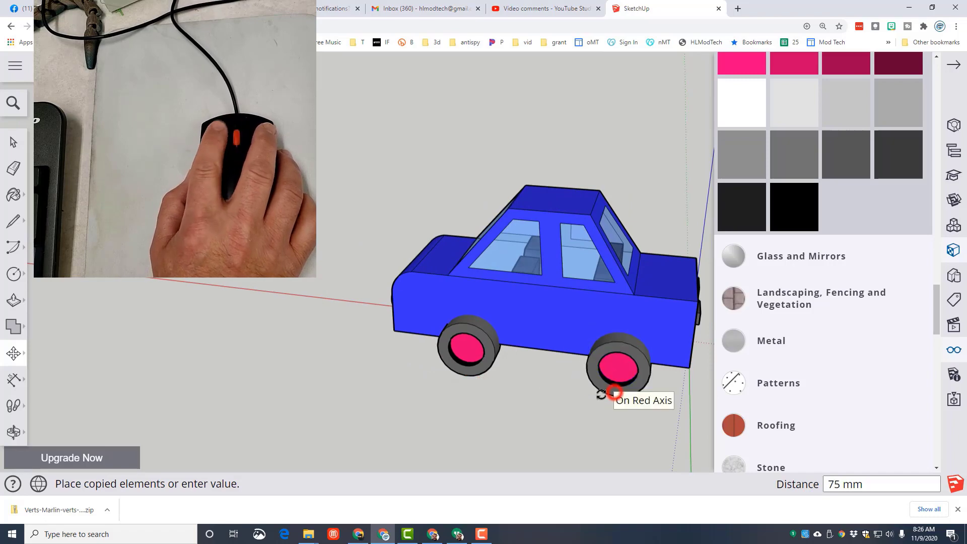
click(615, 393)
- Select both wheels and copy them about 94 mm along the green axis to beyond the car's opposite side
middle_drag(574, 400, 278, 366)
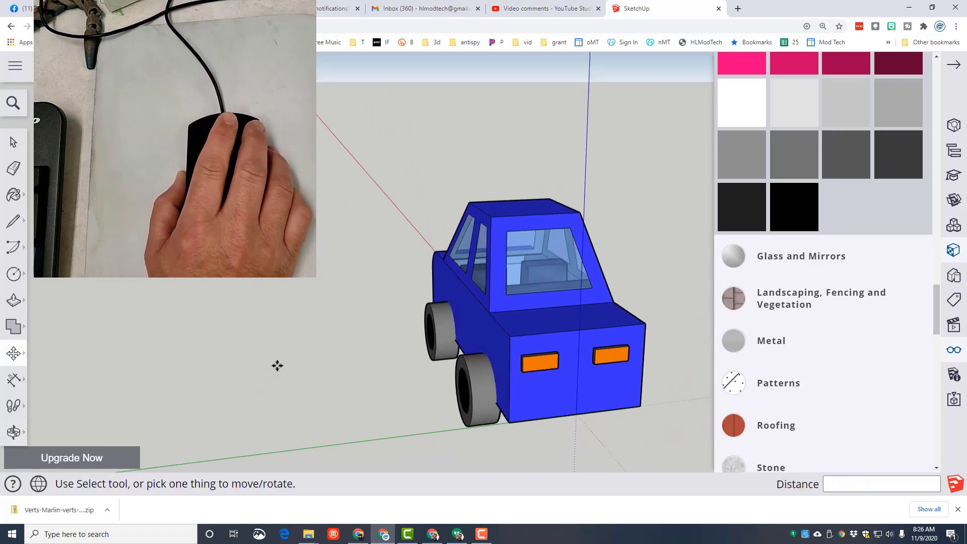
key(space)
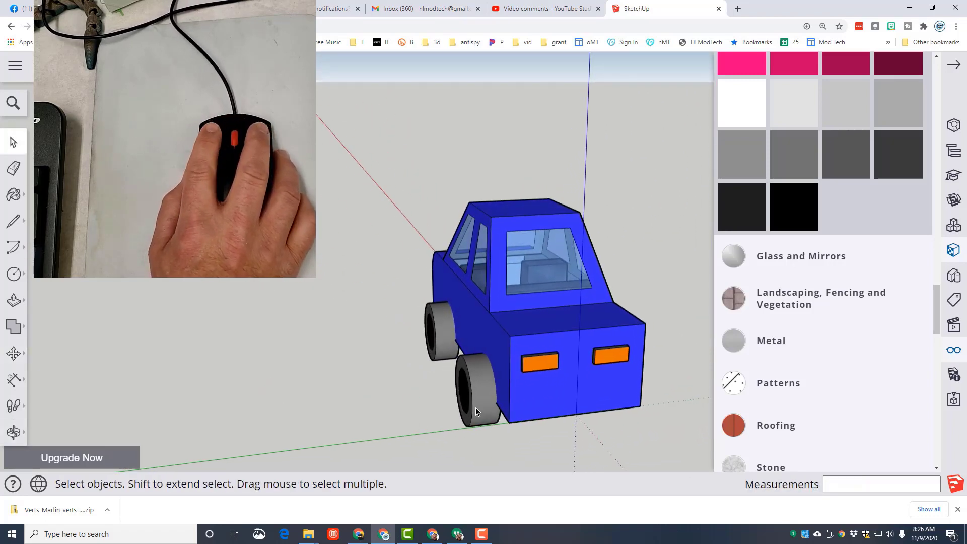
click(482, 408)
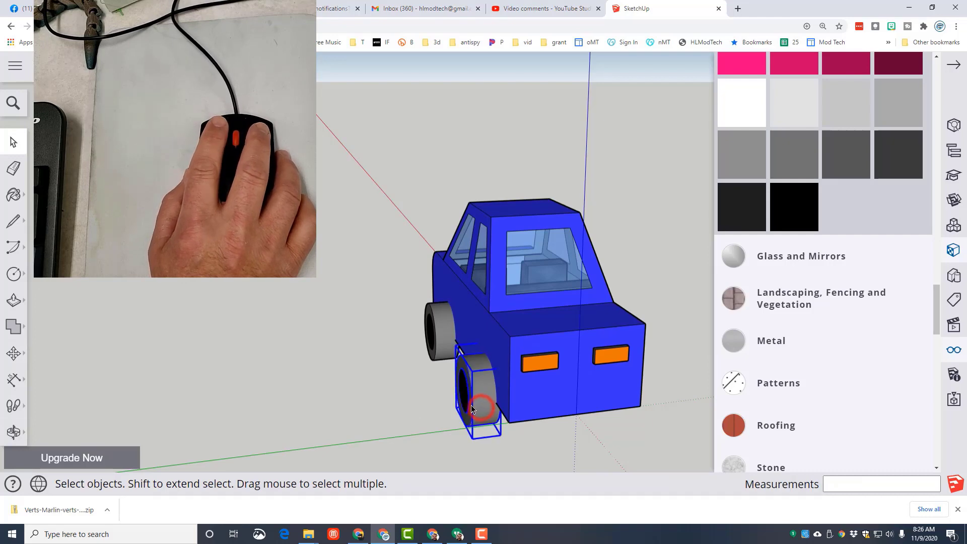
shift+click(444, 332)
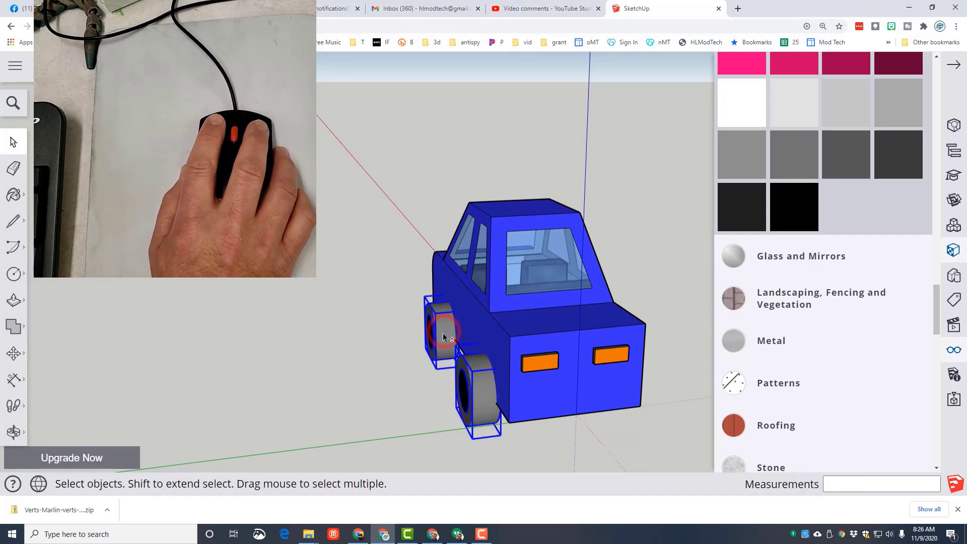
key(m)
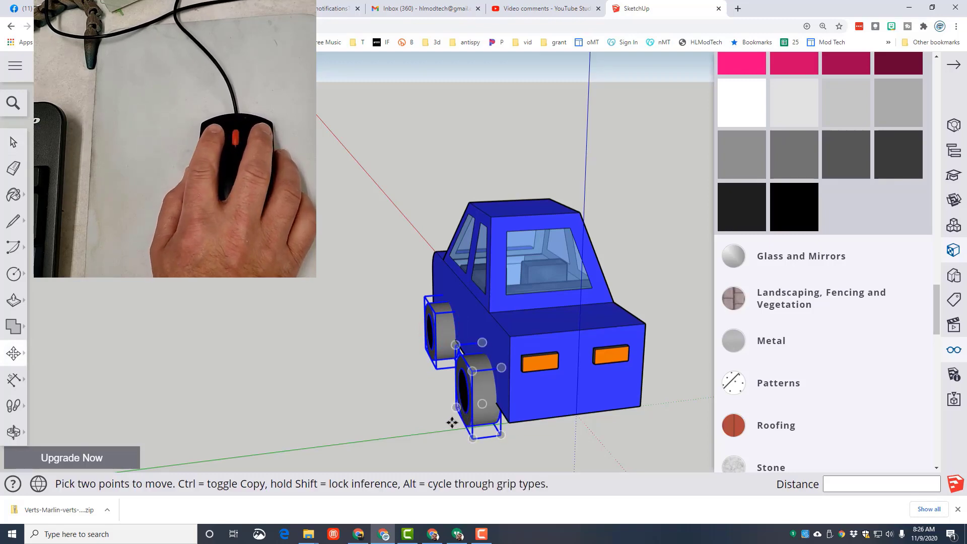
click(464, 423)
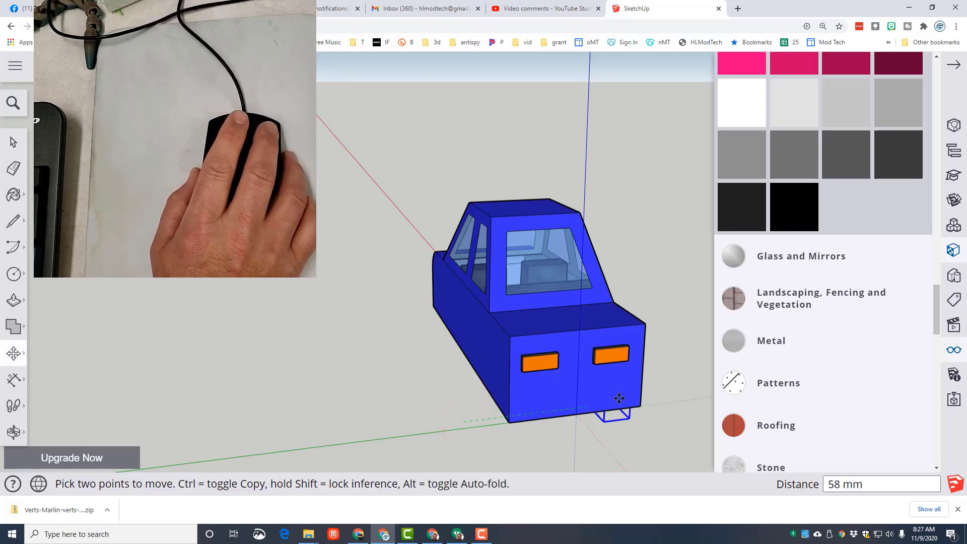
key(ctrl)
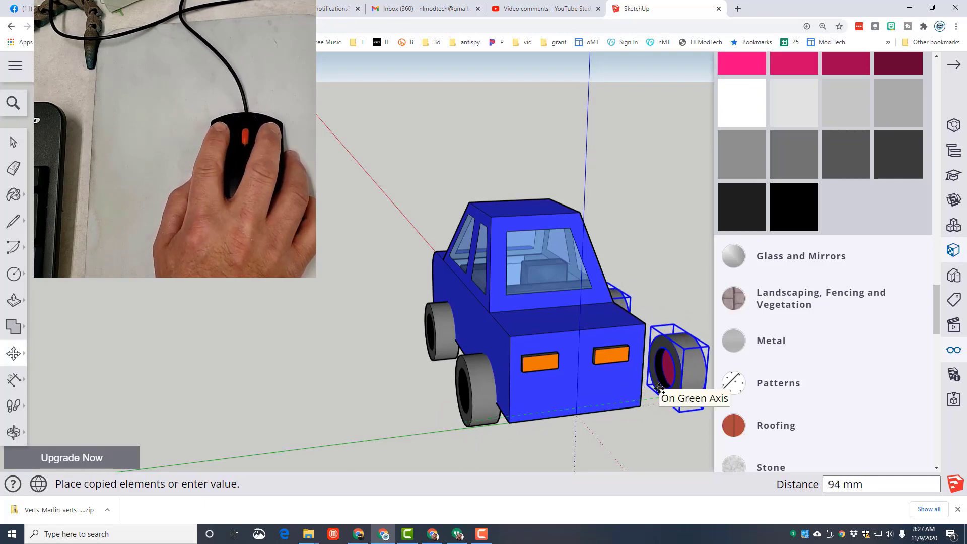
click(659, 388)
- Move the two copied wheels about 29 mm back along the green axis, flush against the car's side
mouse_move(645, 423)
middle_down()
mouse_move(568, 438)
mouse_move(457, 425)
mouse_move(544, 406)
mouse_move(598, 416)
mouse_move(600, 436)
middle_up()
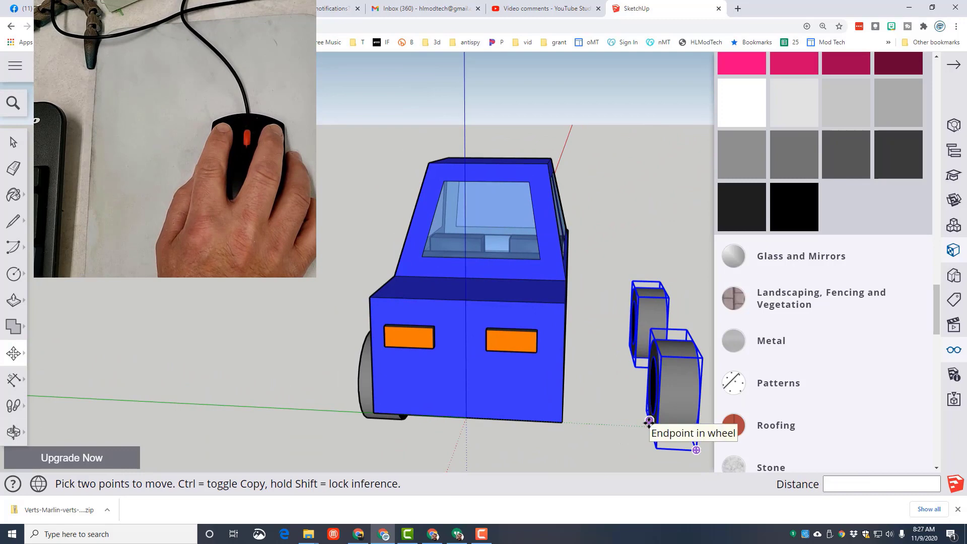
click(650, 424)
click(559, 413)
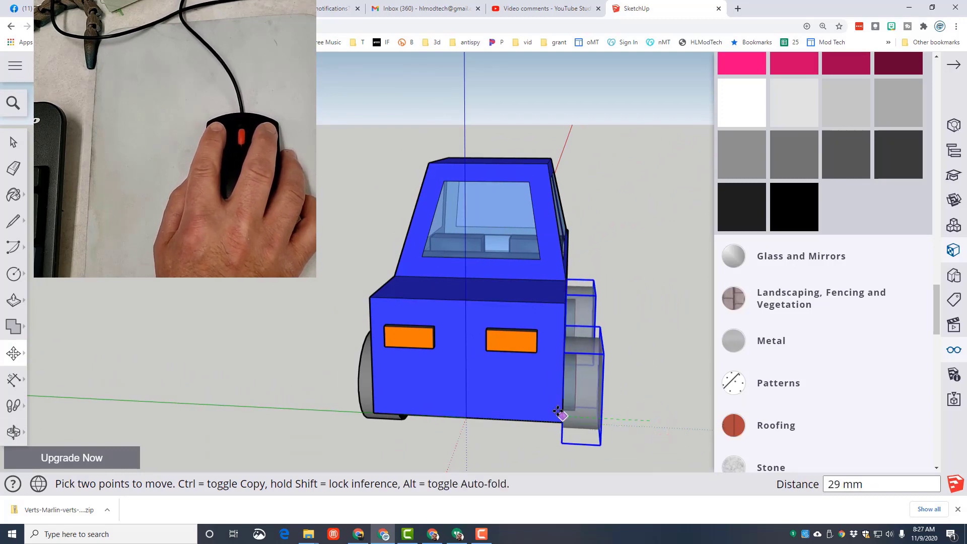
middle_drag(538, 425, 551, 458)
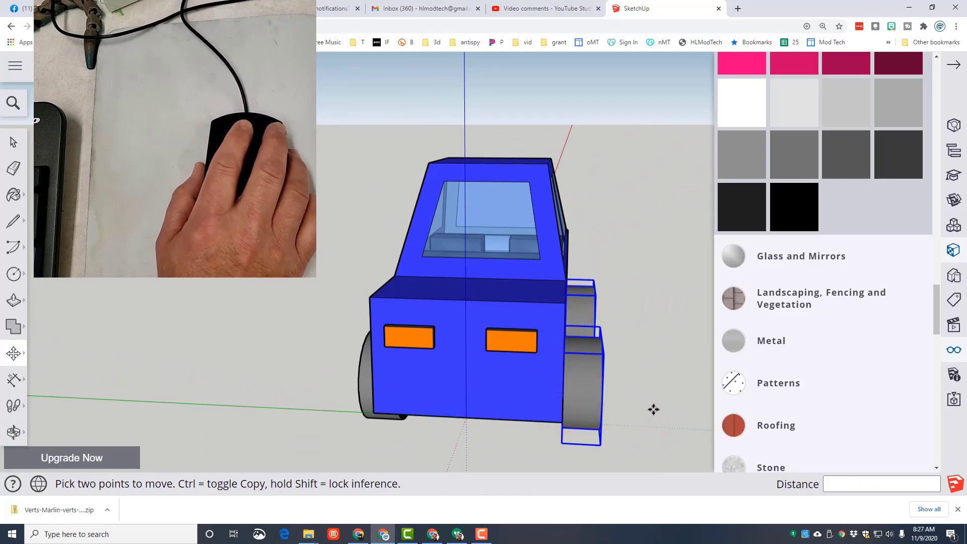
- Select both copied wheels and flip them about the car's lengthwise axis with the Move tool's rotation grips
middle_drag(652, 409, 347, 338)
key(space)
click(319, 372)
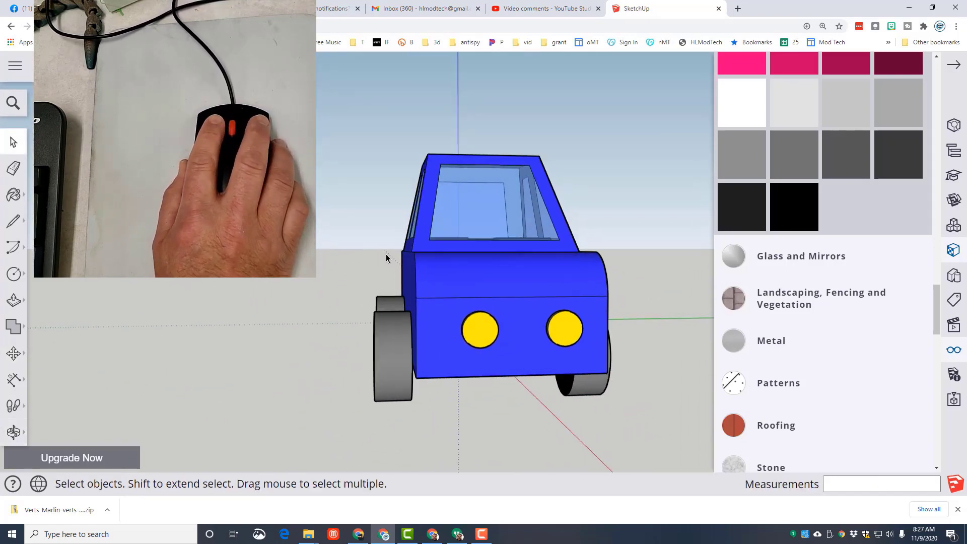
drag(393, 258, 339, 353)
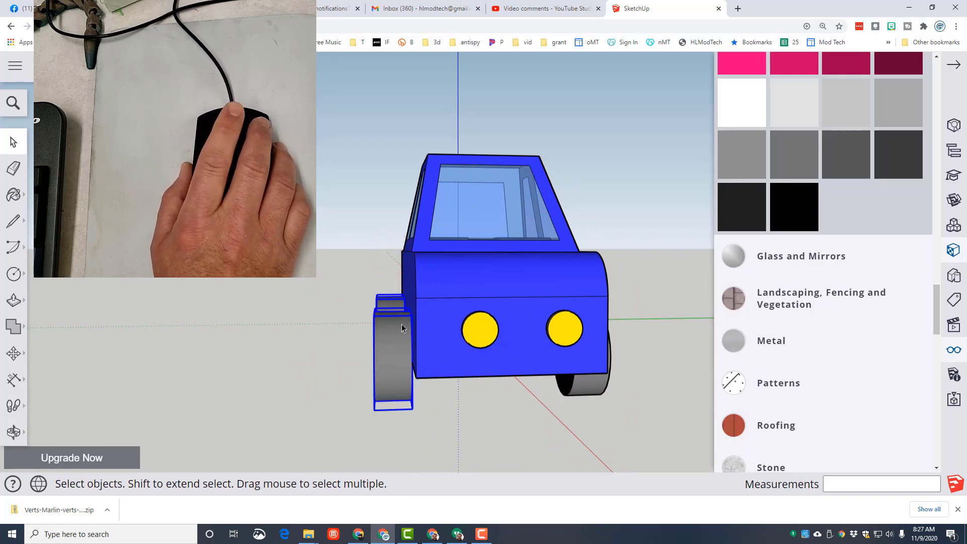
click(378, 249)
drag(324, 238, 387, 338)
drag(343, 261, 388, 350)
drag(388, 267, 359, 388)
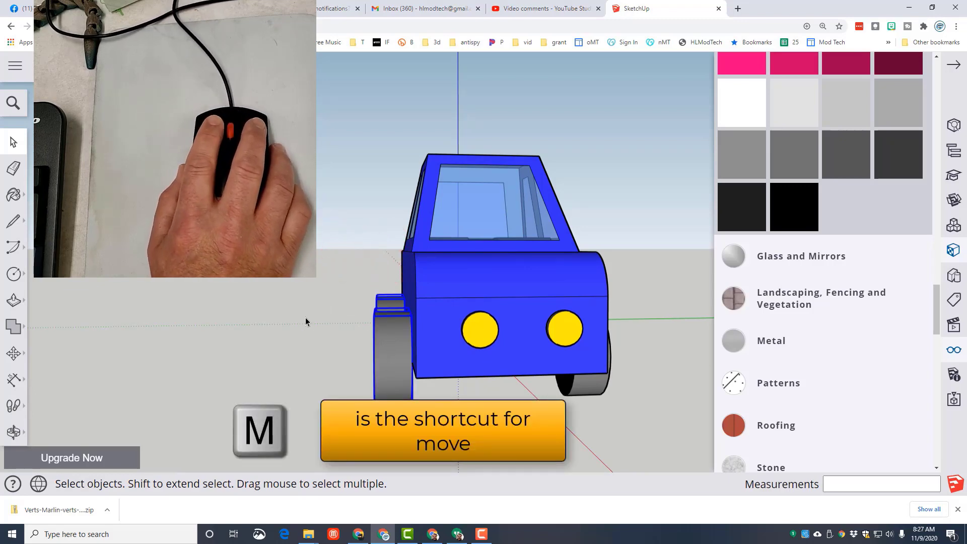
key(m)
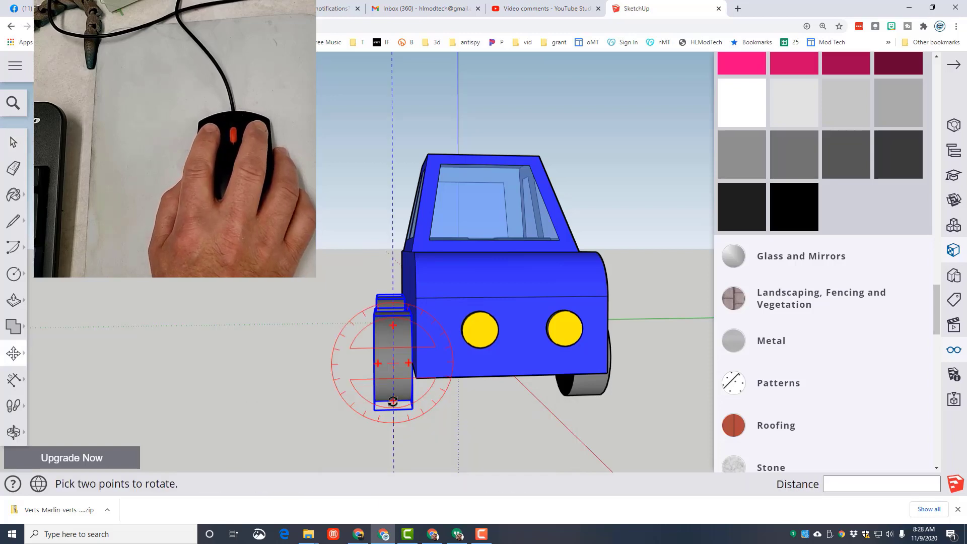
click(389, 399)
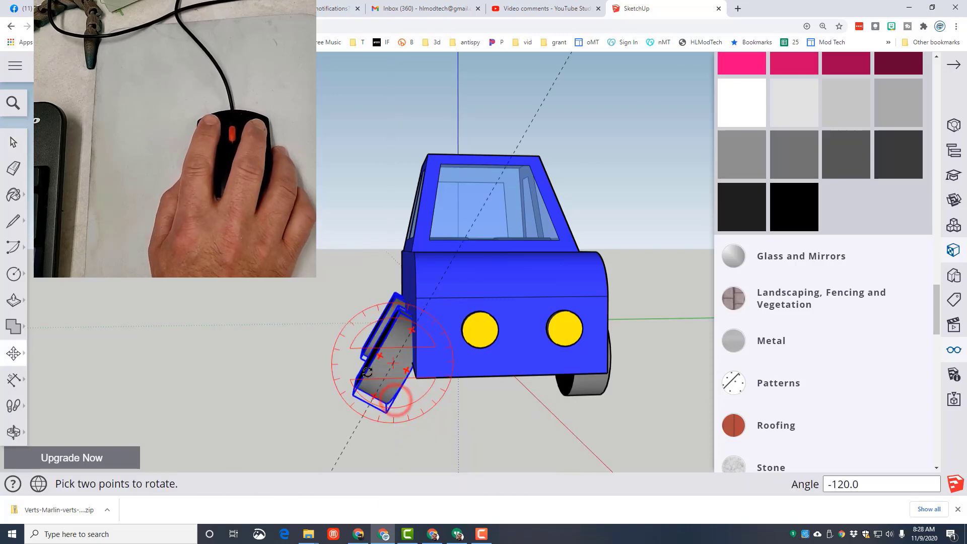
click(397, 327)
- Correct the copied wheels' rotation to 90 degrees so they stand upright, and clear the selection
key(m)
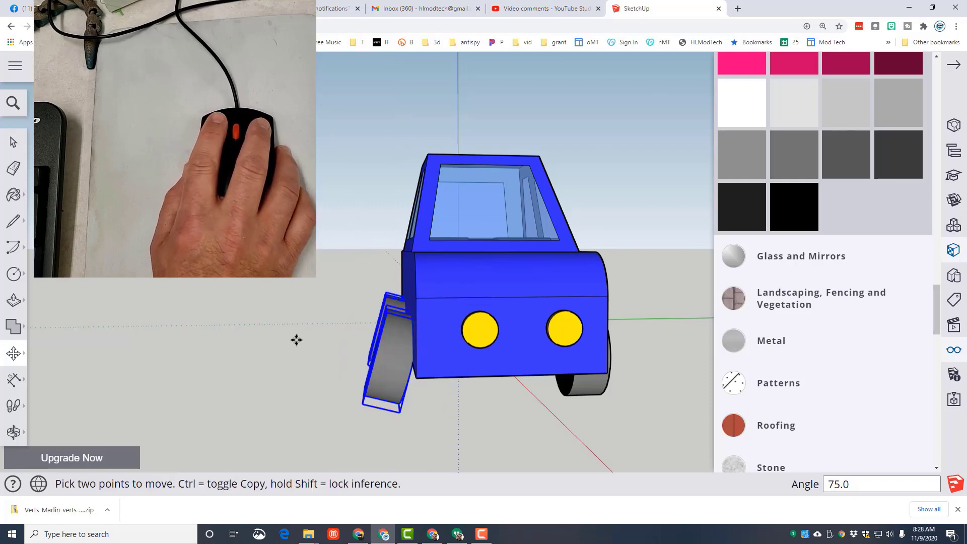
key(q)
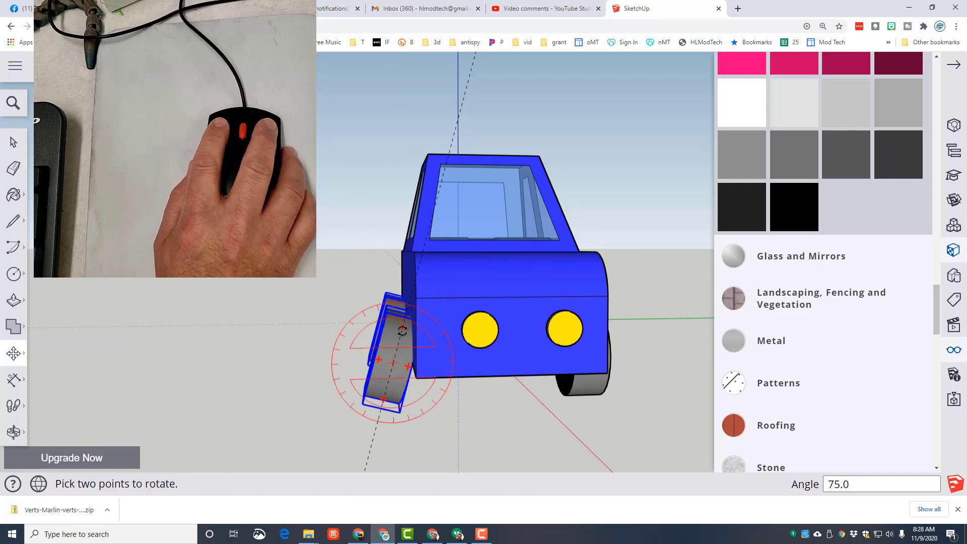
click(404, 327)
click(394, 323)
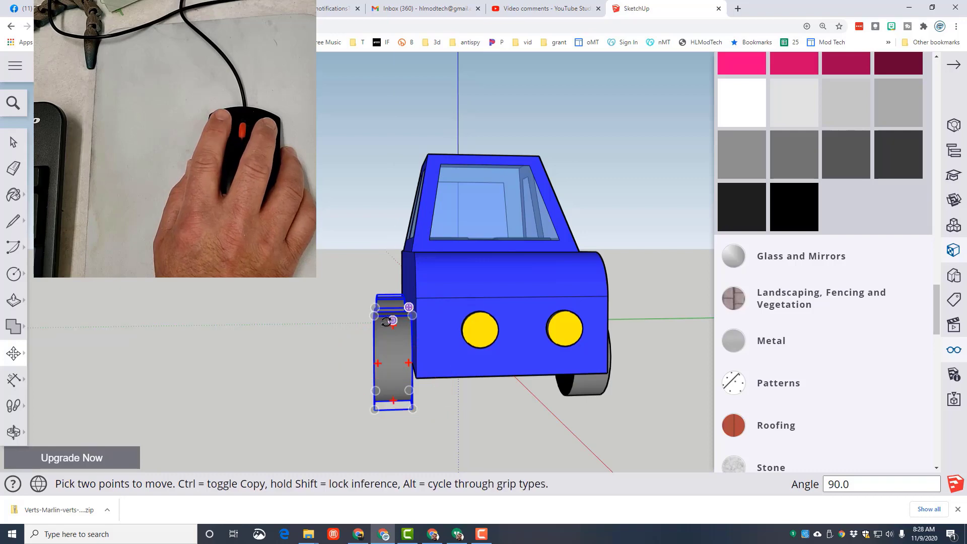
key(space)
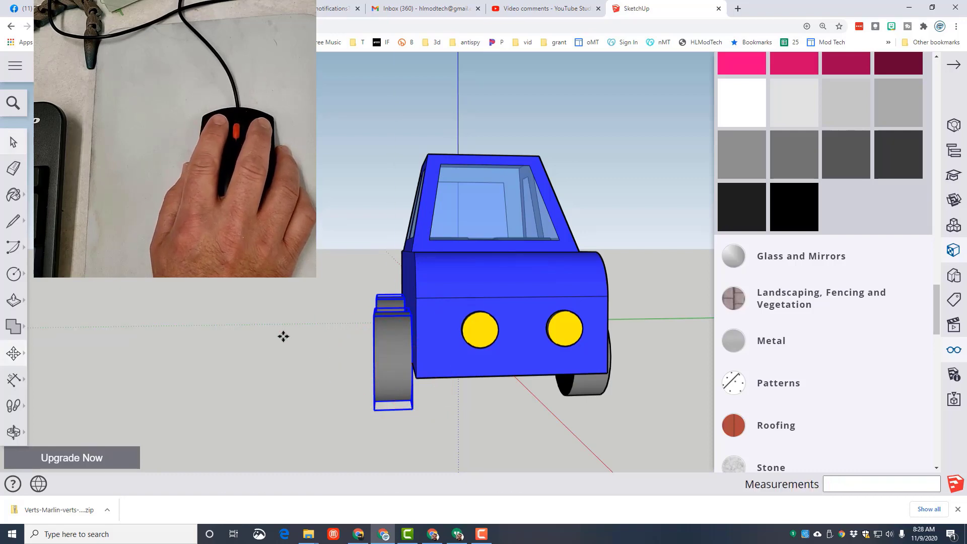
click(297, 358)
- Save the car model
middle_drag(247, 402, 306, 414)
mouse_move(624, 401)
middle_down()
mouse_move(391, 401)
mouse_move(559, 391)
mouse_move(386, 394)
mouse_move(460, 410)
mouse_move(529, 403)
middle_up()
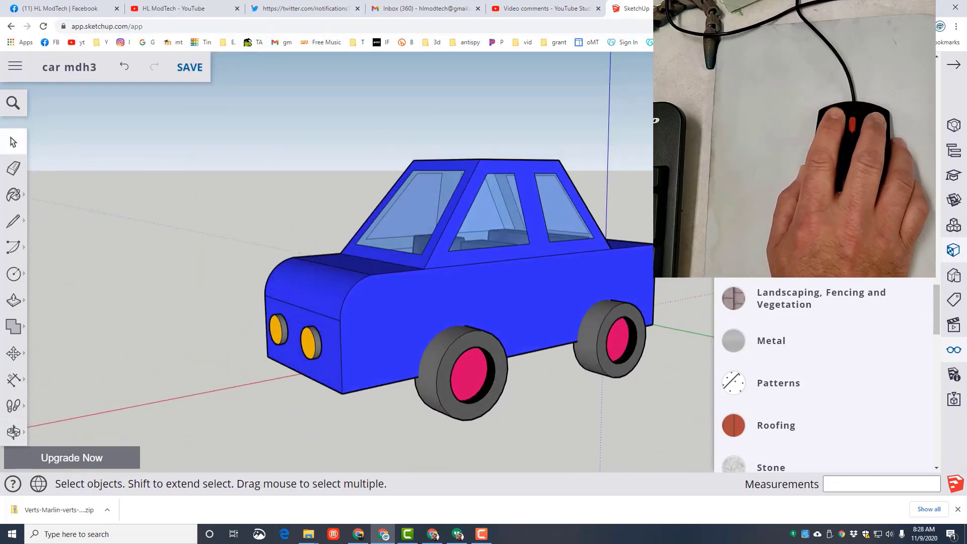
click(195, 67)
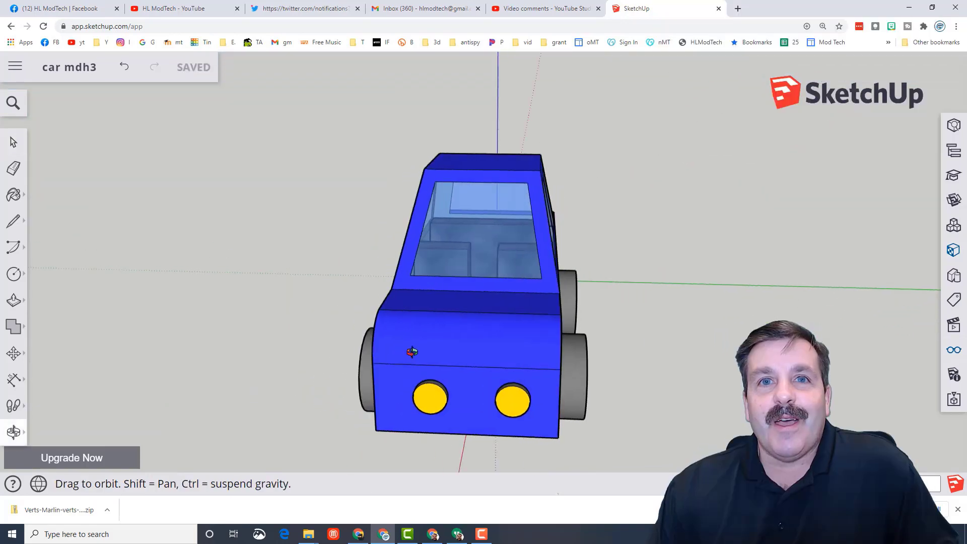
- Open the list of export formats for the saved car model
mouse_move(410, 352)
middle_down()
mouse_move(612, 352)
mouse_move(211, 313)
middle_up()
scroll(675, 370, up, 3)
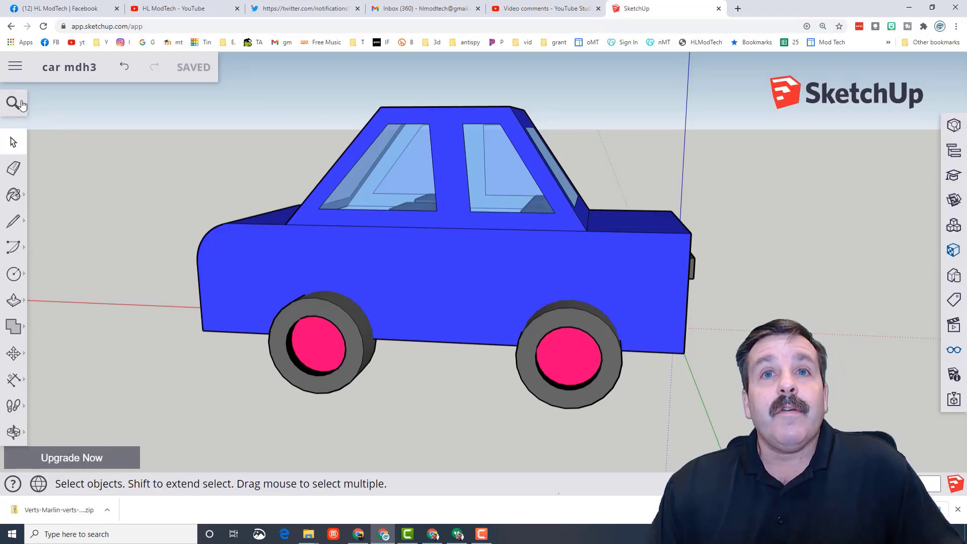
click(16, 66)
click(38, 258)
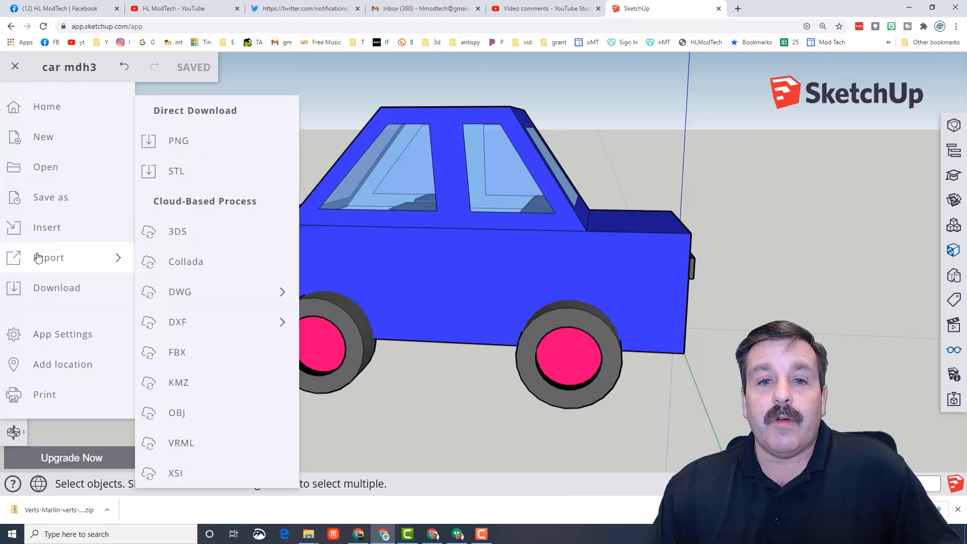
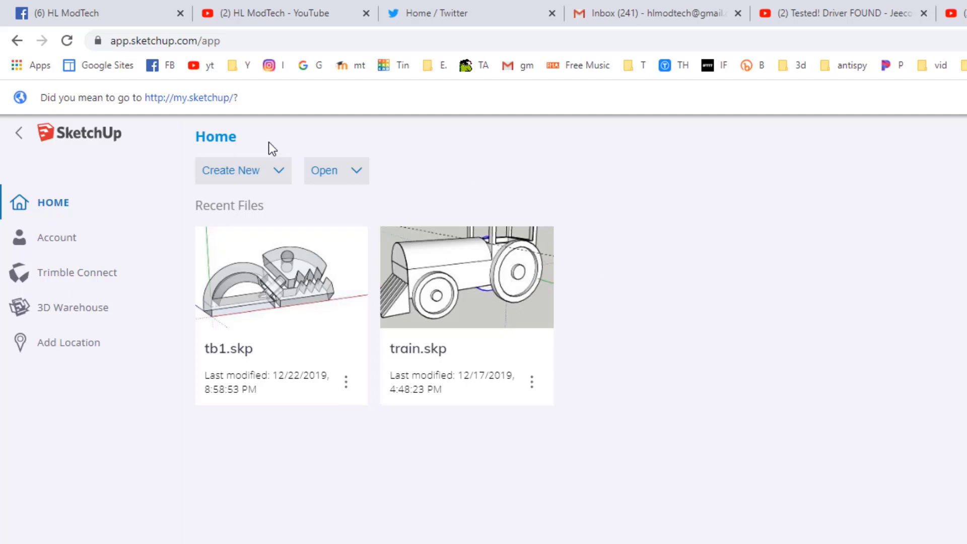
- Create a new model from the Simple Template - Millimeters and delete the default human figure
click(243, 172)
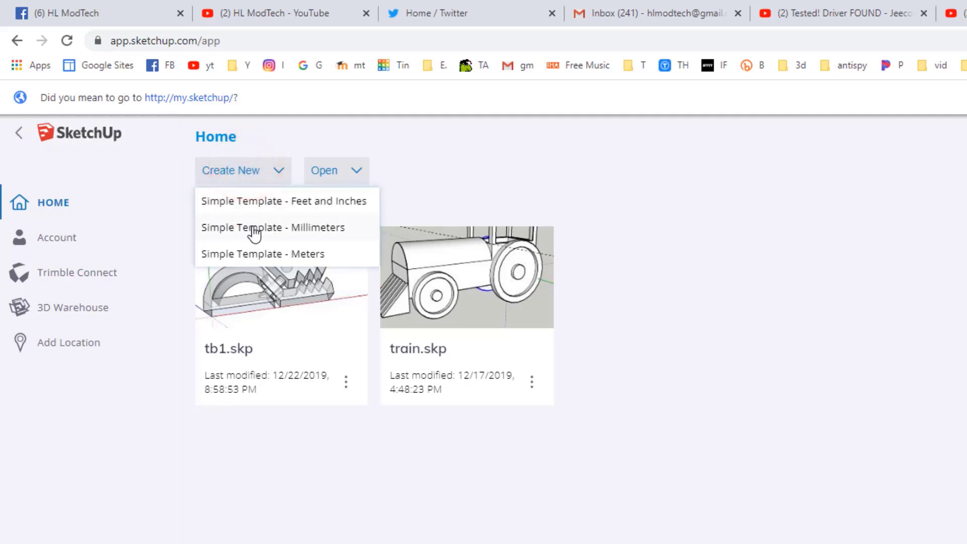
click(293, 229)
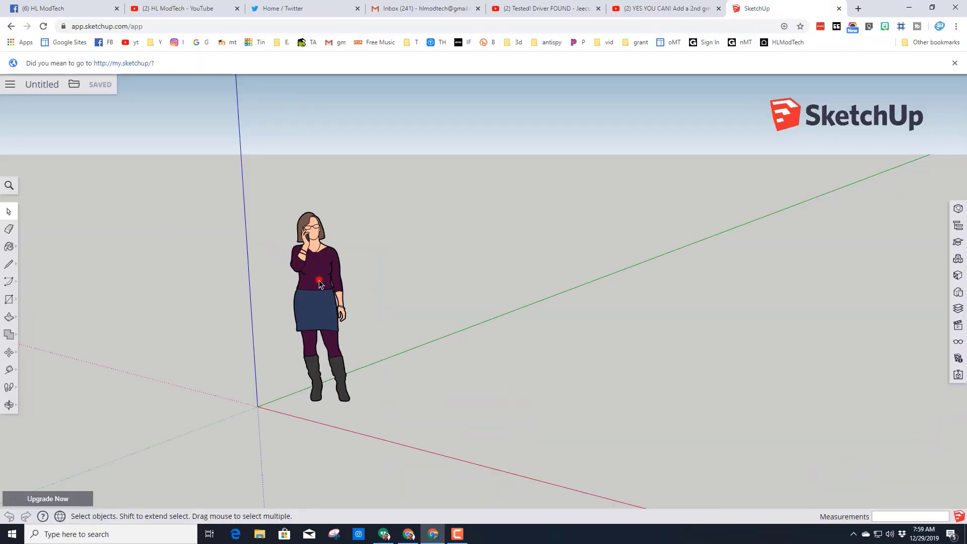
click(319, 280)
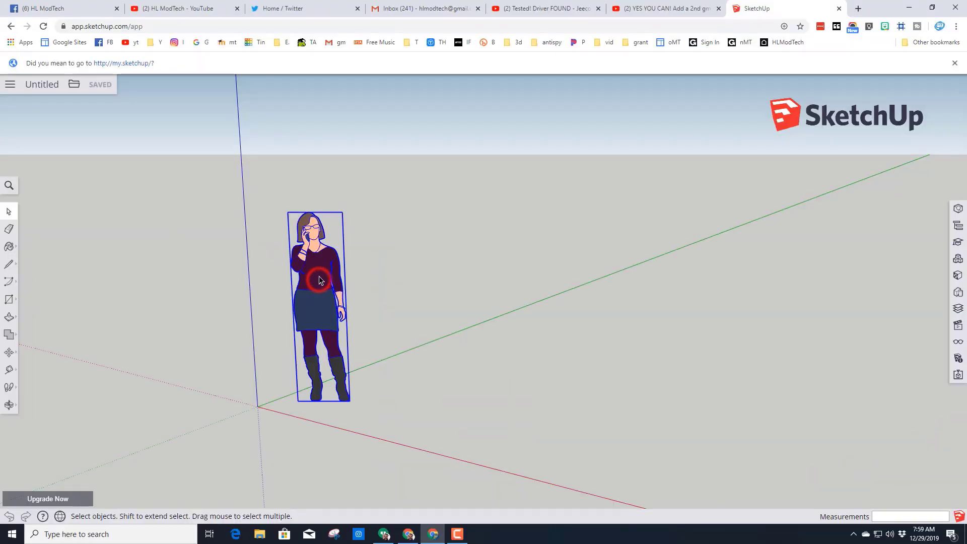
key(Delete)
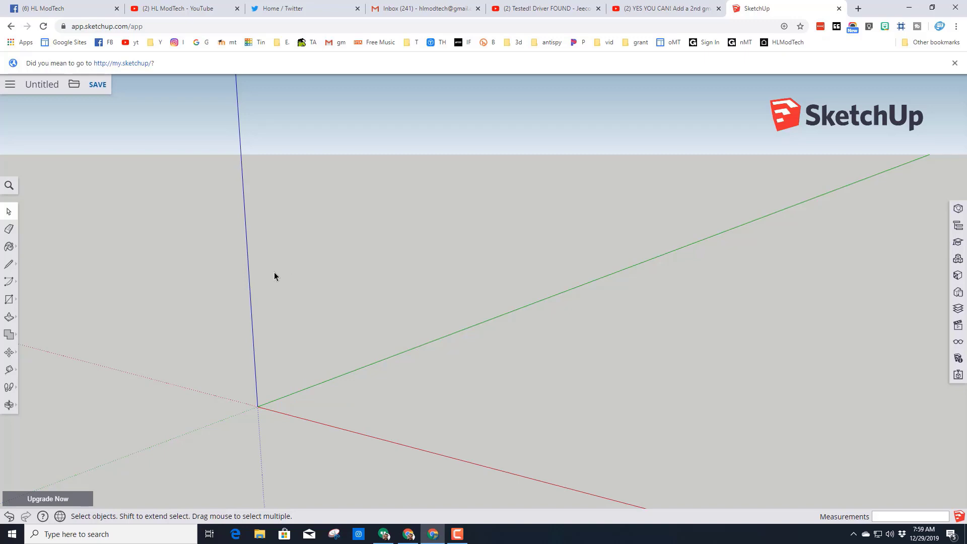
- Draw a 150 by 60 mm rectangle on the ground plane, starting at the origin with its long side along the red axis
click(9, 300)
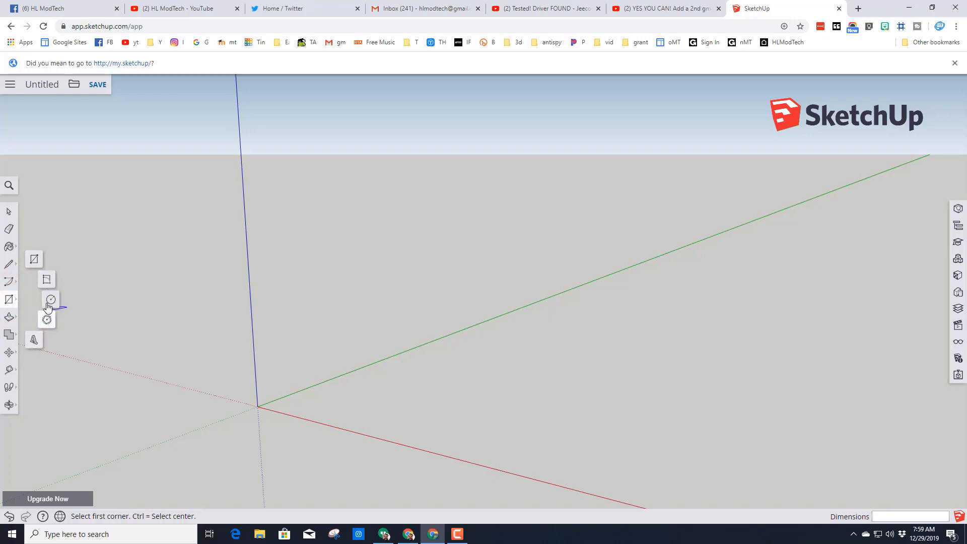
click(32, 261)
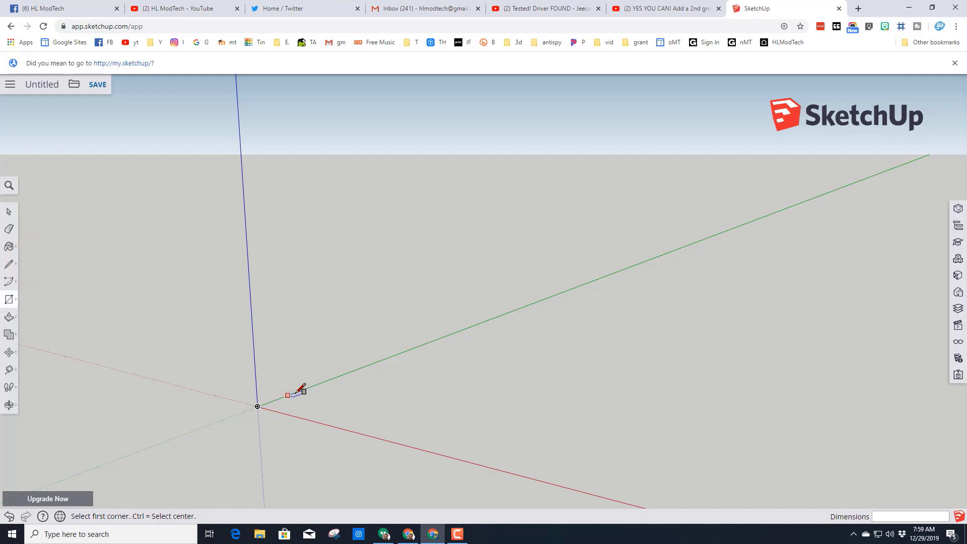
click(258, 407)
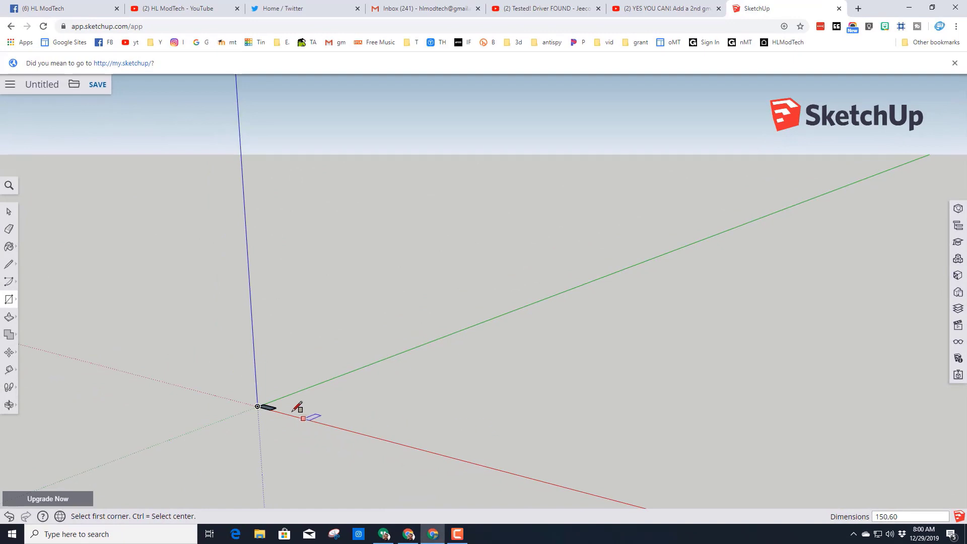
- Extrude the ground rectangle upward into a solid block with Push/Pull
click(7, 406)
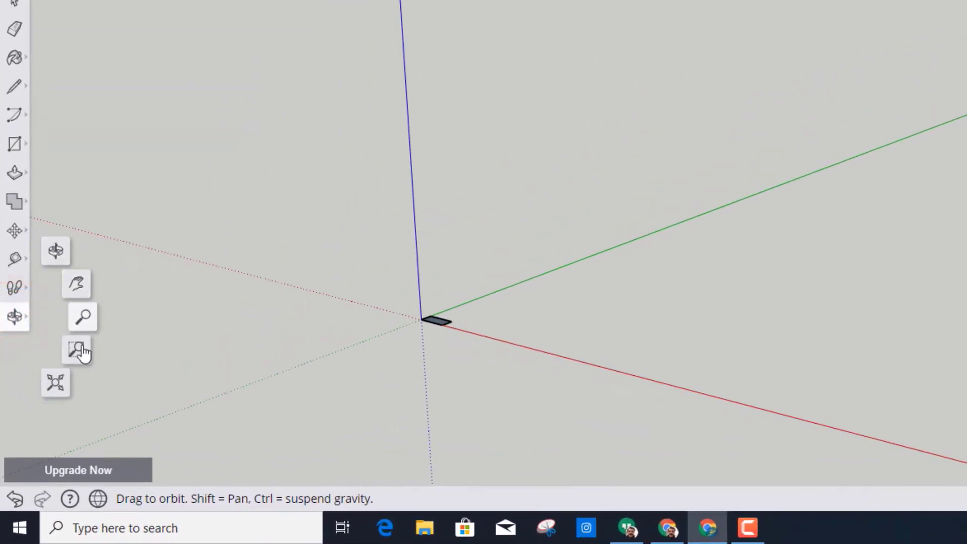
click(56, 386)
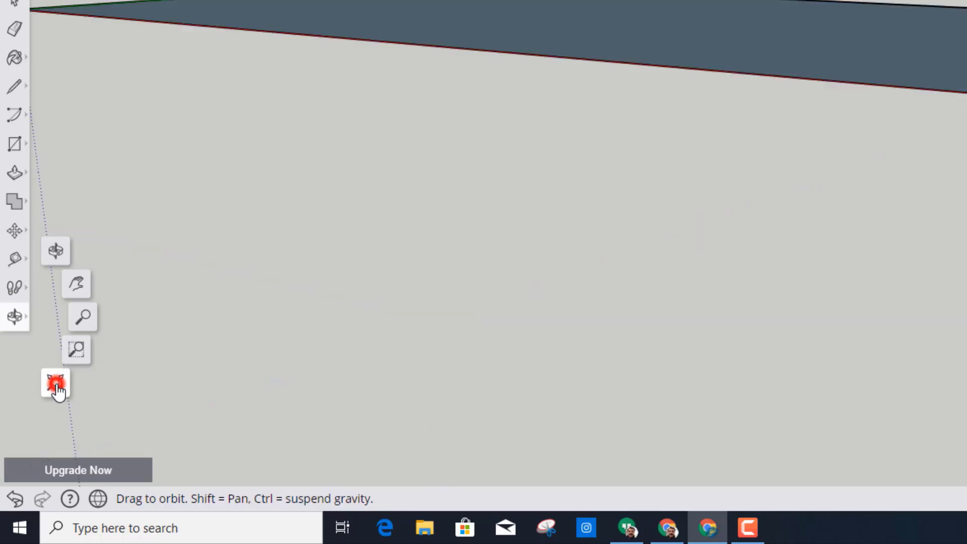
scroll(308, 172, down, 4)
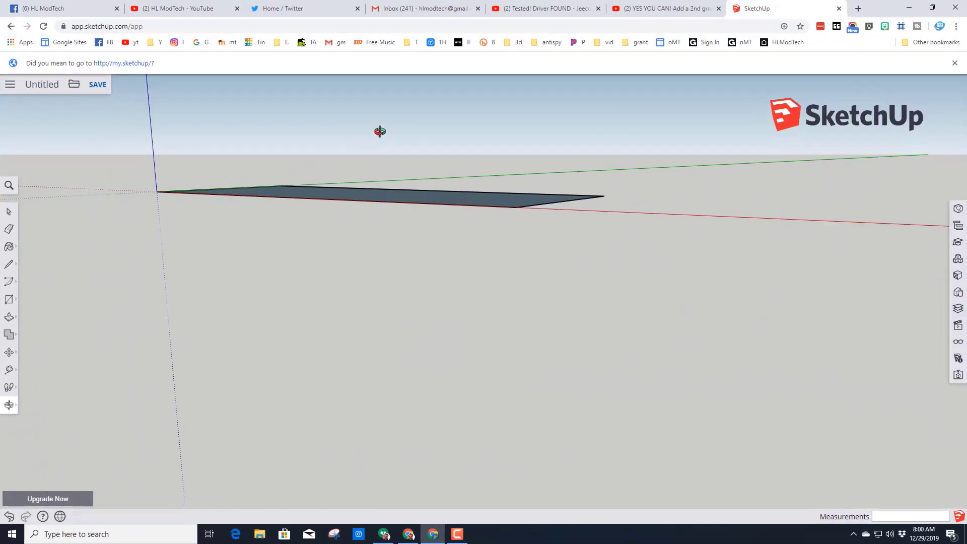
click(10, 406)
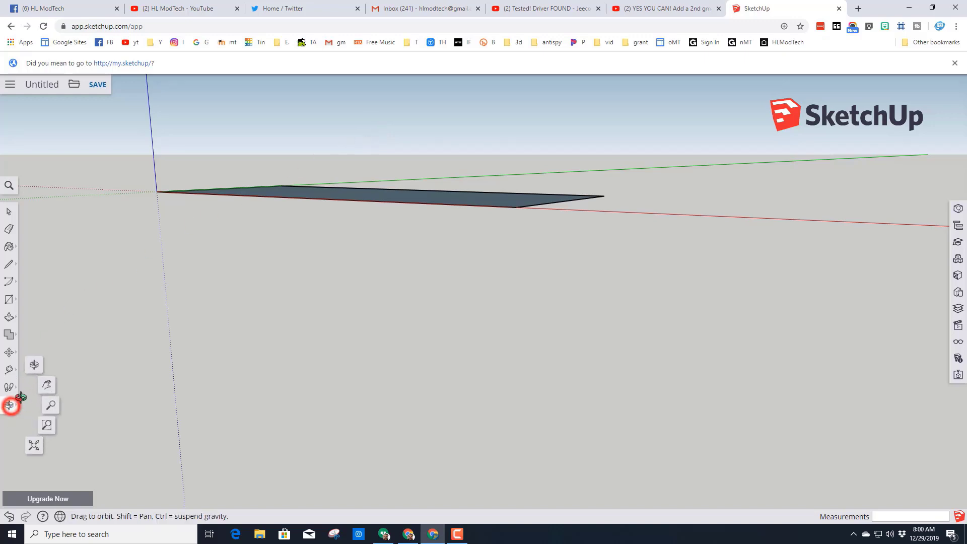
click(39, 369)
drag(286, 266, 303, 275)
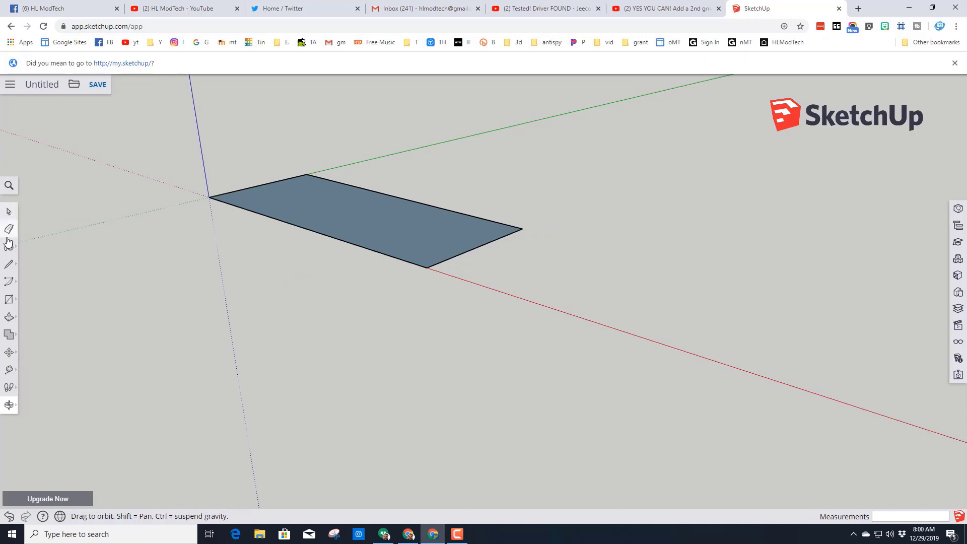
click(8, 320)
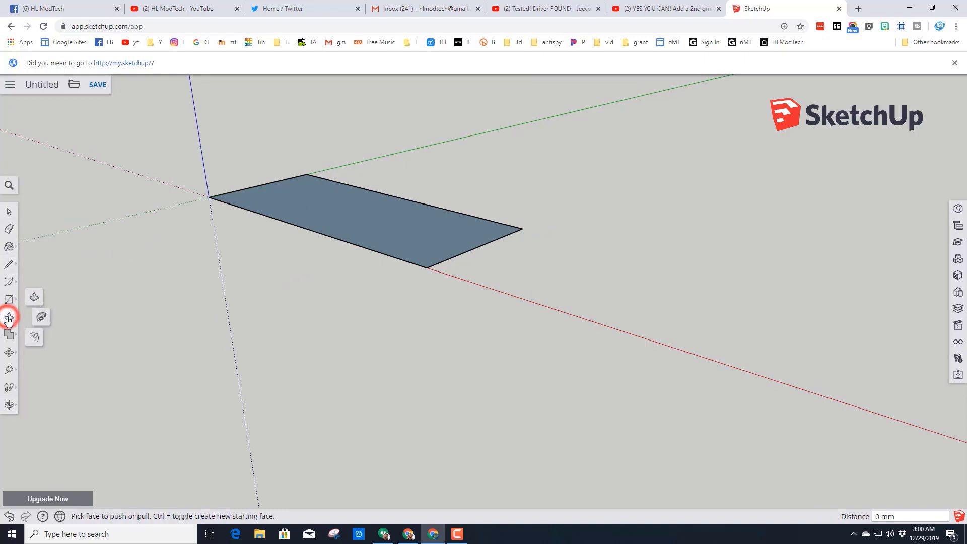
click(36, 296)
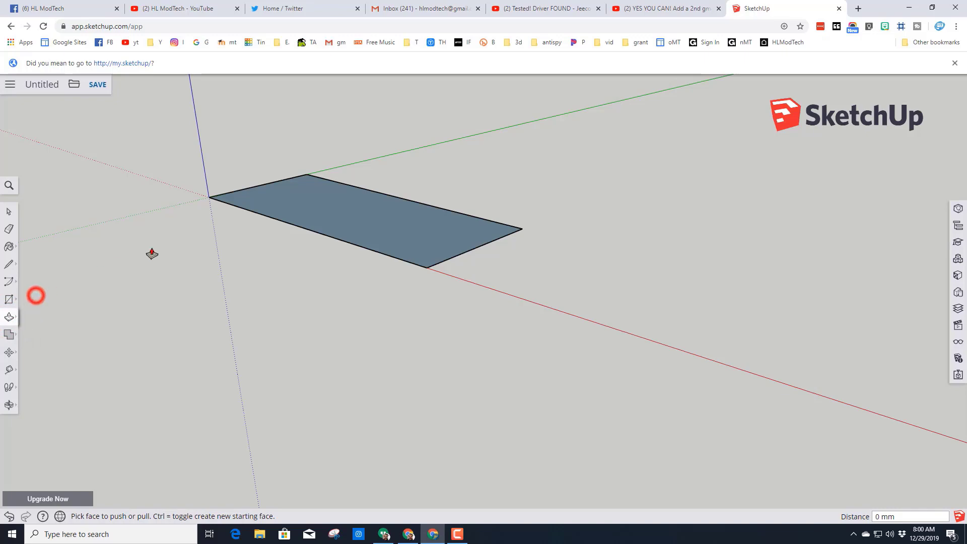
click(300, 211)
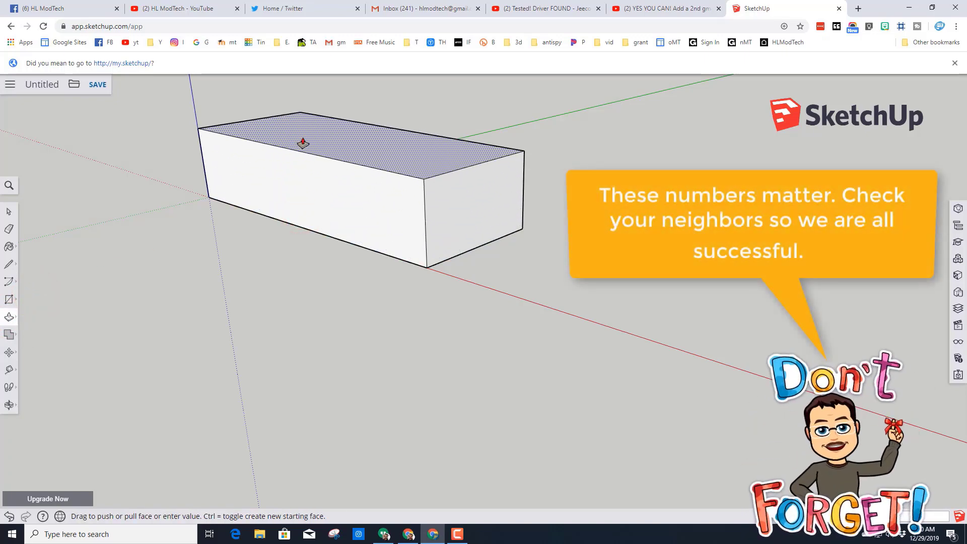
key(Return)
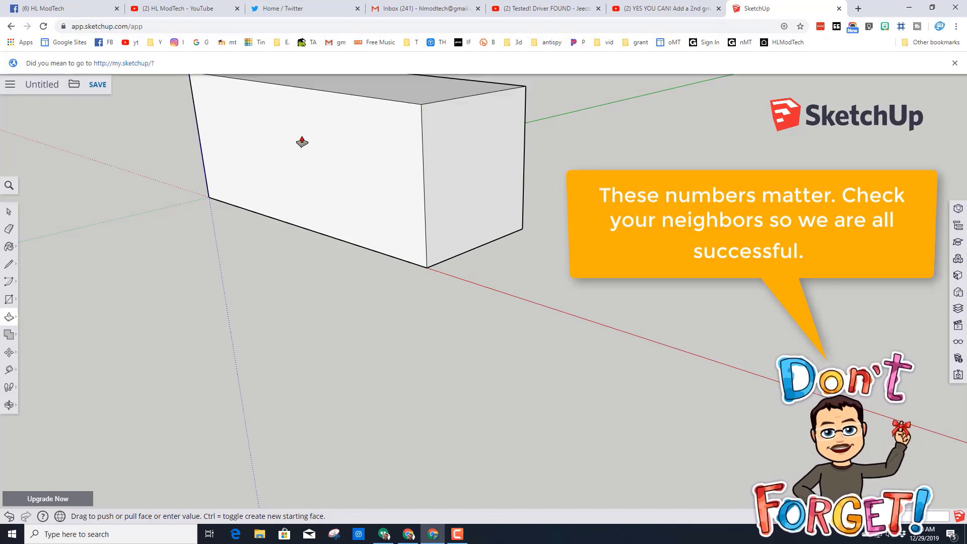
- Dimension the block's long lower front edge and place the dimension just in front of it
scroll(302, 143, down, 3)
middle_drag(206, 175, 272, 172)
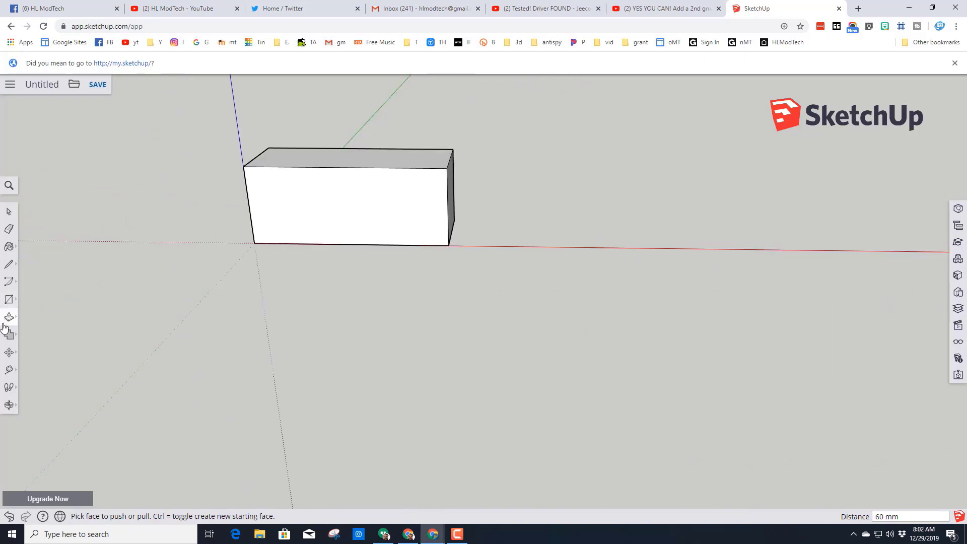
click(7, 371)
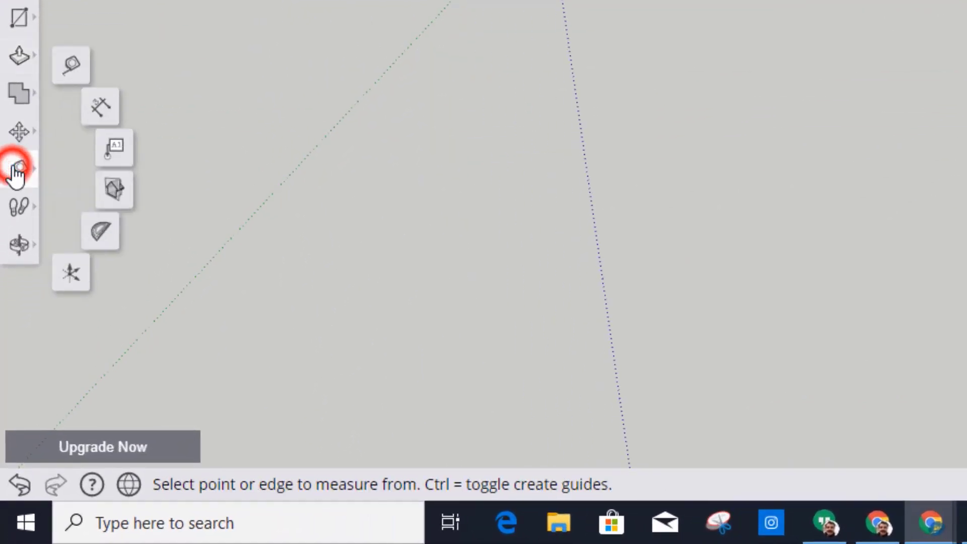
click(104, 107)
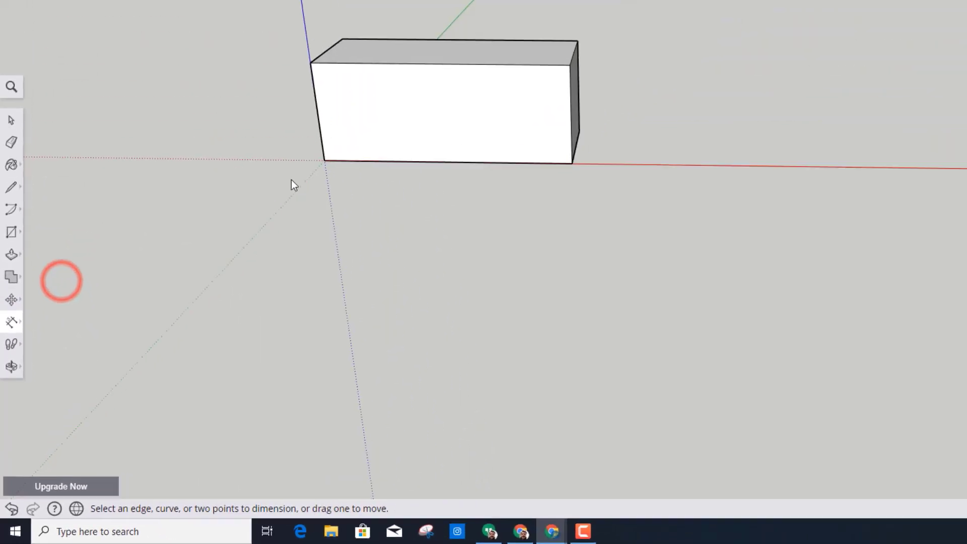
click(312, 176)
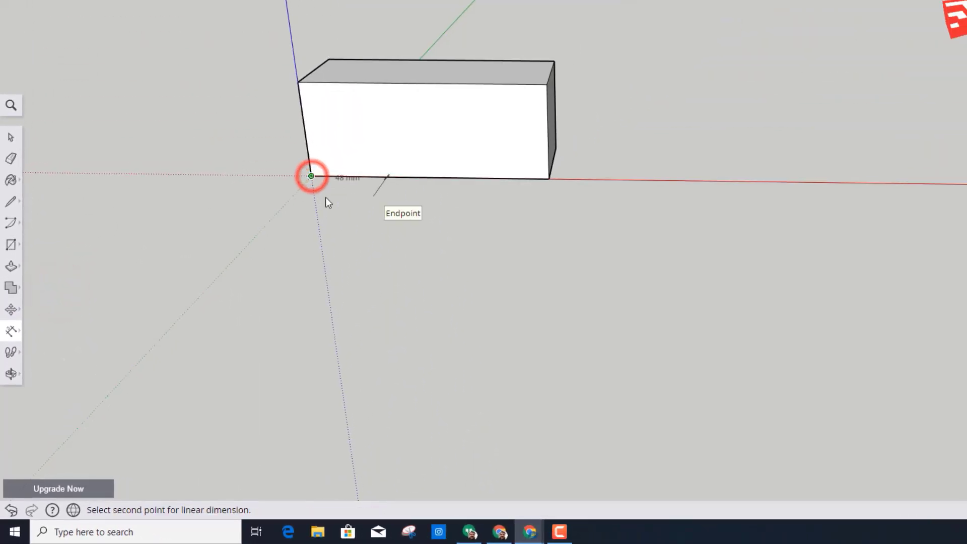
click(549, 178)
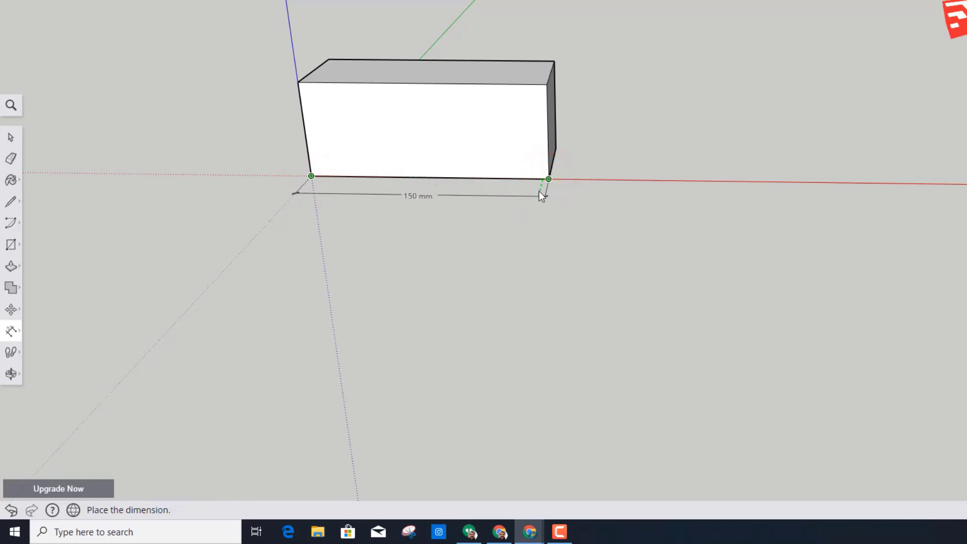
click(549, 192)
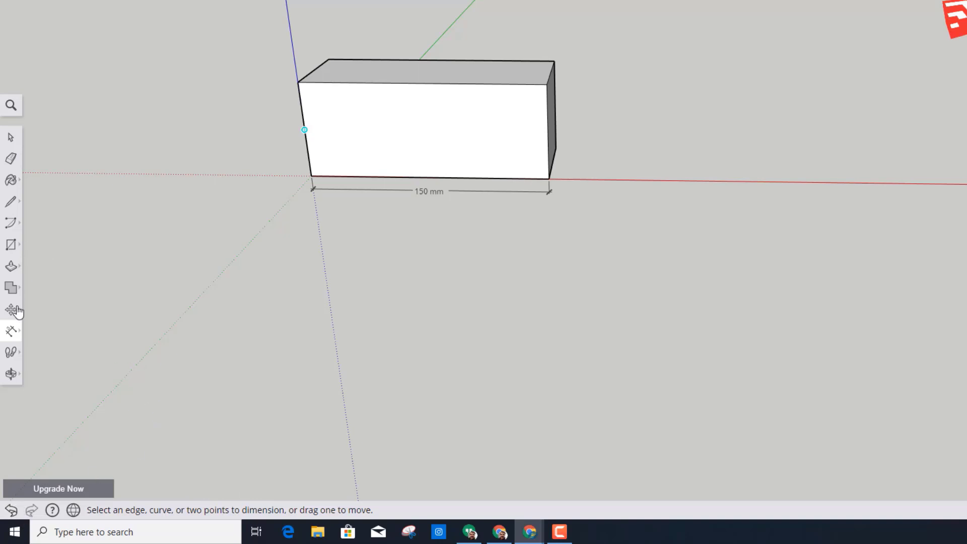
- Place a guide point on the block's upper front edge, 60 mm from the corner above the origin
click(12, 330)
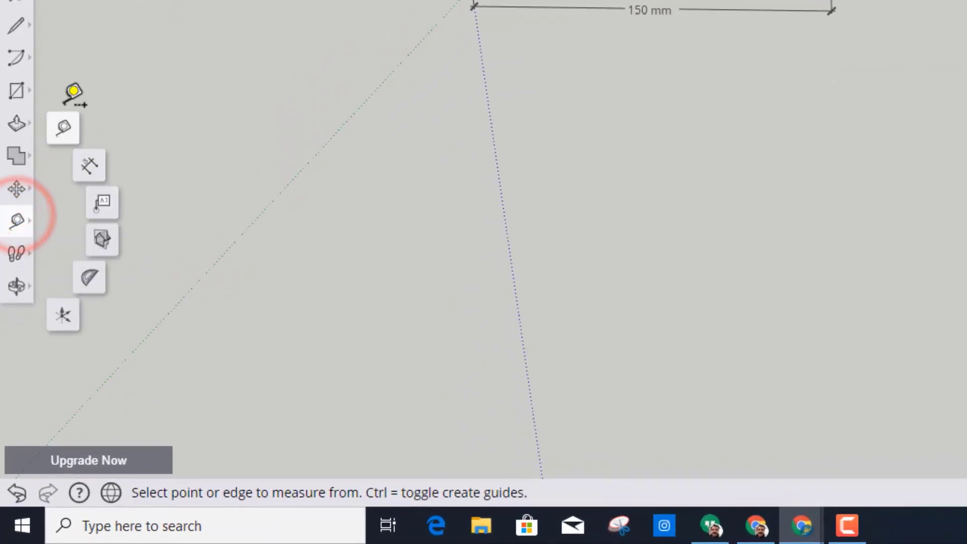
click(44, 266)
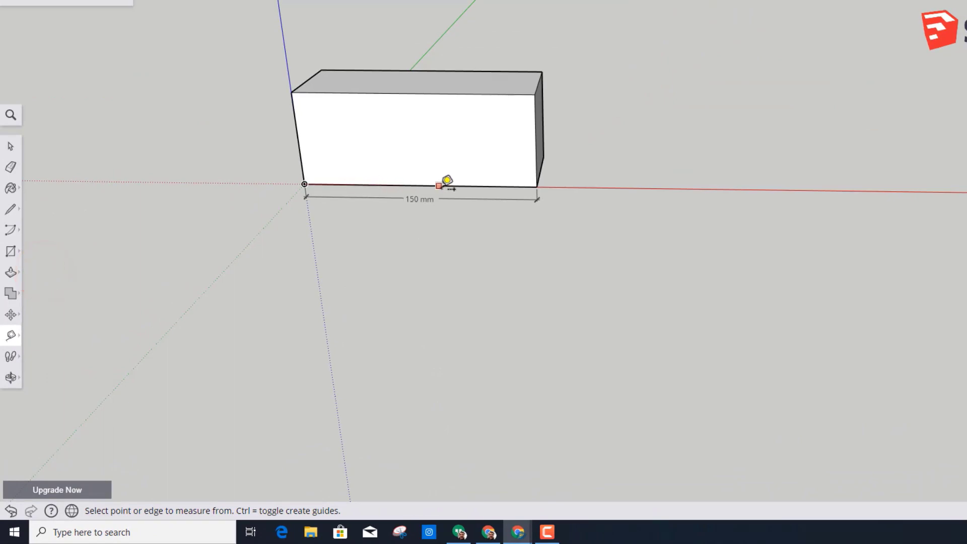
click(291, 92)
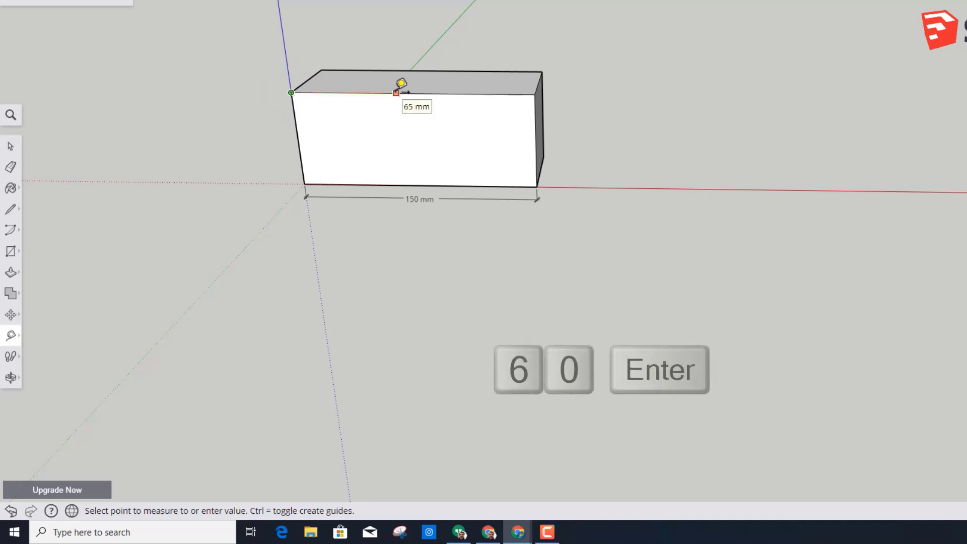
text(60)
key(Return)
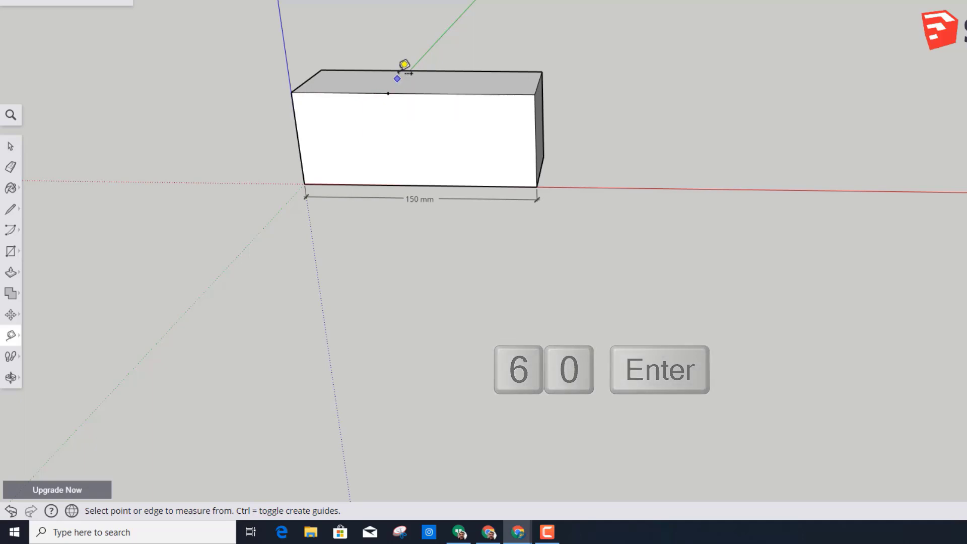
- Draw a line from the guide point straight across the block's top face to the opposite edge, parallel to the green axis
click(9, 213)
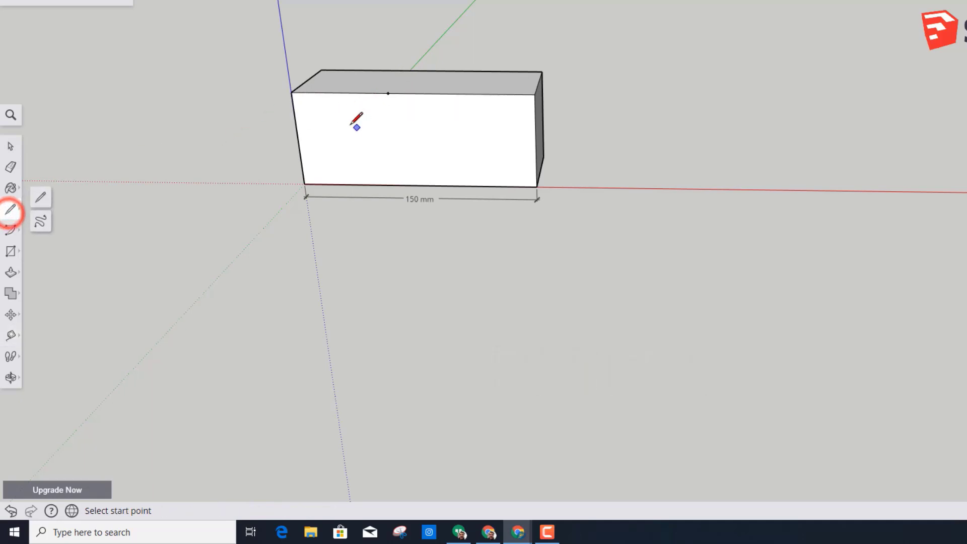
click(387, 93)
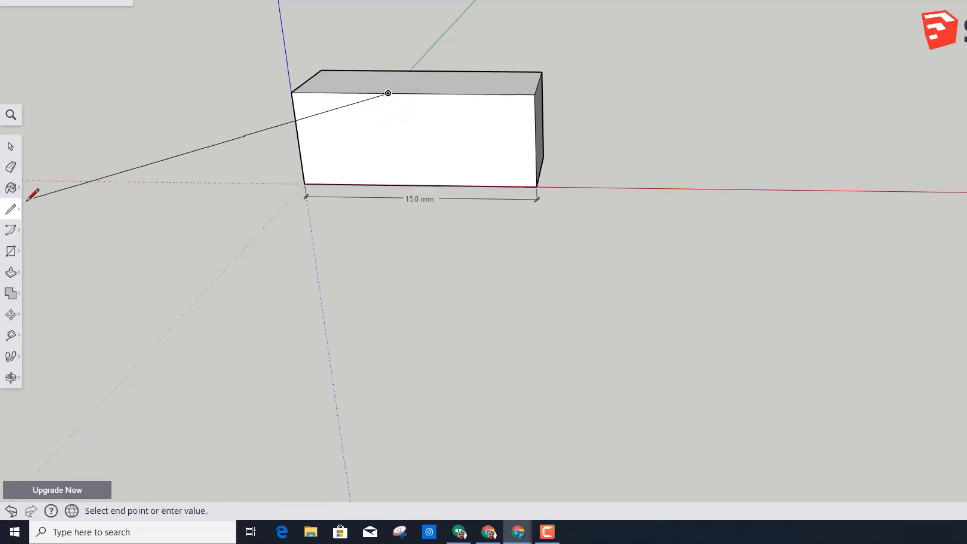
click(409, 71)
- Pull up the smaller top section nearest the origin to form a raised block at that end
mouse_move(274, 151)
middle_down()
mouse_move(386, 167)
mouse_move(325, 171)
middle_up()
click(11, 272)
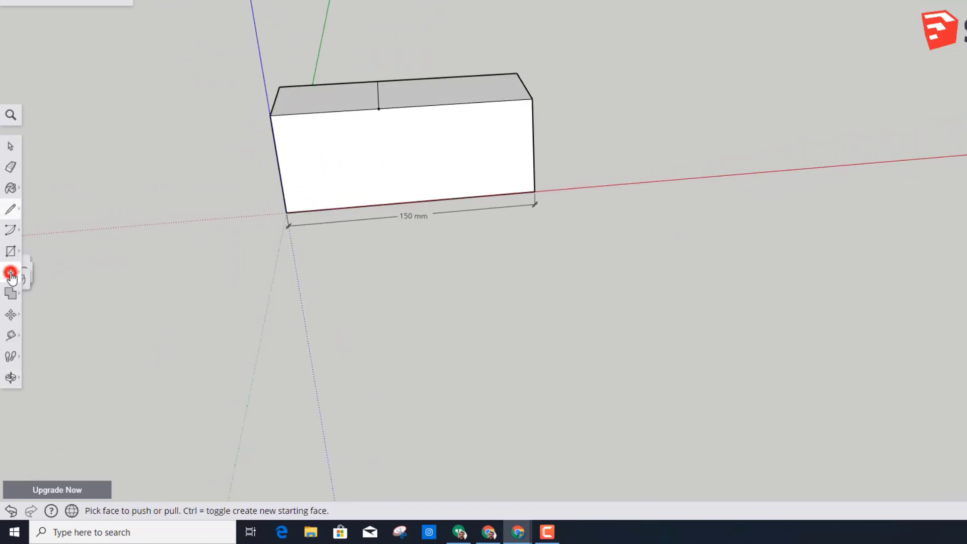
click(42, 246)
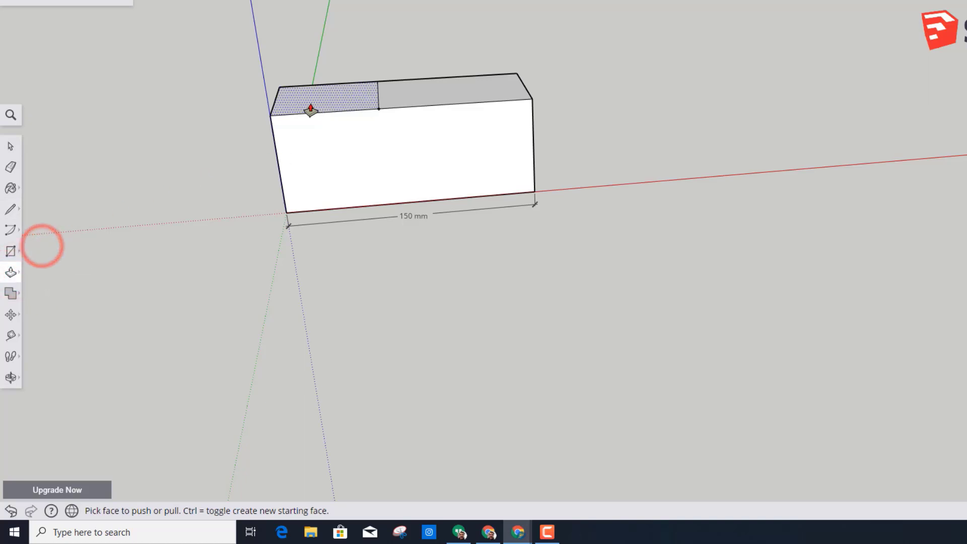
drag(311, 108, 268, 46)
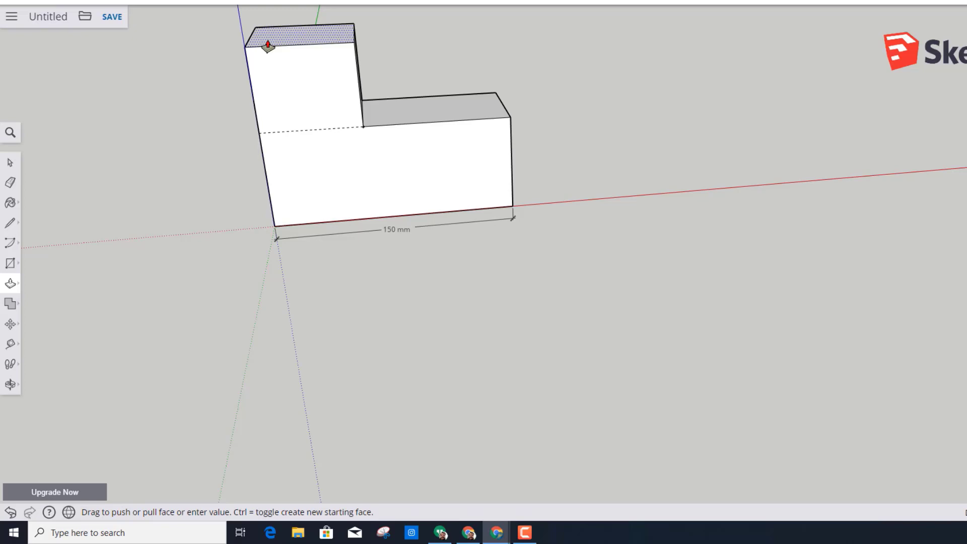
drag(268, 46, 269, 54)
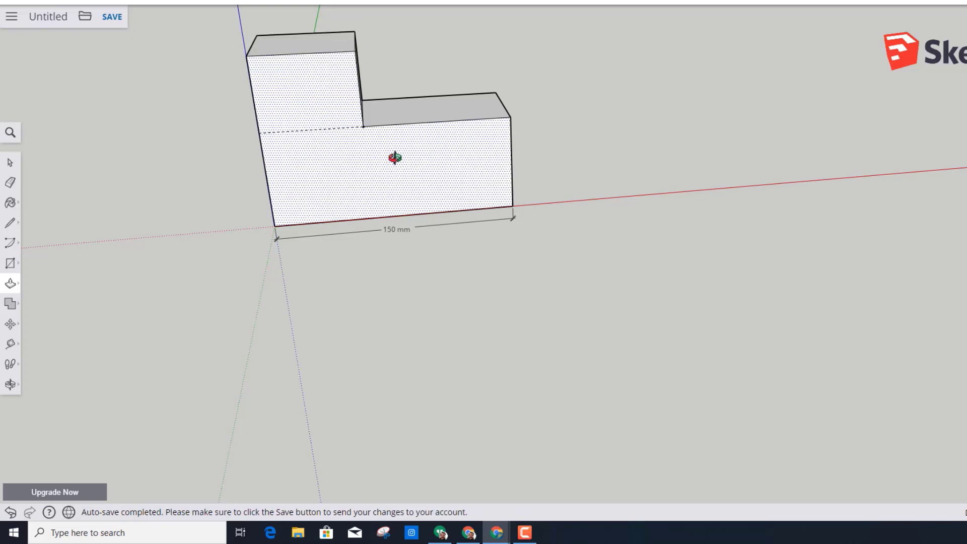
- Offset the raised block's top face inward by 5 mm
middle_drag(395, 158, 392, 116)
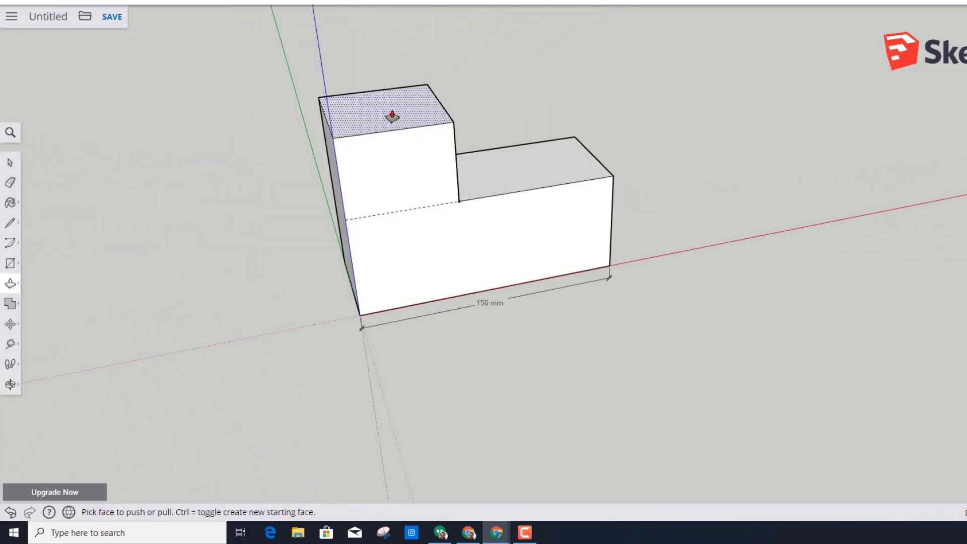
click(10, 285)
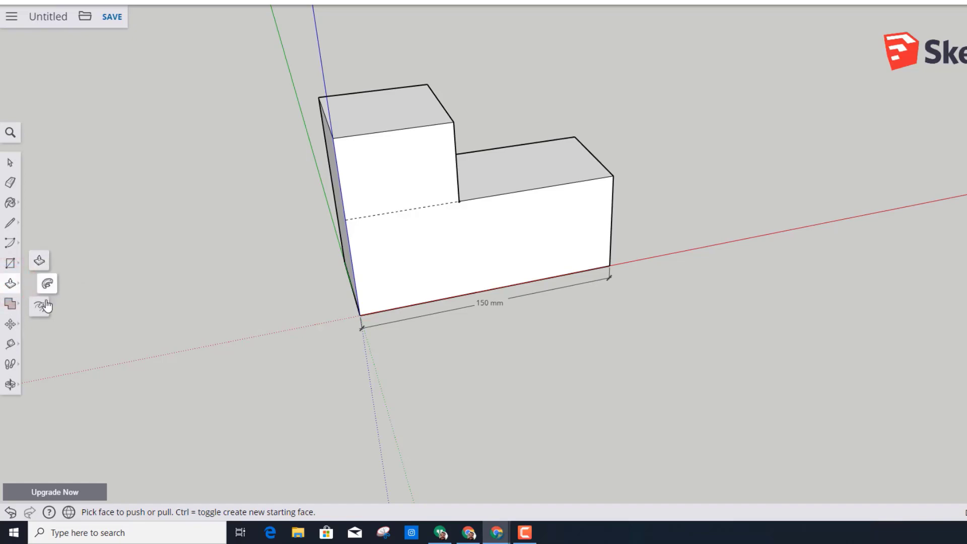
click(39, 308)
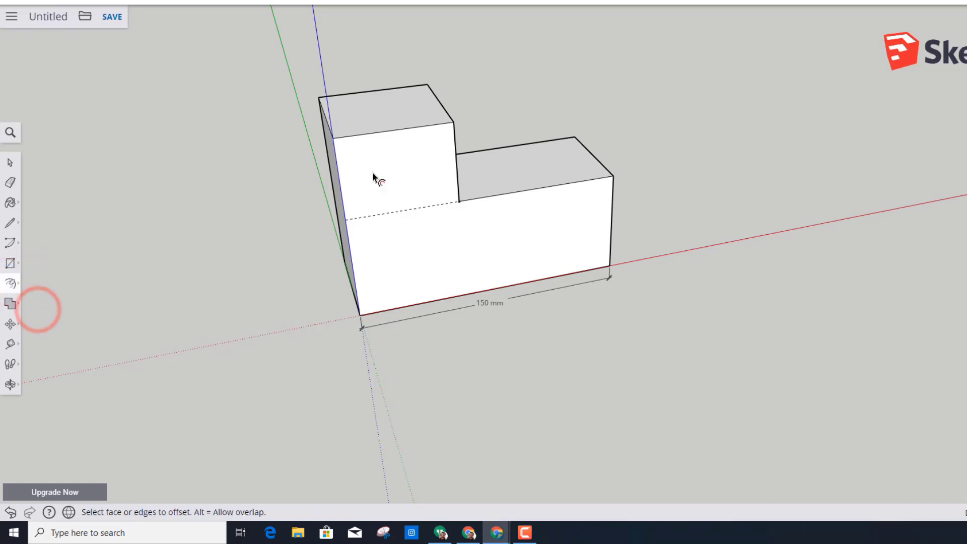
click(374, 114)
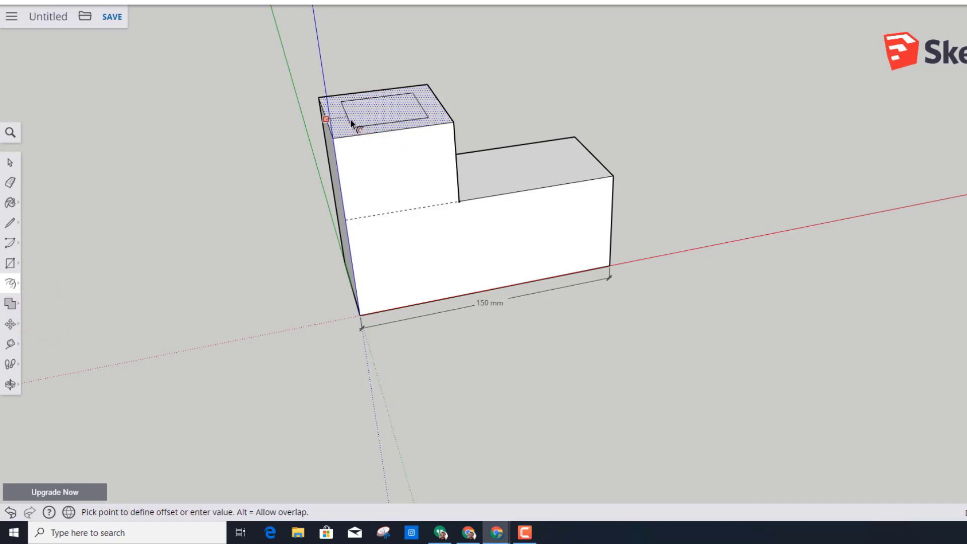
text(5)
key(Return)
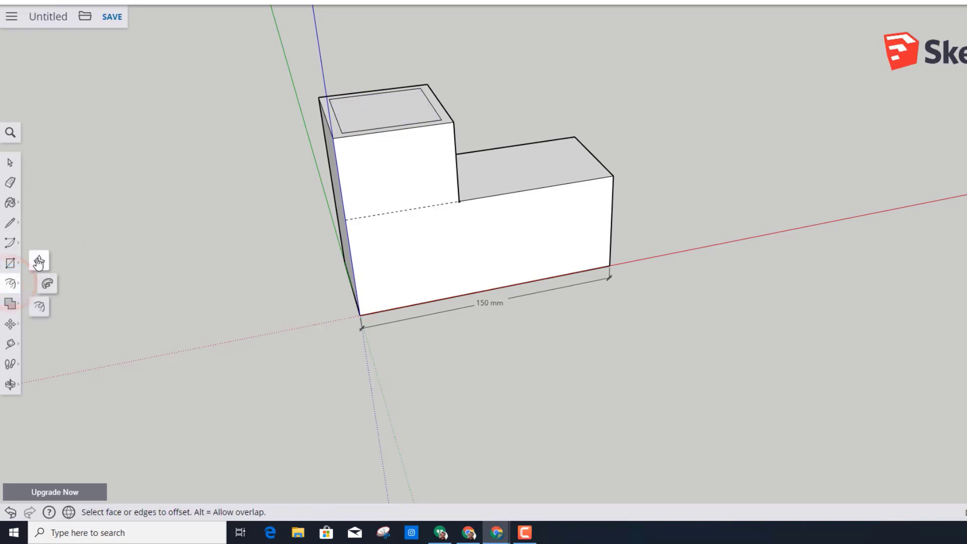
- Push the inner top face of the raised block down to the level of the lower section's top
click(38, 260)
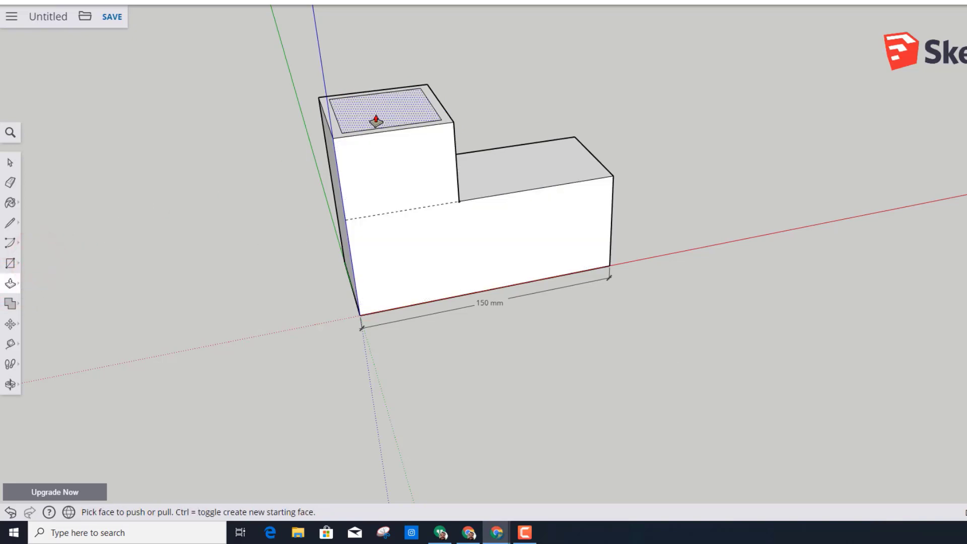
mouse_move(376, 121)
mouse_down()
mouse_move(180, 246)
mouse_move(320, 142)
mouse_move(352, 134)
mouse_move(249, 202)
mouse_up()
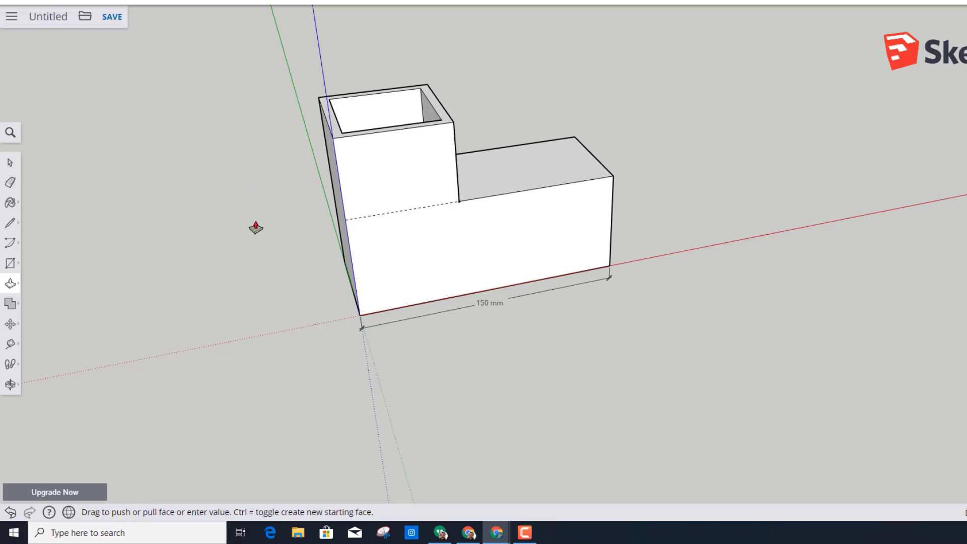
click(459, 205)
- Draw a line across the front face from the step's inner corner to the vertical edge above the origin, parallel to the red axis
key(o)
drag(266, 203, 403, 222)
key(p)
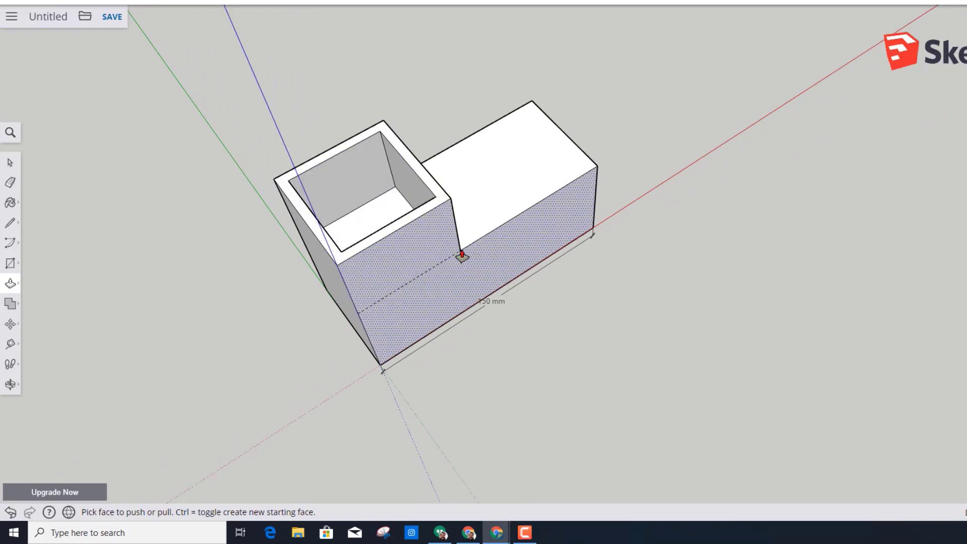
middle_drag(524, 312, 476, 220)
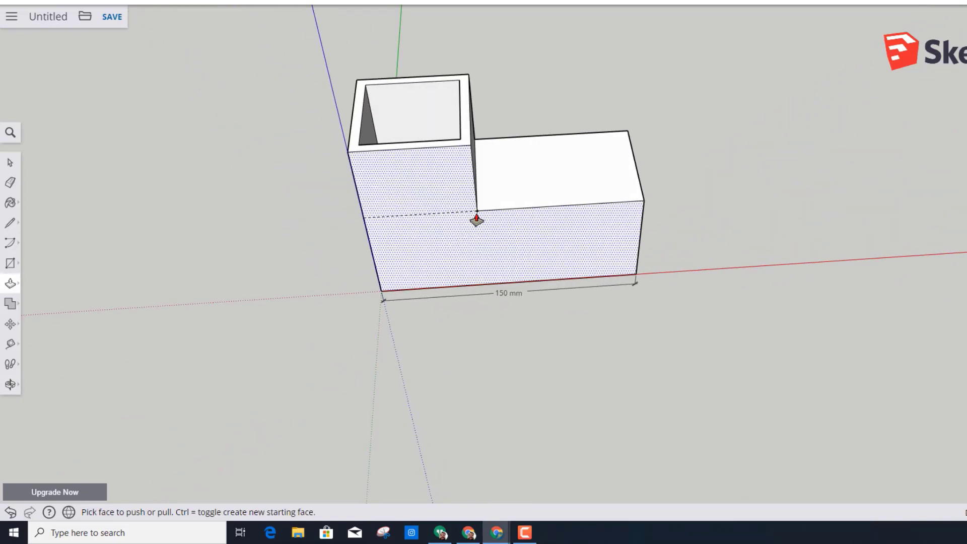
middle_drag(334, 233, 336, 143)
mouse_move(307, 370)
middle_down()
mouse_move(283, 371)
mouse_move(416, 357)
mouse_move(263, 386)
middle_up()
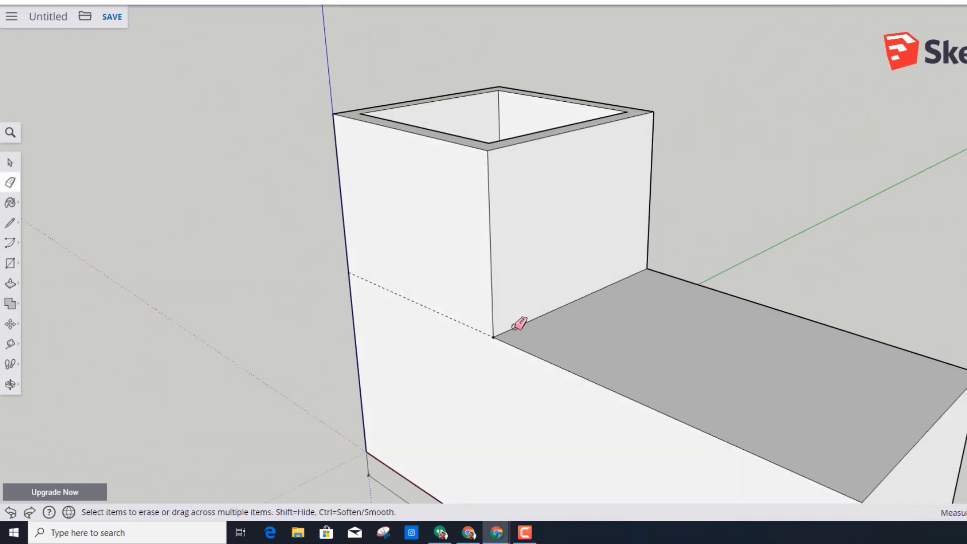
click(11, 223)
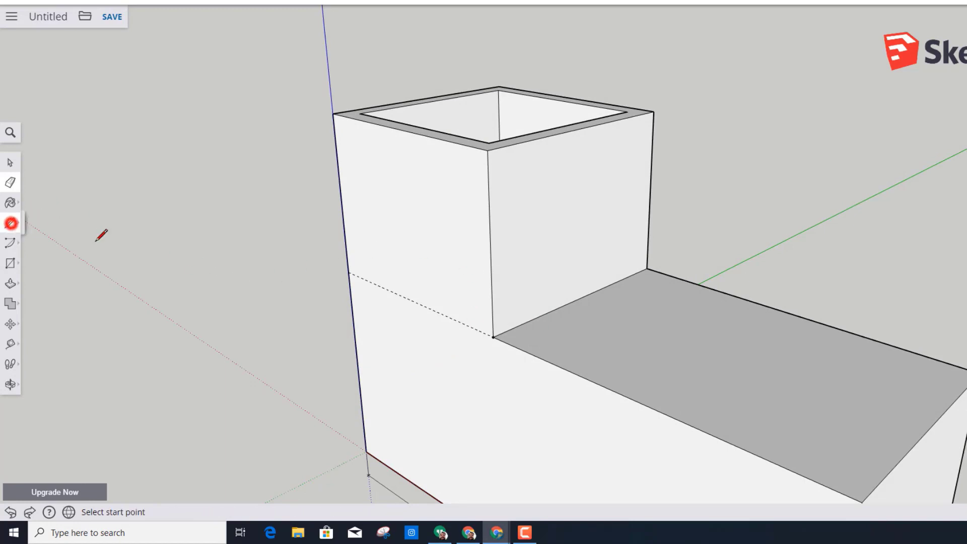
click(494, 337)
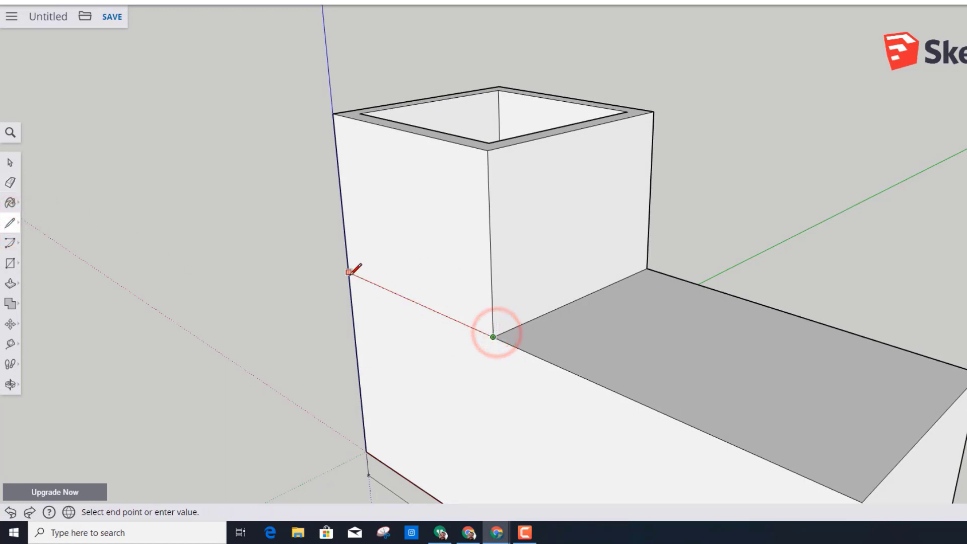
click(349, 273)
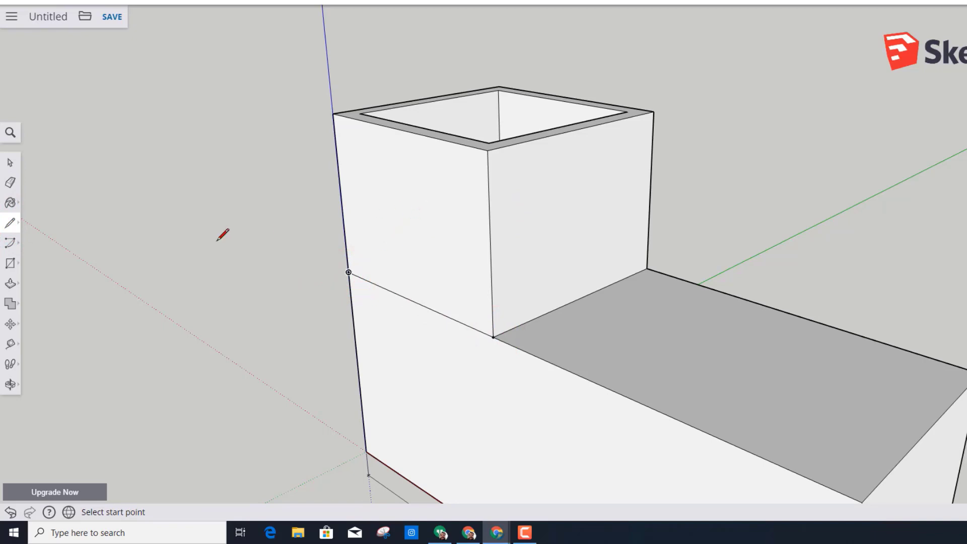
- Continue the dividing line across the end face and the back face, finishing at the step's rear inner corner
middle_drag(169, 232, 550, 356)
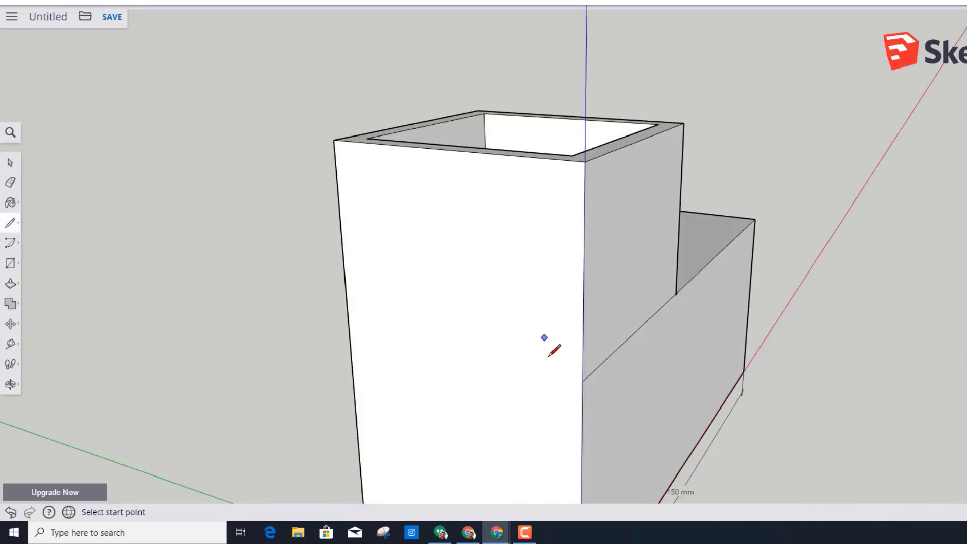
click(582, 382)
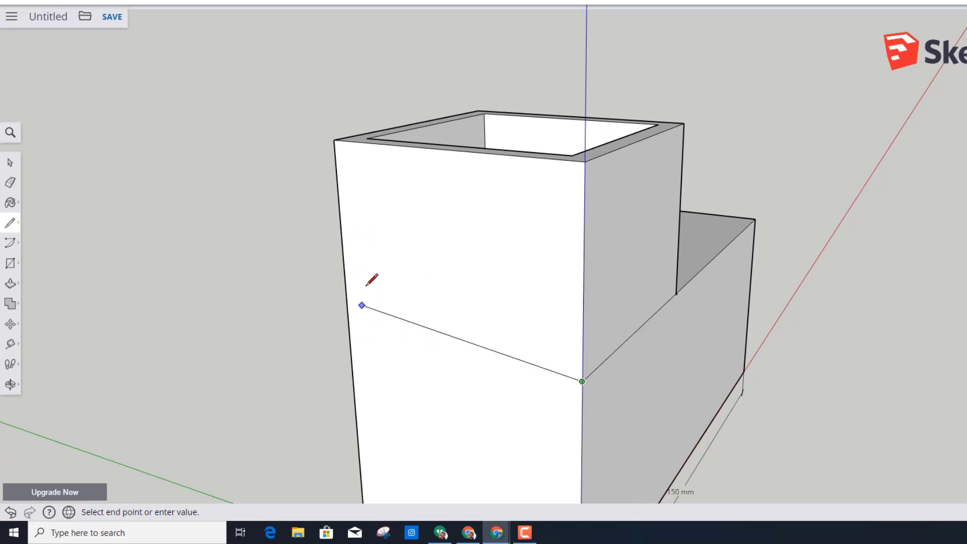
click(350, 331)
middle_drag(270, 328, 639, 350)
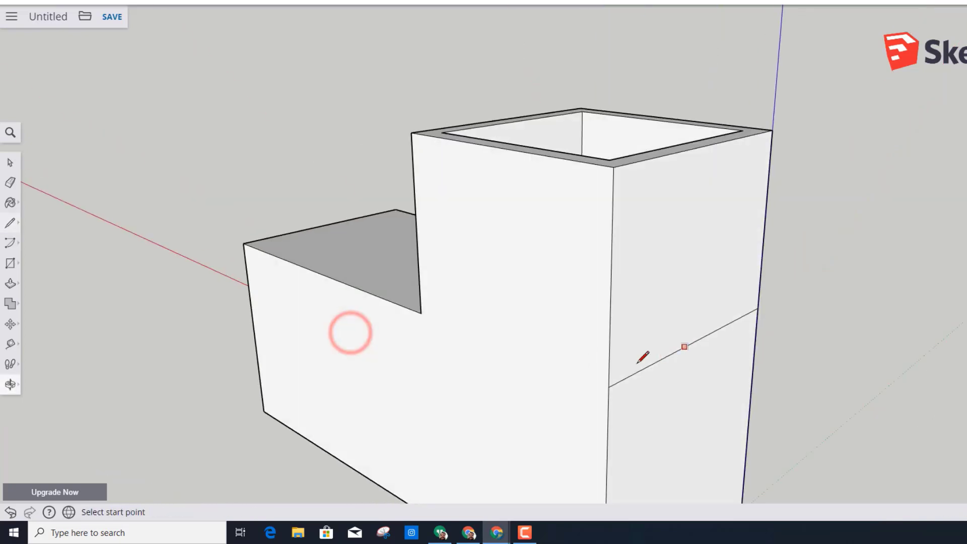
click(420, 313)
click(608, 387)
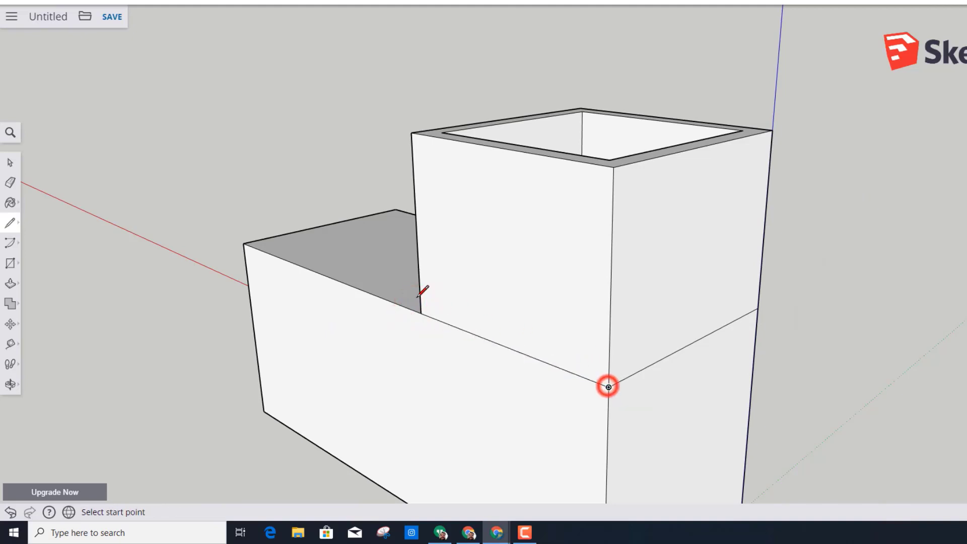
- Offset the raised block's back face and its outer end face inward by 5 mm each
click(7, 286)
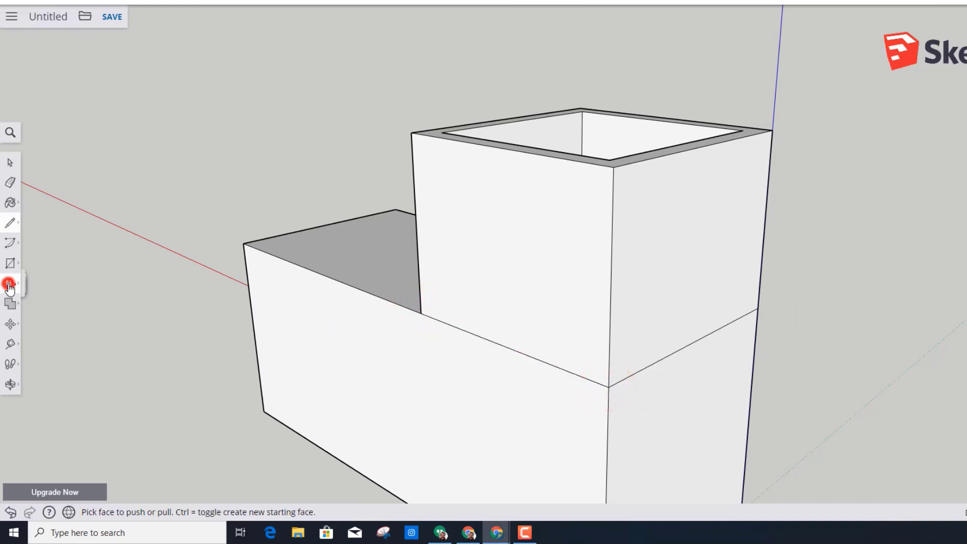
click(42, 304)
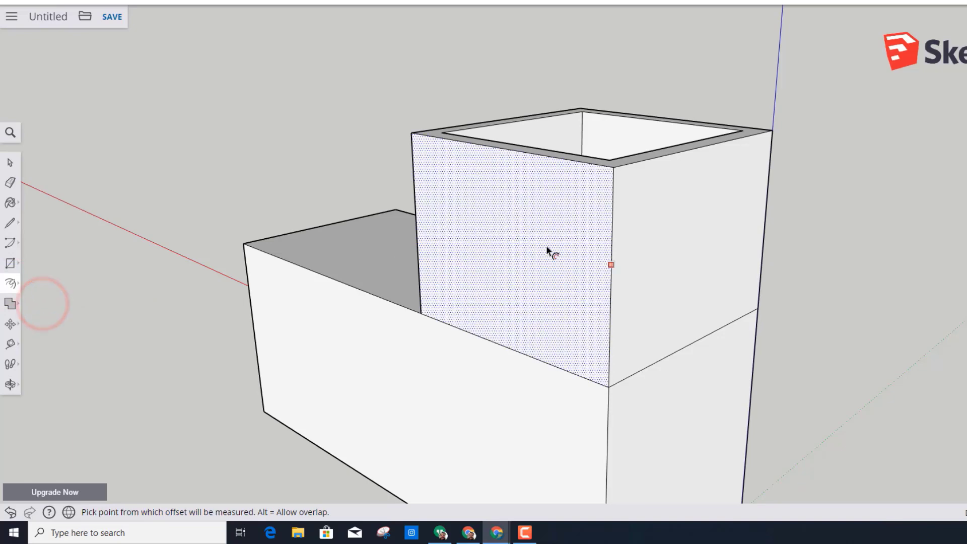
click(532, 234)
text(5)
key(Return)
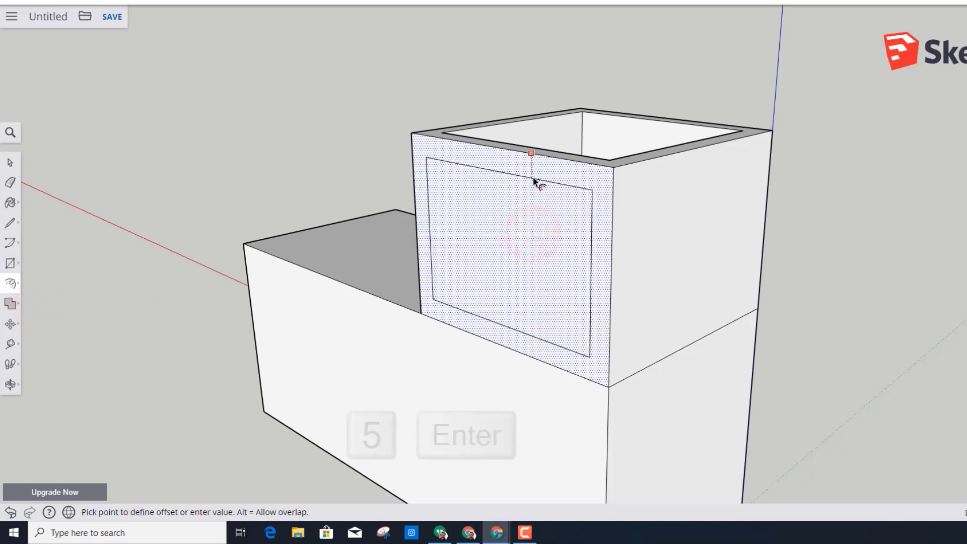
click(670, 208)
text(5)
key(Return)
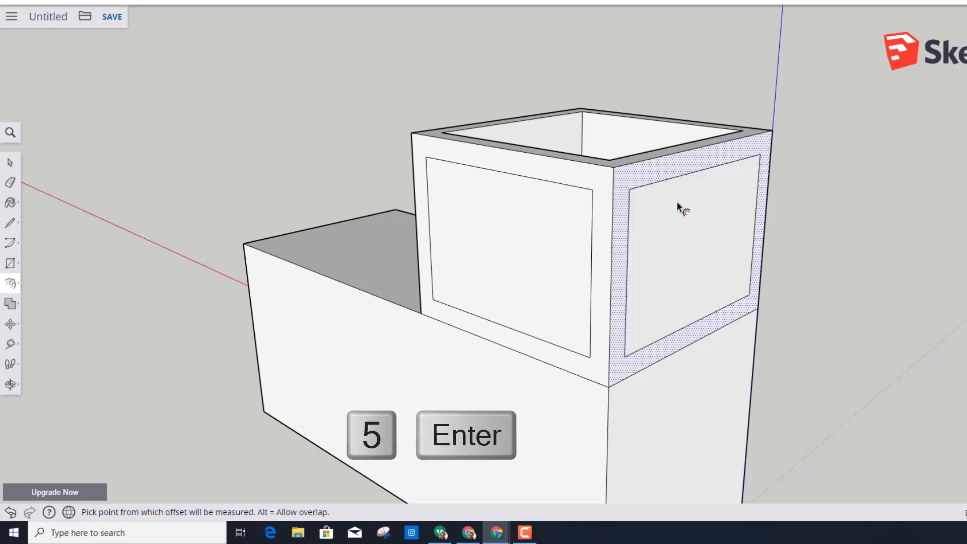
- Offset the raised block's front face and the face overlooking the lower section inward by 5 mm each
key(o)
drag(946, 248, 574, 255)
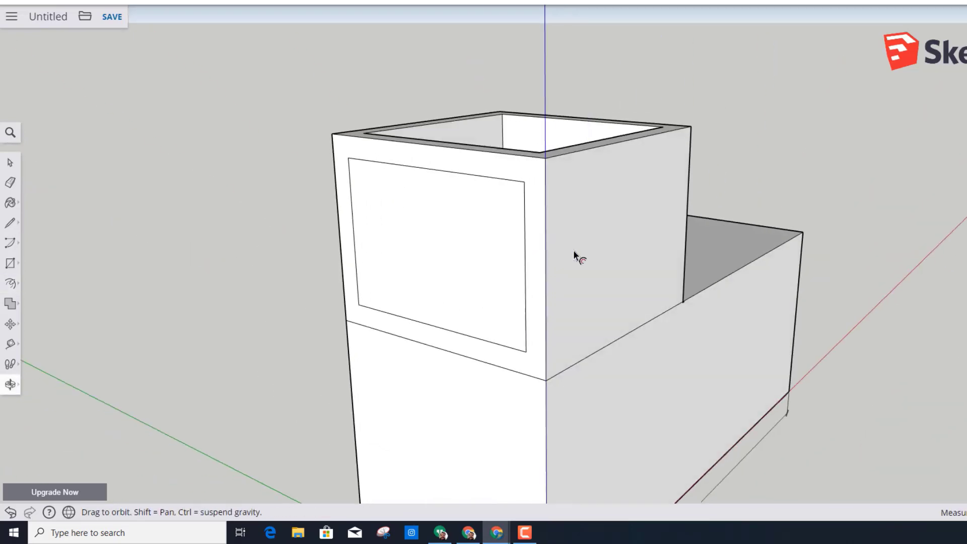
key(f)
click(602, 245)
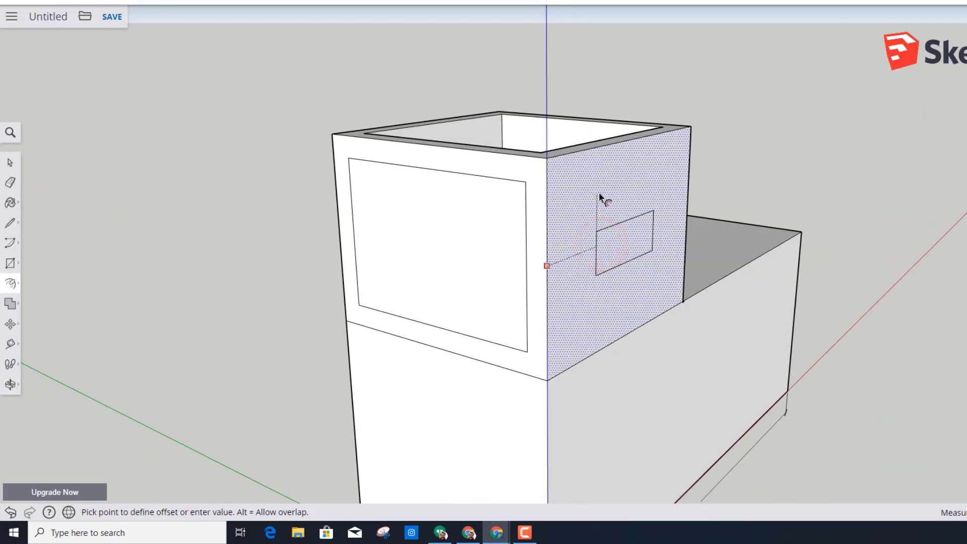
text(5)
key(Return)
middle_drag(899, 266, 283, 279)
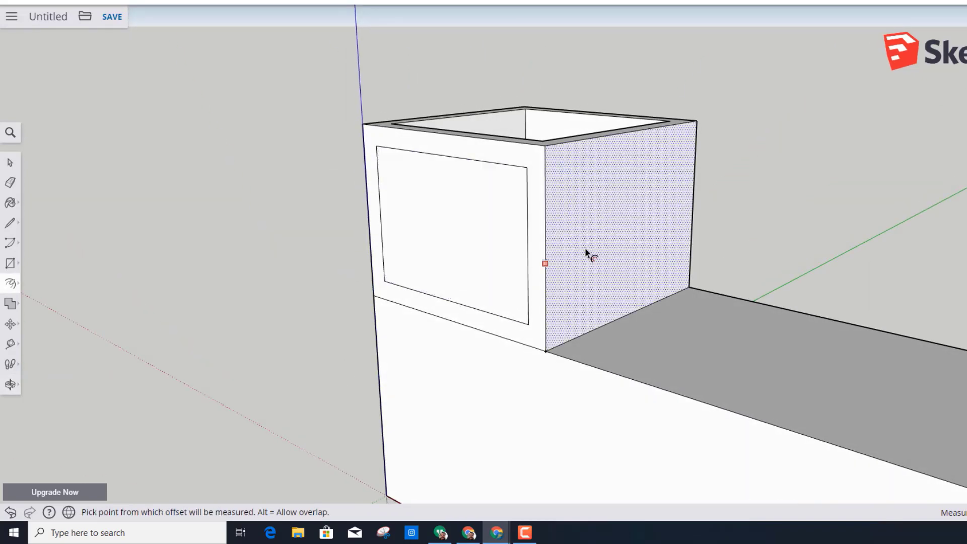
click(586, 251)
text(5)
key(Return)
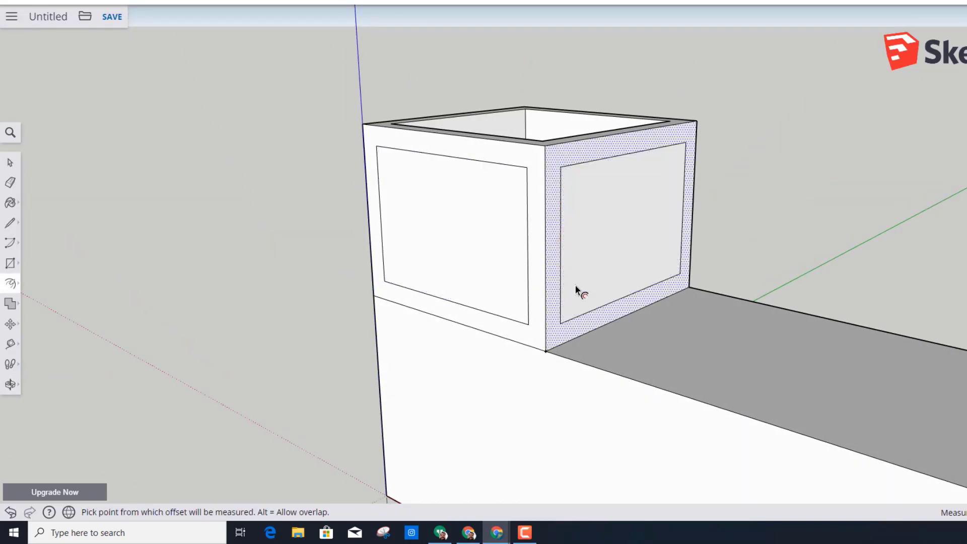
- Push the inner panel overlooking the lower section inward to the cavity's inner corner
click(10, 283)
click(39, 261)
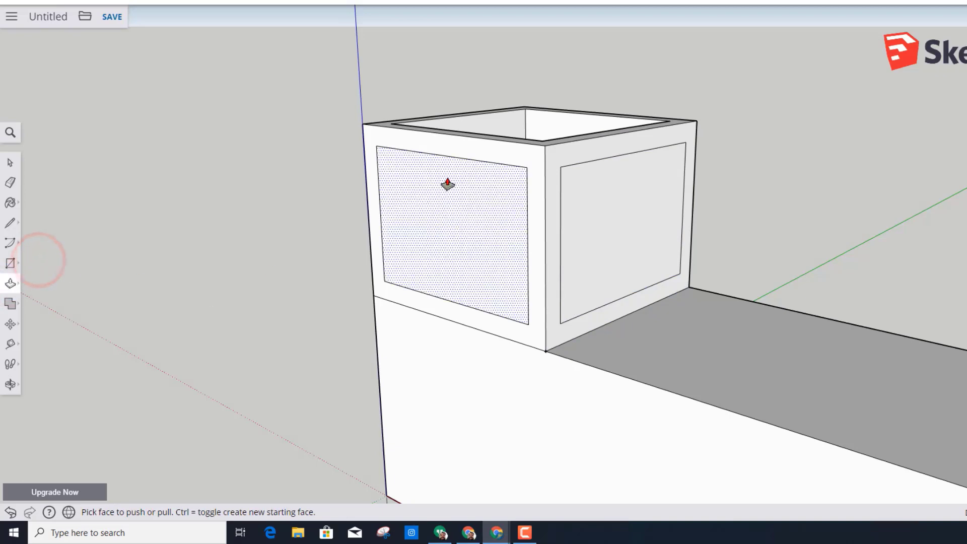
middle_drag(216, 126, 196, 259)
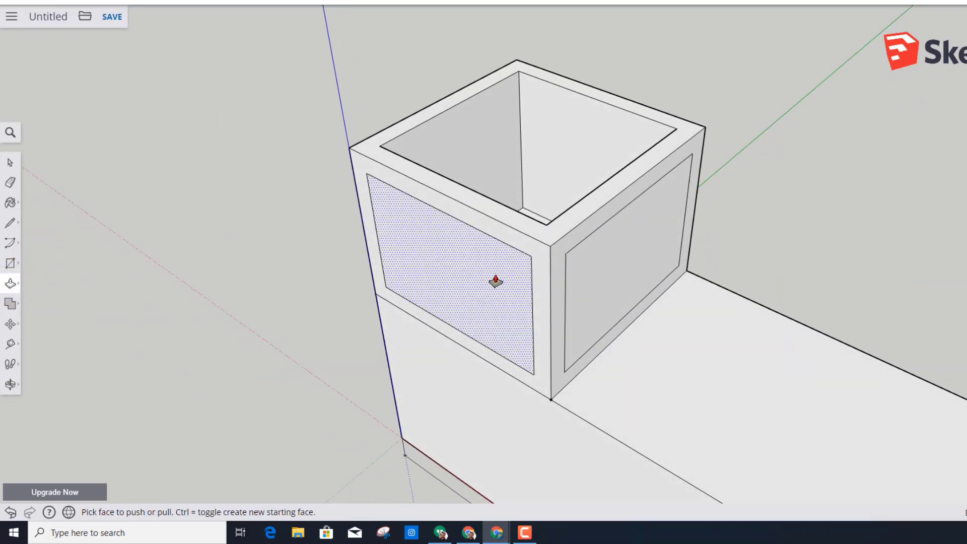
click(618, 274)
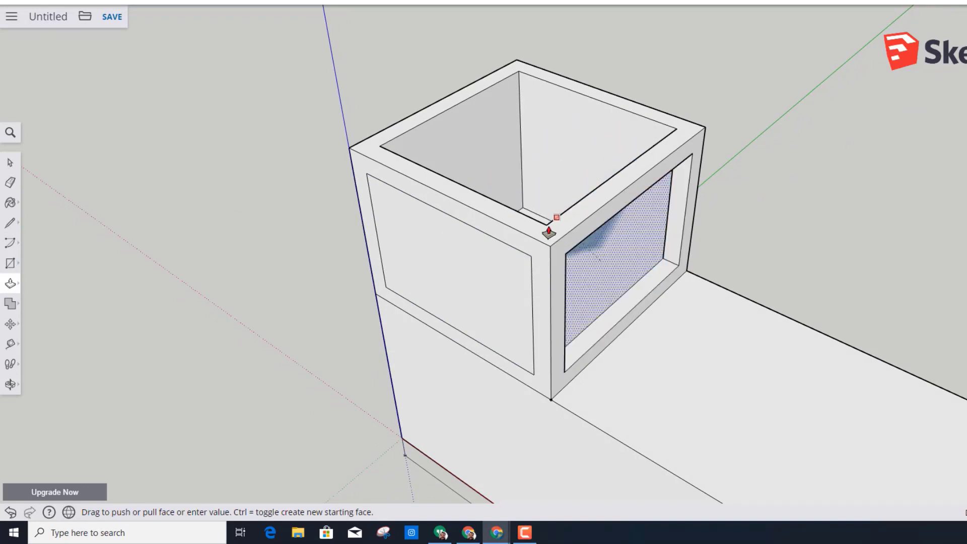
click(546, 228)
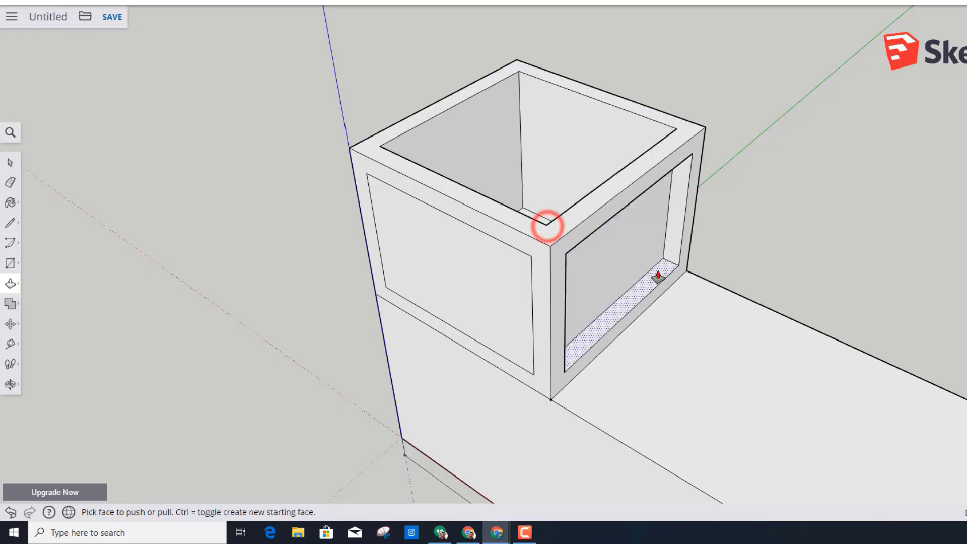
- Push the front panel and the outer end panel of the raised block inward as far as the cavity's inner edges
middle_drag(547, 226, 686, 311)
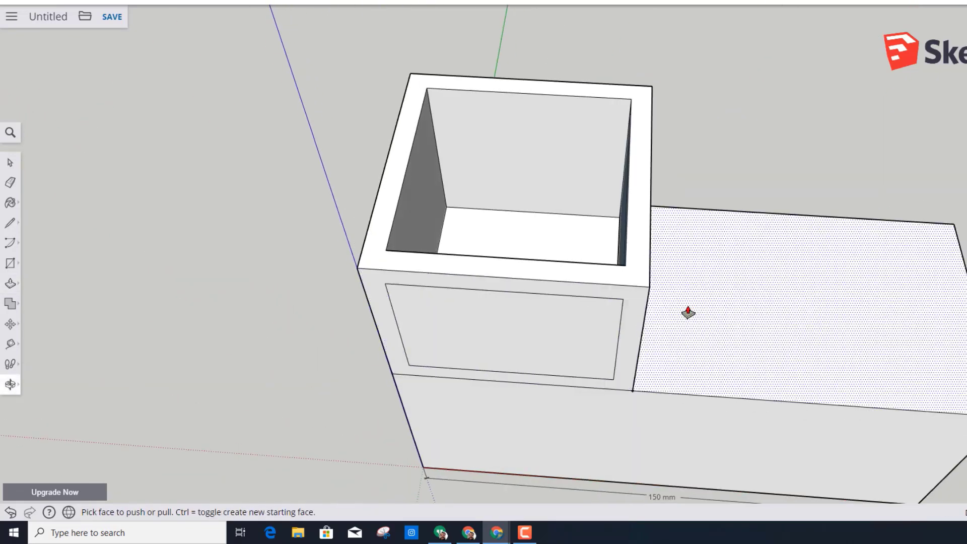
click(578, 328)
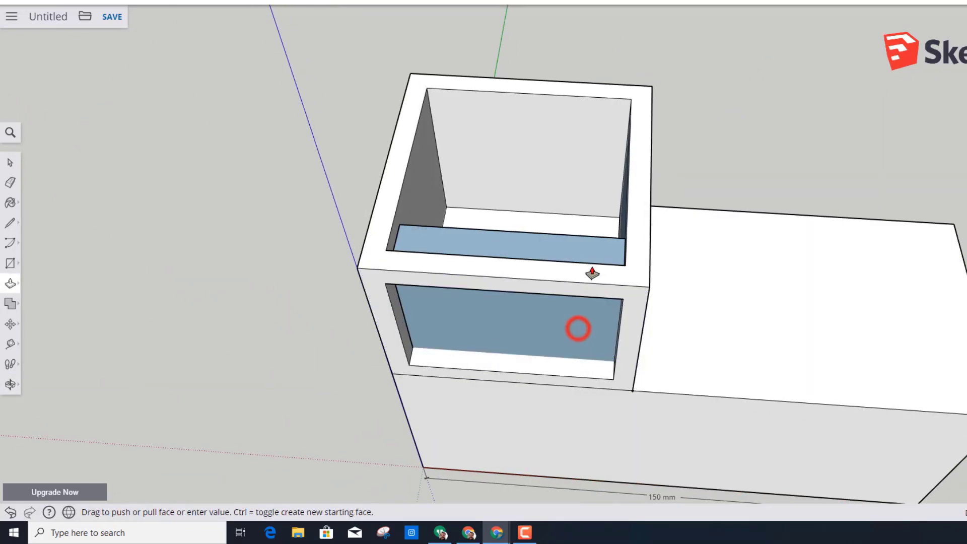
click(624, 263)
middle_drag(342, 278, 431, 316)
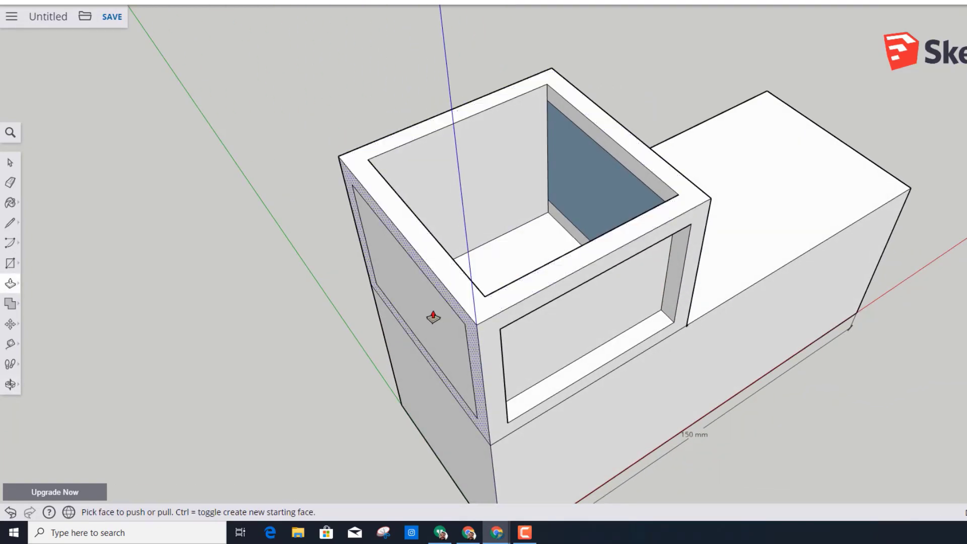
click(433, 310)
click(439, 247)
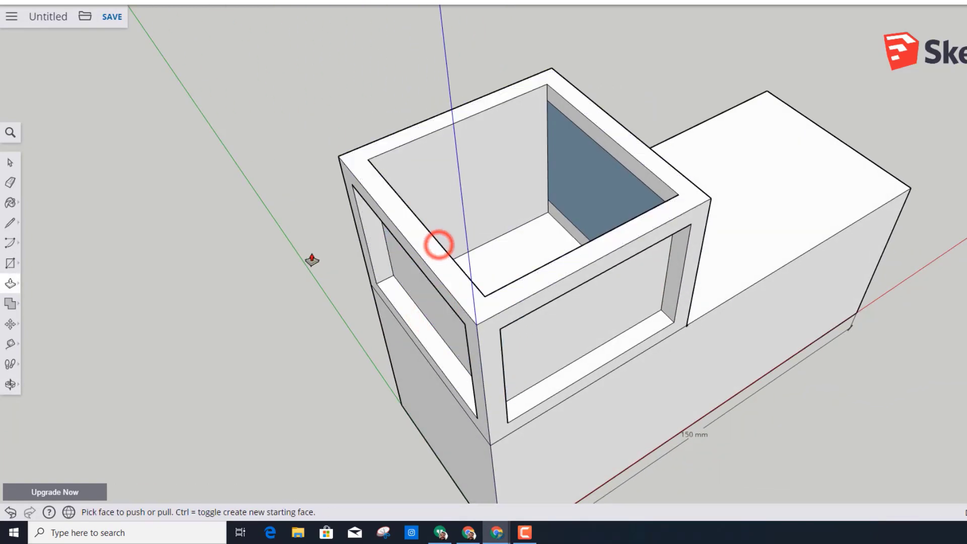
- Push the back panel of the raised block inward as far as the cavity's inner edge
middle_drag(458, 259, 451, 301)
click(454, 298)
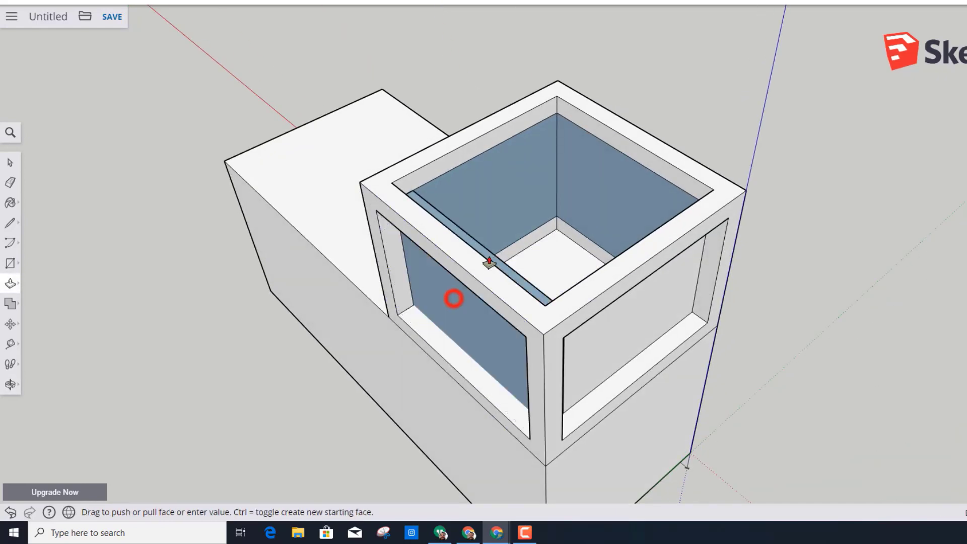
click(482, 261)
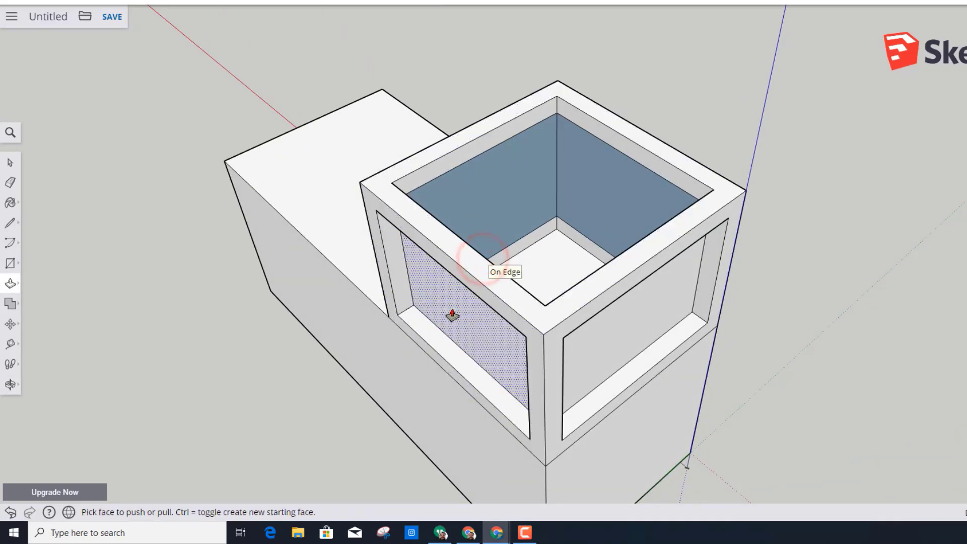
- Delete the four thin inner wall panels of the raised block so all four sides become open windows
key(space)
click(460, 329)
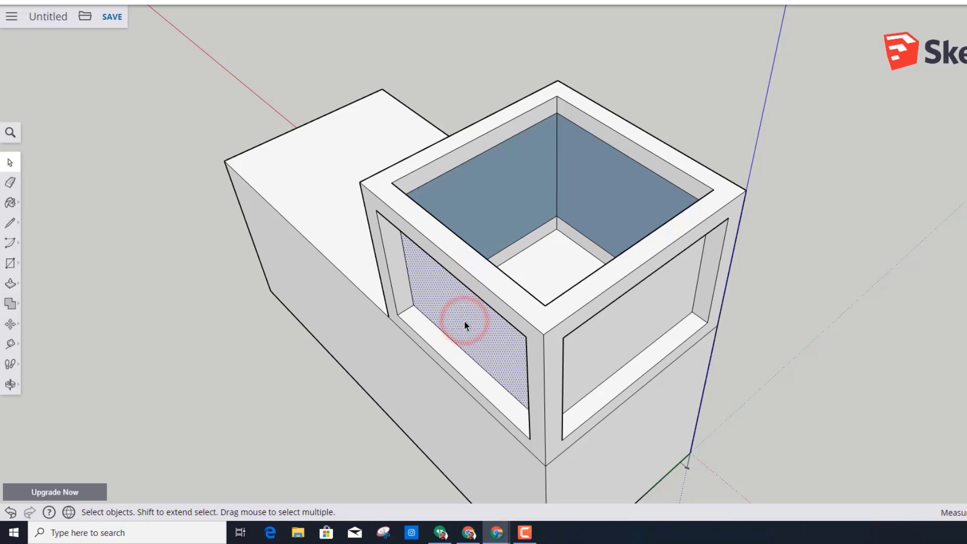
key(Delete)
click(594, 340)
key(Delete)
click(622, 211)
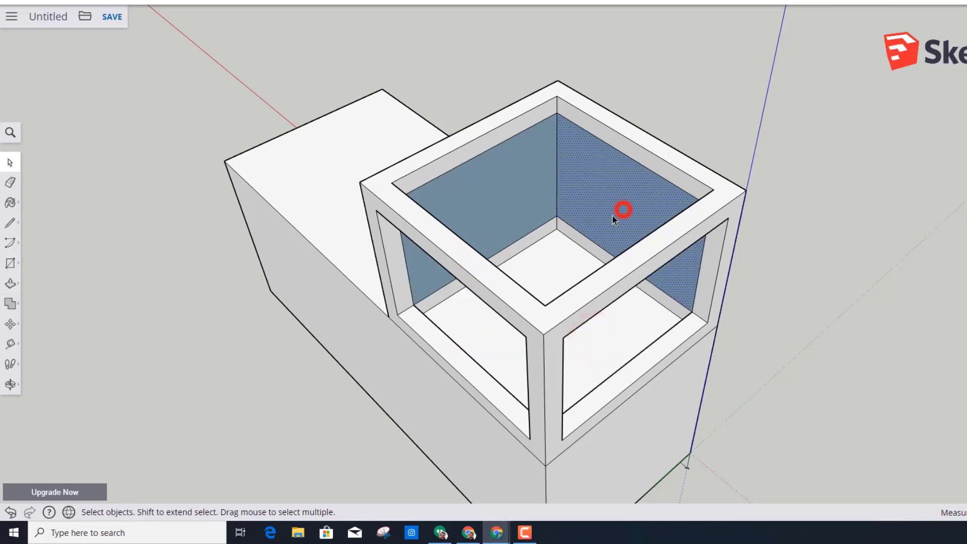
key(Delete)
click(512, 206)
key(Delete)
- Push the cabin's inner floor down 30 mm into the block
middle_drag(576, 234, 375, 174)
key(r)
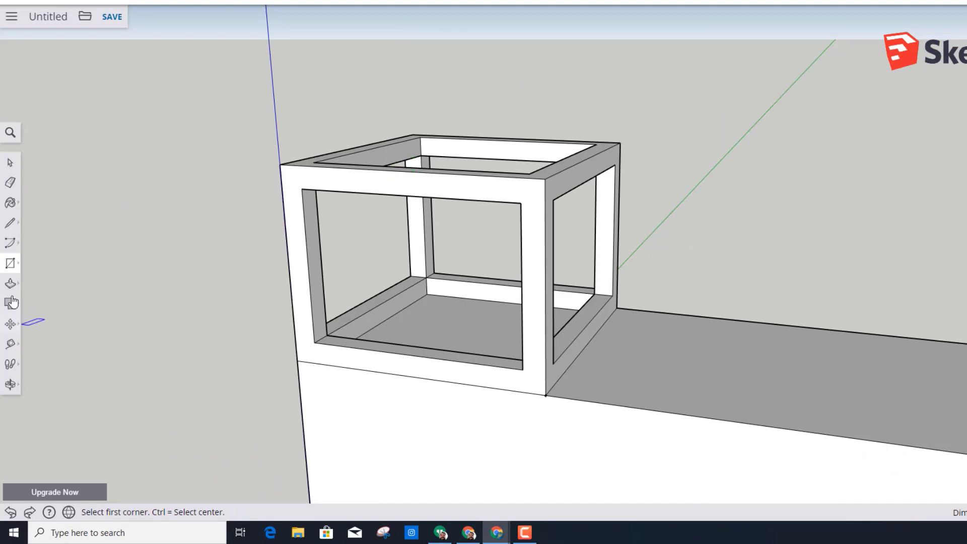
click(9, 282)
click(446, 328)
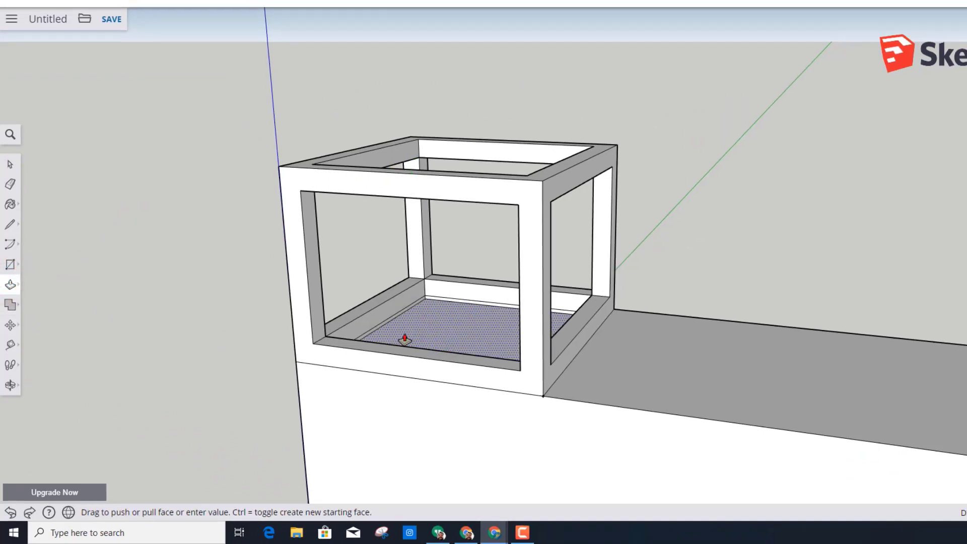
text(30)
key(Return)
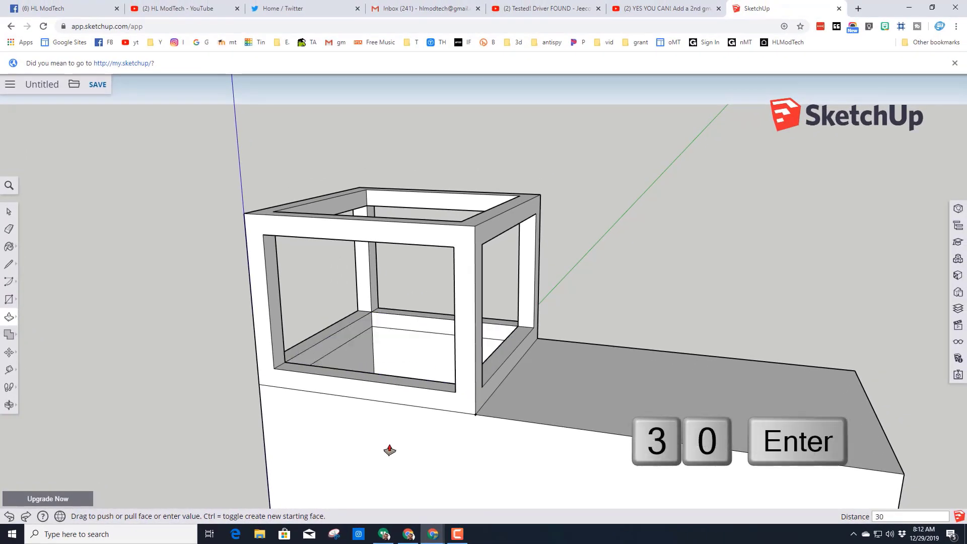
- Push the top face of the lower section down 30 mm
middle_drag(263, 391, 328, 416)
middle_drag(323, 358, 372, 325)
scroll(373, 329, down, 2)
key(space)
middle_drag(605, 370, 578, 371)
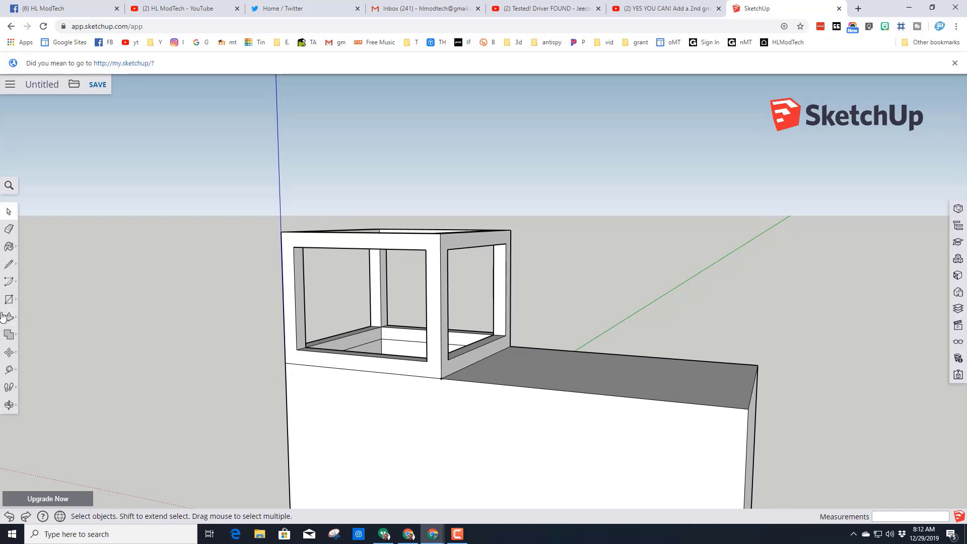
click(9, 317)
click(561, 368)
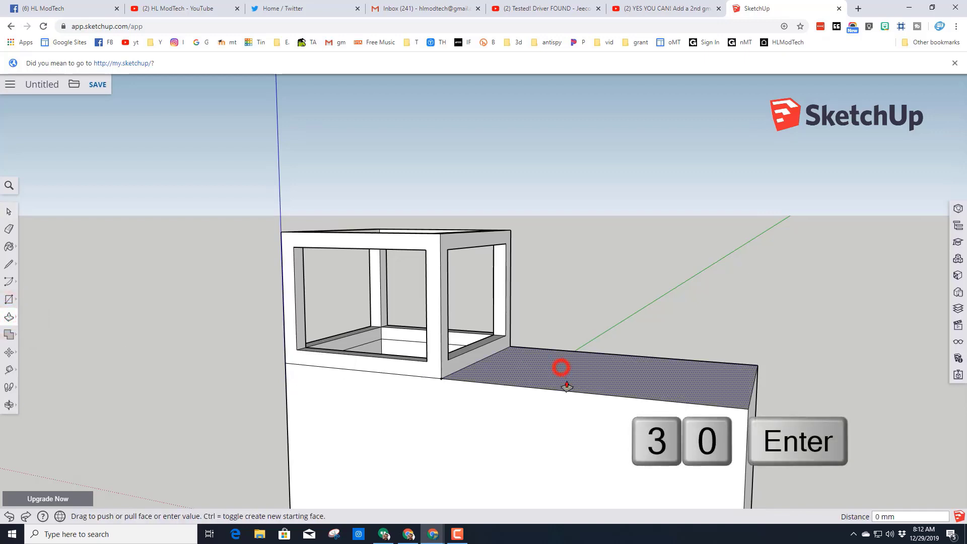
text(30)
key(Return)
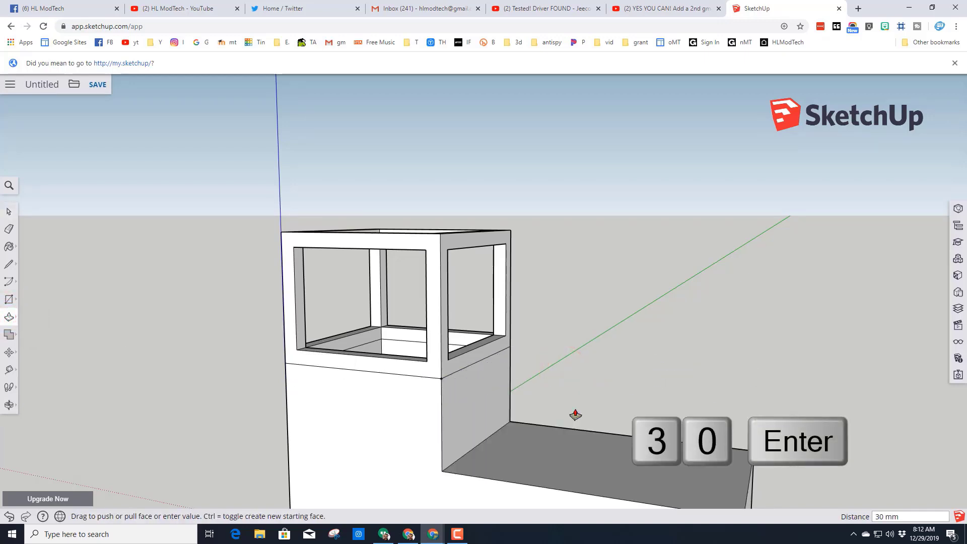
- Draw a two-point arc with a 35 mm bulge on the cabin's wall, spanning its bottom edge above the lower section
click(9, 280)
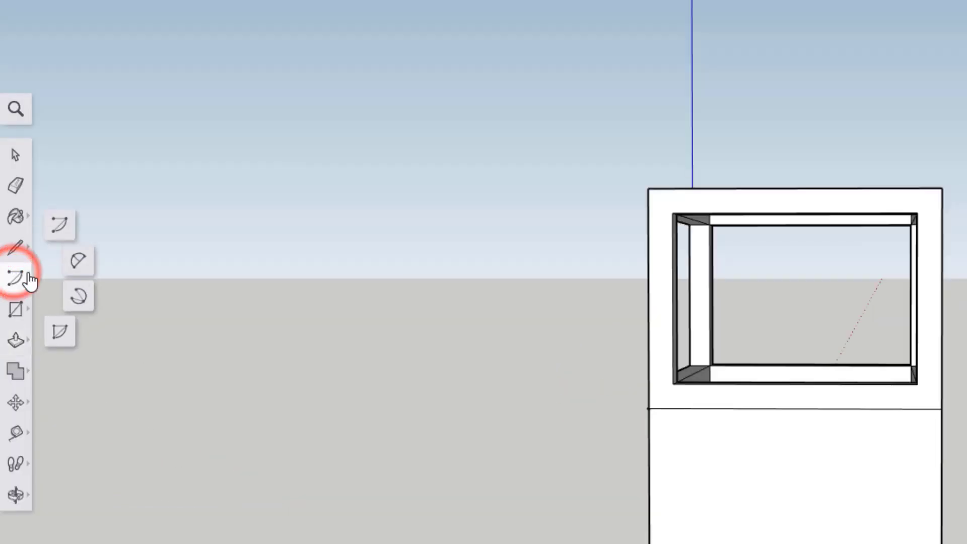
click(79, 262)
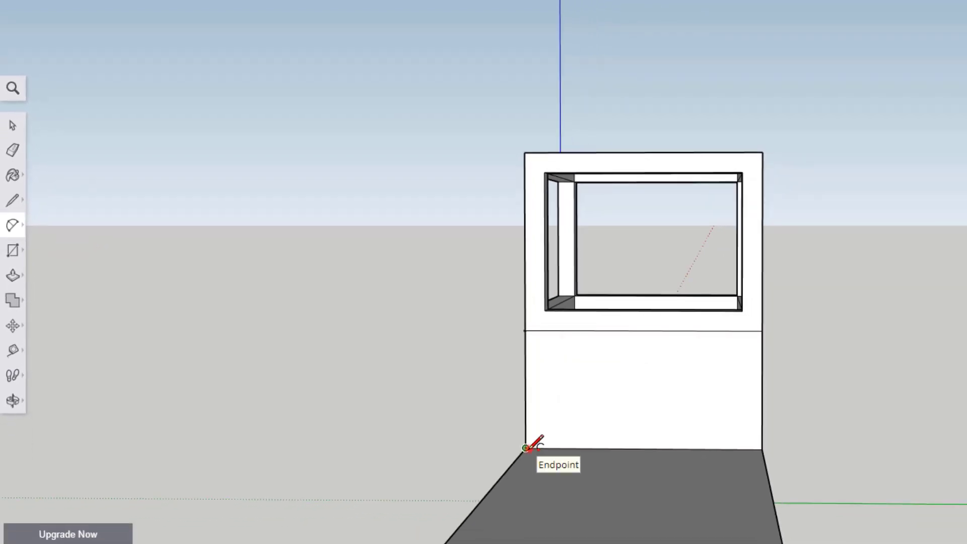
click(525, 447)
click(761, 449)
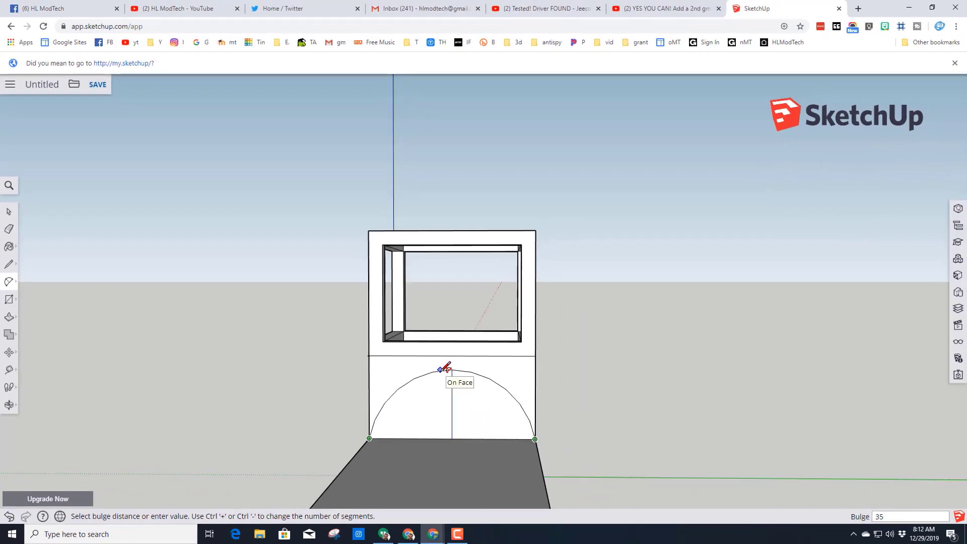
click(441, 371)
- Erase the edge segment crossing inside the arc and pull the arched face 90 mm to the far end of the lower section
middle_drag(488, 393, 210, 402)
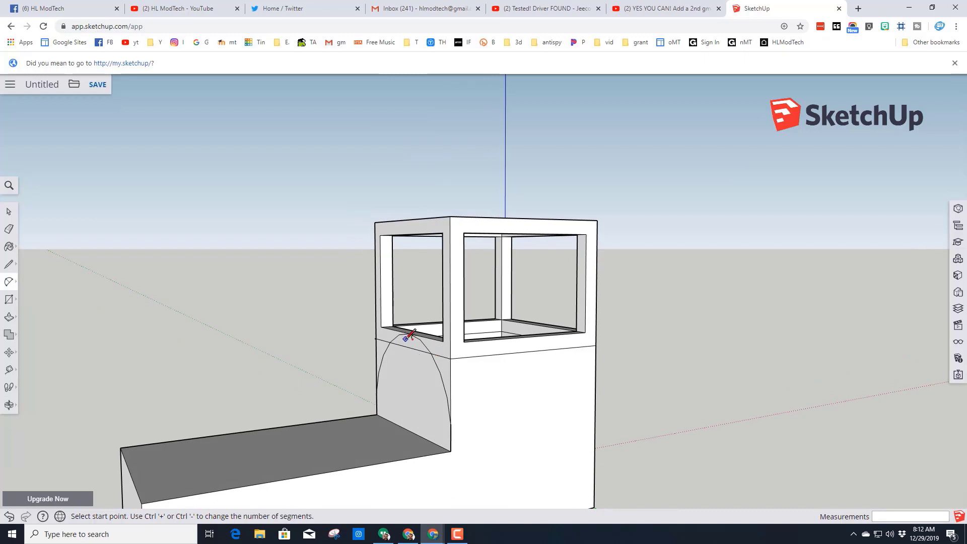
click(9, 228)
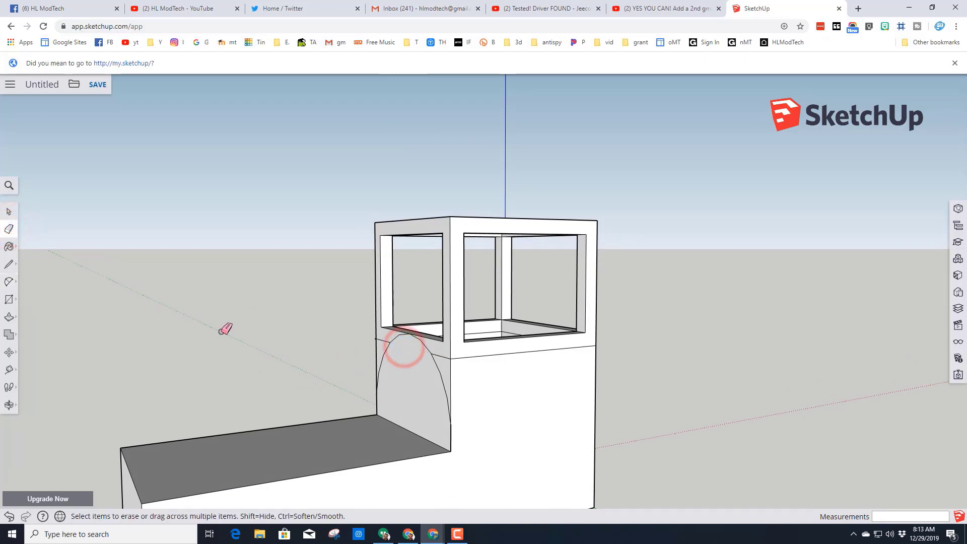
click(9, 317)
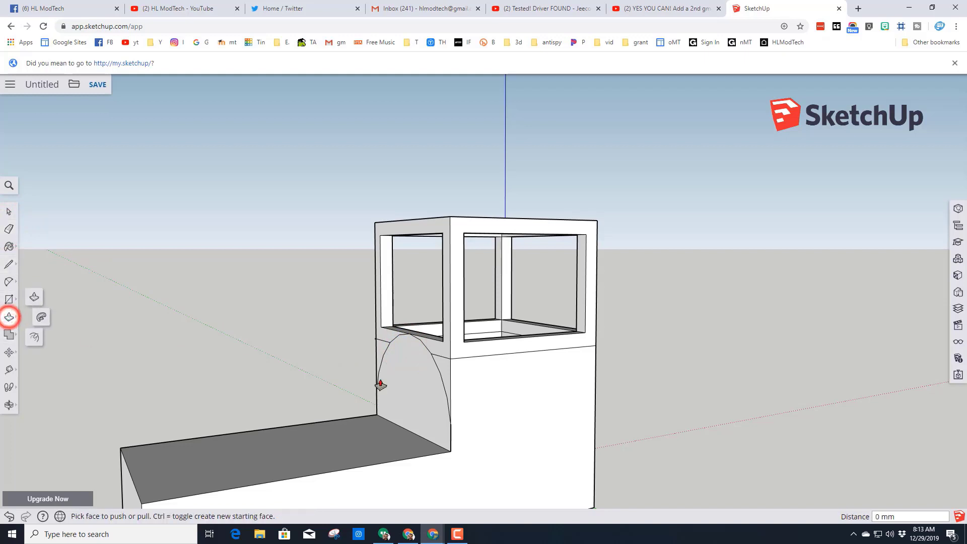
click(411, 383)
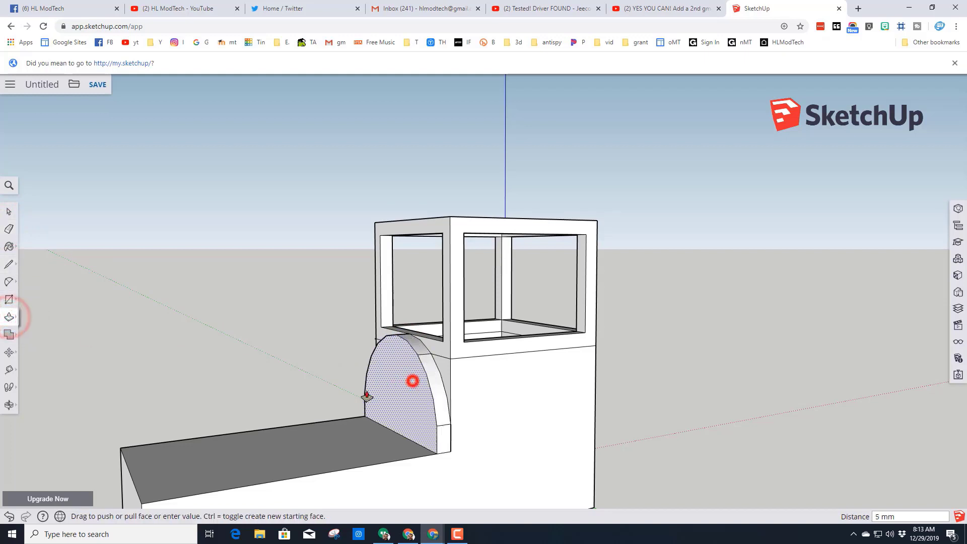
click(137, 498)
- Push the underside of the whole body up 15 mm
middle_drag(136, 498, 173, 425)
scroll(177, 426, down, 1)
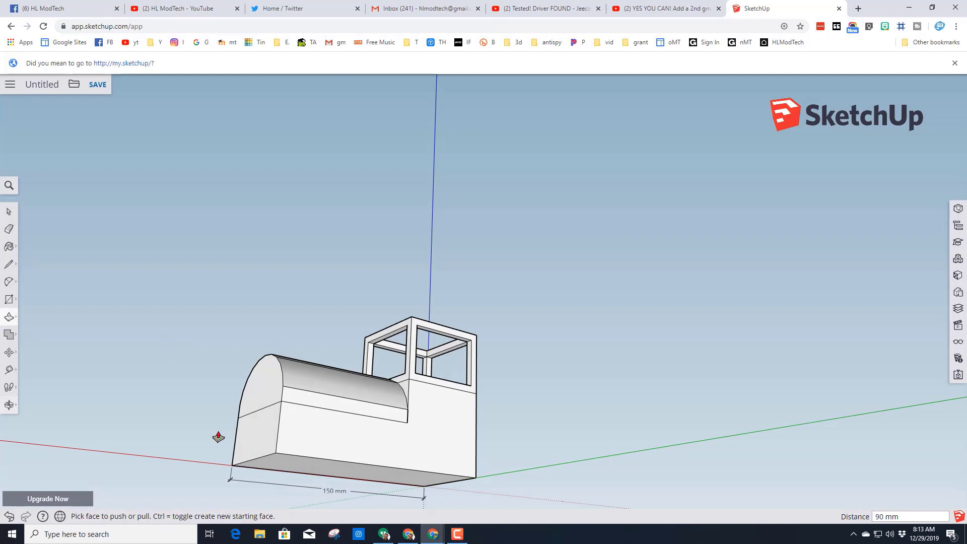
scroll(292, 481, up, 2)
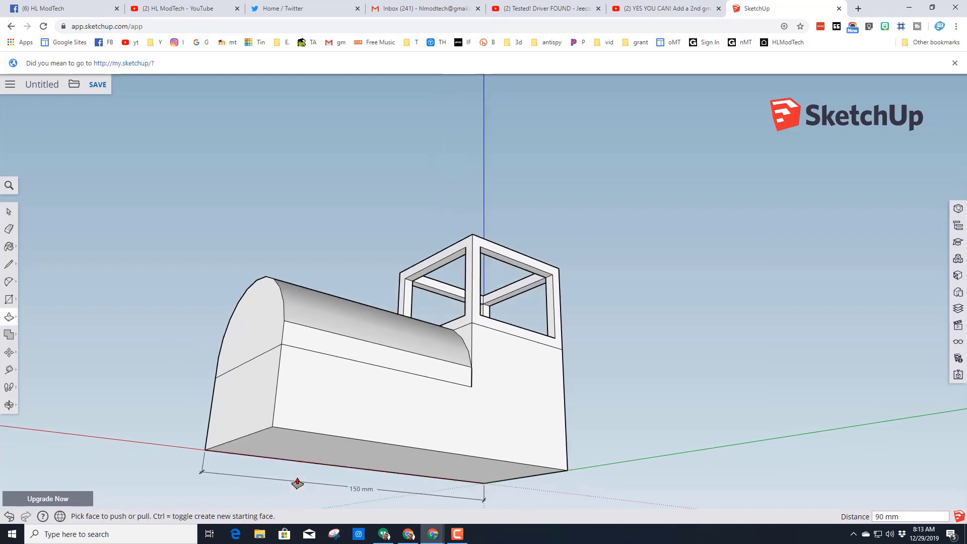
click(293, 452)
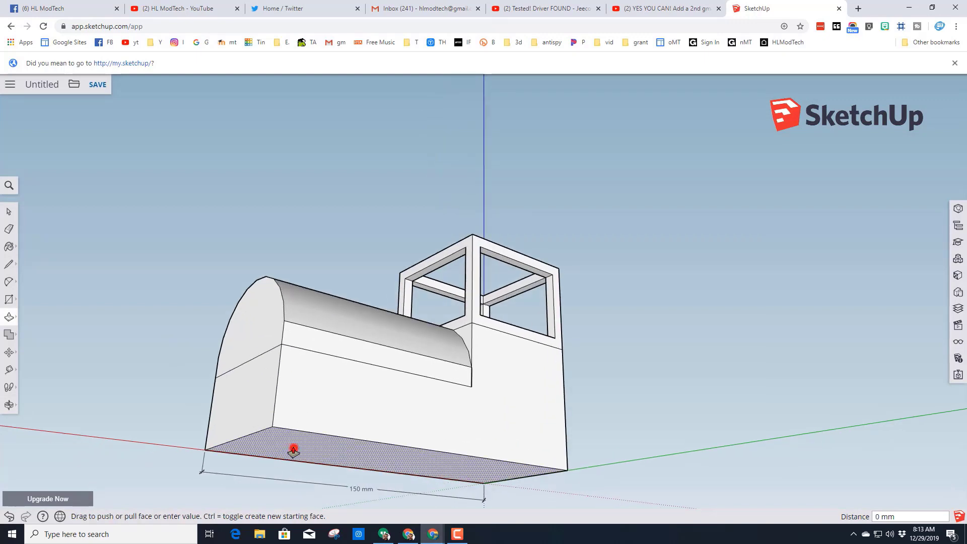
text(15)
key(Return)
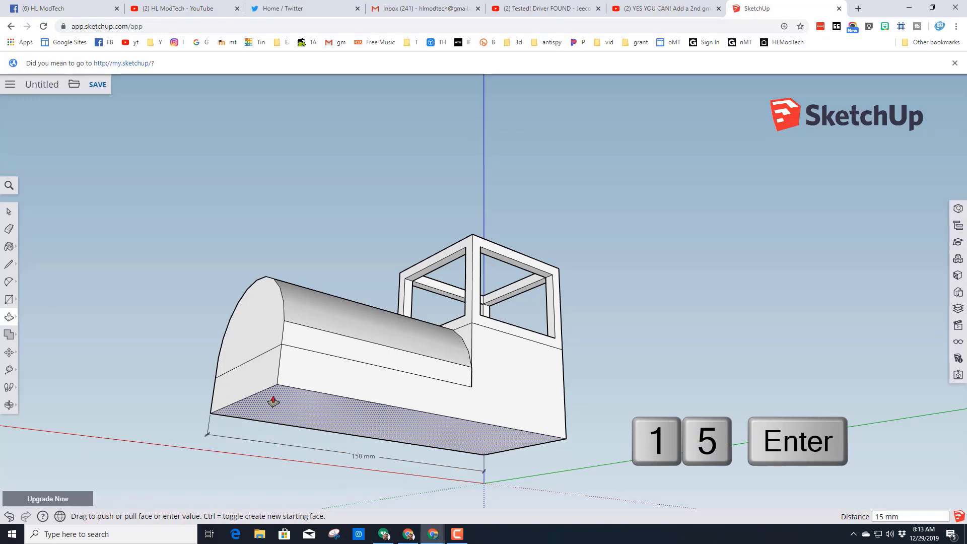
- Place a guide line 15 mm above the midpoint of the horizontal edge below the arch on the end face
middle_drag(273, 401, 211, 475)
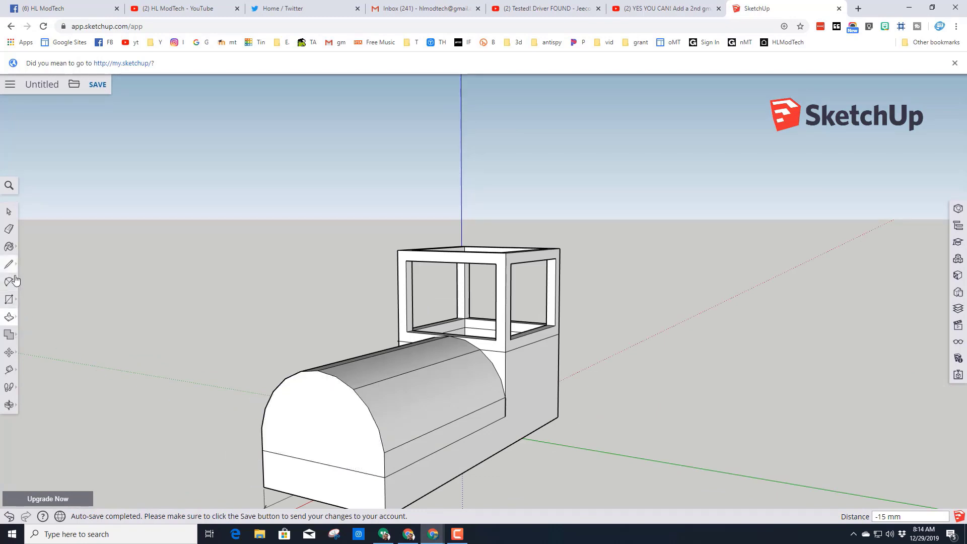
click(8, 371)
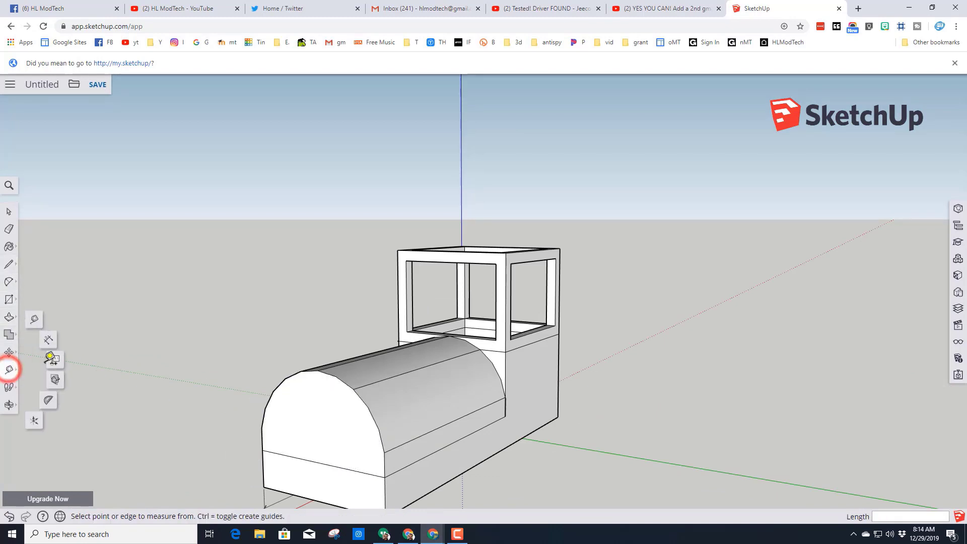
click(32, 320)
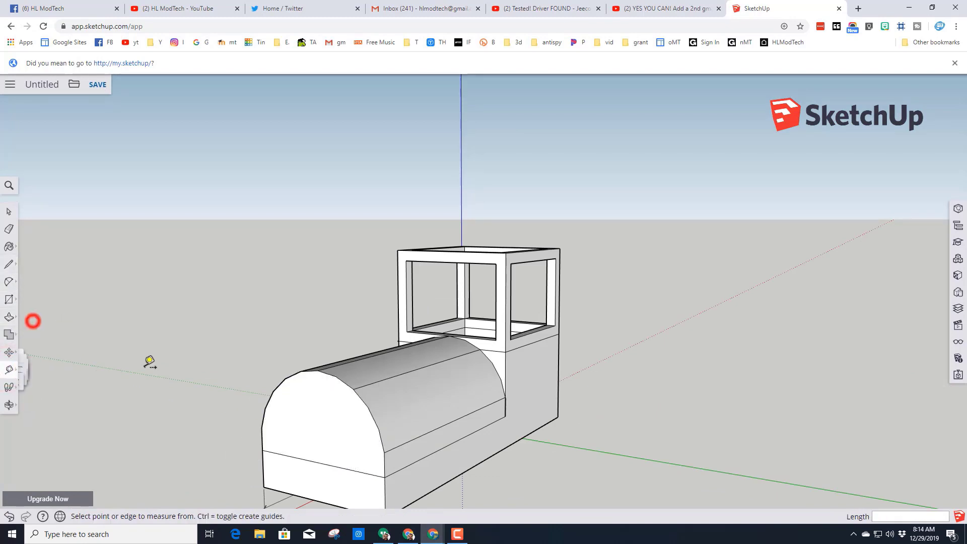
click(320, 462)
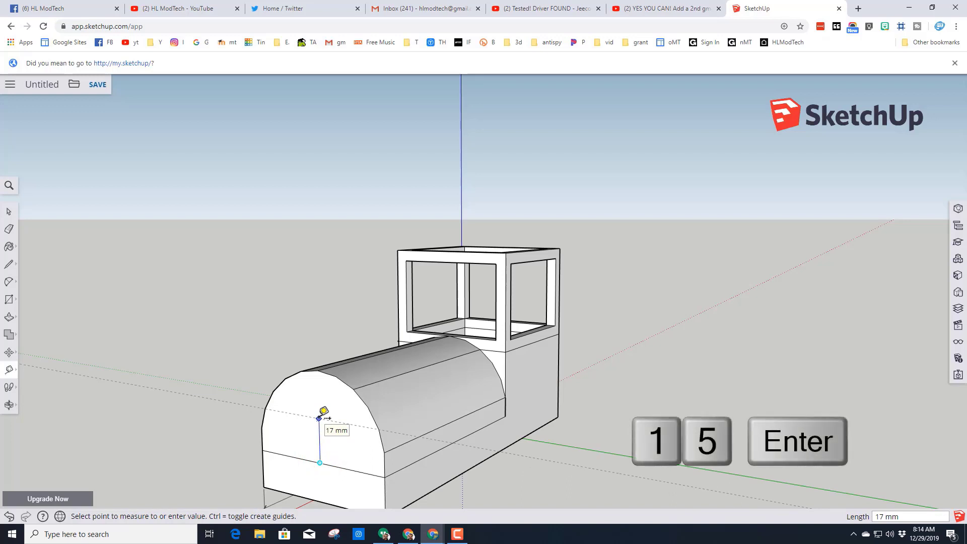
key(Return)
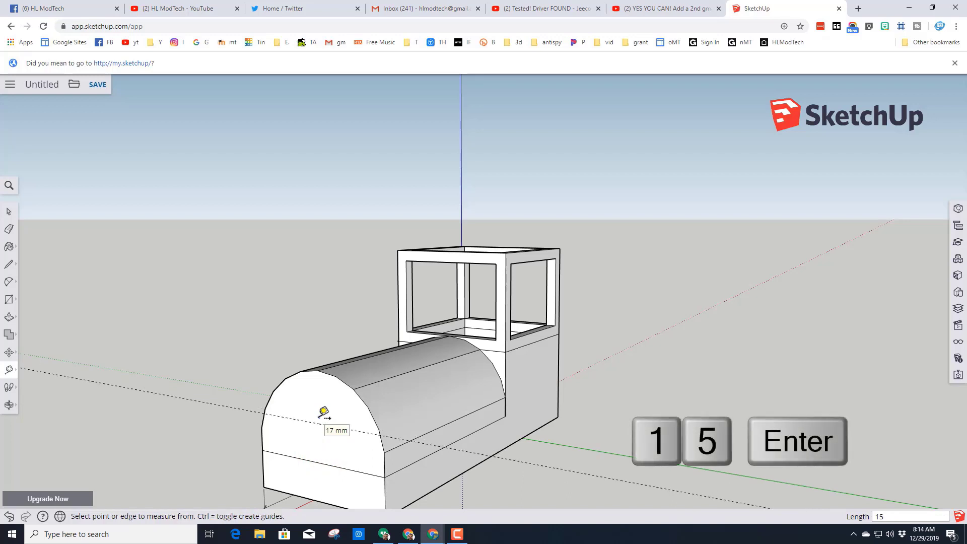
- Place guide points on the guide line 15 mm to each side of the arched face's centre
click(319, 425)
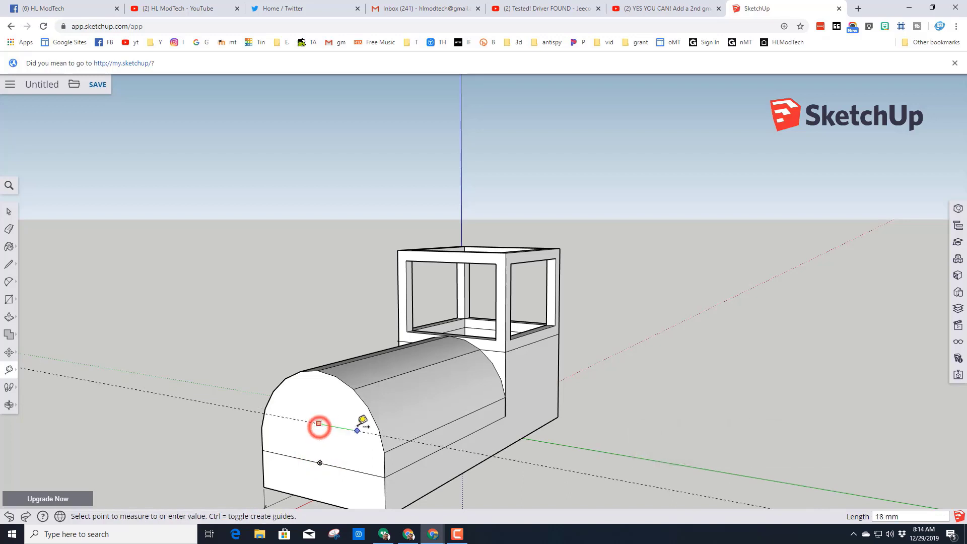
text(15)
key(Return)
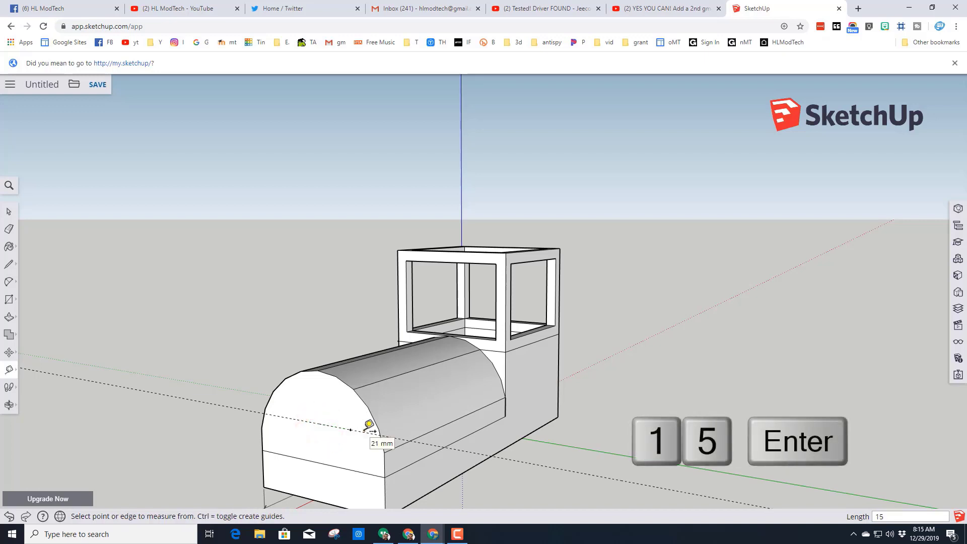
click(319, 424)
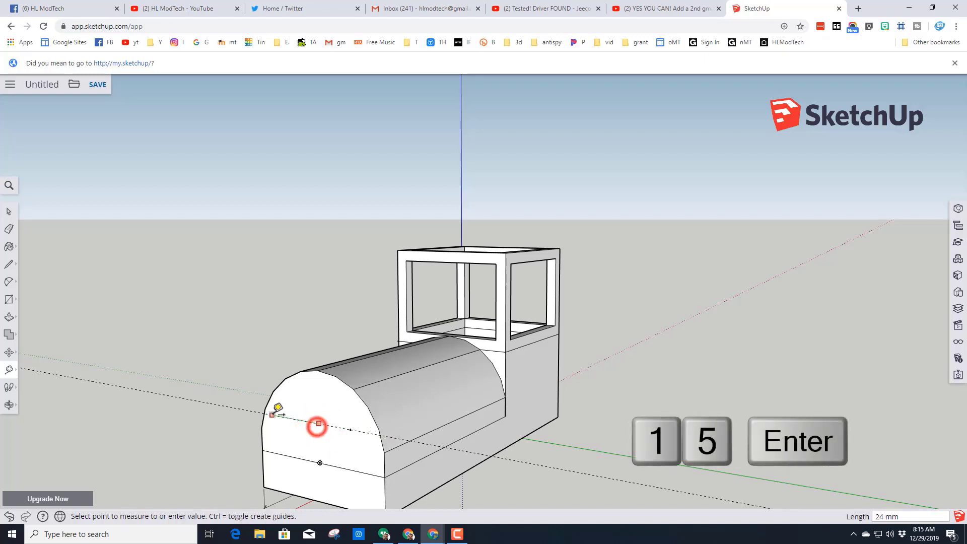
text(15)
key(Return)
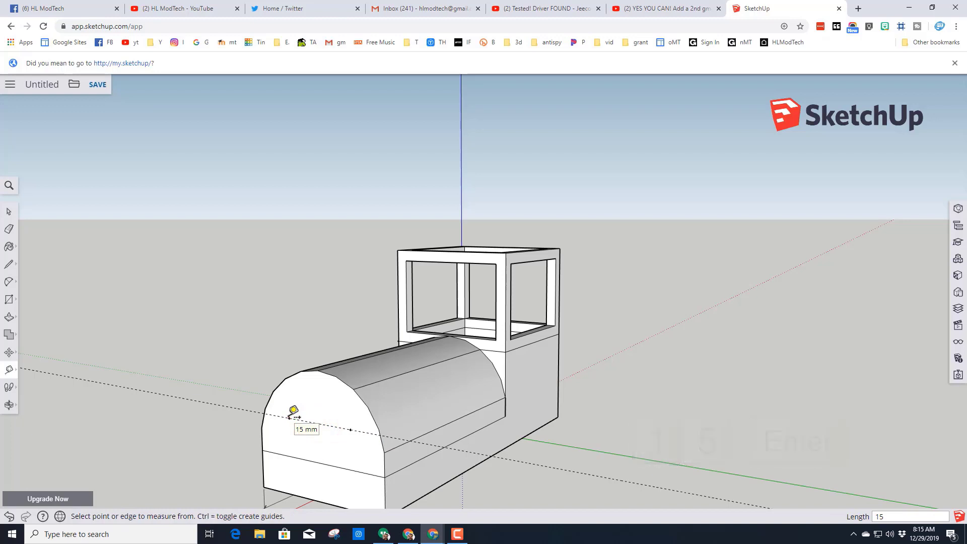
- Draw a 5 mm radius circle centred on each of the two guide points on the arched end face
click(9, 300)
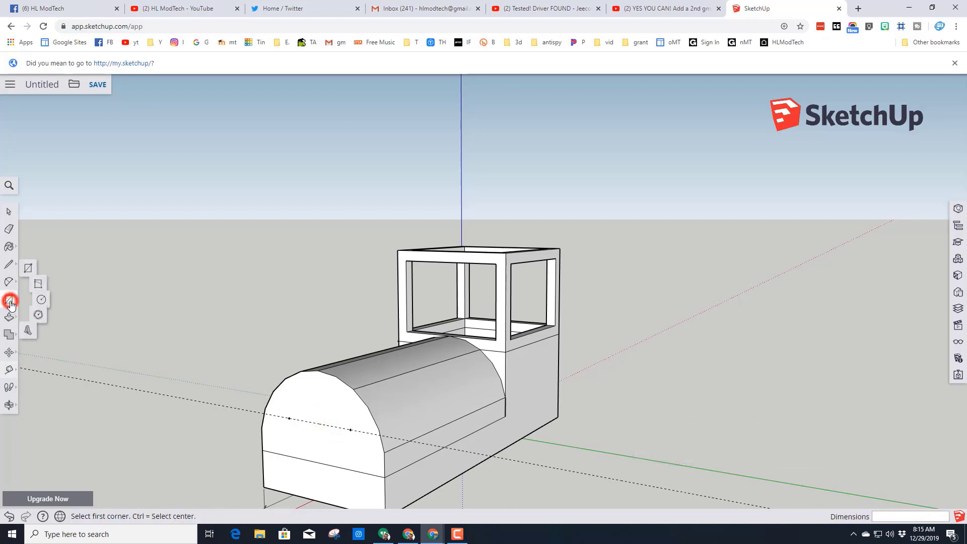
click(52, 301)
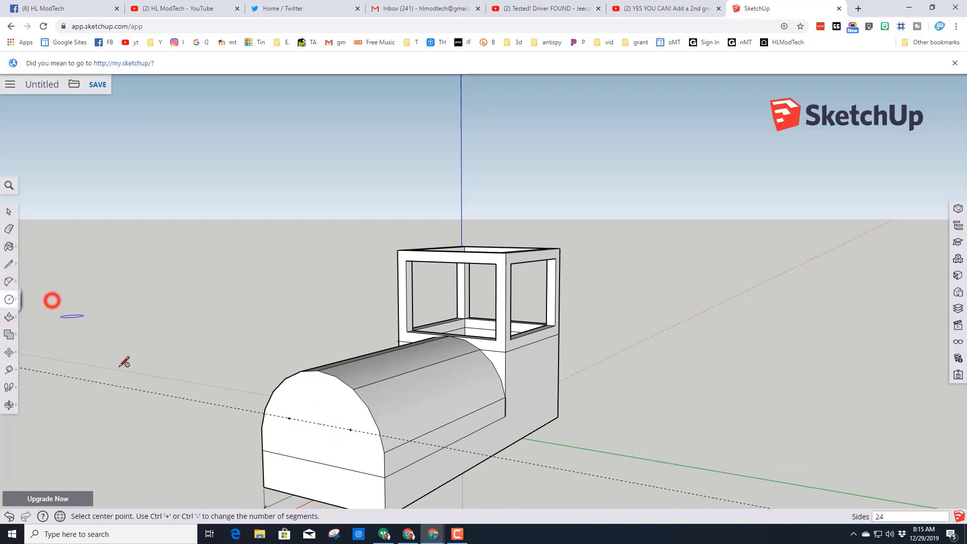
click(290, 418)
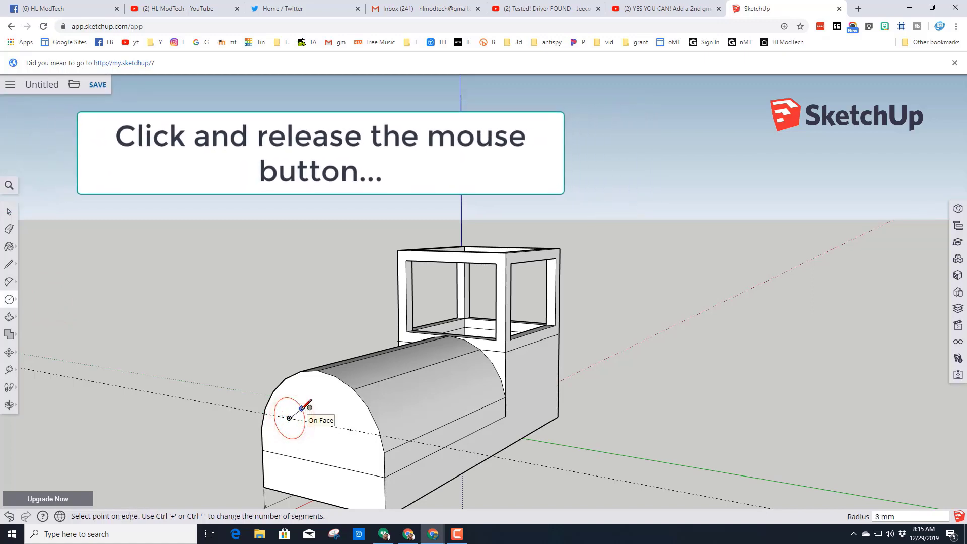
text(5)
key(Return)
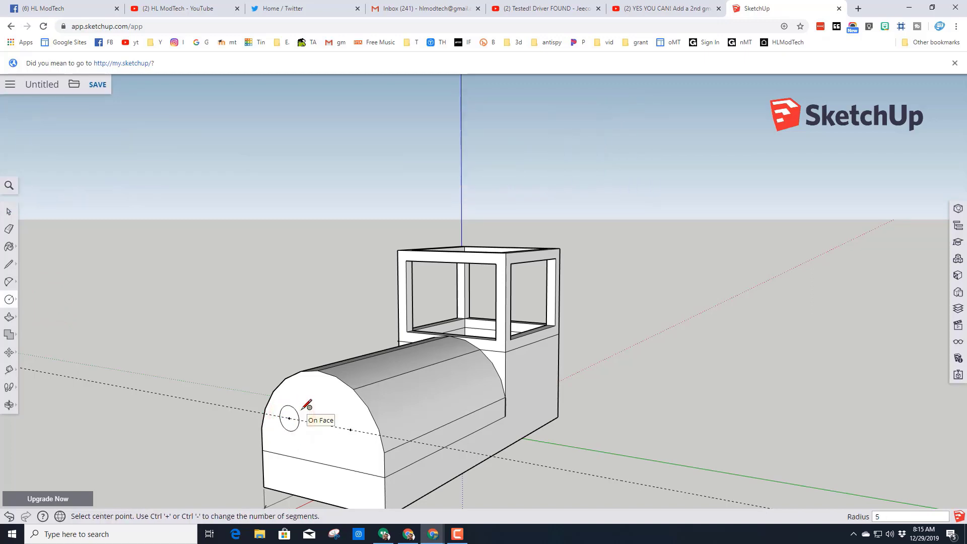
click(351, 429)
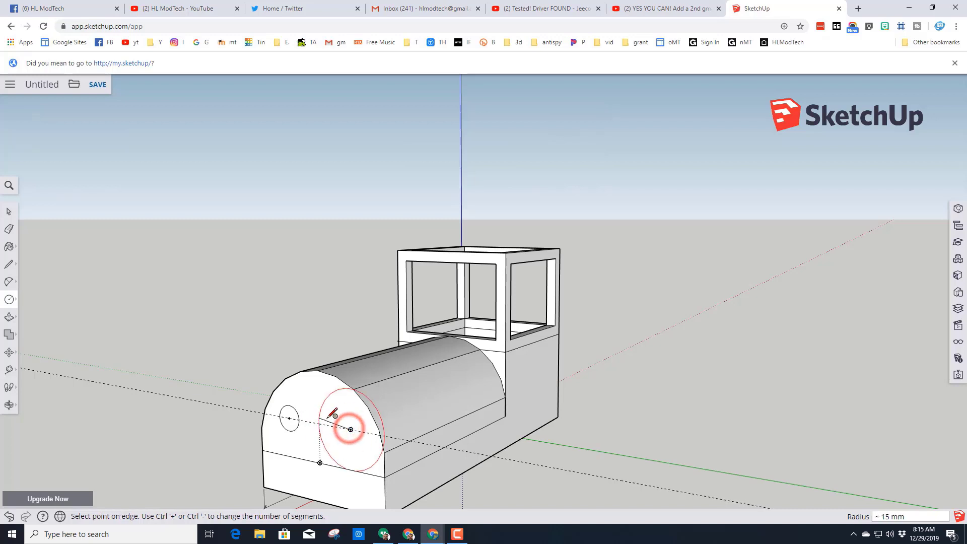
key(Return)
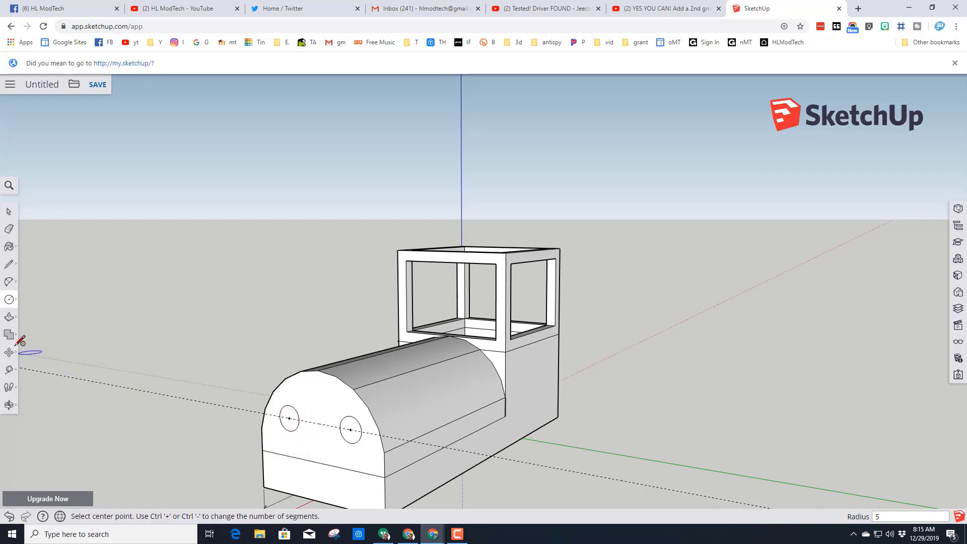
- Offset each of the two circles on the arched end face inward to make a smaller concentric circle
click(9, 317)
click(36, 334)
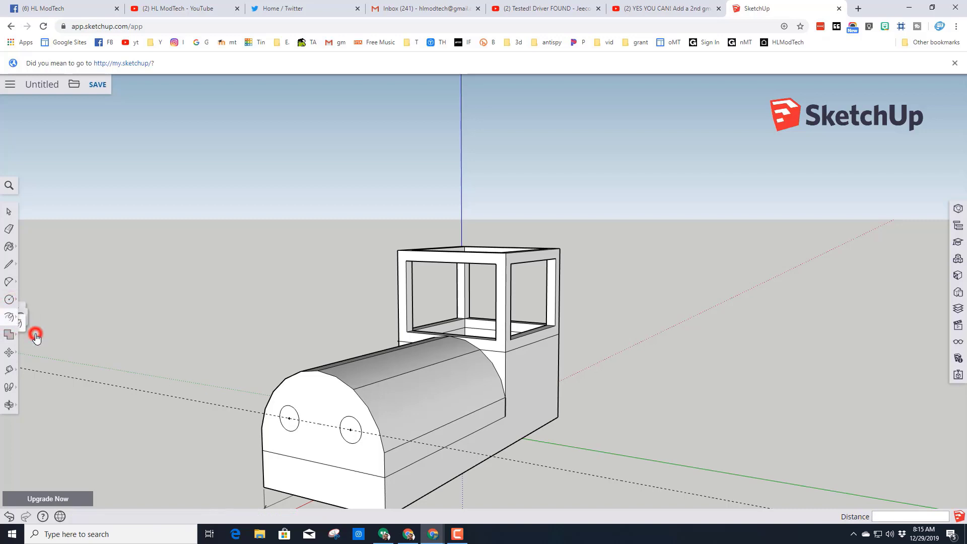
click(290, 425)
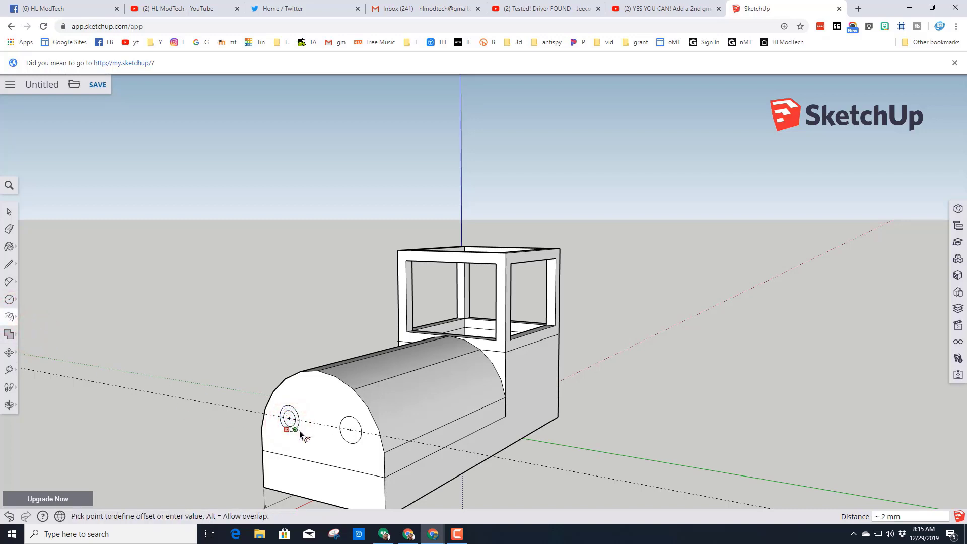
click(300, 435)
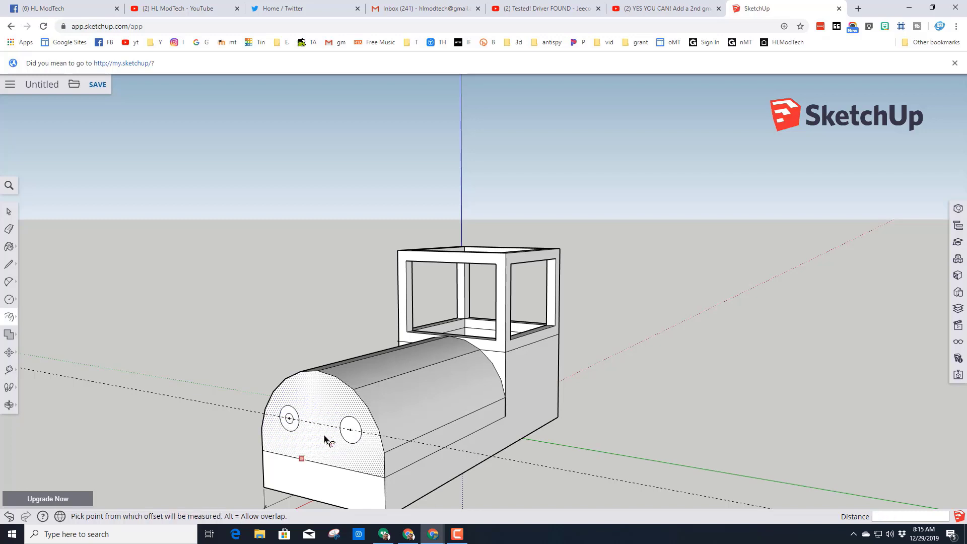
click(351, 438)
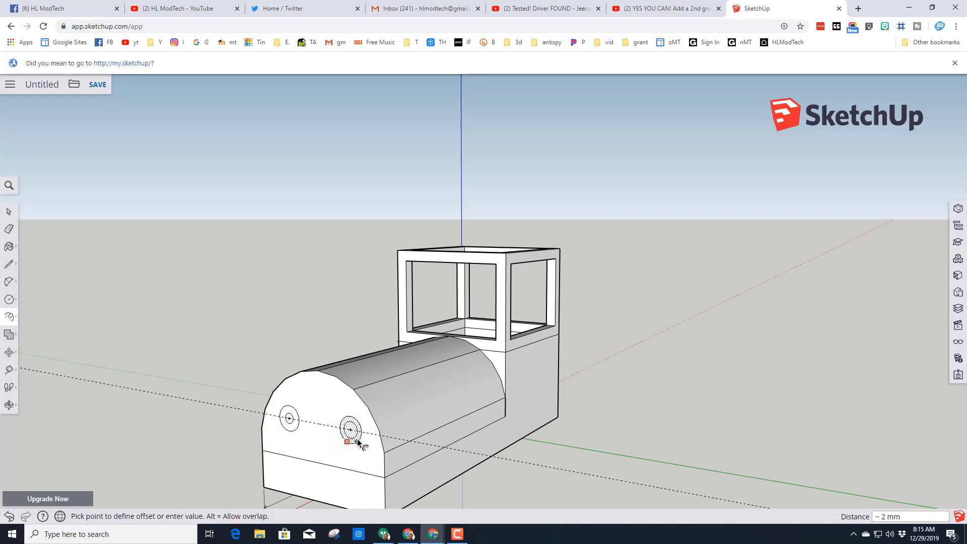
key(Return)
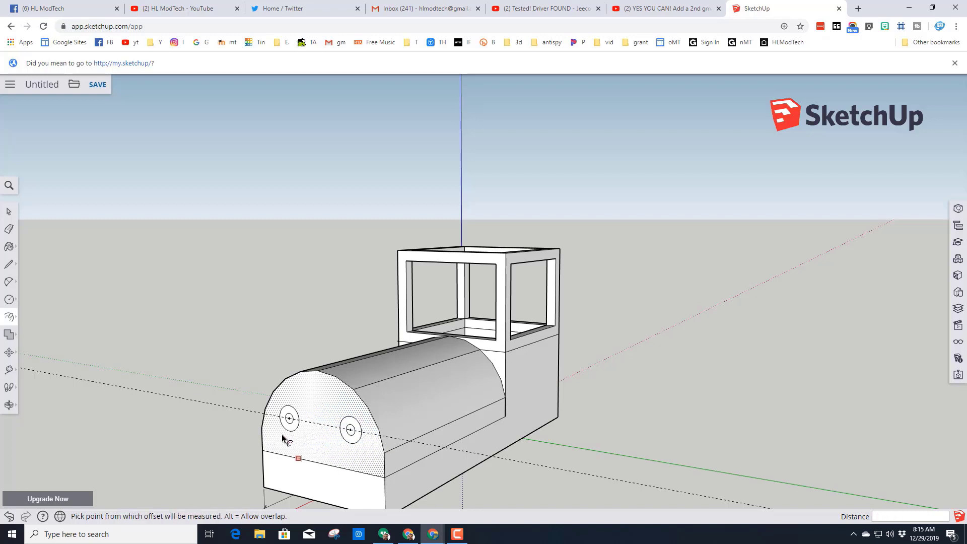
- Pull the first circle's centre disc out from the arched face and extrude its surrounding ring 1 mm
click(10, 321)
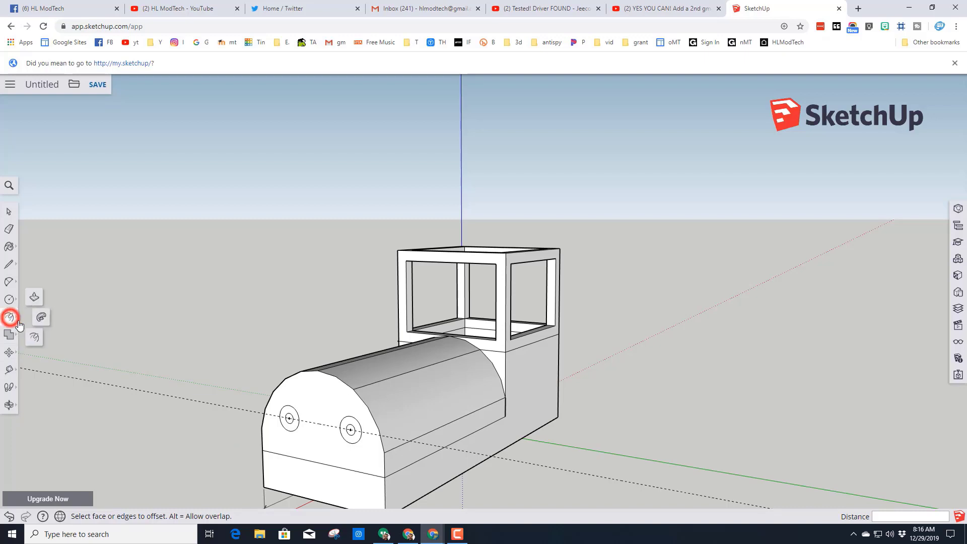
click(33, 299)
scroll(290, 426, up, 3)
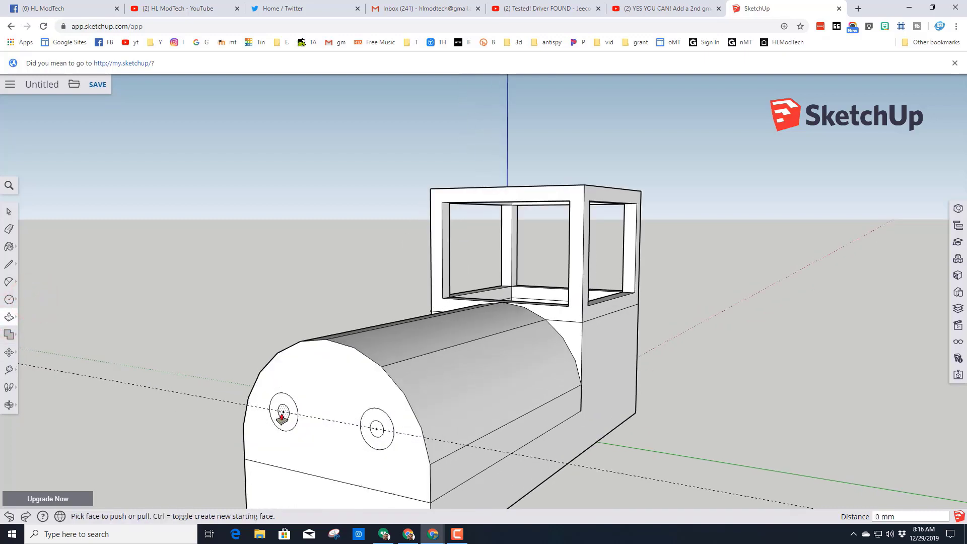
drag(282, 414, 273, 434)
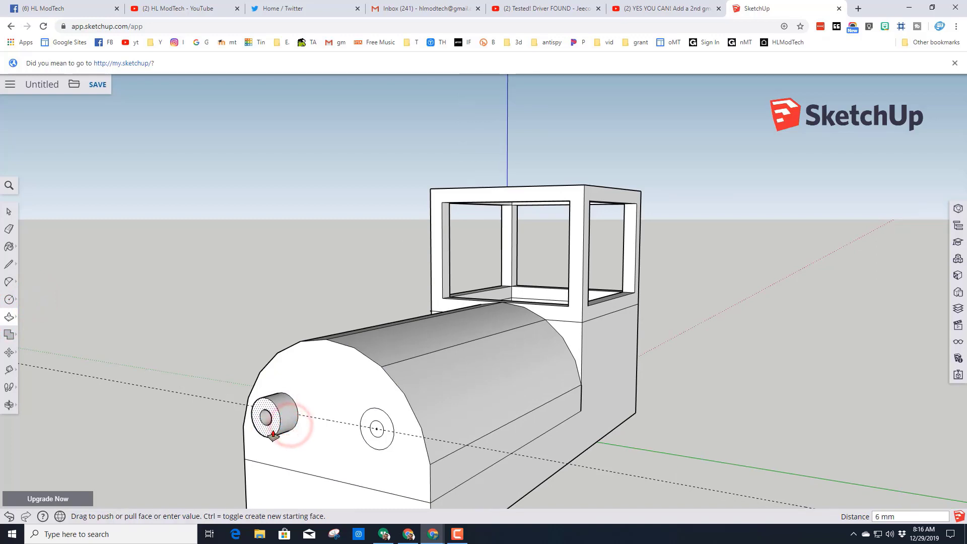
text(1)
key(Return)
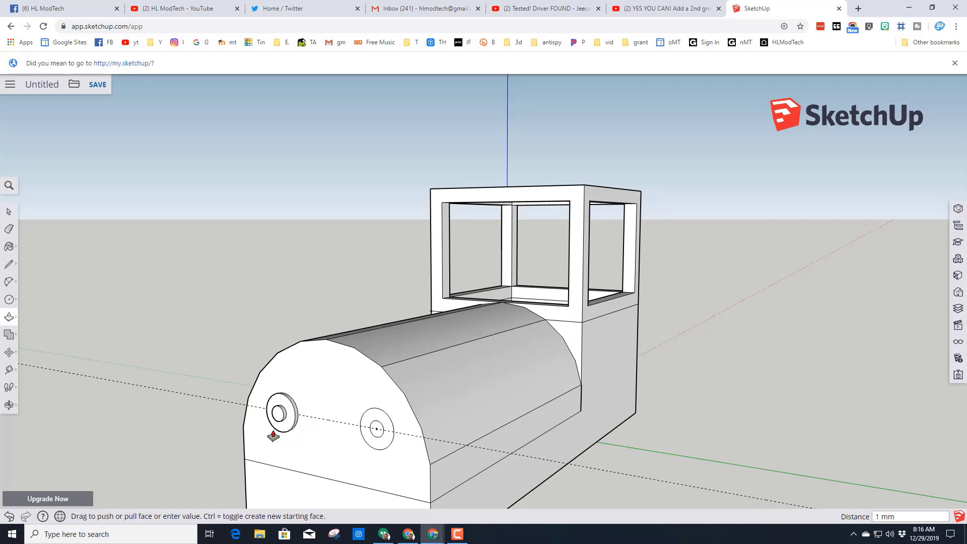
- Extrude the second circle's outer ring 1 mm and its centre disc 2 mm from the arched face
drag(366, 433, 361, 441)
key(Return)
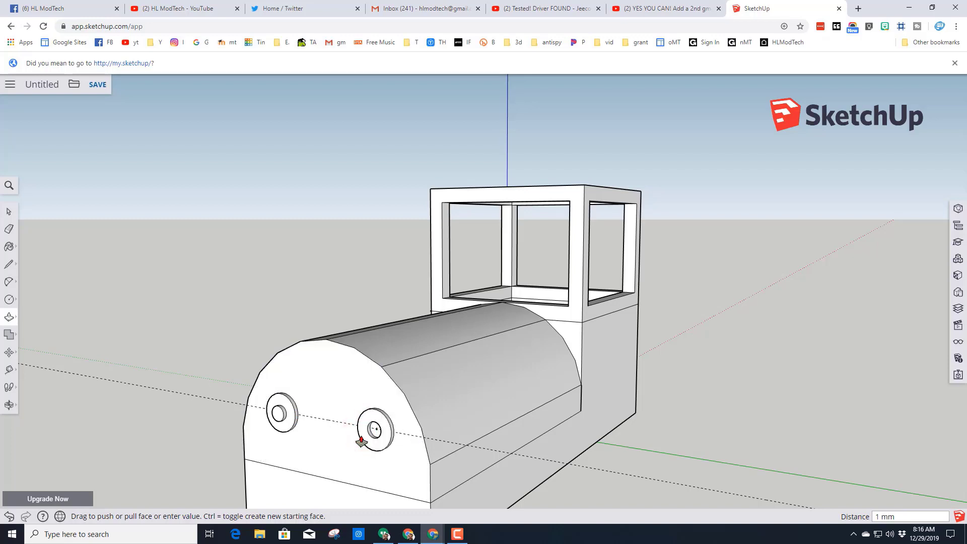
click(375, 431)
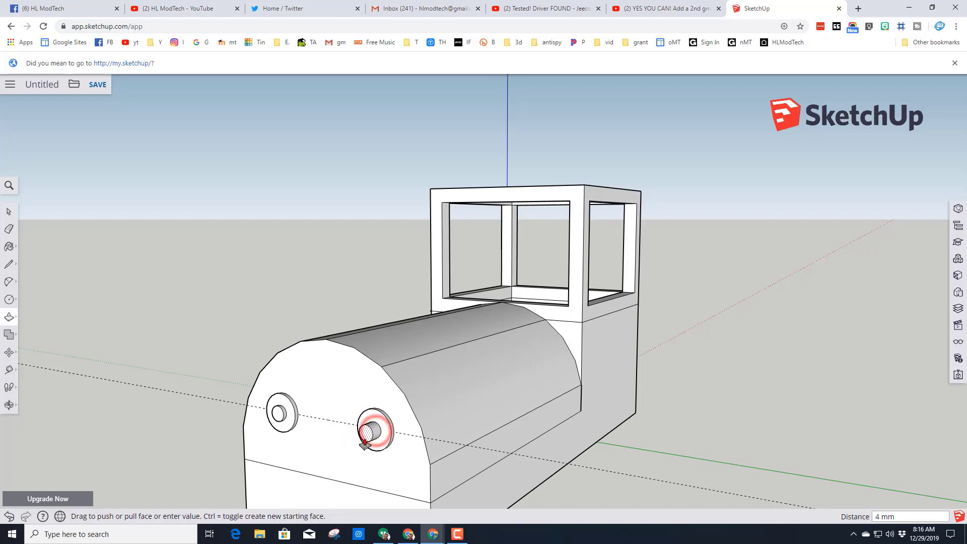
text(2)
scroll(308, 458, down, 4)
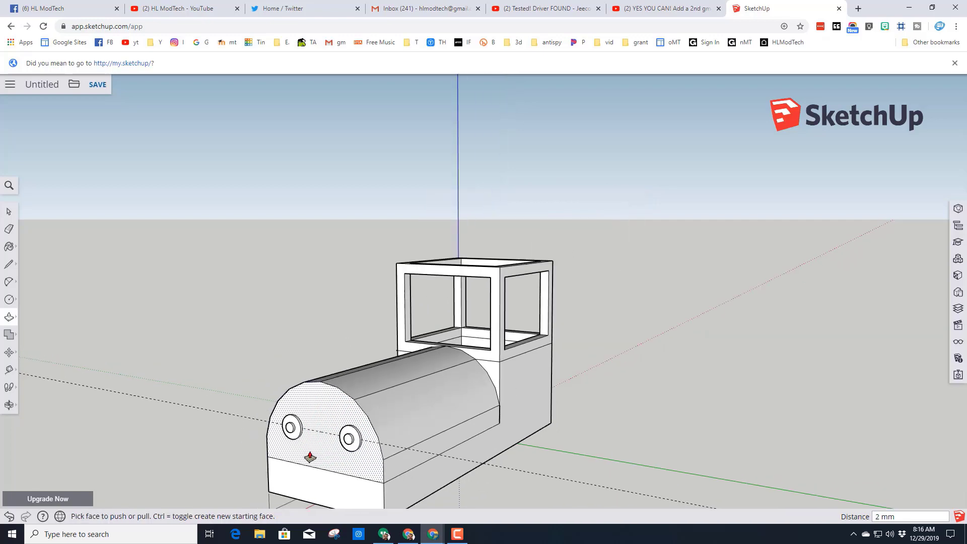
- Select the entire body and make it a component named "engine"
middle_drag(309, 458, 227, 457)
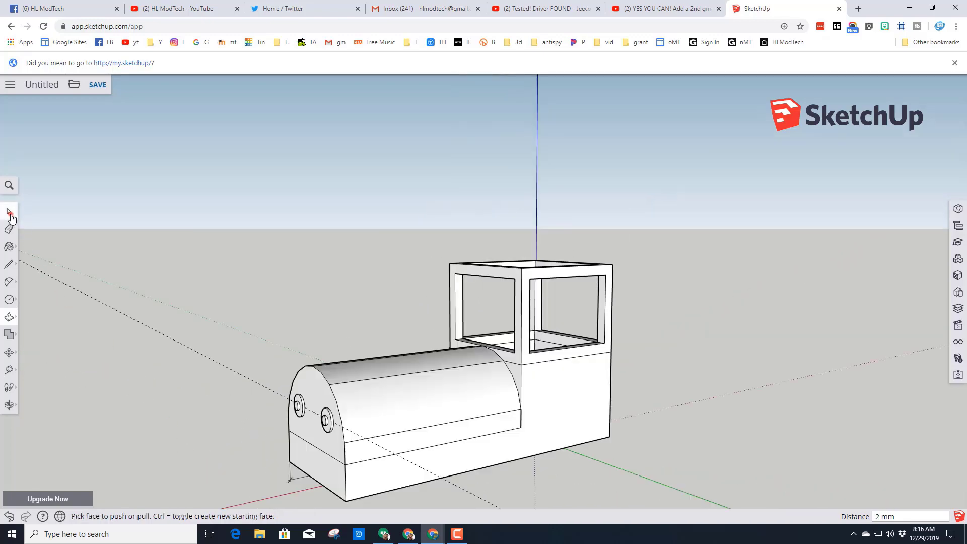
click(9, 212)
scroll(172, 327, down, 2)
drag(215, 214, 563, 474)
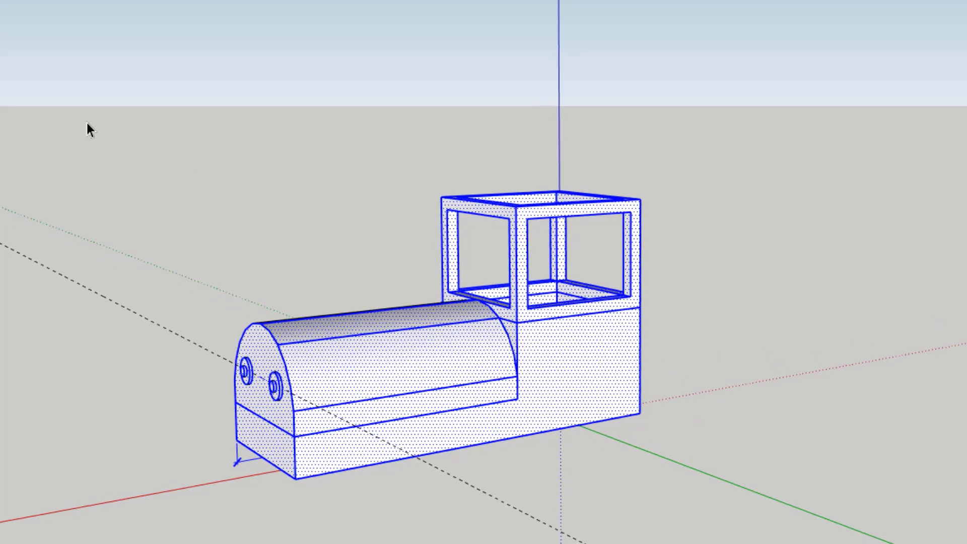
right_click(424, 363)
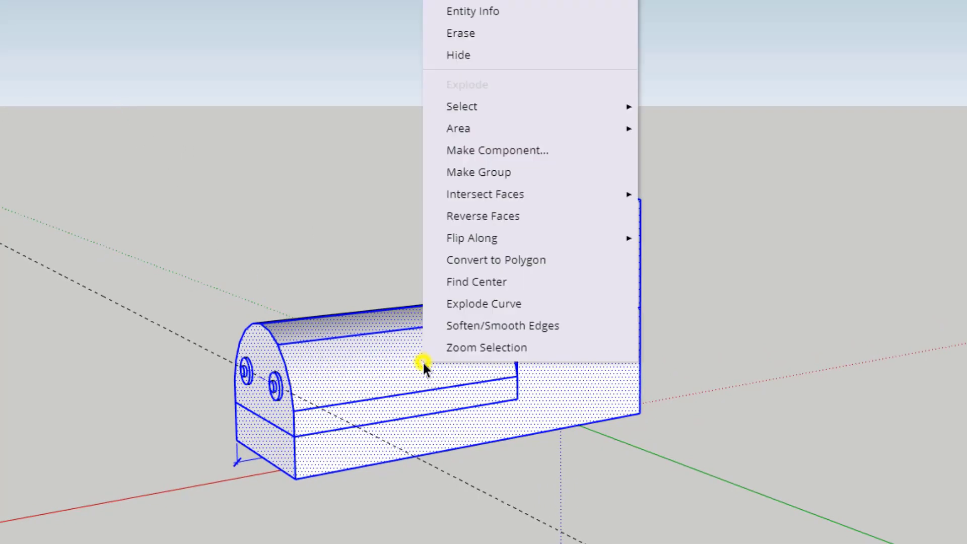
click(493, 151)
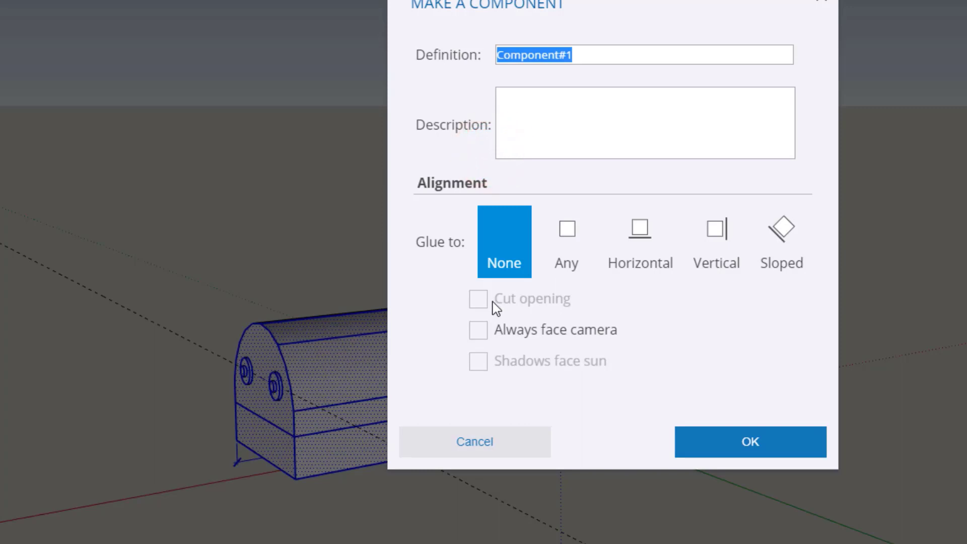
text(engine)
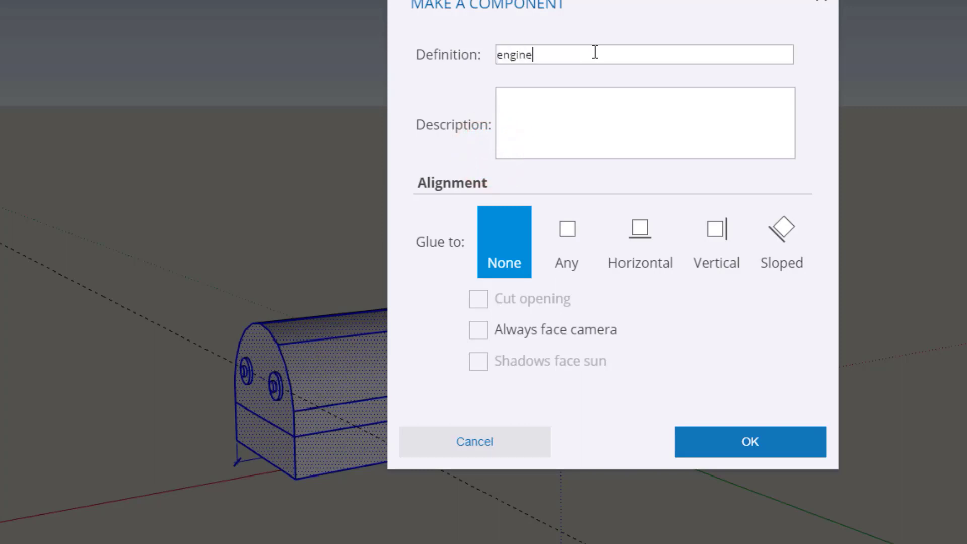
click(738, 444)
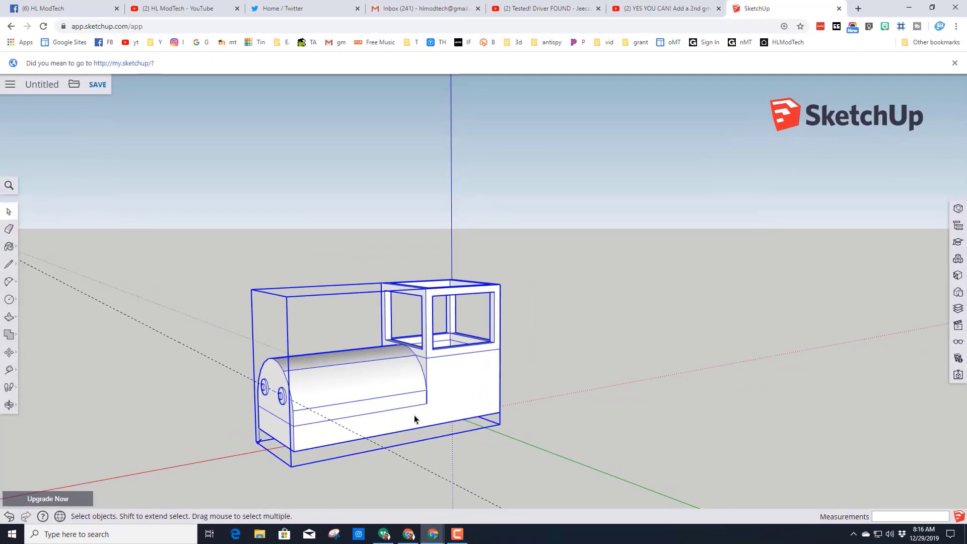
middle_drag(397, 413, 361, 403)
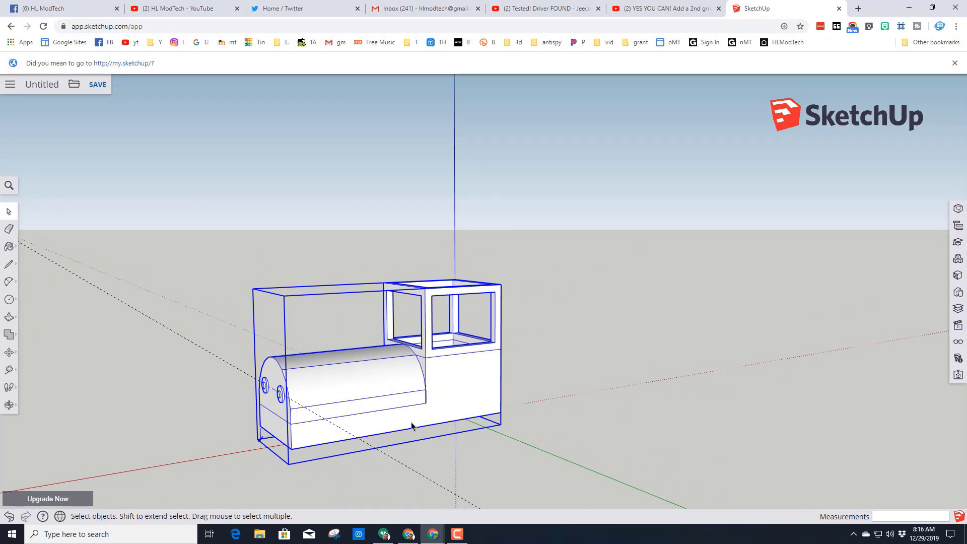
middle_drag(412, 426, 384, 406)
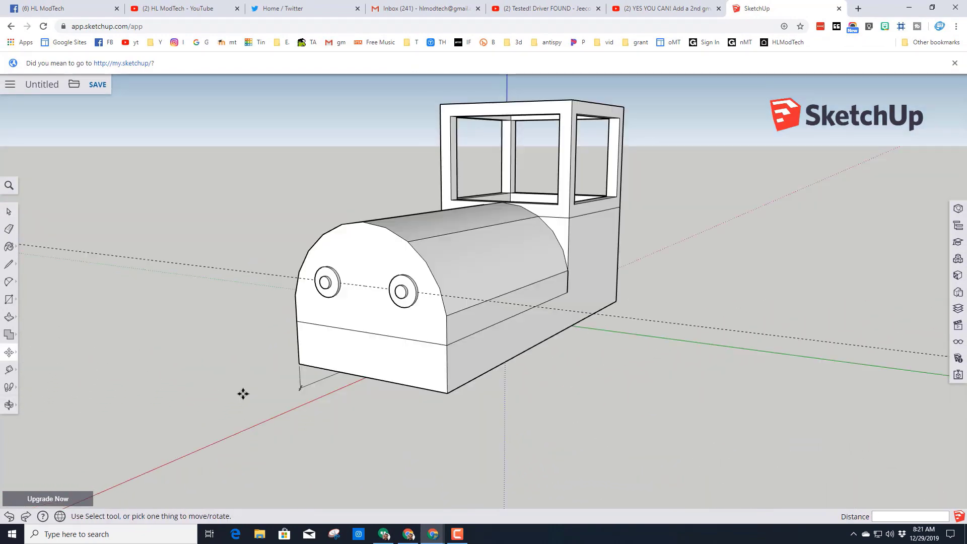
middle_drag(244, 393, 495, 406)
key(m)
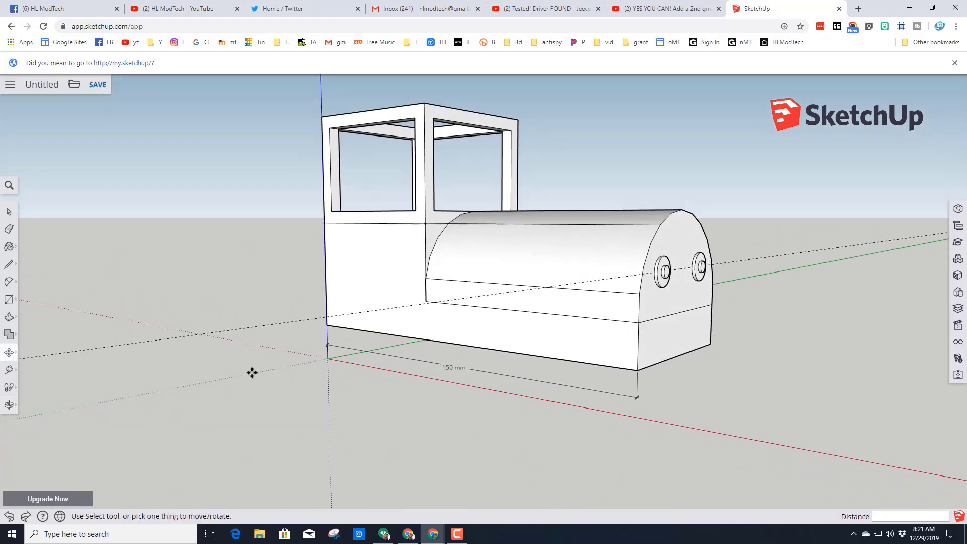
- Draw a vertical 25 by 30 mm rectangle projecting forward from the engine's front corner at the horizontal edge, reaching down to the ground
click(8, 301)
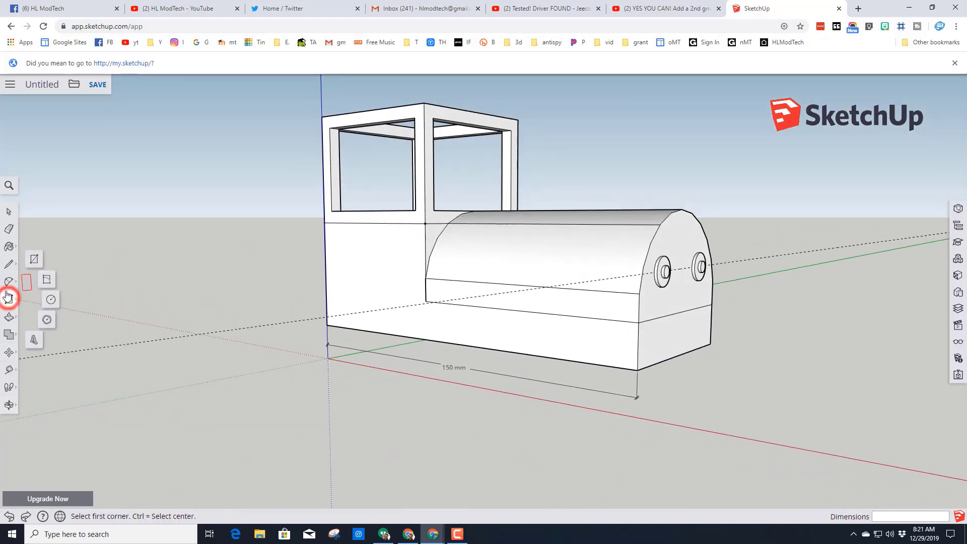
click(35, 261)
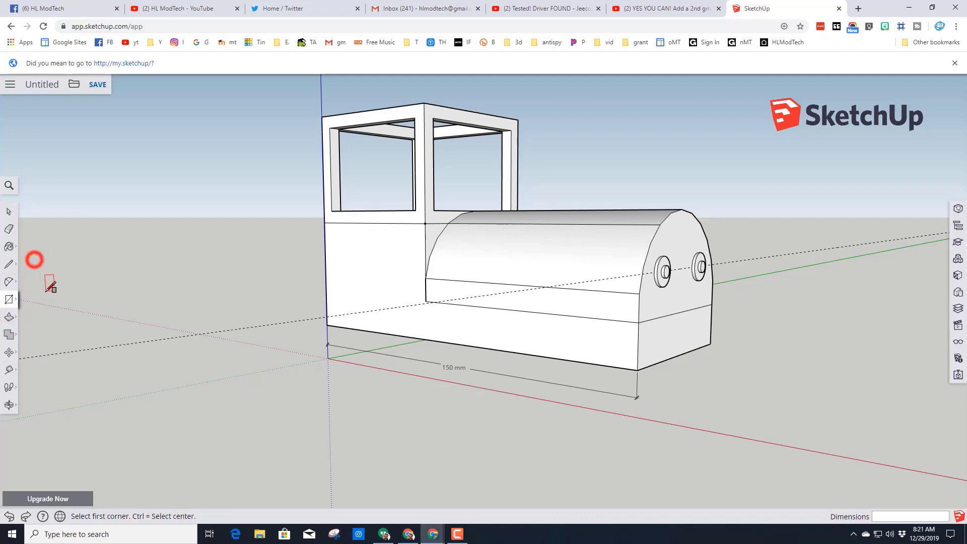
click(639, 323)
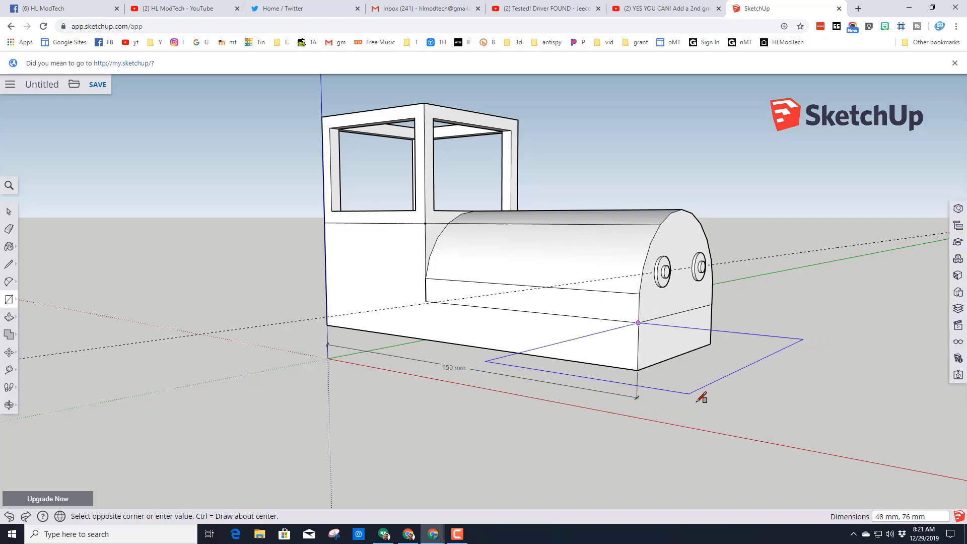
middle_drag(745, 395, 655, 346)
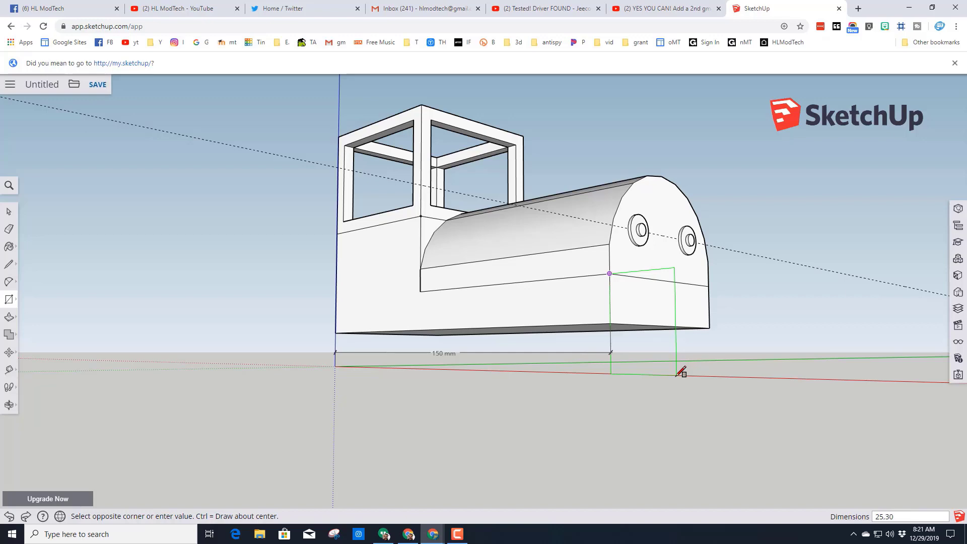
key(Return)
middle_drag(684, 371, 567, 354)
middle_drag(537, 290, 645, 349)
key(space)
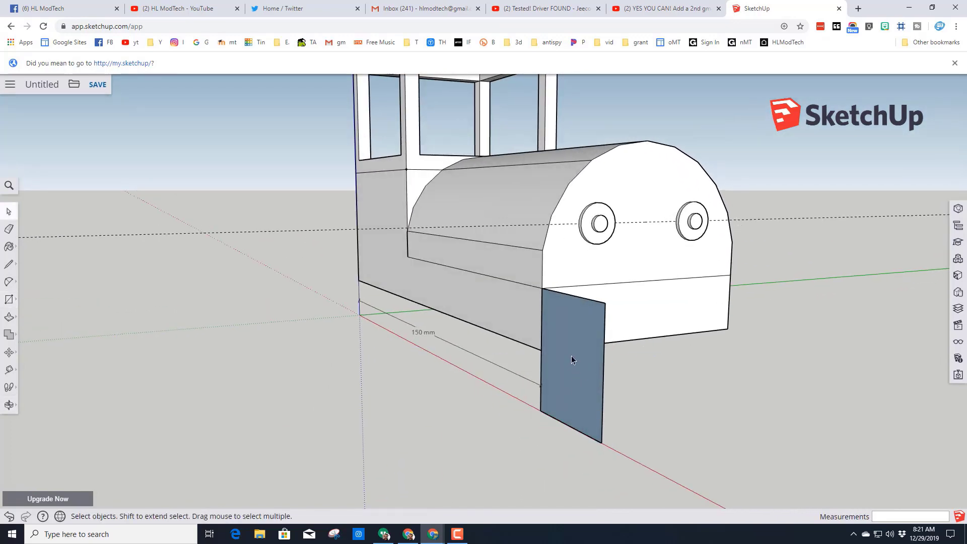
- Reverse the face of the vertical rectangle at the engine's front corner
middle_drag(569, 349, 600, 345)
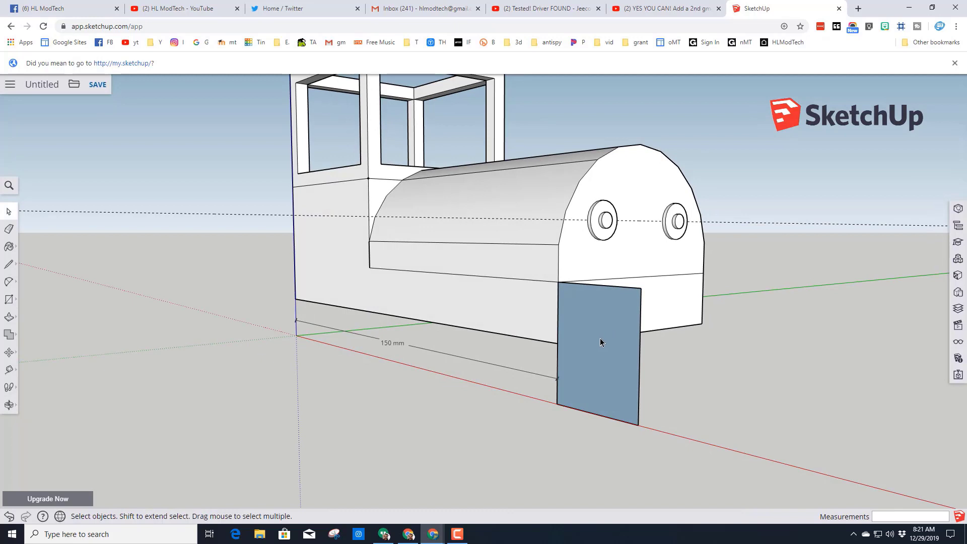
right_click(600, 340)
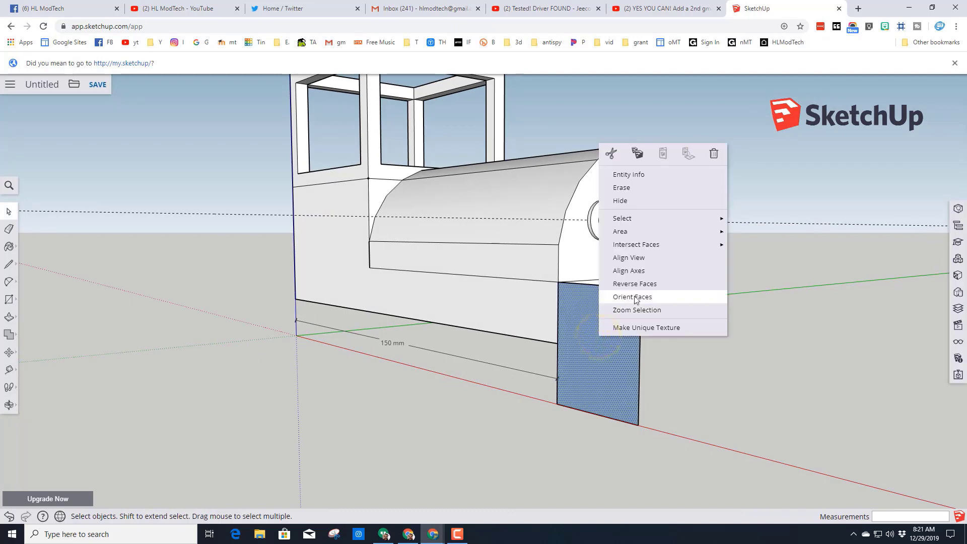
click(626, 283)
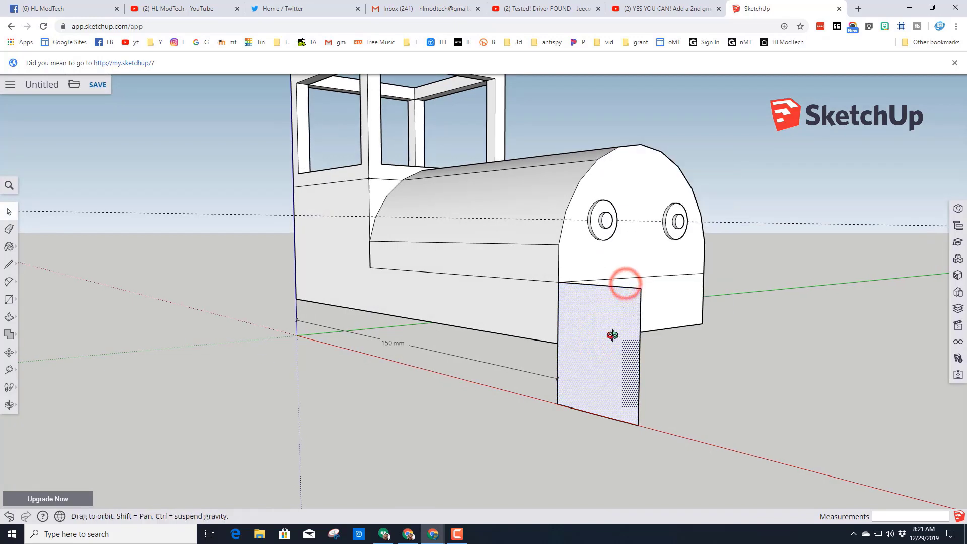
- Draw a slanted line from the rectangle's upper edge near the engine to its lower outer corner and erase the edges outside it
middle_drag(615, 335, 655, 361)
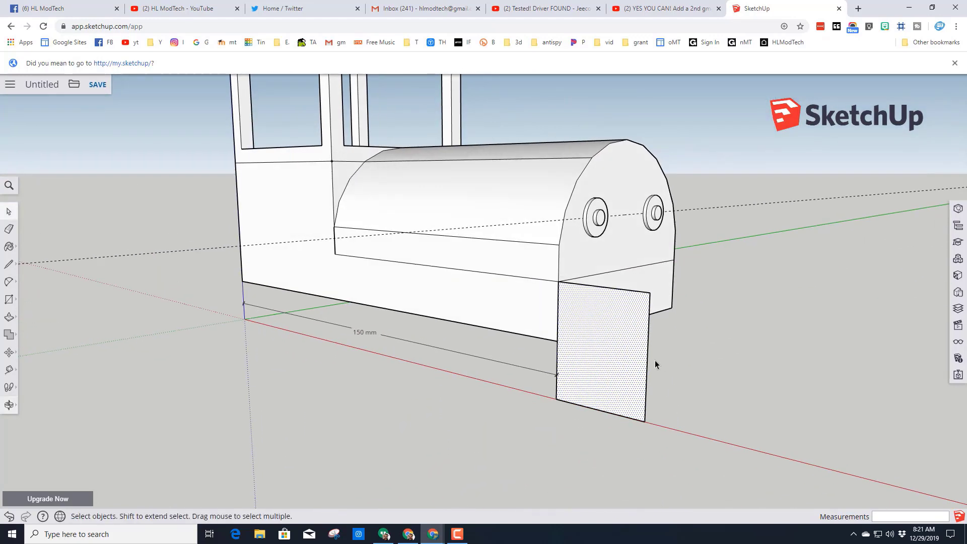
click(10, 265)
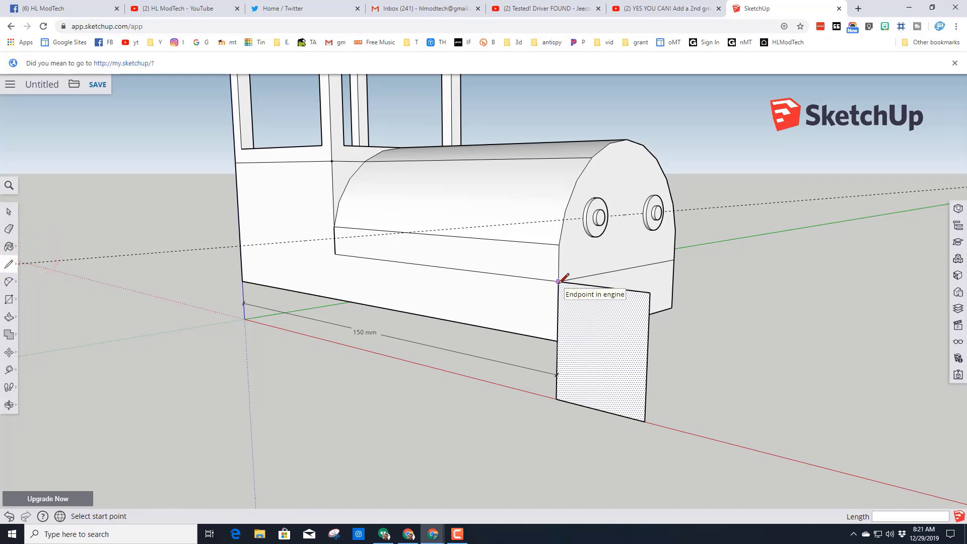
click(582, 284)
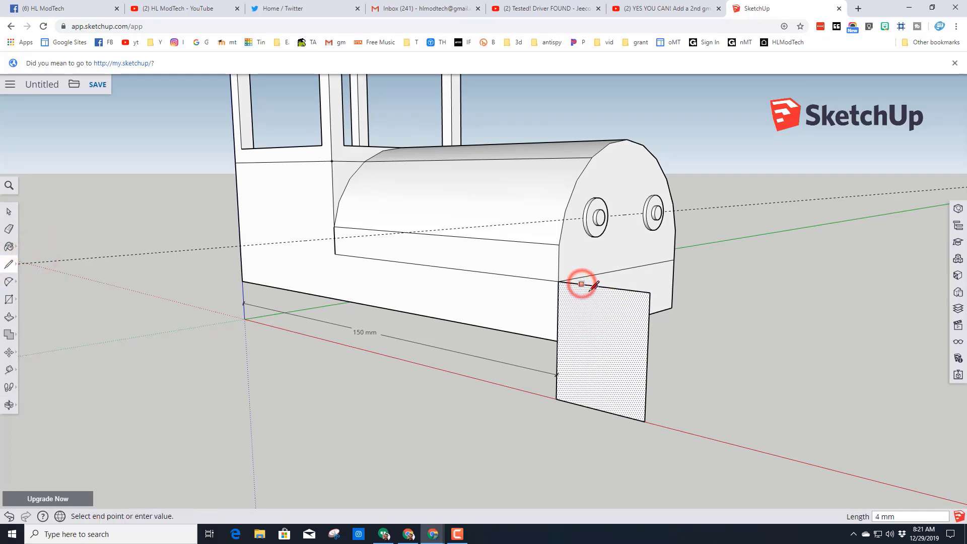
click(644, 420)
middle_drag(687, 372, 620, 363)
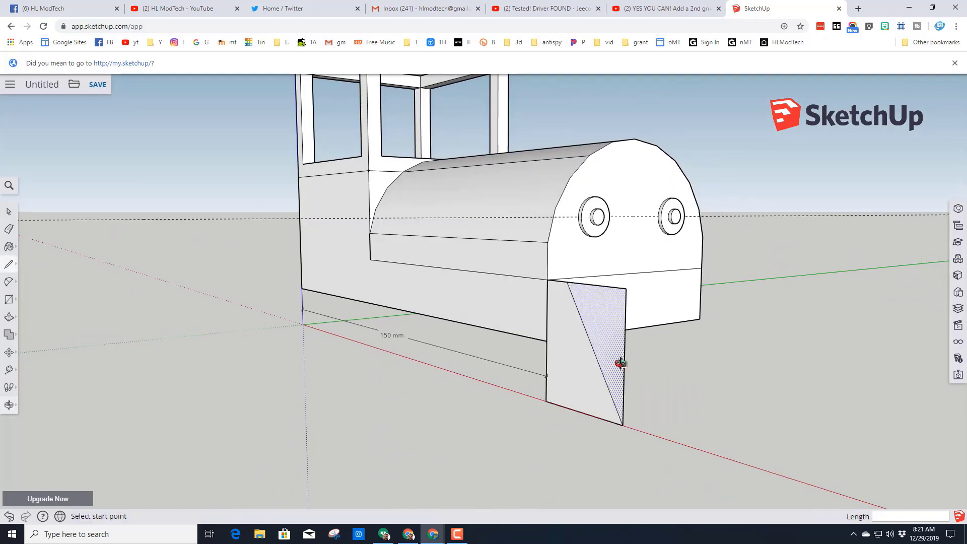
click(8, 230)
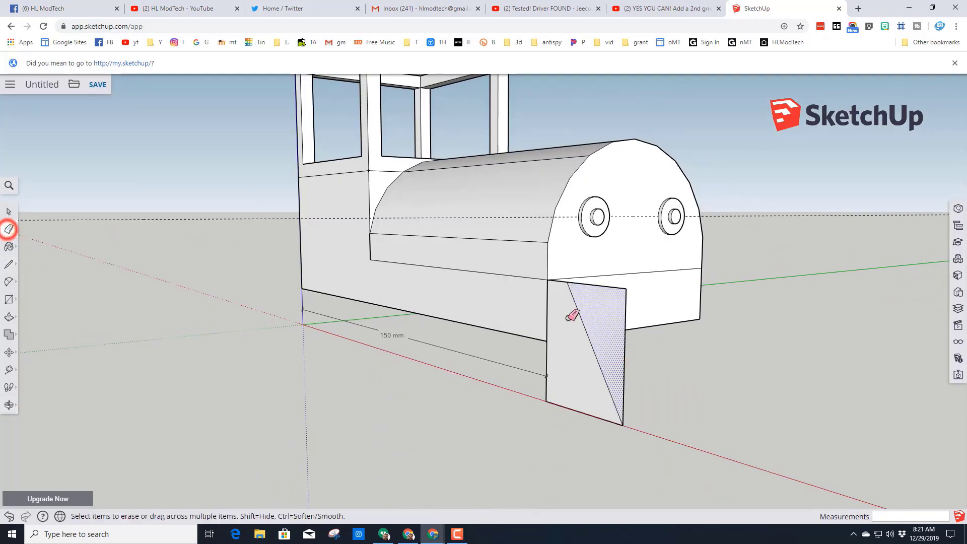
click(624, 330)
mouse_move(608, 287)
middle_down()
mouse_move(620, 343)
mouse_move(570, 346)
mouse_move(604, 382)
mouse_move(452, 389)
middle_up()
- Extrude the slanted face at the engine's front corner 5 mm towards the middle of the engine
key(p)
click(424, 380)
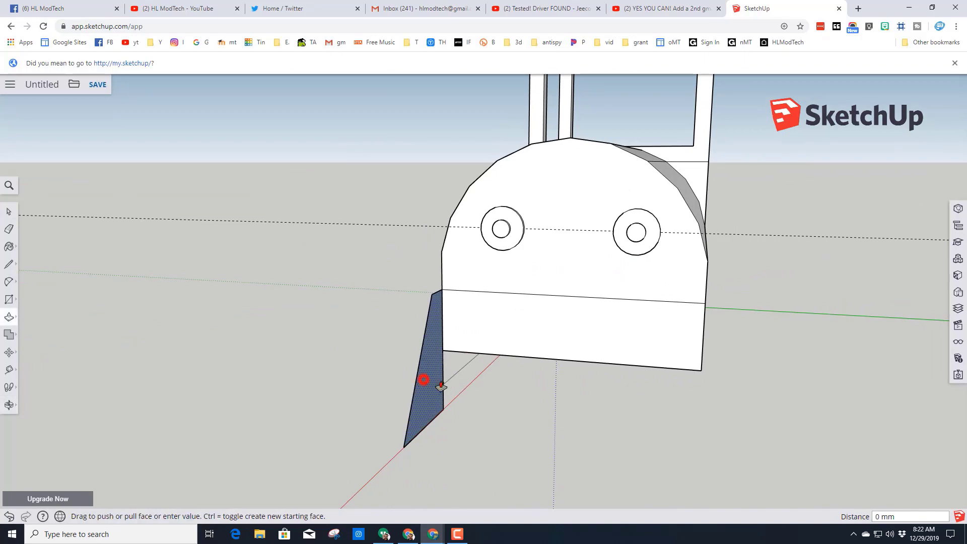
key(Return)
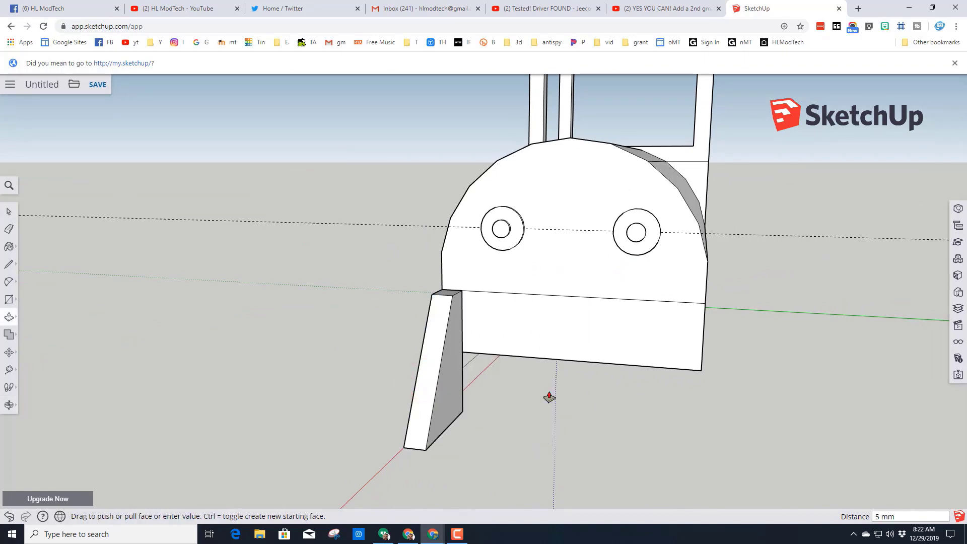
- Select everything connected to the slanted slat and make it a component named "cowcatcher"
middle_drag(310, 379, 680, 410)
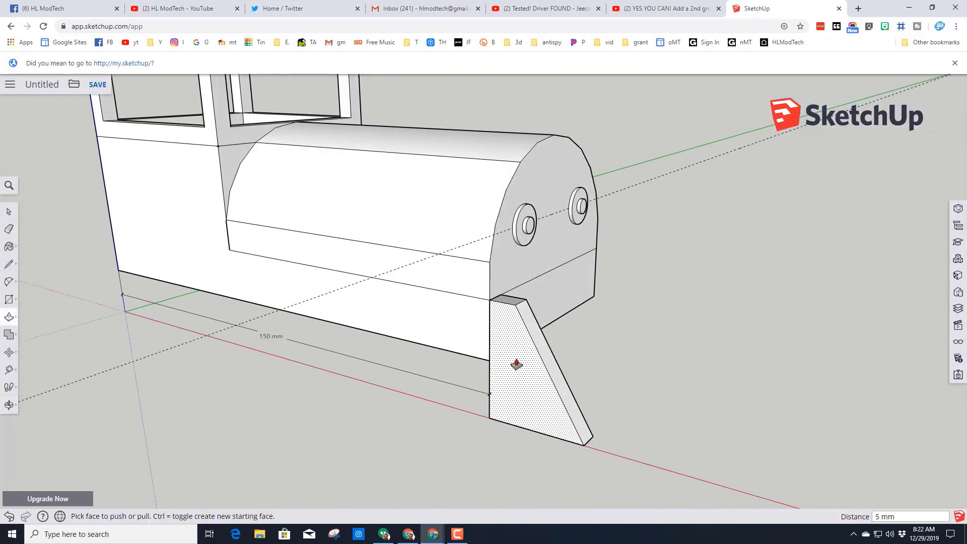
key(space)
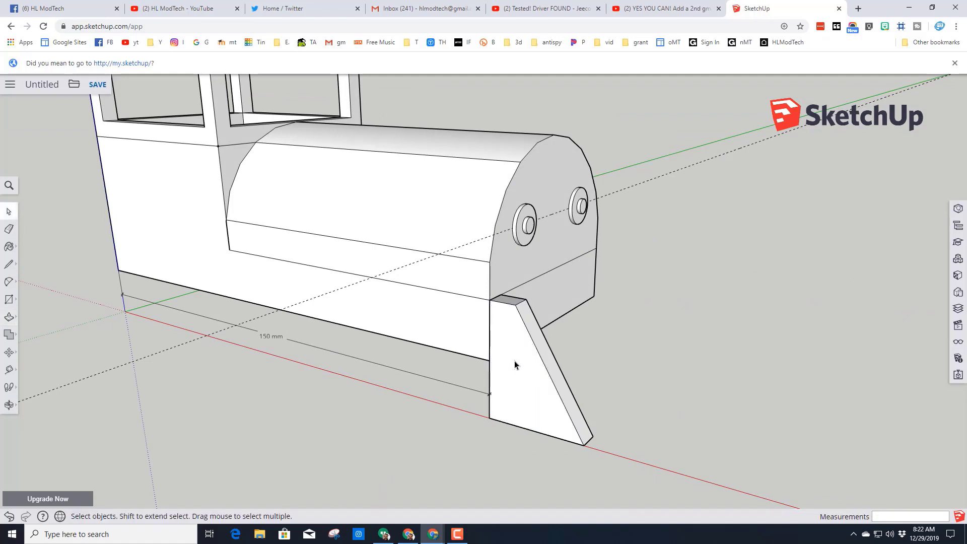
click(518, 364)
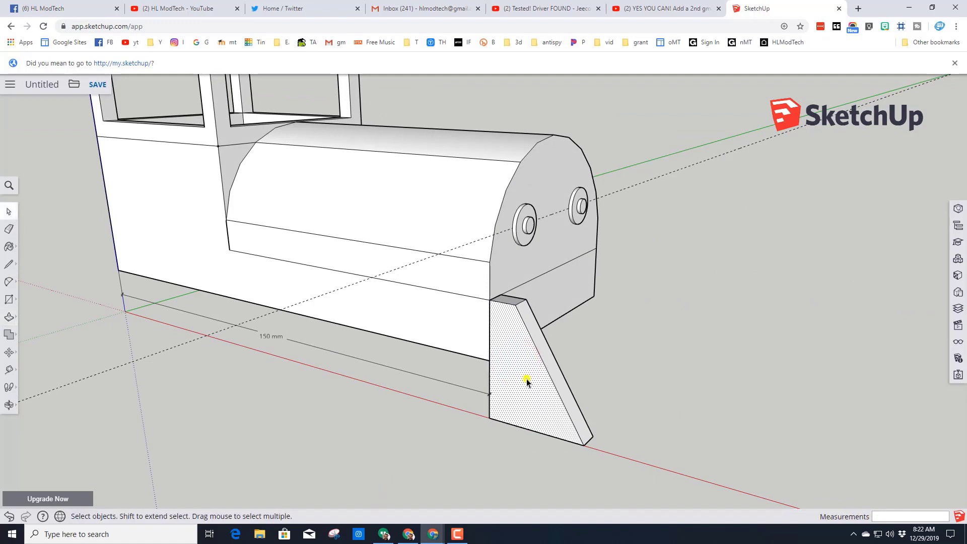
right_click(527, 383)
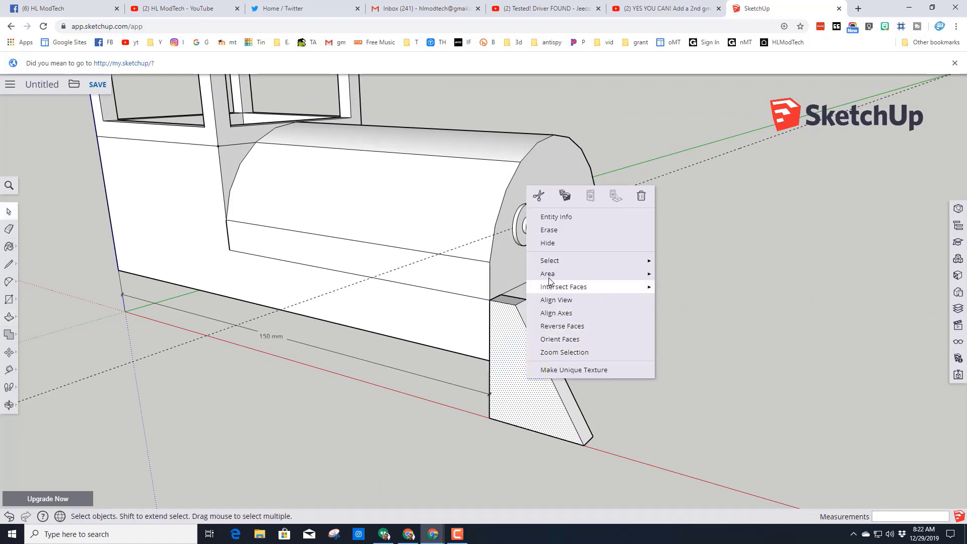
click(560, 262)
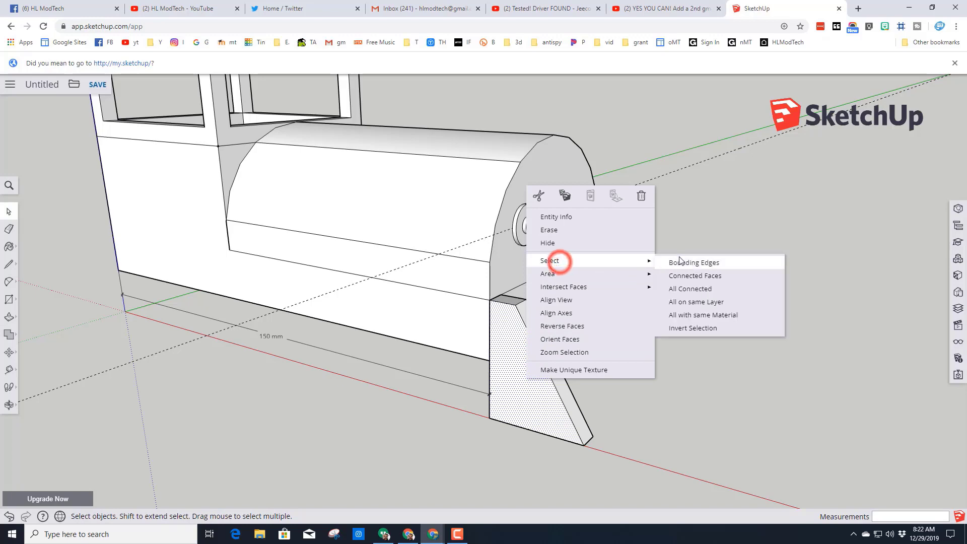
click(689, 290)
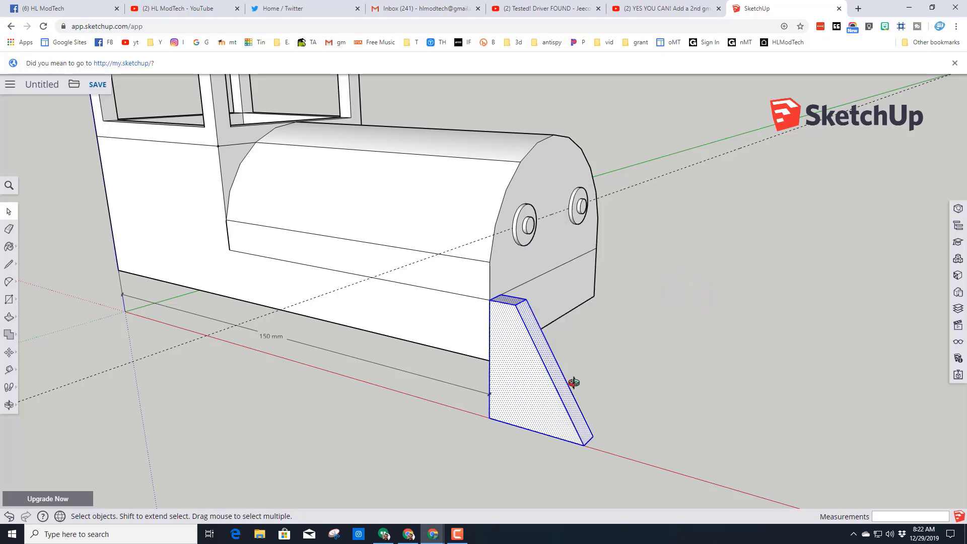
middle_drag(574, 383, 461, 208)
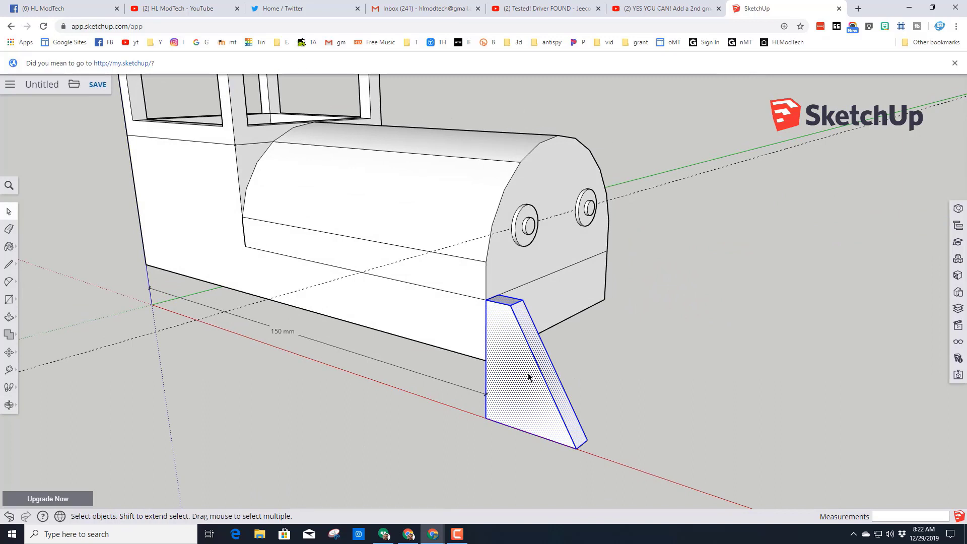
right_click(517, 385)
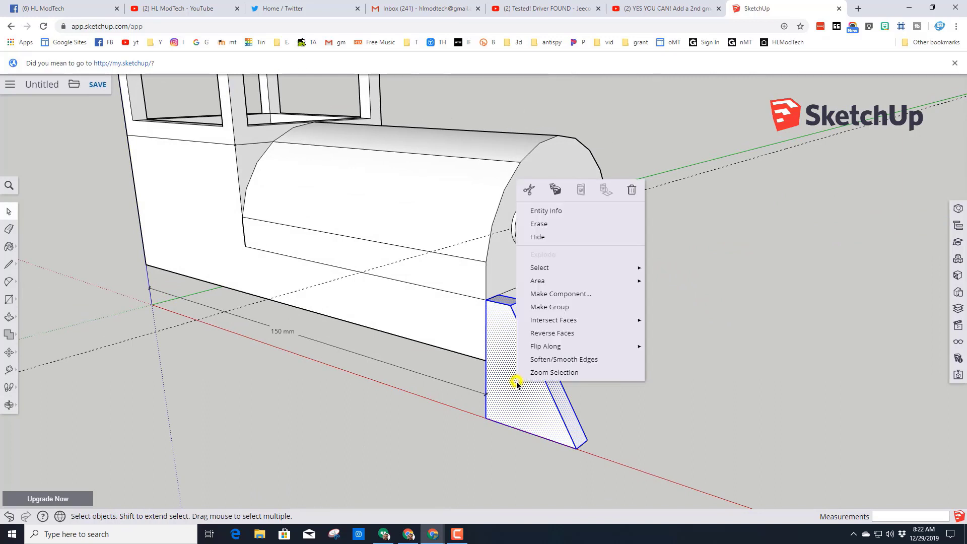
click(559, 294)
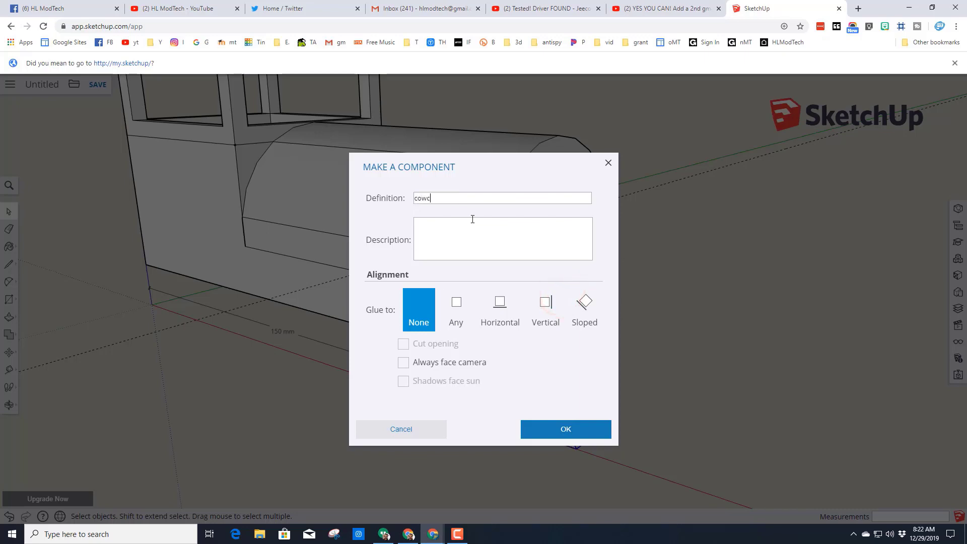
key(Return)
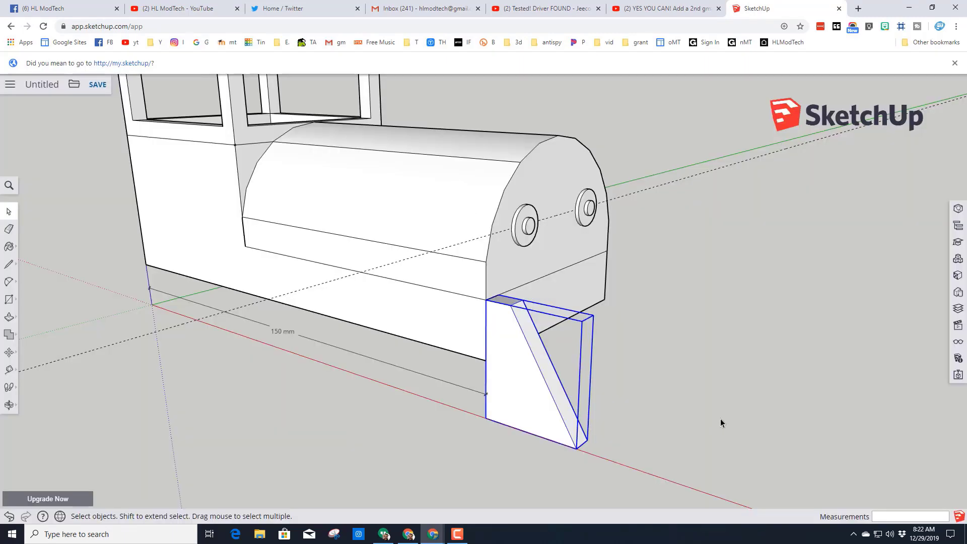
- Copy the cowcatcher slat 55 mm along the green axis to the opposite front corner and divide the spacing with /6
middle_drag(720, 423, 334, 396)
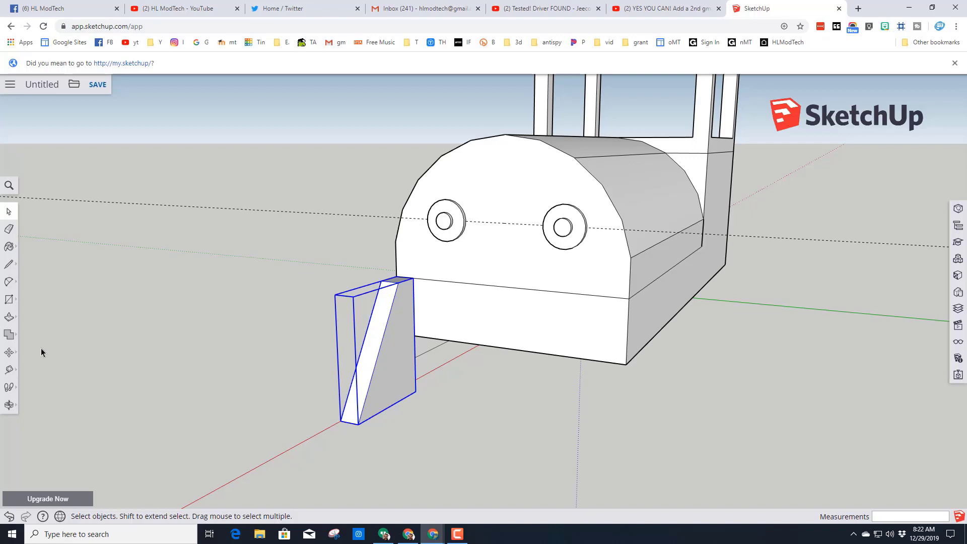
click(9, 354)
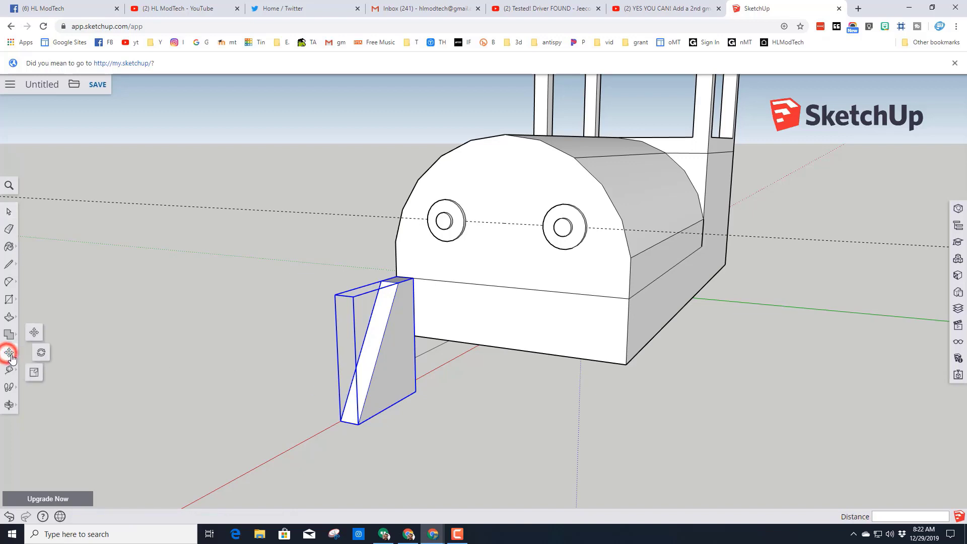
click(34, 334)
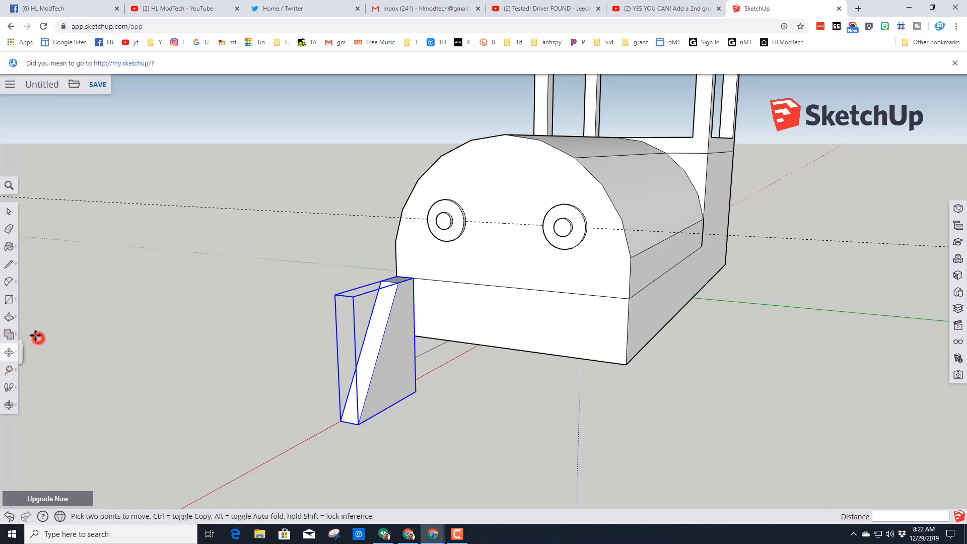
click(419, 392)
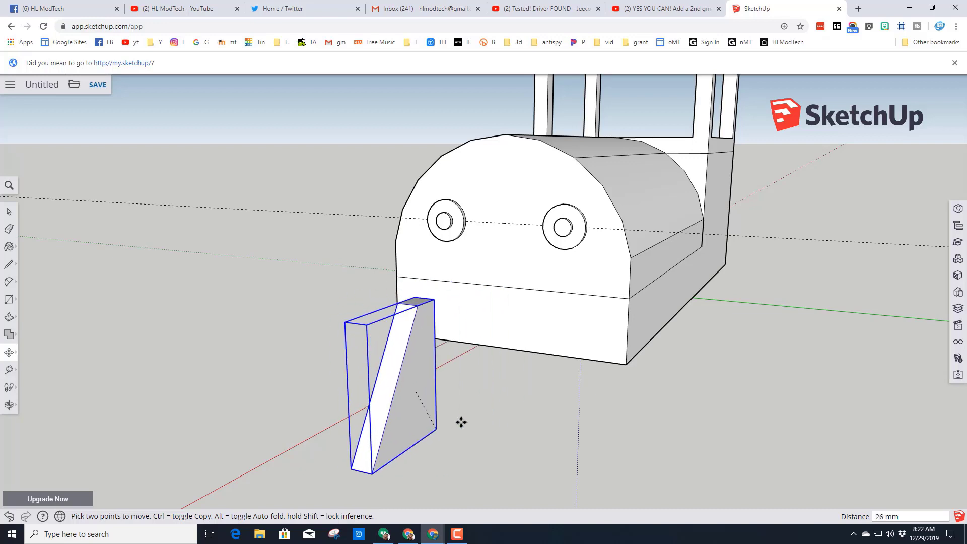
key(ctrl)
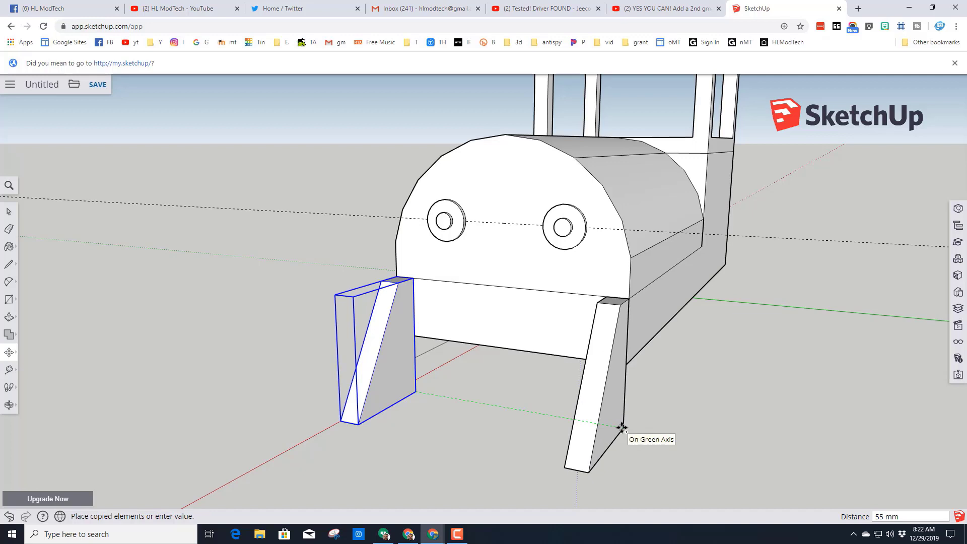
click(622, 427)
text(/6)
key(Return)
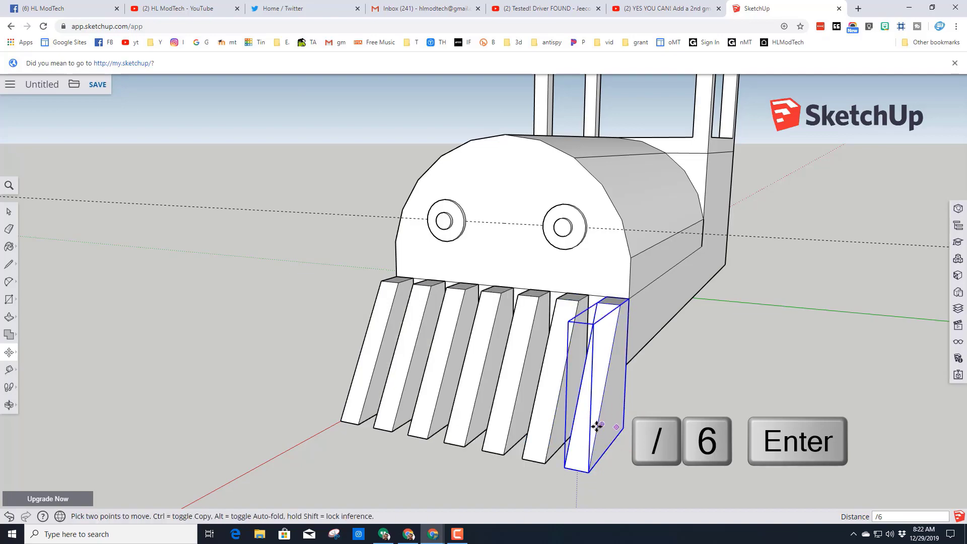
- Examine the row of cowcatcher slats from the front and from the side of the engine
middle_drag(307, 443, 428, 425)
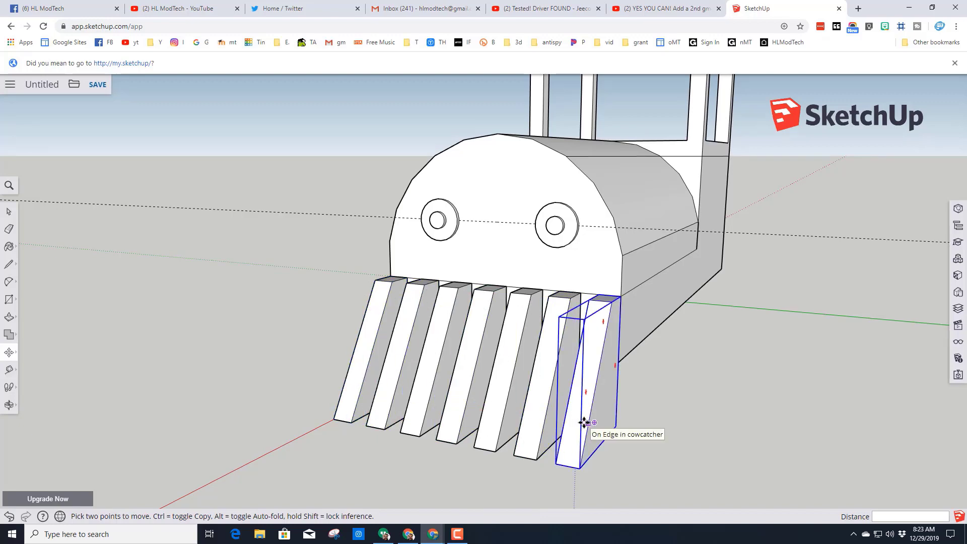
middle_drag(617, 444, 602, 457)
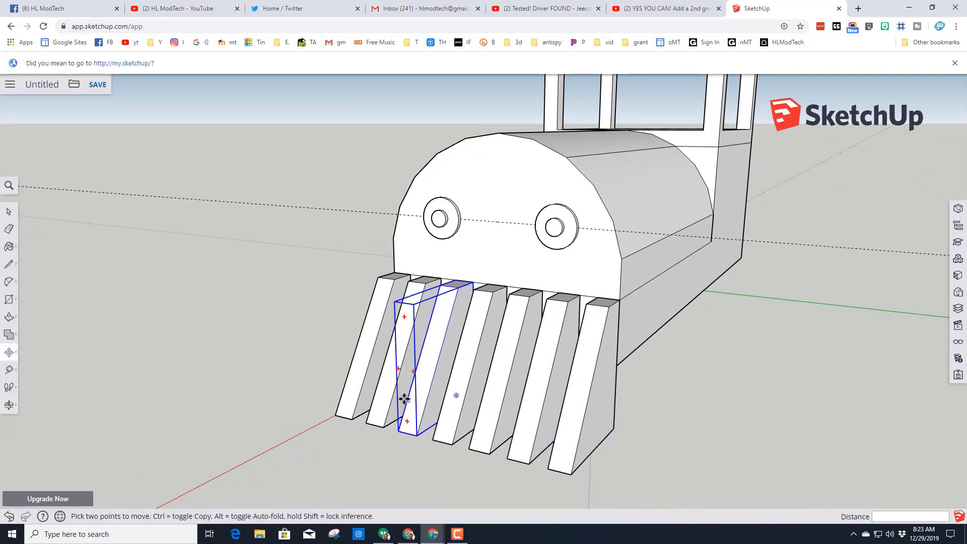
middle_drag(403, 398, 553, 451)
scroll(611, 468, down, 3)
scroll(570, 455, up, 3)
scroll(570, 455, down, 2)
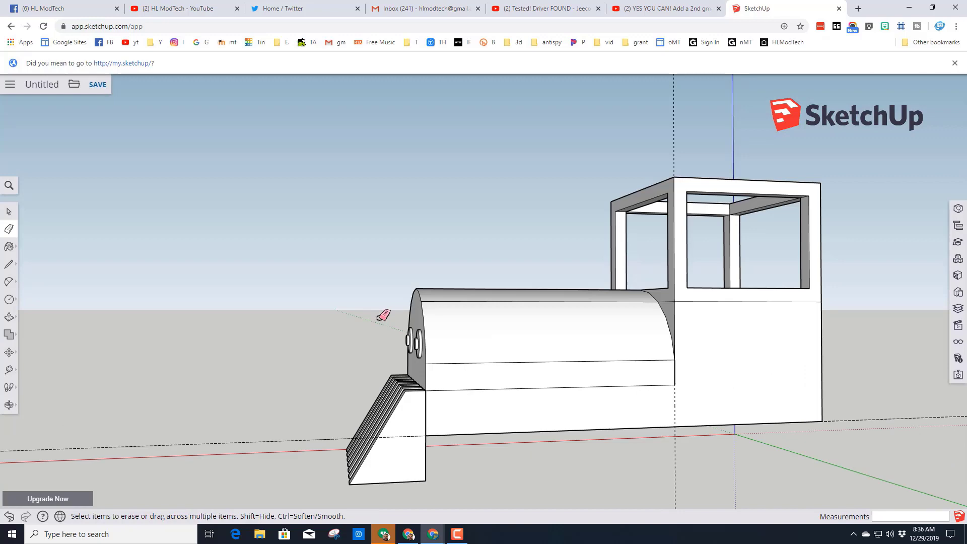
mouse_move(384, 315)
middle_down()
mouse_move(244, 319)
mouse_move(324, 391)
mouse_move(333, 321)
mouse_move(272, 300)
middle_up()
key(e)
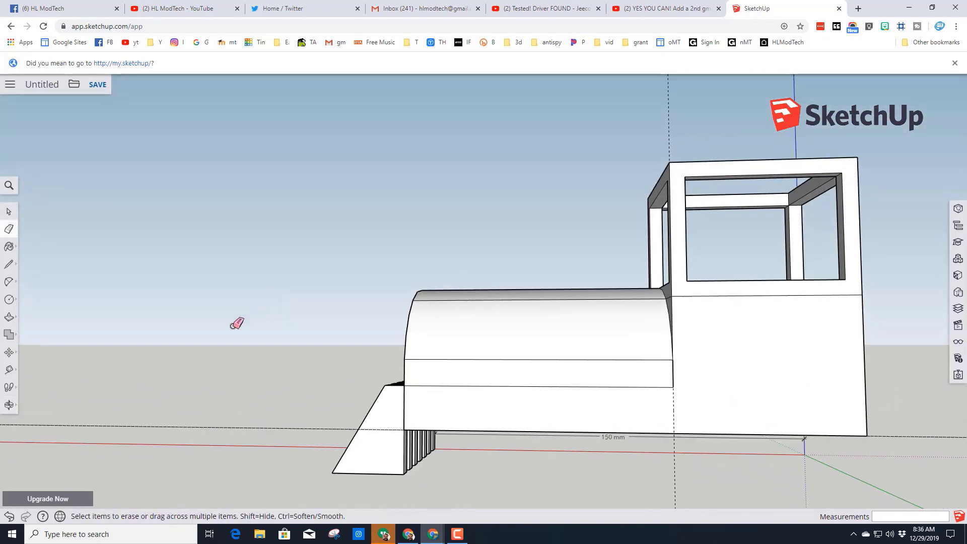
- Draw a circle with a 15 mm radius on the engine's side, centred on the bottom edge beneath the boiler
click(9, 301)
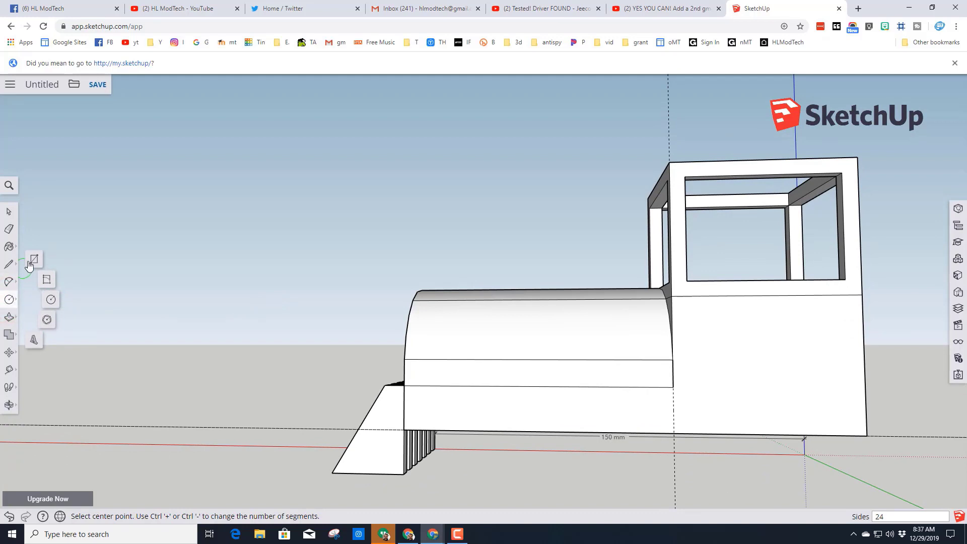
click(52, 300)
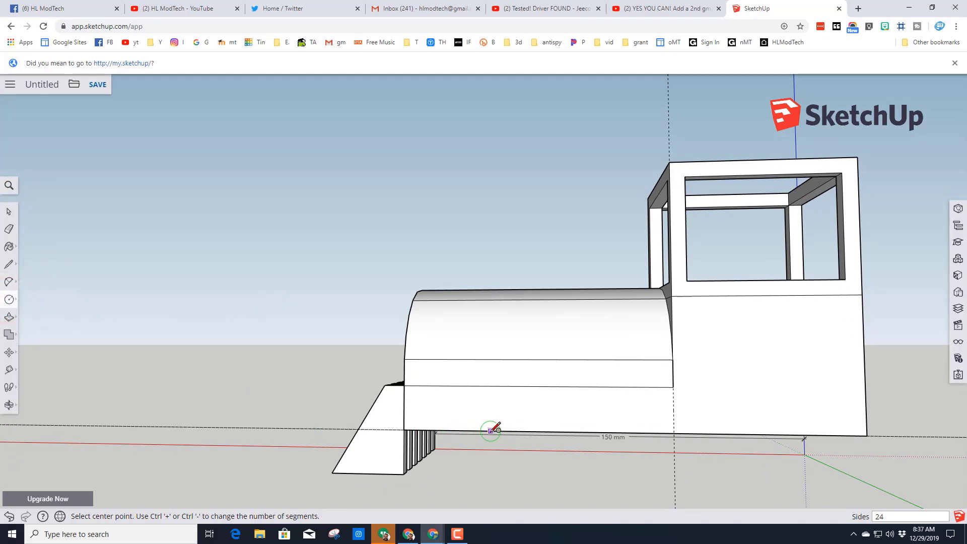
click(525, 431)
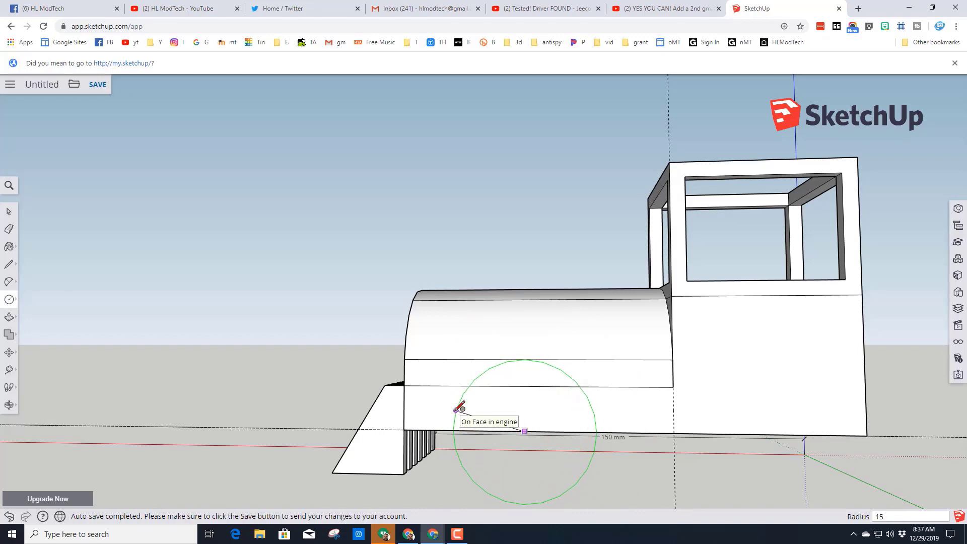
key(Return)
- Reverse the wheel circle's face and extrude it 5 mm outward from the engine's side
key(o)
drag(468, 410, 344, 468)
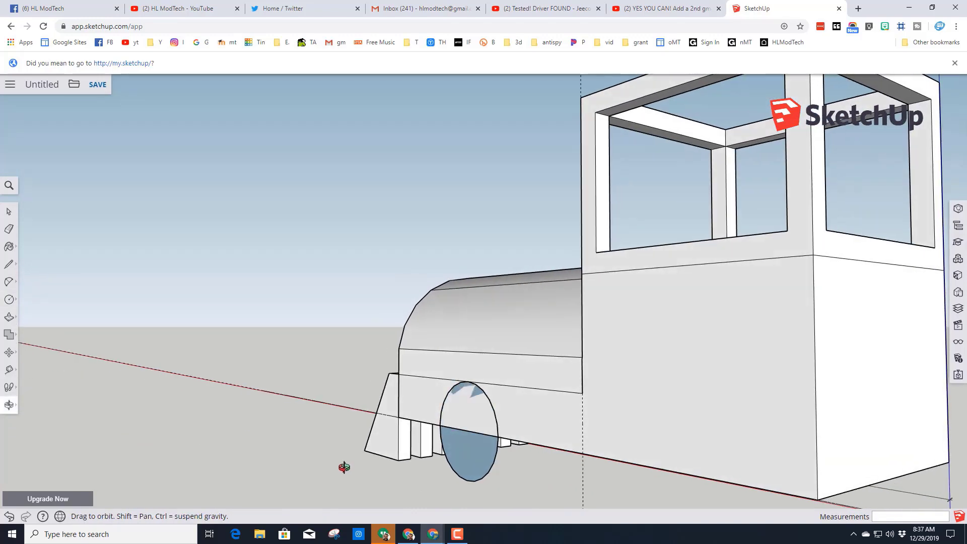
middle_drag(344, 467, 453, 464)
middle_drag(123, 274, 488, 446)
key(space)
right_click(473, 452)
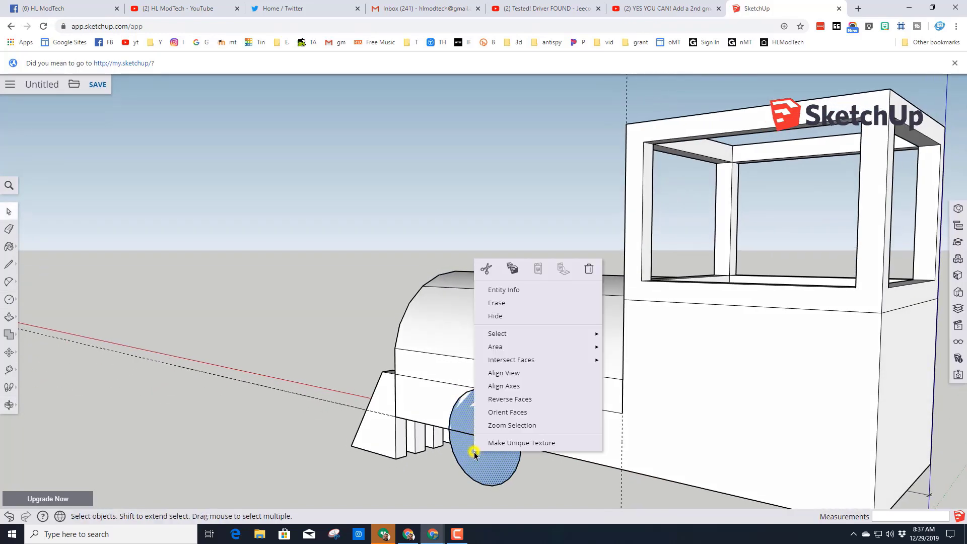
click(511, 398)
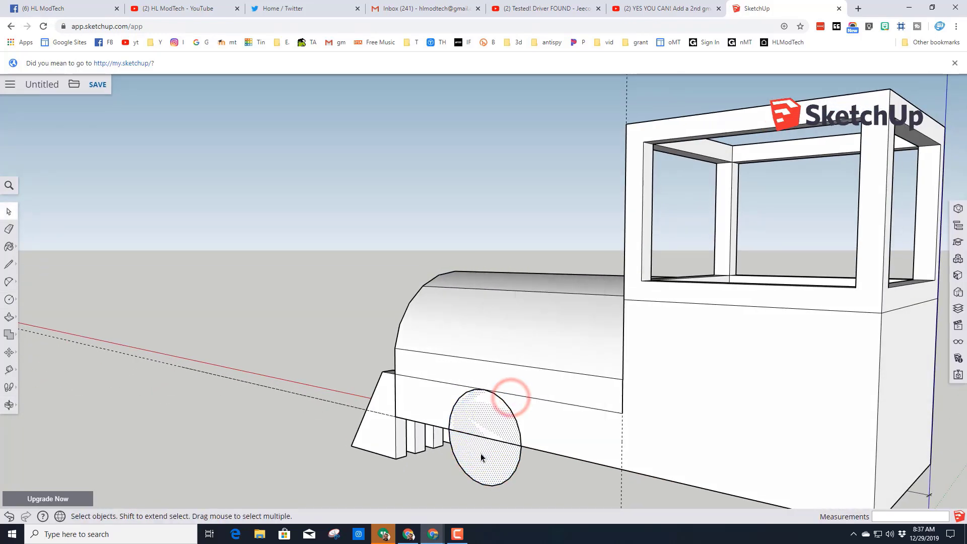
key(p)
click(483, 459)
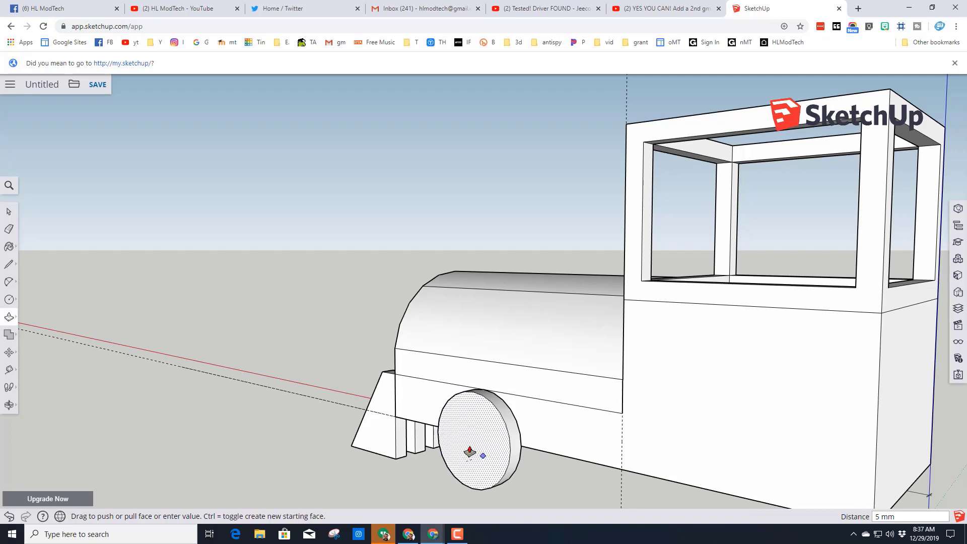
- Offset the edge of the wheel's outer face inward by 3 mm
click(8, 318)
click(34, 335)
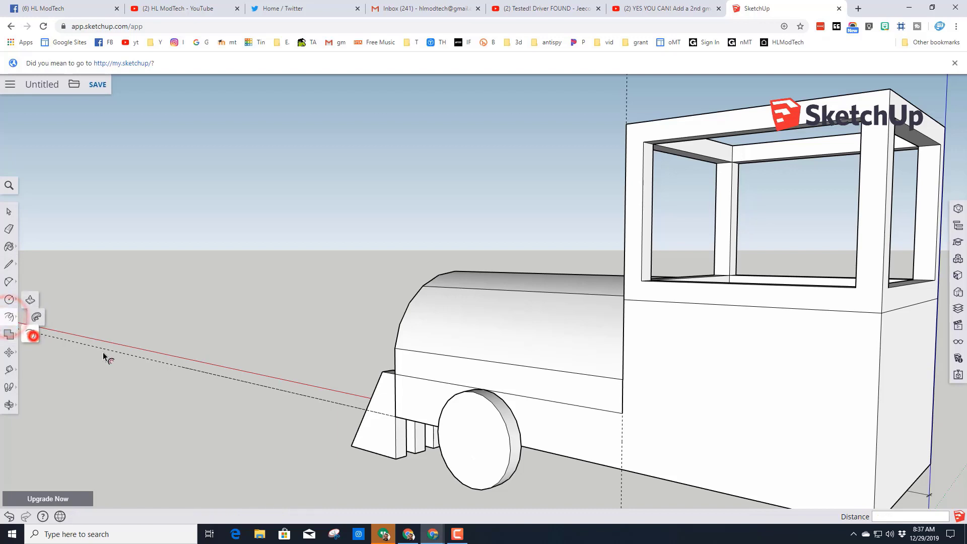
click(471, 425)
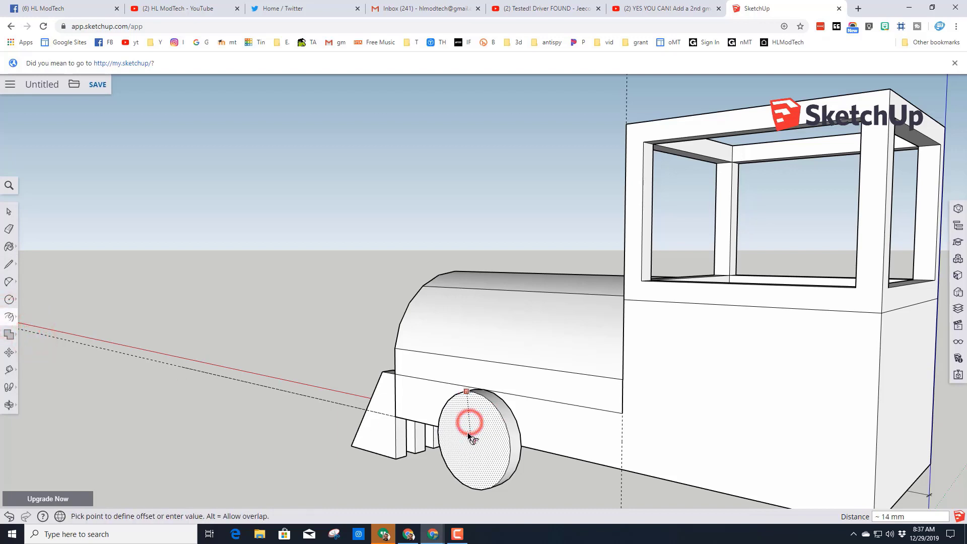
text(3)
key(Return)
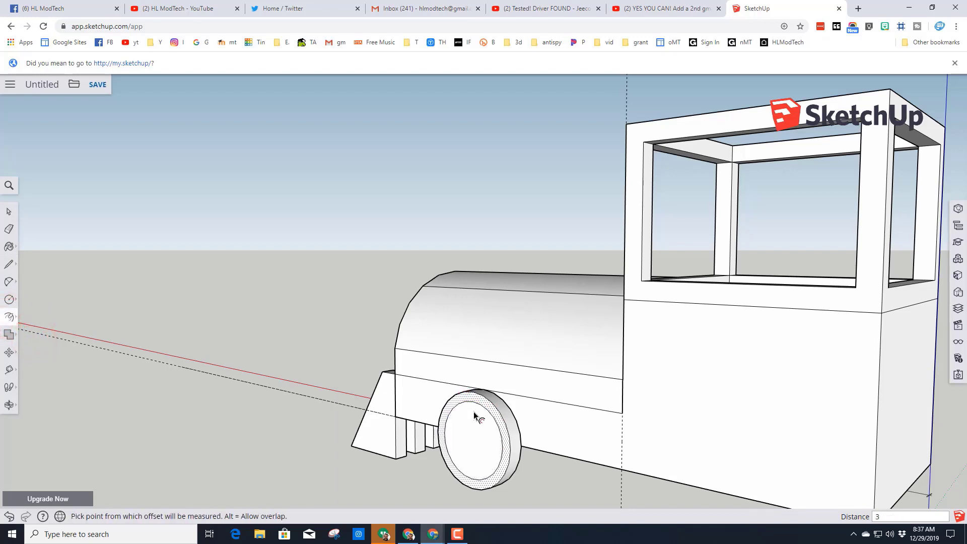
- Push the wheel's inner circular face in 3 mm to leave a raised rim
click(10, 323)
click(38, 297)
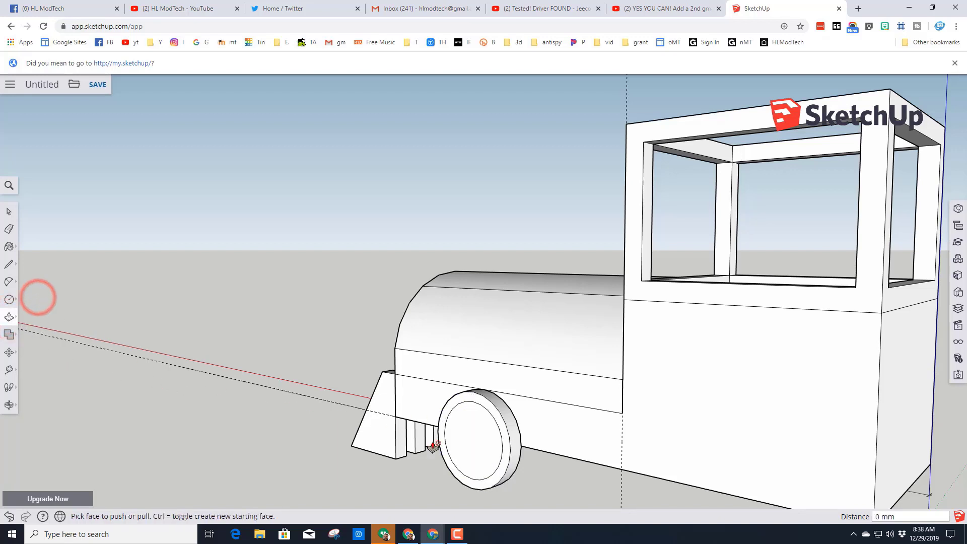
click(460, 443)
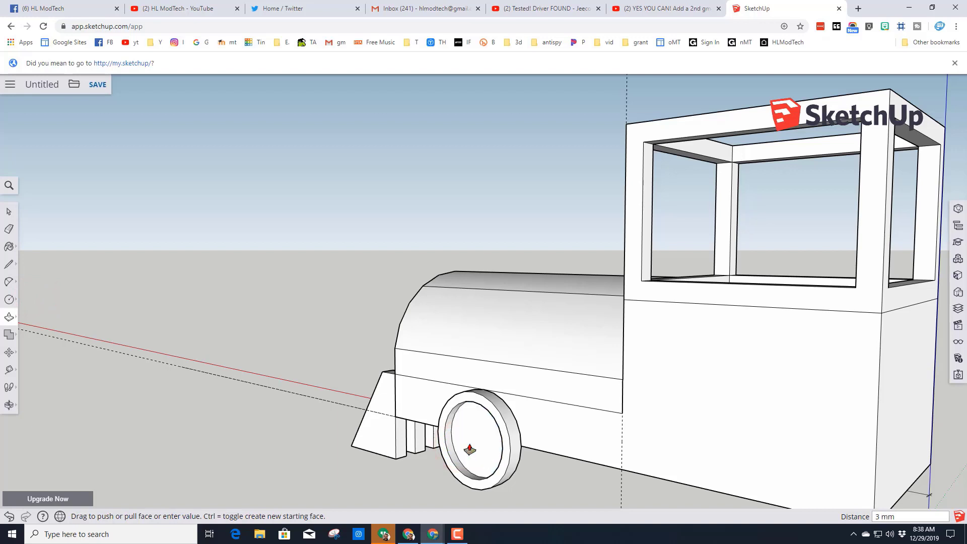
- Offset the edge of the wheel's recessed face inward by about 10 mm to outline a small central hub
click(10, 319)
click(35, 336)
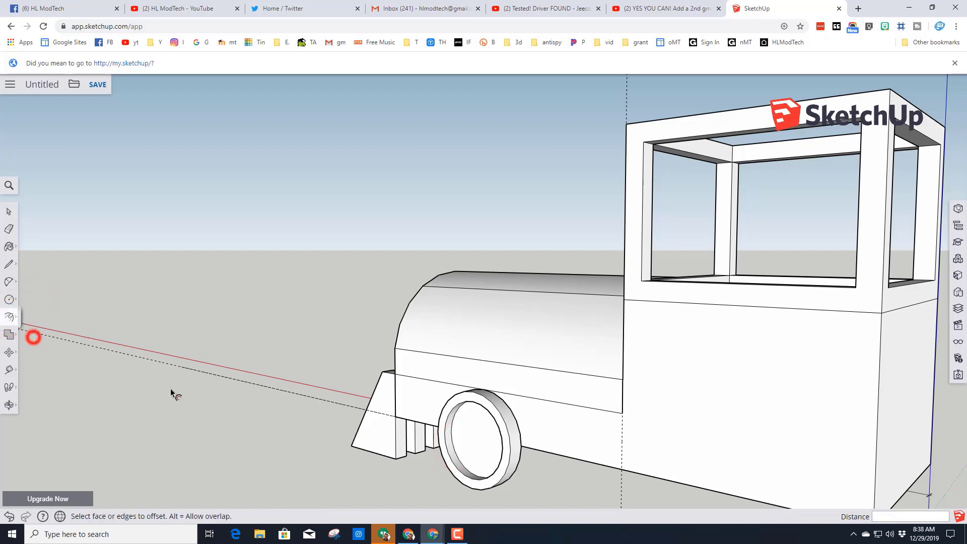
click(452, 437)
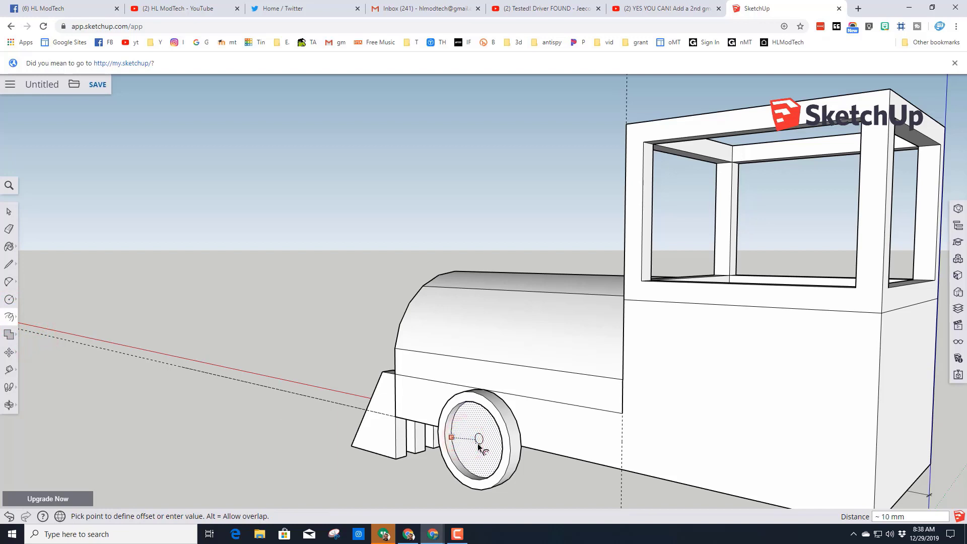
click(478, 444)
key(Escape)
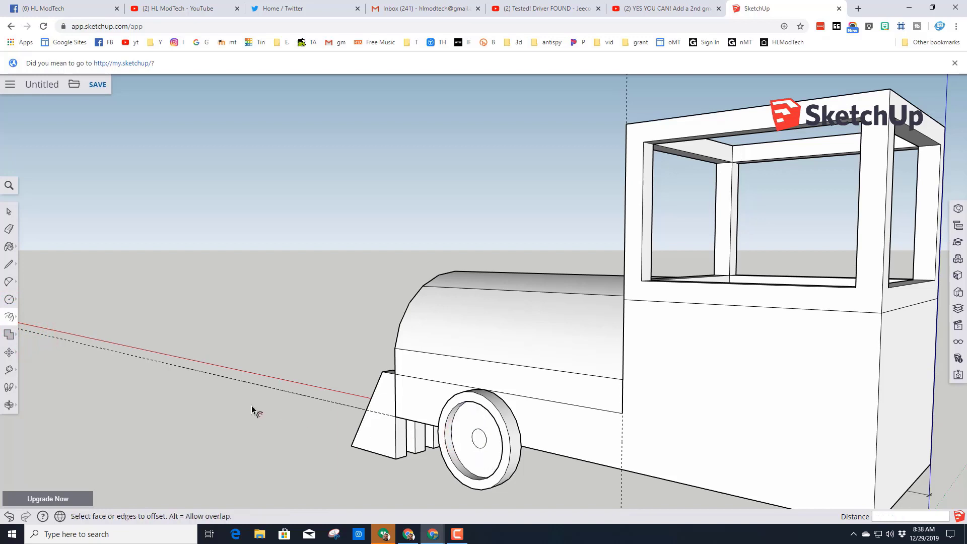
- Extrude the wheel's central hub circle 2 mm outward
click(10, 318)
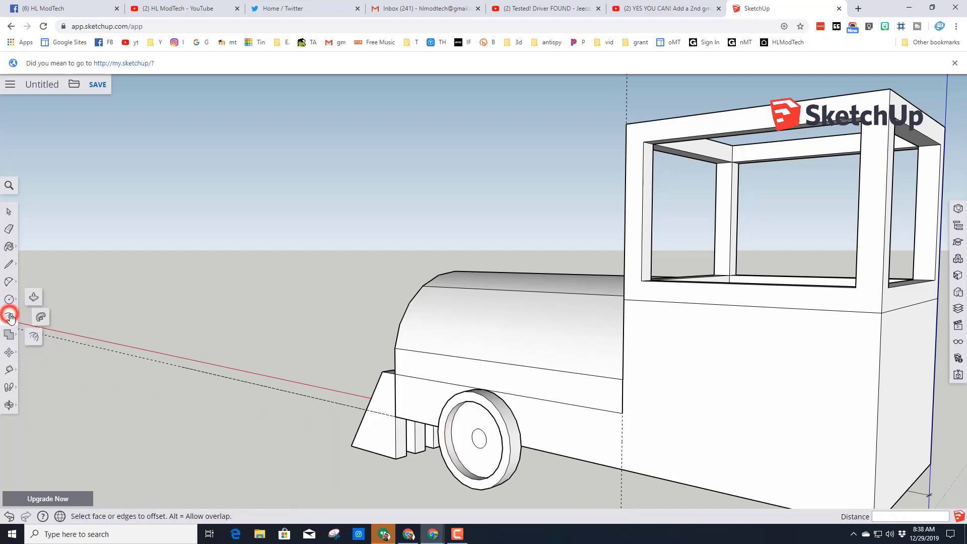
click(33, 301)
click(476, 442)
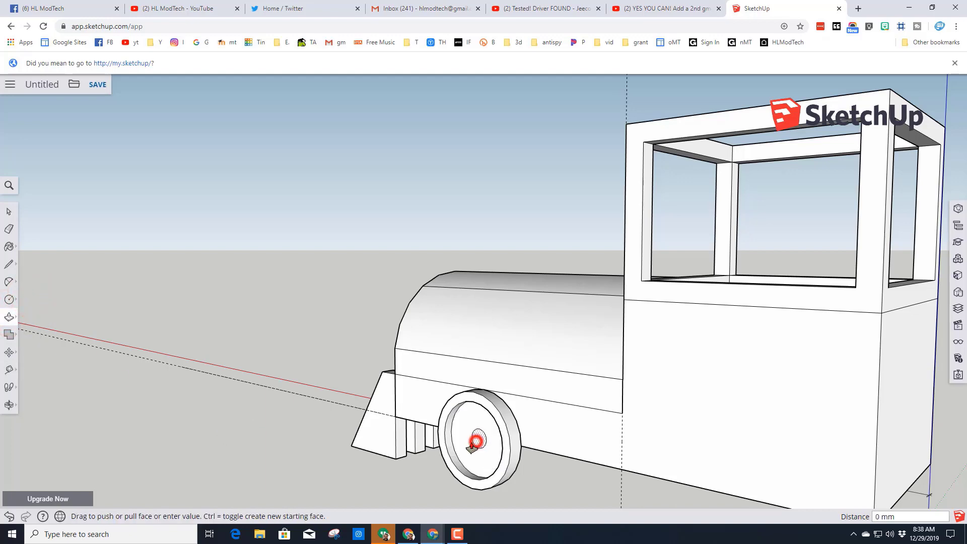
text(2)
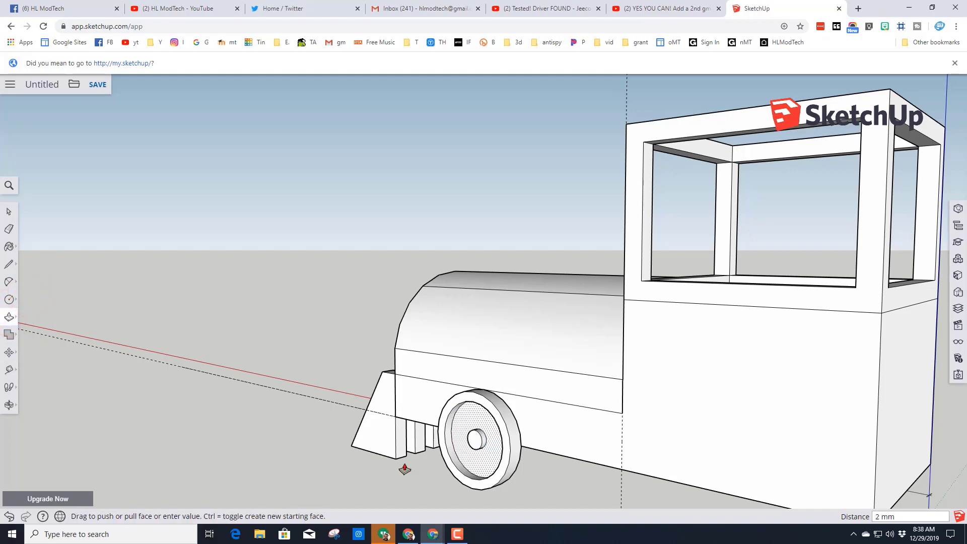
middle_drag(381, 456, 417, 462)
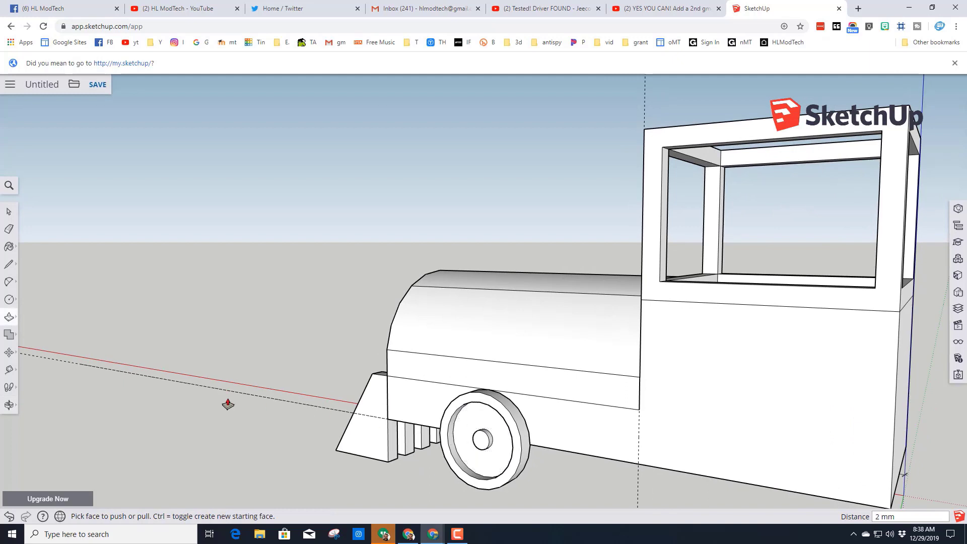
- Select all connected geometry of the wheel and make it a component with the definition wheel3
key(space)
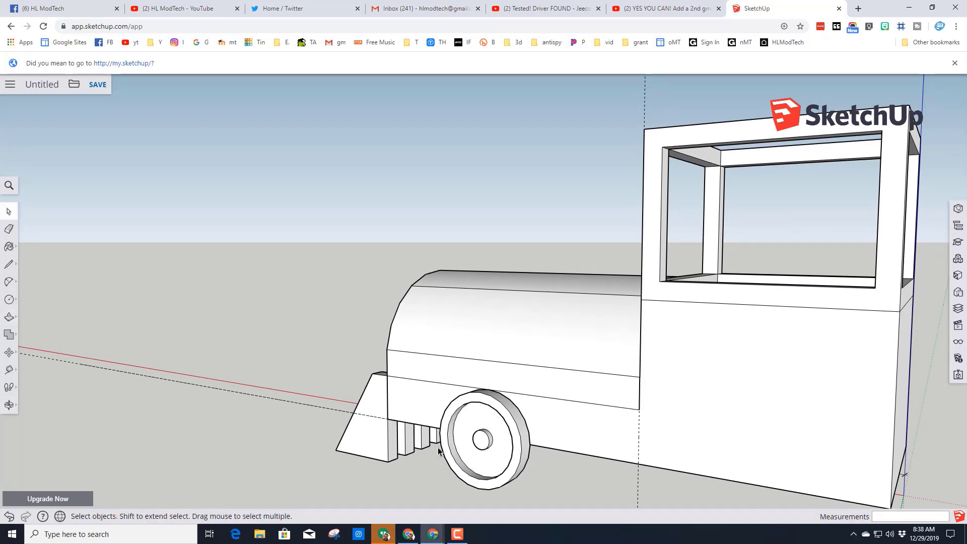
click(463, 436)
right_click(464, 436)
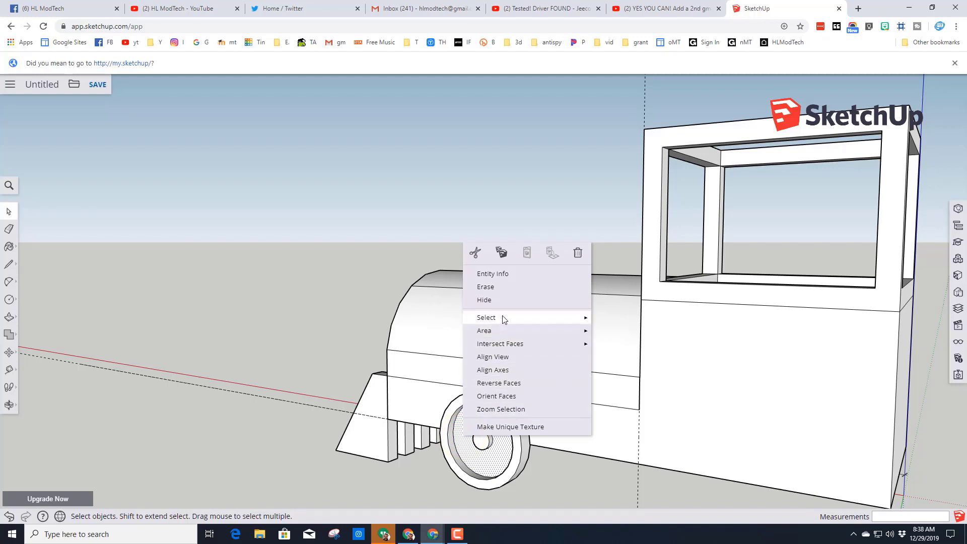
mouse_move(504, 319)
click(626, 348)
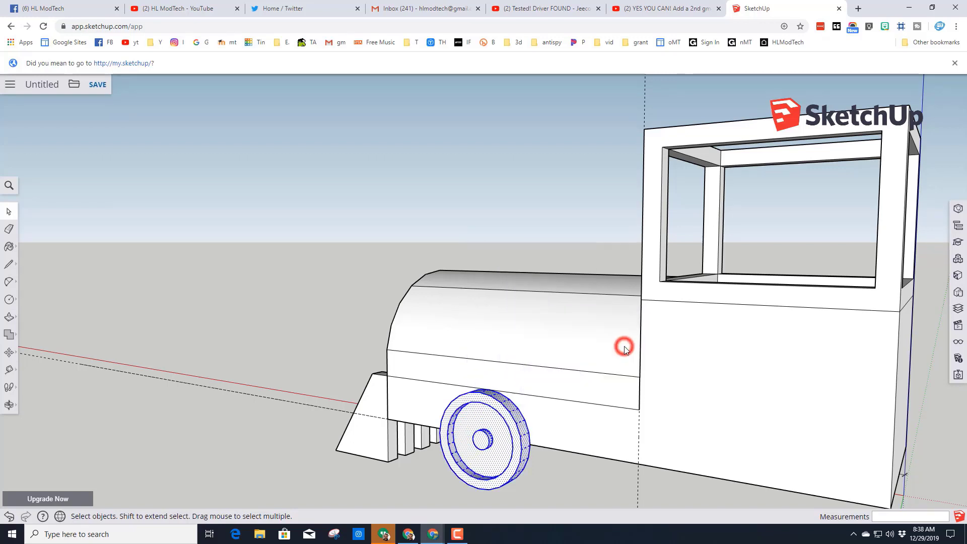
right_click(508, 432)
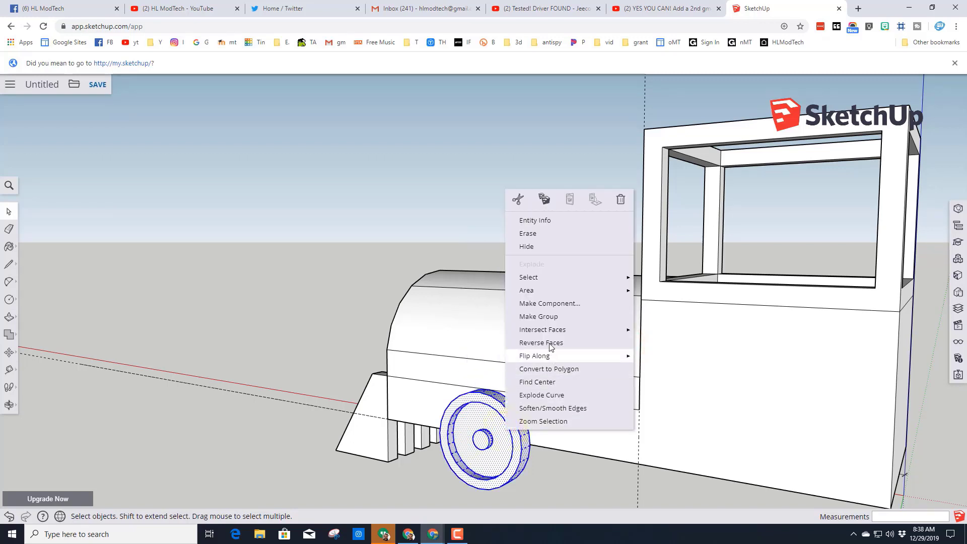
click(547, 303)
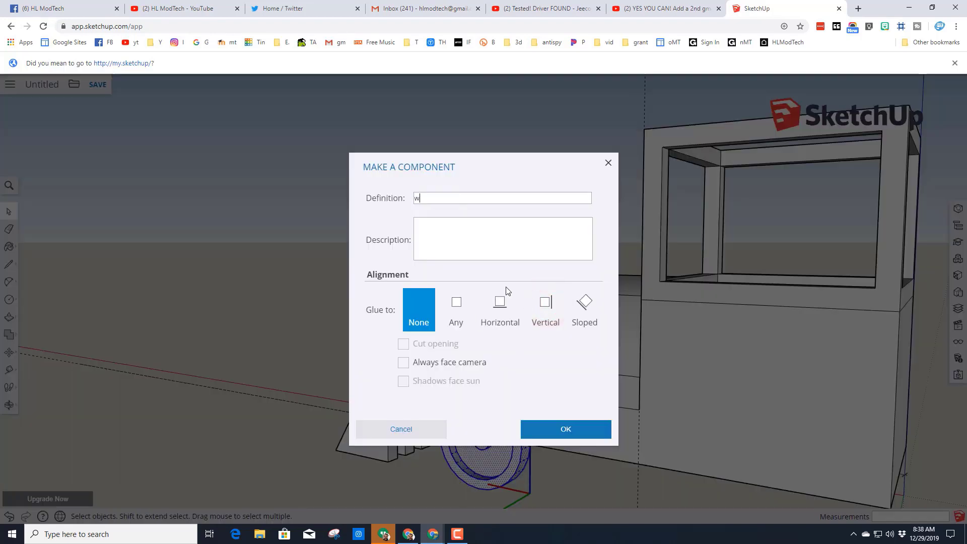
text(wheel3)
key(Return)
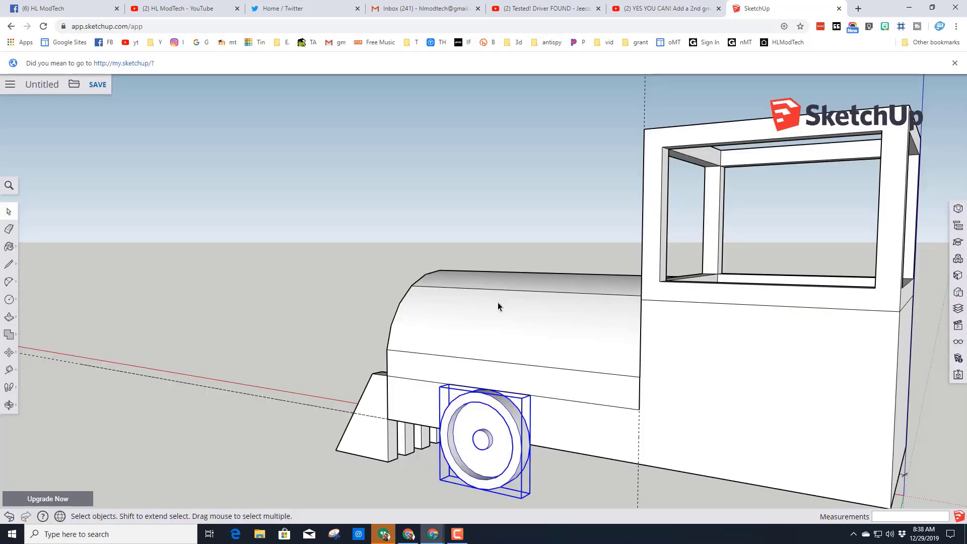
- Move the wheel component forward along the engine's bottom edge, closer to the cowcatcher
right_click(399, 401)
click(490, 439)
middle_drag(451, 432, 576, 457)
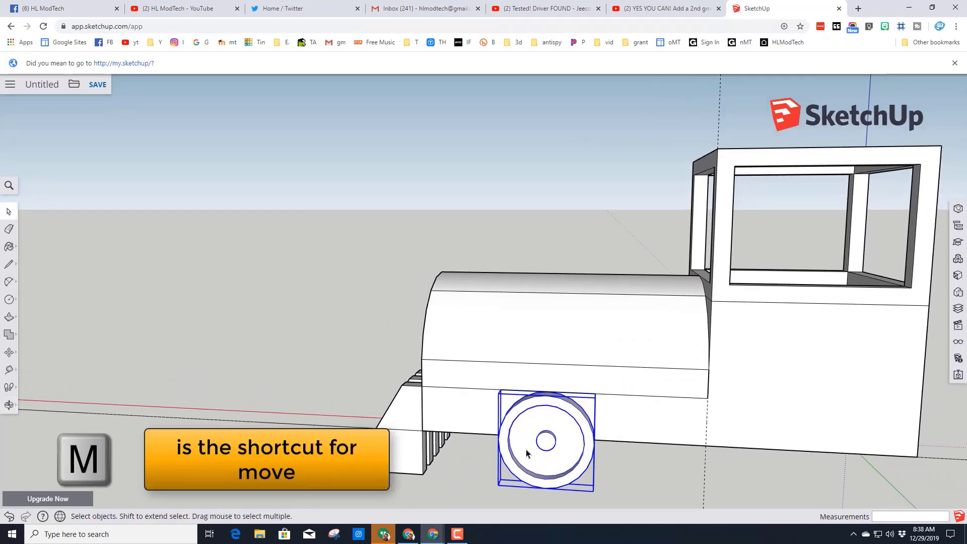
key(m)
middle_drag(404, 430, 539, 453)
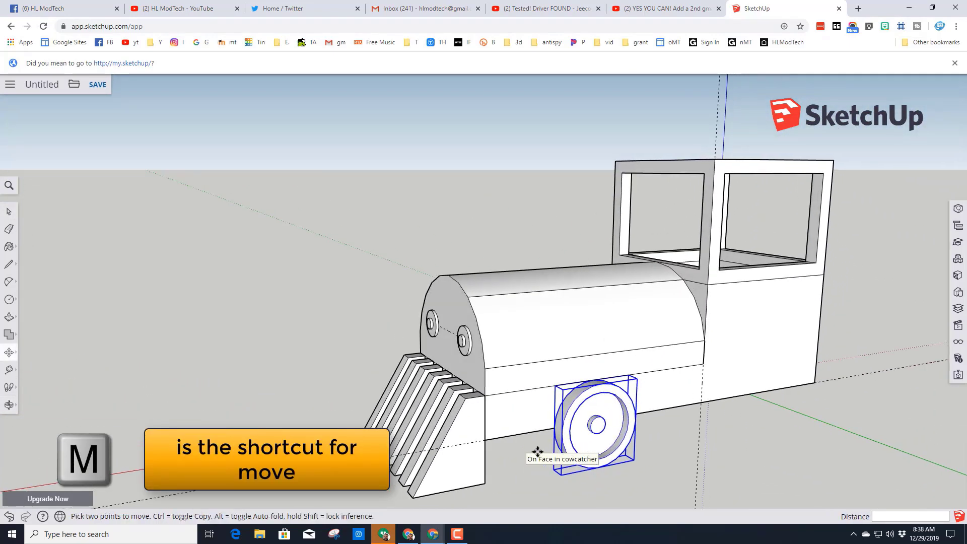
scroll(564, 423, up, 4)
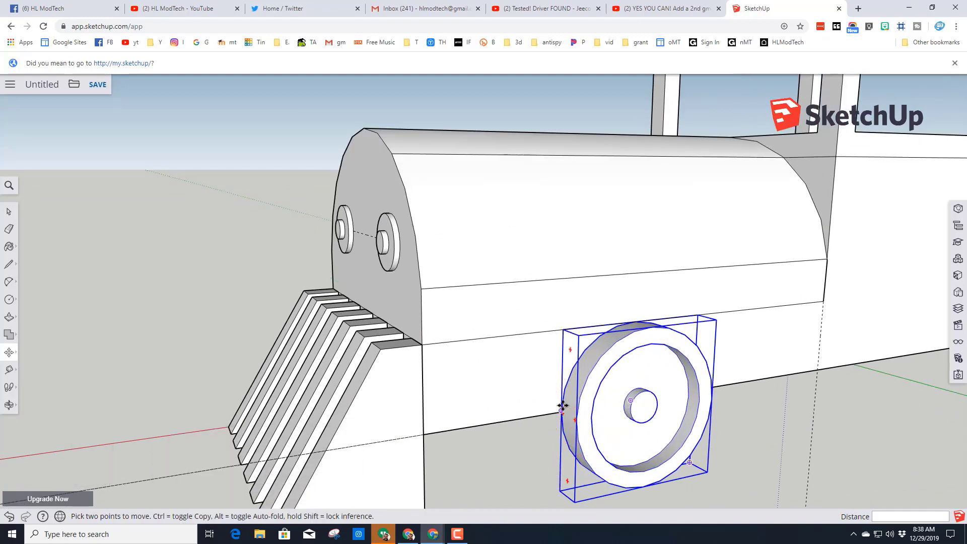
click(562, 408)
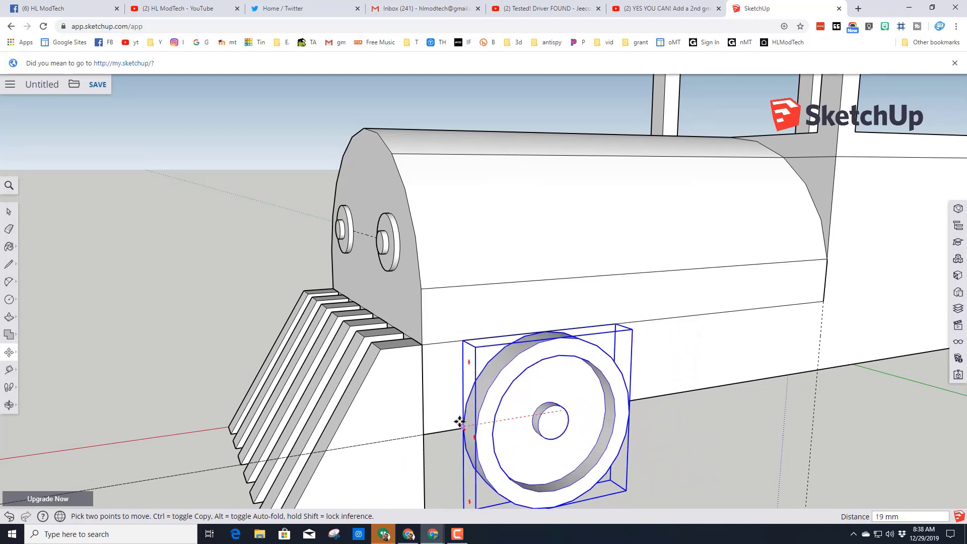
scroll(504, 422, down, 6)
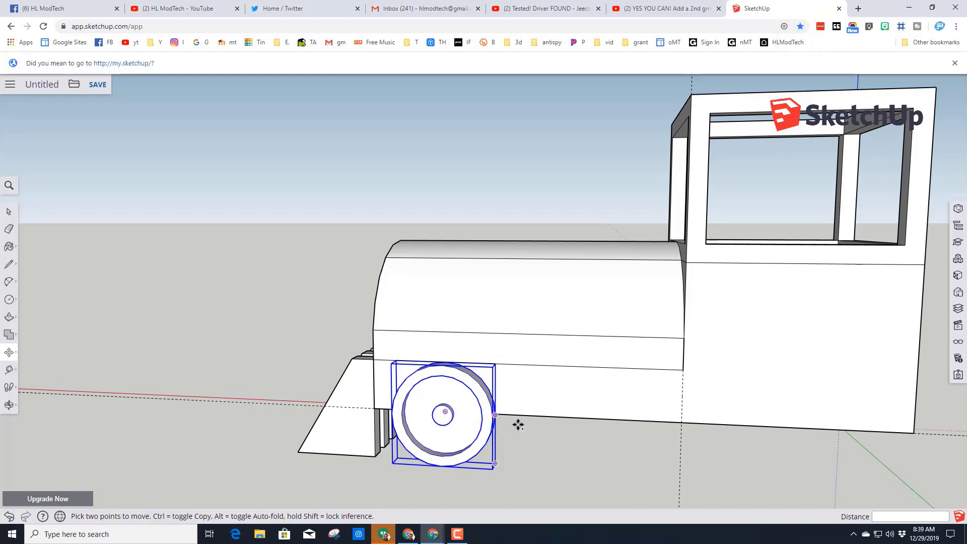
- Copy the front wheel about 43 mm backward along the engine's bottom edge to place a second wheel ahead of the cab
middle_drag(545, 433, 444, 434)
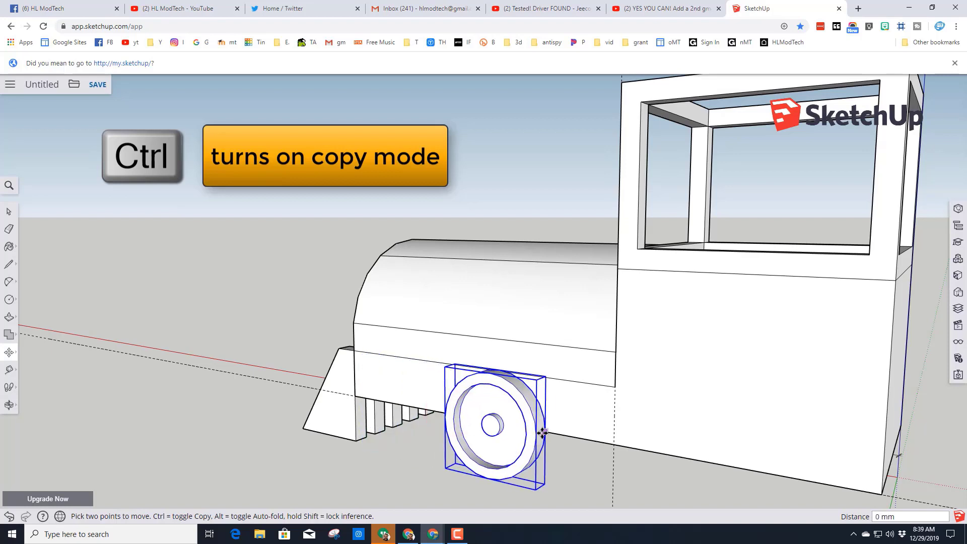
key(ctrl)
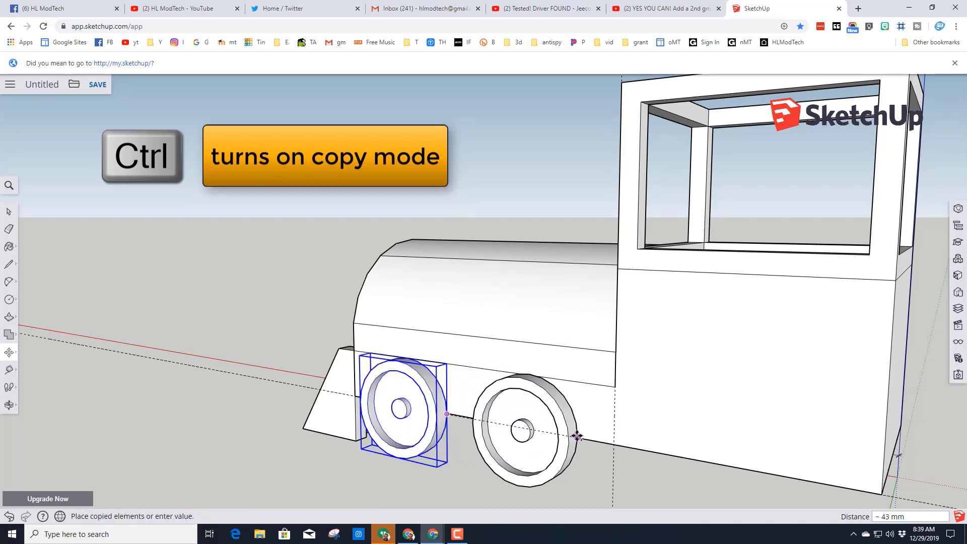
click(582, 435)
middle_drag(579, 433, 557, 389)
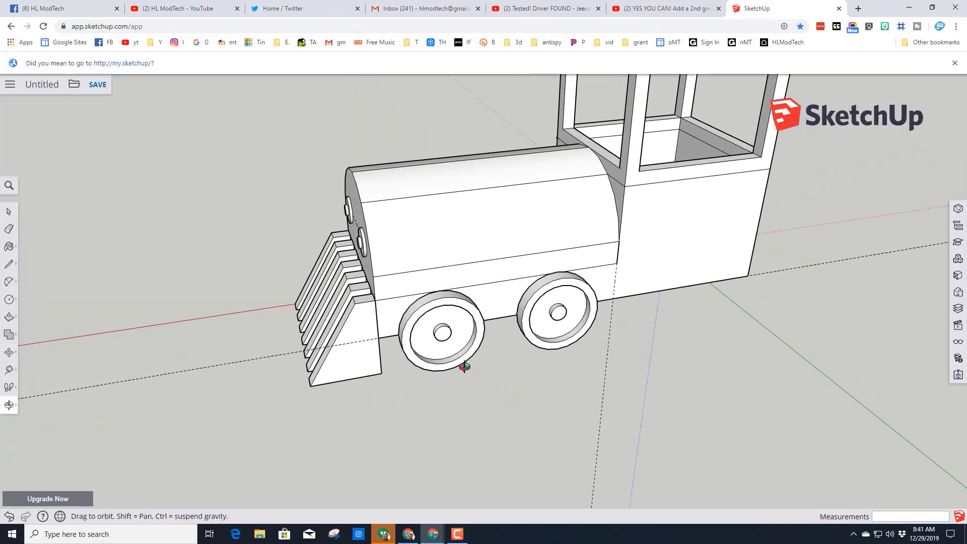
middle_drag(464, 367, 533, 373)
- Paste a copy of both wheels beside the engine and group the pasted pair
click(480, 348)
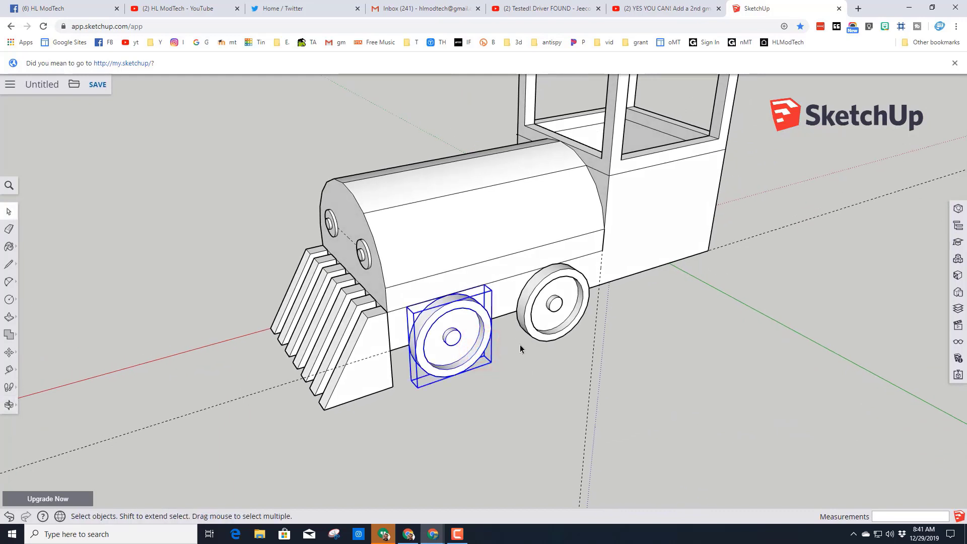
shift+click(537, 332)
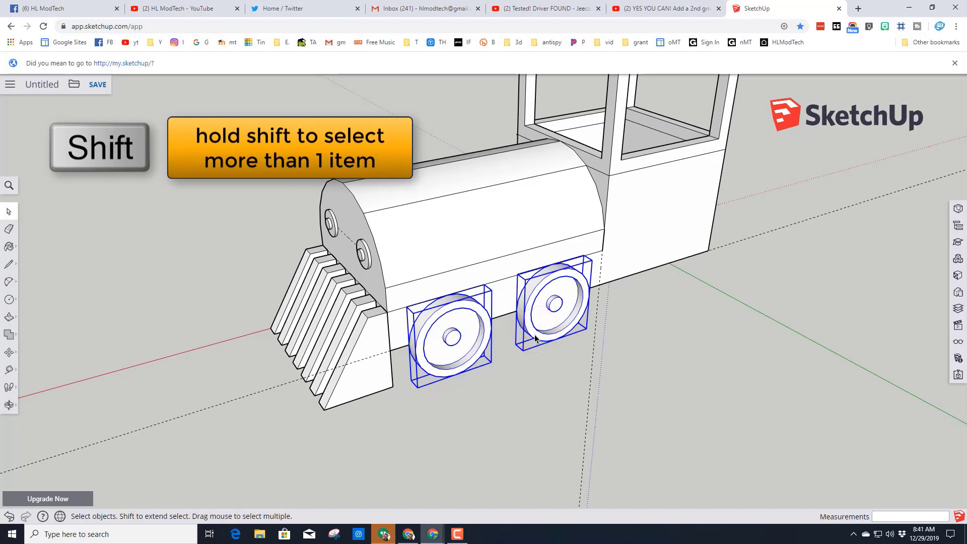
key(ctrl+c)
key(ctrl+v)
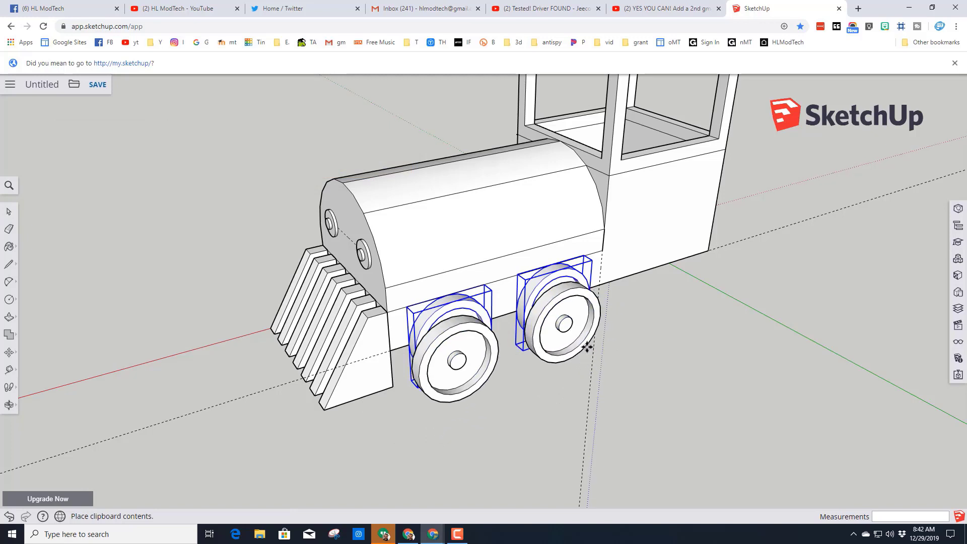
click(612, 355)
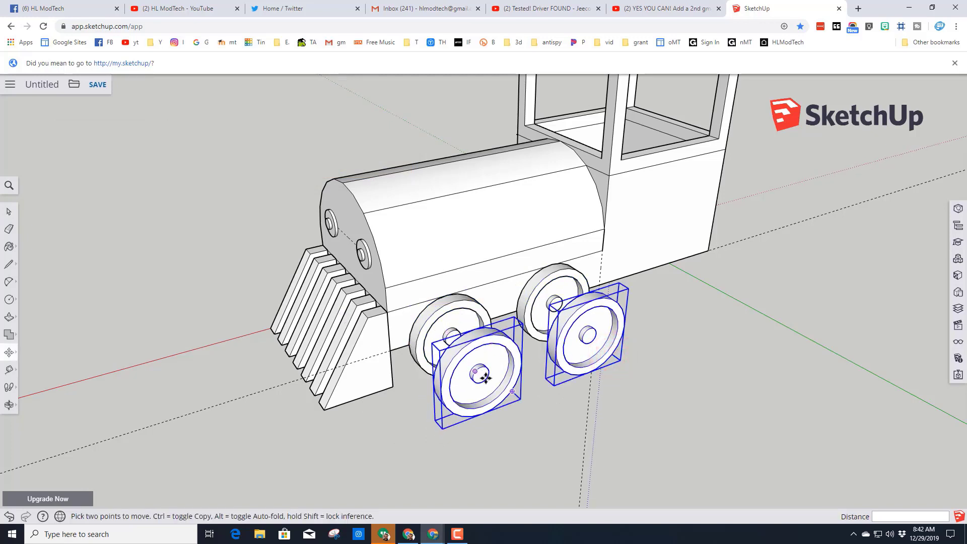
right_click(497, 396)
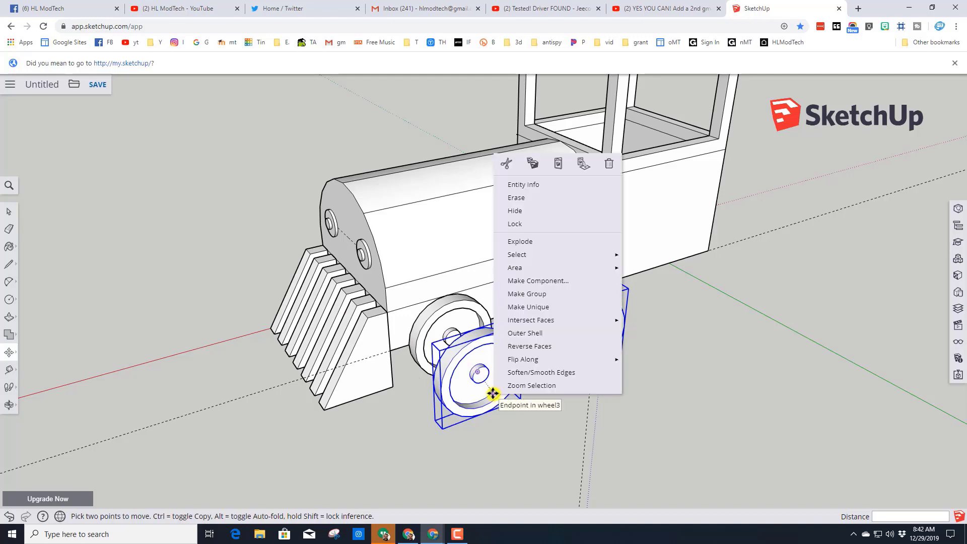
click(524, 297)
- Rotate the grouped wheel pair 180 degrees so its hubs face the other way
middle_drag(518, 296, 531, 394)
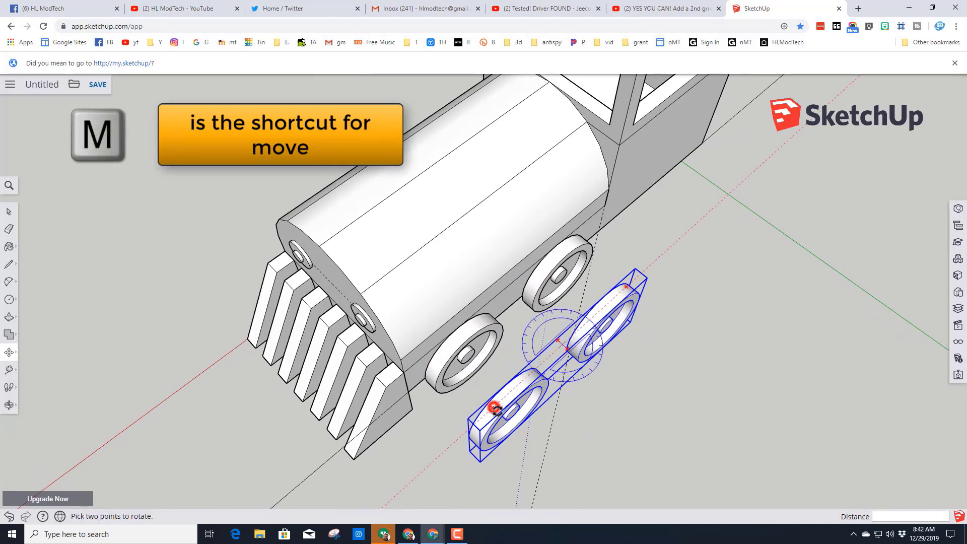
click(495, 408)
click(569, 340)
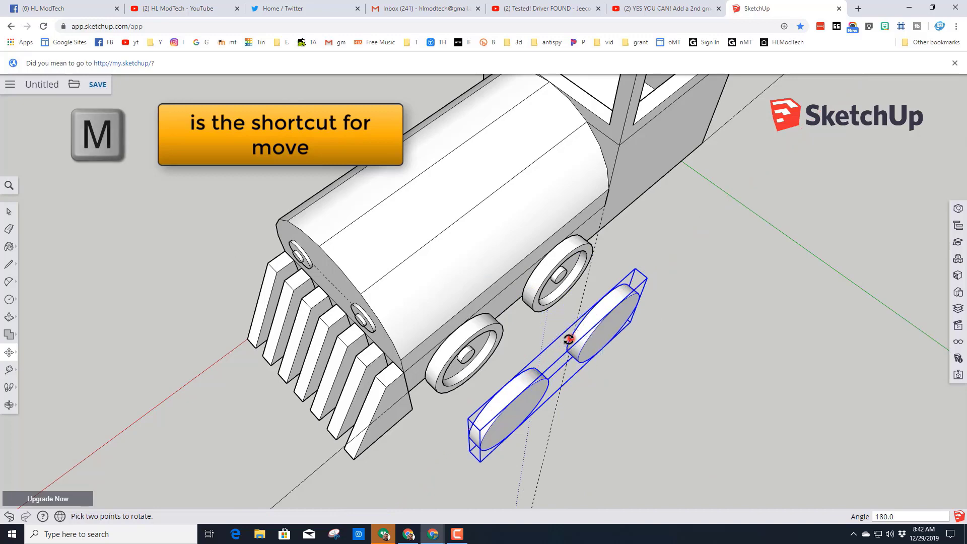
- Move the grouped wheel pair across to the engine's opposite side and set it against the lower body beneath the boiler
middle_drag(567, 339, 515, 225)
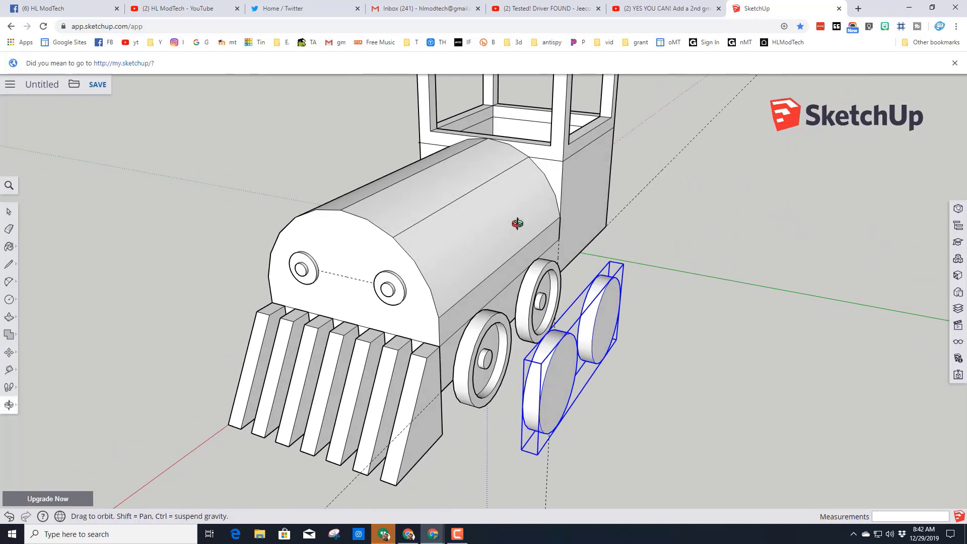
click(540, 410)
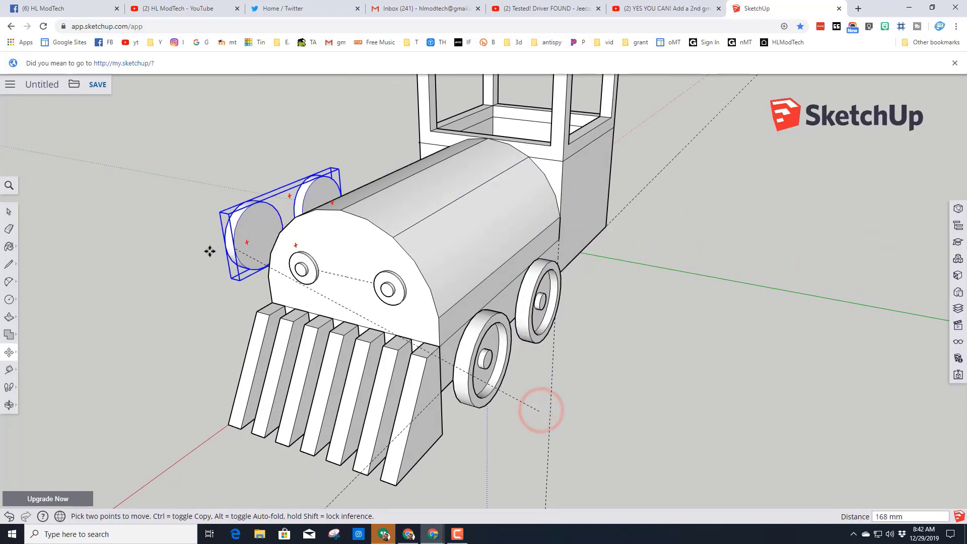
middle_drag(210, 250, 515, 240)
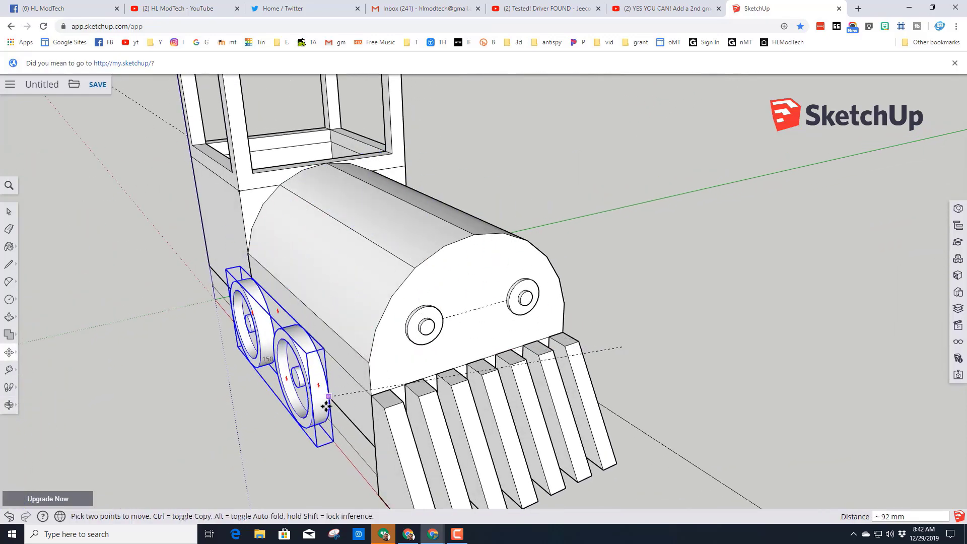
middle_drag(361, 411, 341, 302)
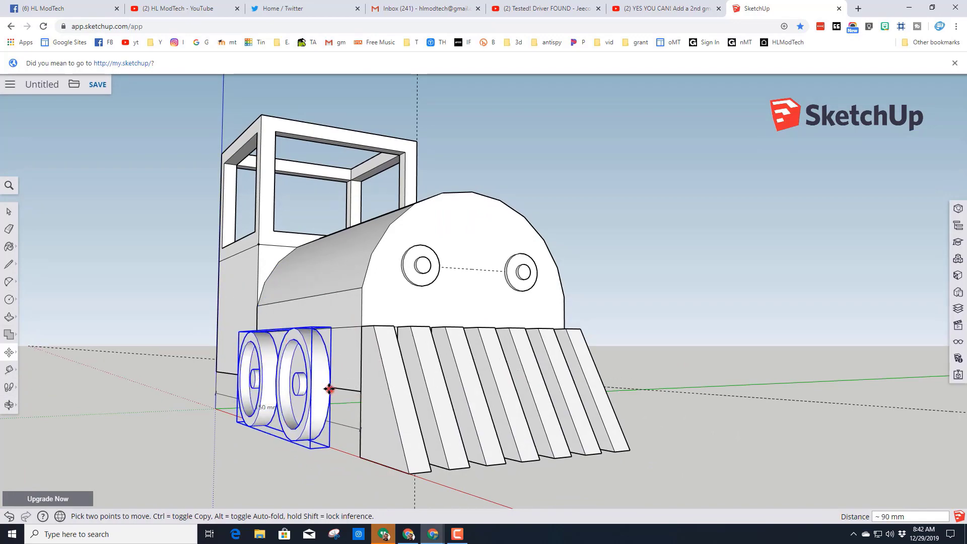
middle_drag(330, 388, 437, 414)
scroll(331, 391, up, 2)
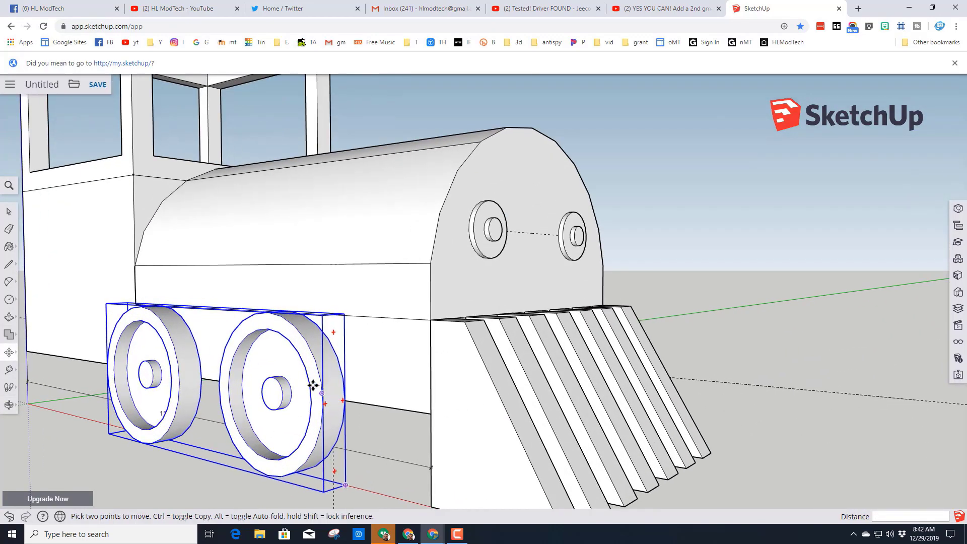
middle_drag(313, 386, 225, 339)
scroll(470, 395, down, 3)
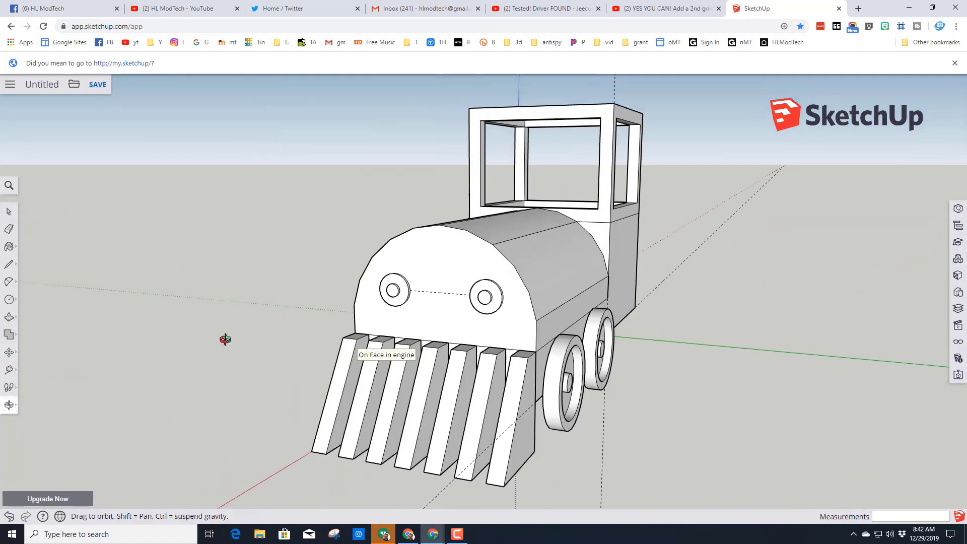
scroll(516, 353, up, 3)
middle_drag(515, 352, 431, 356)
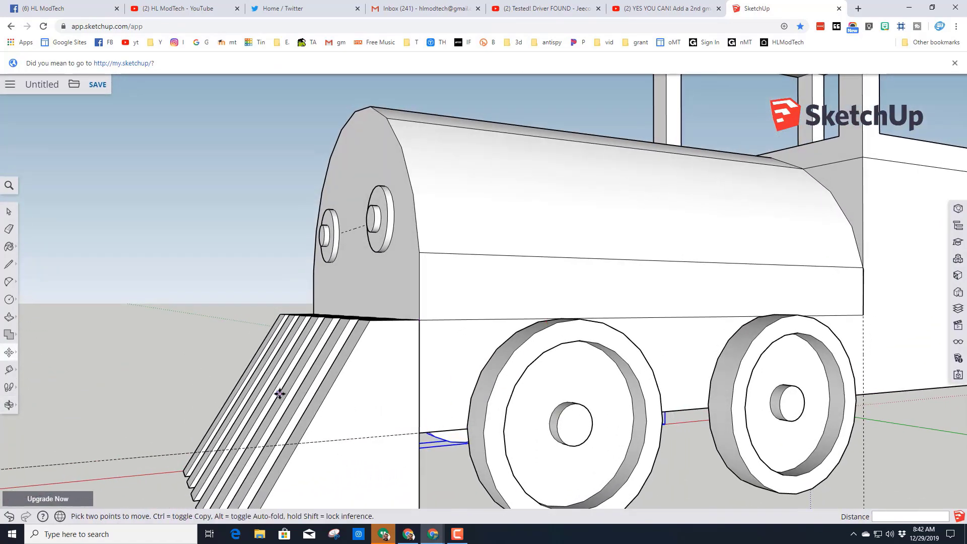
- Measure the front wheel's gap to the body's front edge and place a matching vertical guide 7 mm behind that edge on the opposite side
click(9, 370)
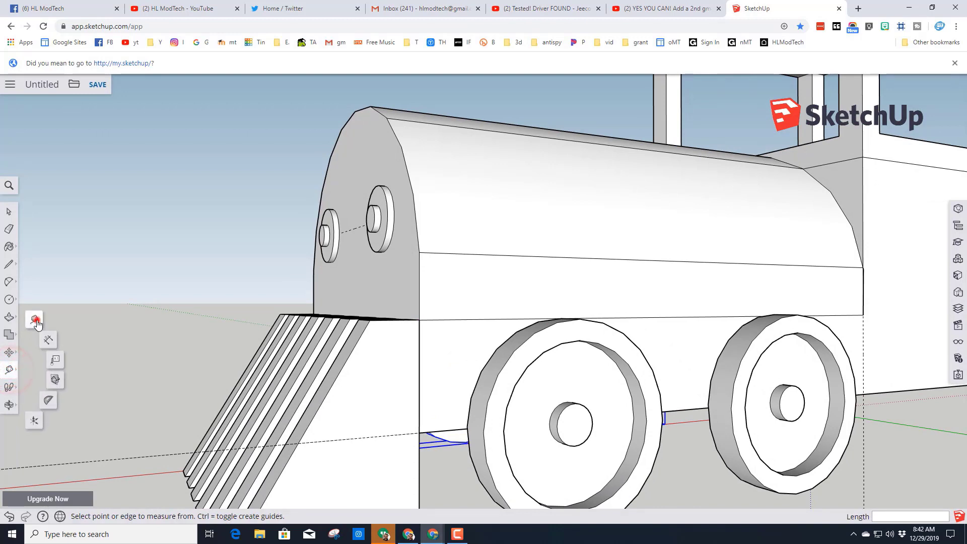
click(468, 427)
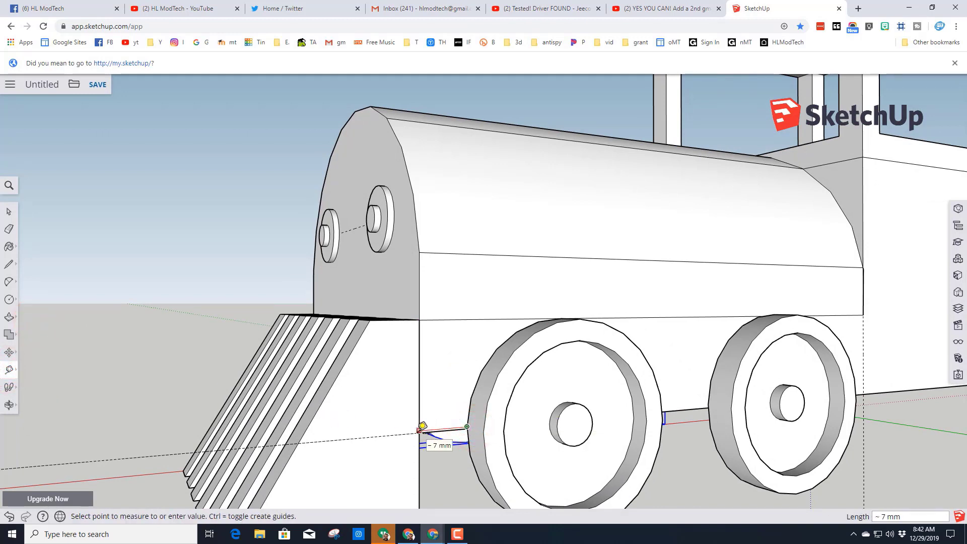
middle_drag(161, 389, 483, 444)
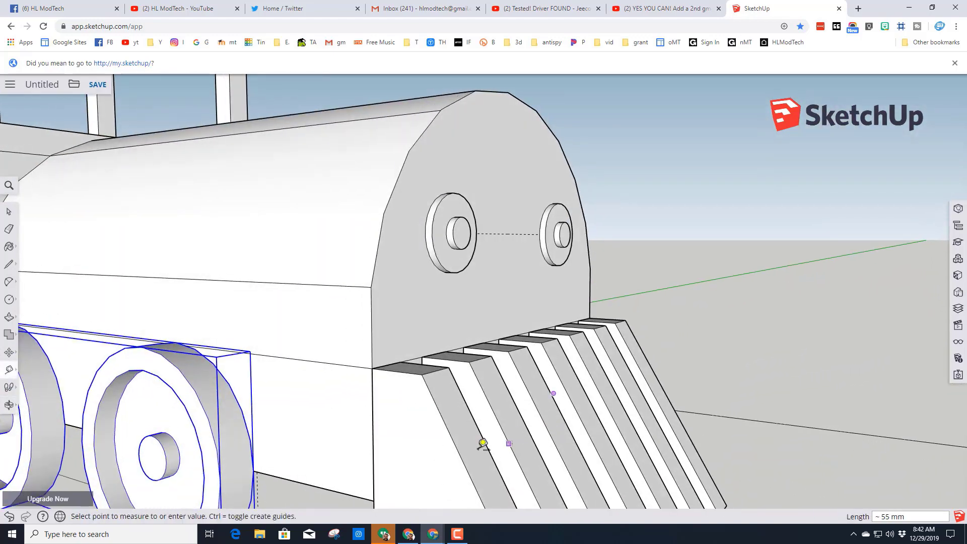
scroll(347, 474, down, 3)
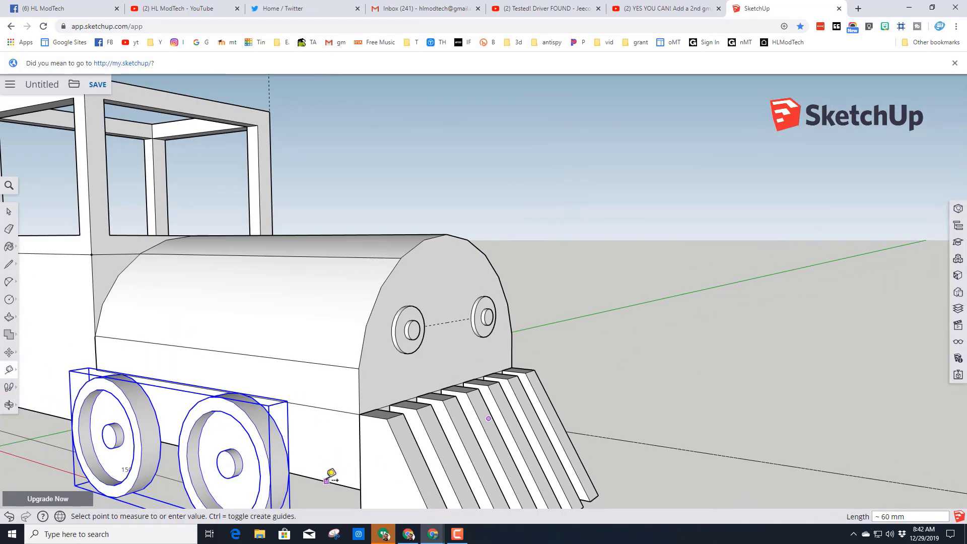
click(360, 489)
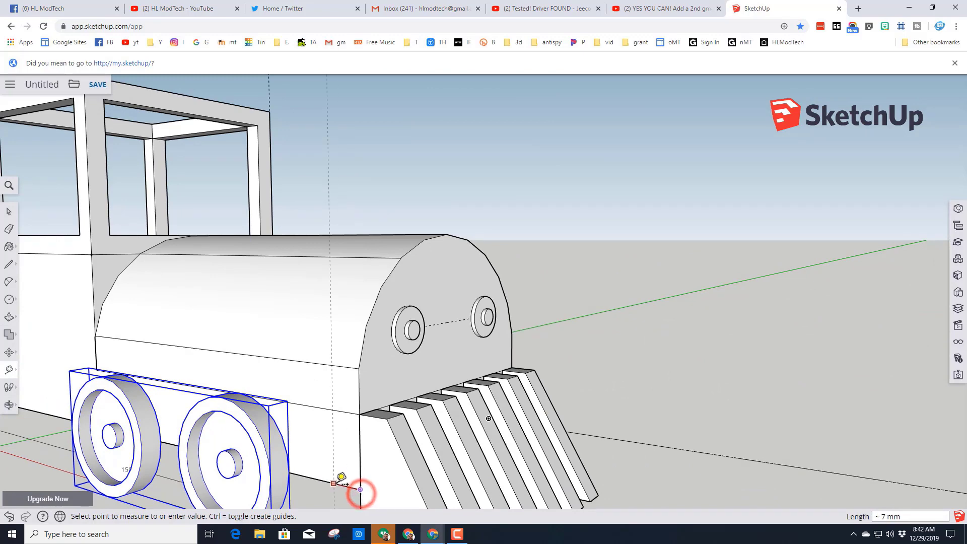
click(342, 477)
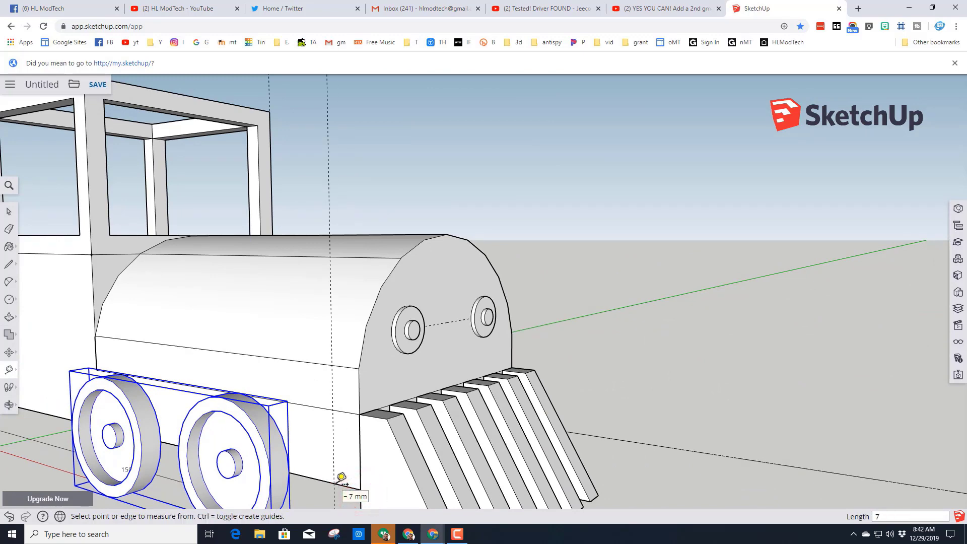
- Move the grouped wheel pair about 11 mm forward along the body so its front edge meets the guide
scroll(314, 476, down, 2)
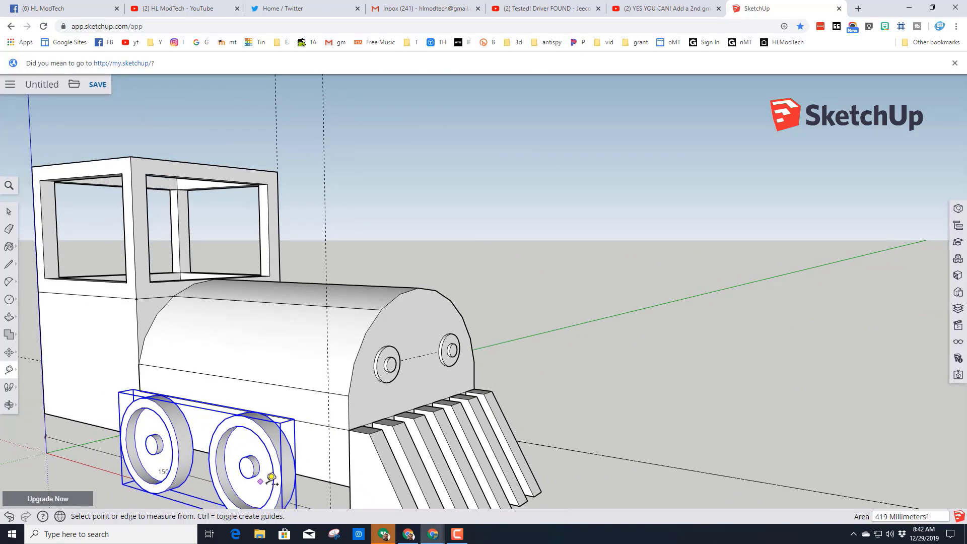
key(m)
click(298, 472)
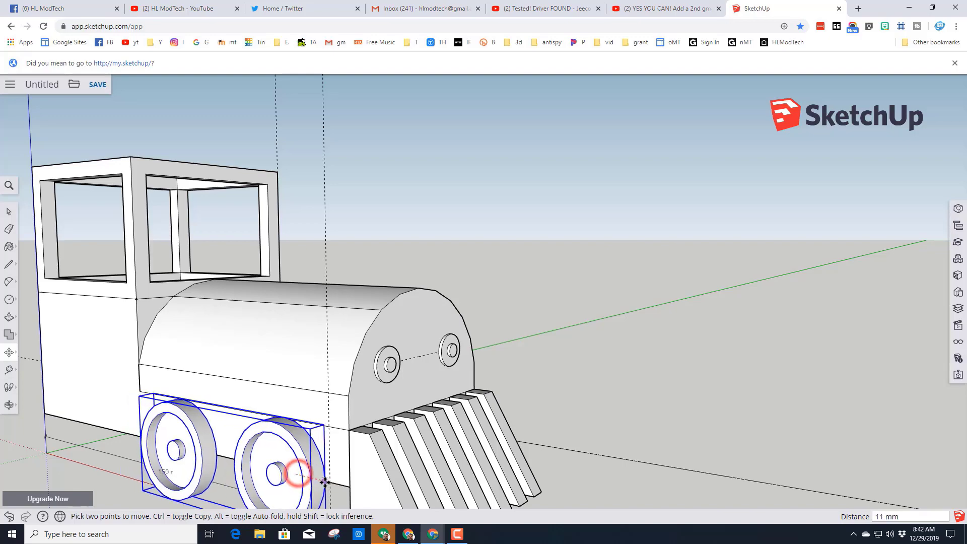
middle_drag(483, 485, 395, 466)
middle_drag(524, 474, 308, 434)
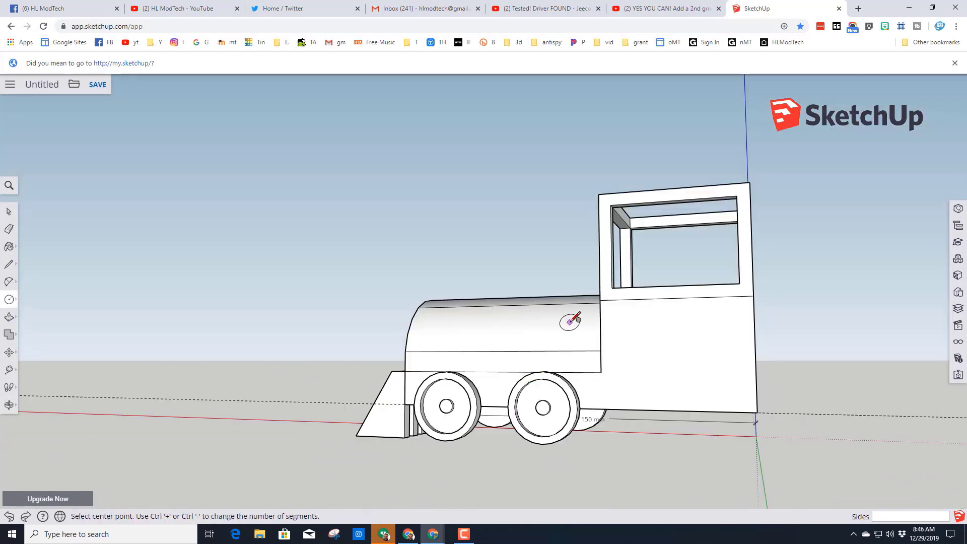
middle_drag(633, 320, 492, 363)
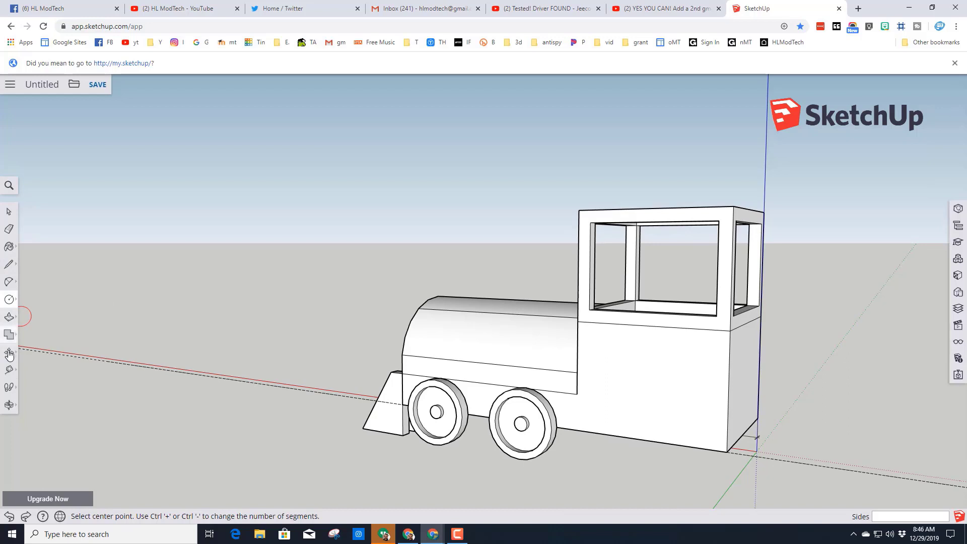
- Mark a guide point 15 mm above the bottom corner on the cab's rear vertical edge
click(10, 373)
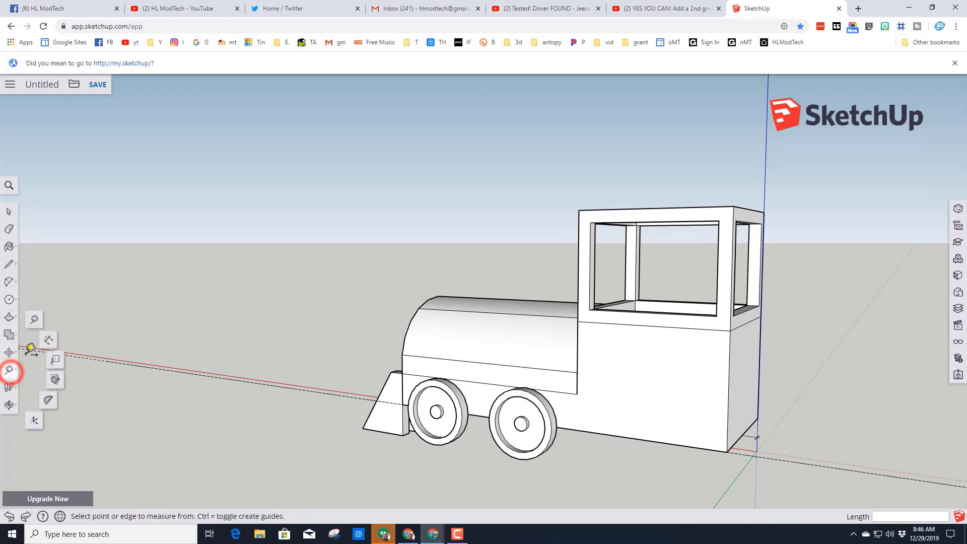
click(35, 322)
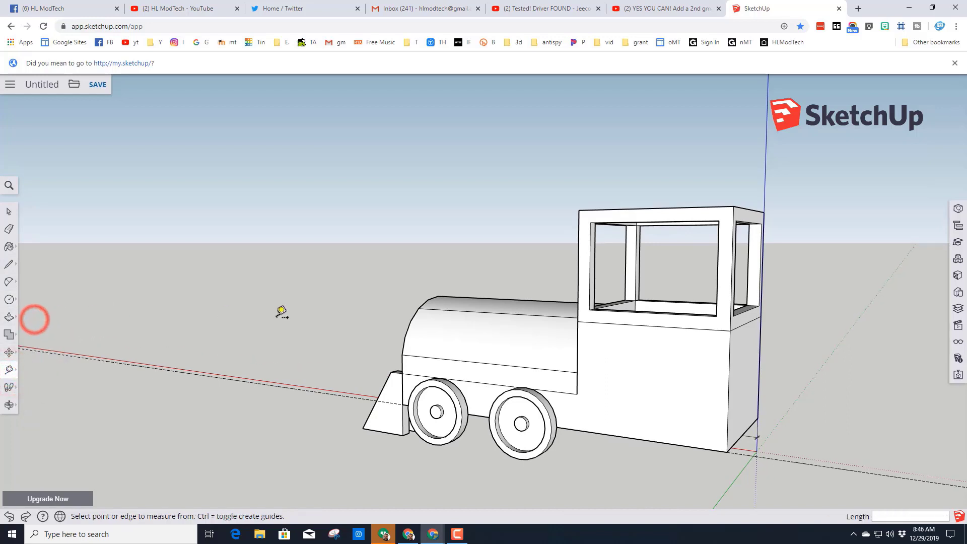
click(727, 452)
click(728, 391)
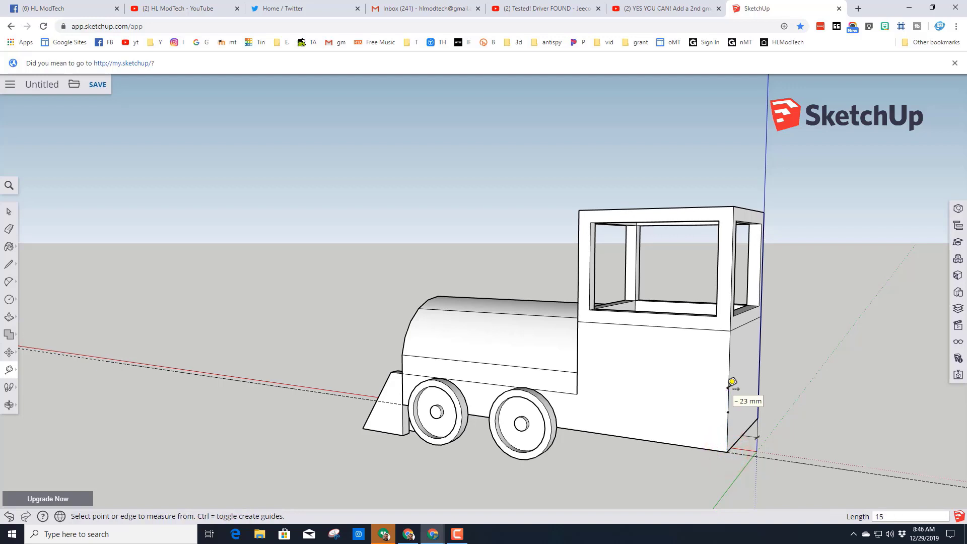
- Draw a circle with a 30 mm radius on the cab's side, centred on the guide point at its rear edge
click(8, 304)
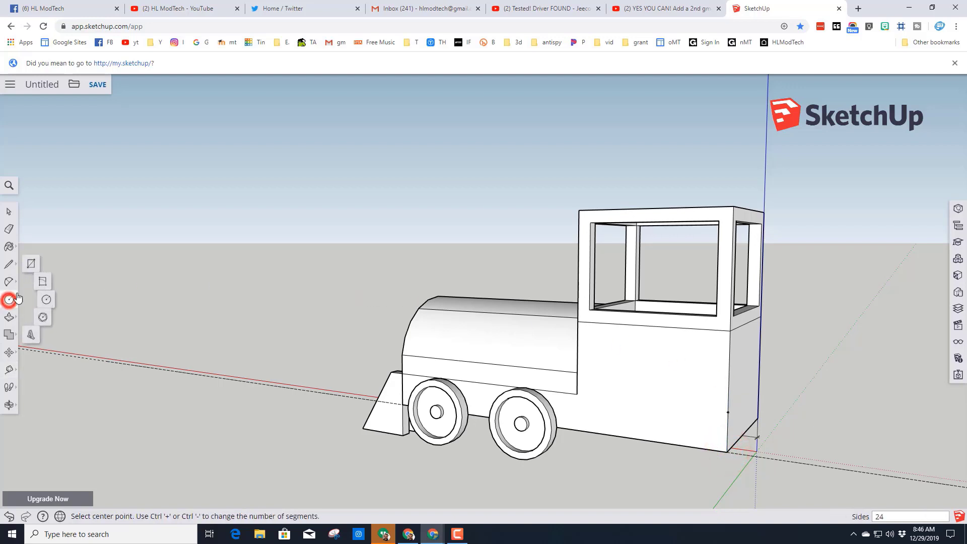
click(48, 300)
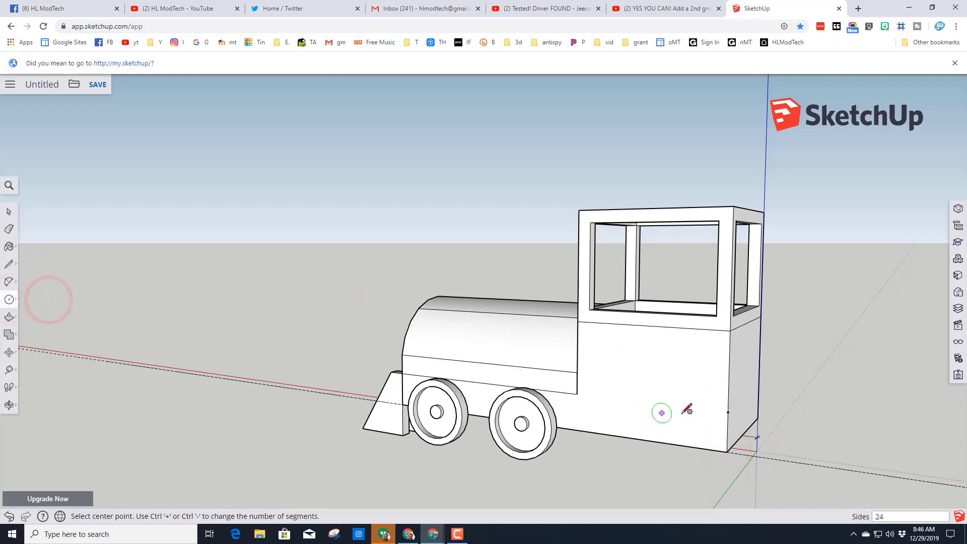
click(728, 412)
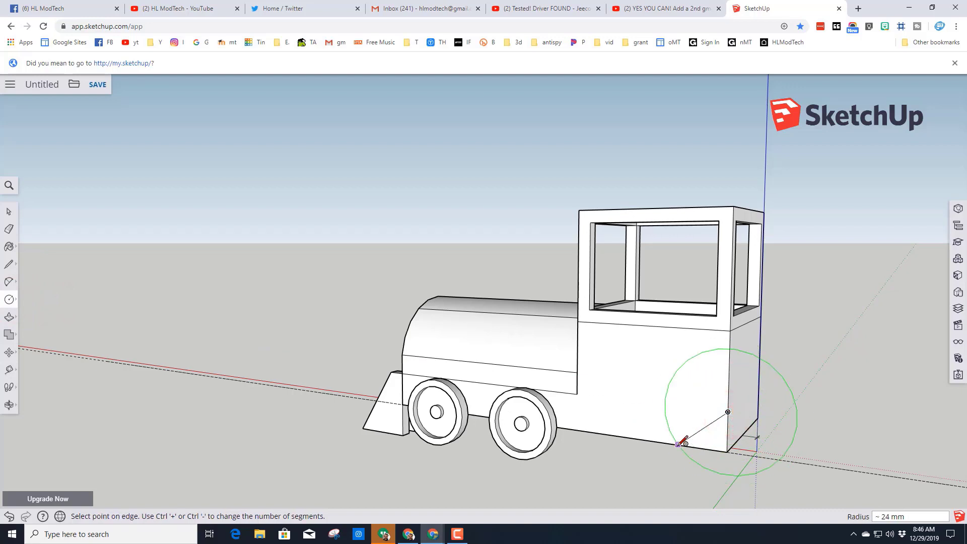
text(30)
key(Return)
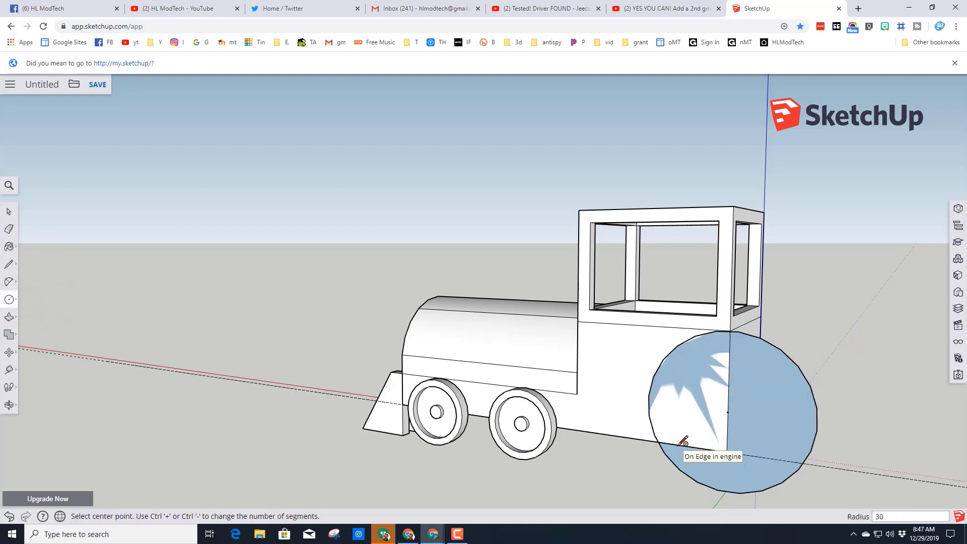
- Extrude the large circle 5 mm outward from the cab's side to form the rear wheel
key(p)
double_click(759, 416)
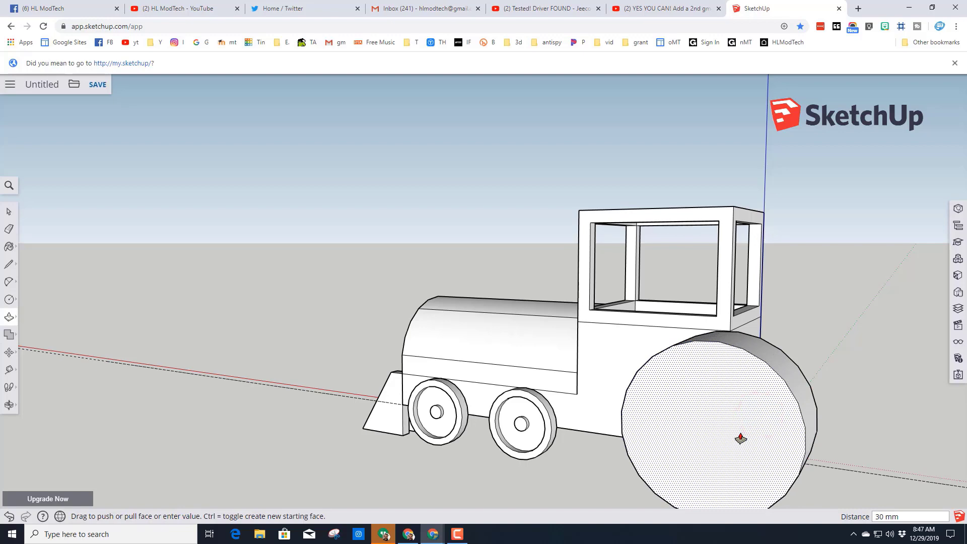
key(Return)
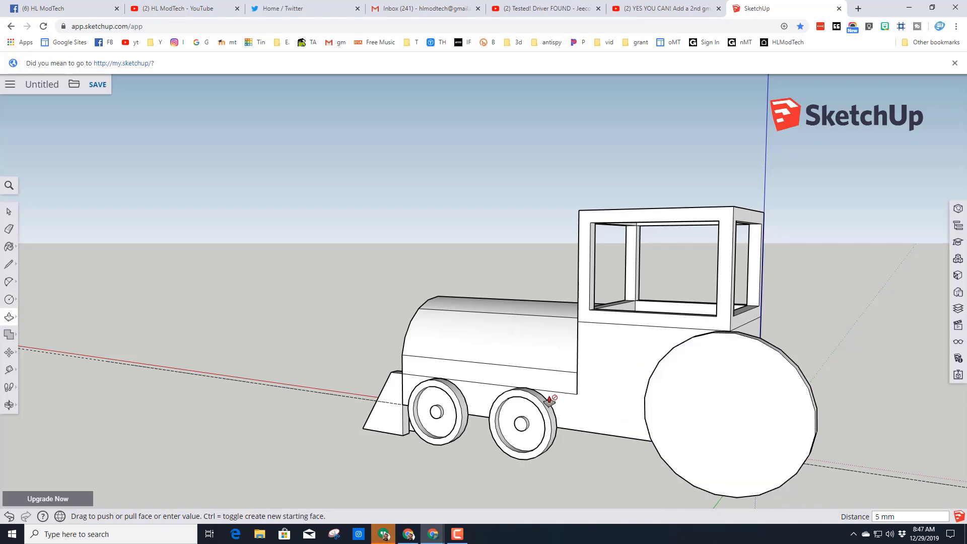
- Offset the large rear wheel's outer edge 10 mm inward to outline its rim
middle_drag(546, 402, 383, 349)
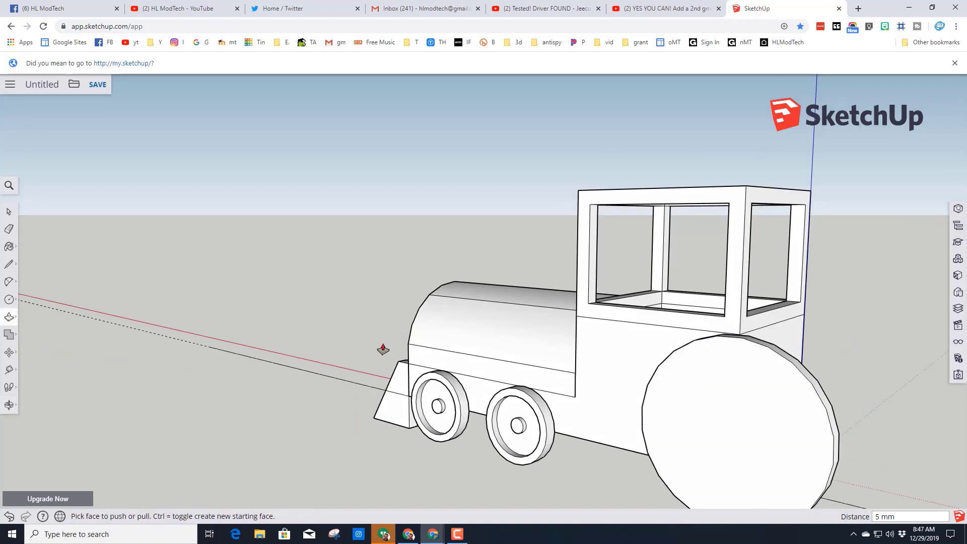
click(11, 321)
click(36, 333)
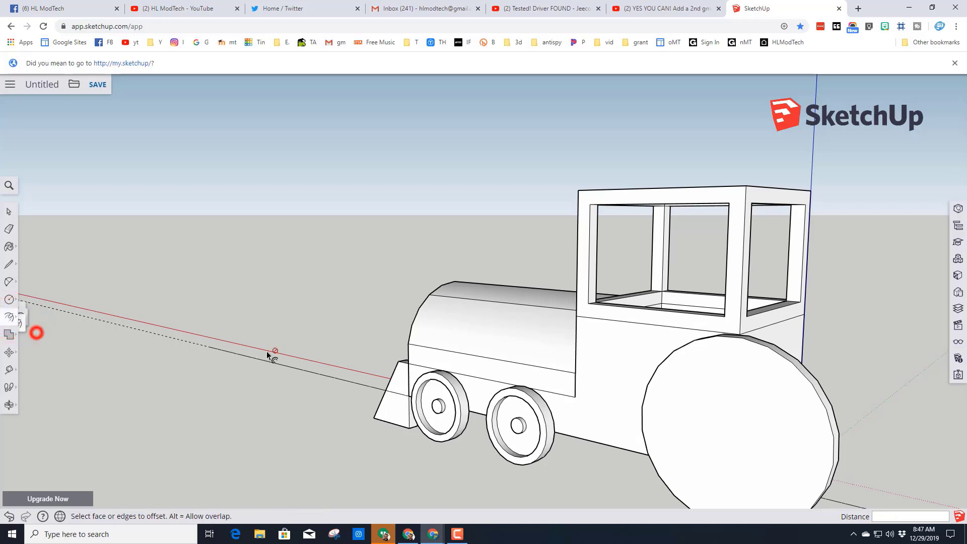
click(712, 400)
click(779, 353)
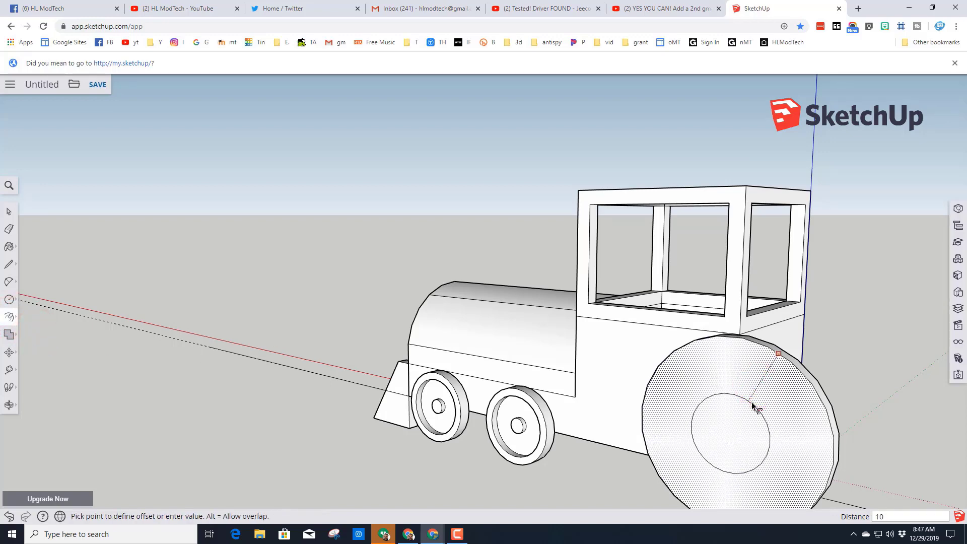
click(751, 402)
- Recess the large rear wheel's inner face 3 mm inside the rim
middle_drag(696, 404, 626, 410)
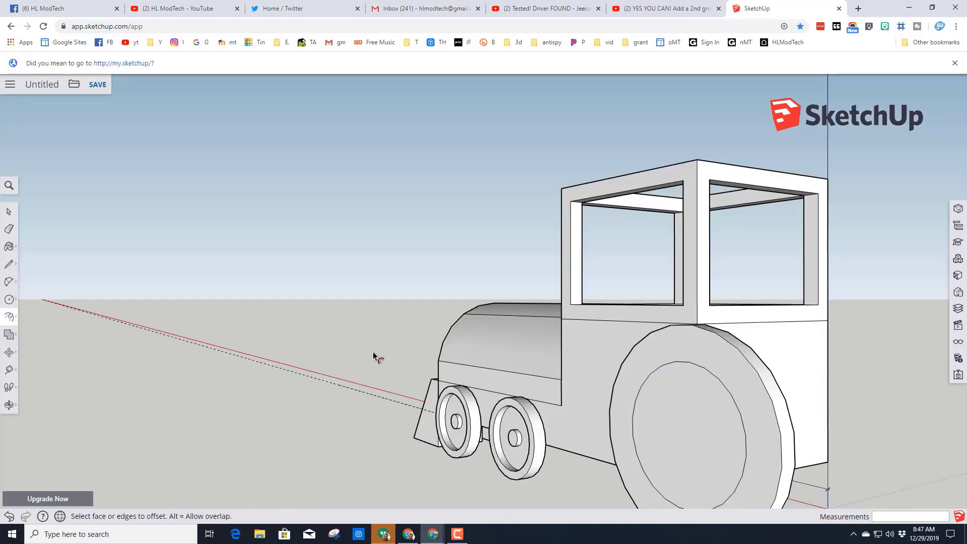
key(p)
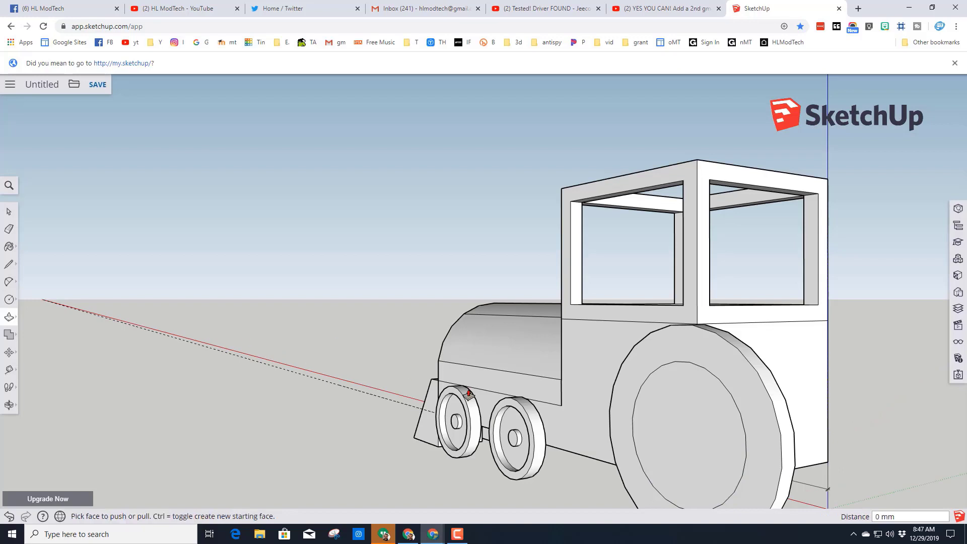
click(661, 421)
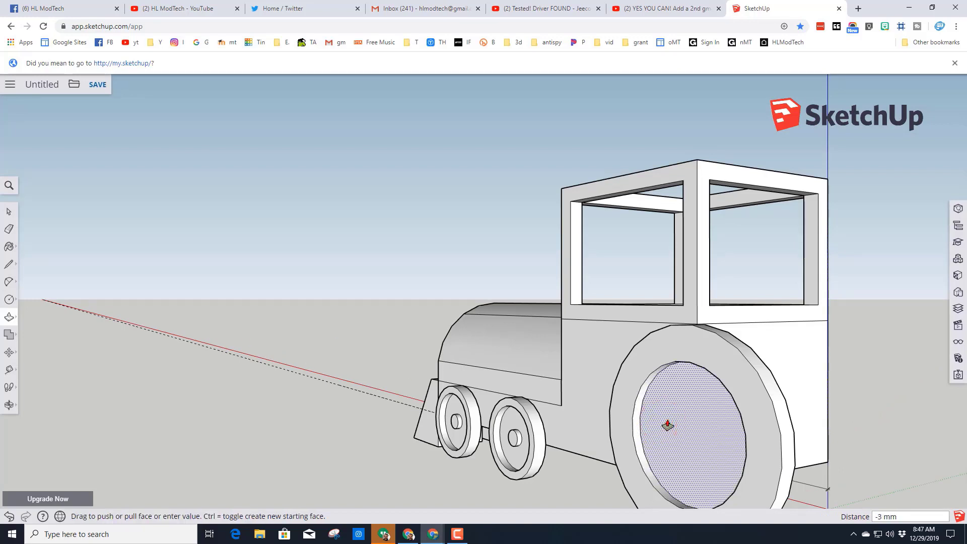
key(Return)
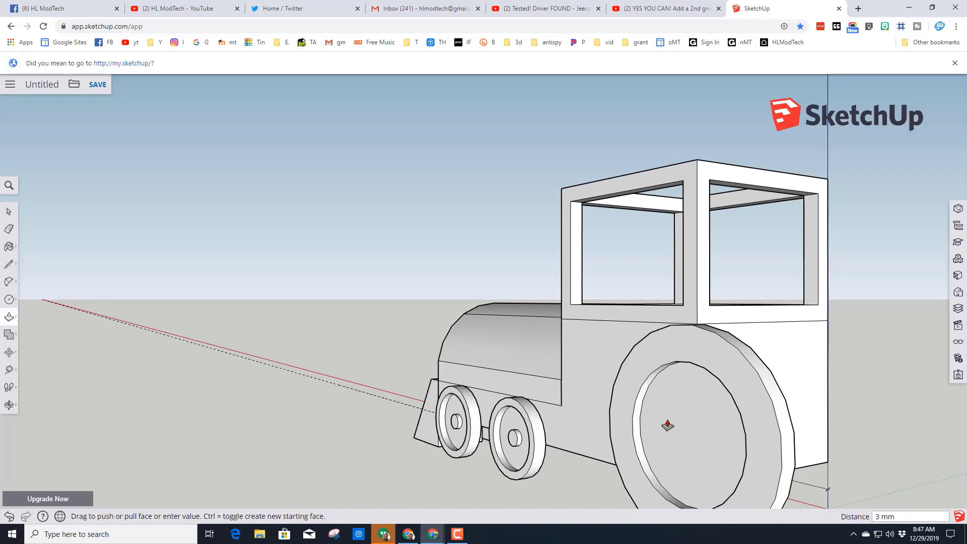
- Offset the recessed face's edge 15 mm inward to outline a central hub
click(9, 318)
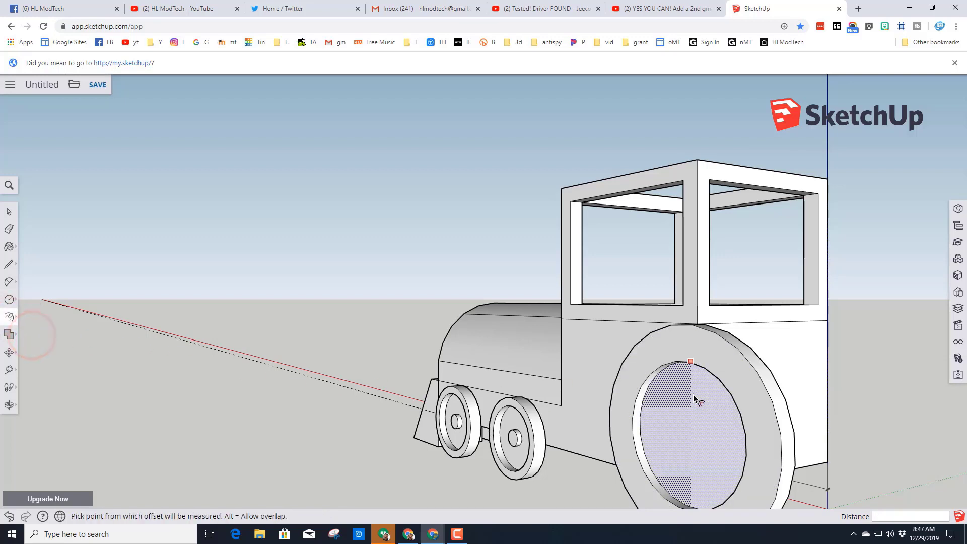
click(688, 425)
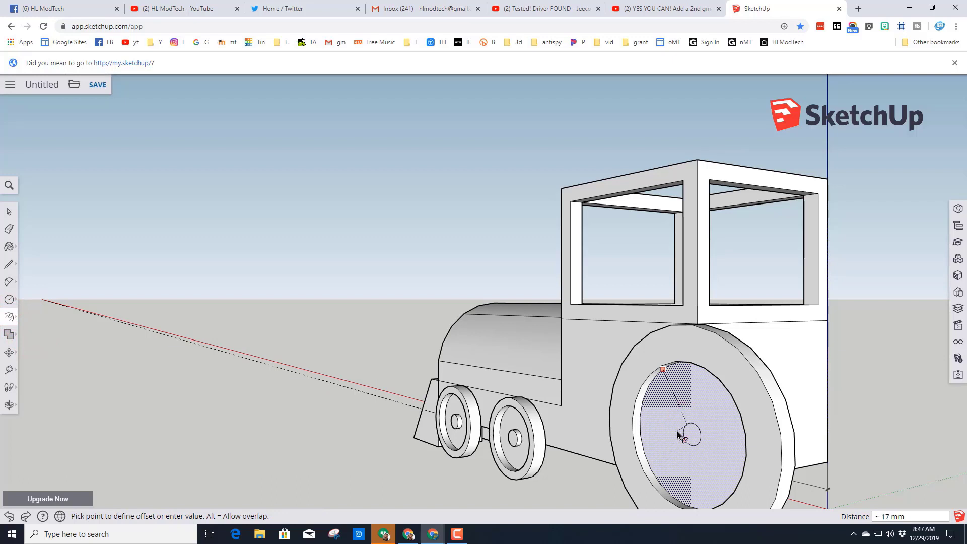
text(15)
key(Return)
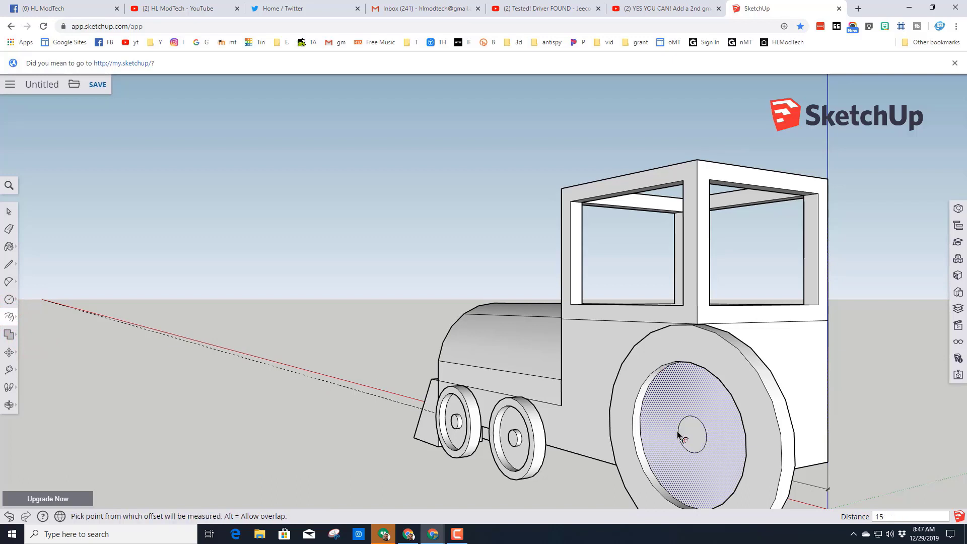
- Extrude the large rear wheel's central hub circle 2 mm outward
key(p)
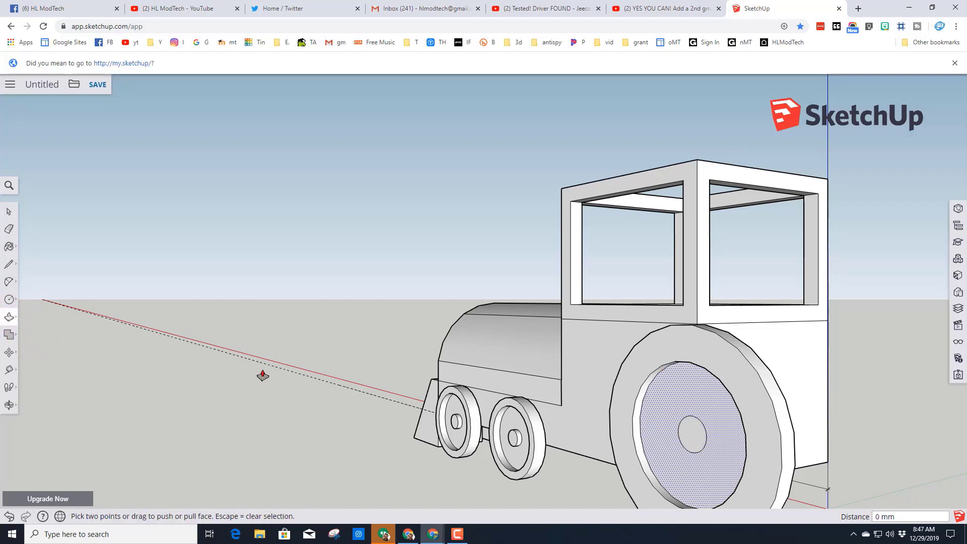
click(9, 316)
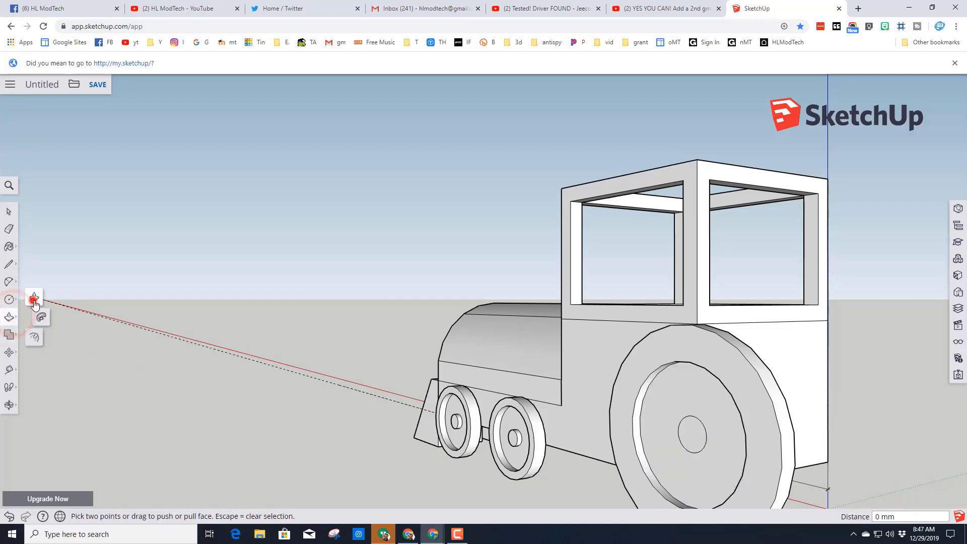
click(685, 441)
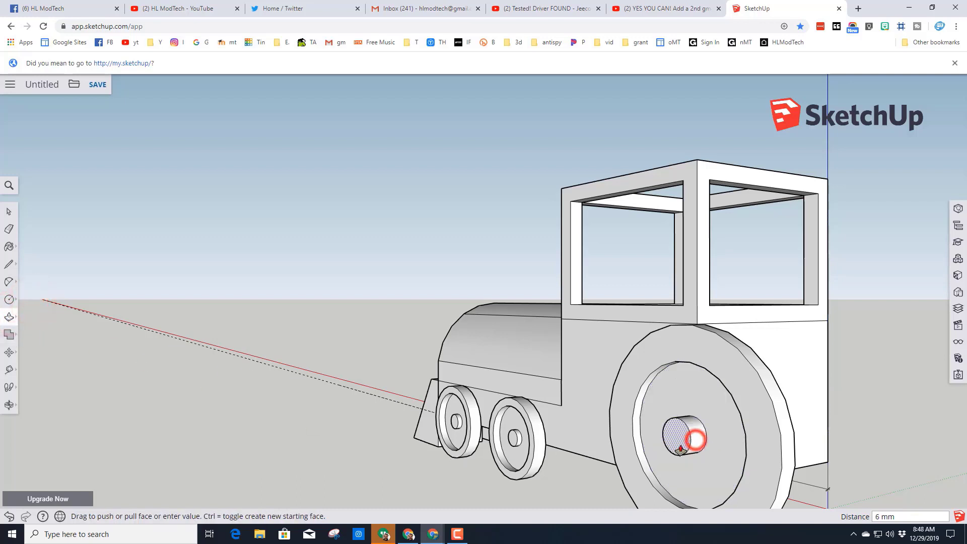
text(2)
key(Return)
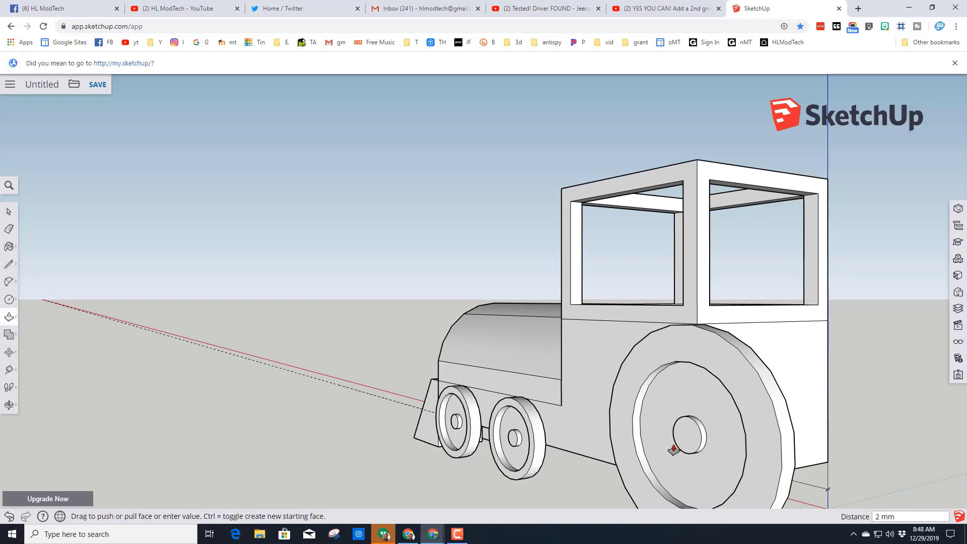
- Select all geometry connected to the large rear wheel and make it a component named rearwheel
mouse_move(702, 402)
middle_down()
mouse_move(558, 440)
mouse_move(723, 437)
mouse_move(625, 430)
middle_up()
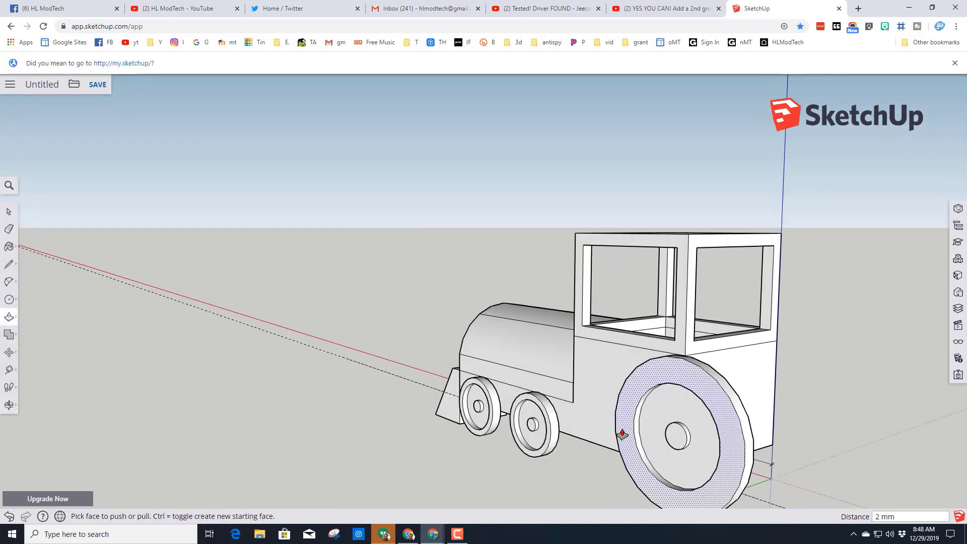
click(11, 211)
click(625, 402)
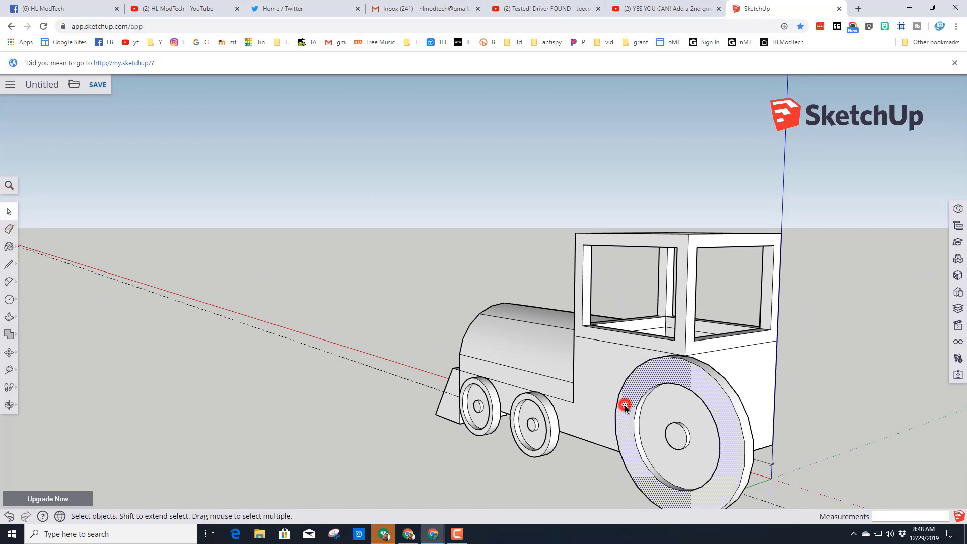
right_click(622, 402)
mouse_move(673, 291)
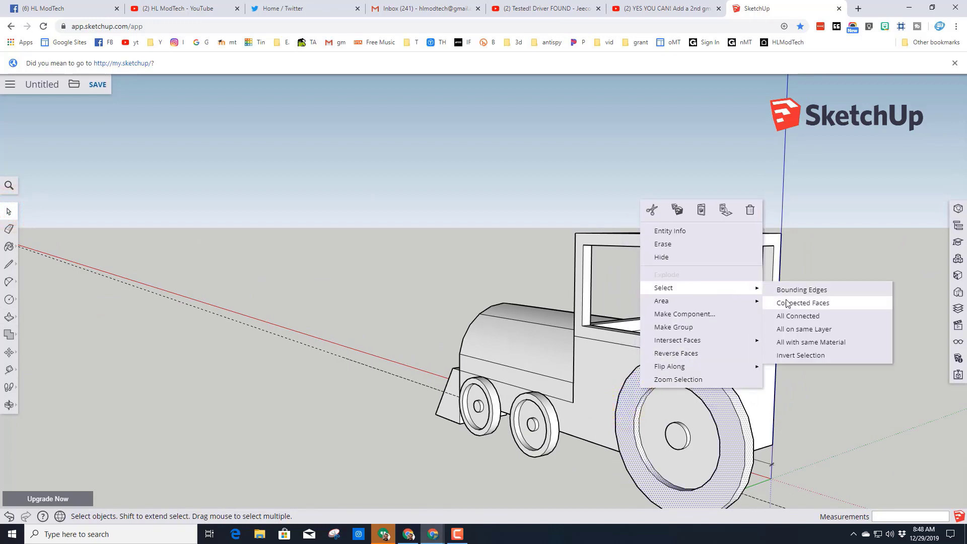
click(793, 316)
right_click(712, 417)
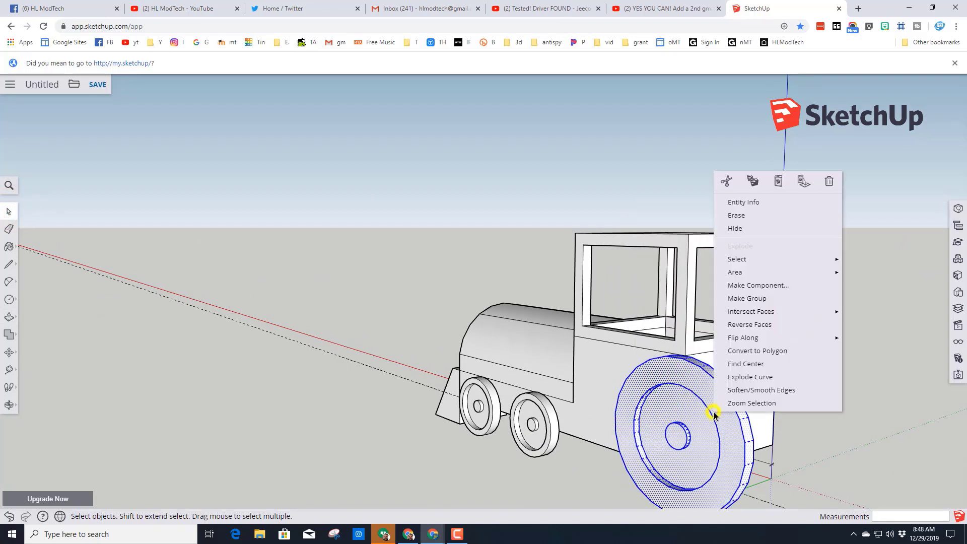
click(751, 285)
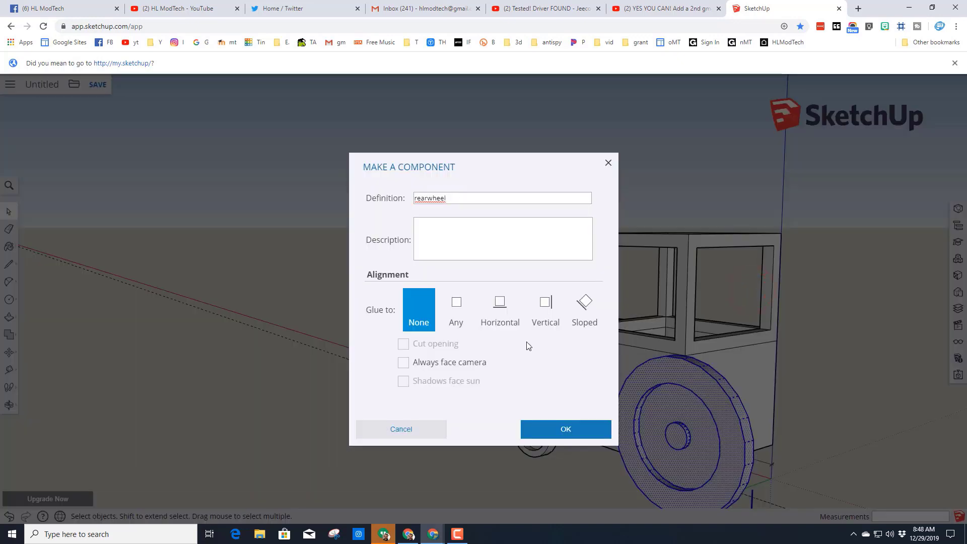
key(Return)
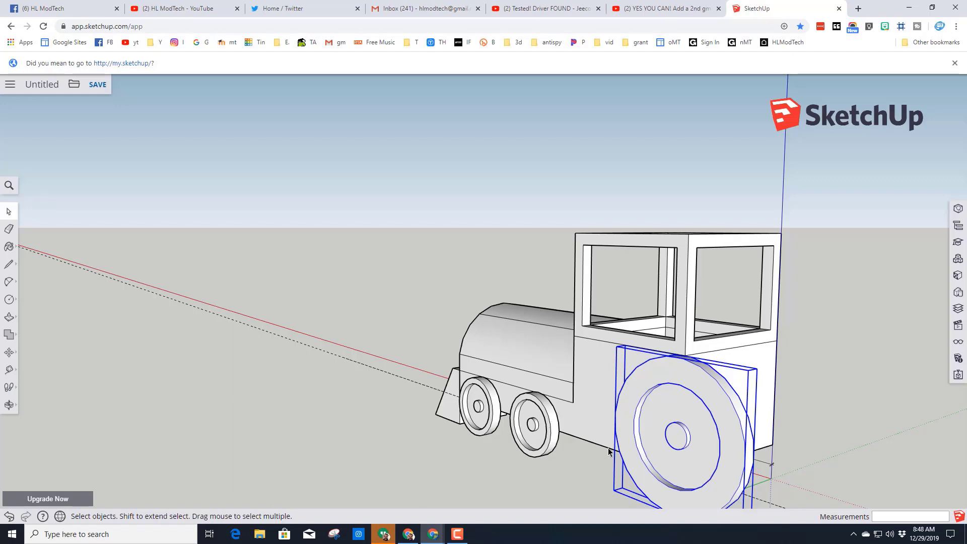
- Copy the large rear wheel component about 65 mm across the body to the opposite side of the engine
middle_drag(579, 441, 692, 448)
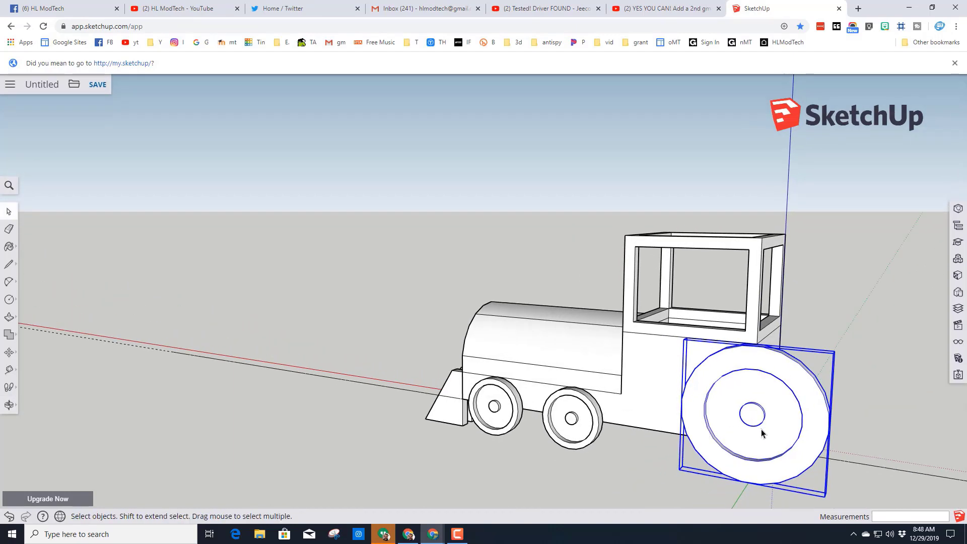
middle_drag(762, 433, 591, 417)
middle_drag(643, 442, 515, 456)
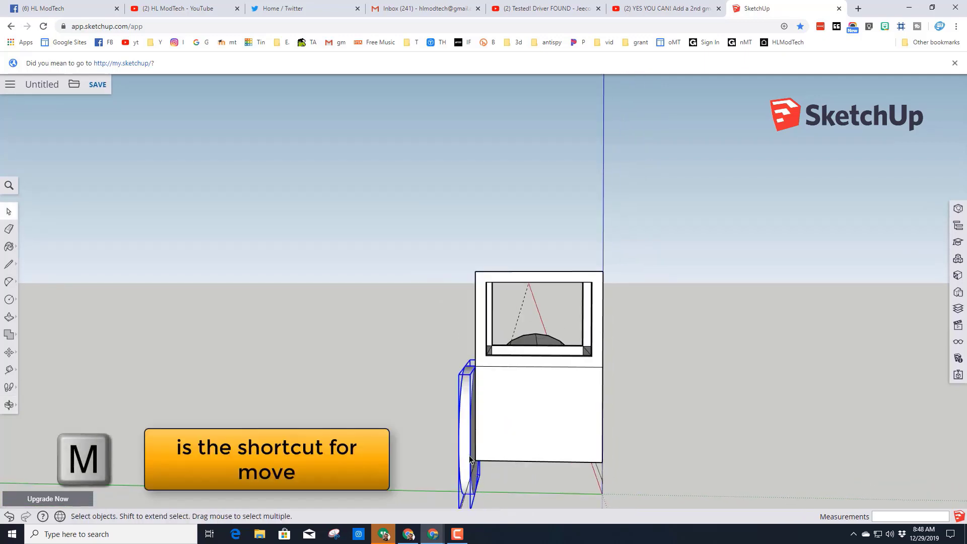
key(m)
scroll(471, 456, up, 3)
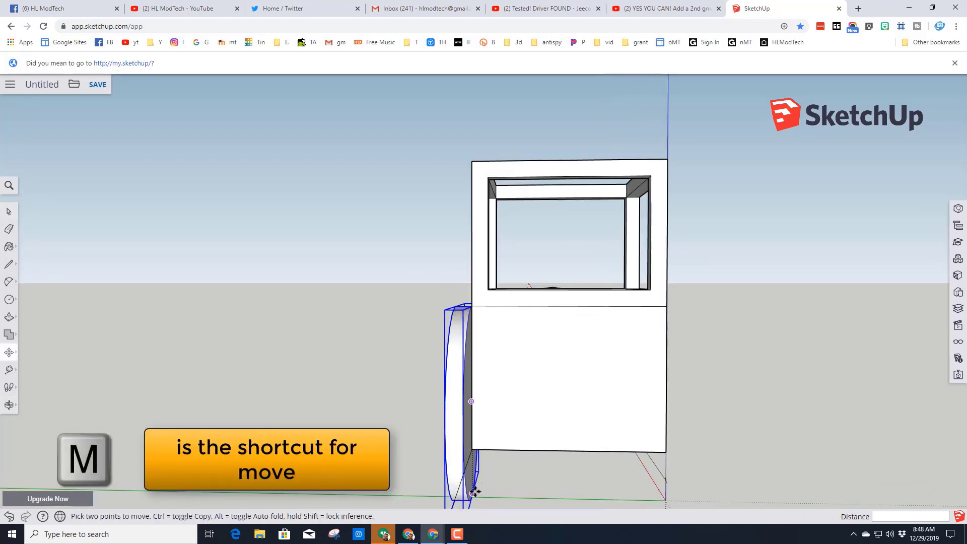
click(474, 489)
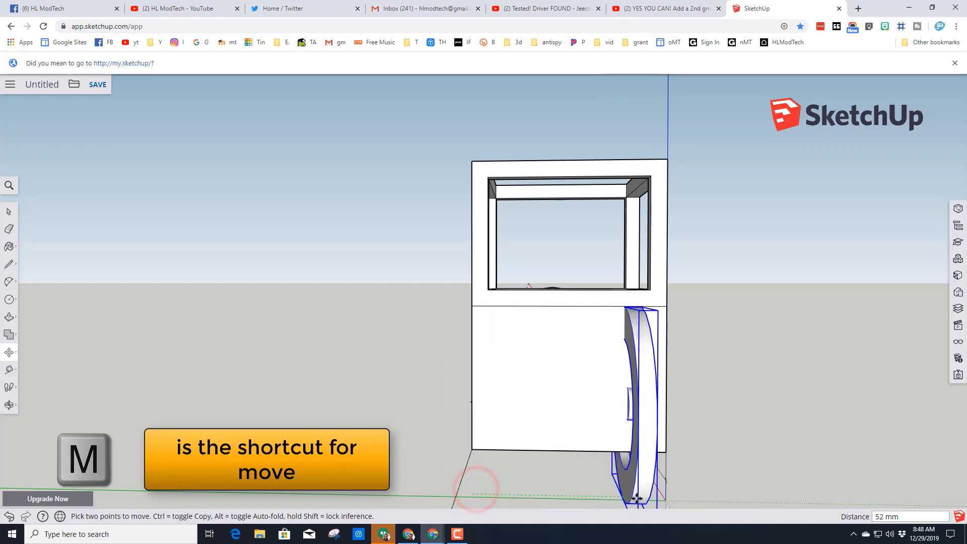
key(ctrl)
key(ctrl)
key(ctrl)
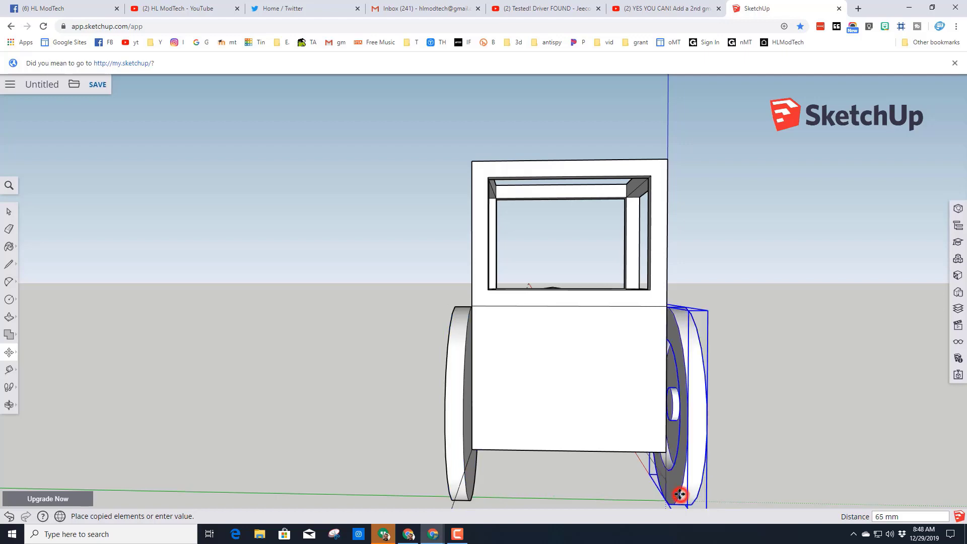
click(681, 494)
- Select both large rear wheels and move them 30 mm forward along the engine's length
middle_drag(548, 459, 708, 452)
key(space)
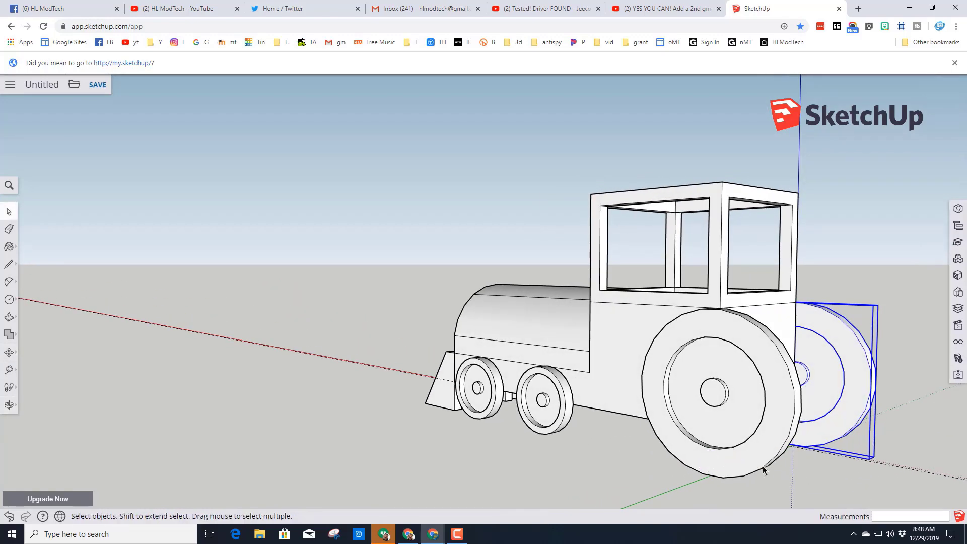
shift+click(760, 460)
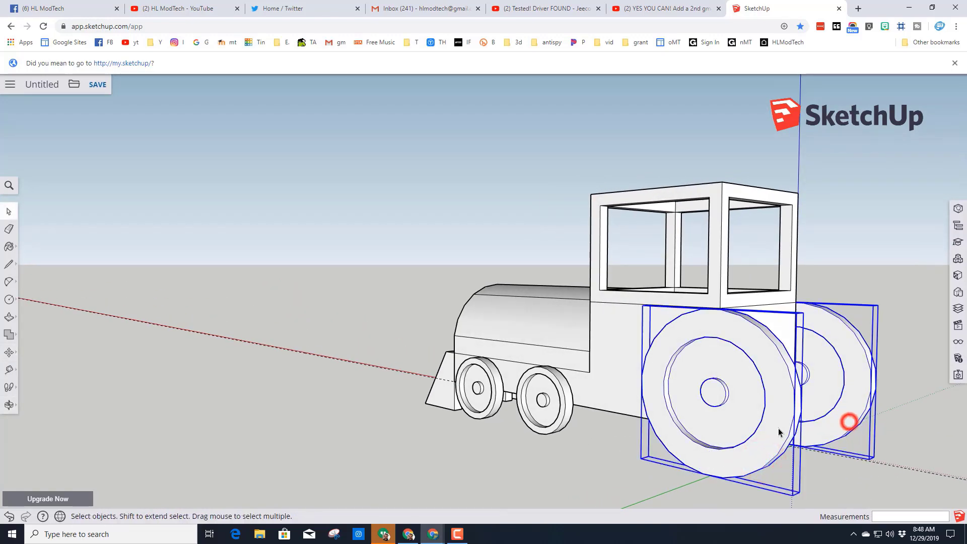
middle_drag(780, 432, 824, 425)
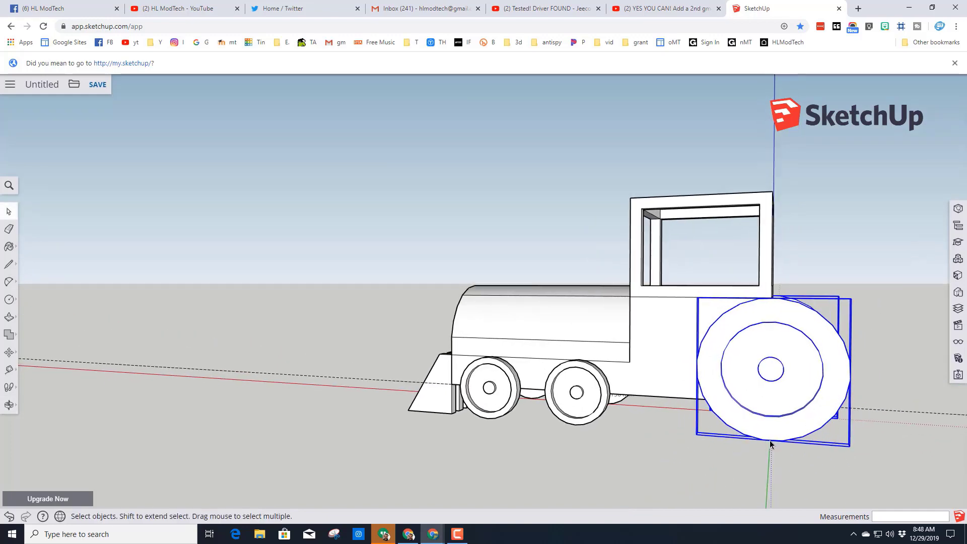
key(m)
scroll(771, 441, up, 3)
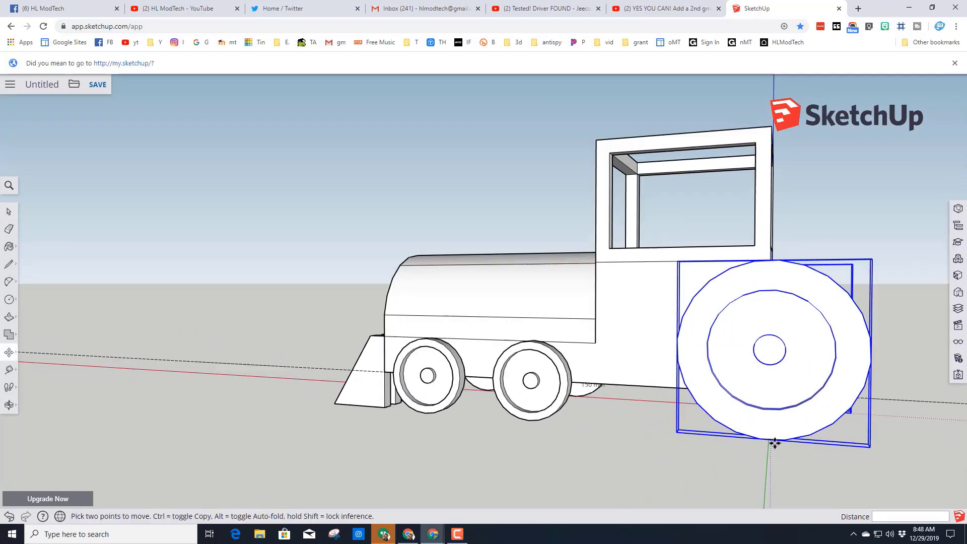
click(775, 440)
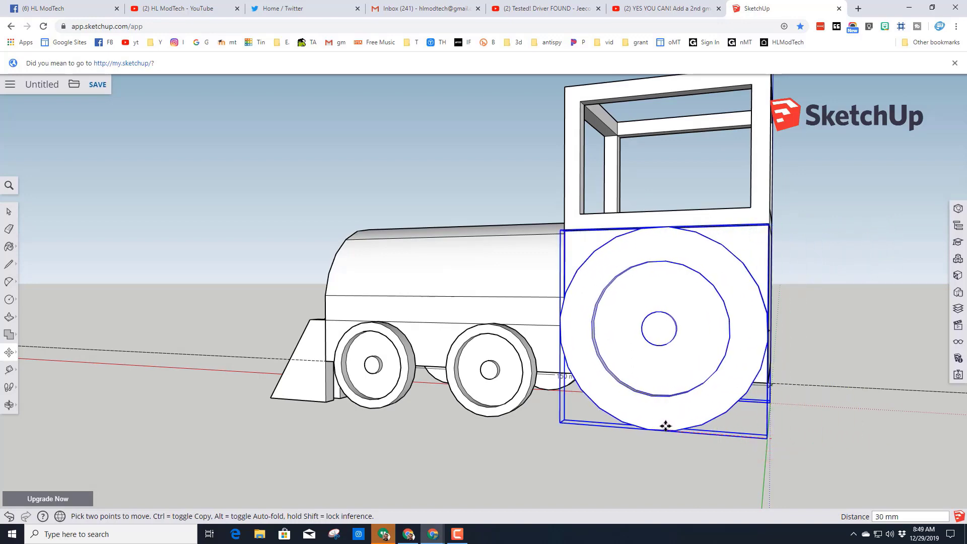
middle_drag(756, 438, 561, 444)
click(656, 448)
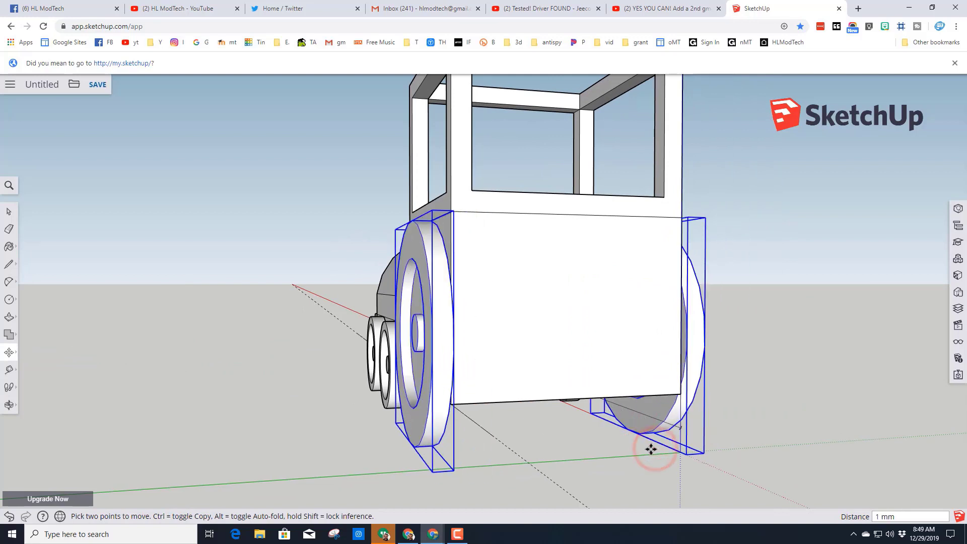
key(Escape)
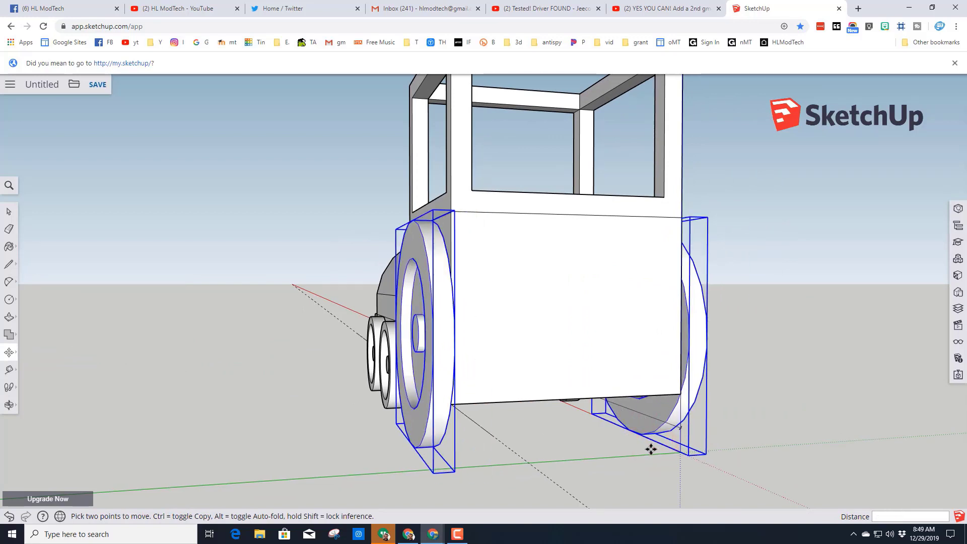
key(space)
click(640, 457)
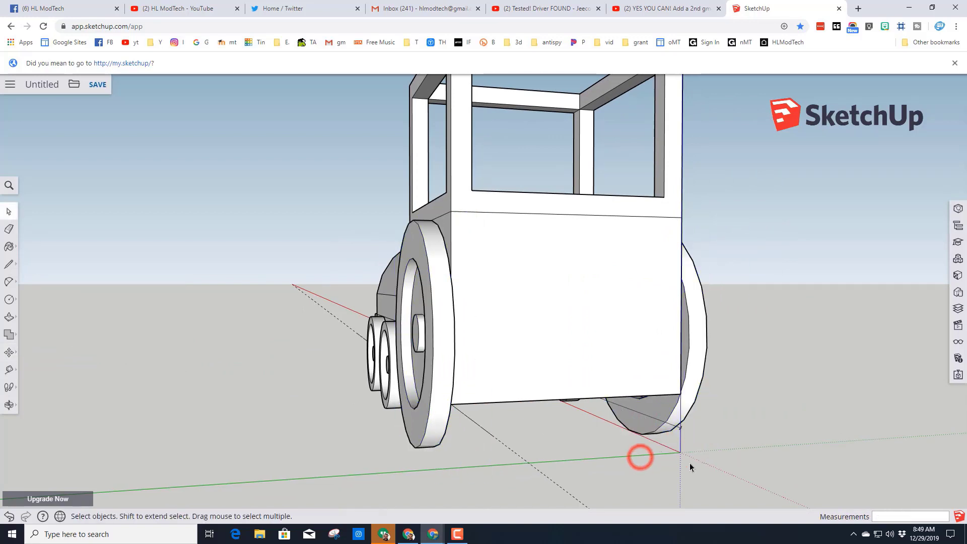
- Rotate the copied rear wheel about its top centre so its recessed hub side faces outward
middle_drag(640, 457, 585, 403)
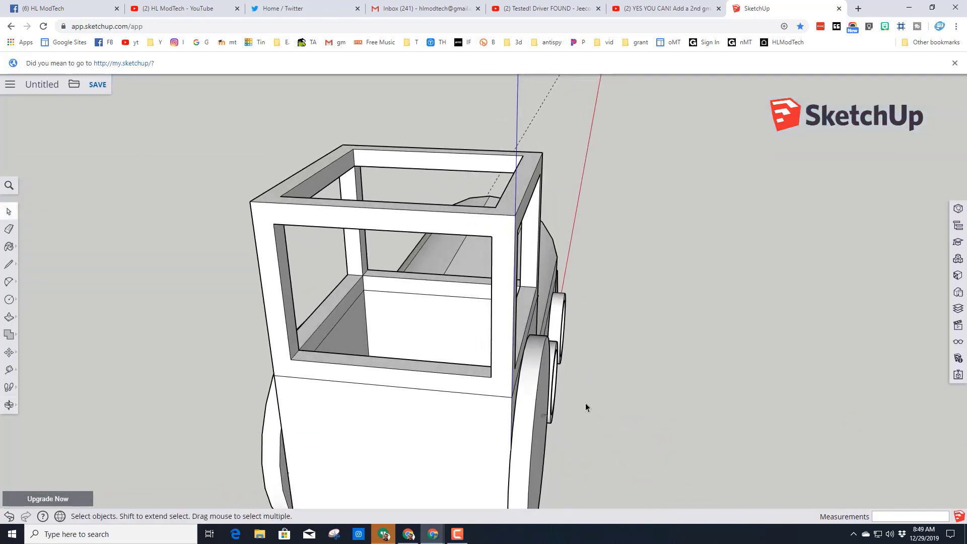
click(534, 388)
middle_drag(403, 335, 303, 407)
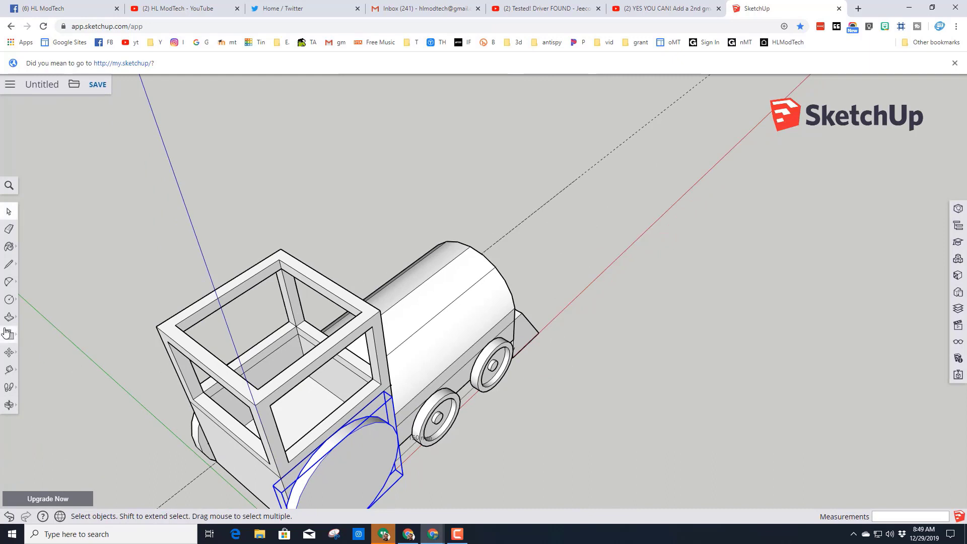
click(11, 353)
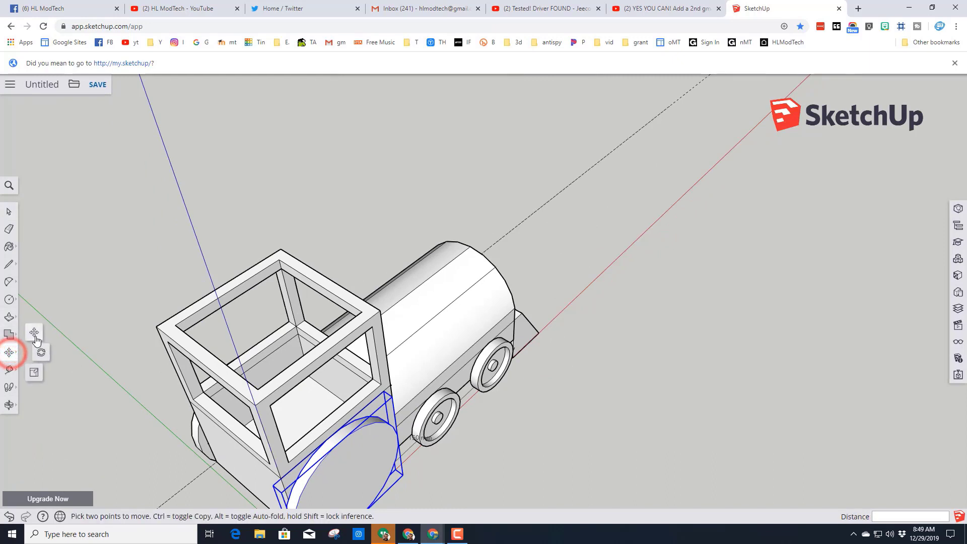
mouse_move(375, 405)
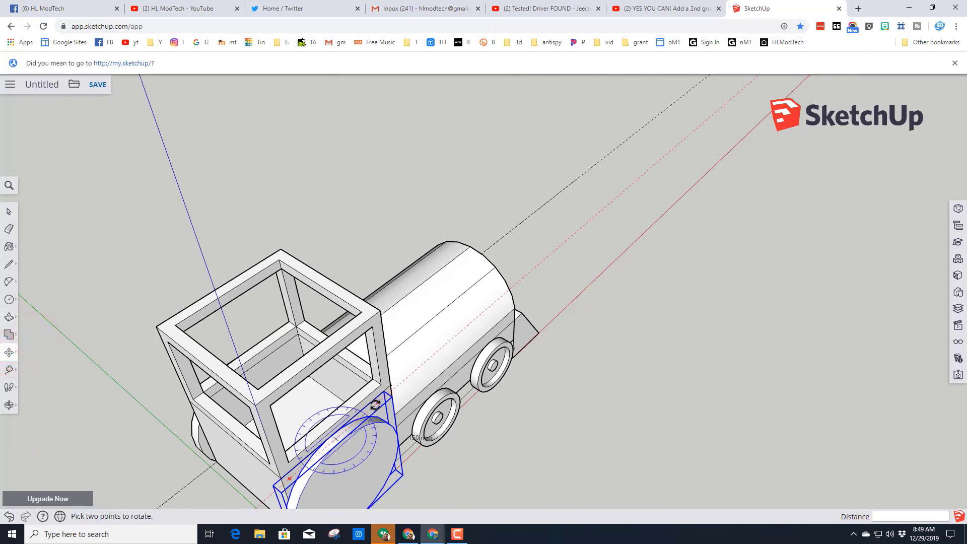
click(378, 403)
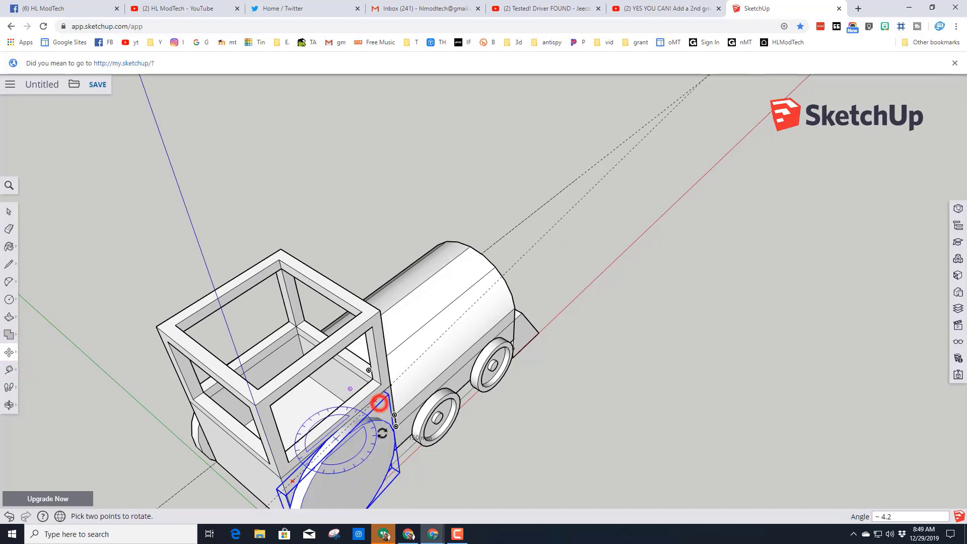
click(318, 454)
- Draw a corner-to-corner rectangle rising from the cab's rear top edge across its full 60 mm width
middle_drag(250, 438, 497, 273)
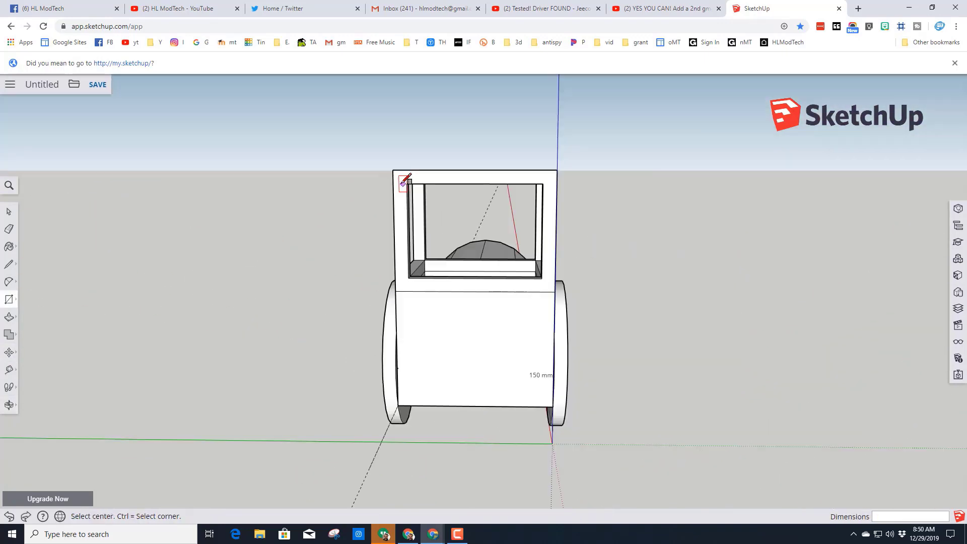
click(392, 170)
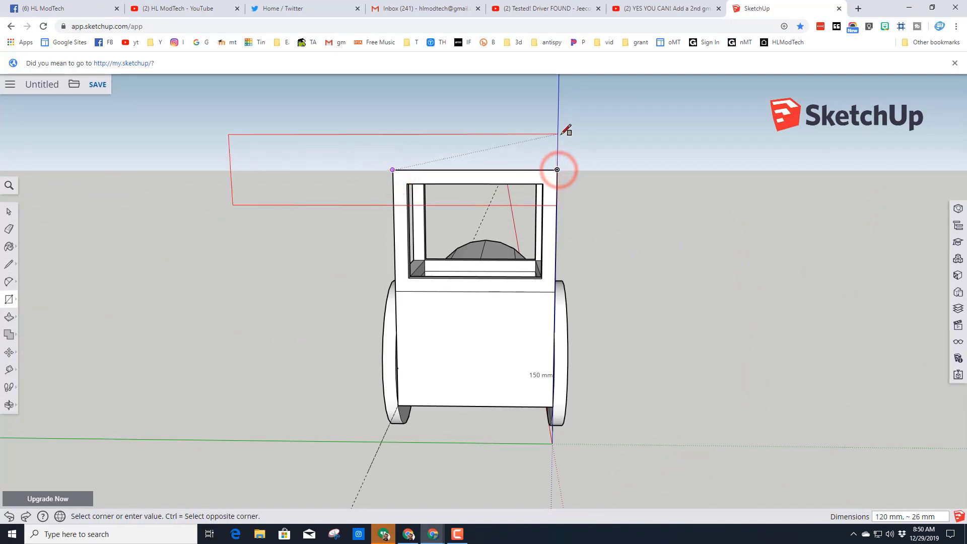
key(ctrl)
key(ctrl)
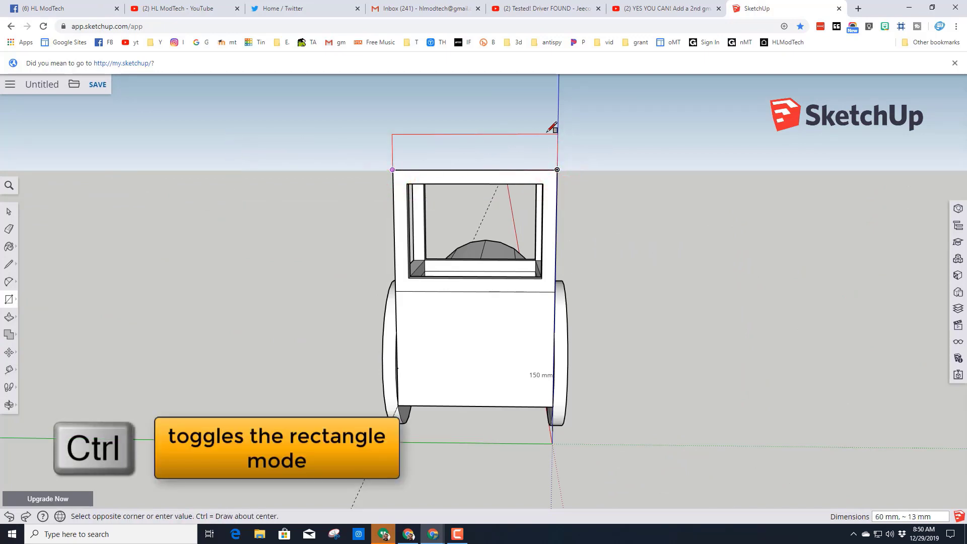
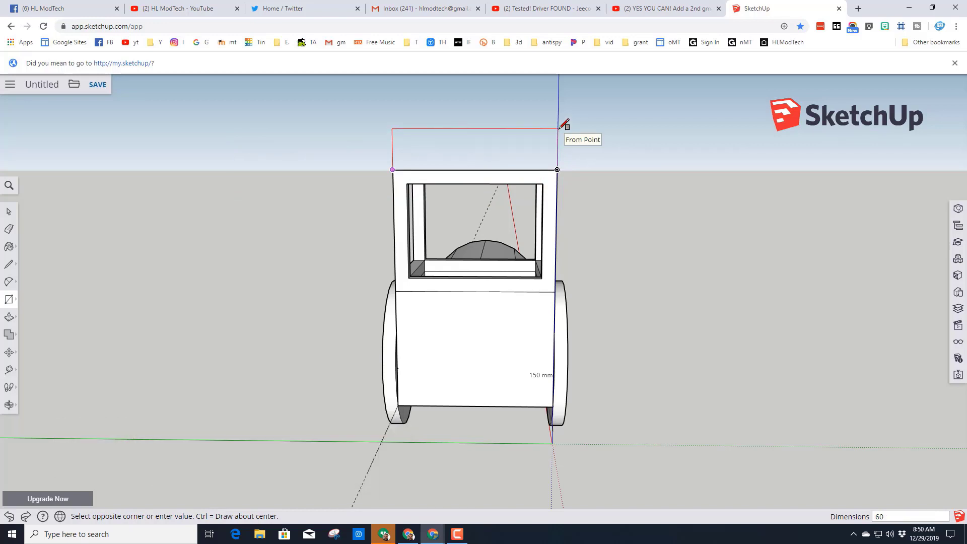
- Size the roof rectangle to 60 by 10 mm and extrude it 60 mm forward over the cab
key(Return)
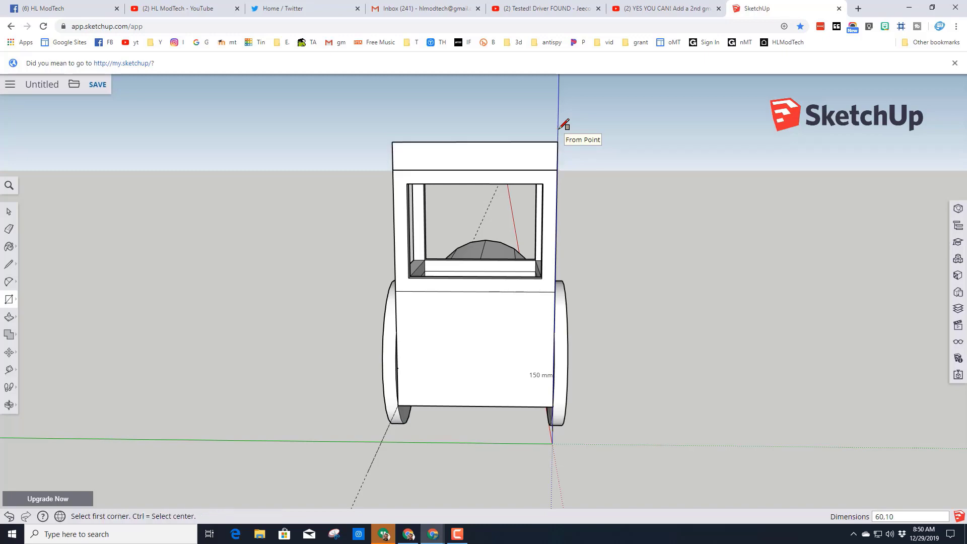
middle_drag(506, 181, 252, 177)
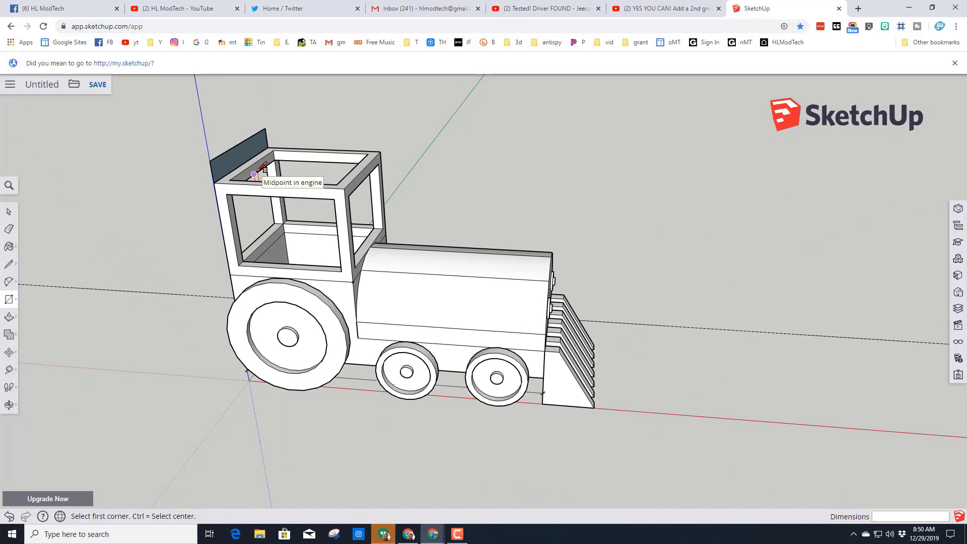
key(p)
click(237, 159)
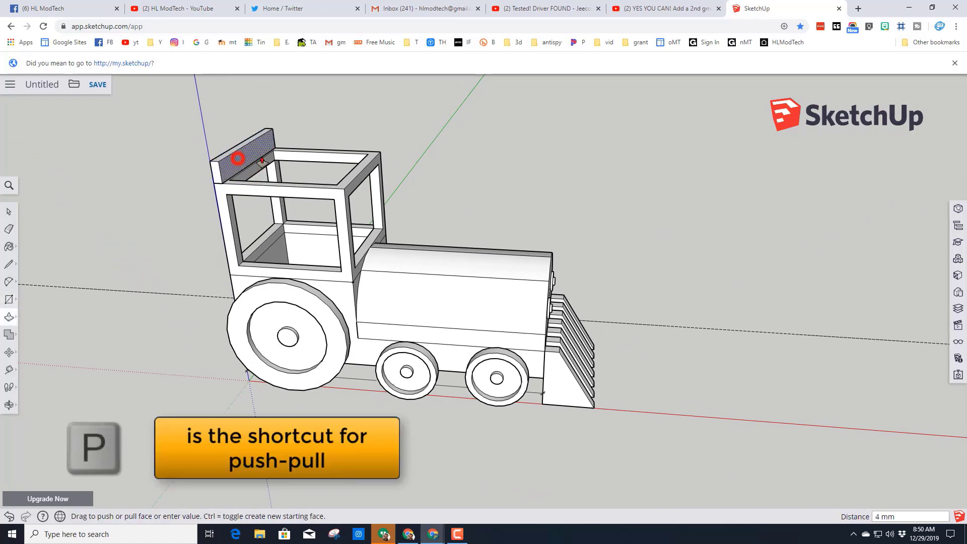
click(345, 190)
- Extend the roof 5 mm outward on one side of the cab and 5 mm beyond its rear
middle_drag(346, 190, 398, 231)
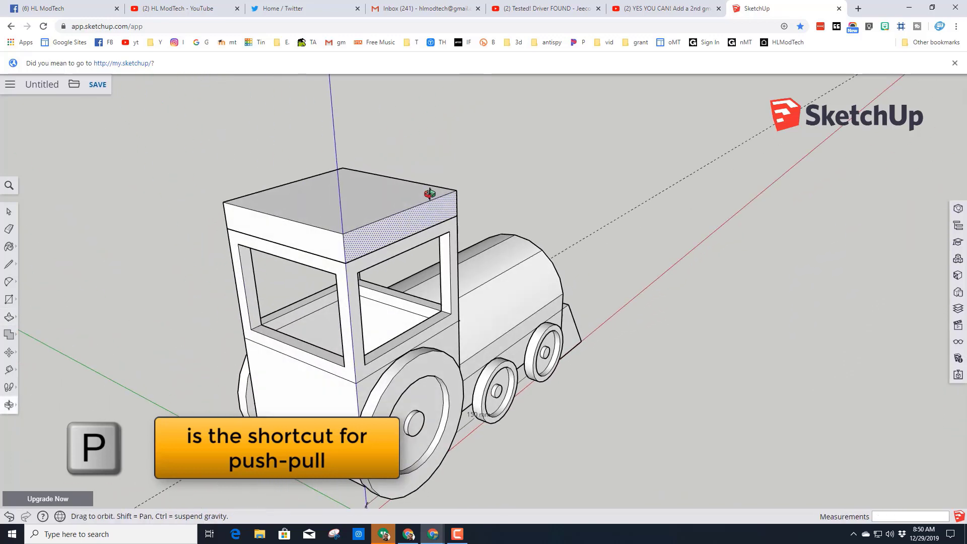
click(390, 238)
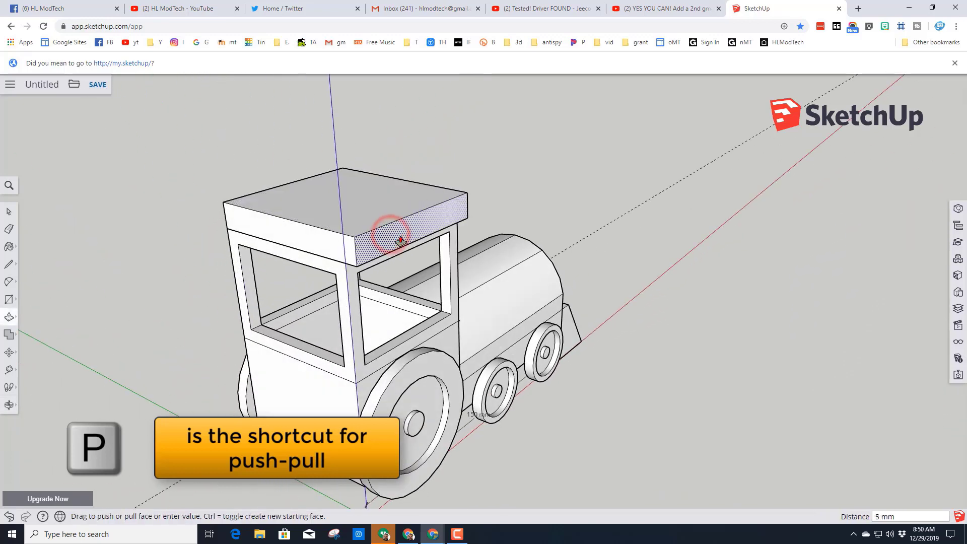
click(400, 237)
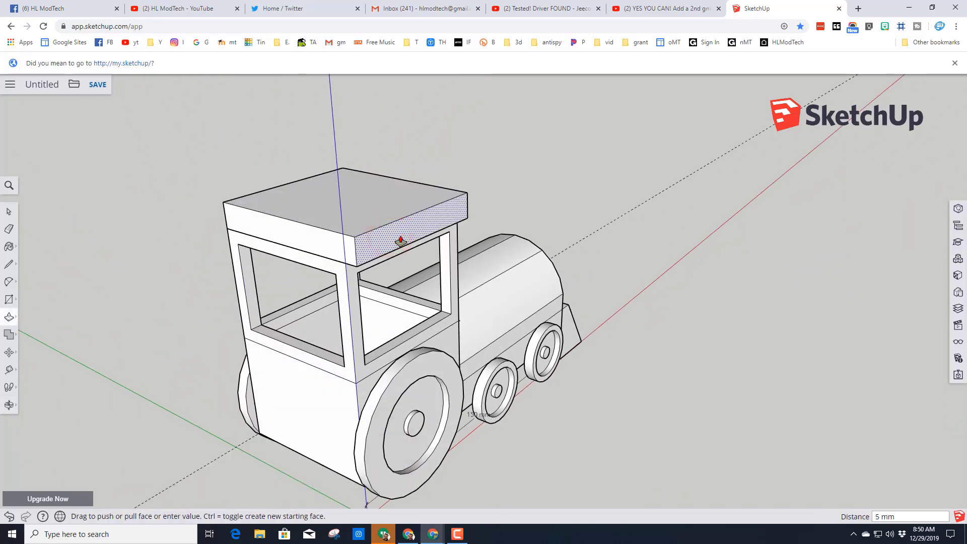
click(321, 246)
text(5)
key(Return)
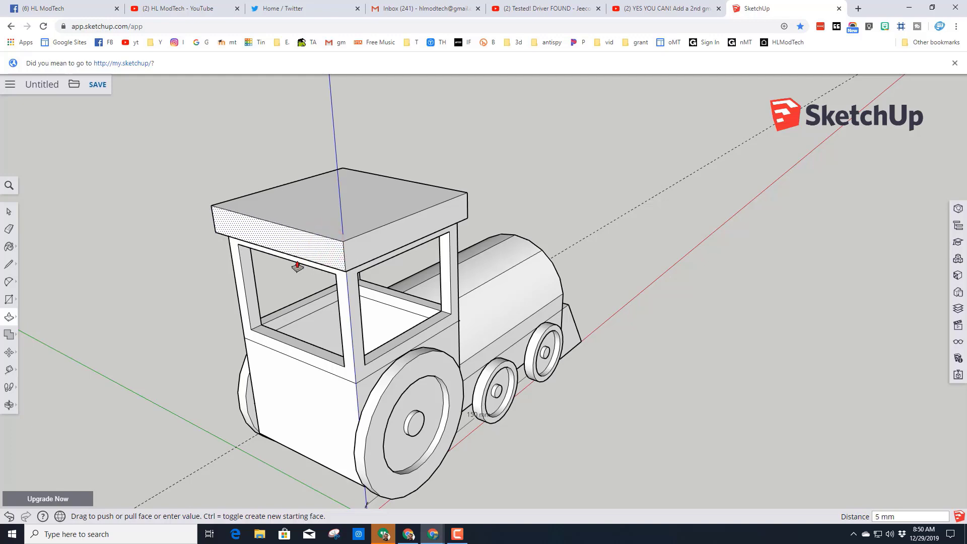
- Extend the roof outward on the cab's opposite side and 10 mm past its front
middle_drag(181, 230, 533, 253)
click(545, 238)
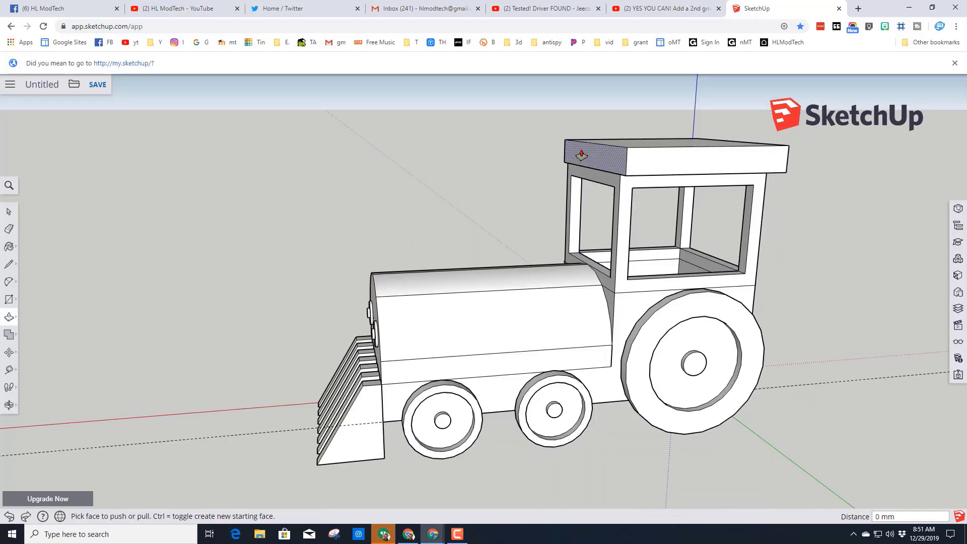
click(591, 160)
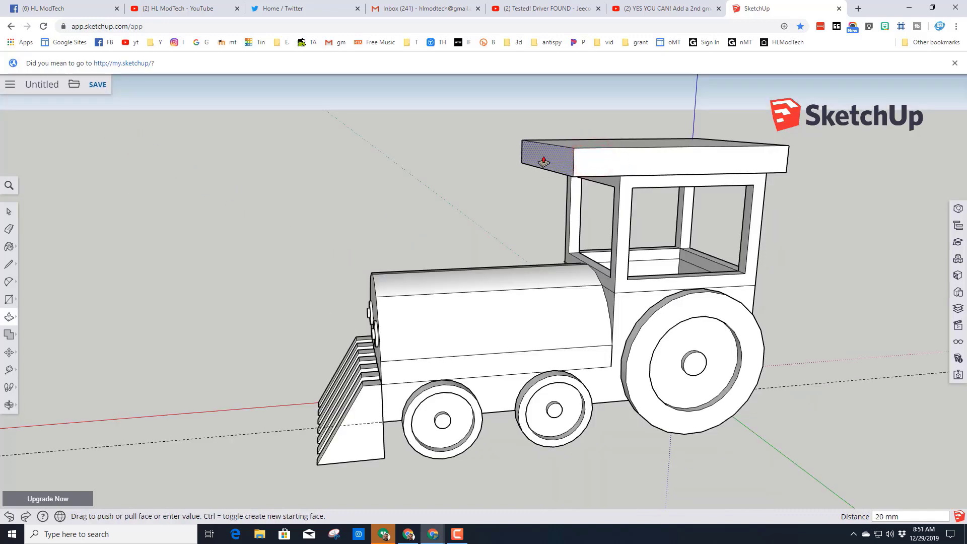
key(Return)
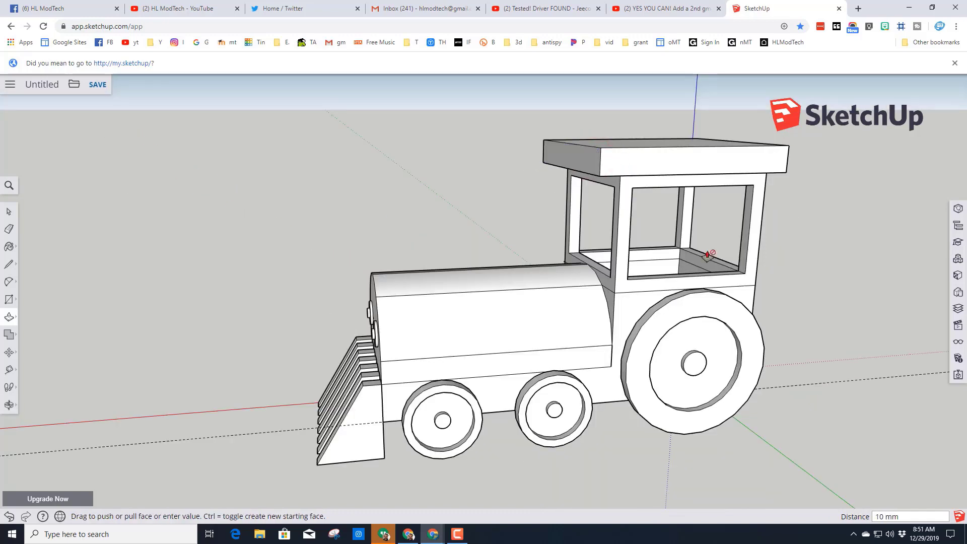
- Paint the whole engine body and cab frame medium green from the Colors material collection
middle_drag(712, 254, 810, 238)
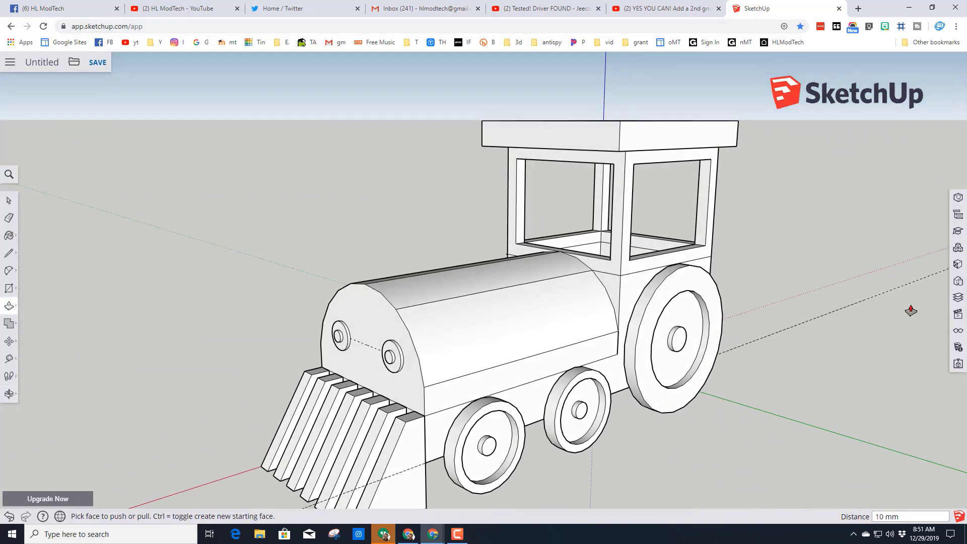
click(957, 265)
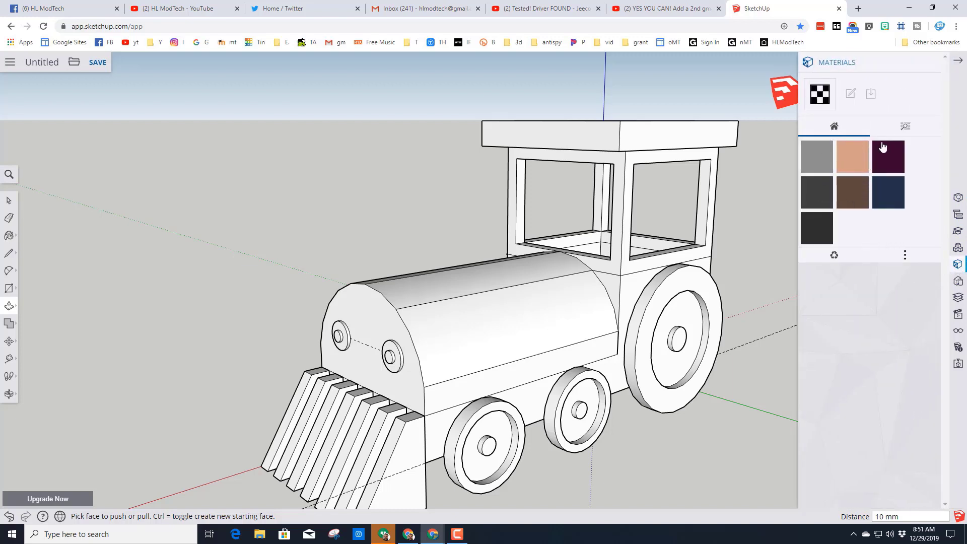
click(905, 128)
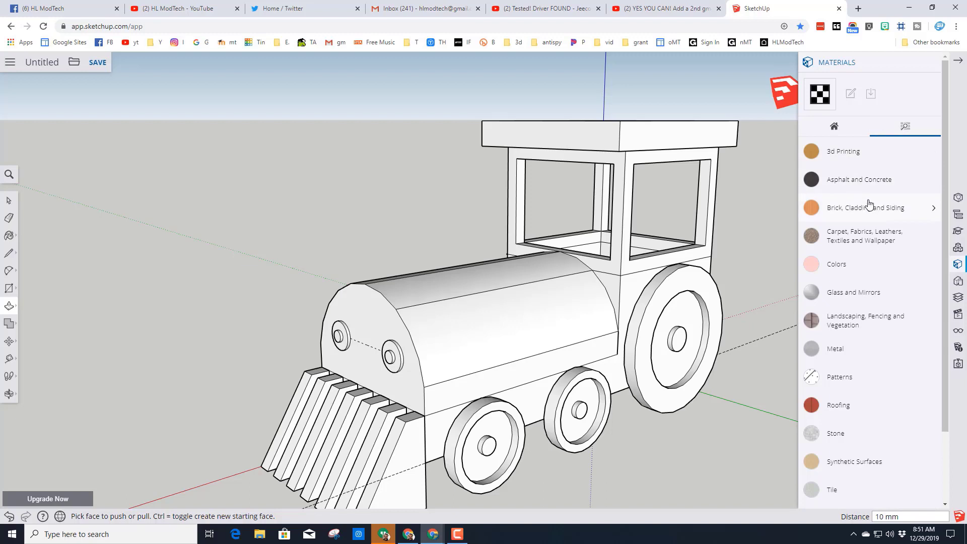
click(839, 272)
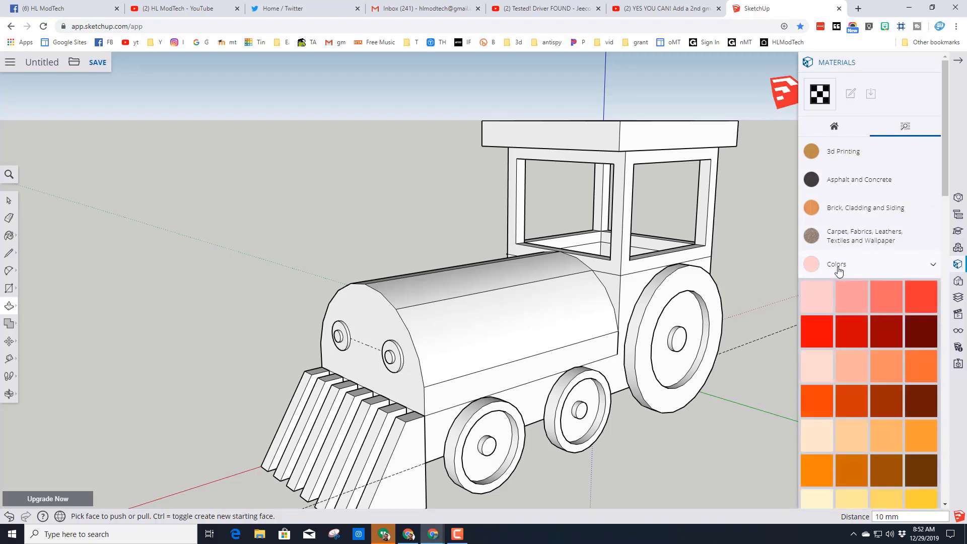
scroll(858, 279, down, 8)
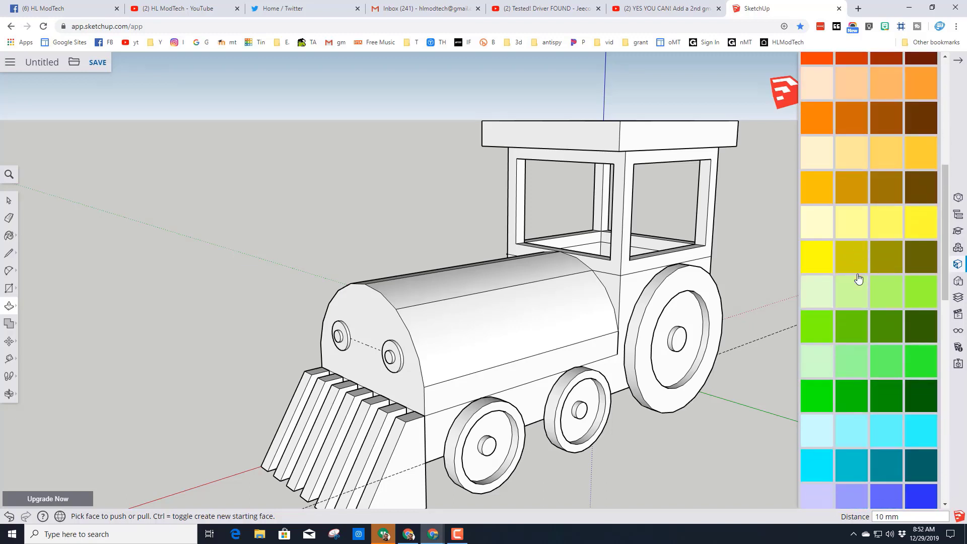
click(851, 346)
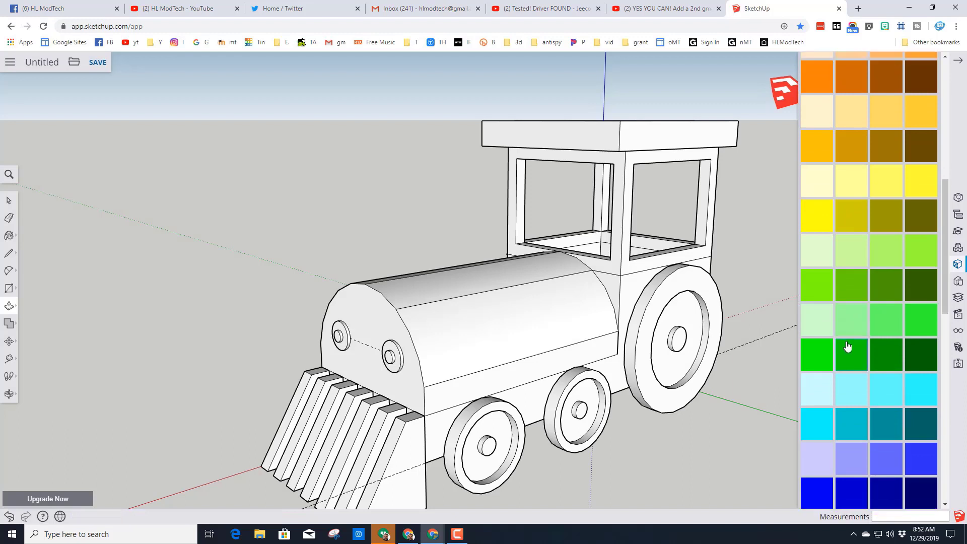
click(533, 312)
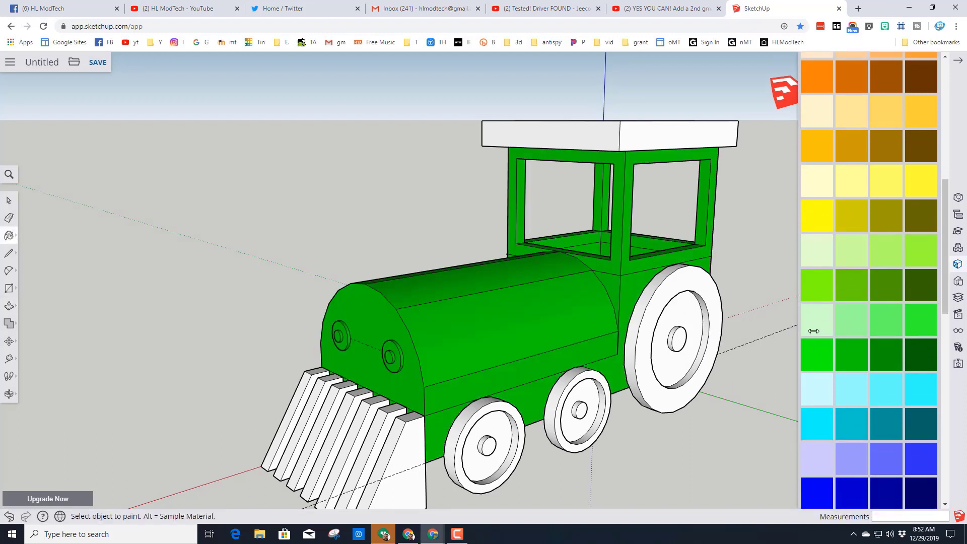
- Paint the large rear wheel and both small wheels on the visible side of the engine black
scroll(871, 337, down, 10)
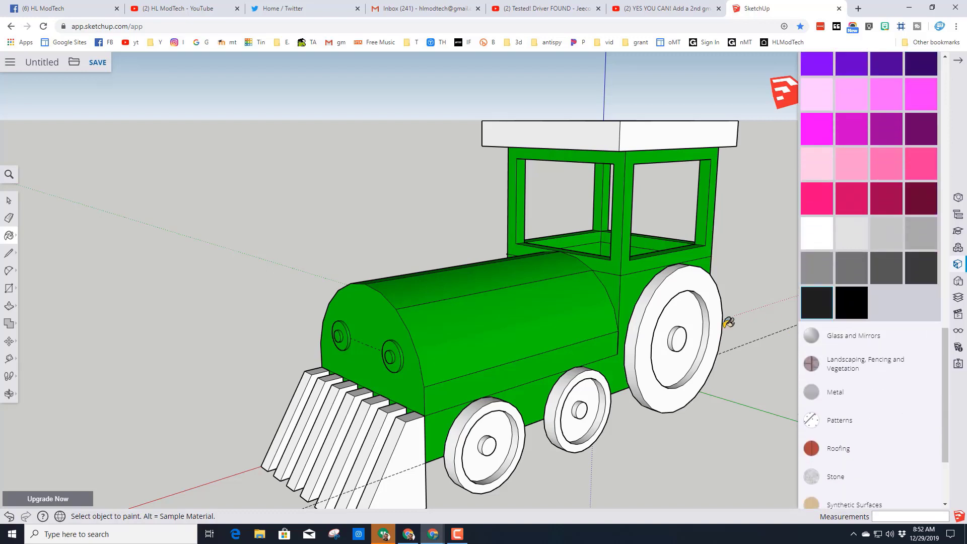
click(636, 342)
click(566, 387)
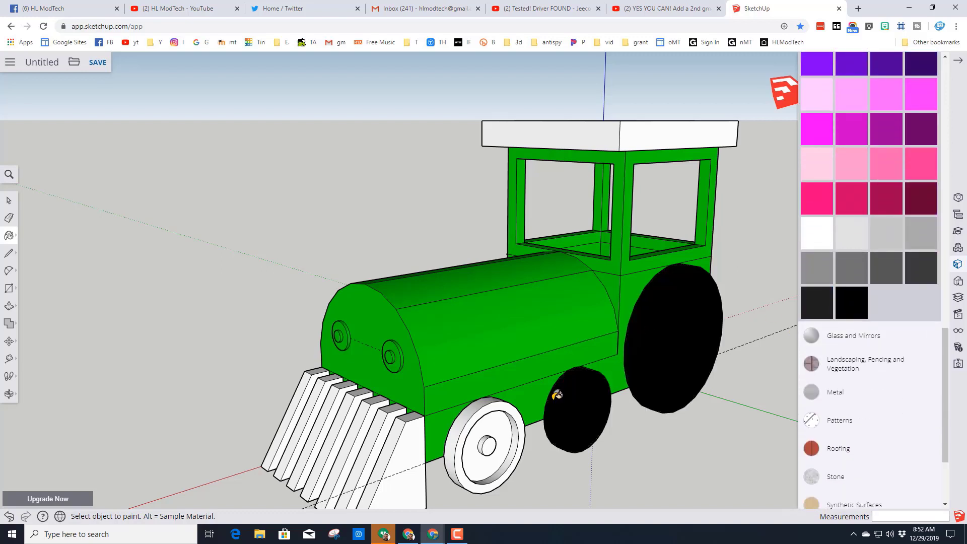
click(476, 413)
- Paint the rear and small wheels on both sides of the engine dark gray
mouse_move(453, 409)
middle_down()
mouse_move(432, 400)
mouse_move(584, 376)
middle_up()
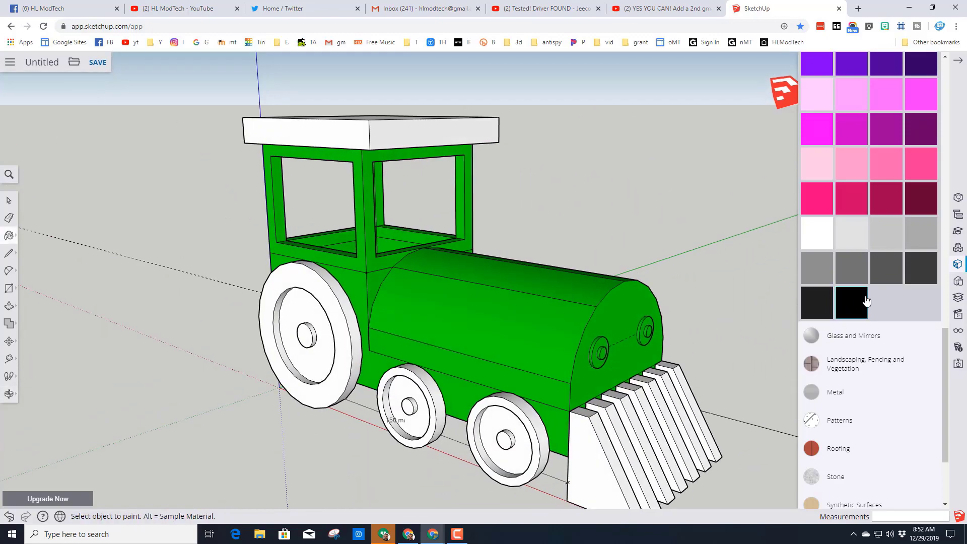
click(530, 438)
click(337, 364)
mouse_move(337, 365)
middle_down()
mouse_move(298, 414)
mouse_move(542, 410)
mouse_move(446, 429)
middle_up()
click(446, 429)
click(593, 409)
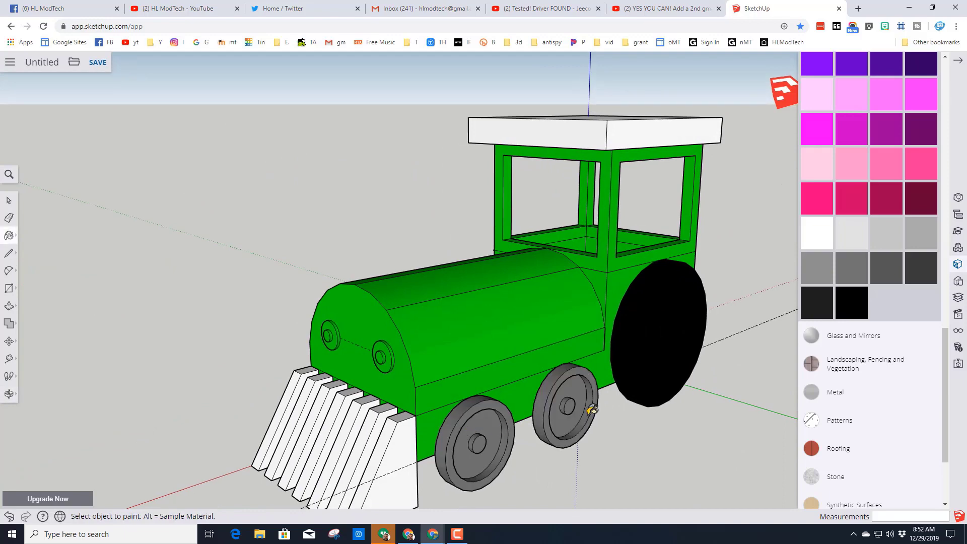
click(655, 357)
middle_drag(351, 413, 498, 427)
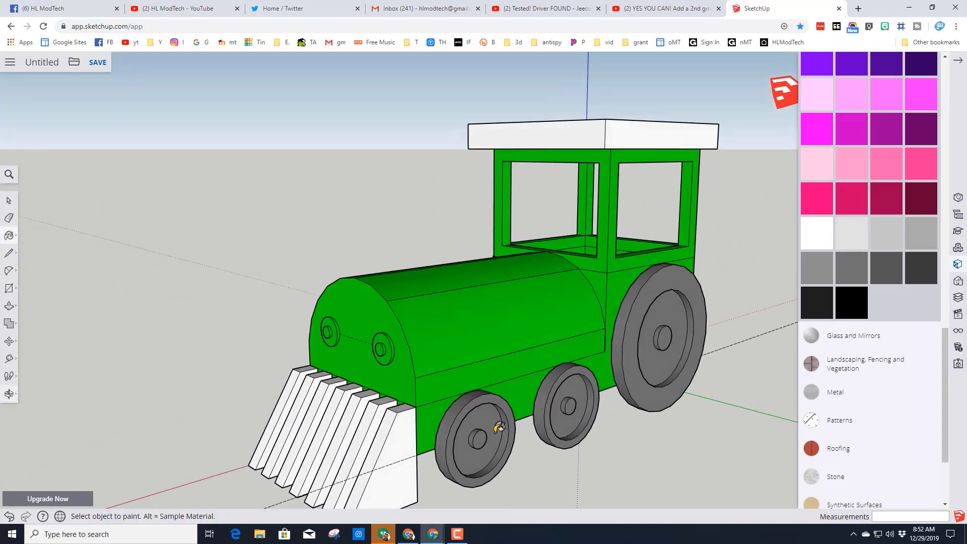
- Paint the two outermost cowcatcher slats magenta and the five inner slats purple
click(817, 130)
click(388, 439)
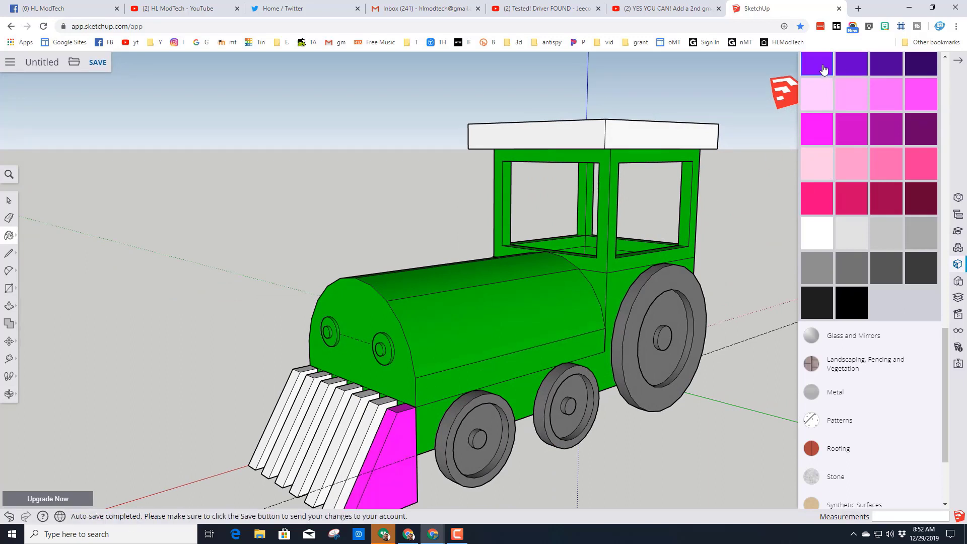
click(362, 427)
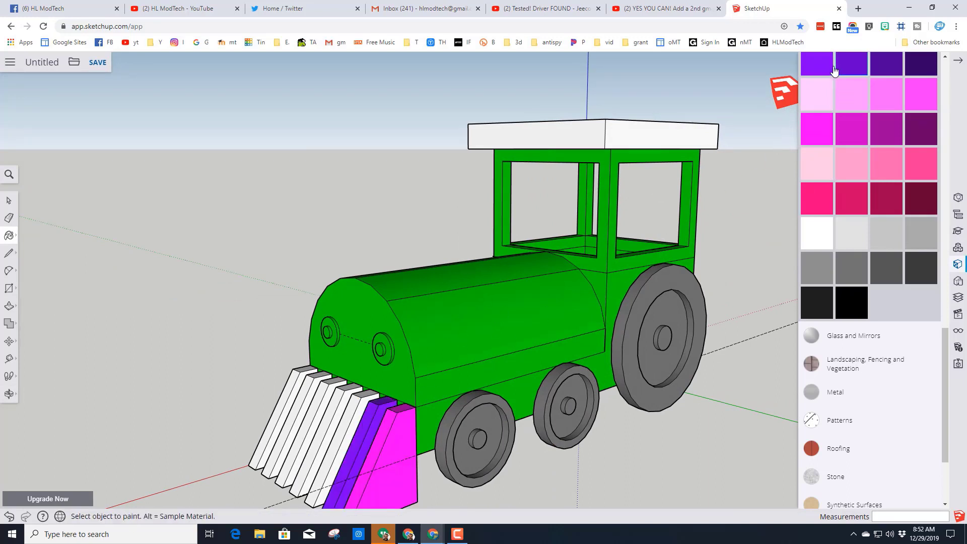
click(341, 418)
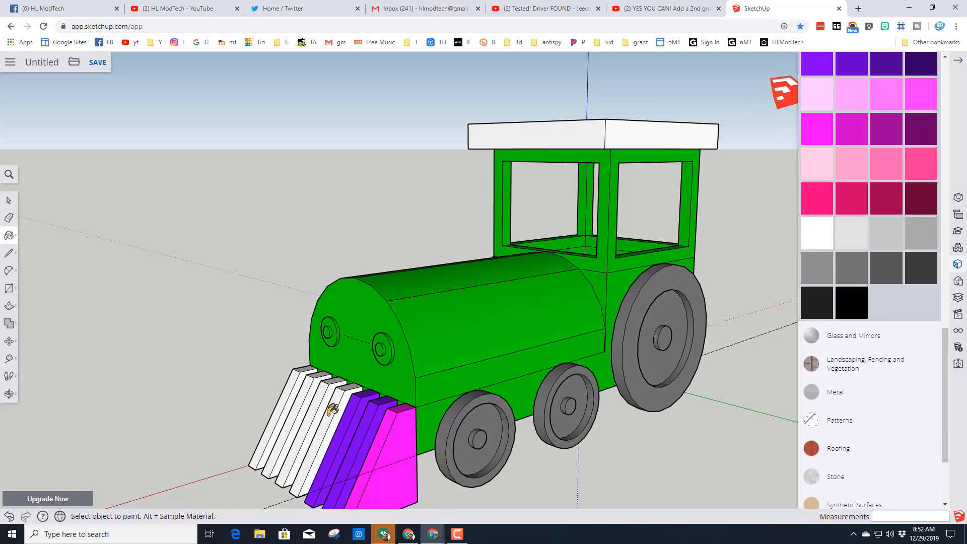
click(335, 413)
click(321, 402)
click(308, 393)
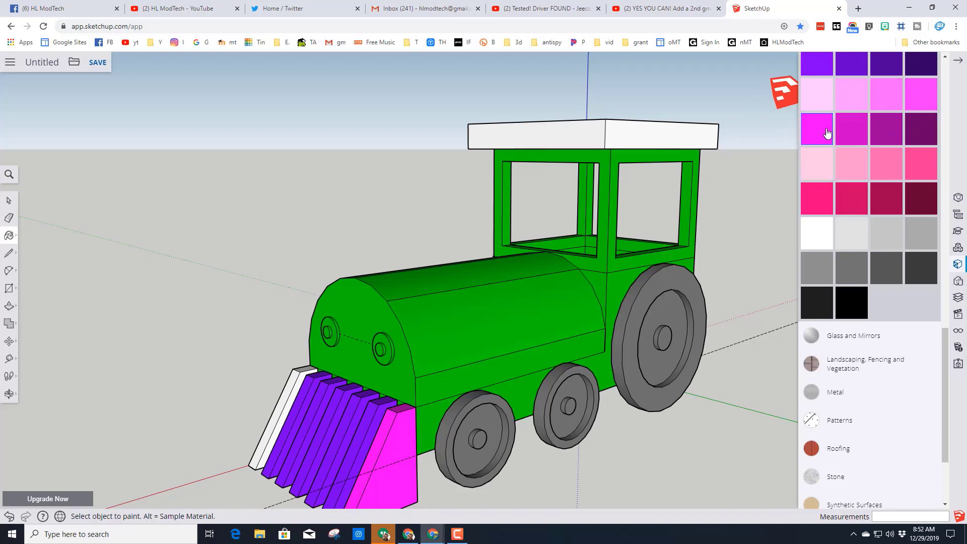
click(288, 392)
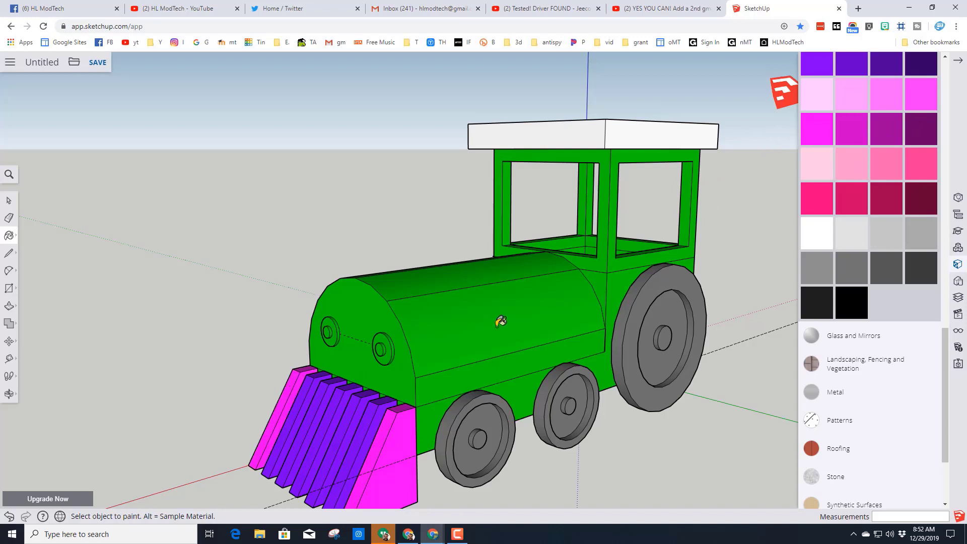
- Paint the roof's front face, one side face and top dark orange
scroll(886, 126, up, 5)
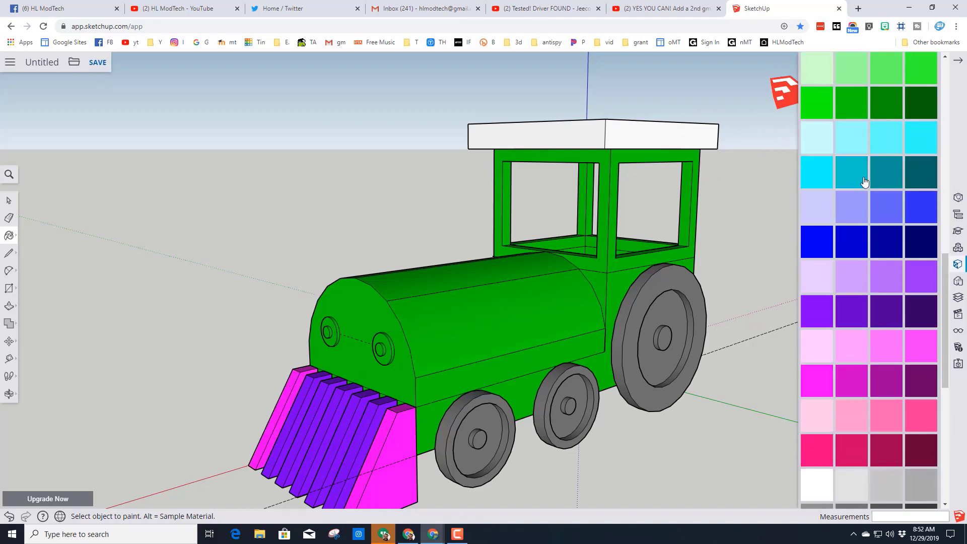
scroll(870, 136, up, 7)
click(852, 190)
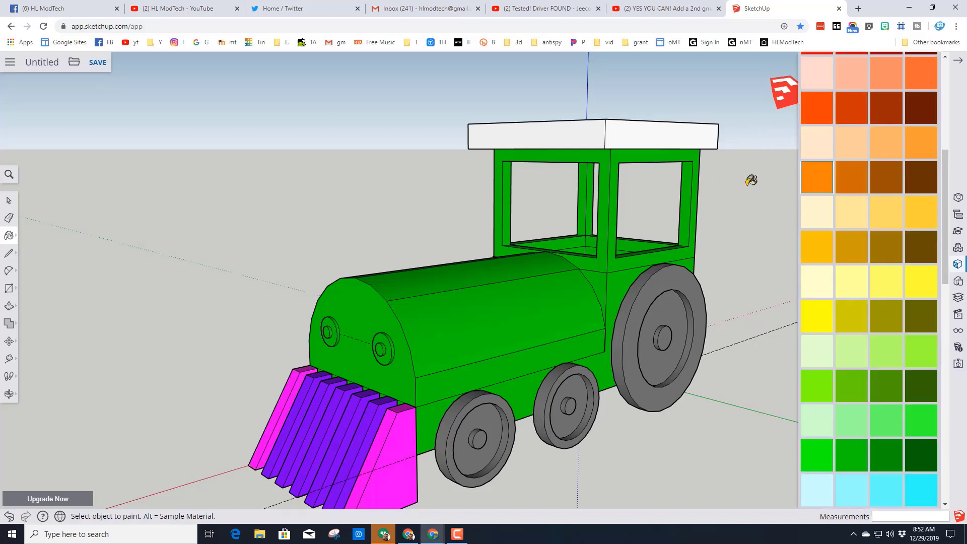
click(630, 132)
click(585, 133)
middle_drag(597, 108, 660, 207)
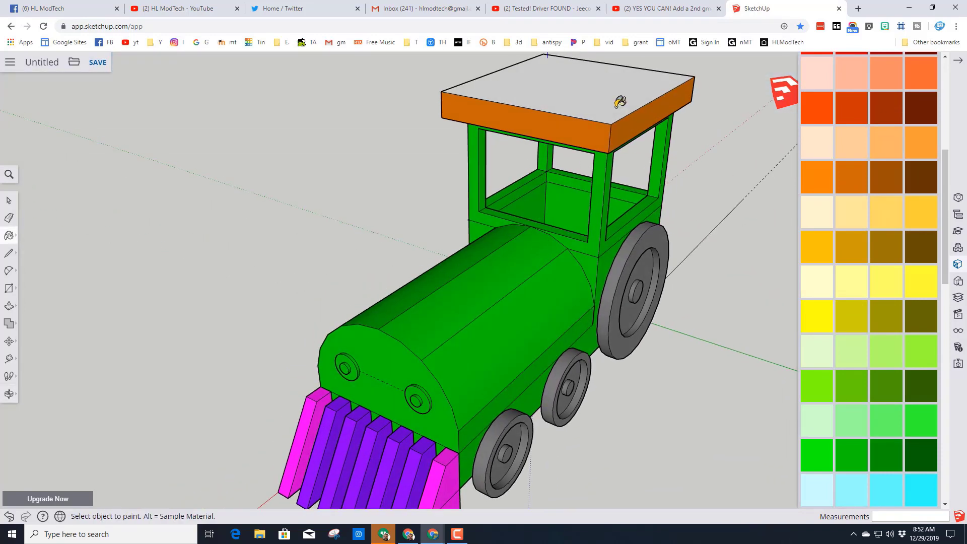
scroll(617, 106, down, 3)
click(588, 98)
- Paint the roof's remaining side and rear faces the same dark orange
middle_drag(520, 105, 658, 185)
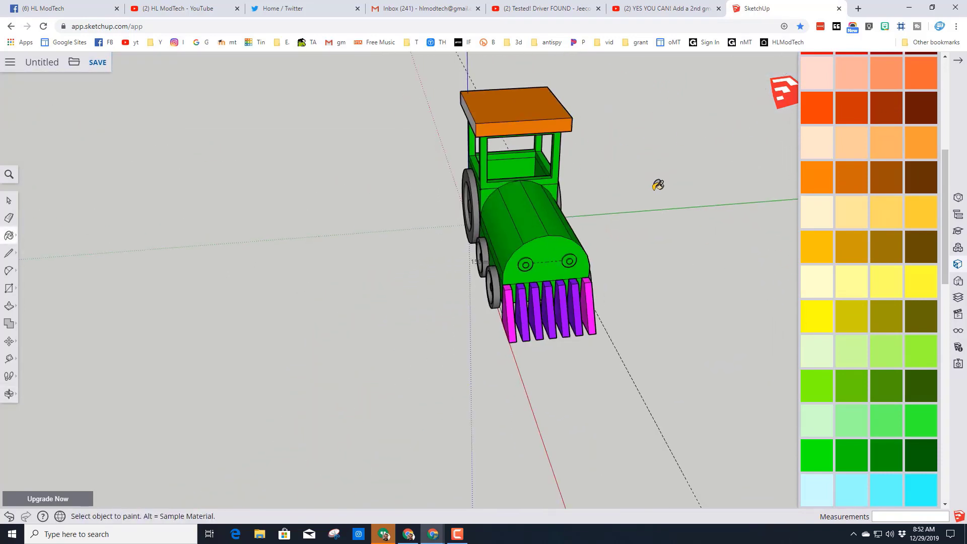
middle_drag(436, 151, 435, 115)
click(416, 122)
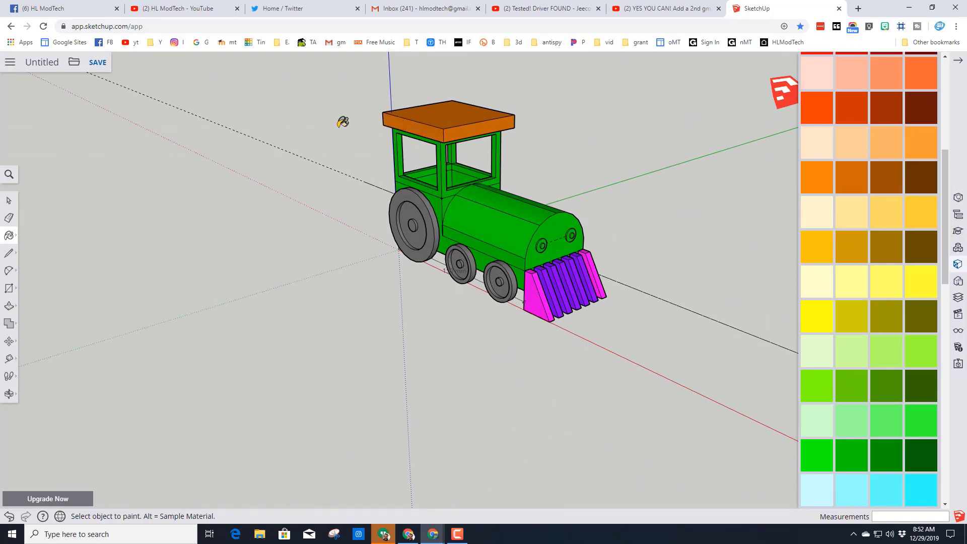
middle_drag(341, 121, 523, 138)
click(334, 149)
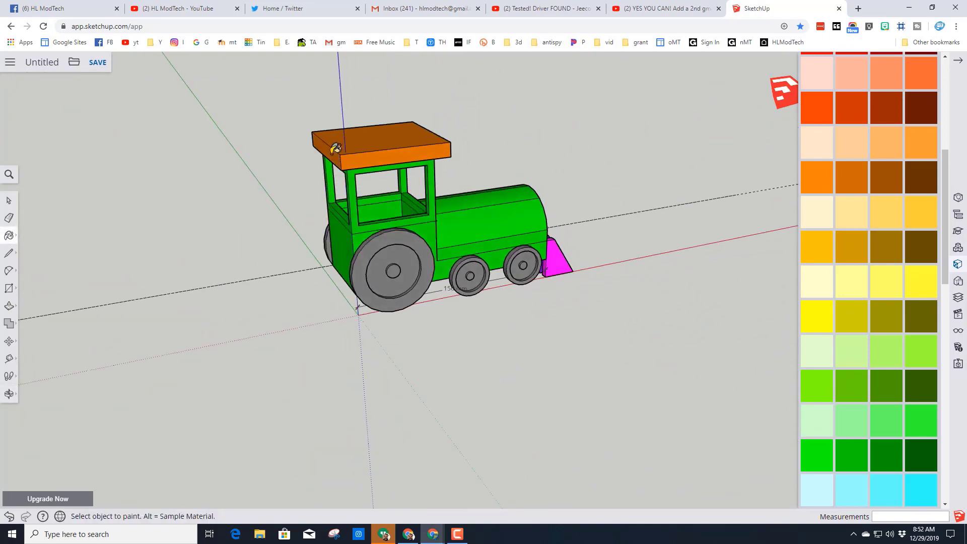
middle_drag(514, 172, 453, 166)
scroll(588, 192, up, 5)
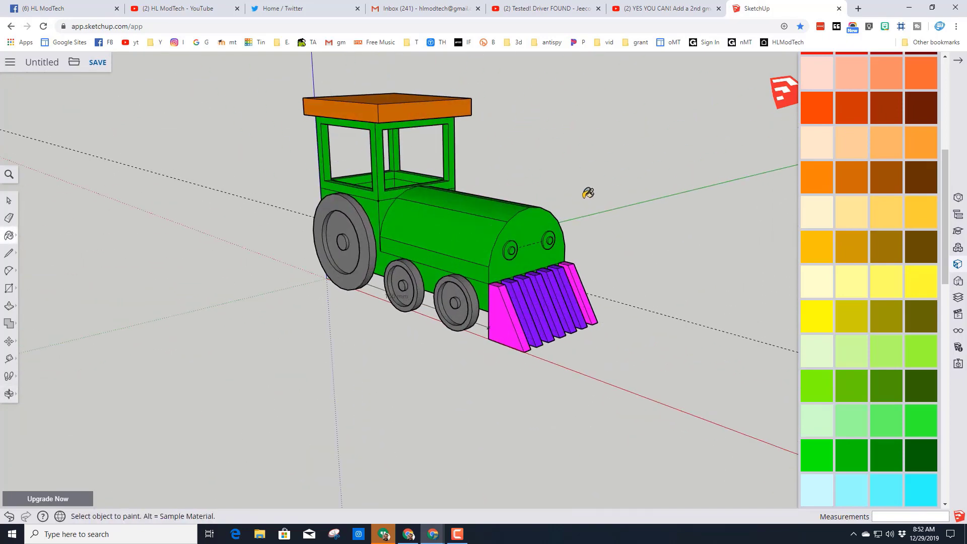
middle_drag(627, 198, 519, 201)
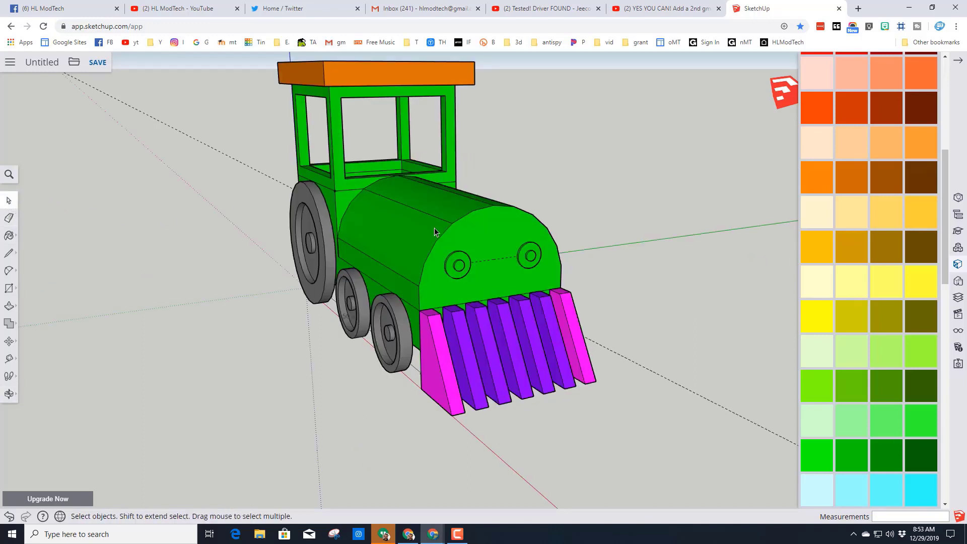
- Open the engine body group for editing and paint the small center circles of both headlights bright orange-red
click(486, 228)
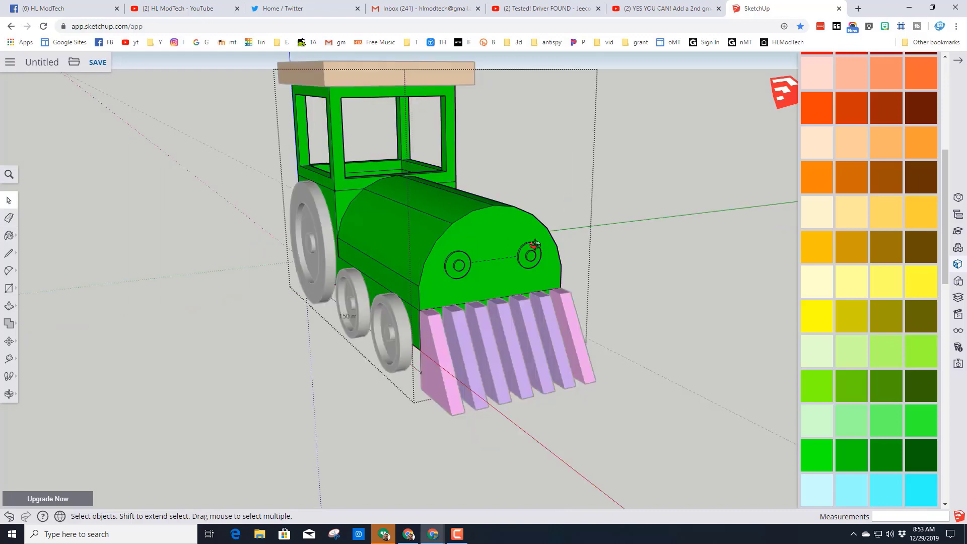
middle_drag(485, 228, 383, 256)
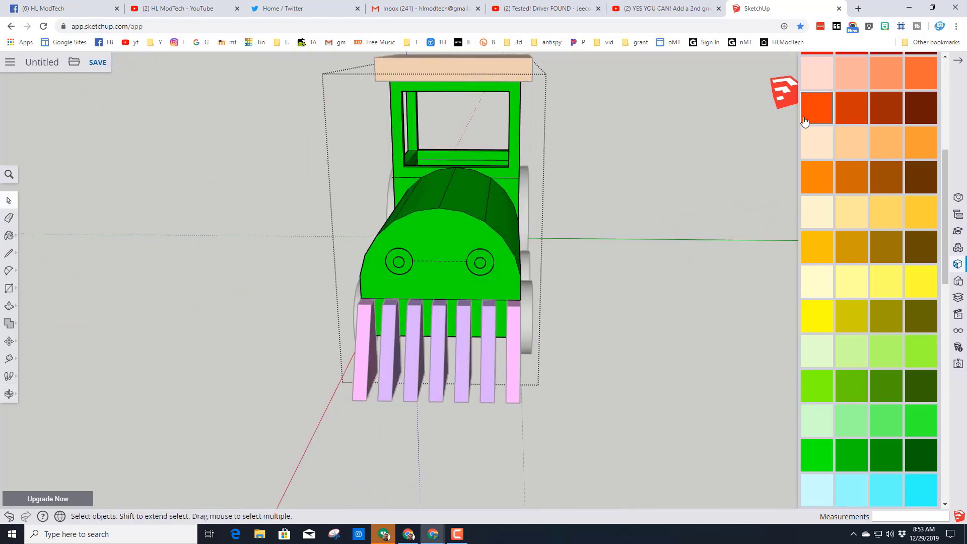
click(817, 108)
scroll(393, 257, up, 2)
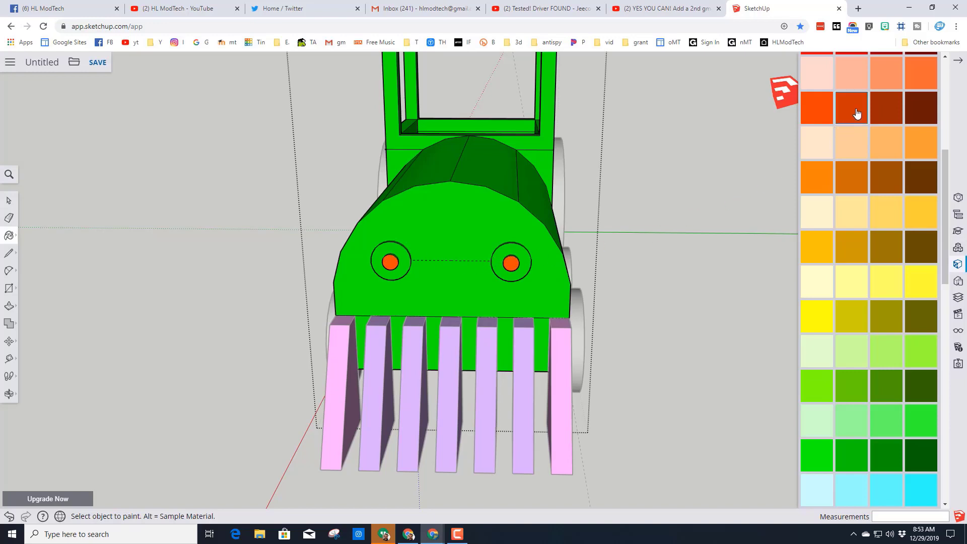
- Paint the outer rings of both headlights bright blue and finish editing the engine body group
scroll(866, 138, down, 7)
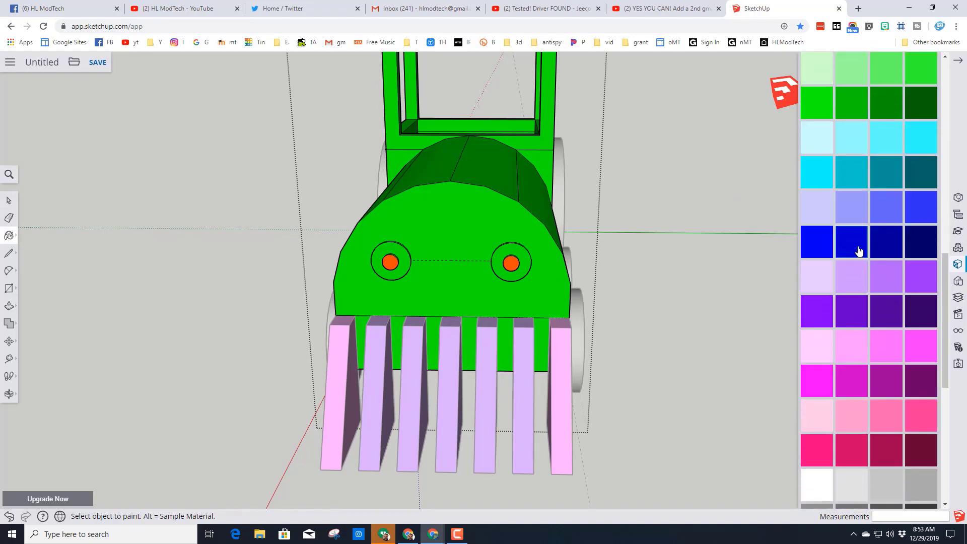
click(527, 253)
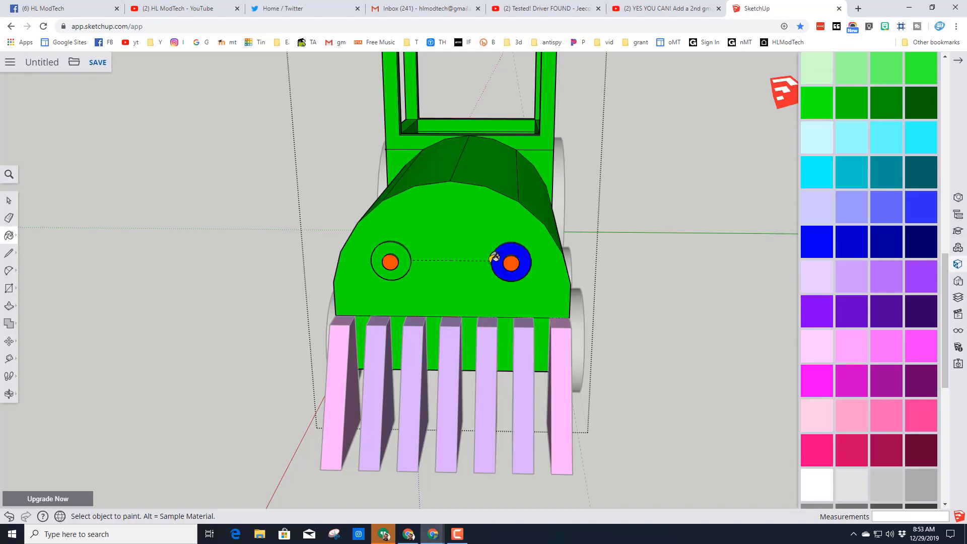
click(395, 248)
middle_drag(702, 252, 504, 293)
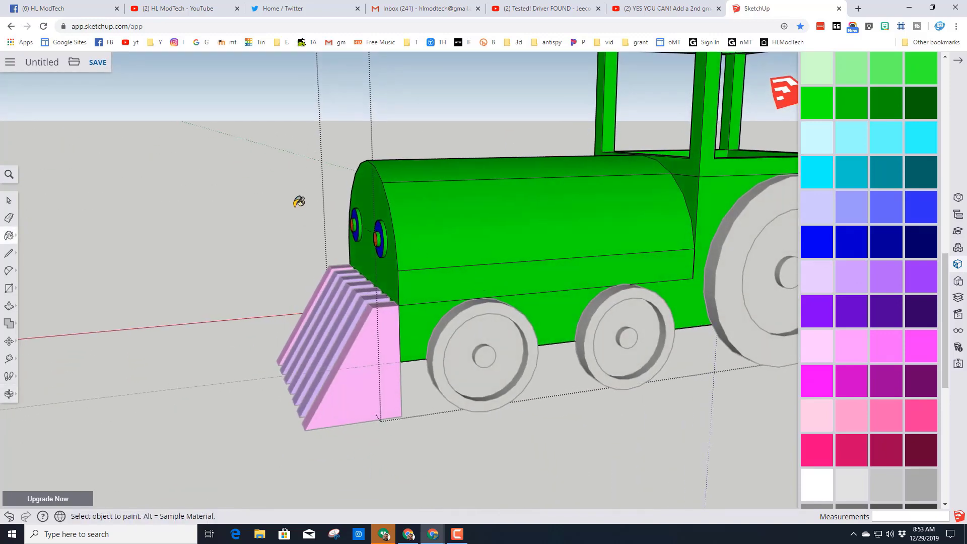
click(8, 200)
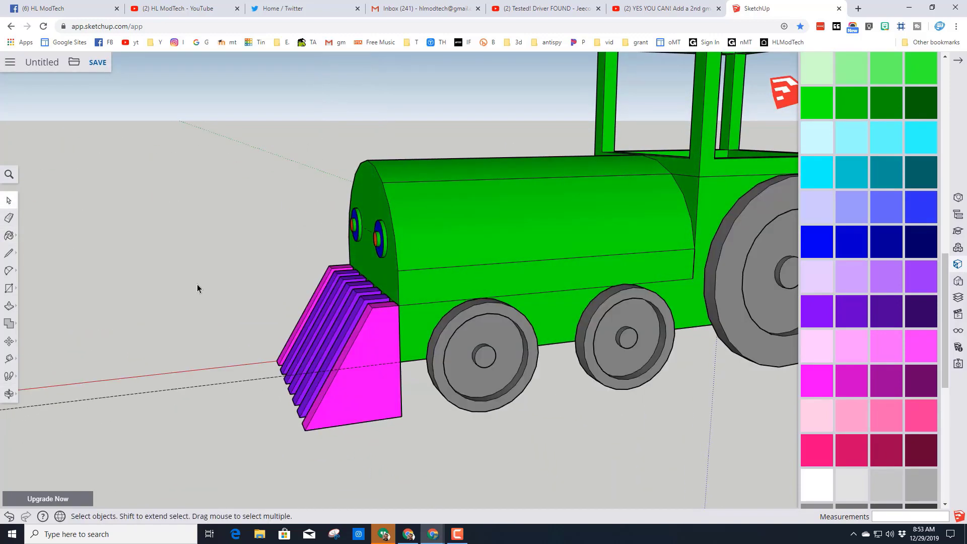
- Edit the front small wheel component, painting its hub face blue and its outer rim face purple
scroll(243, 262, down, 2)
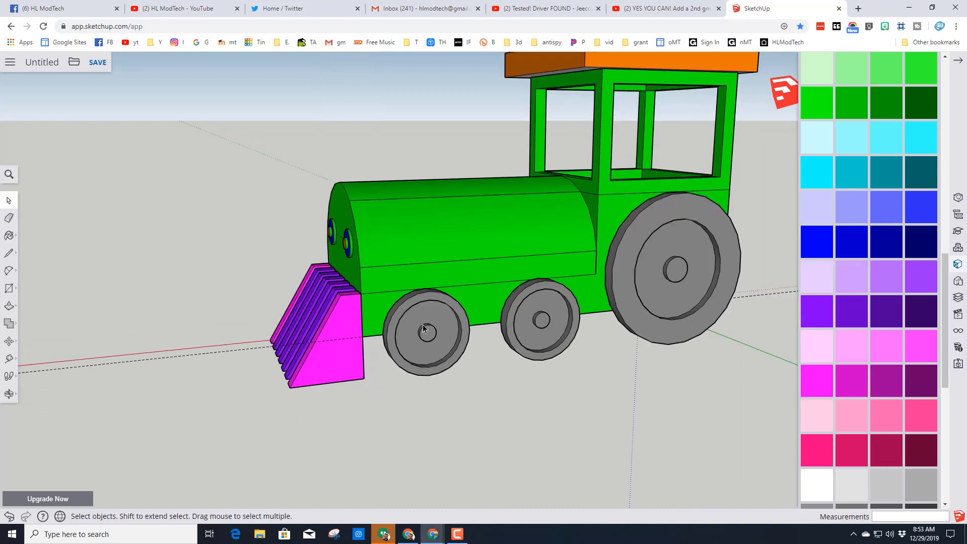
scroll(423, 326, up, 2)
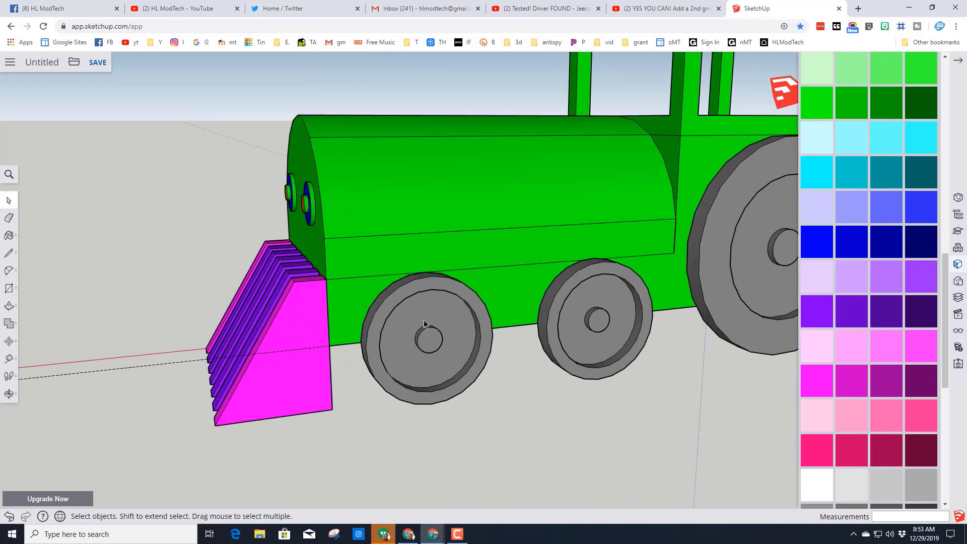
double_click(424, 321)
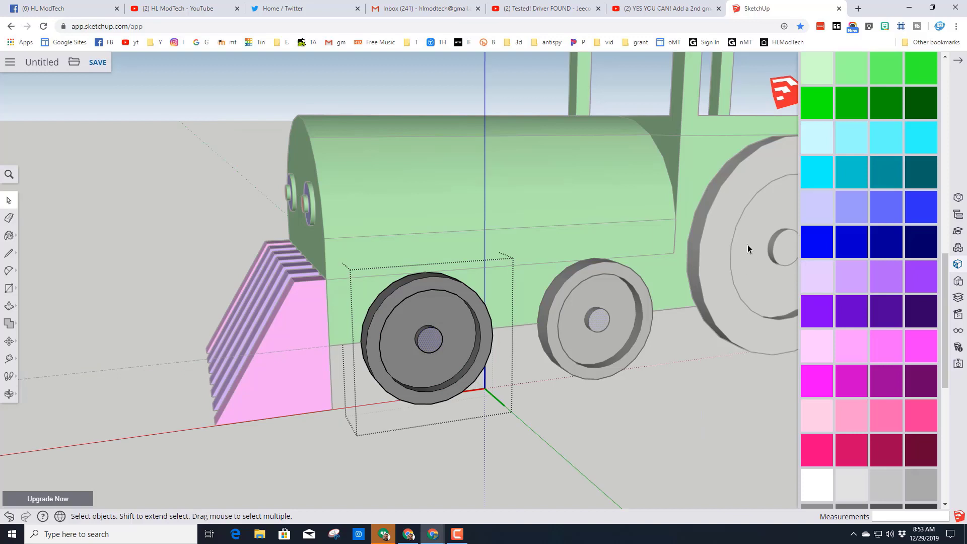
click(813, 238)
click(431, 337)
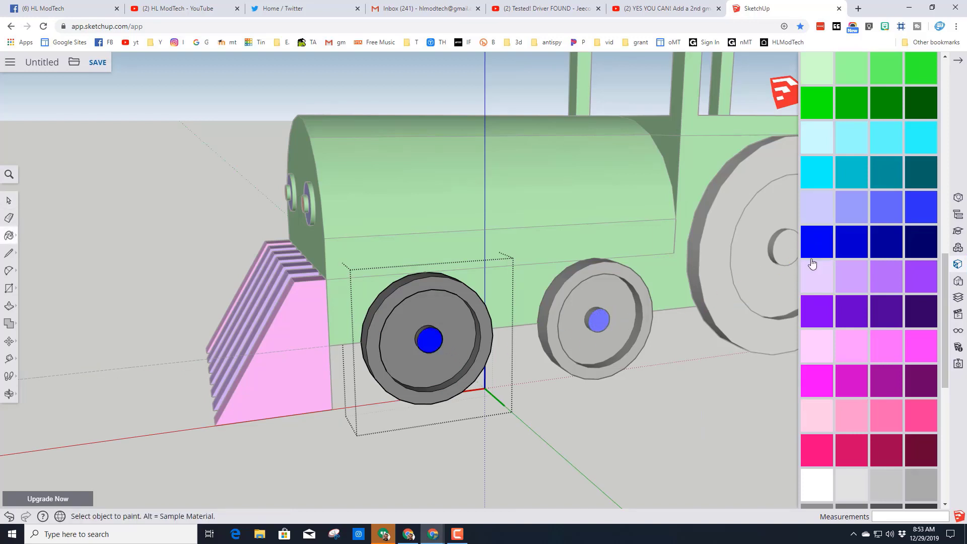
click(436, 283)
scroll(400, 273, down, 3)
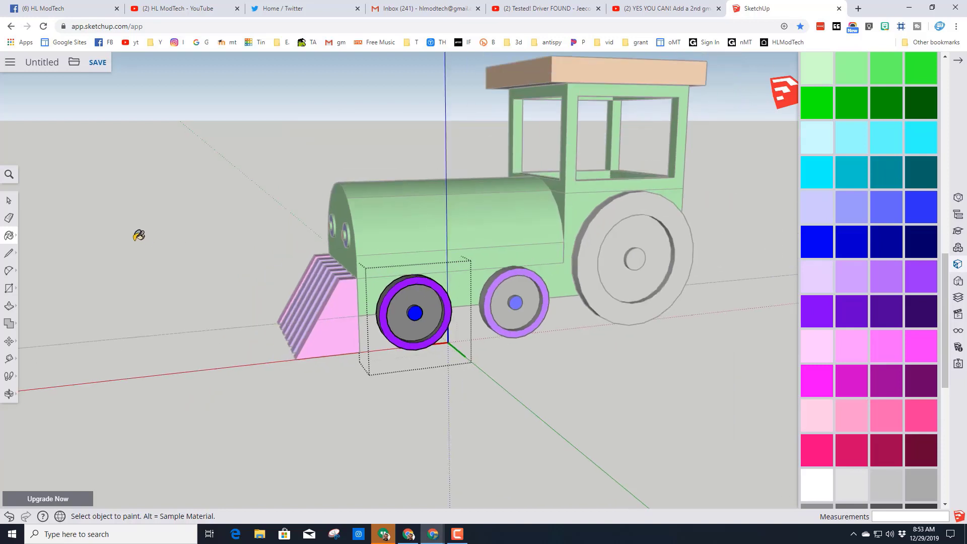
click(6, 201)
click(270, 338)
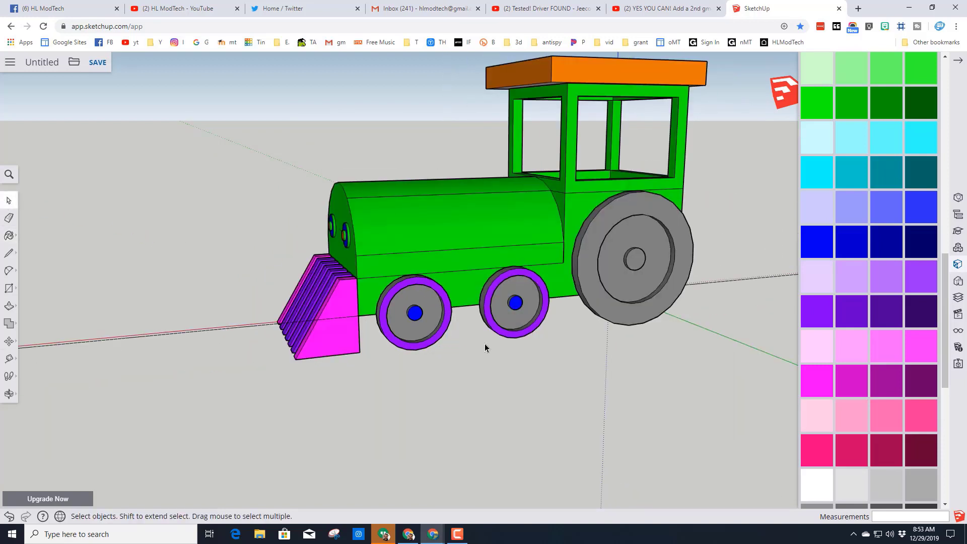
- Open the large rear wheel component for editing and paint its outer rim face cyan
middle_drag(485, 348, 456, 285)
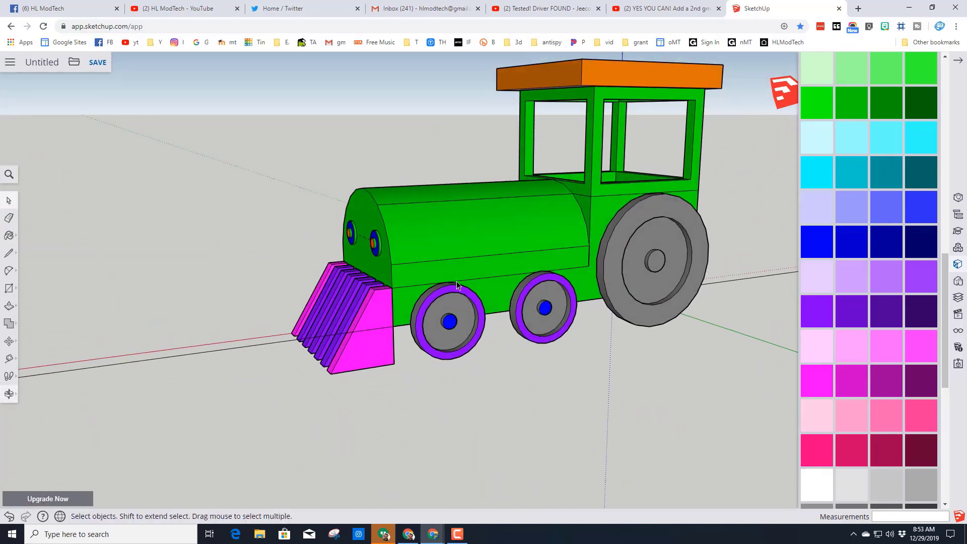
double_click(621, 246)
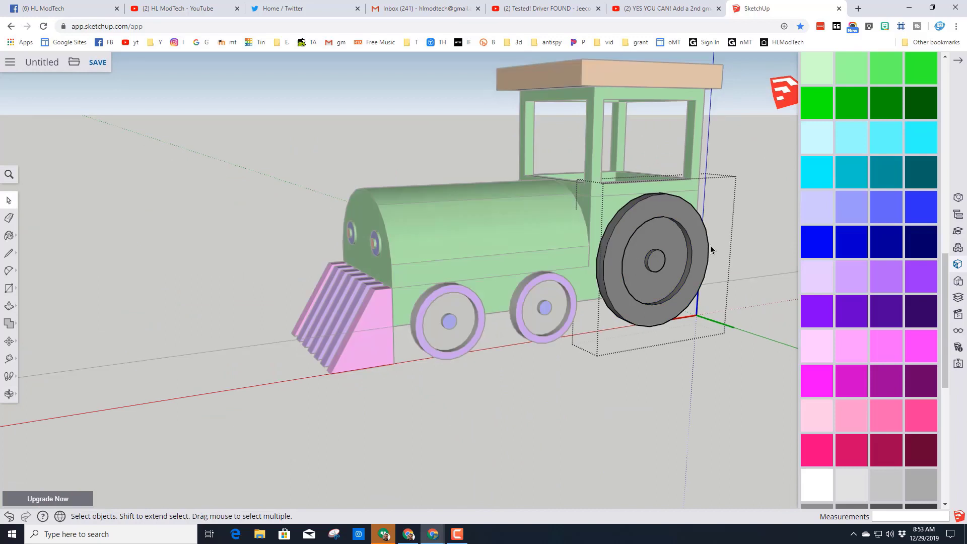
click(858, 173)
click(628, 227)
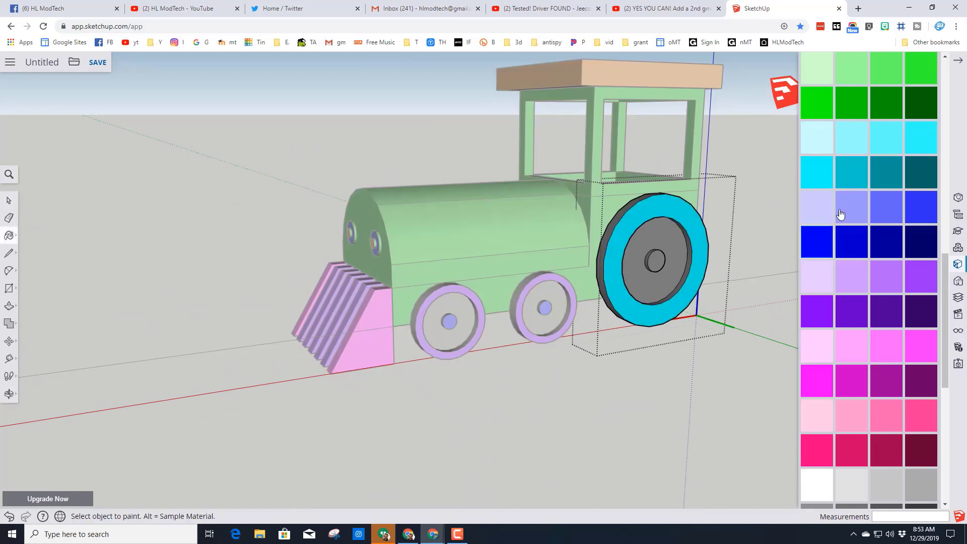
- Apply a translucent blue material from Glass and Mirrors to the large wheel's hub face and finish editing the wheel
scroll(875, 290, down, 5)
scroll(875, 287, up, 3)
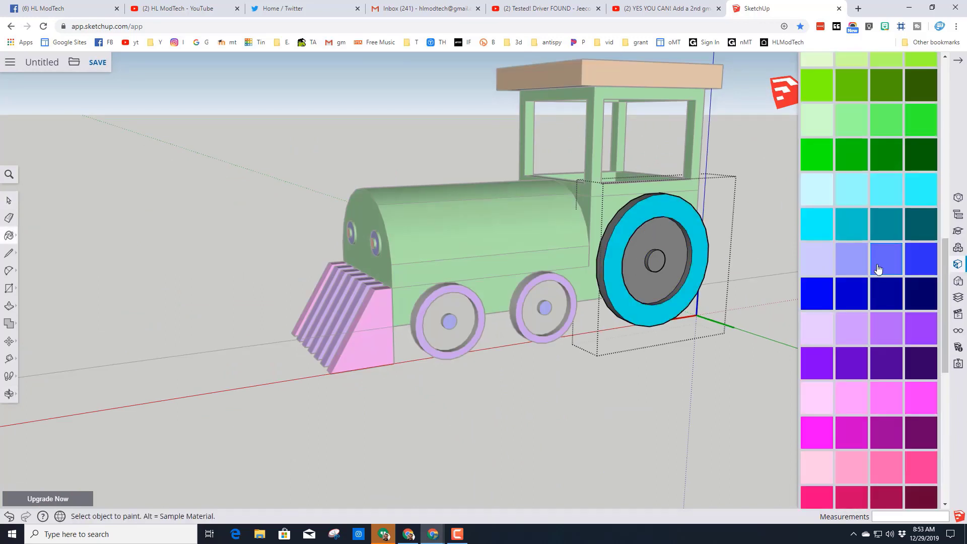
scroll(874, 267, down, 6)
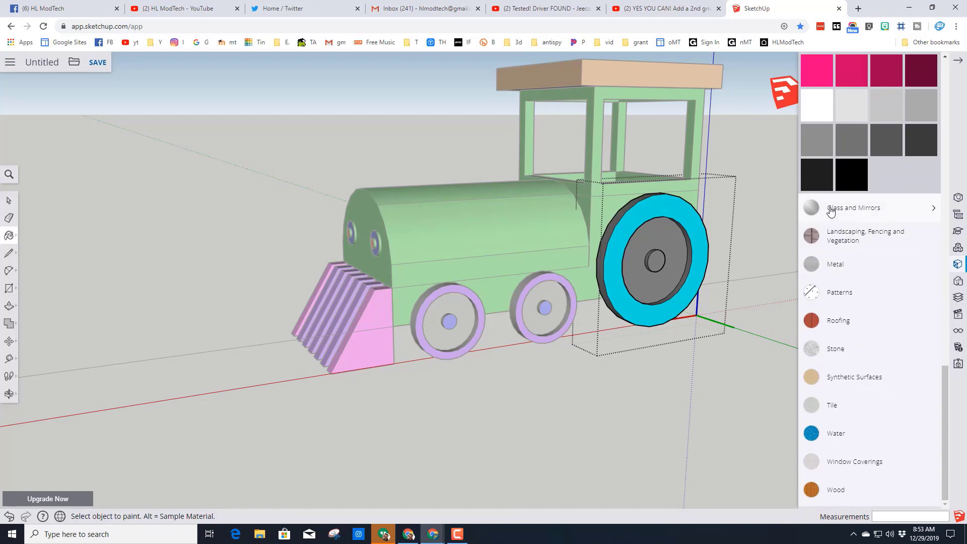
click(831, 210)
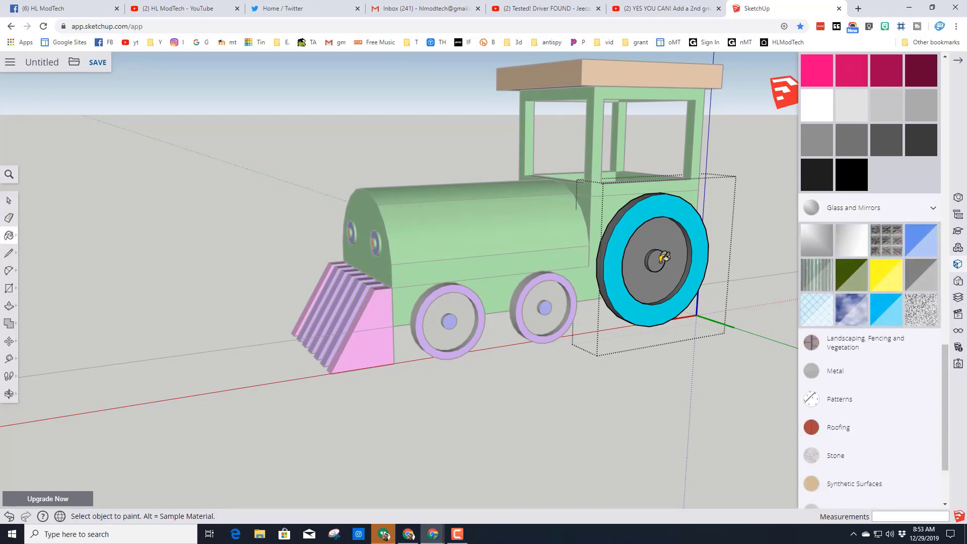
scroll(712, 275, up, 5)
mouse_move(716, 274)
middle_down()
mouse_move(502, 272)
mouse_move(611, 270)
mouse_move(386, 244)
middle_up()
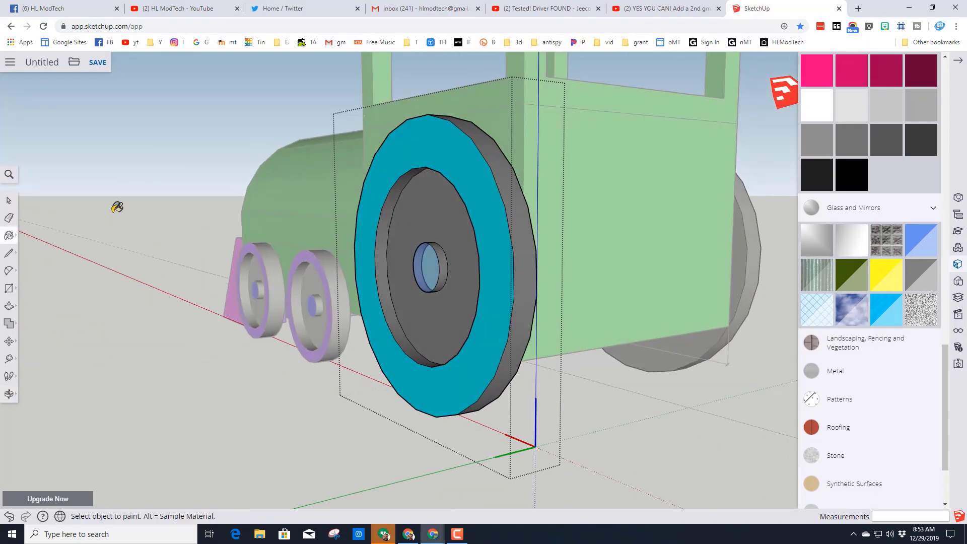
scroll(663, 424, down, 4)
middle_drag(653, 391, 441, 397)
scroll(316, 259, down, 4)
middle_drag(316, 259, 534, 326)
middle_drag(245, 295, 271, 270)
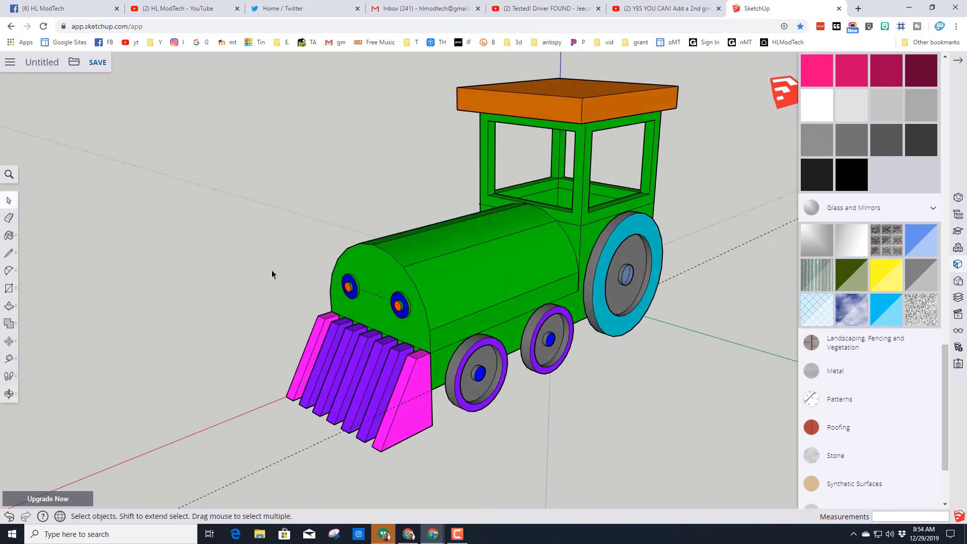
- Save the model as "train mdh" in the SketchUp project on Trimble Connect
click(99, 61)
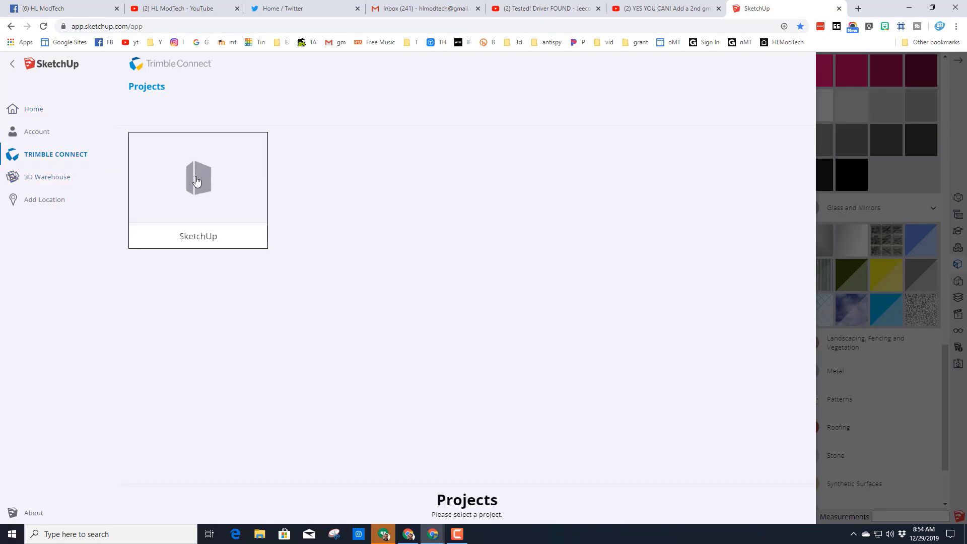
click(196, 181)
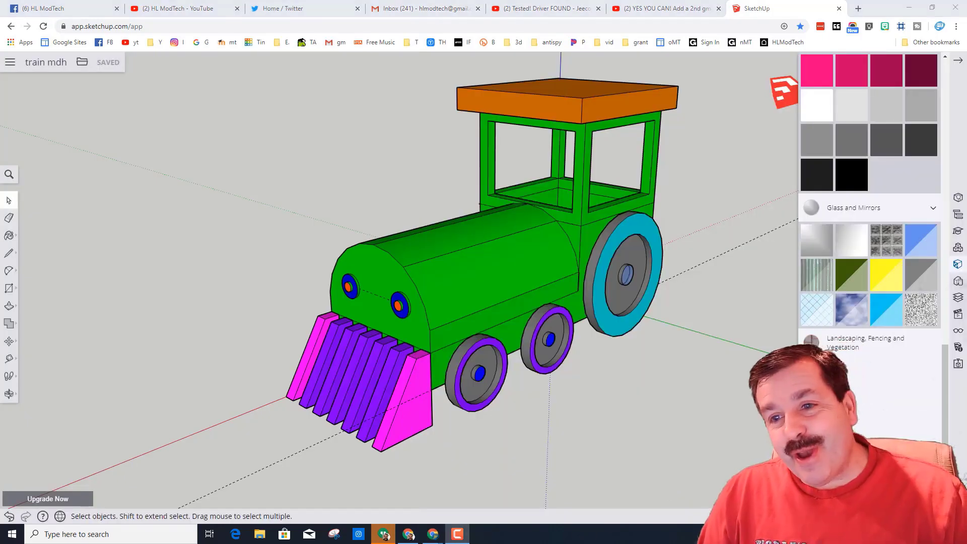
mouse_move(705, 406)
middle_down()
mouse_move(665, 398)
mouse_move(654, 365)
mouse_move(751, 378)
mouse_move(718, 382)
middle_up()
mouse_move(589, 398)
middle_down()
mouse_move(719, 406)
mouse_move(671, 410)
middle_up()
mouse_move(576, 410)
middle_down()
mouse_move(715, 420)
mouse_move(471, 401)
mouse_move(682, 401)
mouse_move(511, 421)
mouse_move(725, 423)
mouse_move(484, 417)
middle_up()
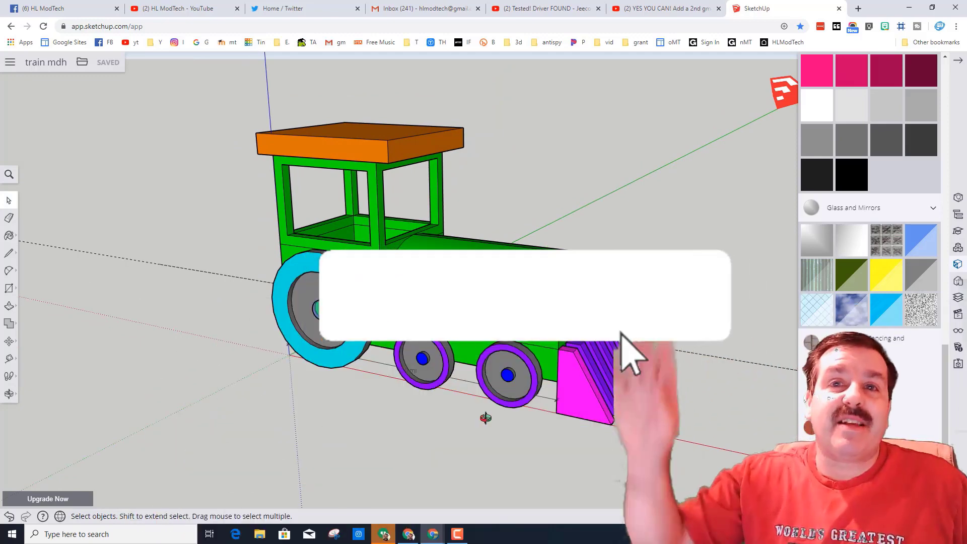